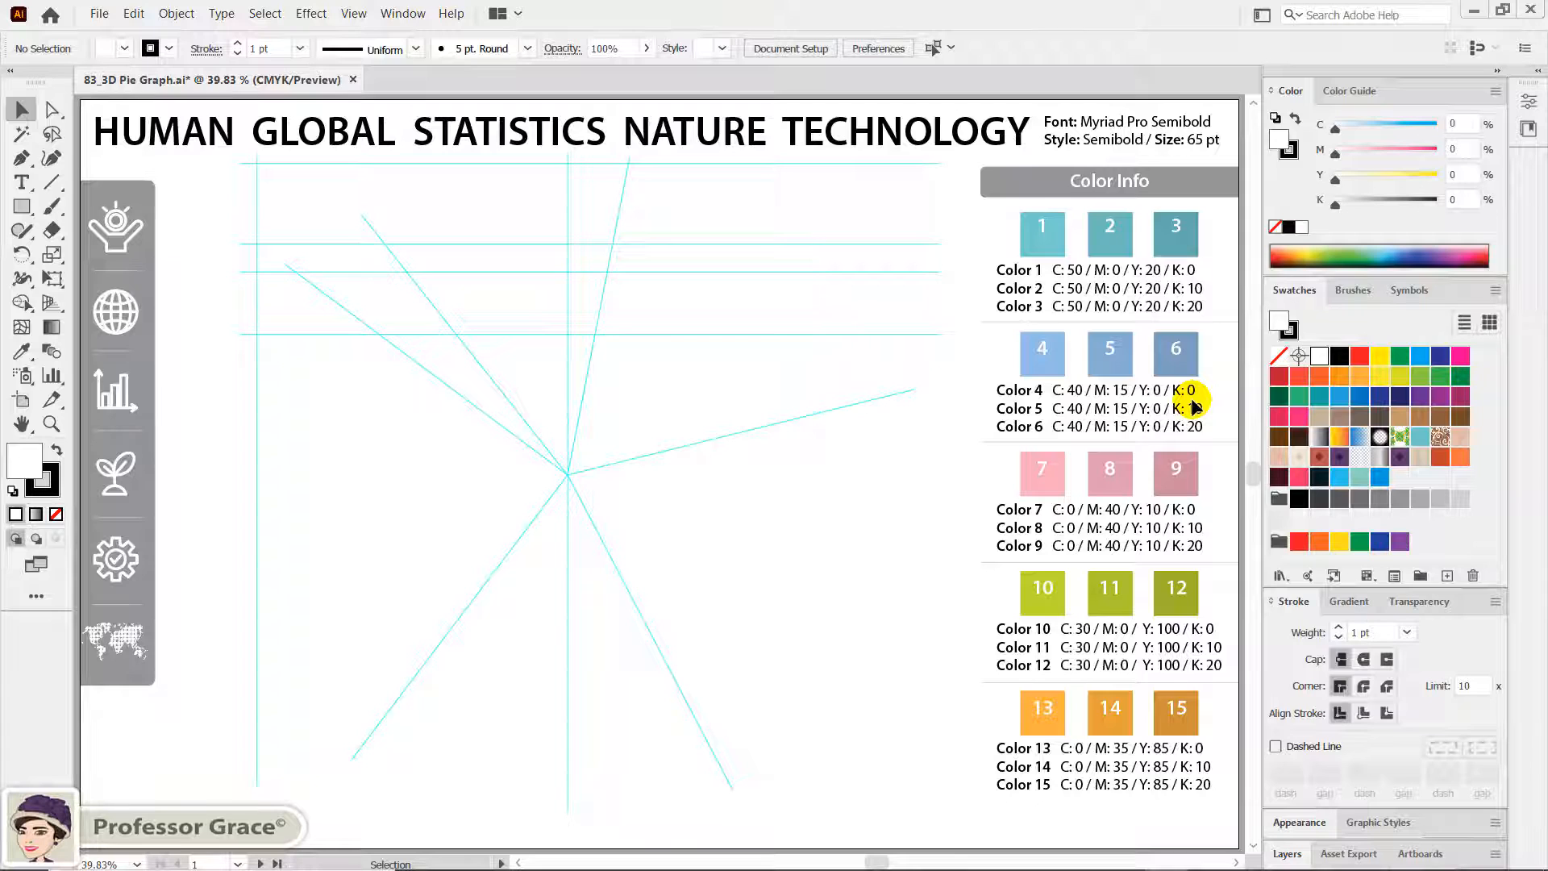
Remove the stroke and set the fill to the light grey swatch with K at 20%
left_click(46, 486)
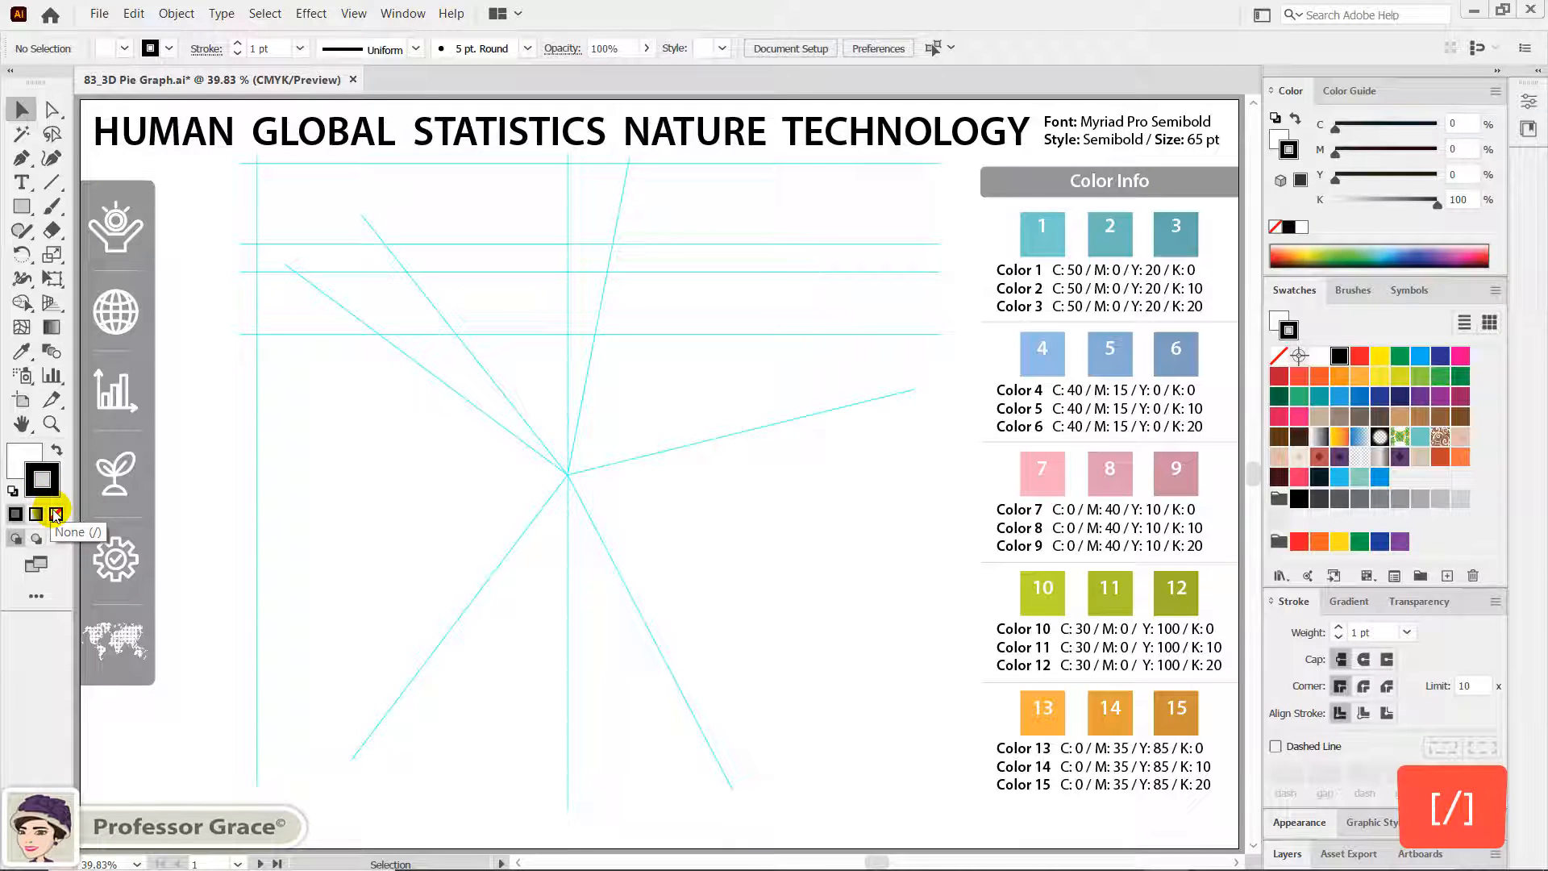
left_click(56, 513)
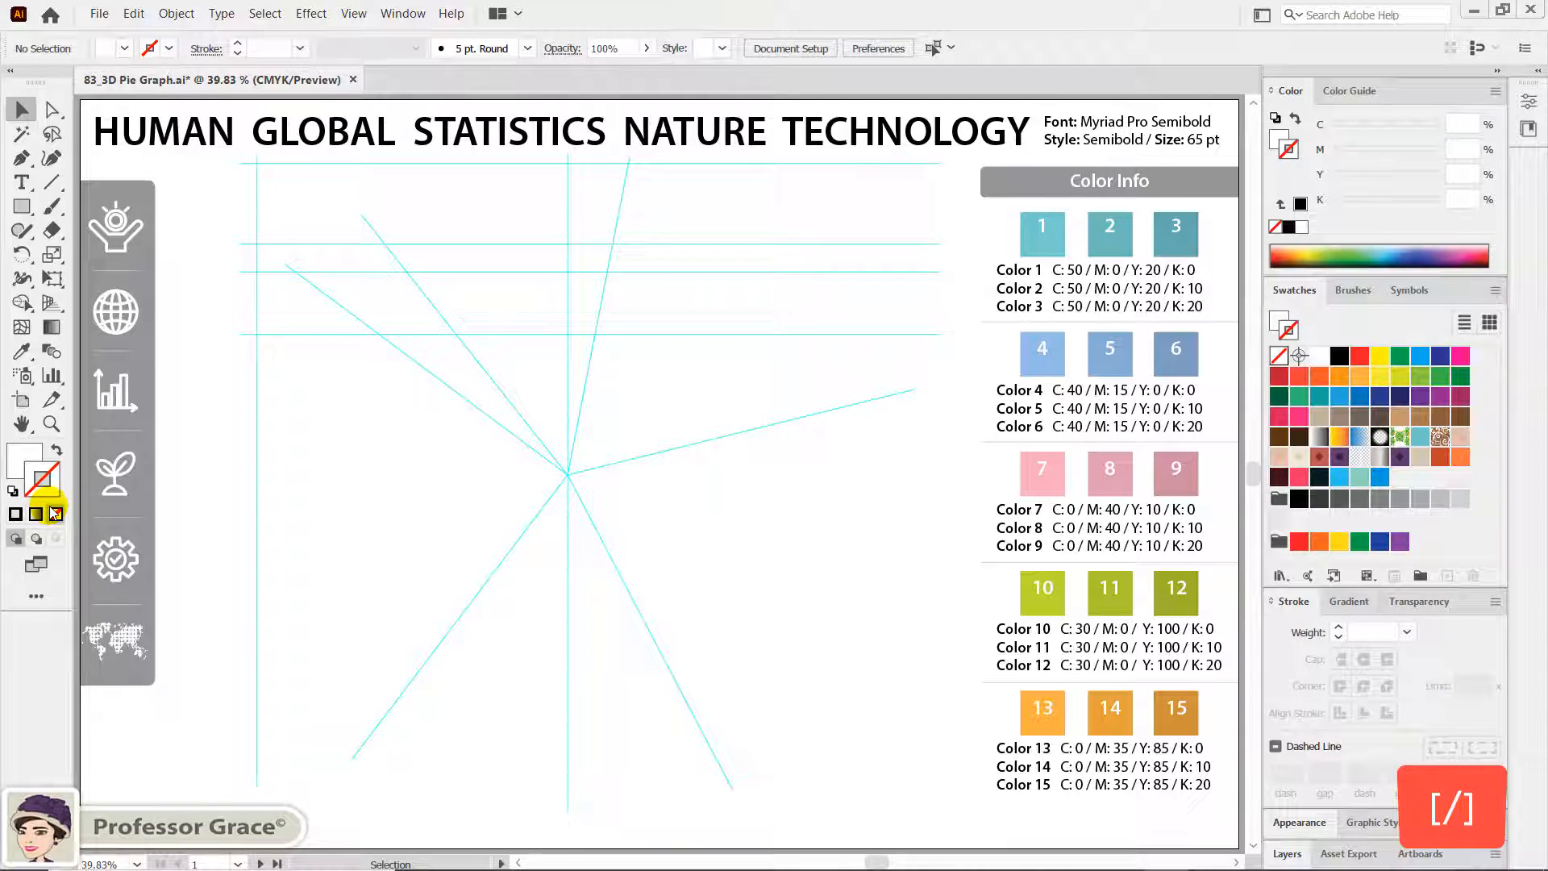
left_click(22, 458)
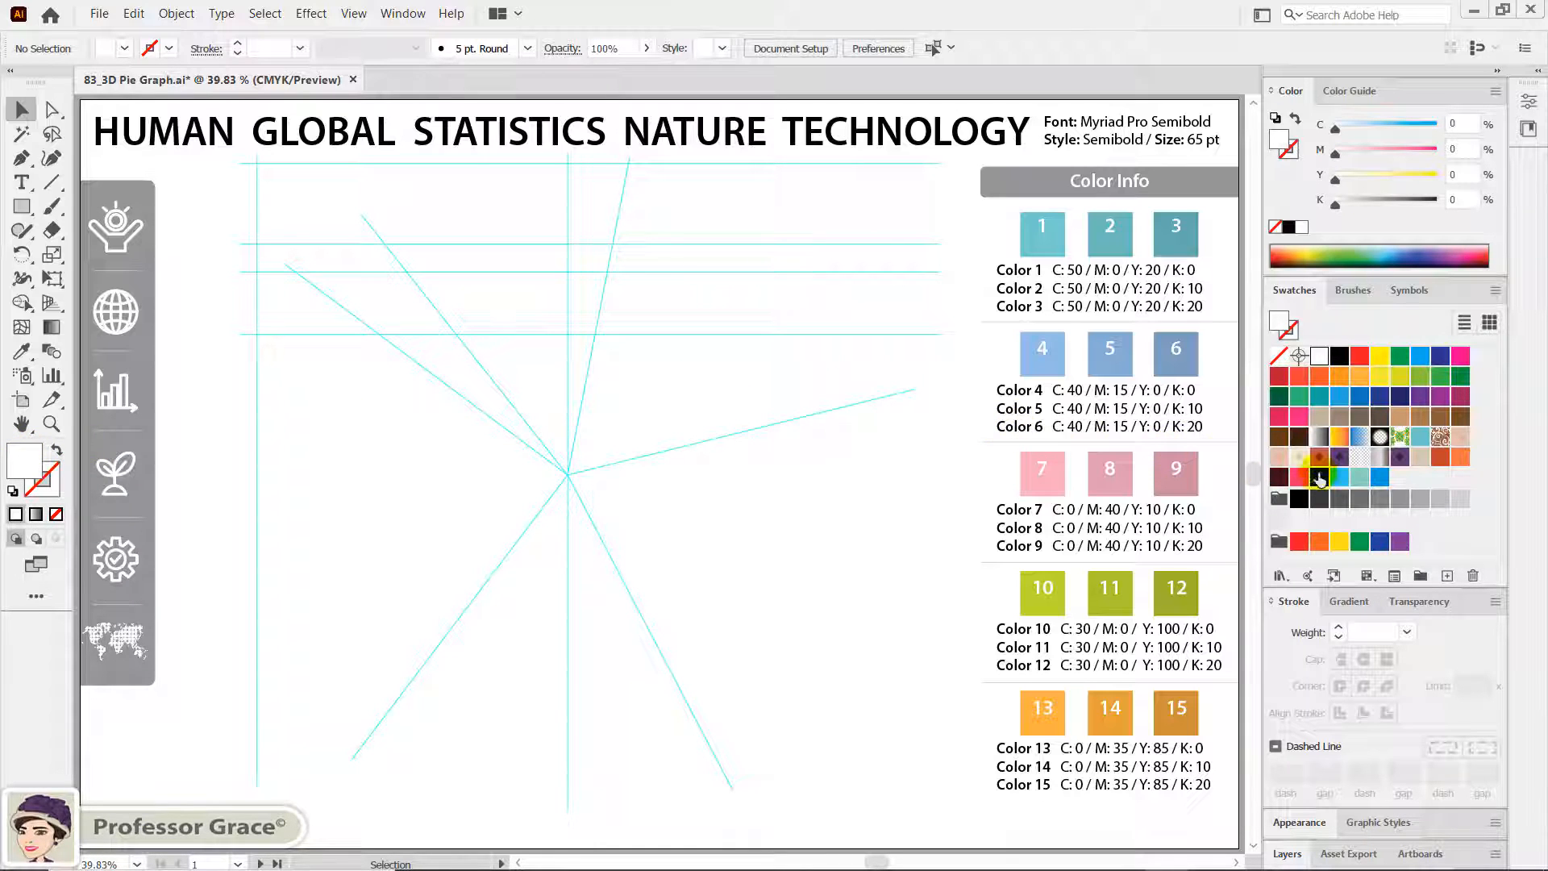
left_click(1462, 497)
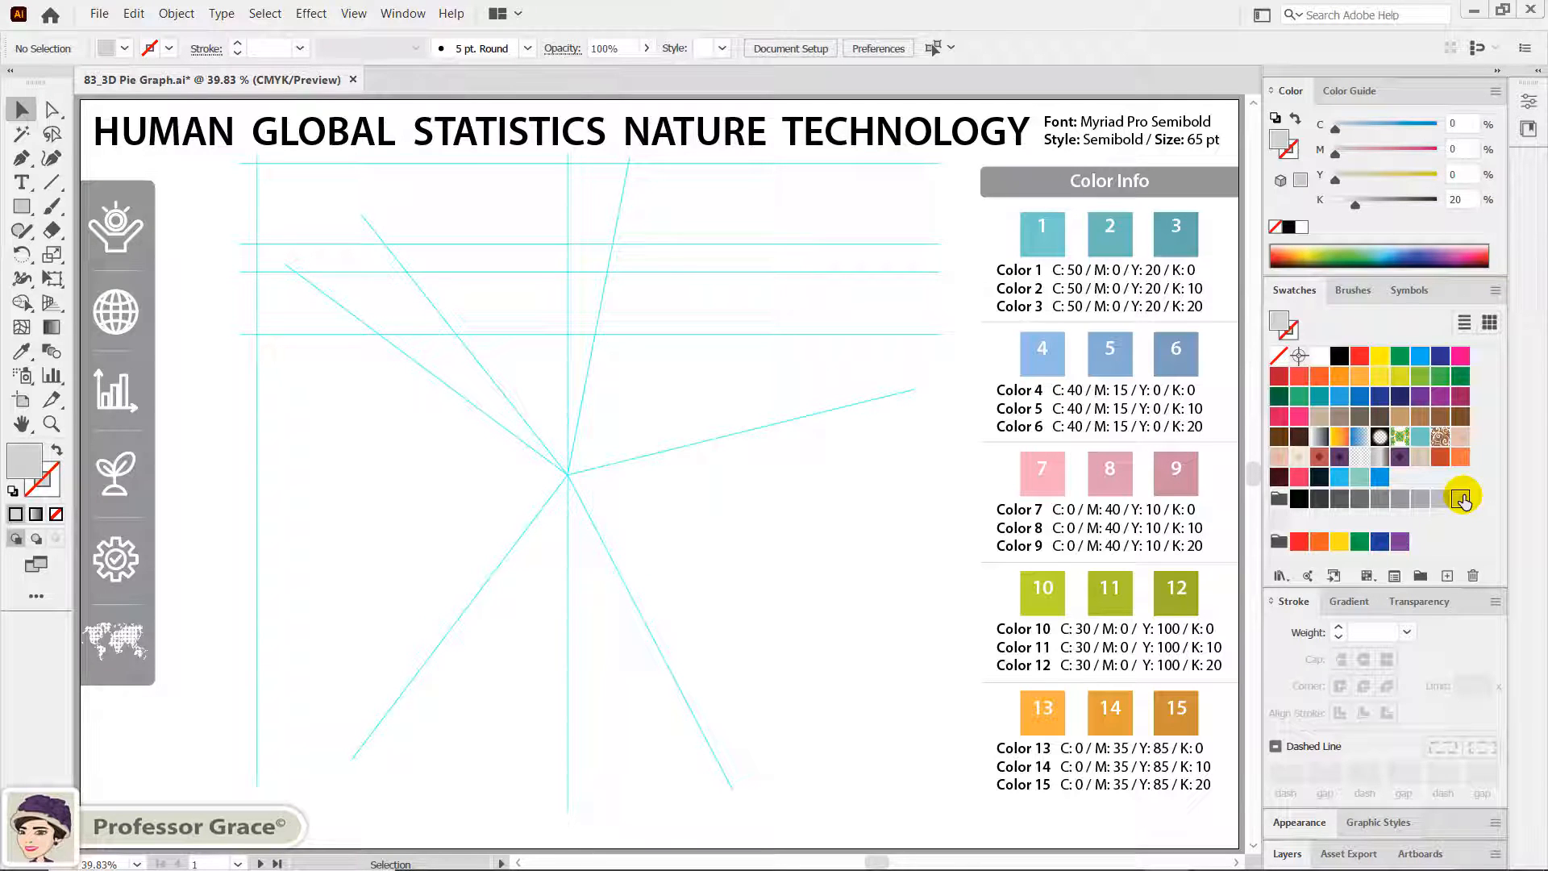
Create a circle 35 cm wide and 35 cm high with the Ellipse tool
key("l")
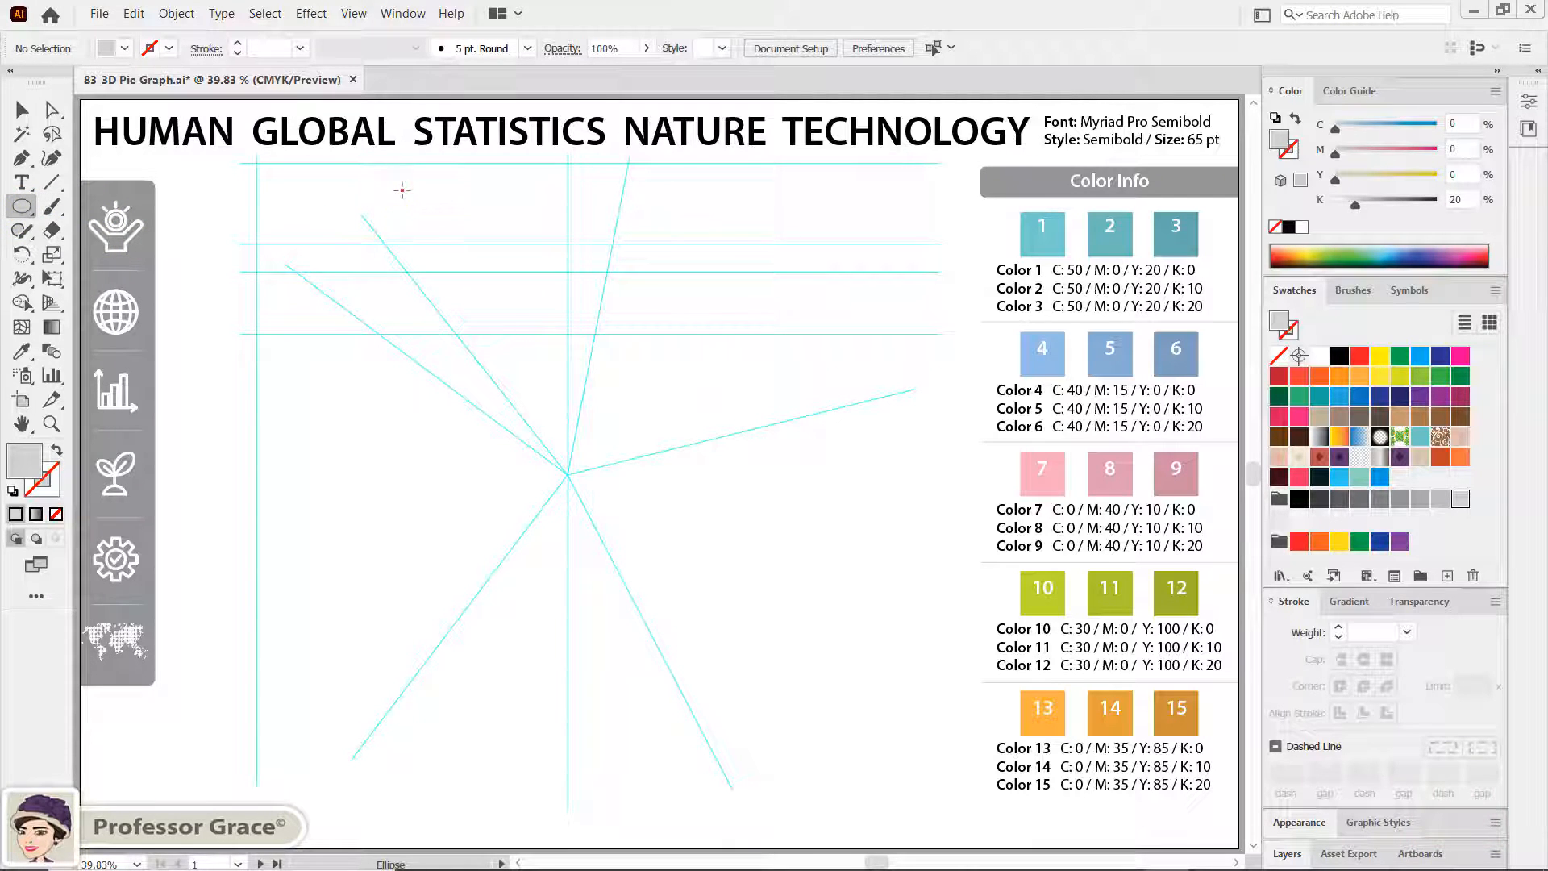
left_click(402, 193)
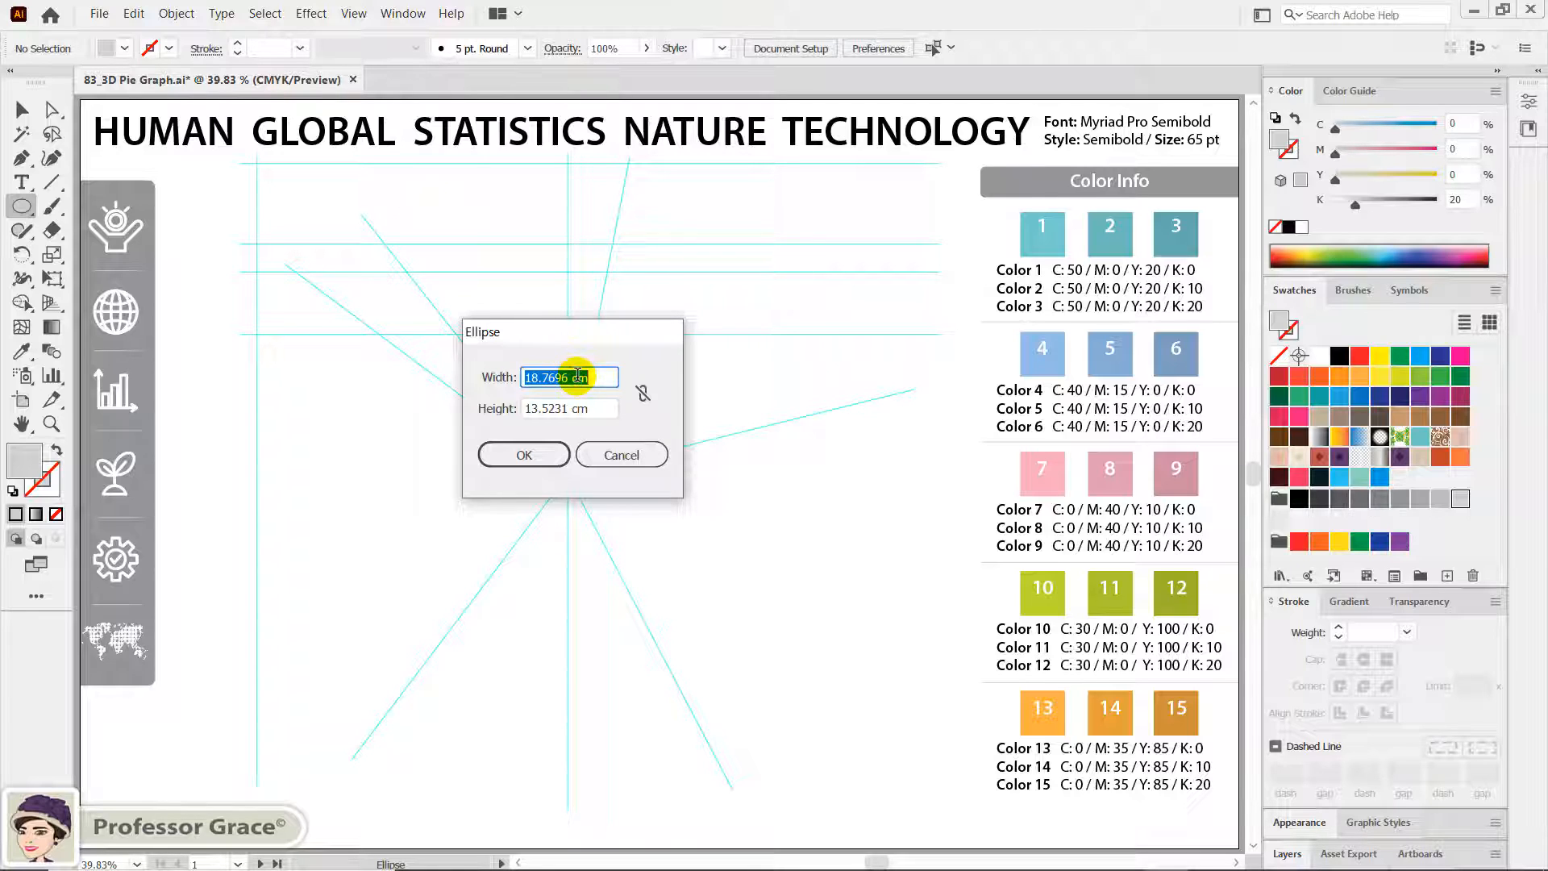
type("35")
key("Tab")
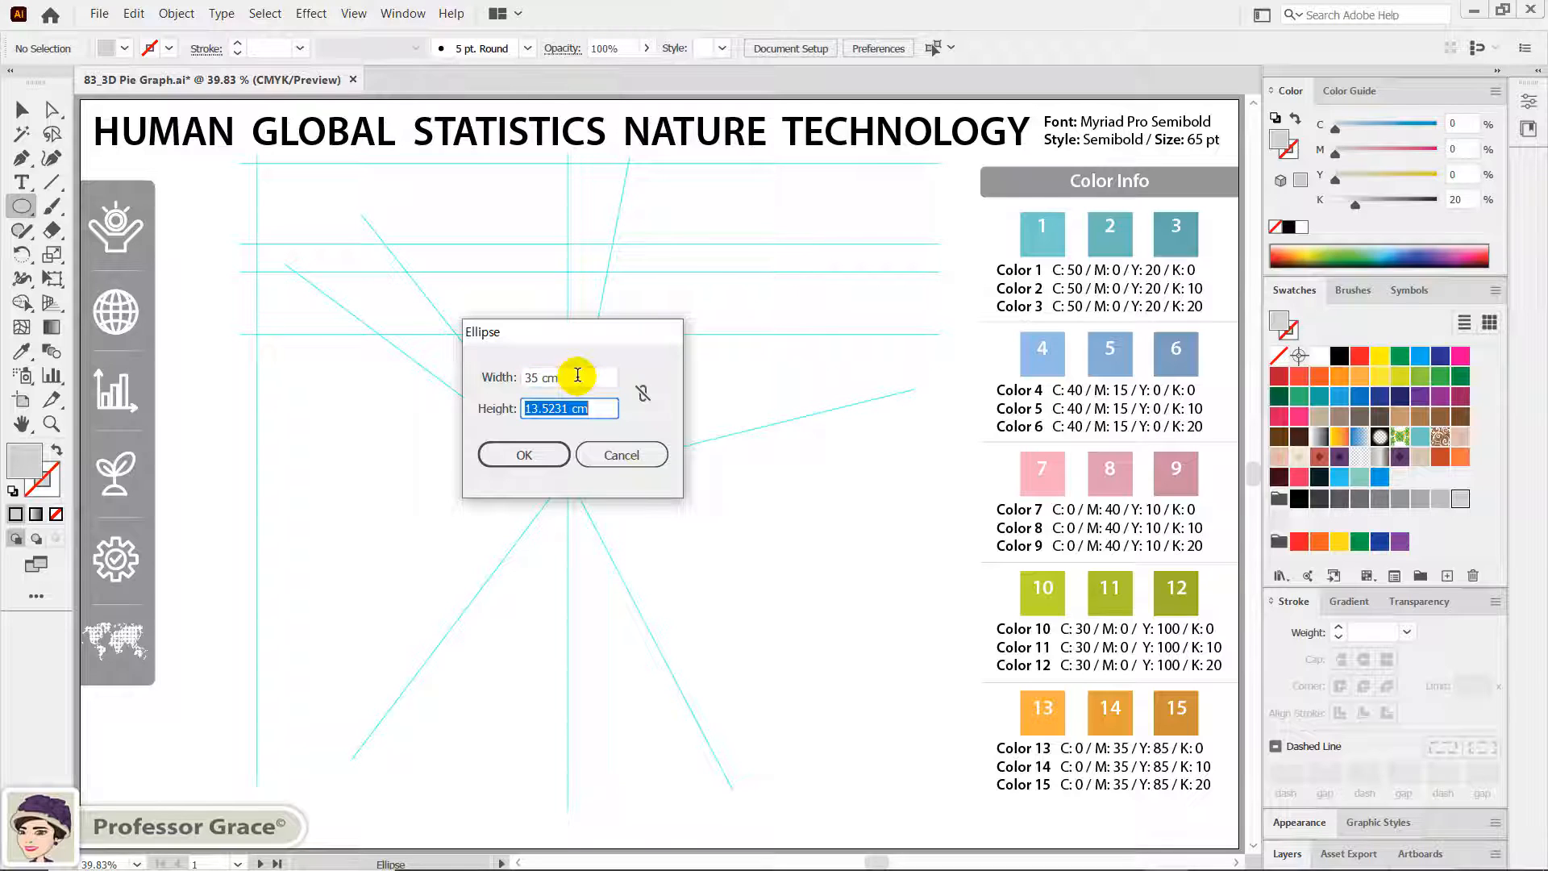
type("35")
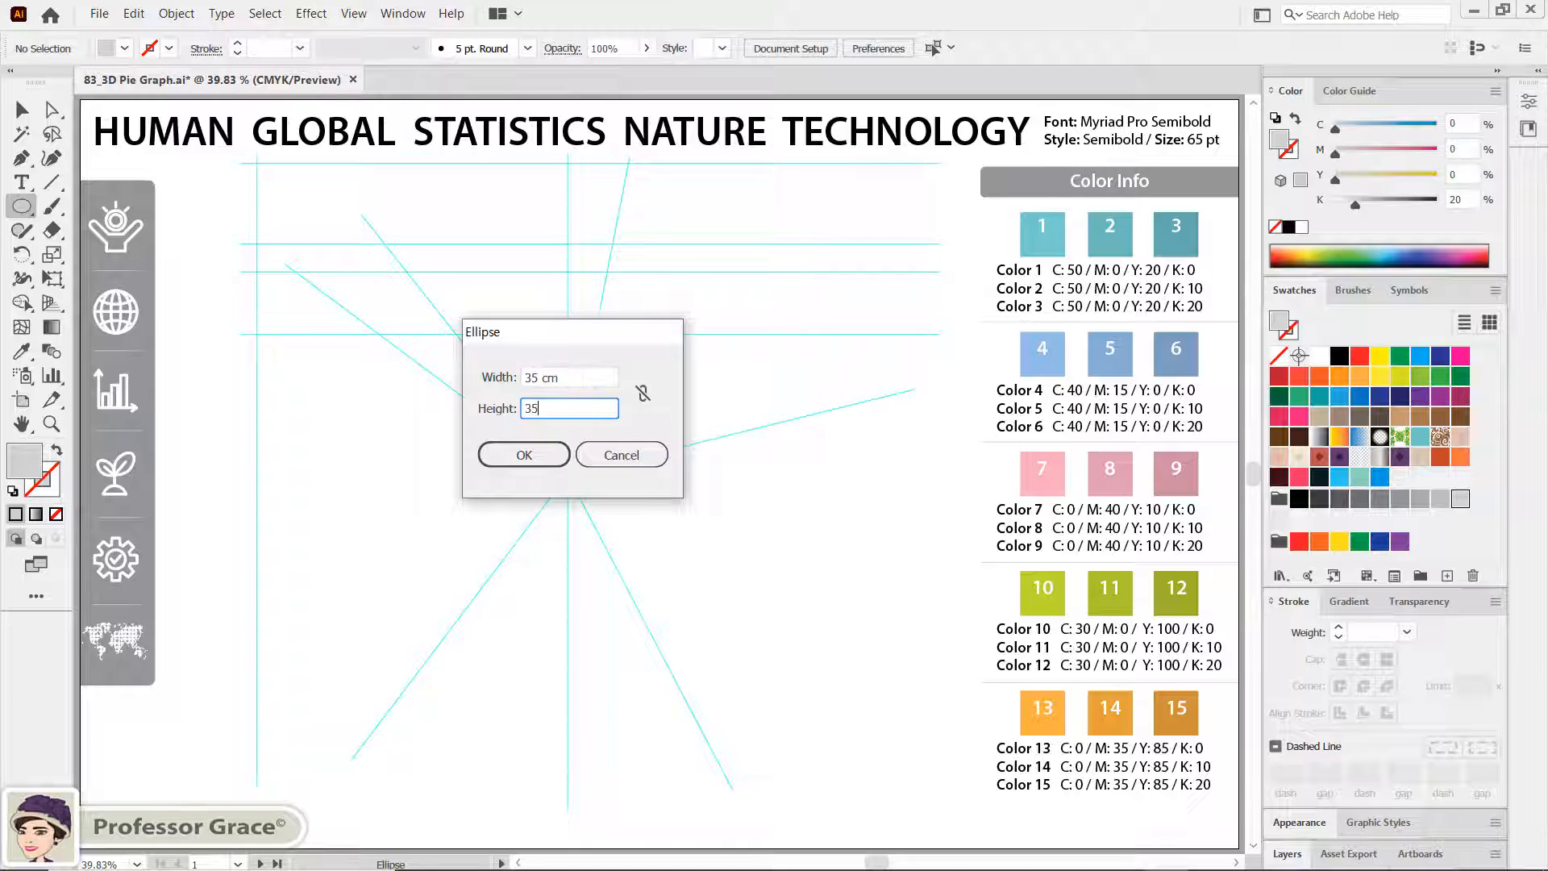
key("Tab")
left_click(528, 455)
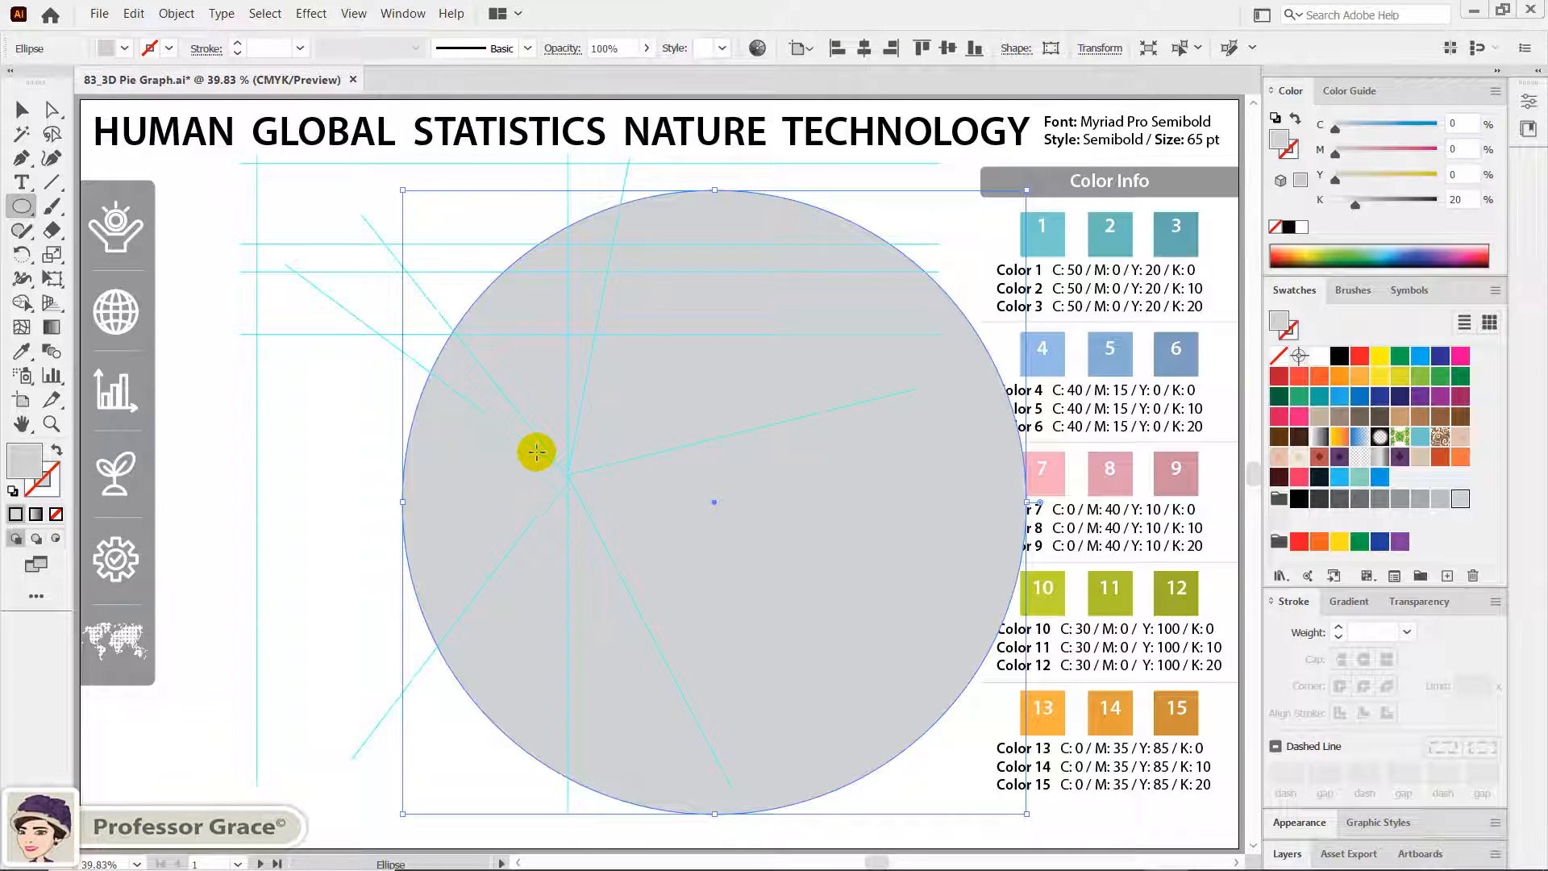
Move the circle to touch the uppermost and leftmost guides, centring it on the point where the slanted guides meet
key("v")
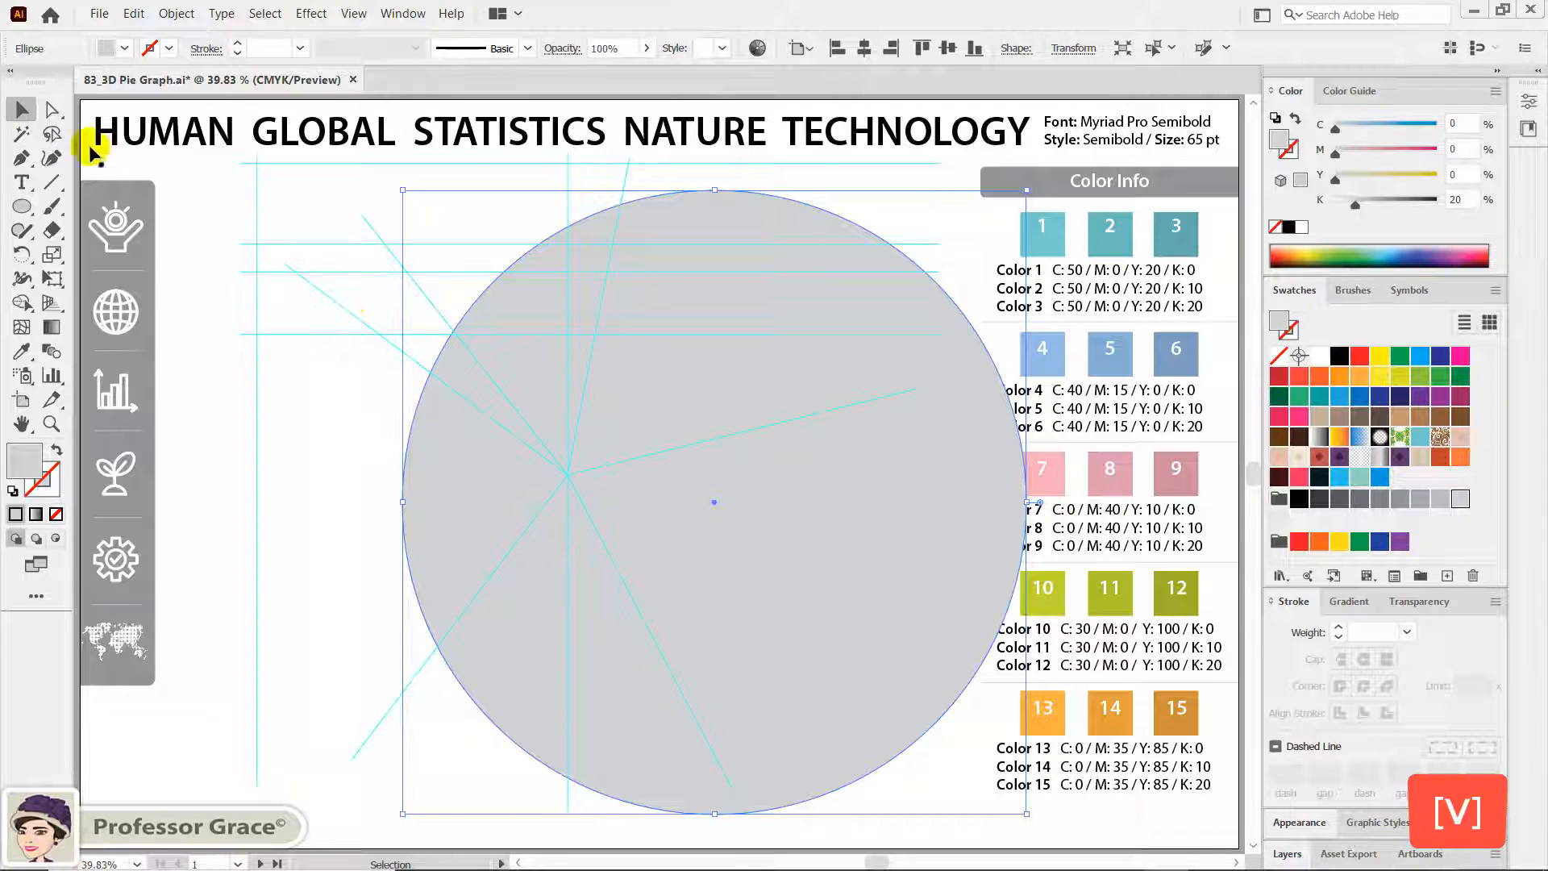
left_click(23, 109)
left_click_drag(625, 392, 499, 365)
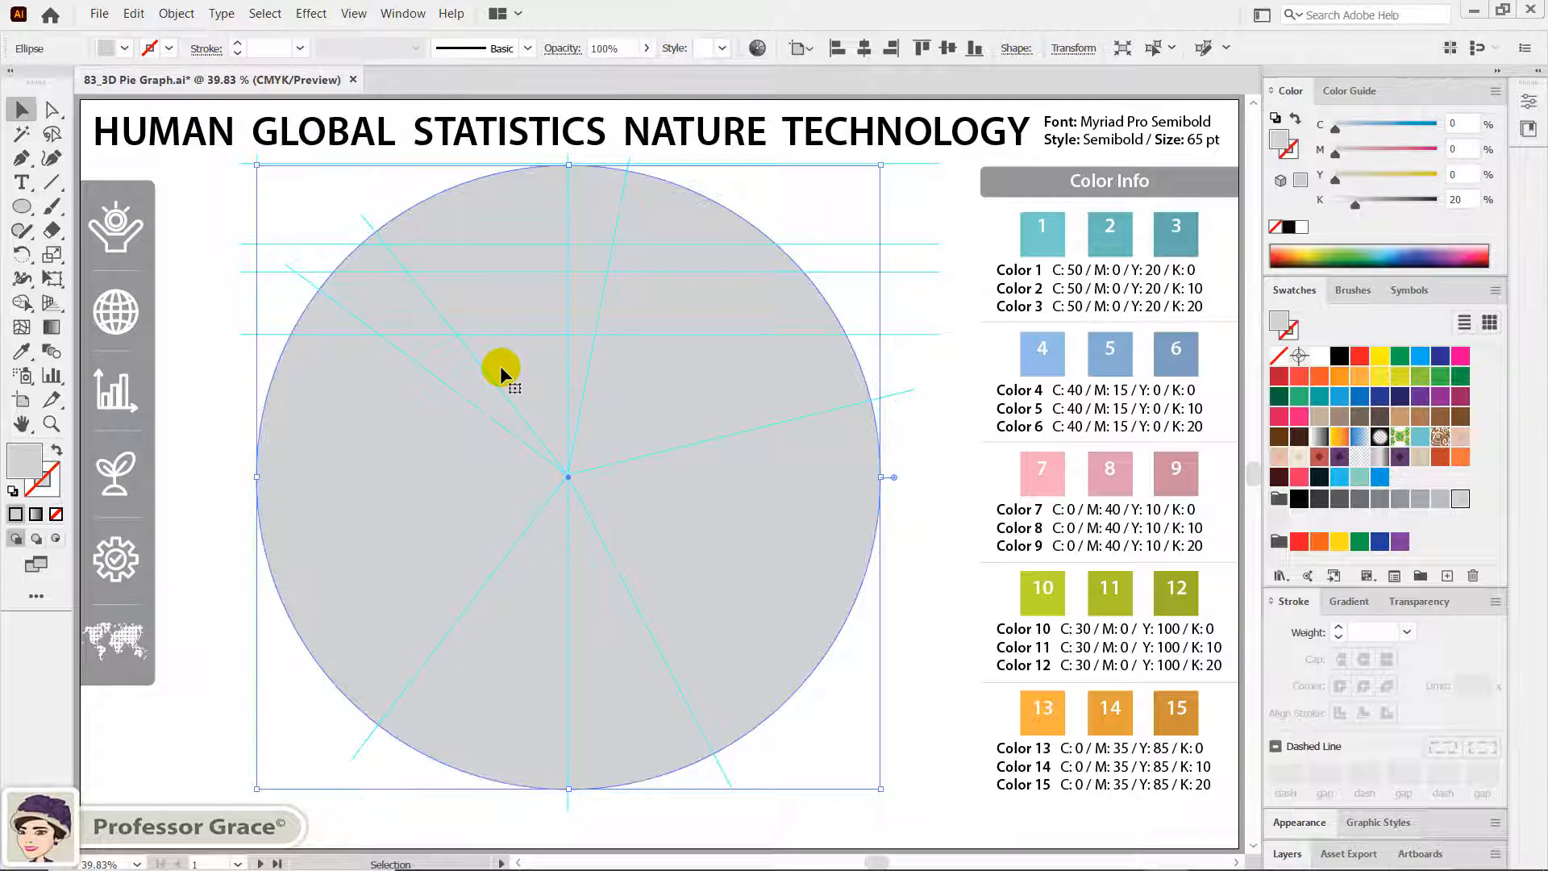
key("Up")
key("Up")
Copy the large circle and paste the duplicate in place in front of it
key("ctrl+c")
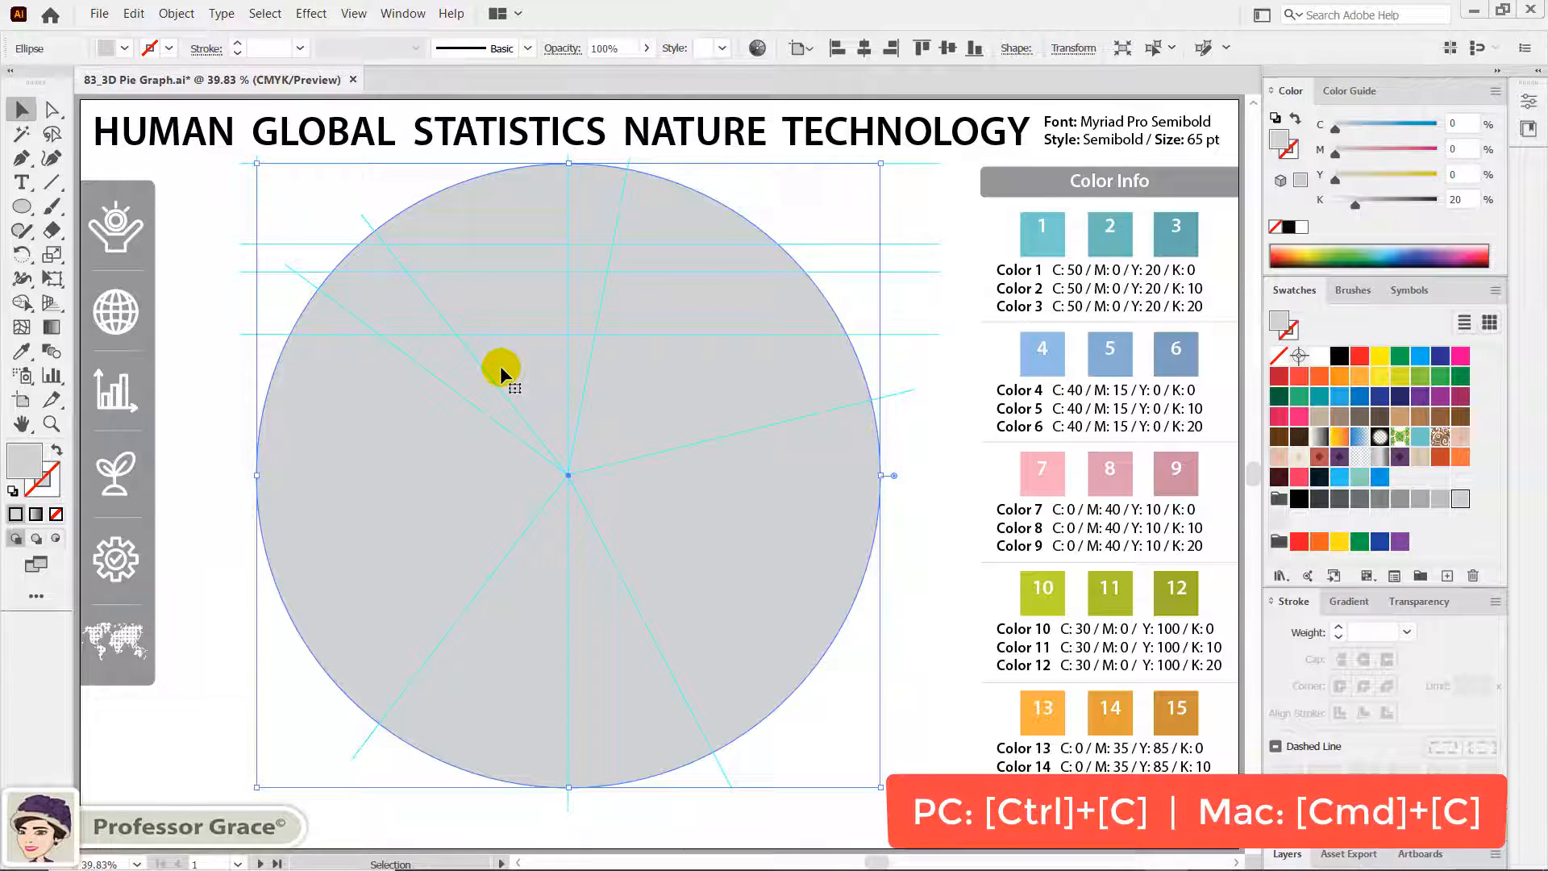
key("a")
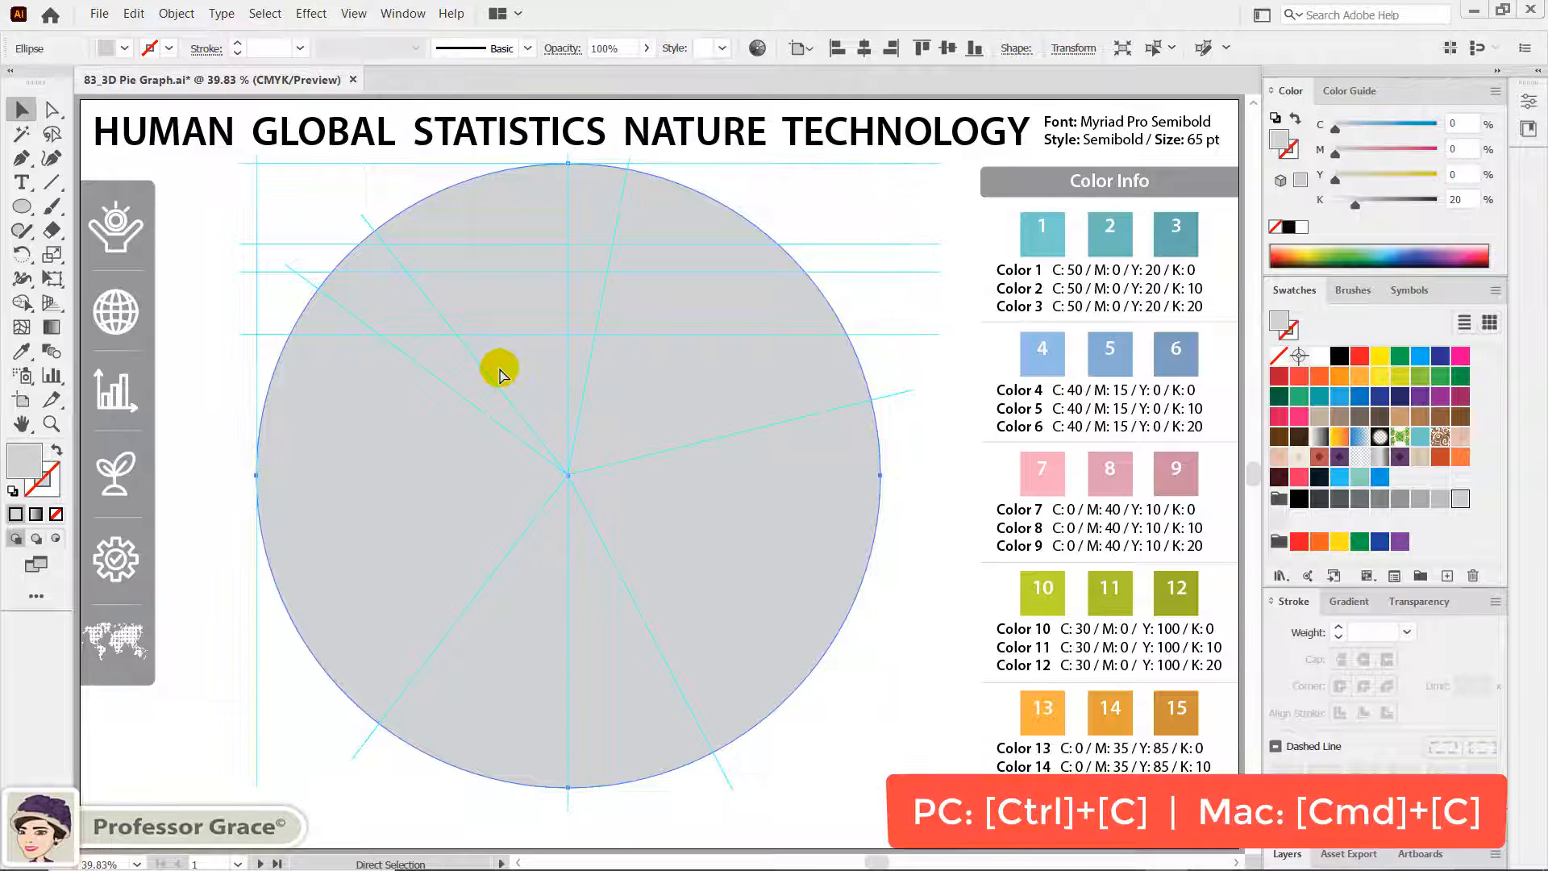
key("ctrl+f")
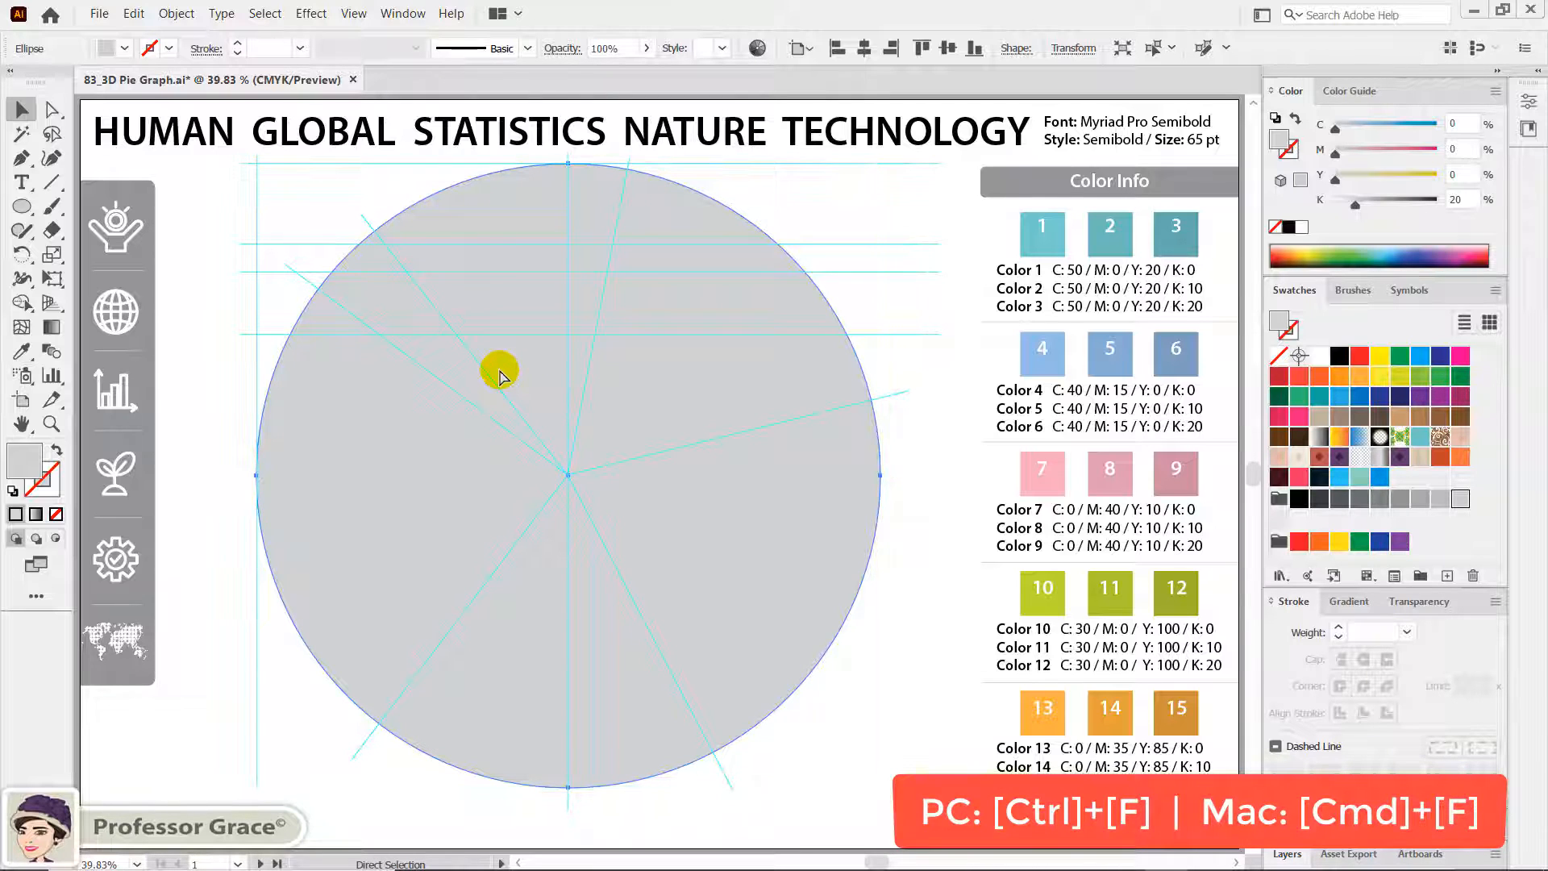
key("v")
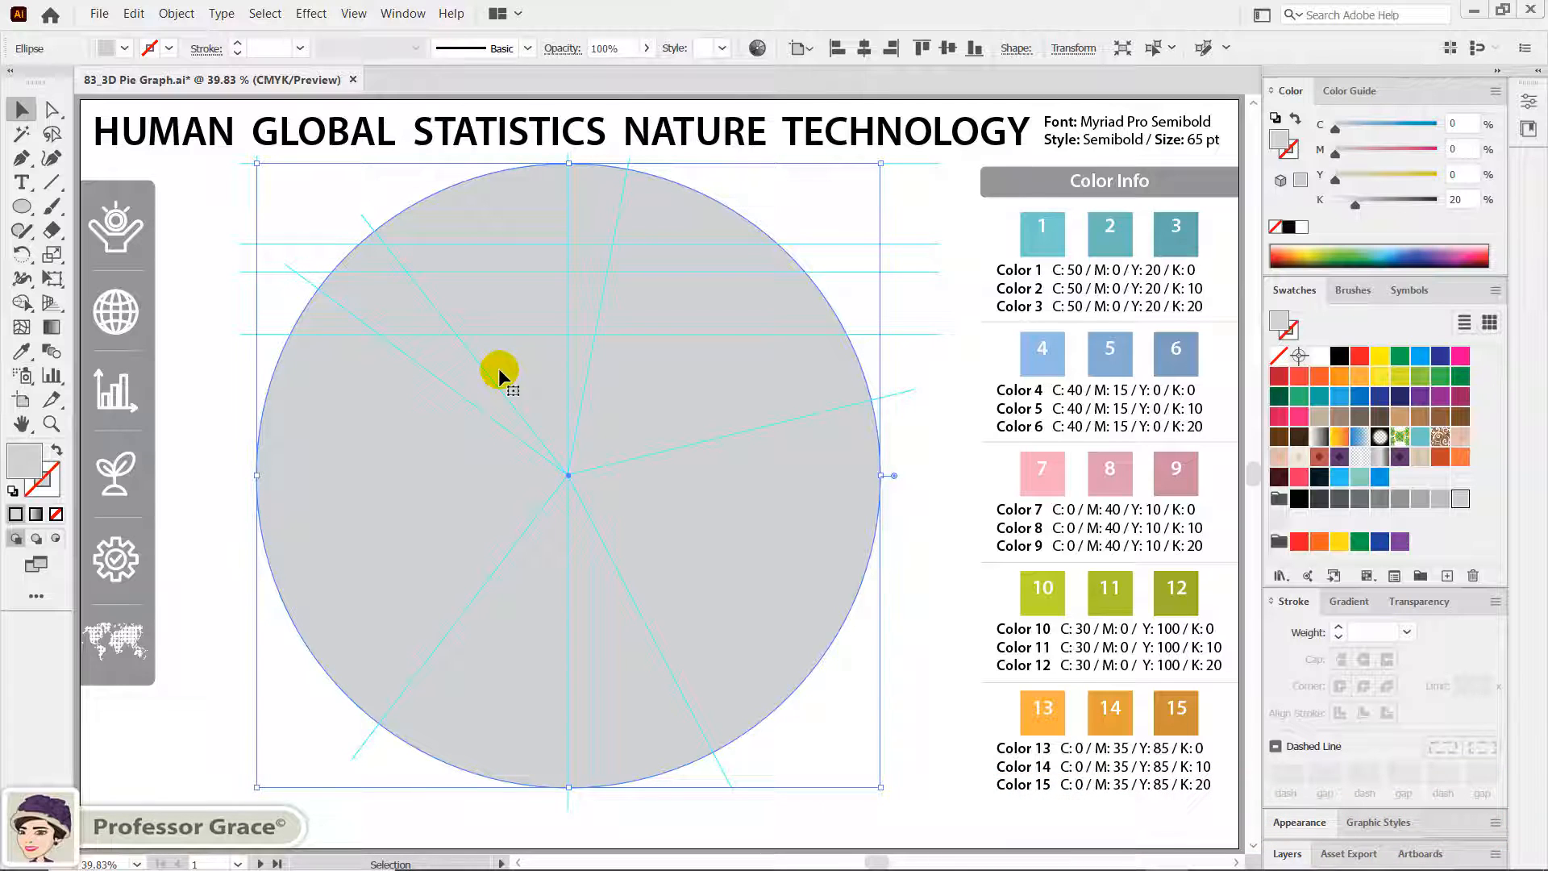
Scale the duplicate circle to 30% horizontally and vertically about its centre
left_click(51, 255)
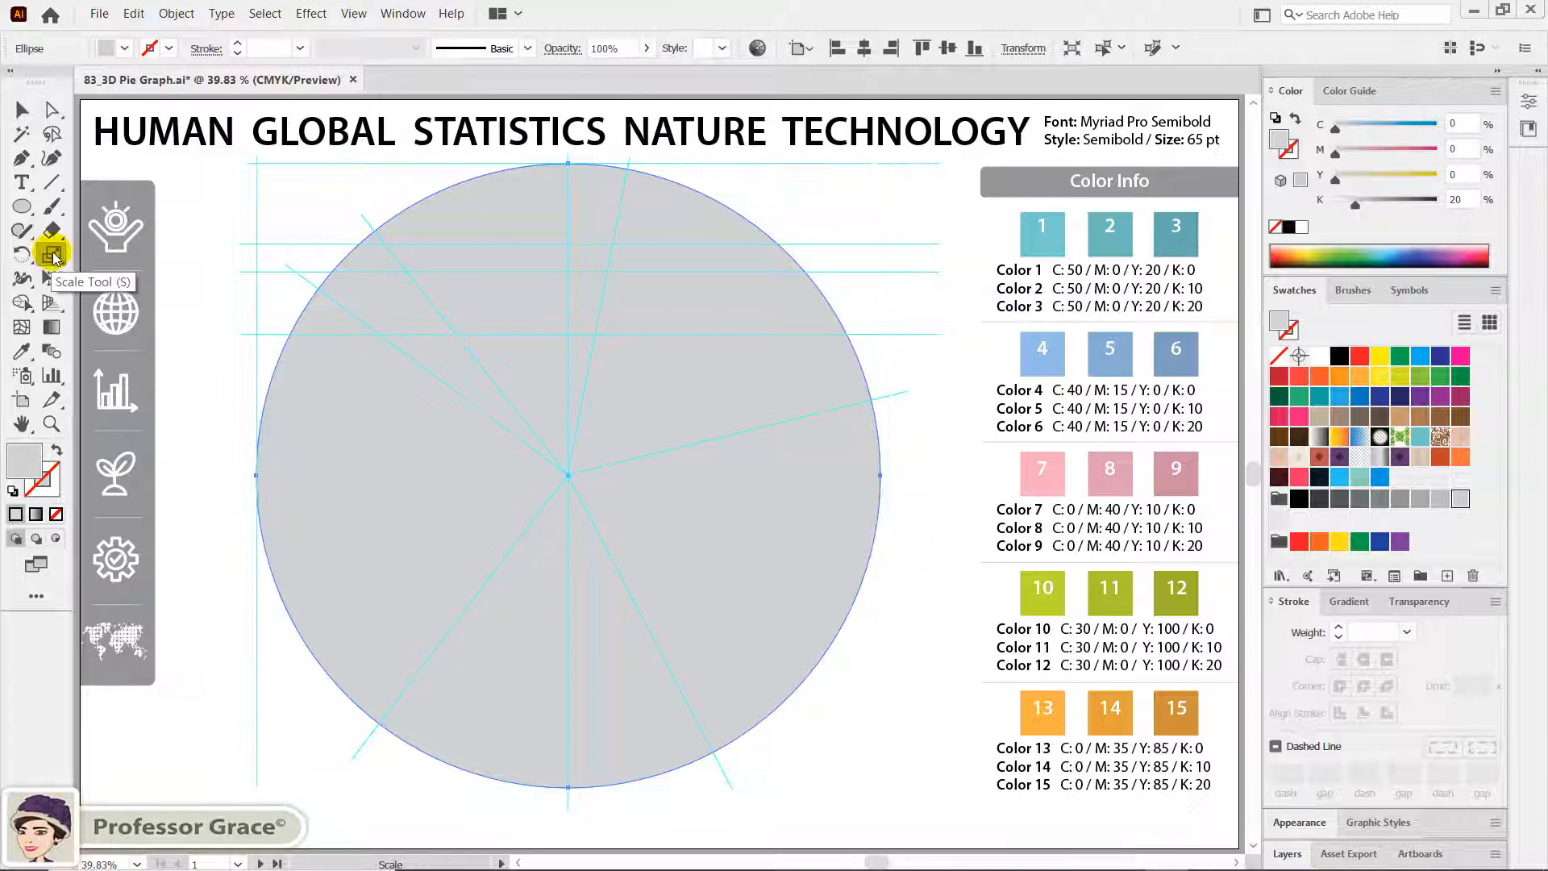
double_click(51, 255)
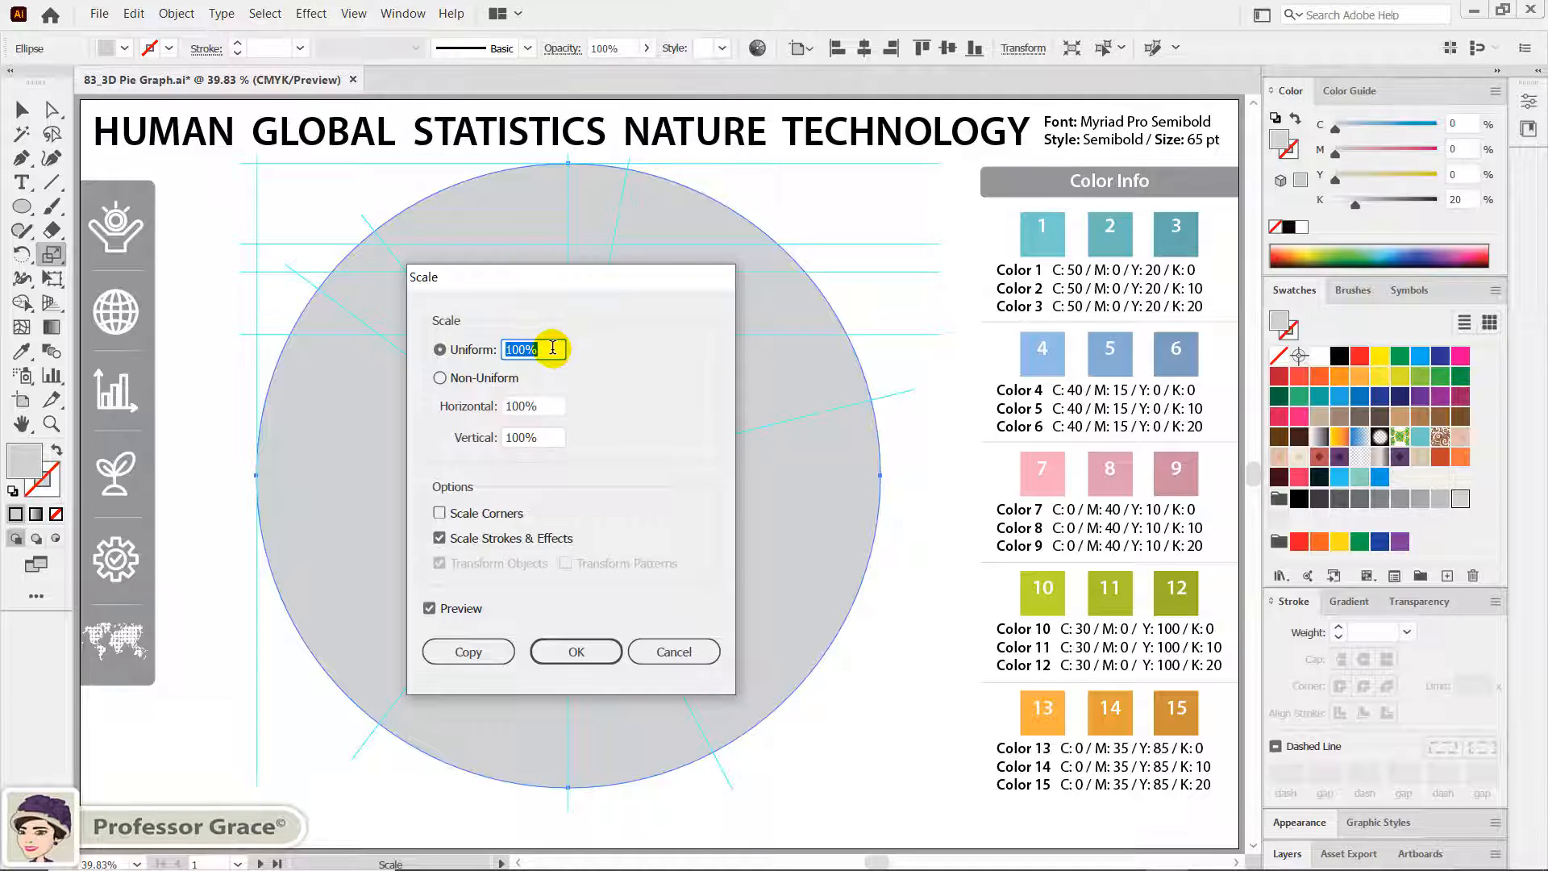
type("30")
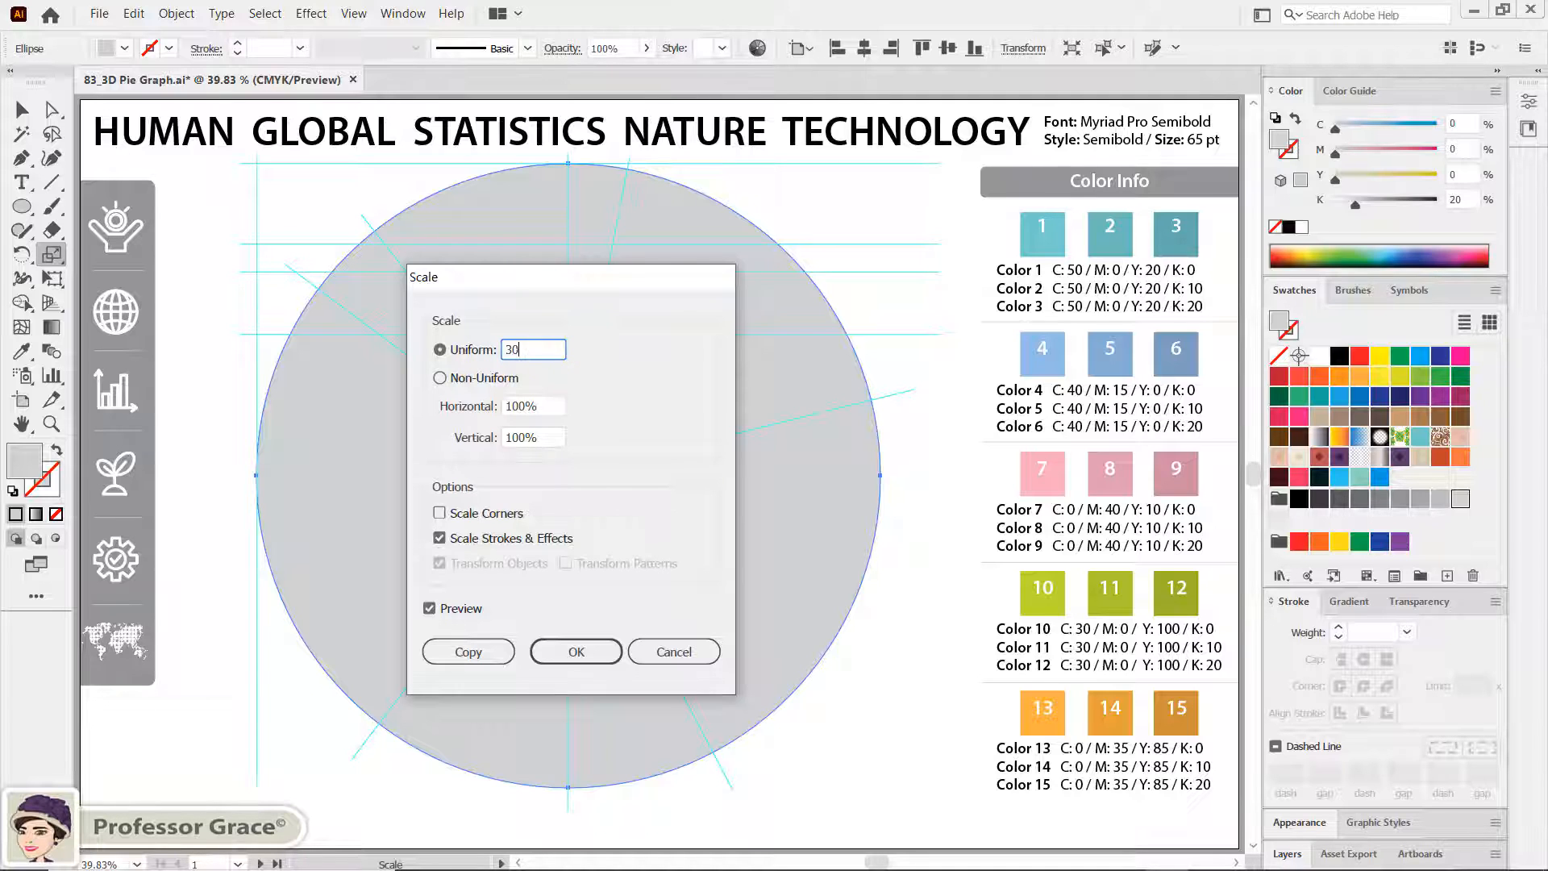
left_click(553, 405)
left_click(589, 648)
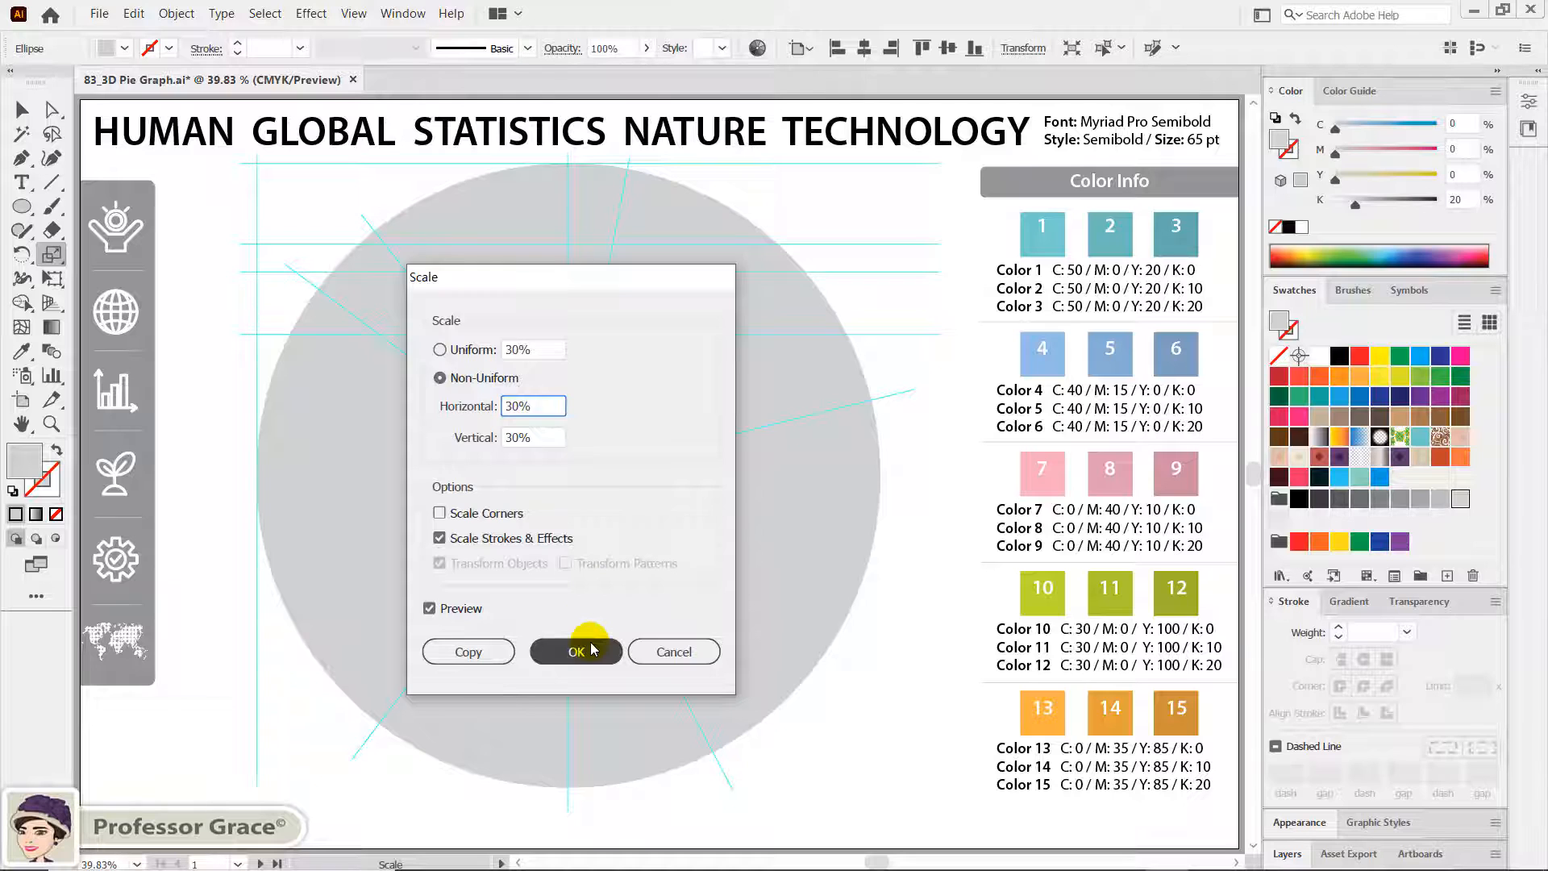
left_click(611, 559)
Place a copy of the small circle over the upper-left corner of the artboard, leaving the original in the centre
key("v")
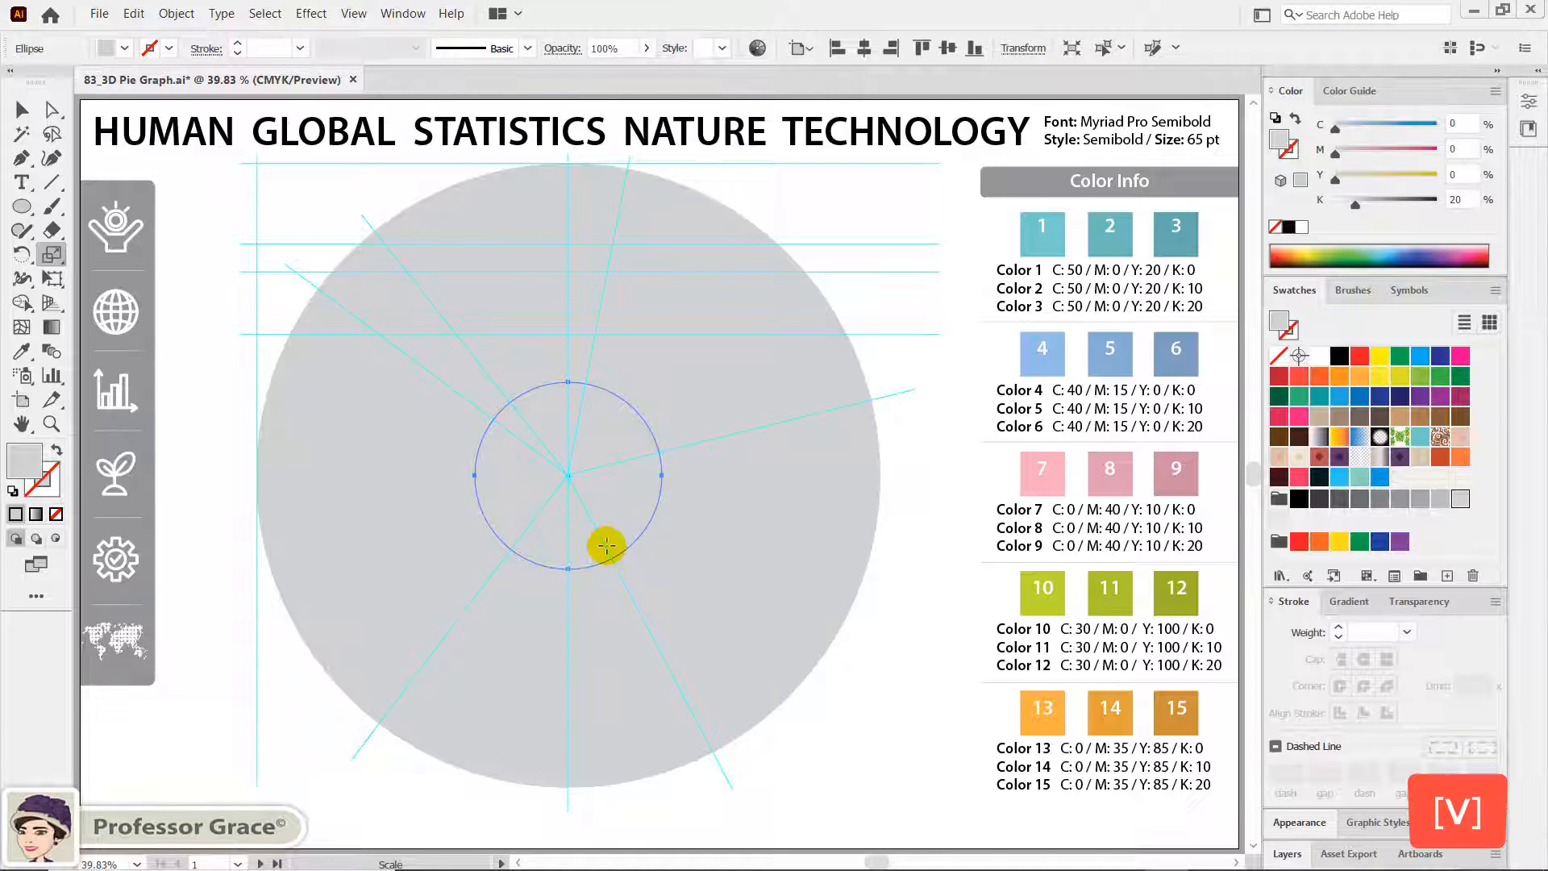
left_click(570, 482)
left_click(21, 109)
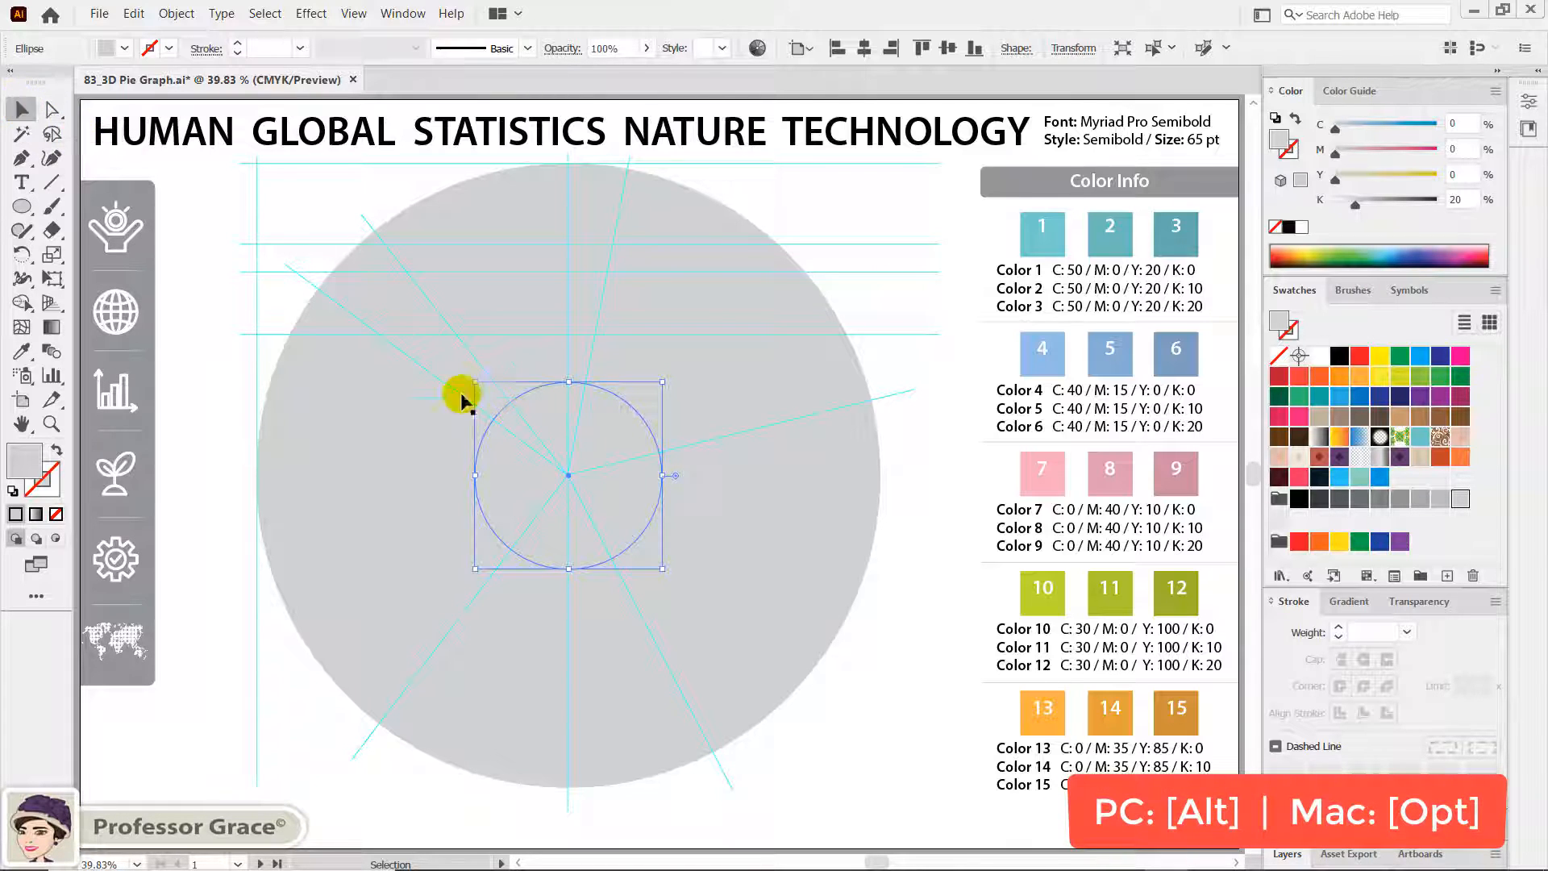
left_click_drag(563, 471, 240, 198)
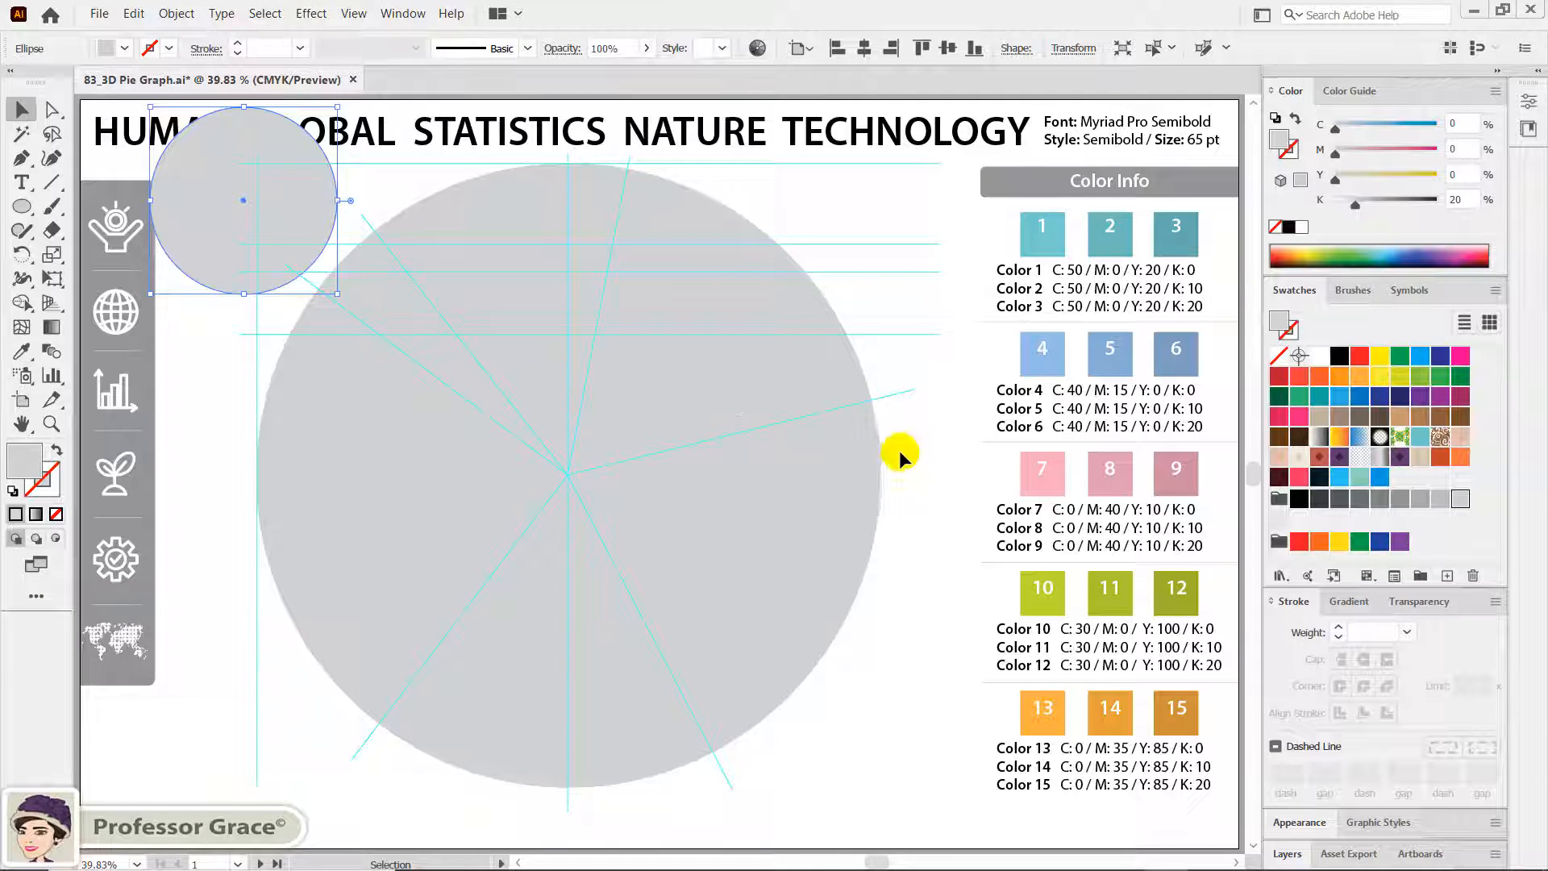
Combine the large circle and the small centre circle into a compound path to form a ring, and deselect it
left_click(906, 475)
left_click(491, 517)
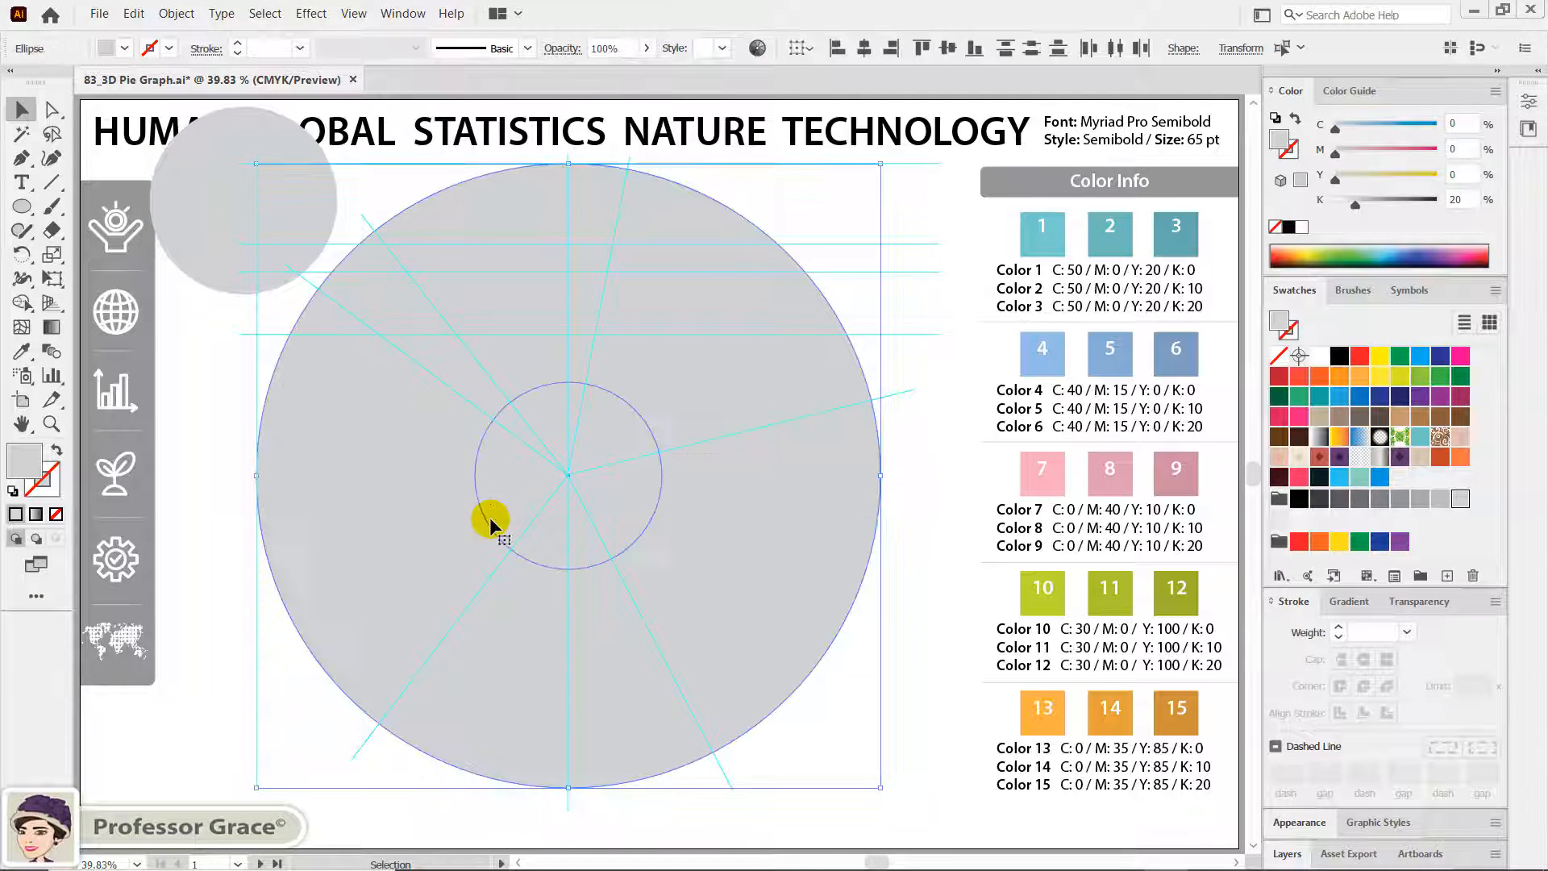
right_click(530, 226)
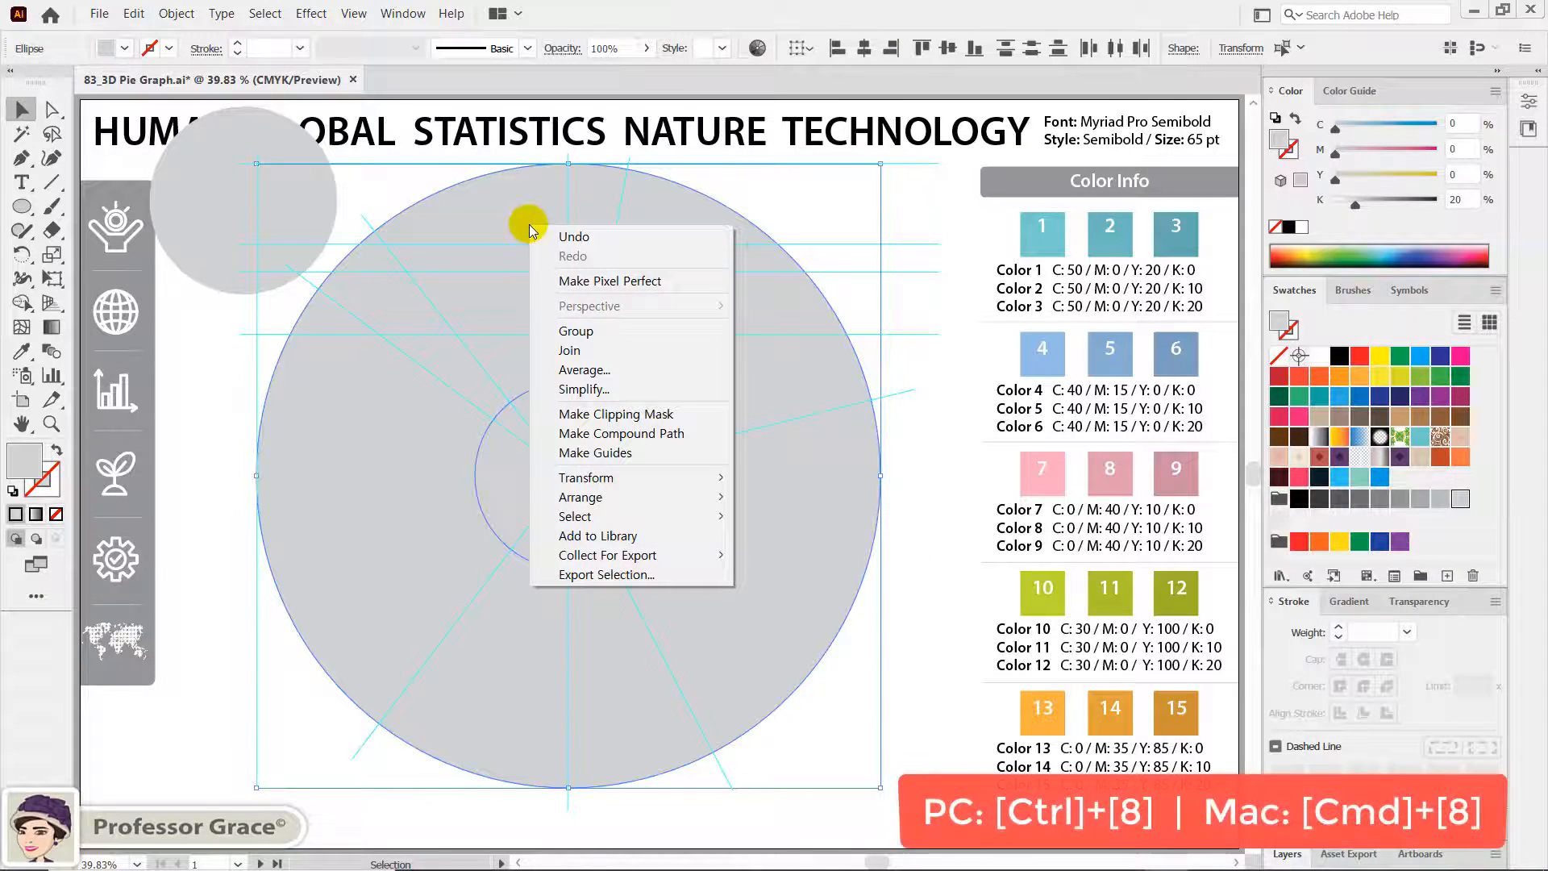
left_click(618, 434)
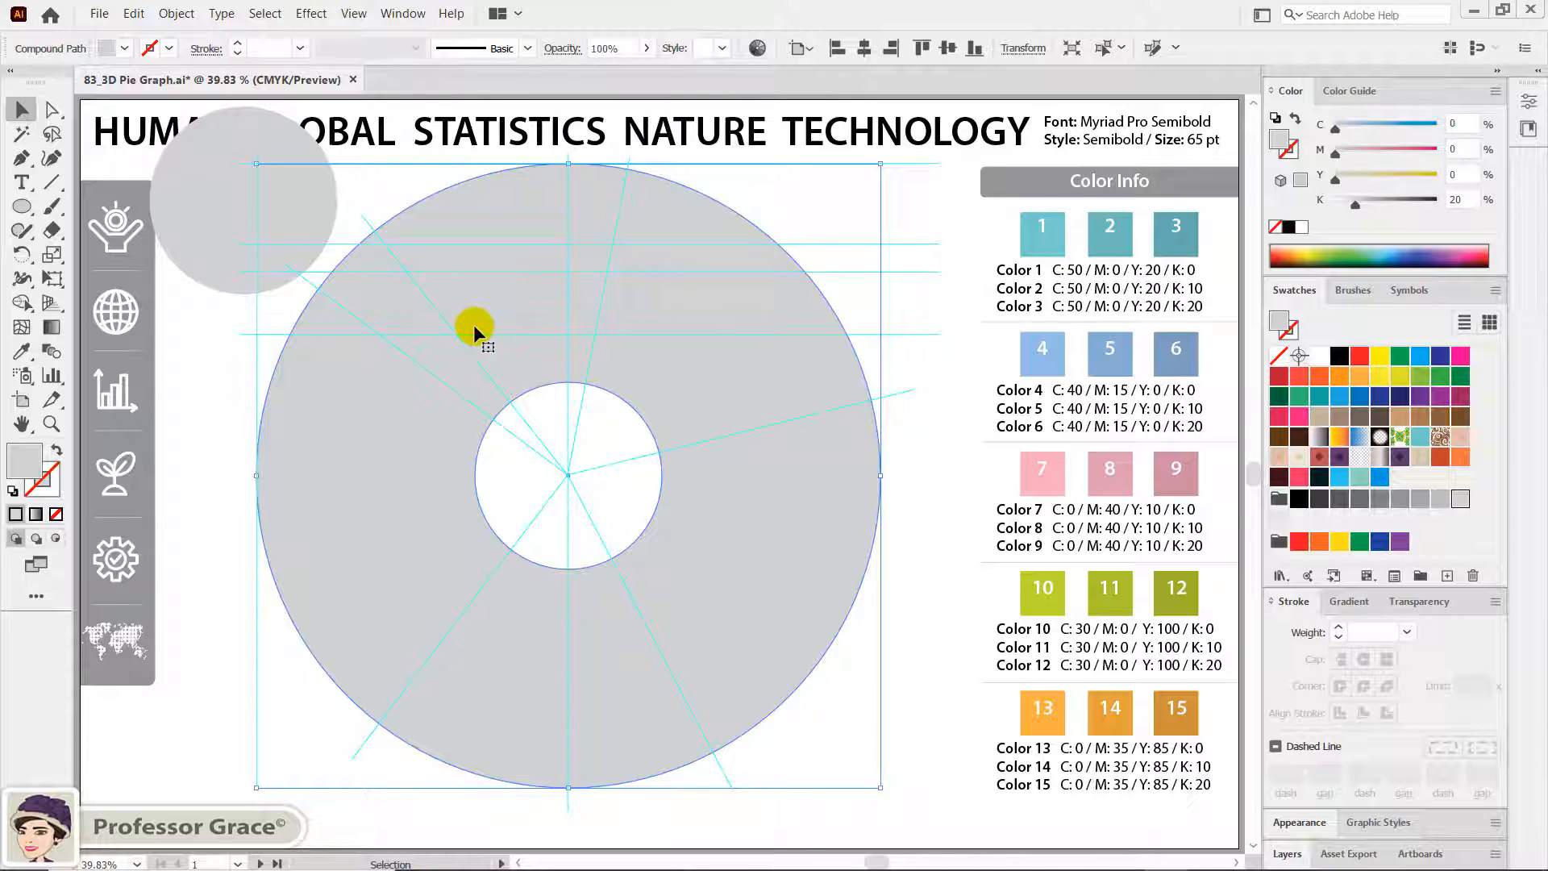
left_click(899, 502)
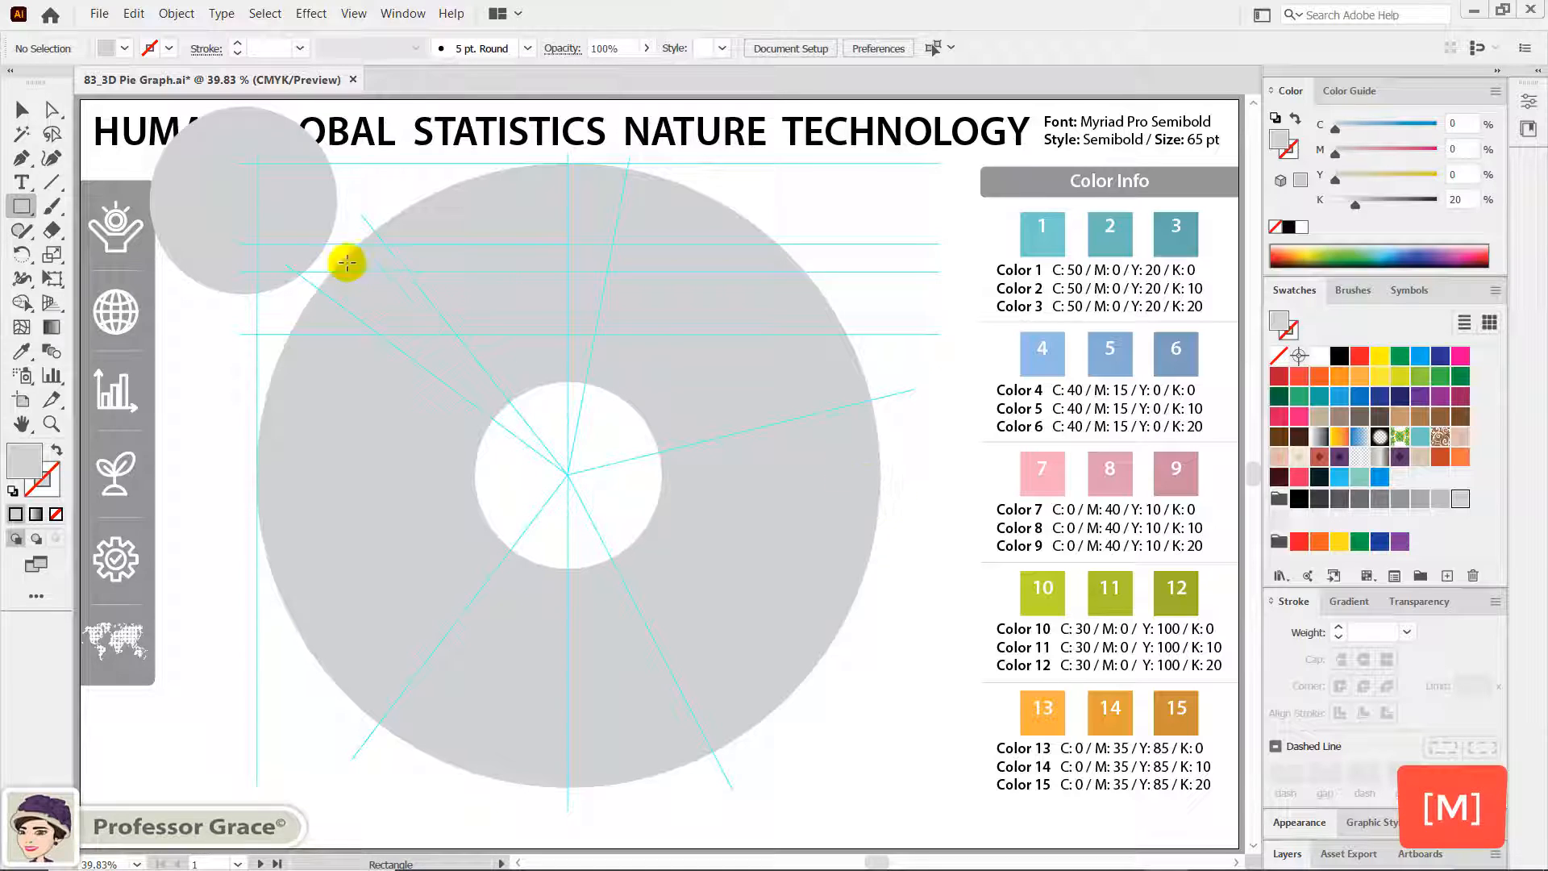
Create a 1 cm by 1 cm square inside the ring's hole with the Rectangle tool
key("m")
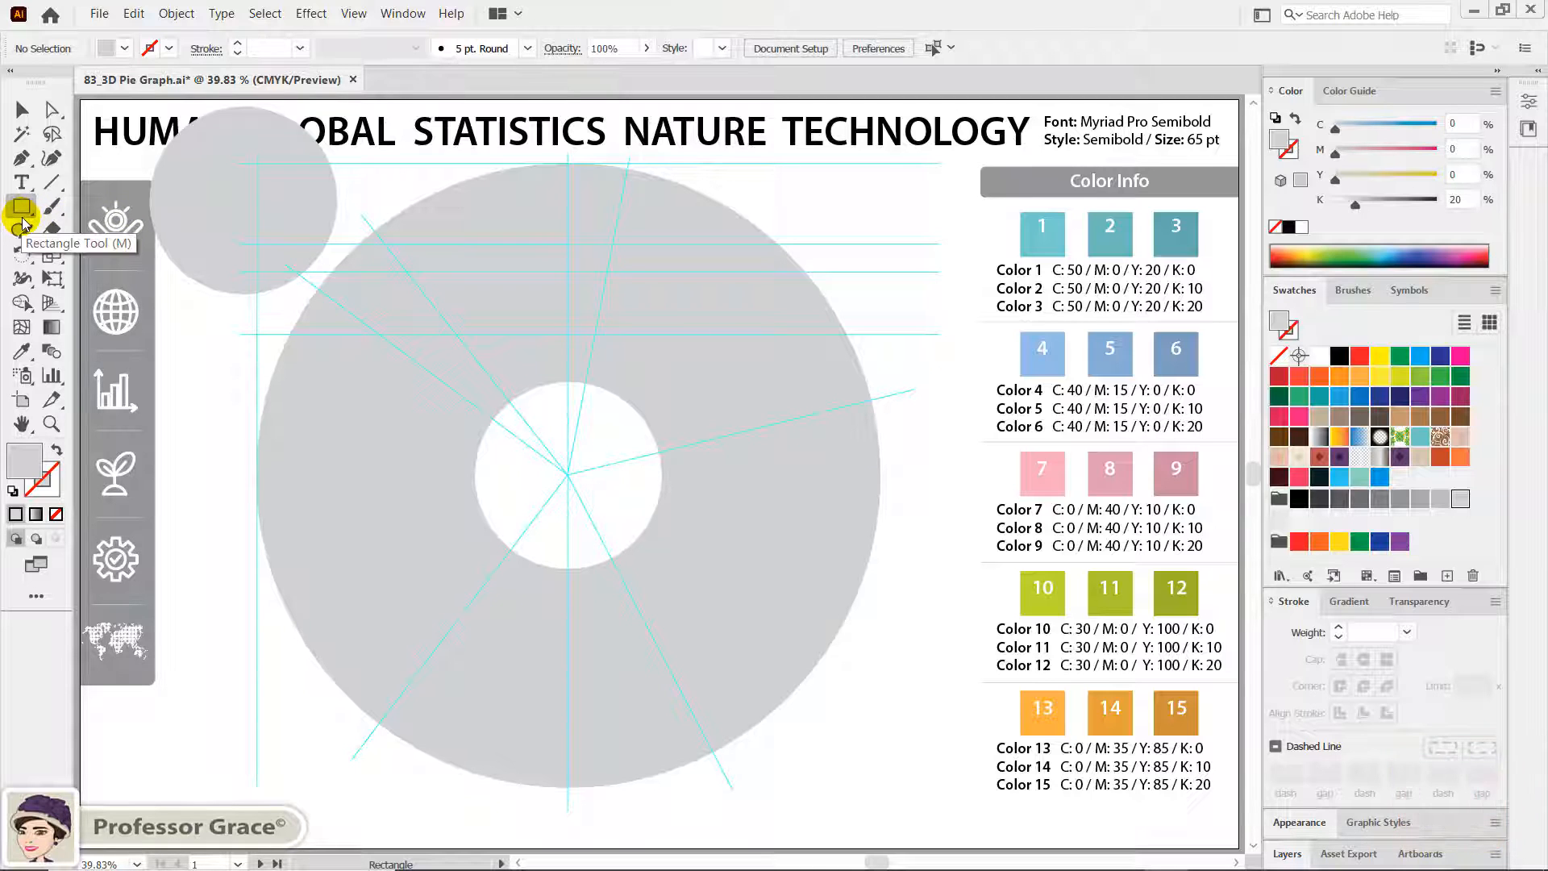
left_click(514, 442)
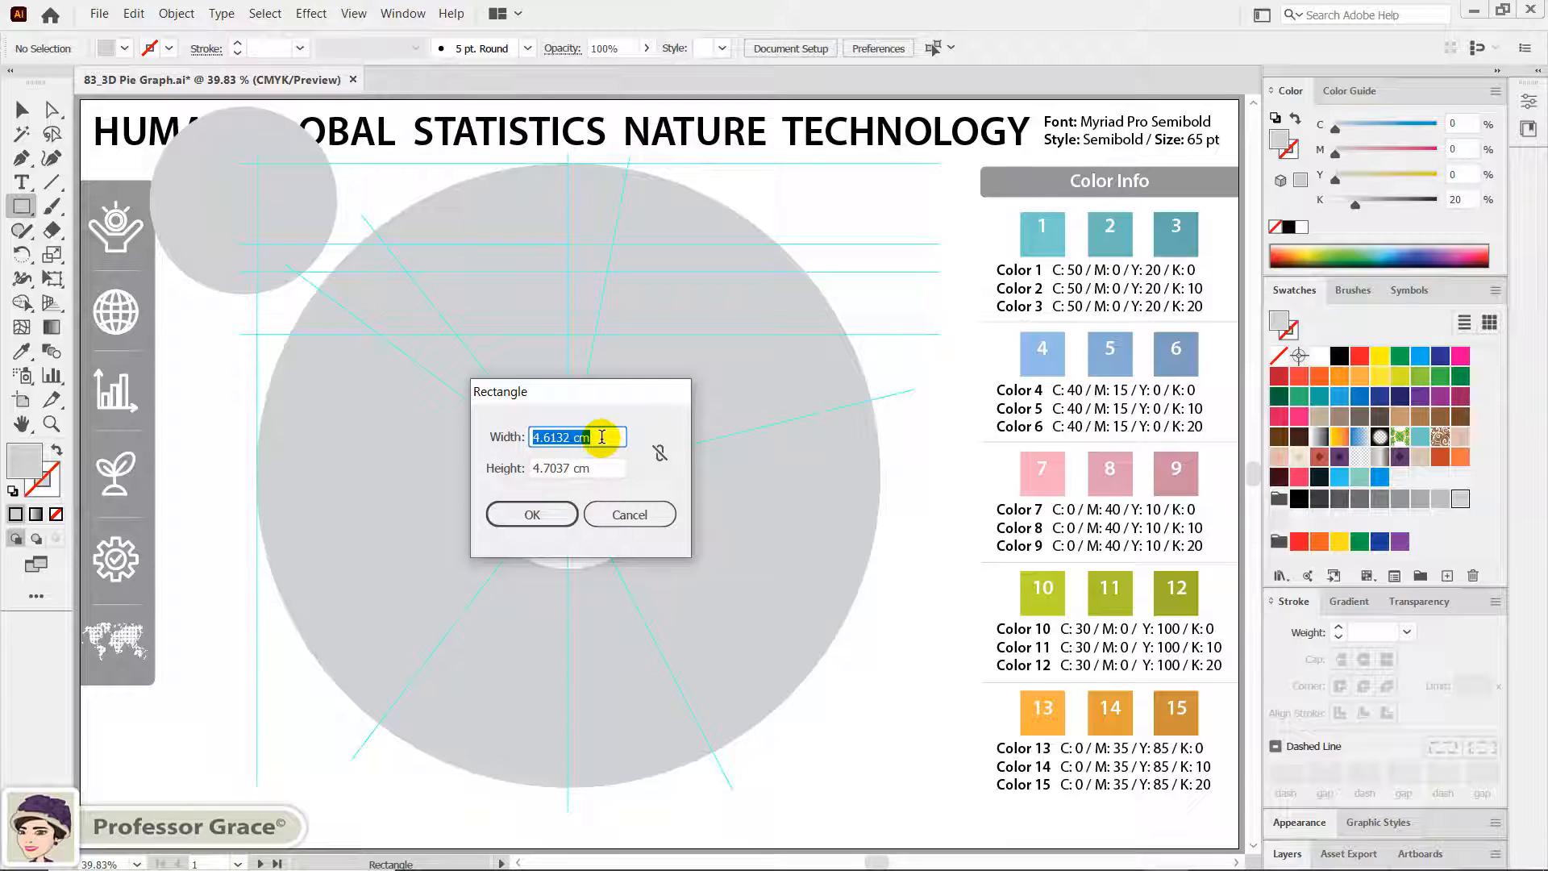
type("1")
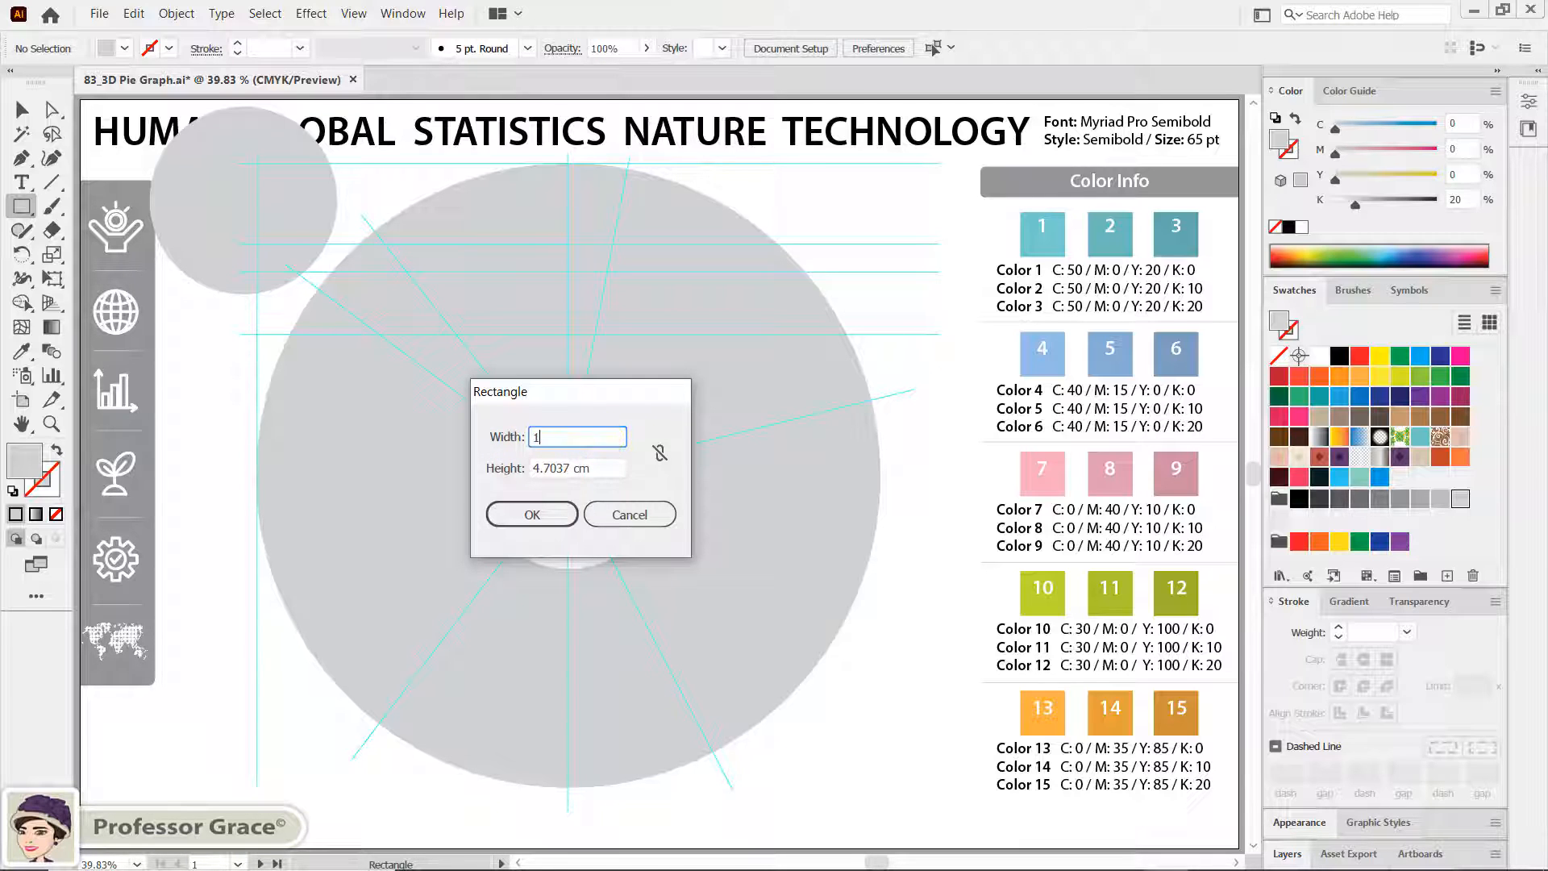
key("Tab")
type("1")
key("Tab")
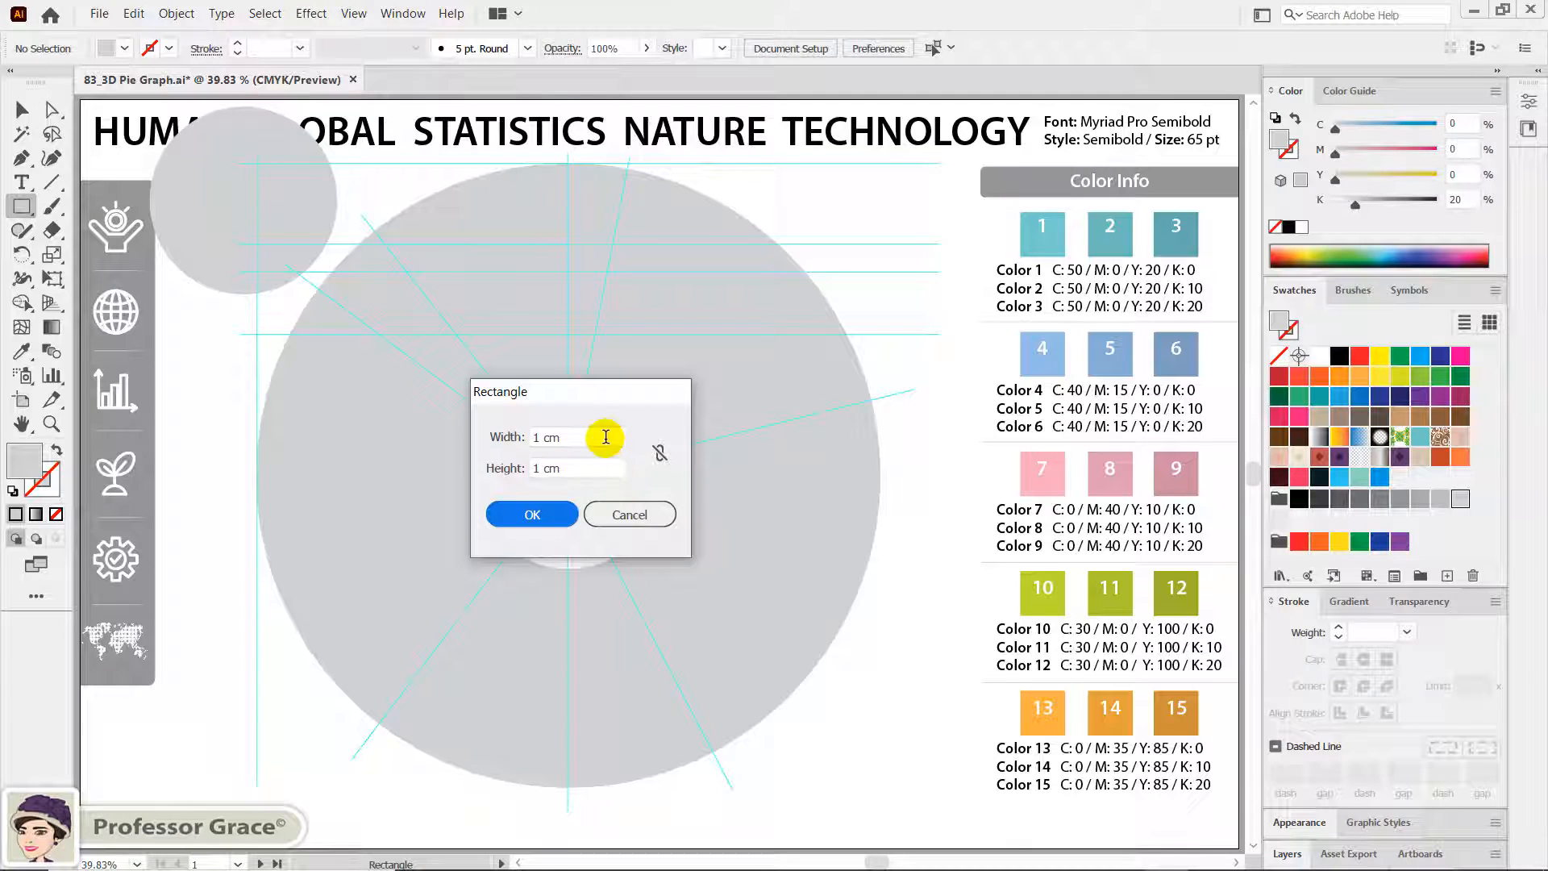
left_click(534, 514)
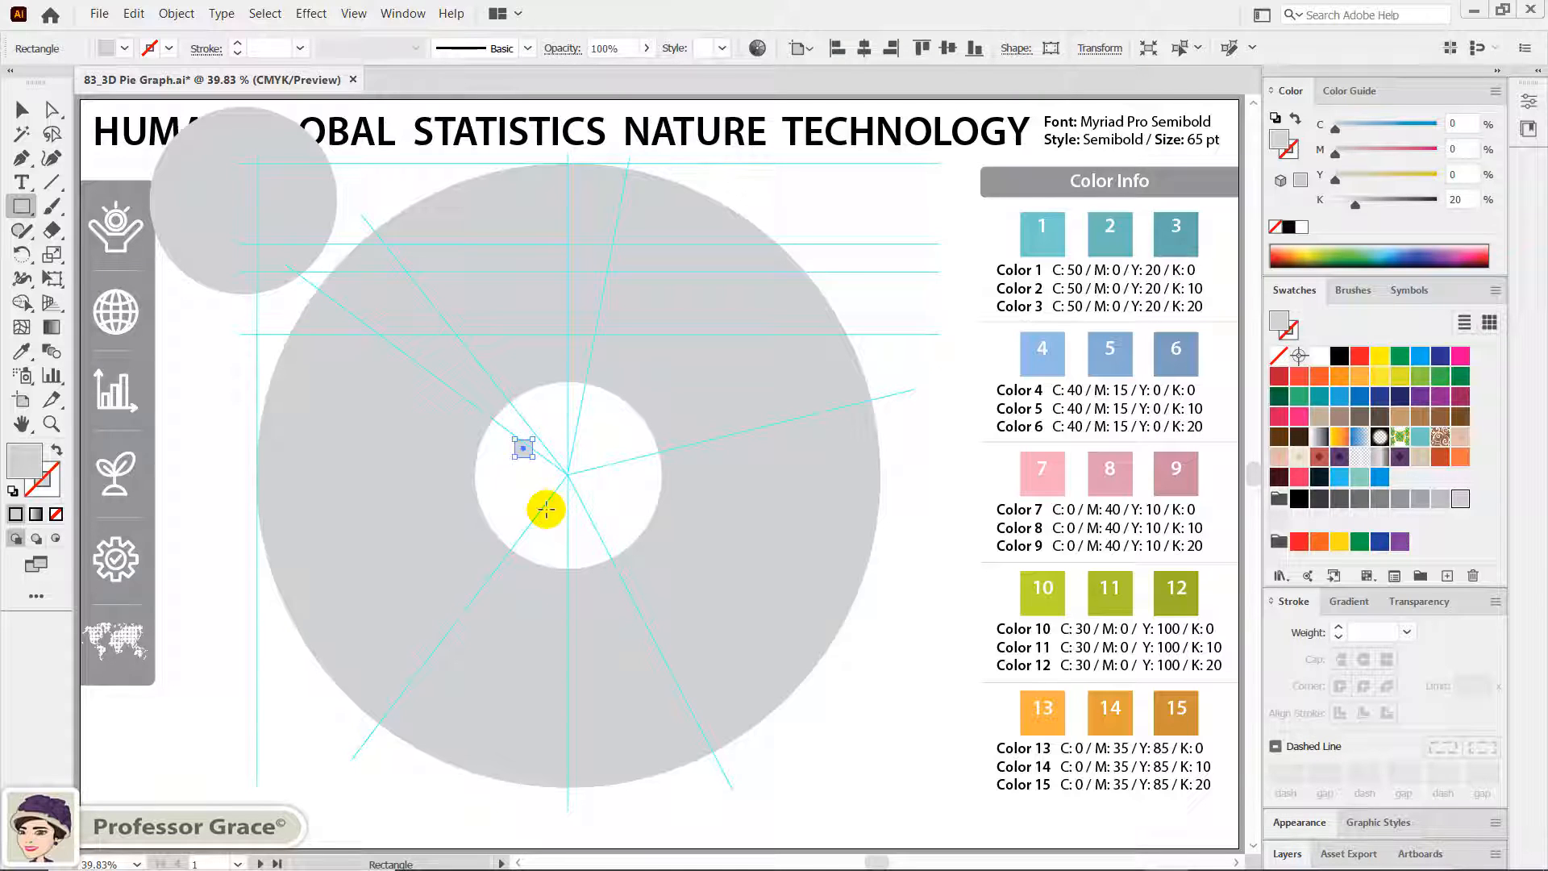
Swap the small square's fill and stroke, leaving no fill, and give it a black stroke with a 10 pt weight
key("shift+x")
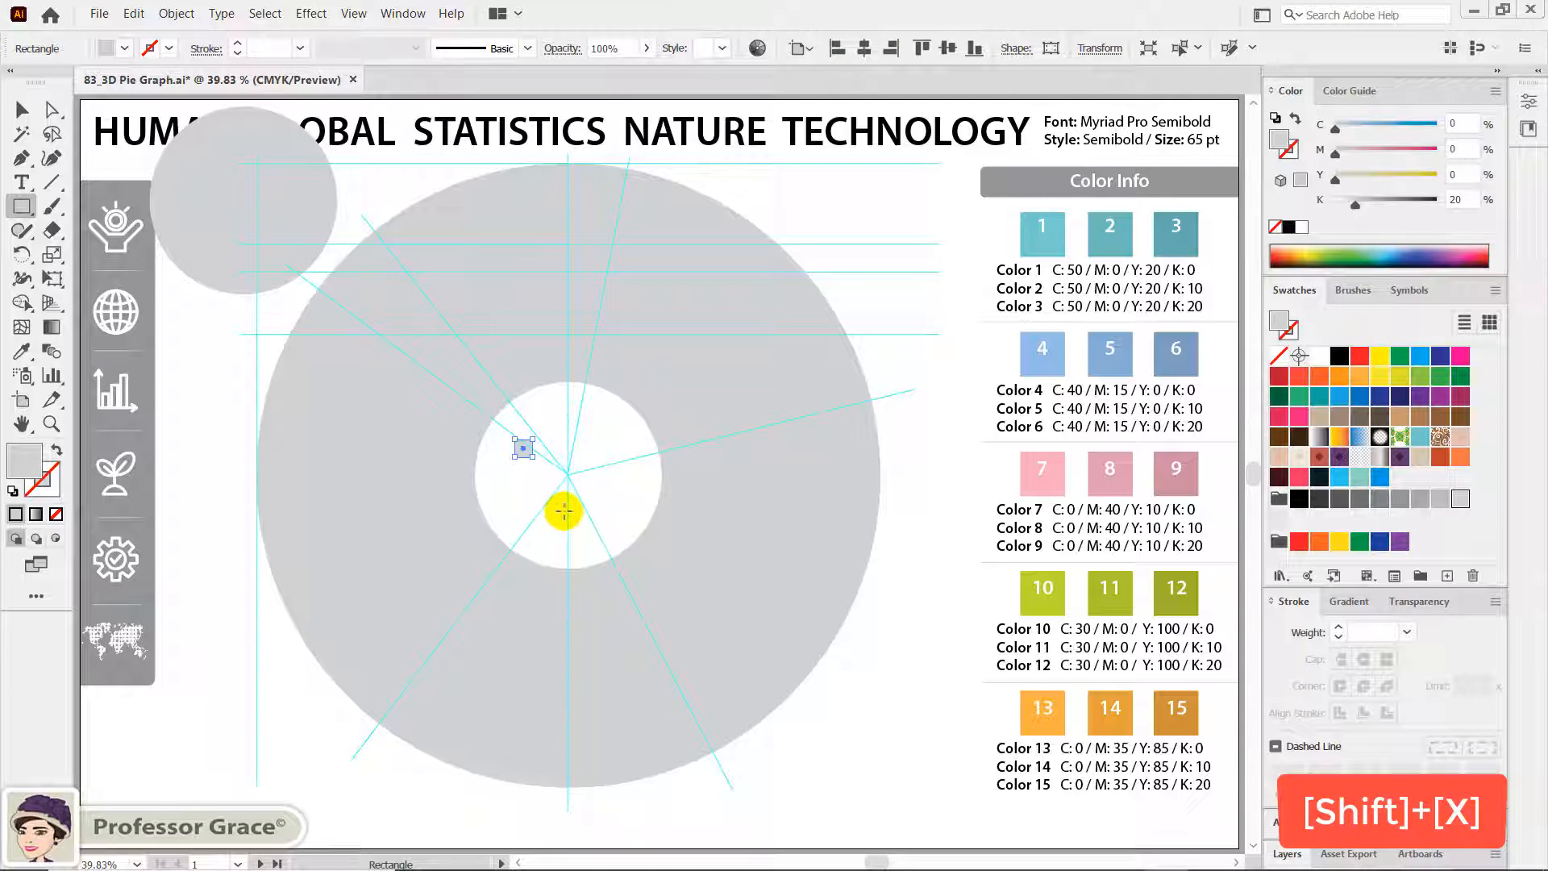
key("shift+x")
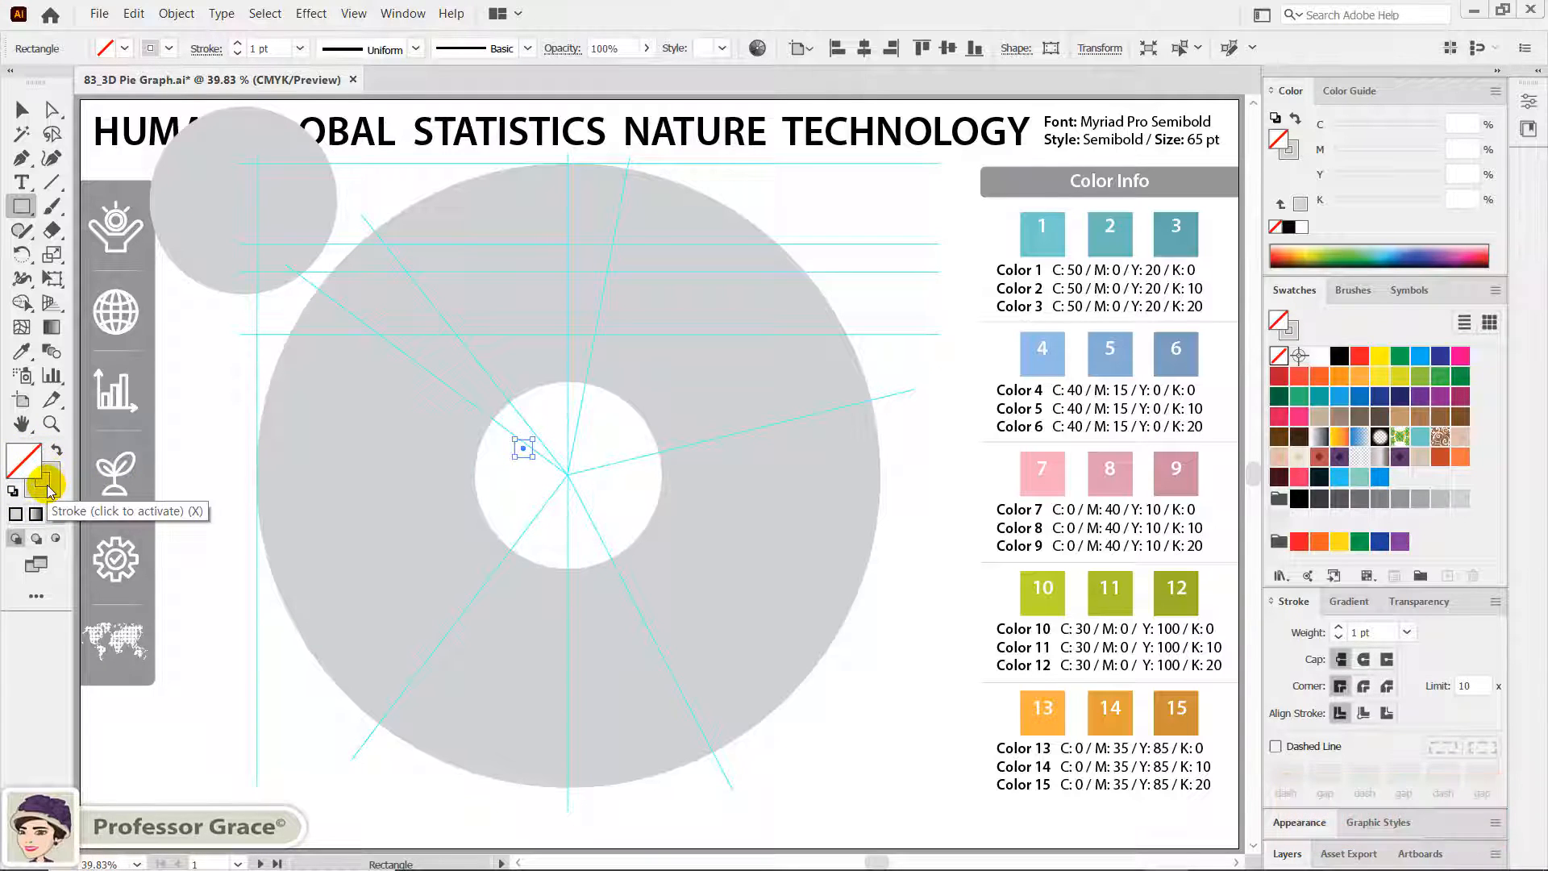
key("x")
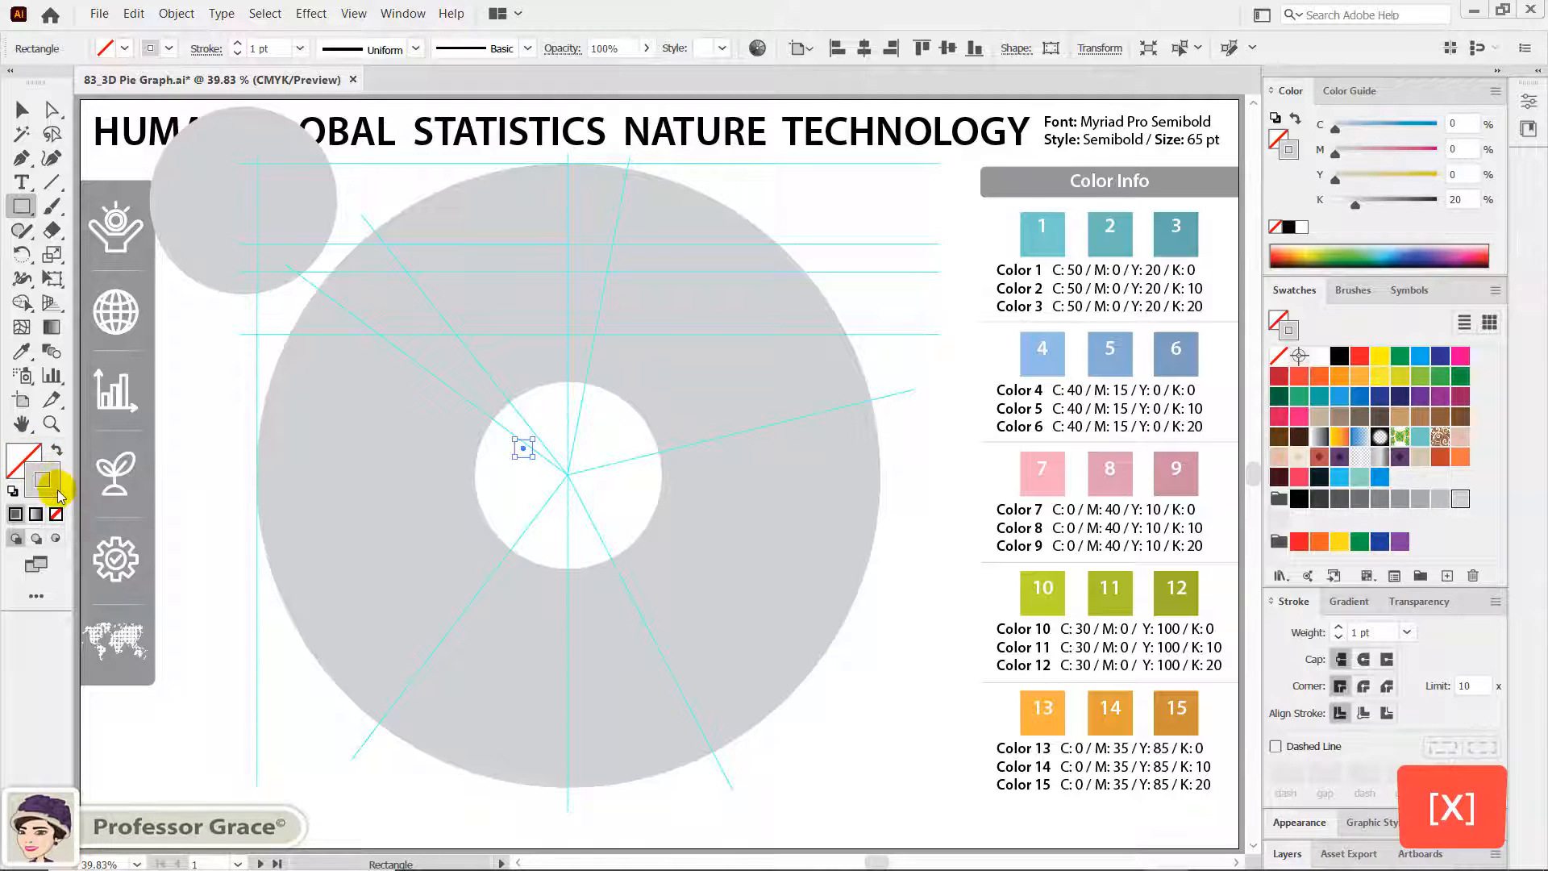
left_click(47, 477)
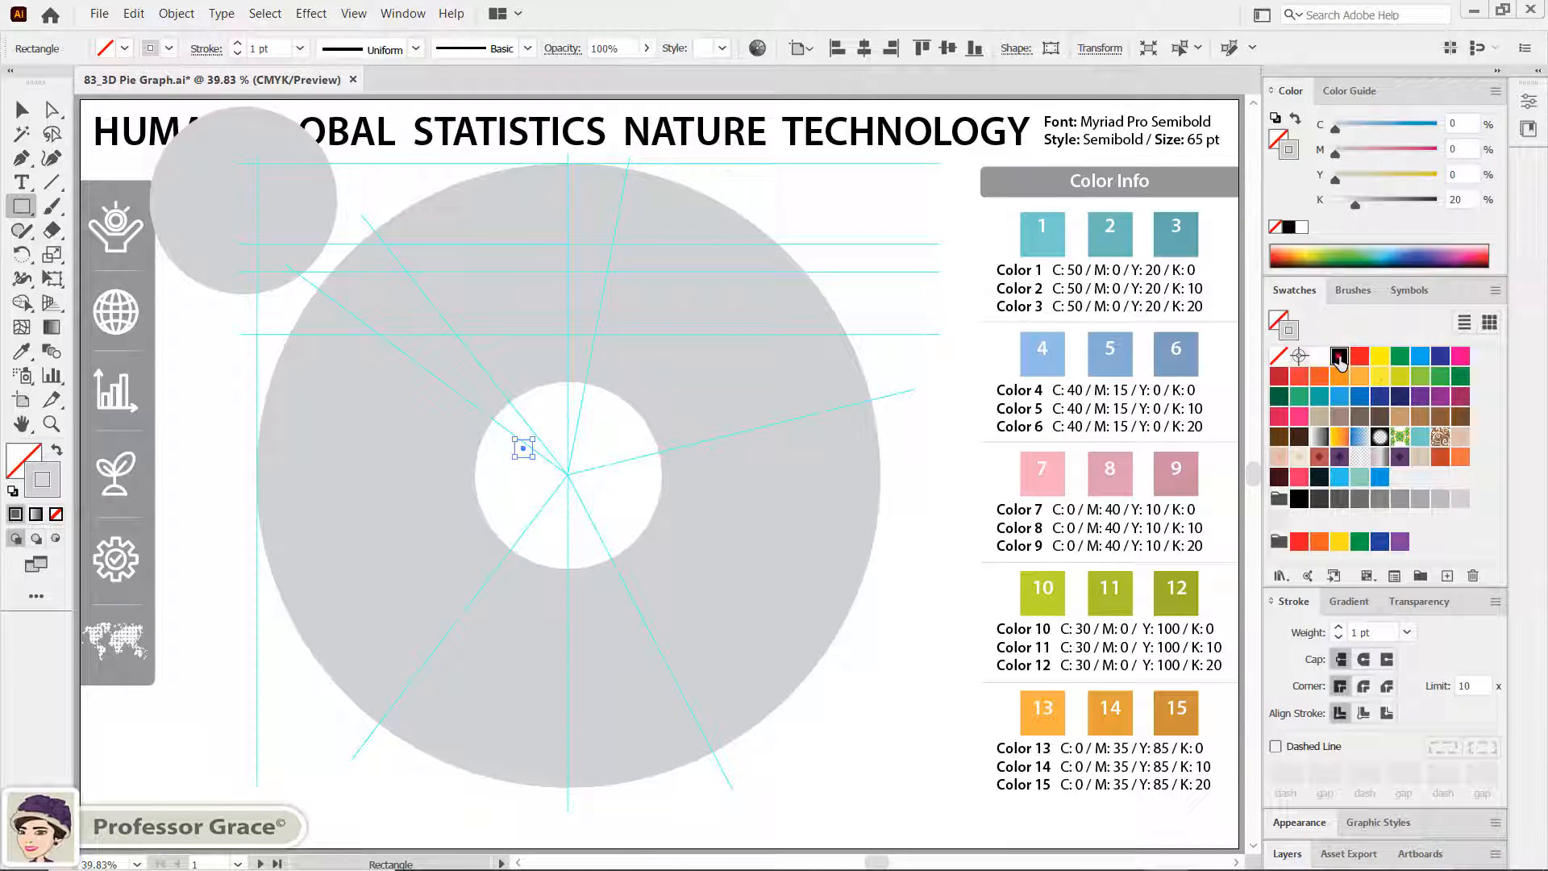
left_click(1339, 358)
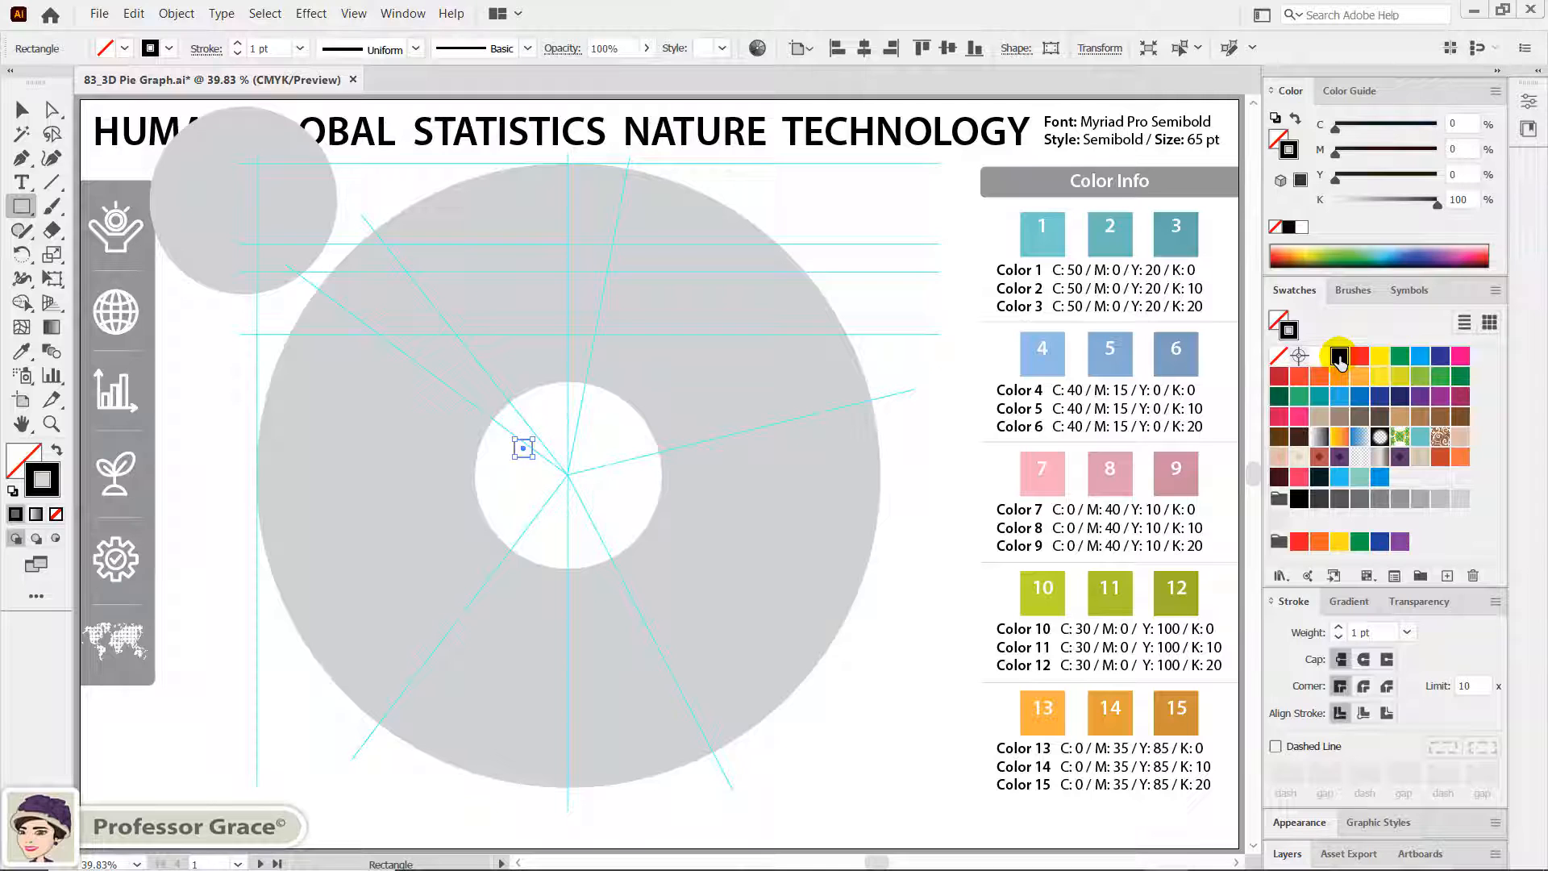
left_click(1408, 633)
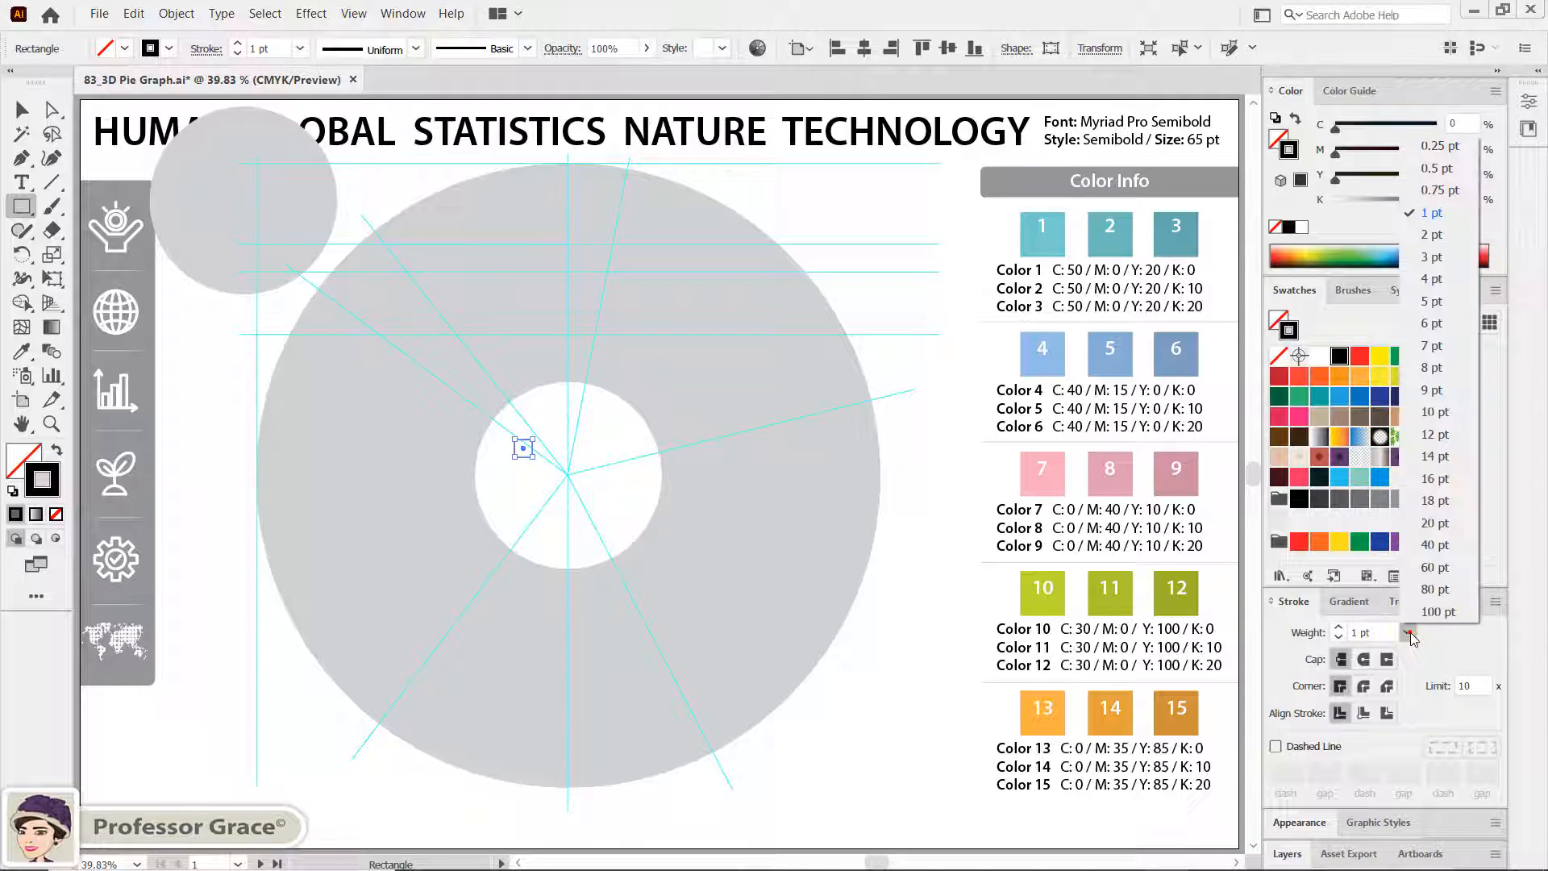
left_click(1451, 414)
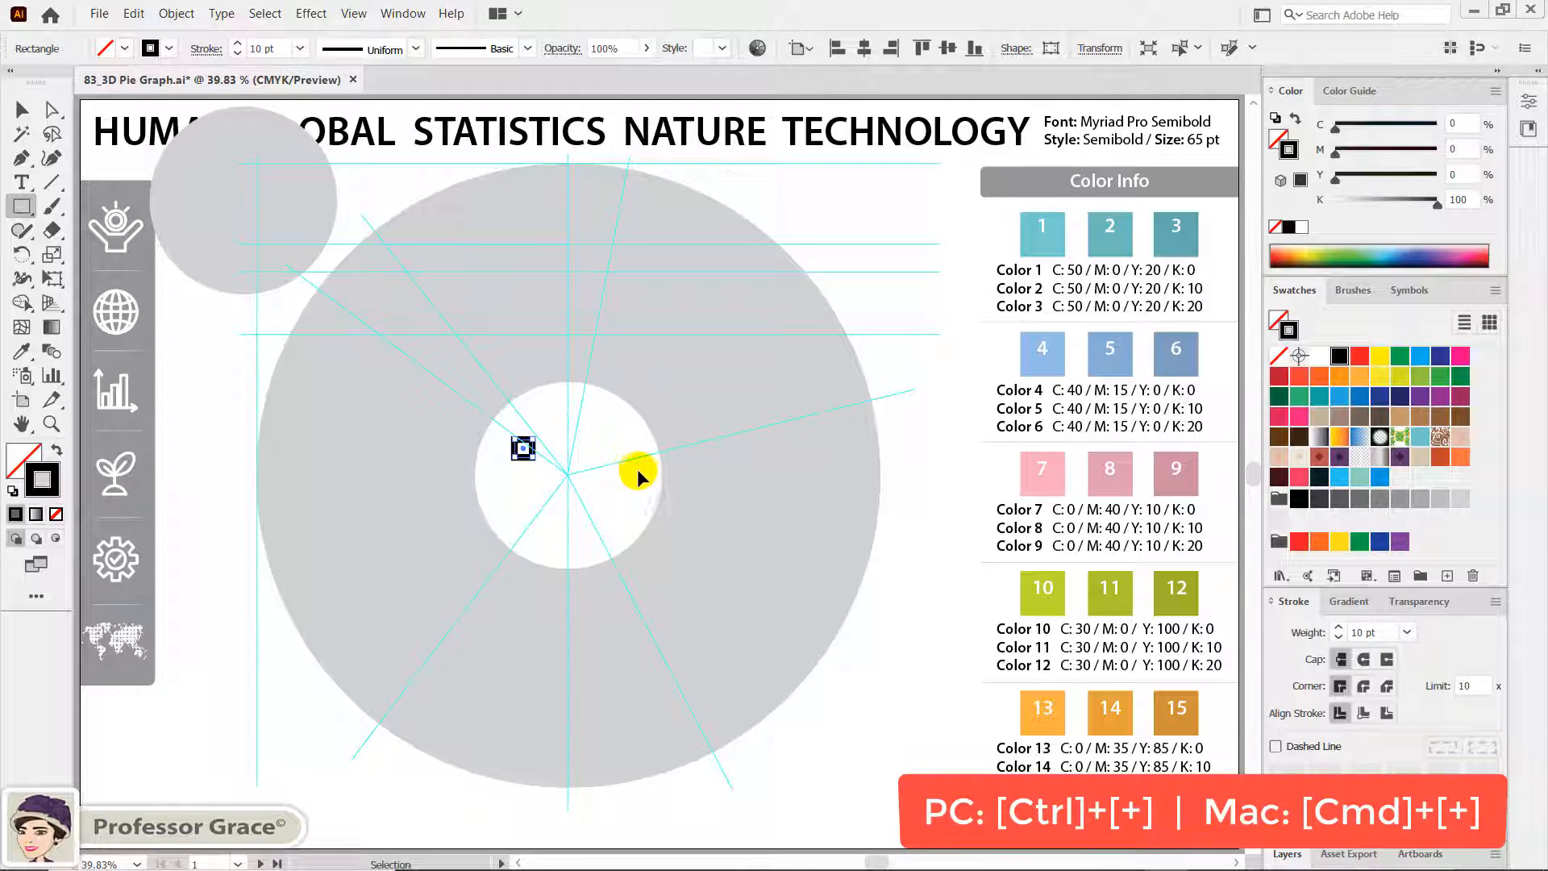
With Smart Guides on, rotate the small square 45° and centre it where the vertical guide crosses the third horizontal guide from the top
key("ctrl+plus")
key("ctrl+plus")
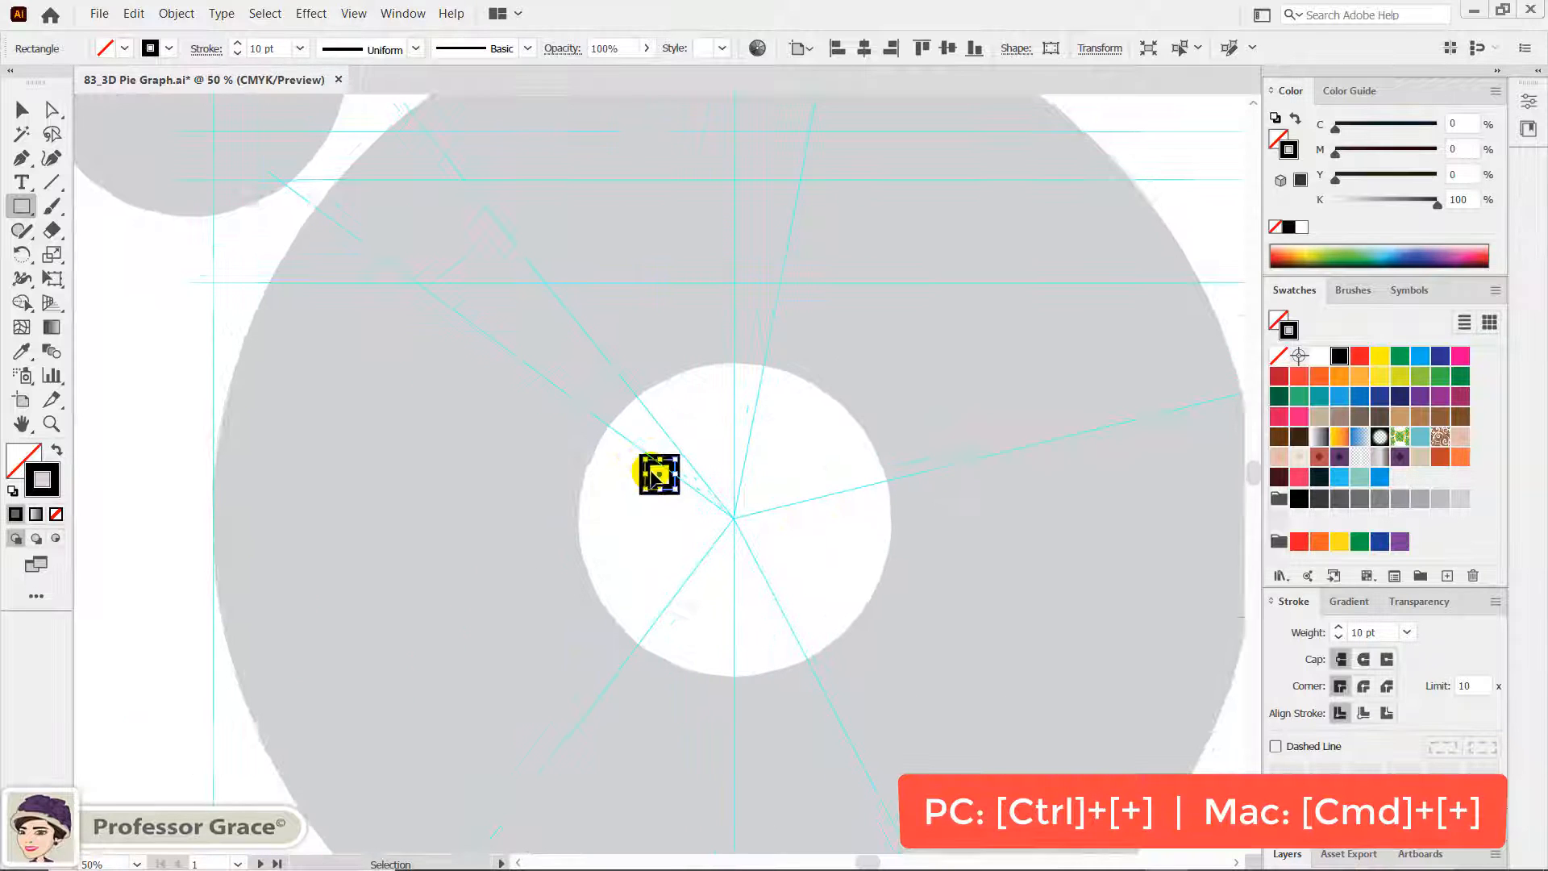
left_click_drag(878, 373, 804, 549)
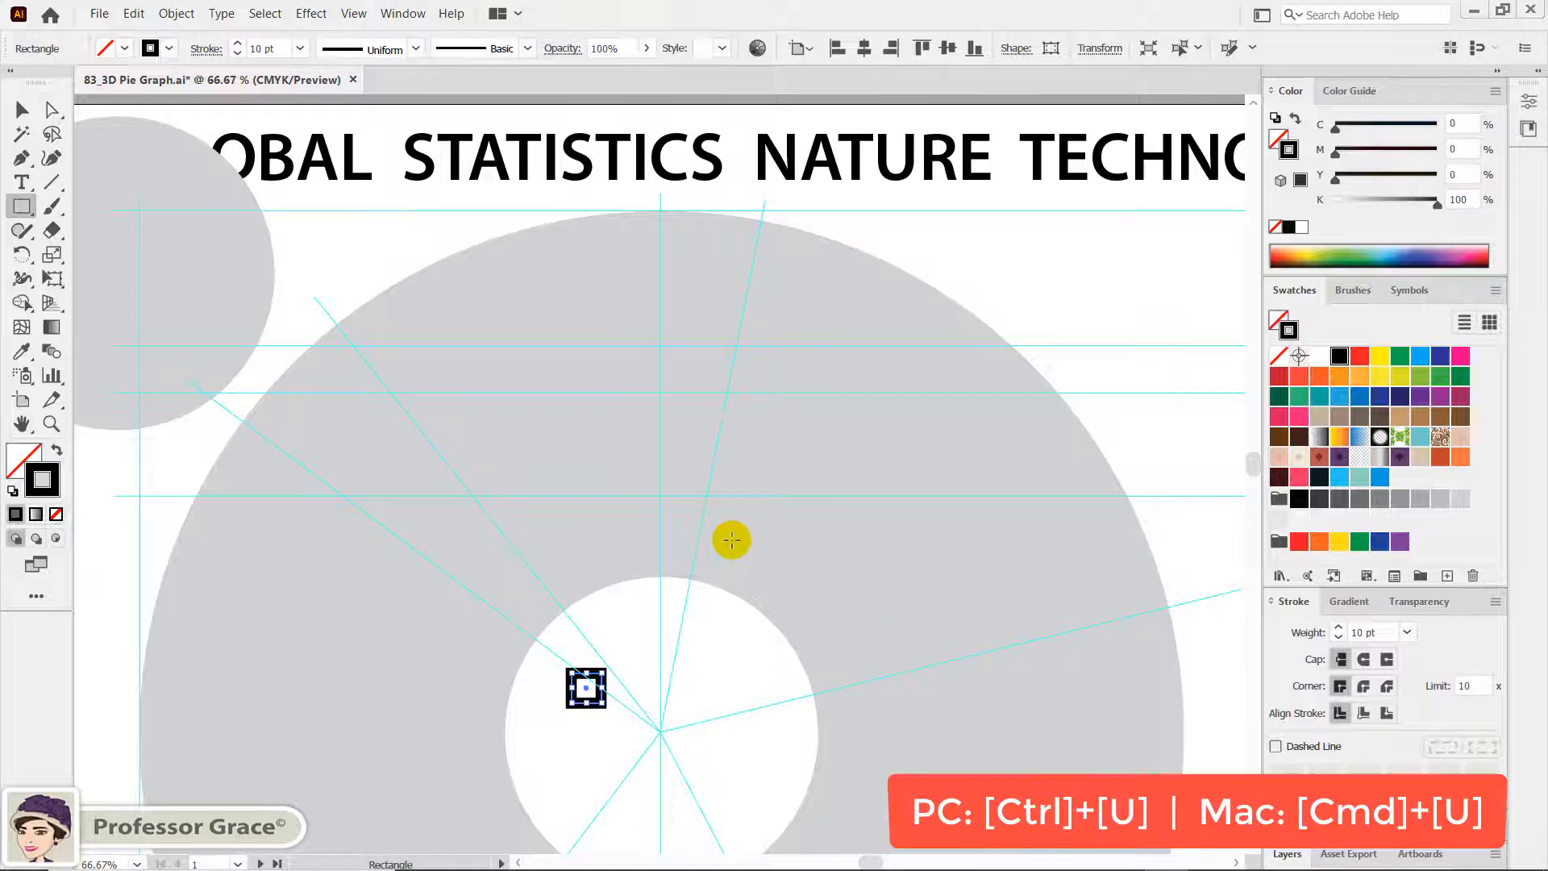
key("ctrl+u")
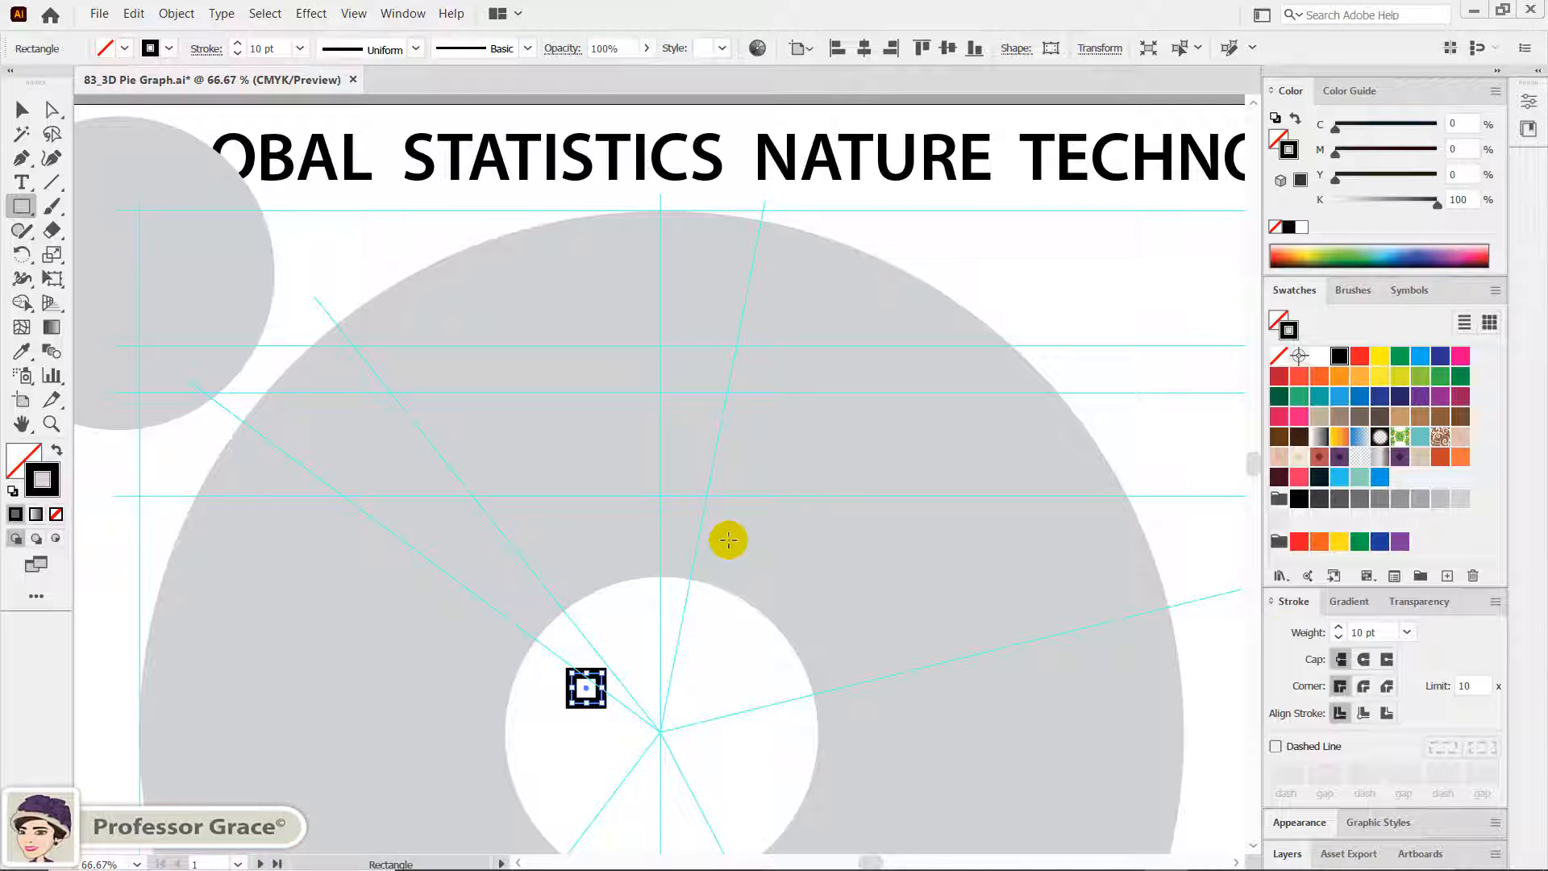
key("v")
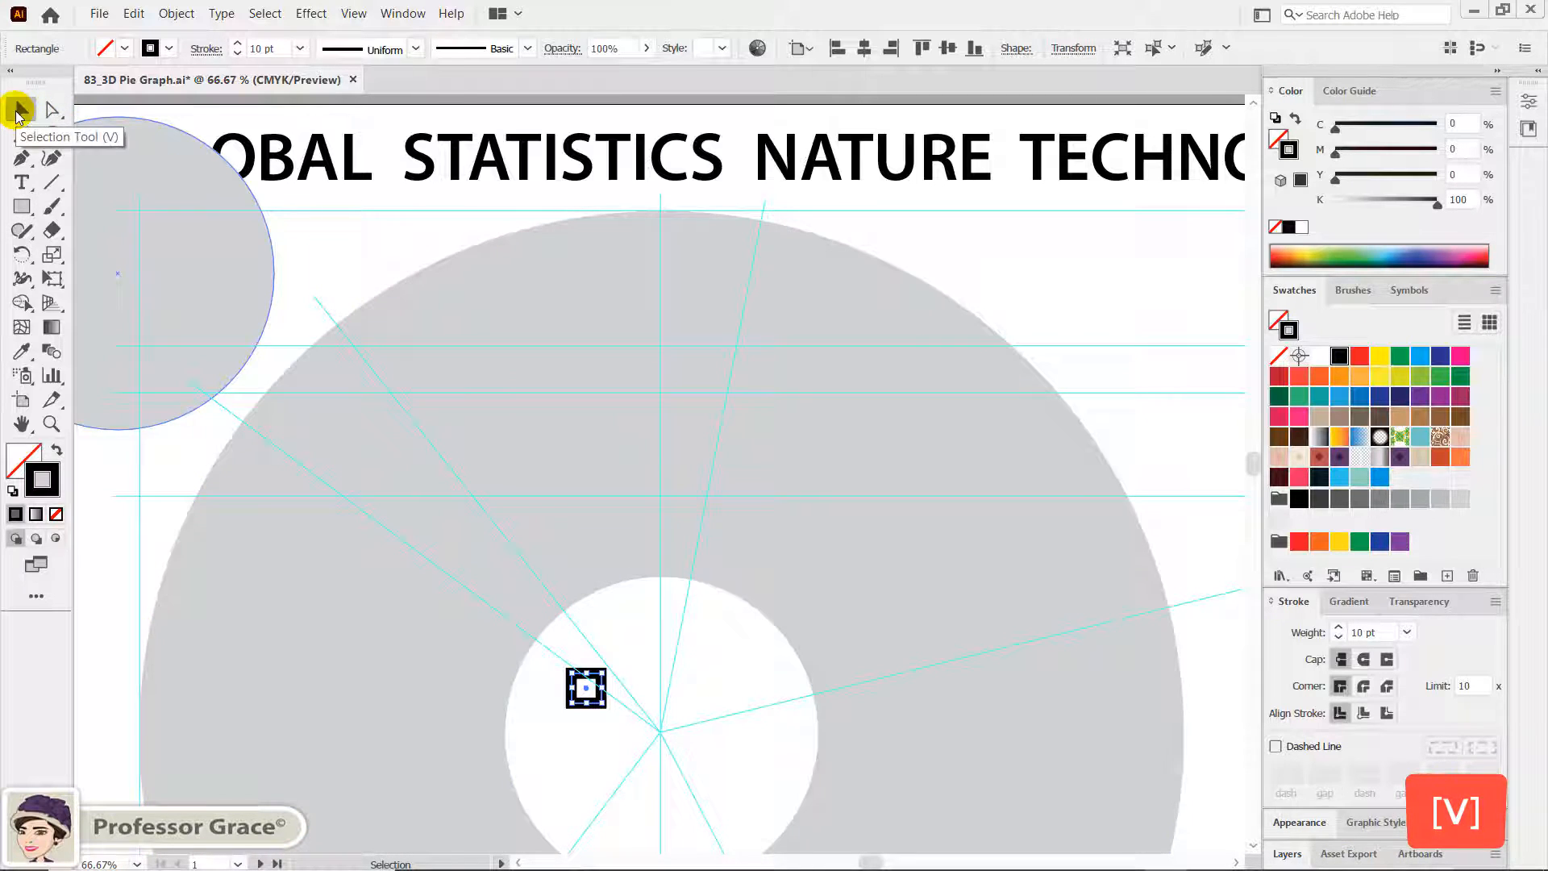
key("shift")
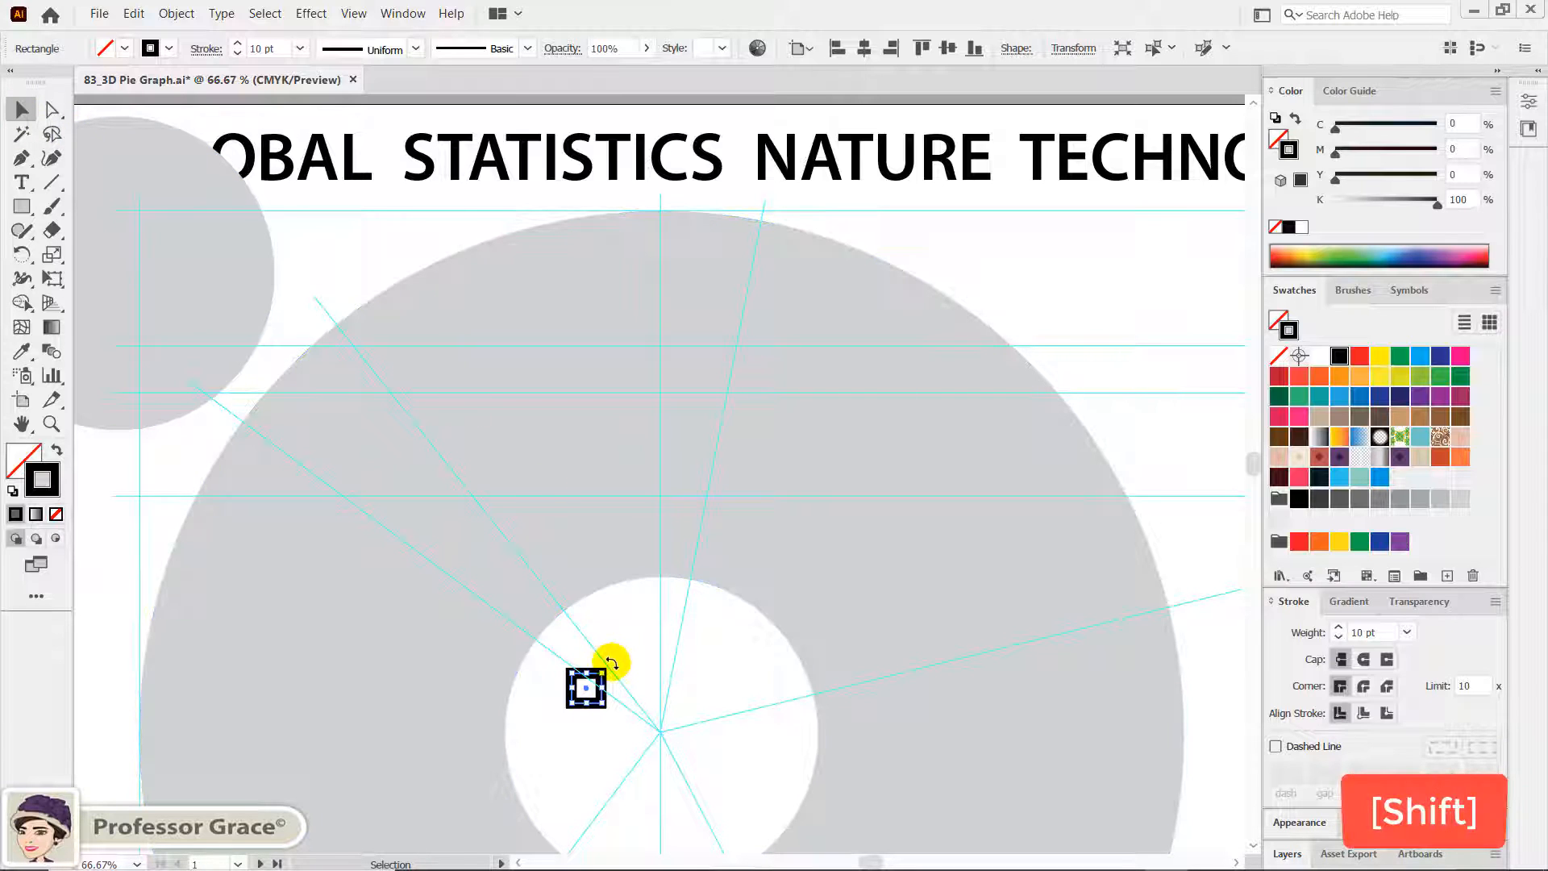
left_click_drag(608, 667, 620, 690)
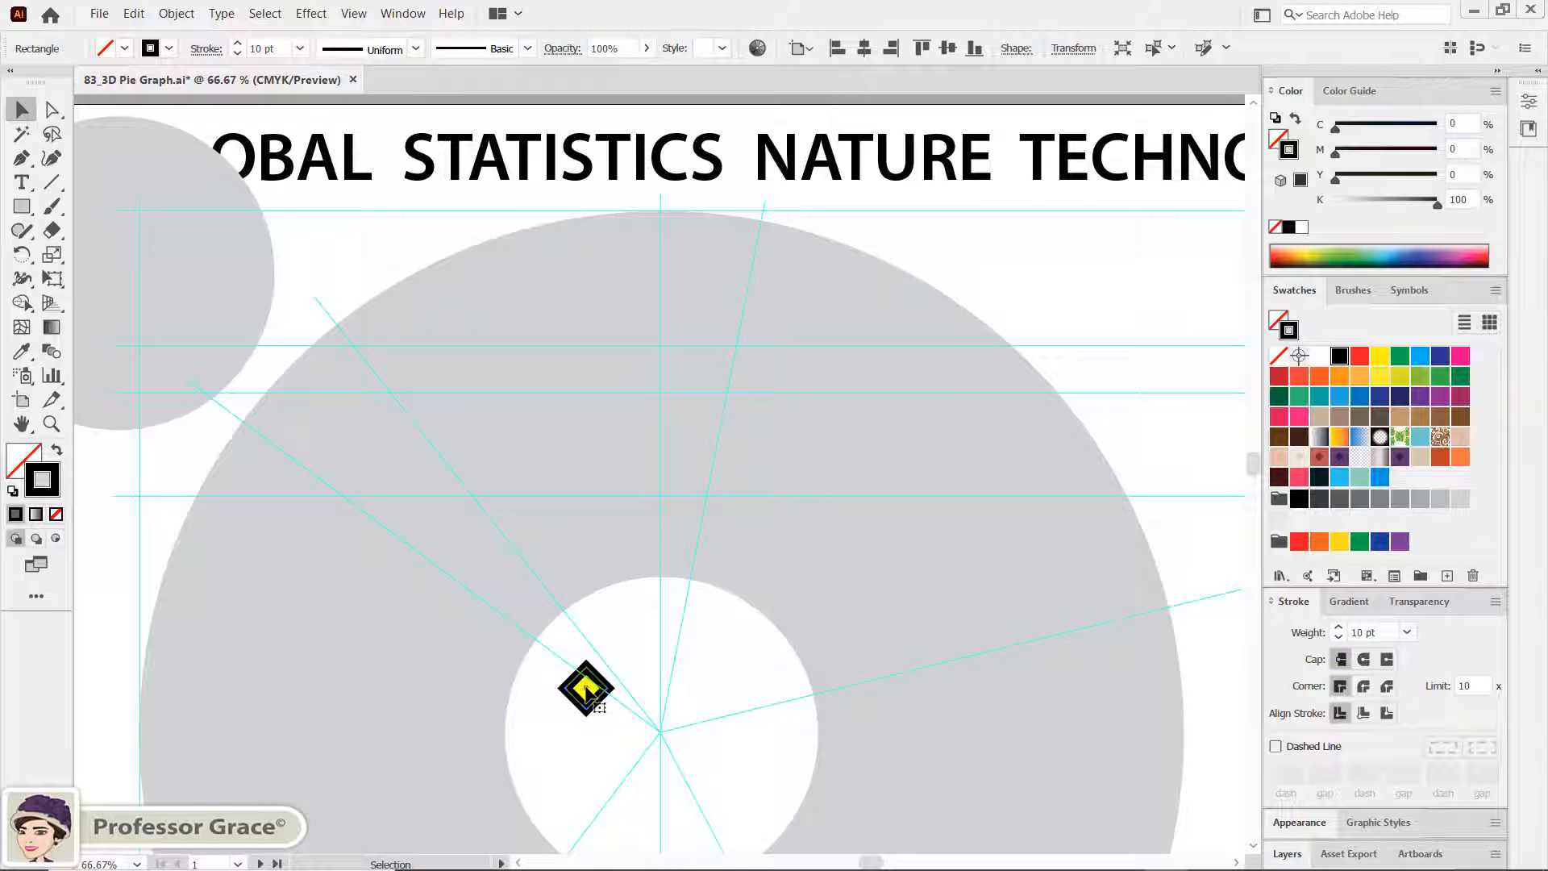
left_click_drag(585, 691, 661, 394)
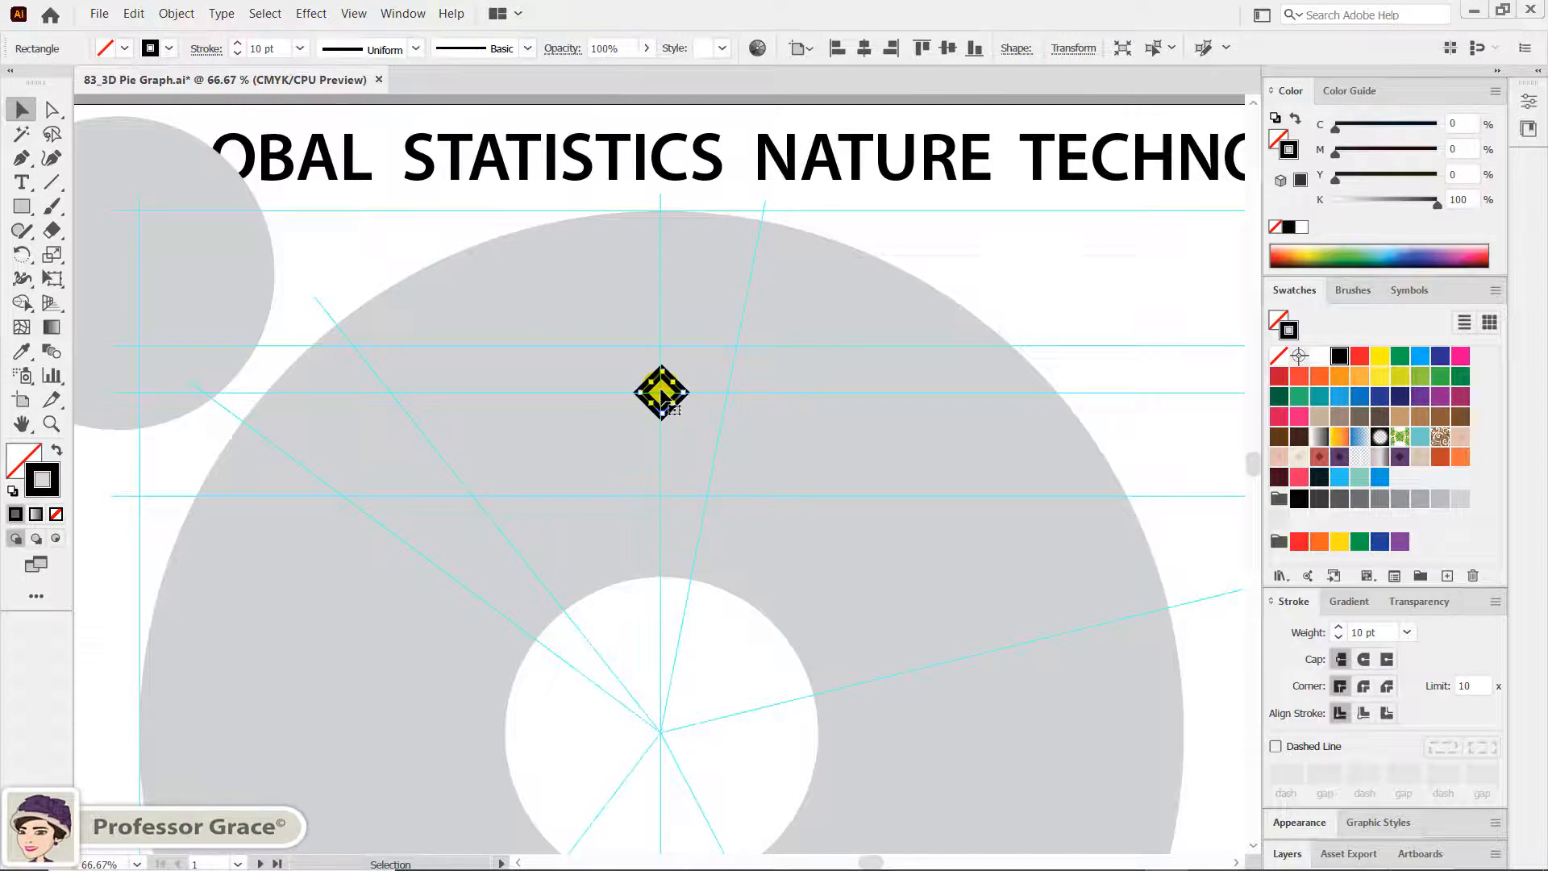
Delete the diamond's left anchor point with the Direct Selection tool to leave an open chevron pointing right
key("a")
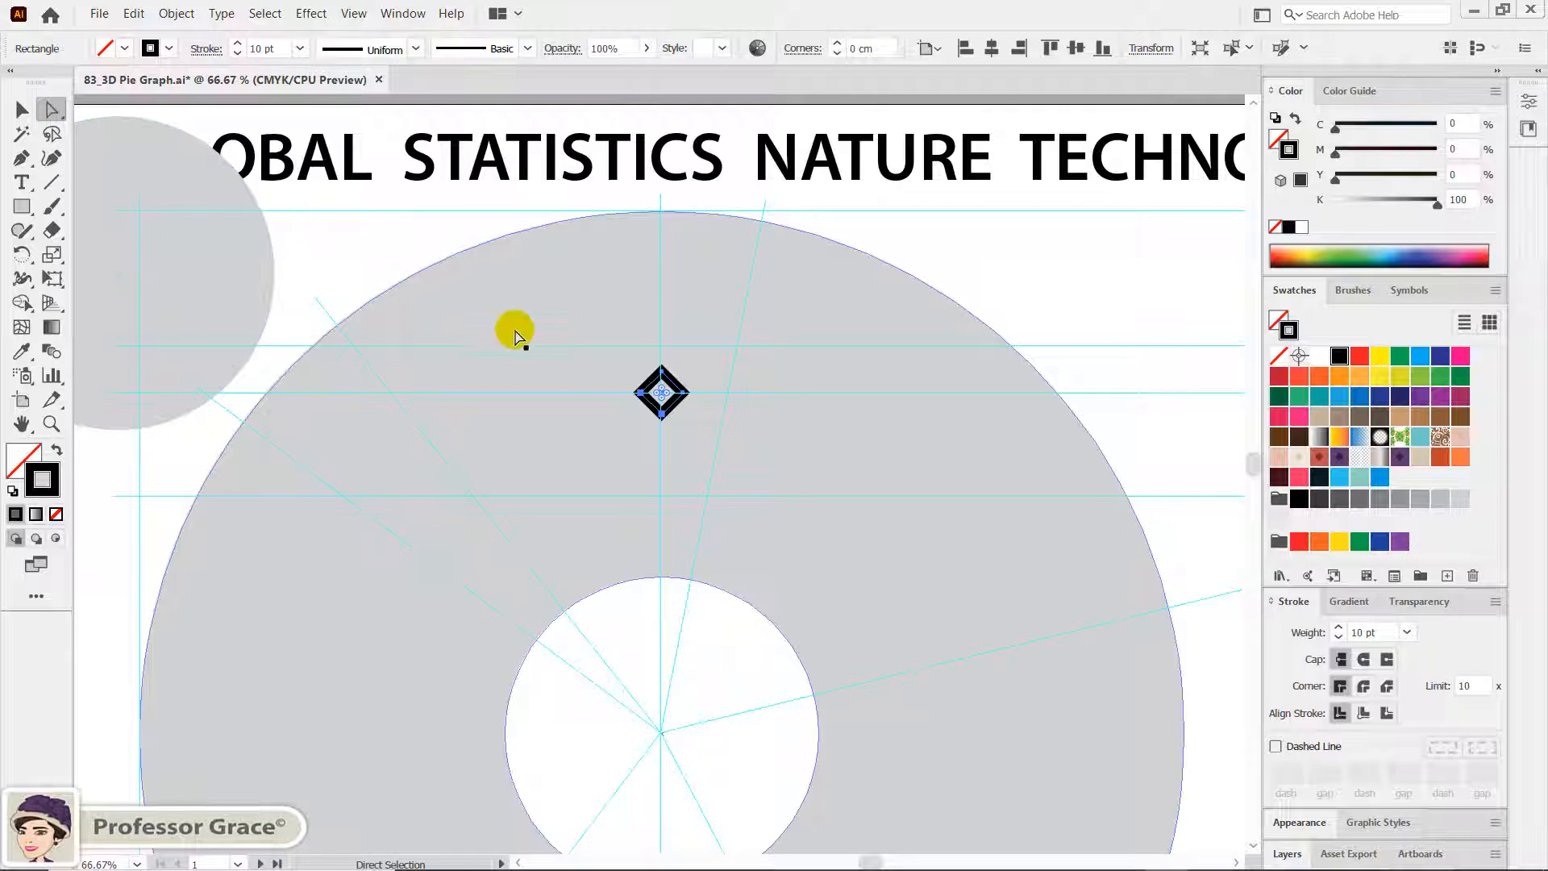
left_click(642, 394)
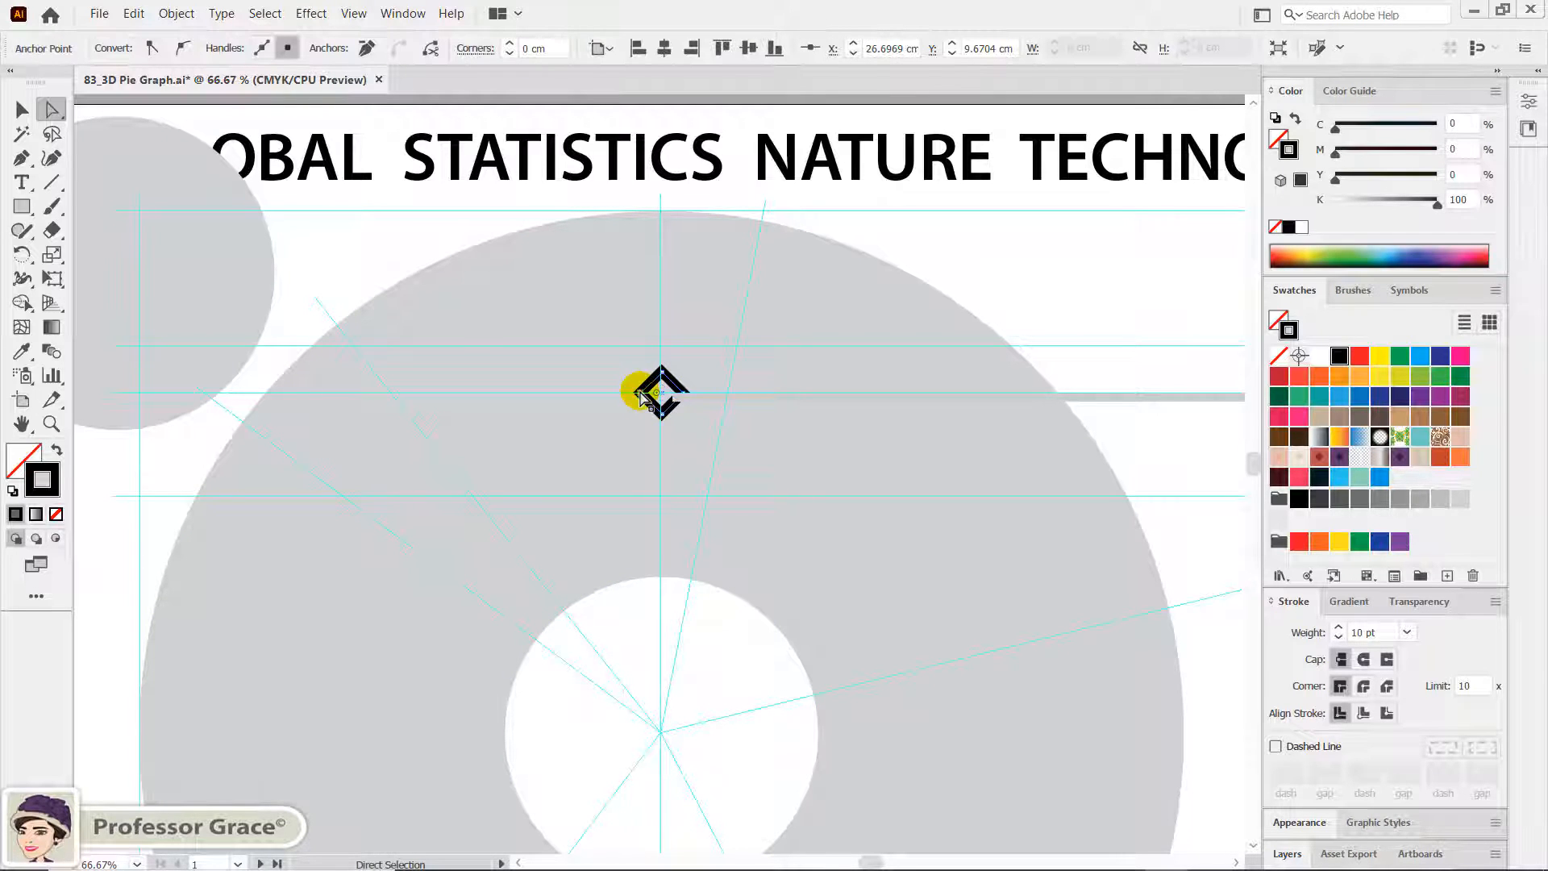
key("Delete")
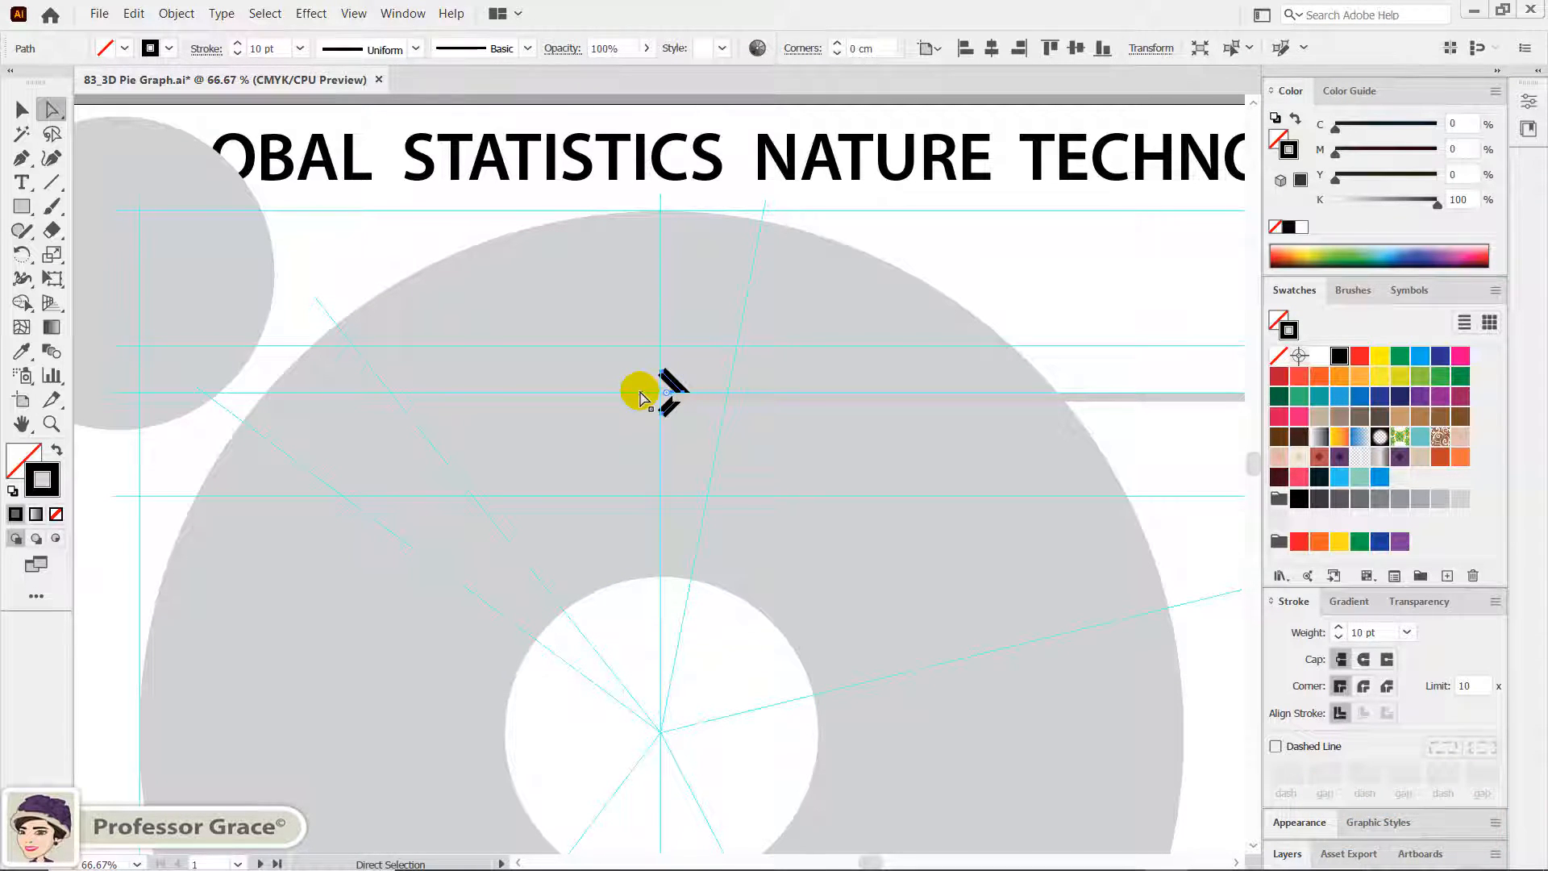
Extend the chevron's lower end straight down the vertical guide into the ring's hole with the Pen tool, and deselect the path
key("p")
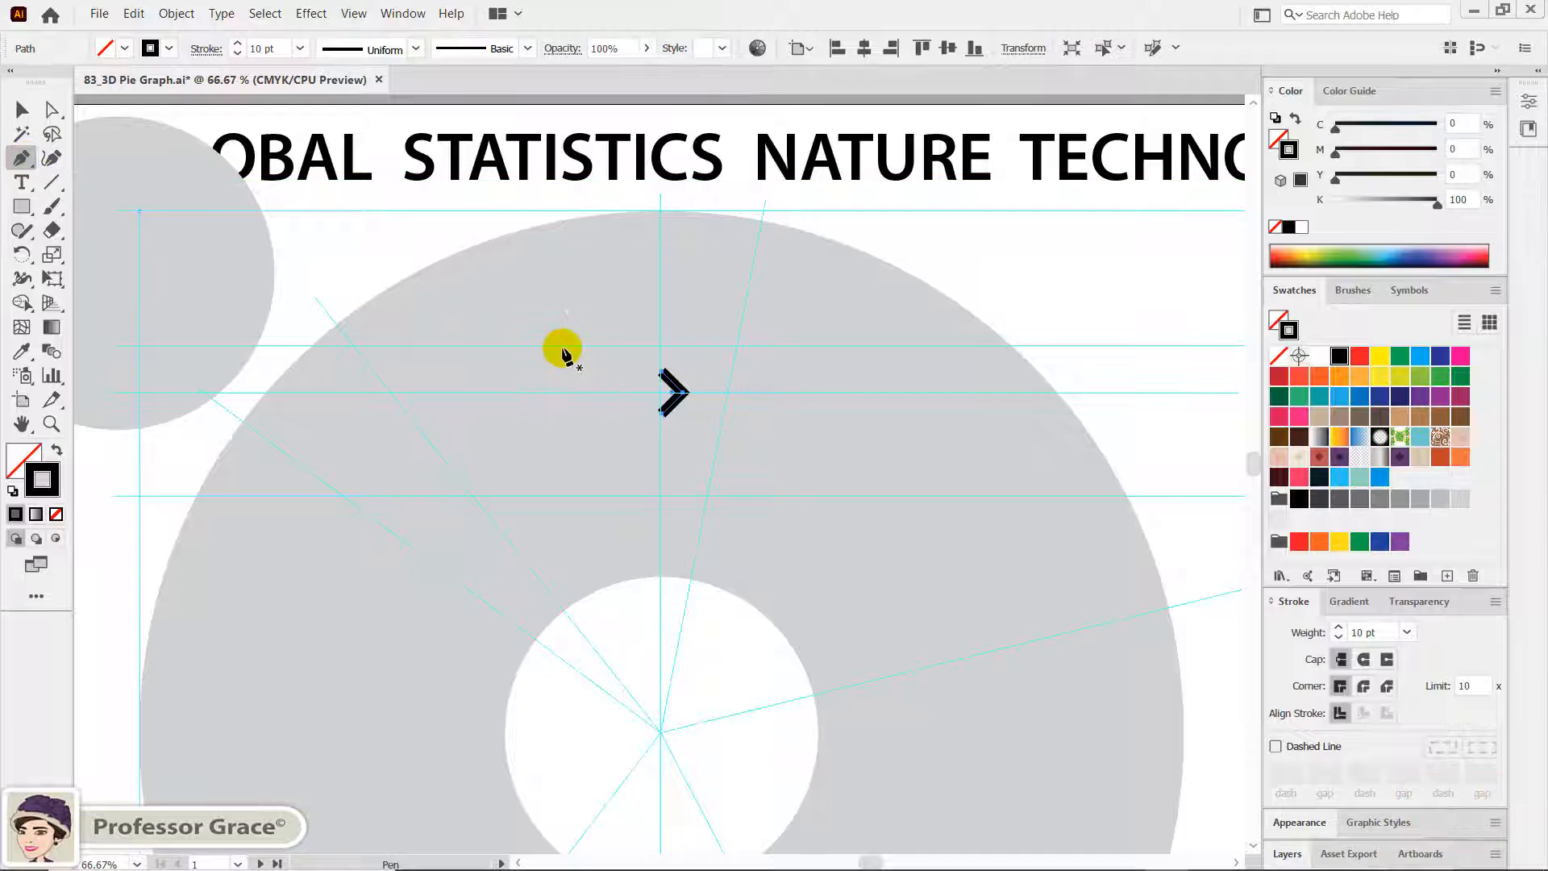
left_click(661, 413)
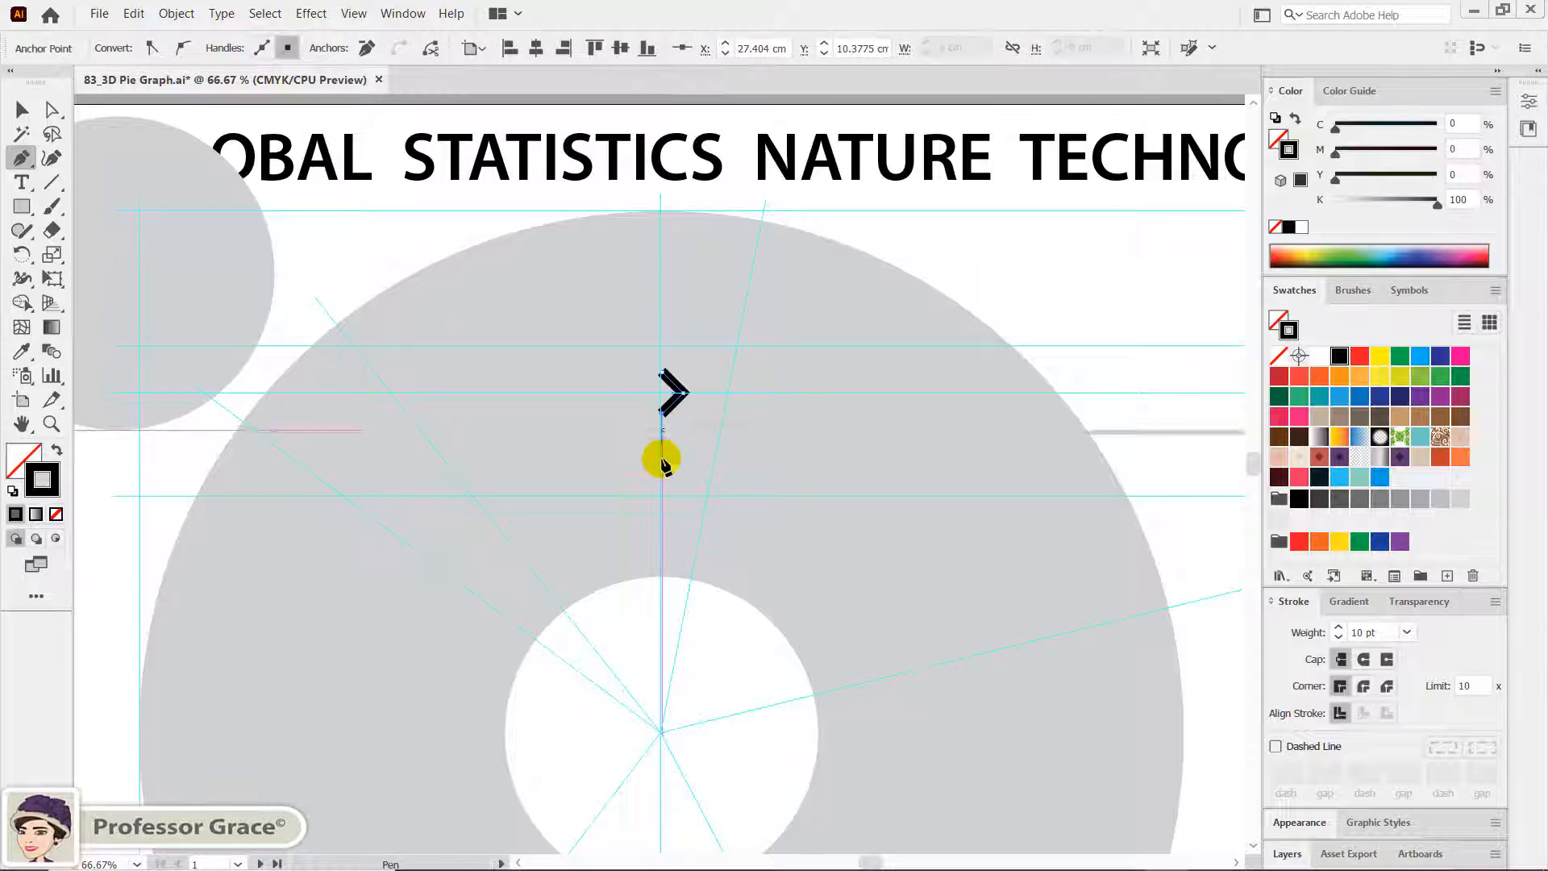
left_click(660, 650)
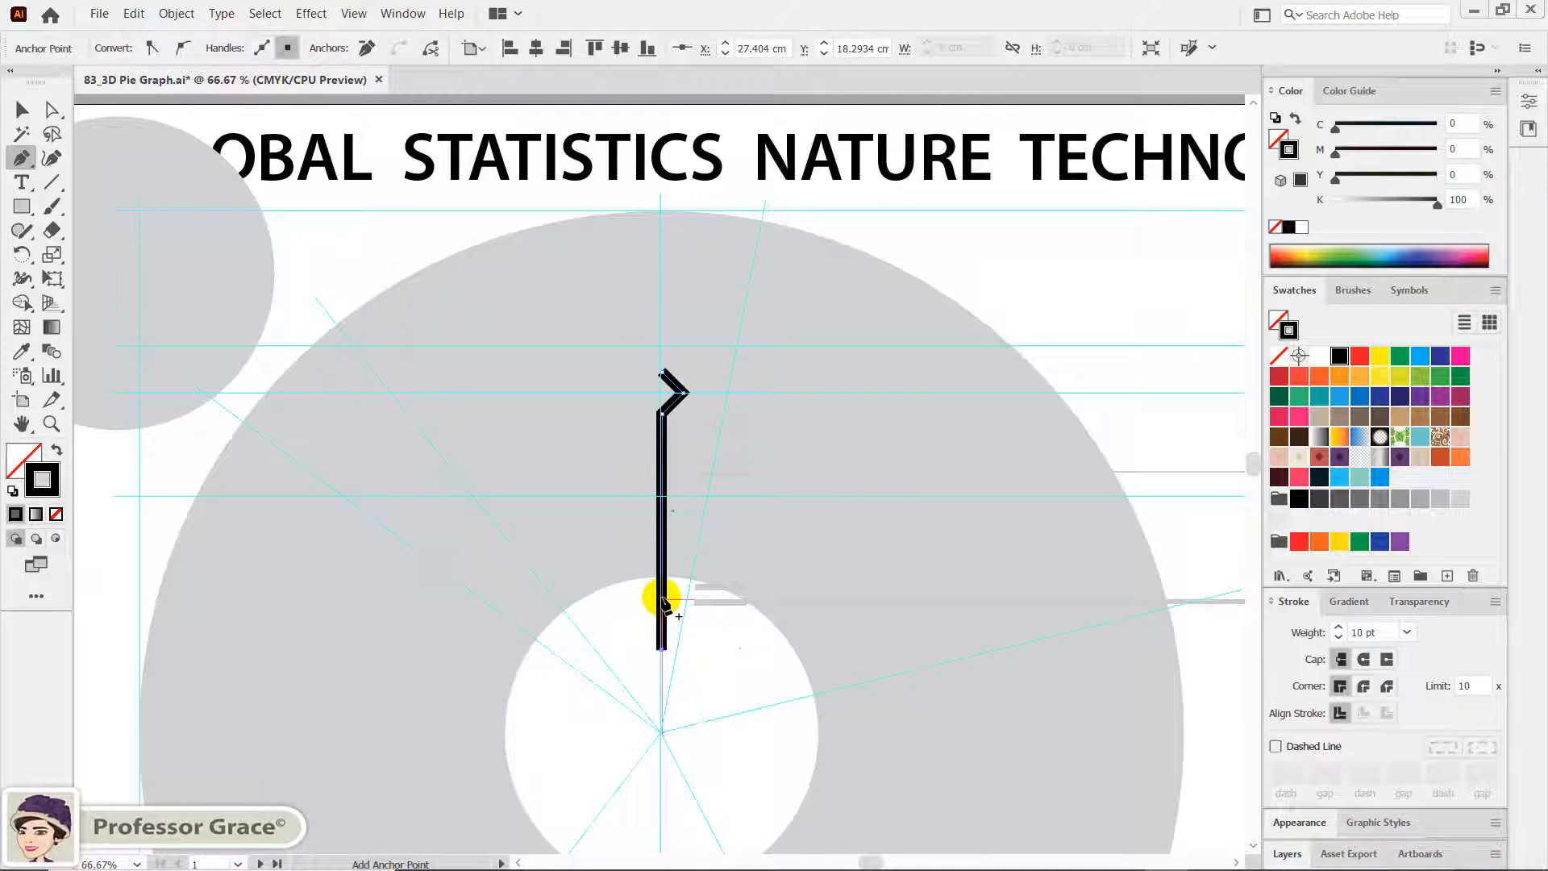
key("ctrl")
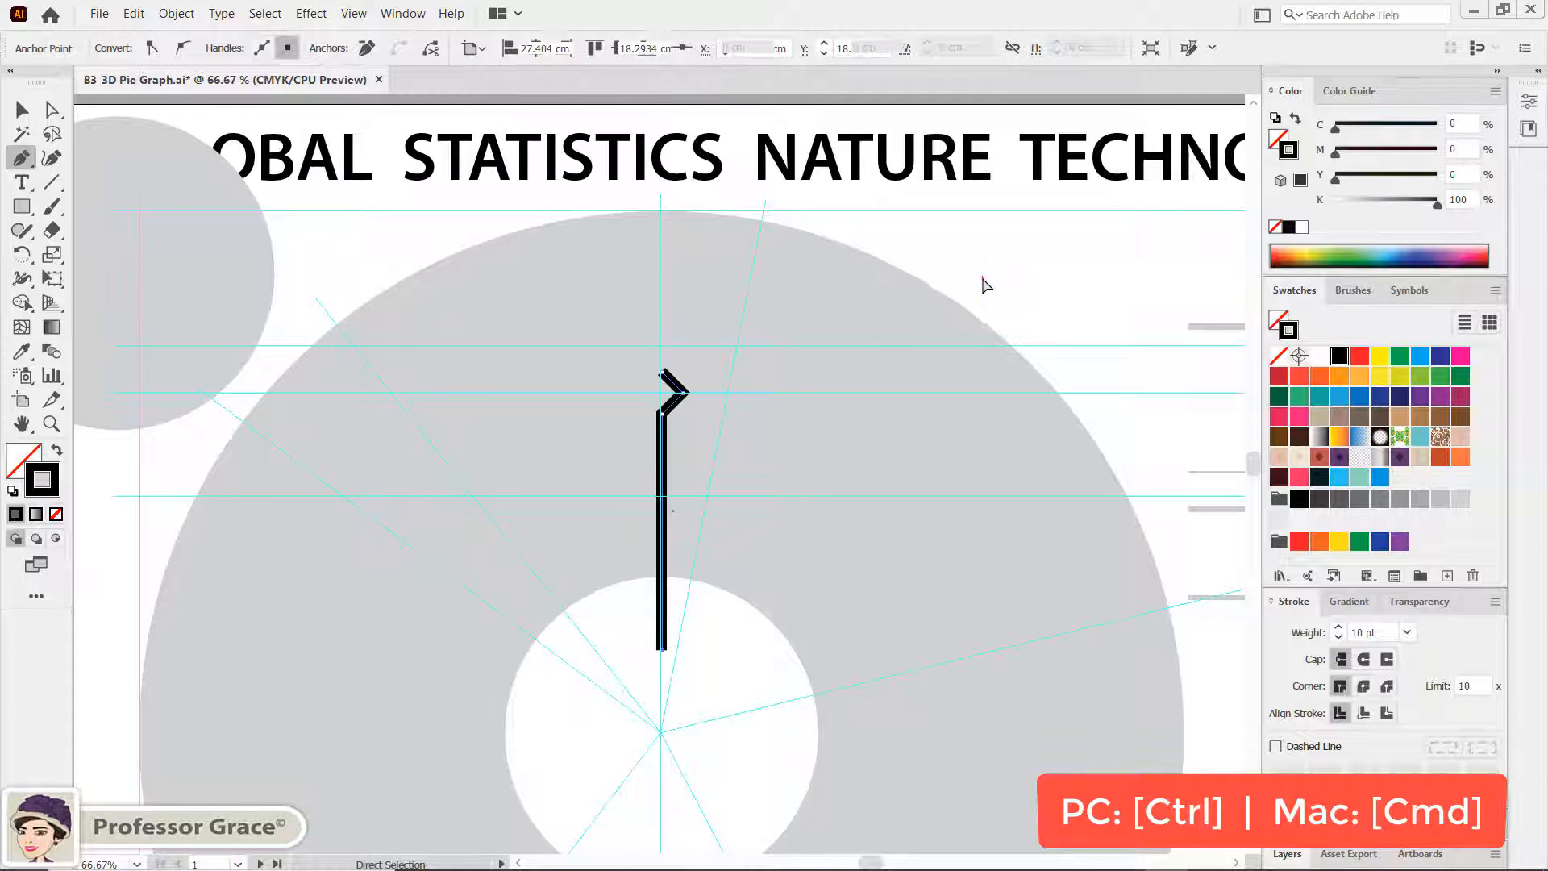
left_click(982, 282, "ctrl")
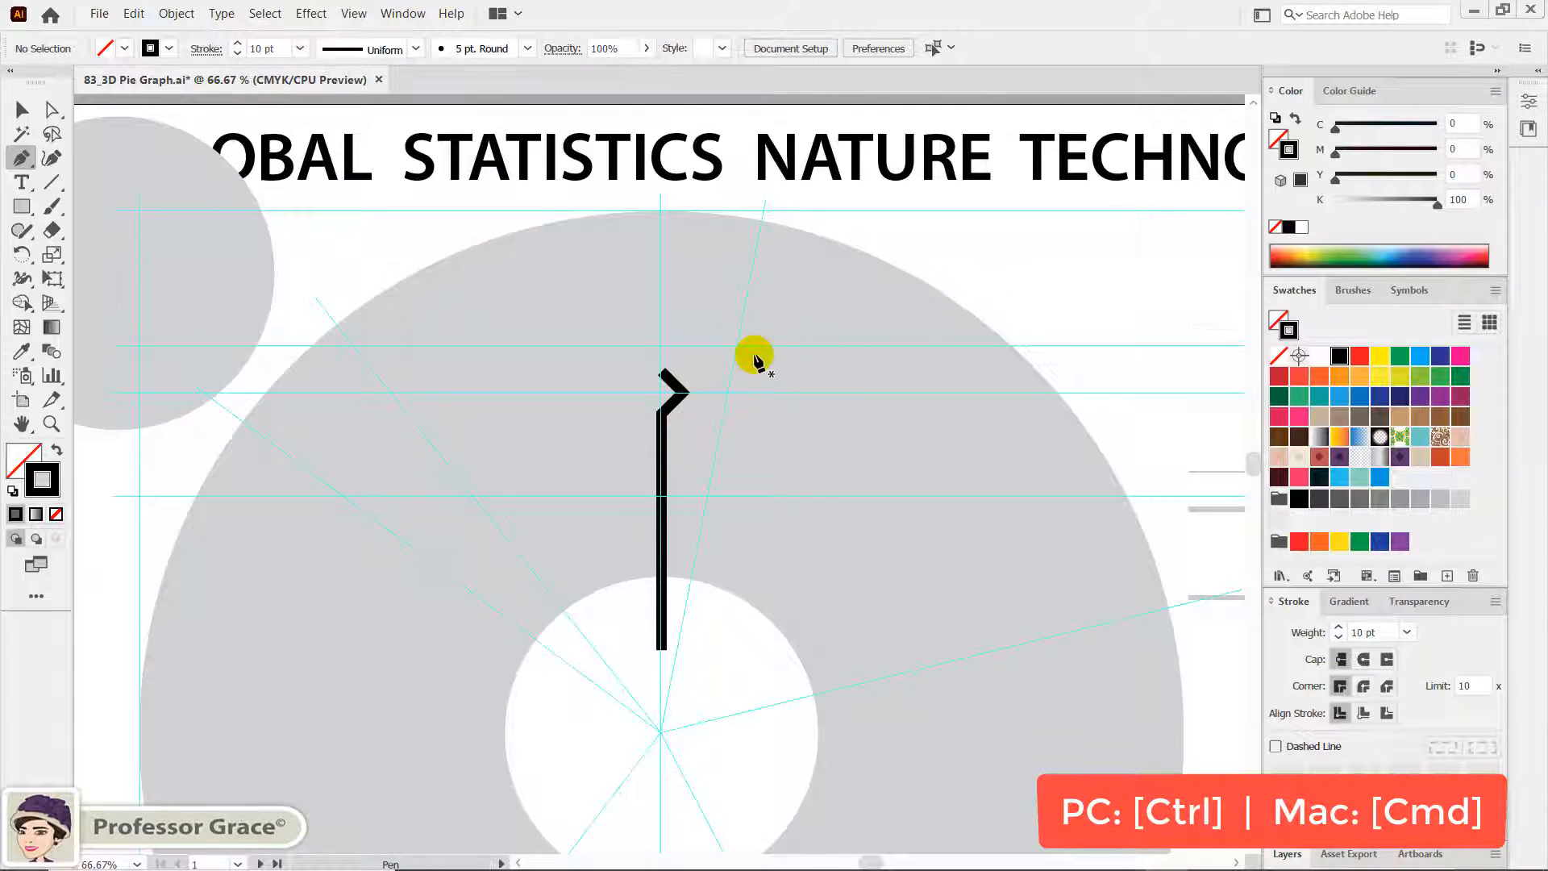
Extend the chevron's upper end straight up beyond the ring's outer edge, over the heading text, and deselect the path
left_click(663, 373)
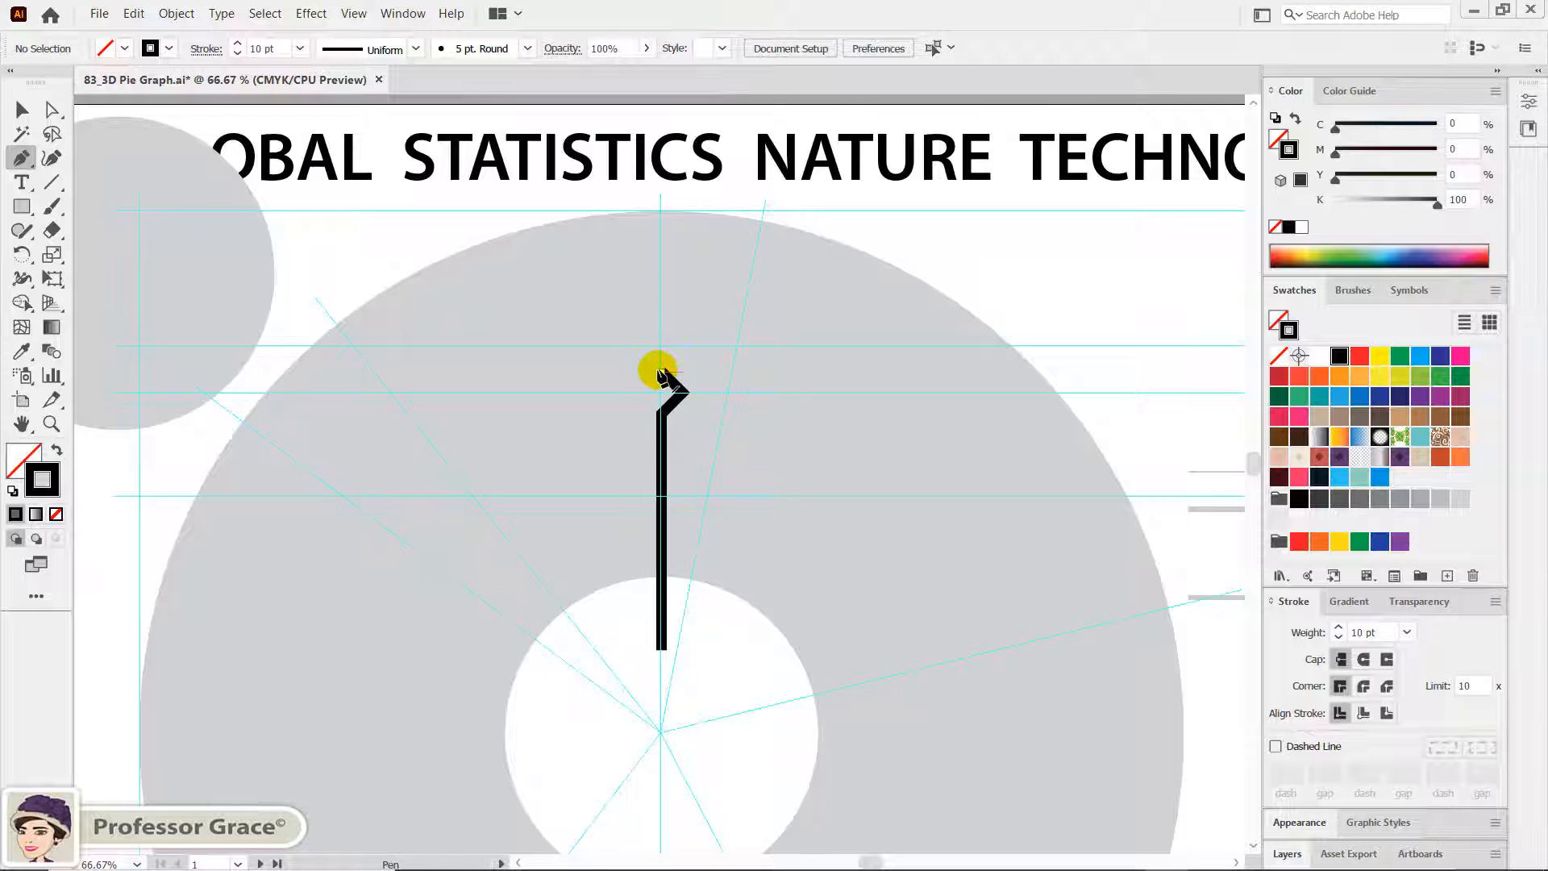
mouse_move(659, 372)
left_mouse_down()
mouse_move(684, 176)
mouse_move(651, 31)
mouse_move(660, 119)
left_mouse_up()
left_click(660, 119)
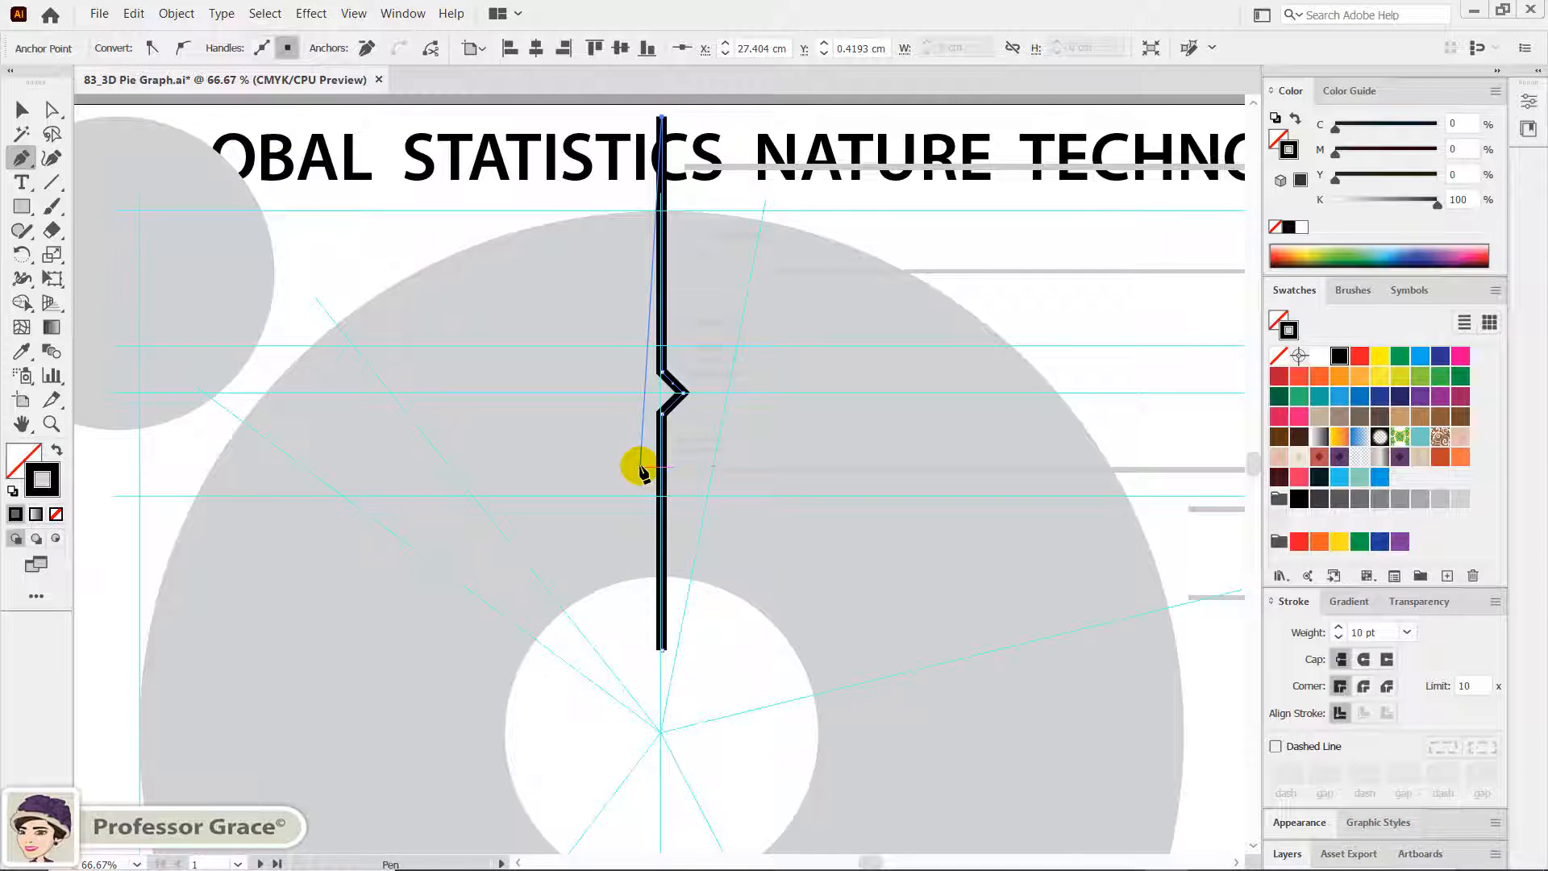
key("ctrl+shift+a")
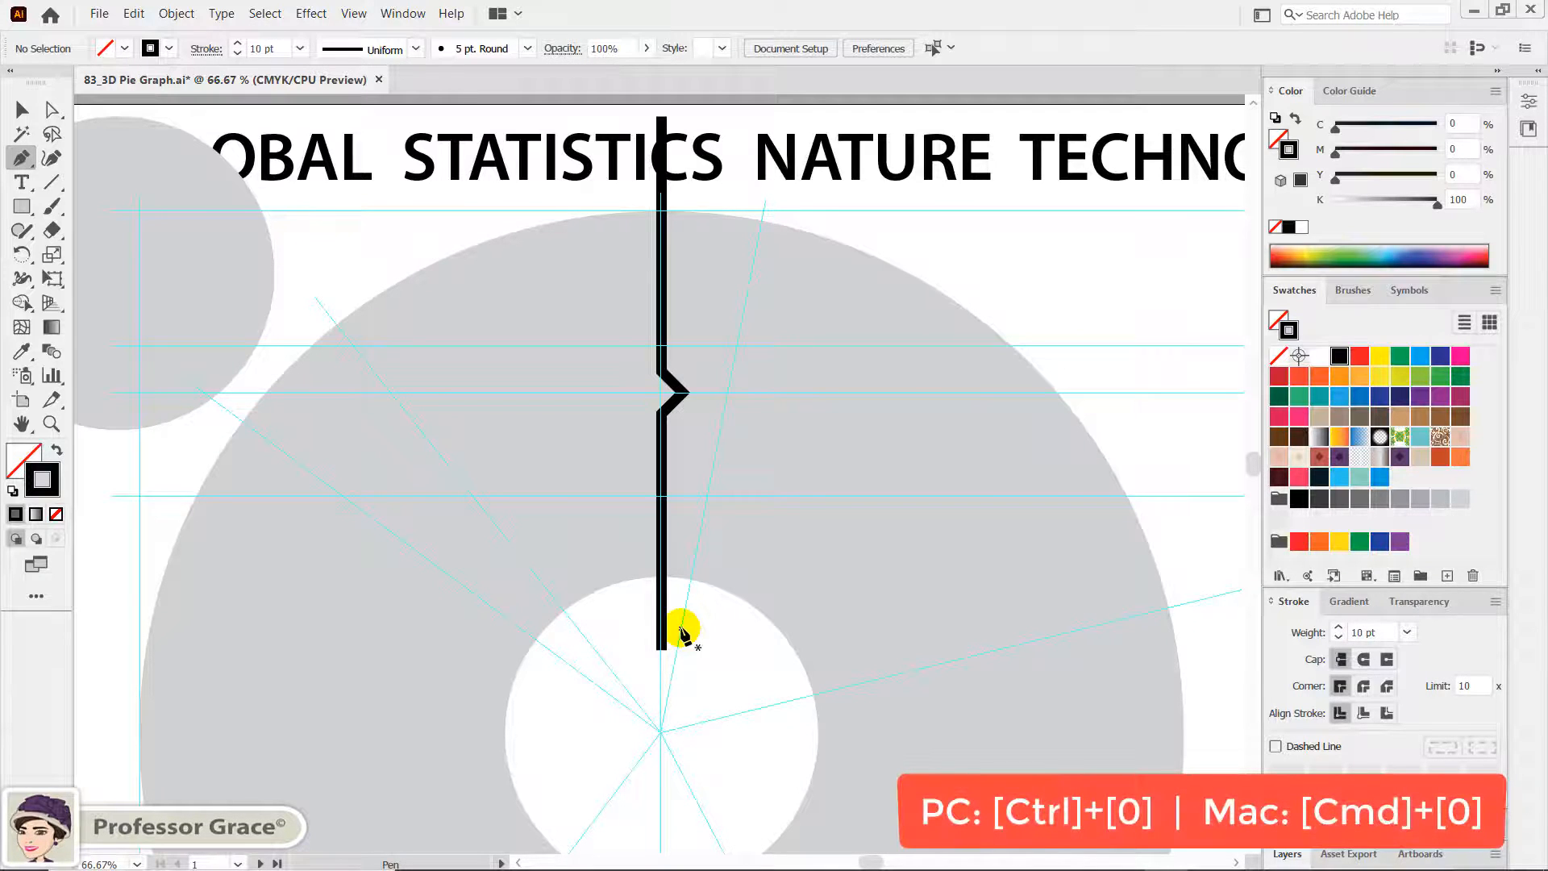
In Outline view, rotate a copy of the notched dividing line 45° clockwise about the ring's centre
key("ctrl+0")
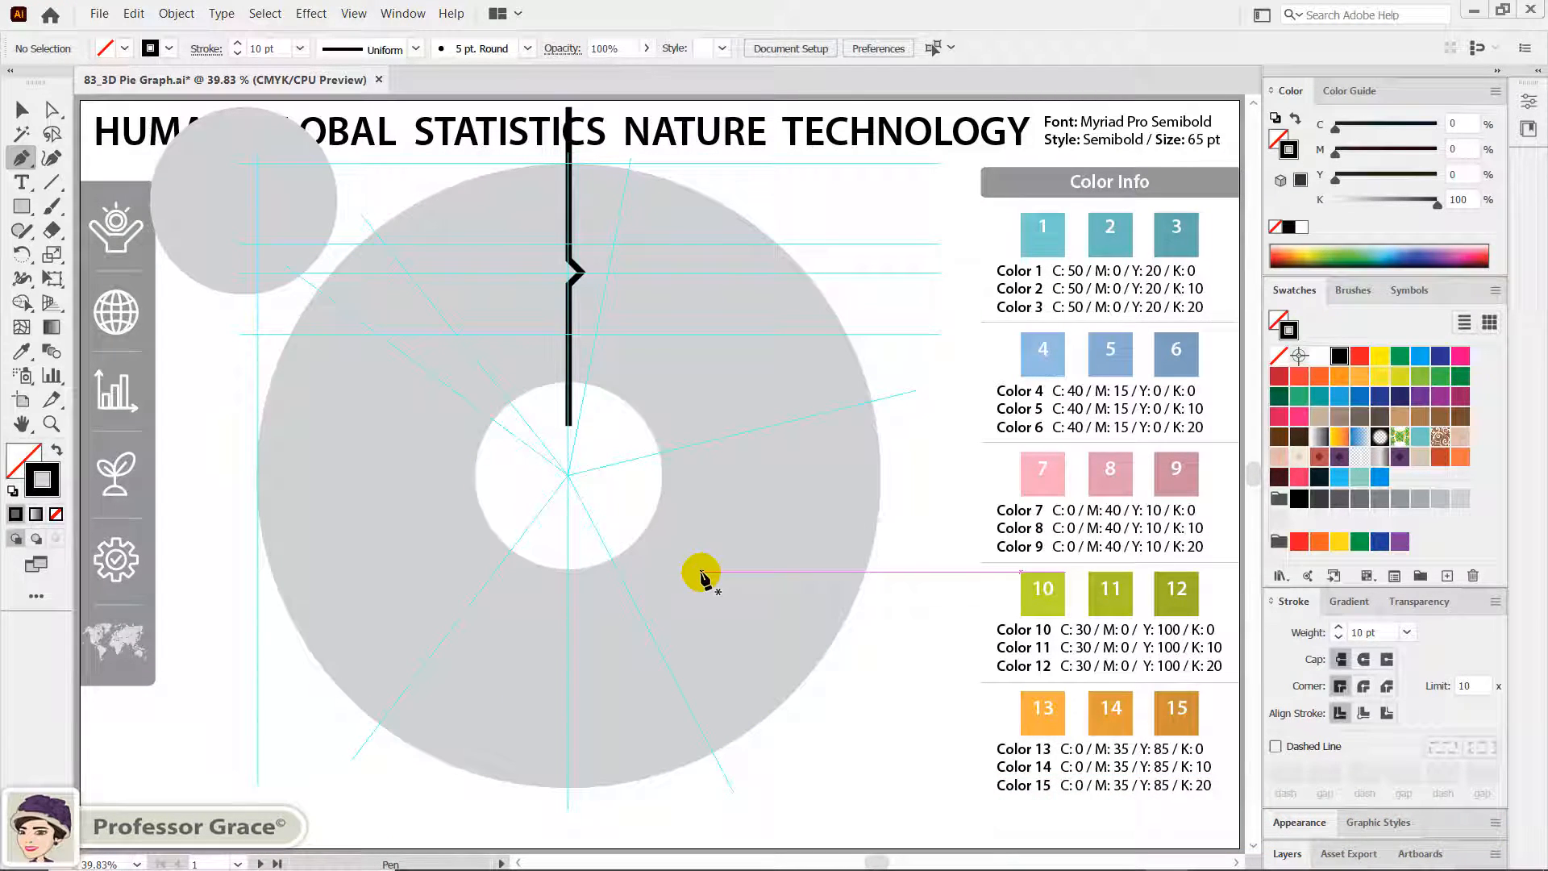
key("v")
left_click(701, 574)
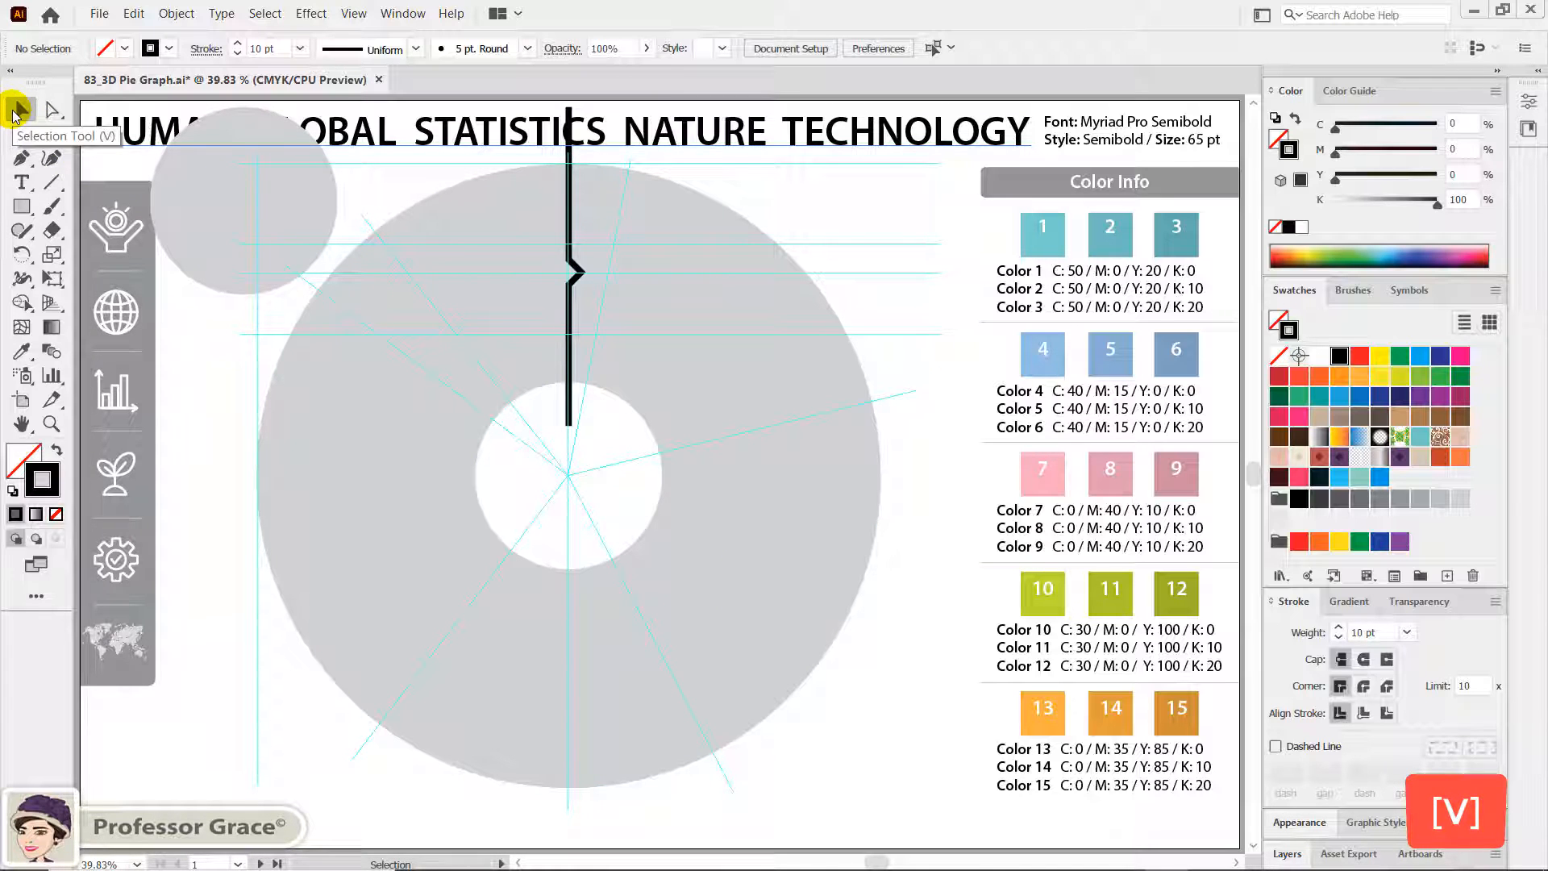
left_click(570, 413)
left_click(570, 416)
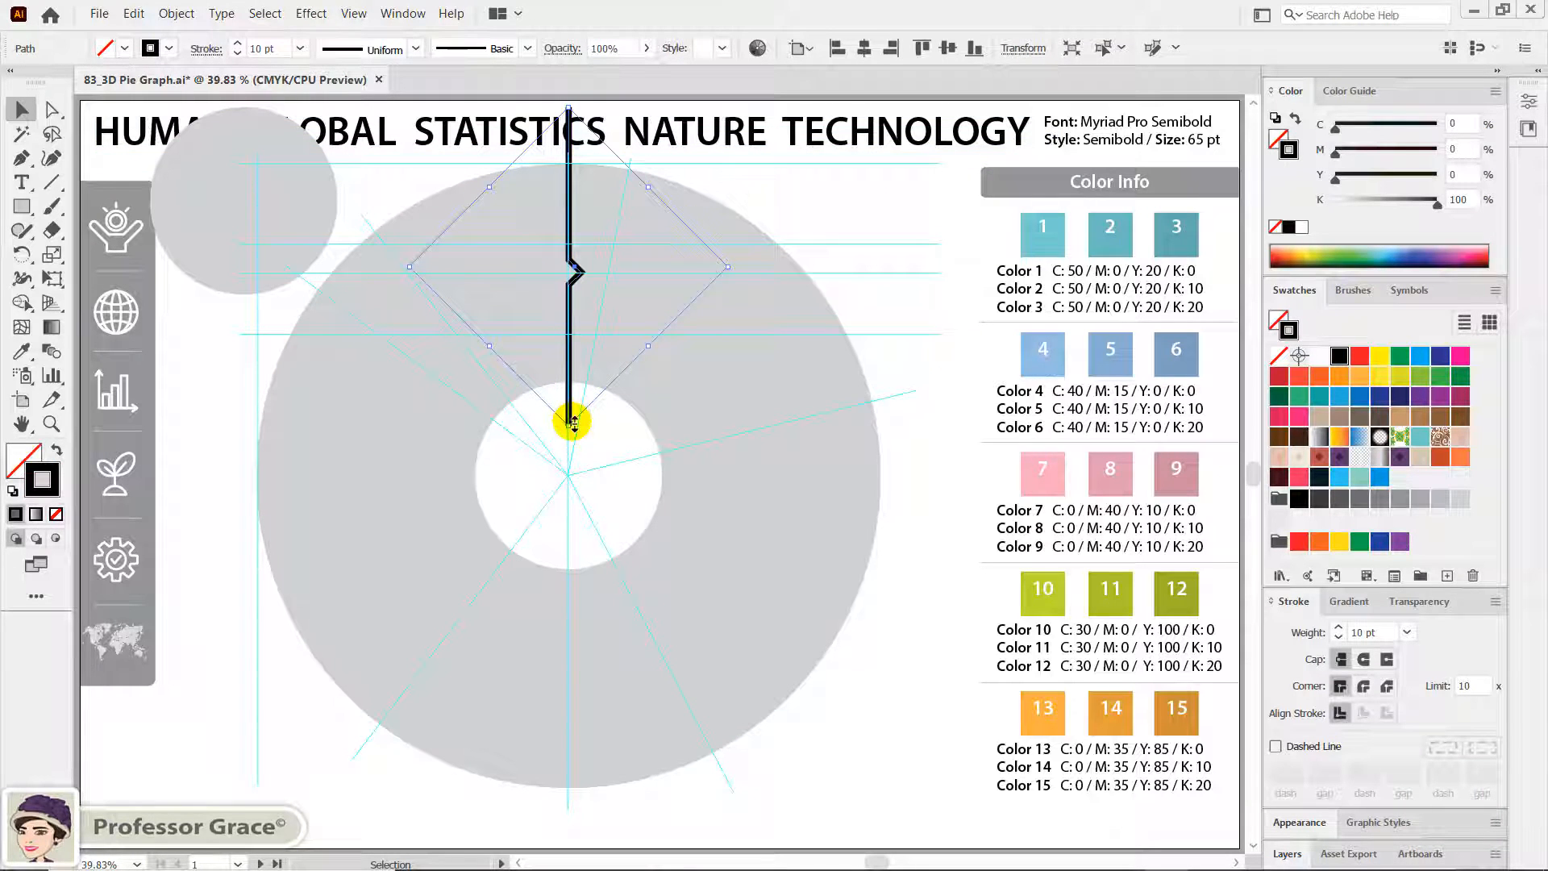
key("r")
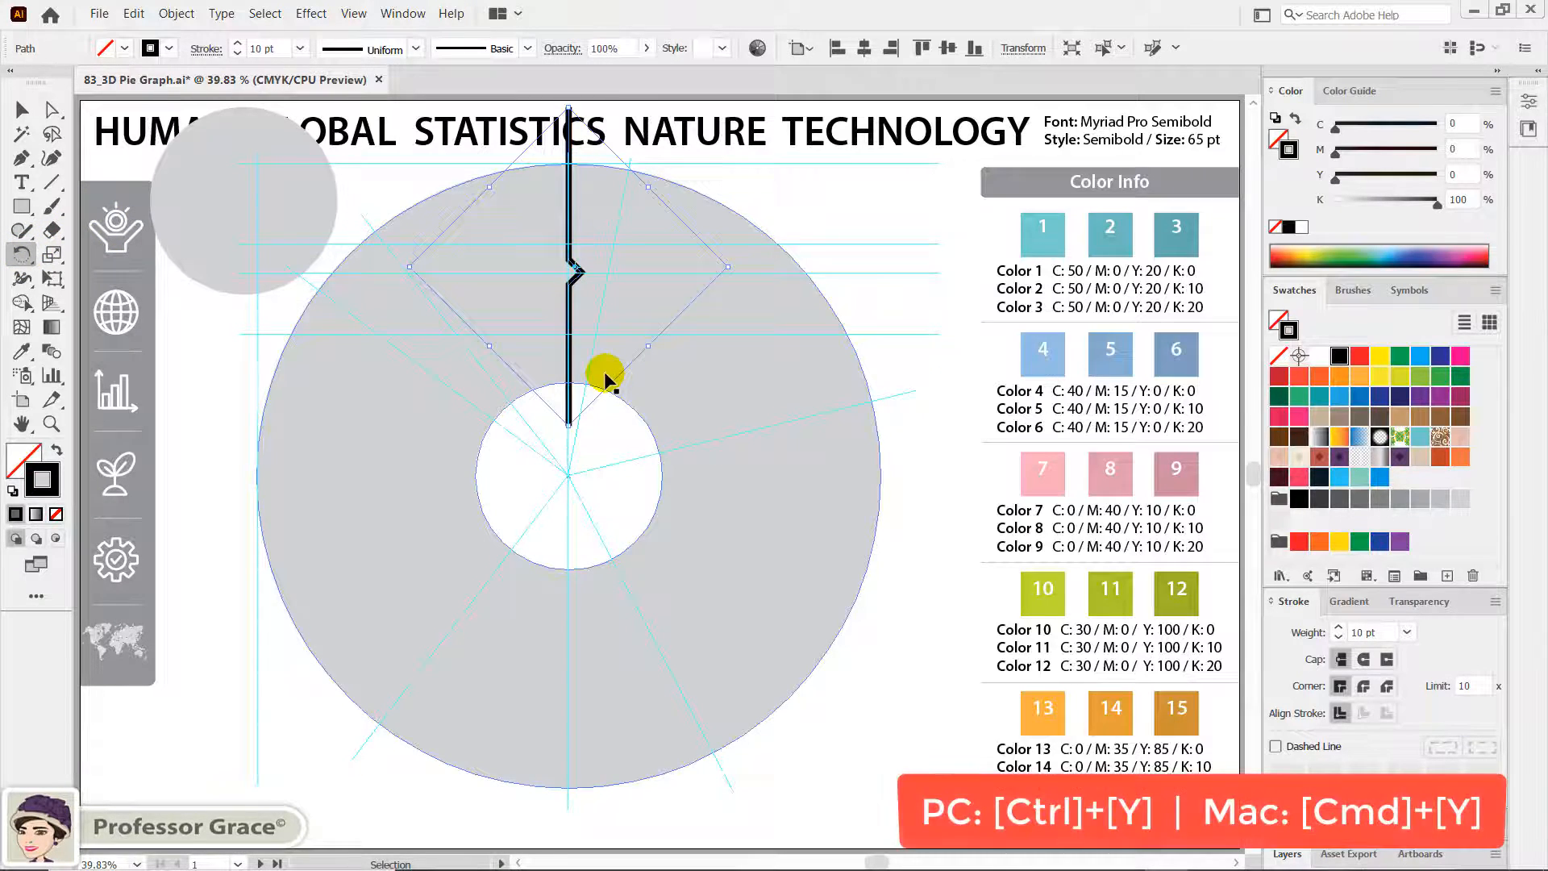
key("ctrl+y")
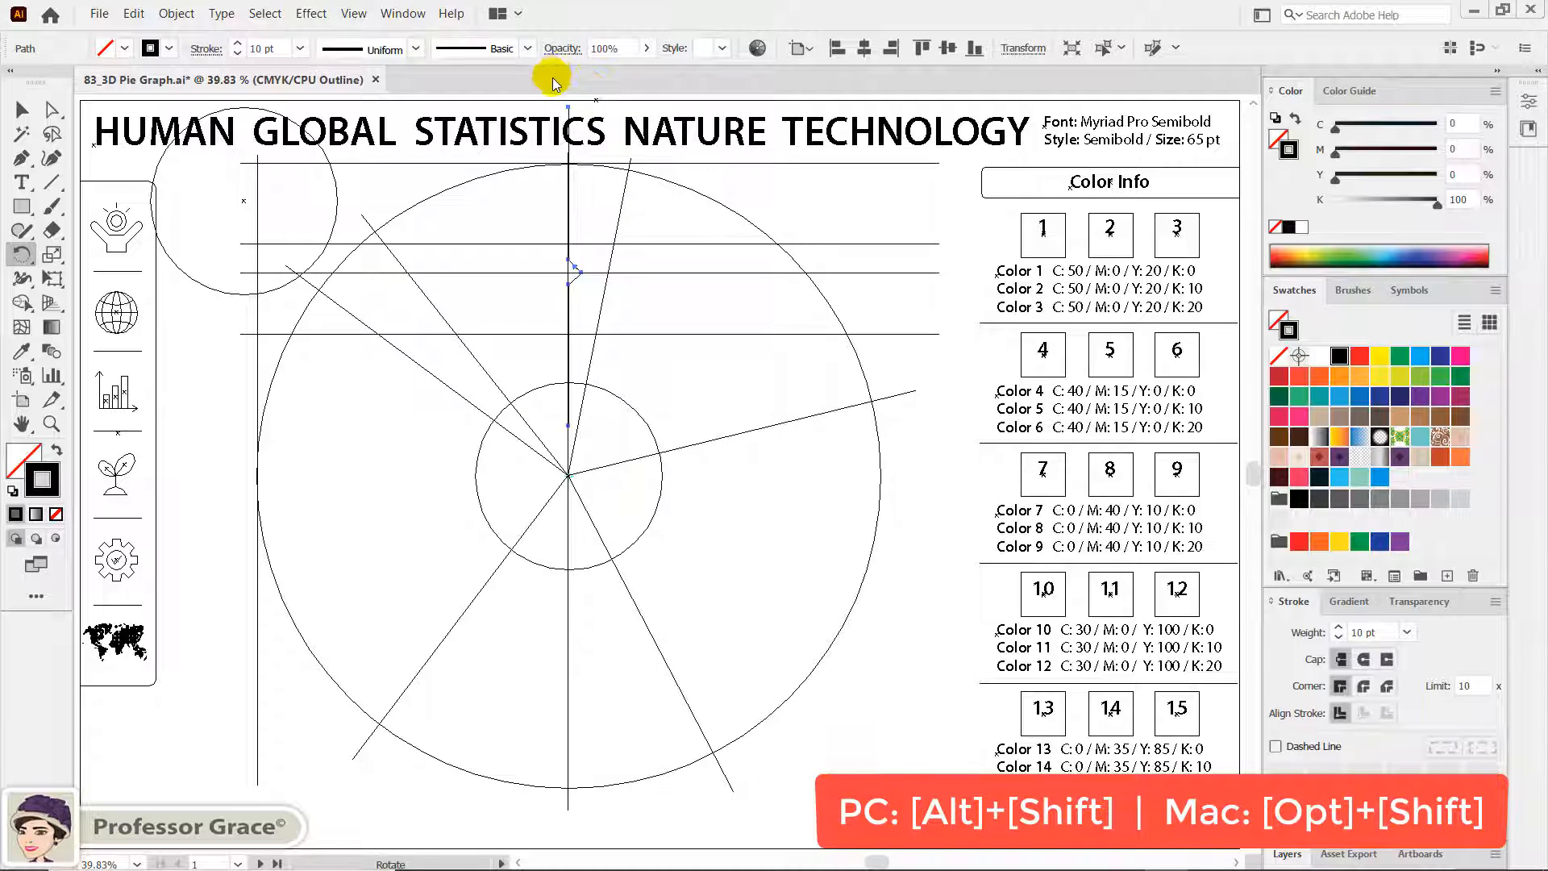
left_click_drag(576, 102, 722, 217)
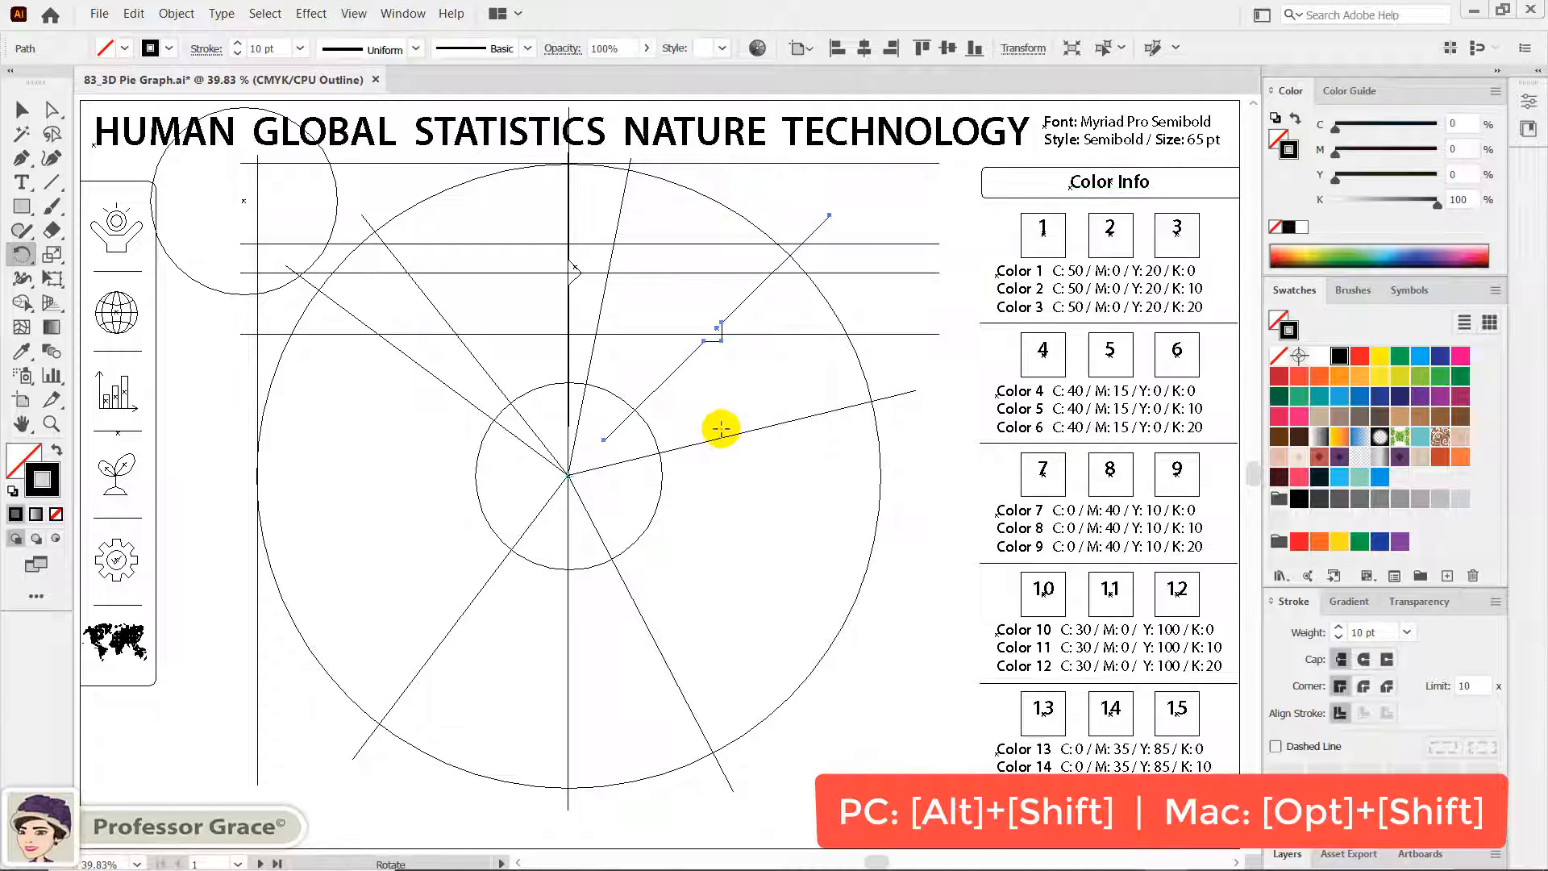
key("v")
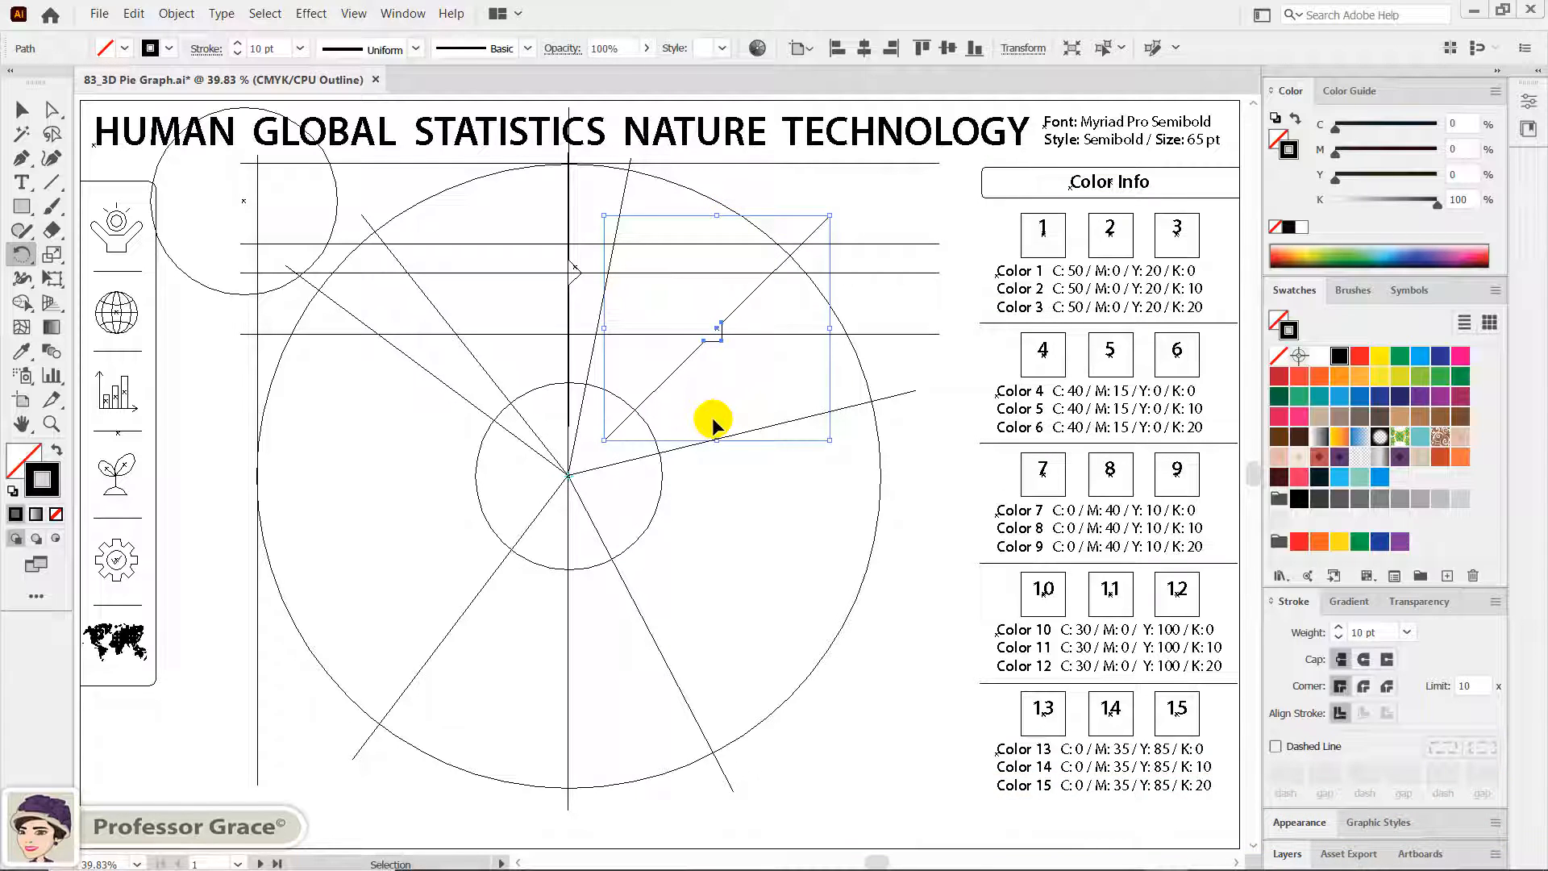
Repeat the 45° rotated copy six more times so that eight evenly spaced dividing lines surround the ring's centre
key("ctrl+d")
key("ctrl+d")
key("ctrl+d")
key("ctrl+d")
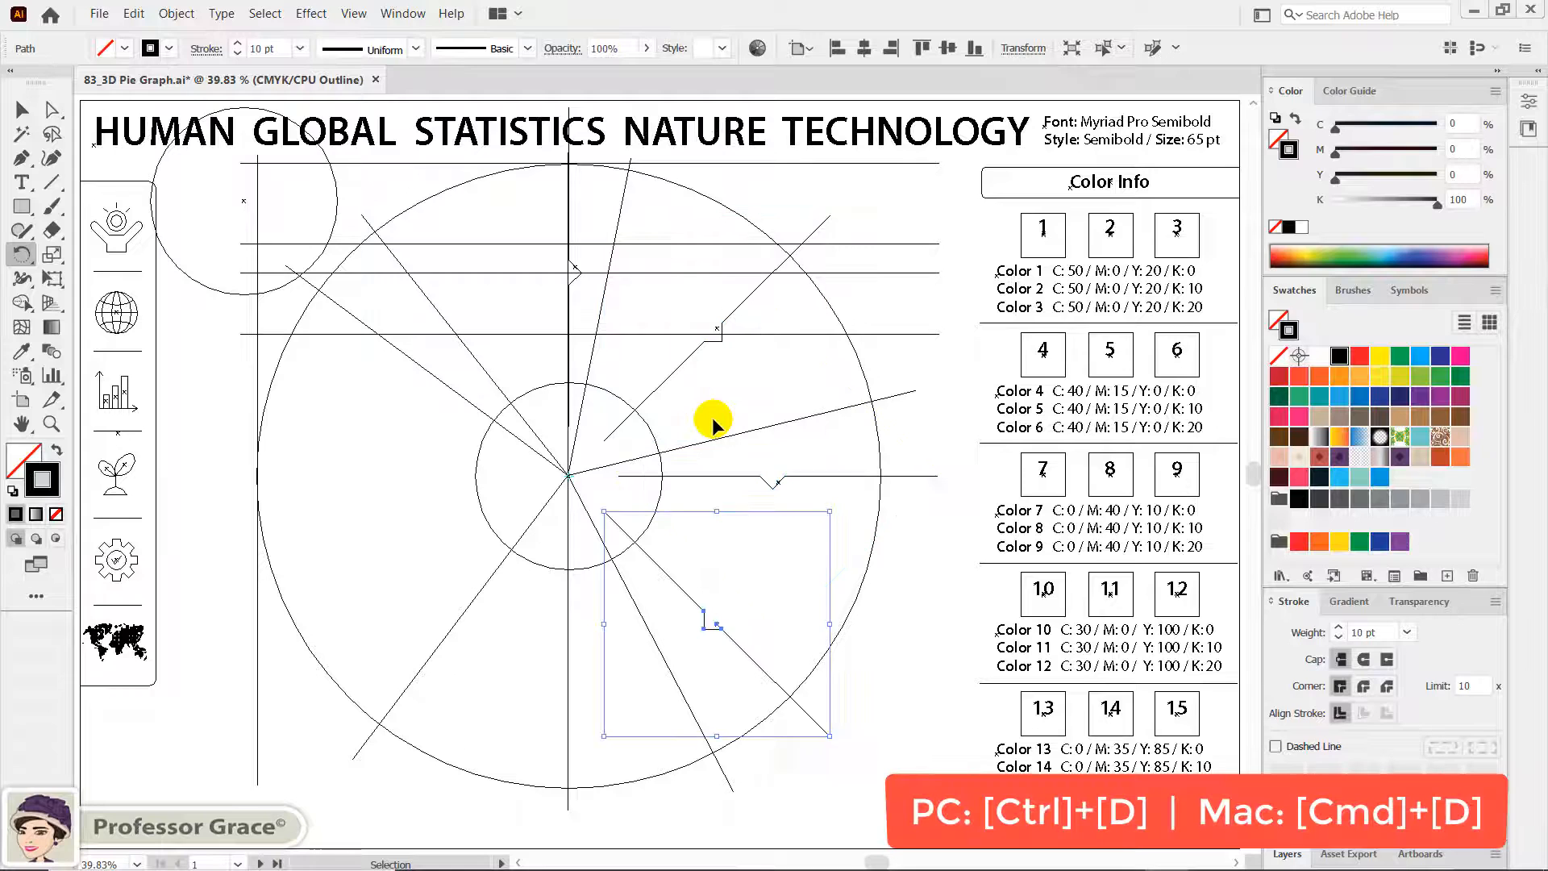
key("ctrl+d")
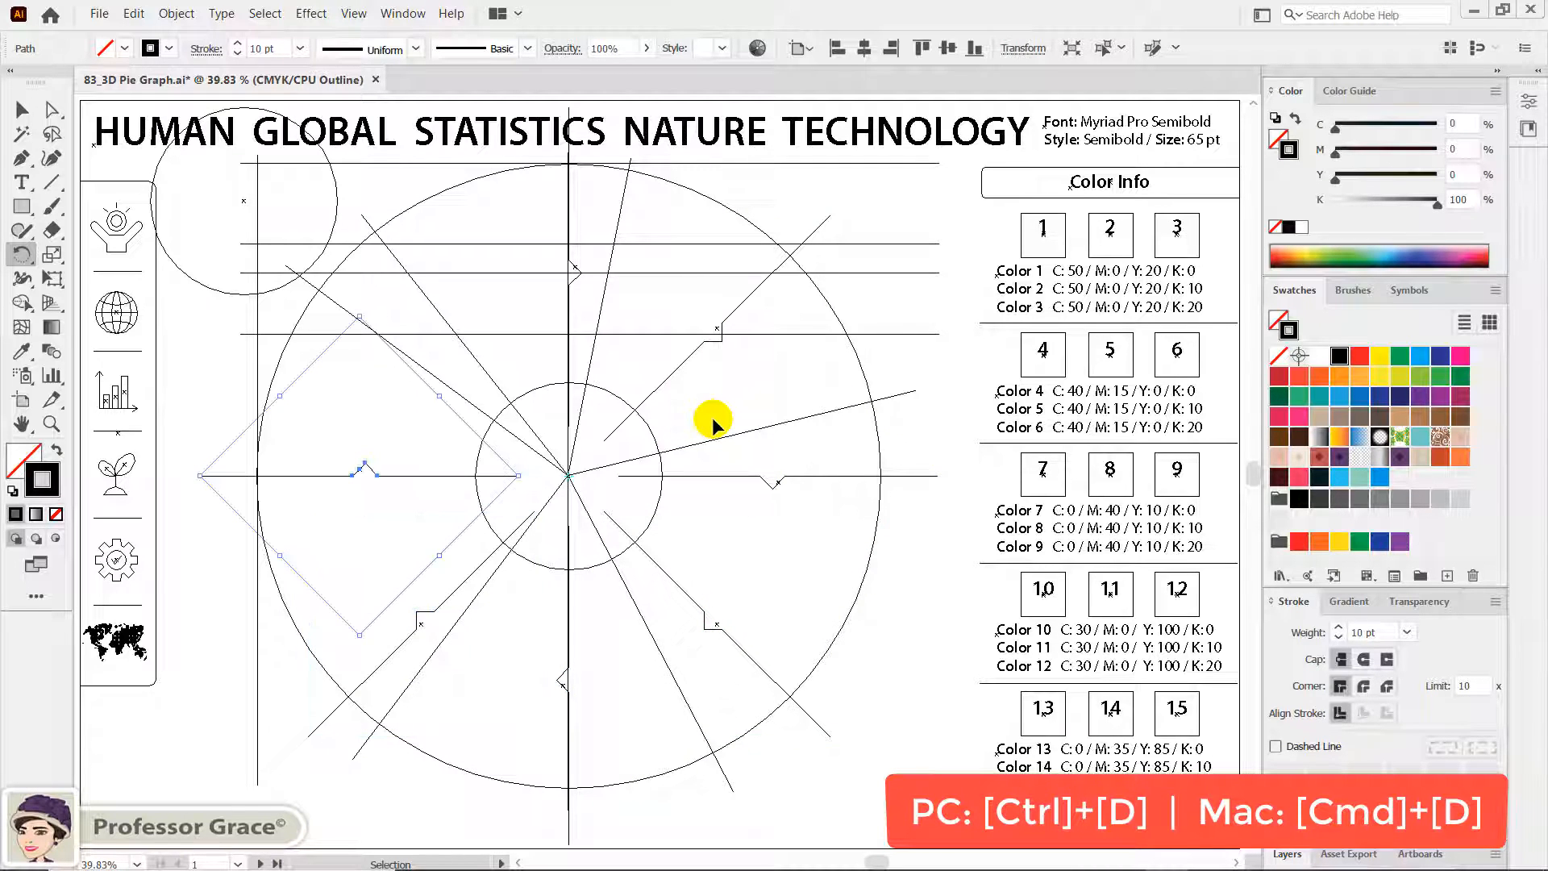
key("ctrl+d")
key("r")
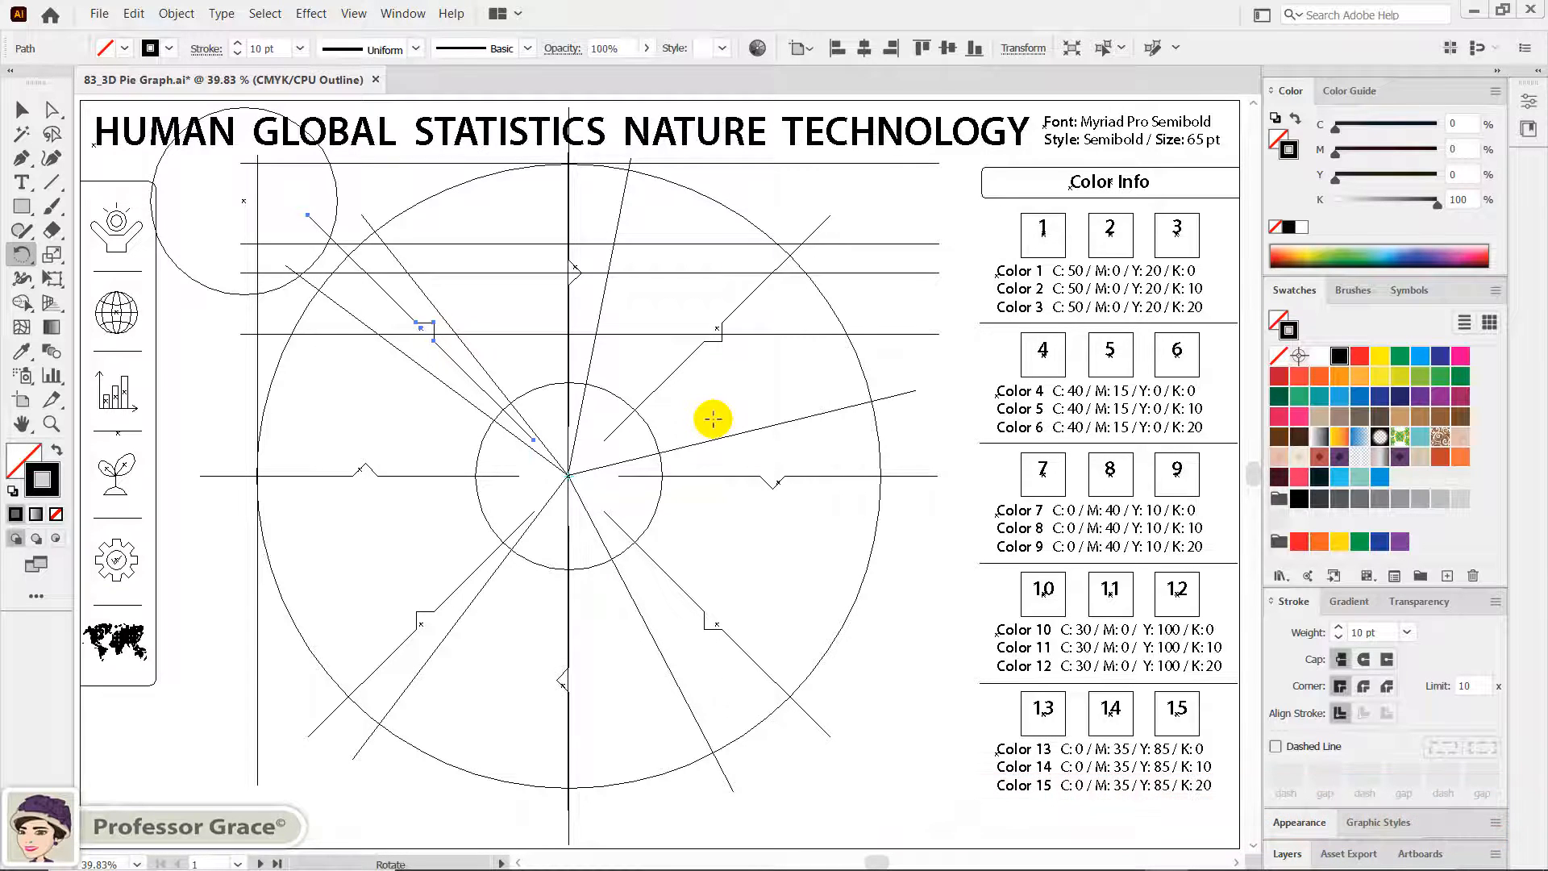
Switch the artwork from Outline back to Preview view
left_click(649, 429, "ctrl")
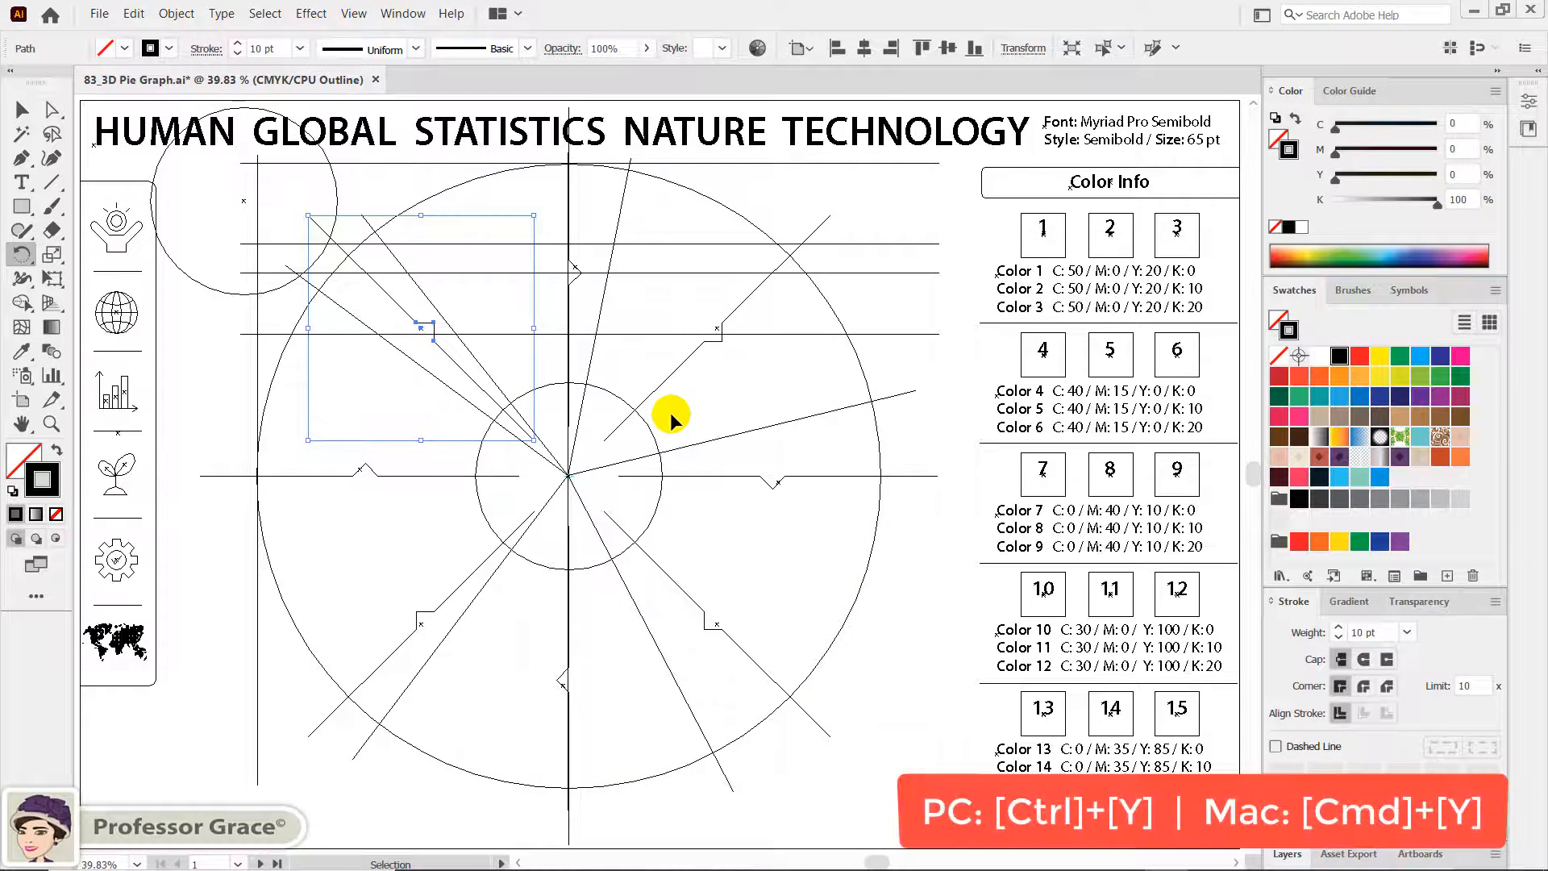
key("r")
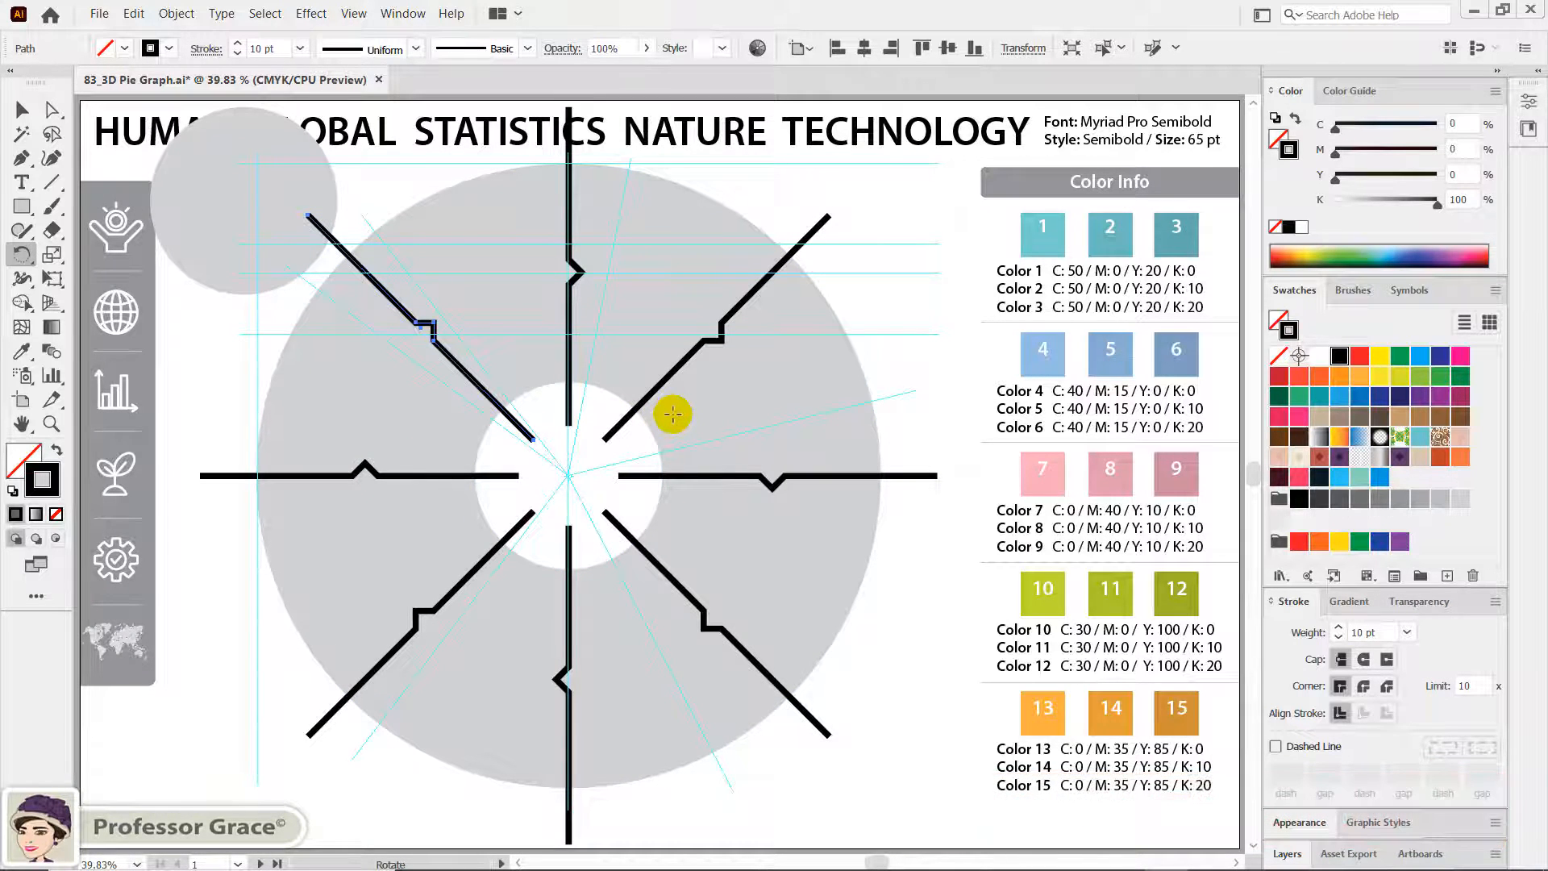
key("ctrl+u")
key("v")
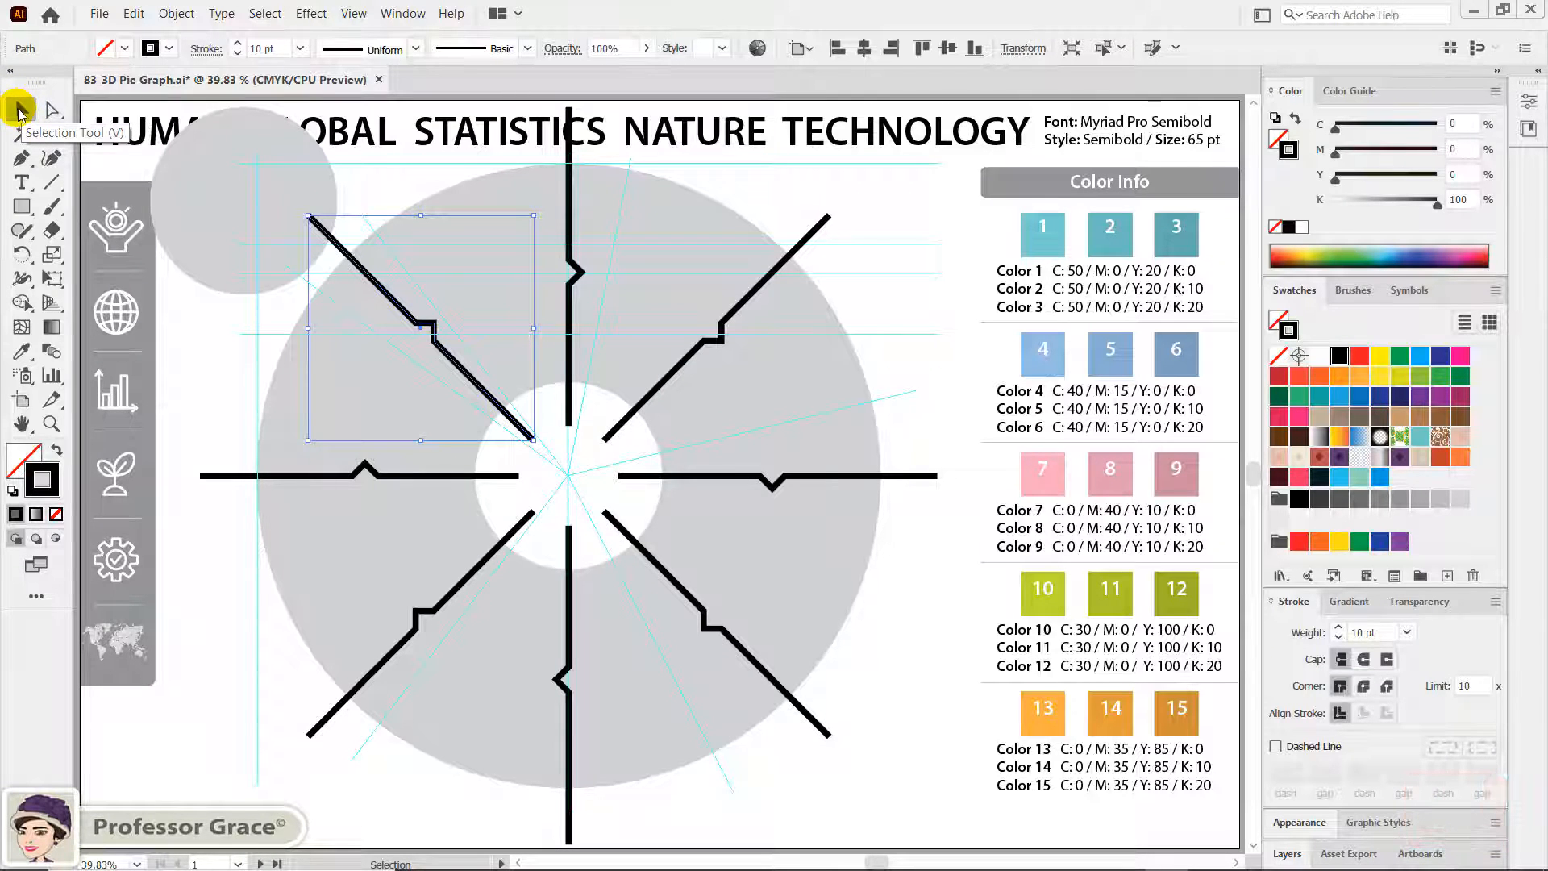
Paste a copy of the ring's large circle in front and give it a black stroke with no fill
key("ctrl+f")
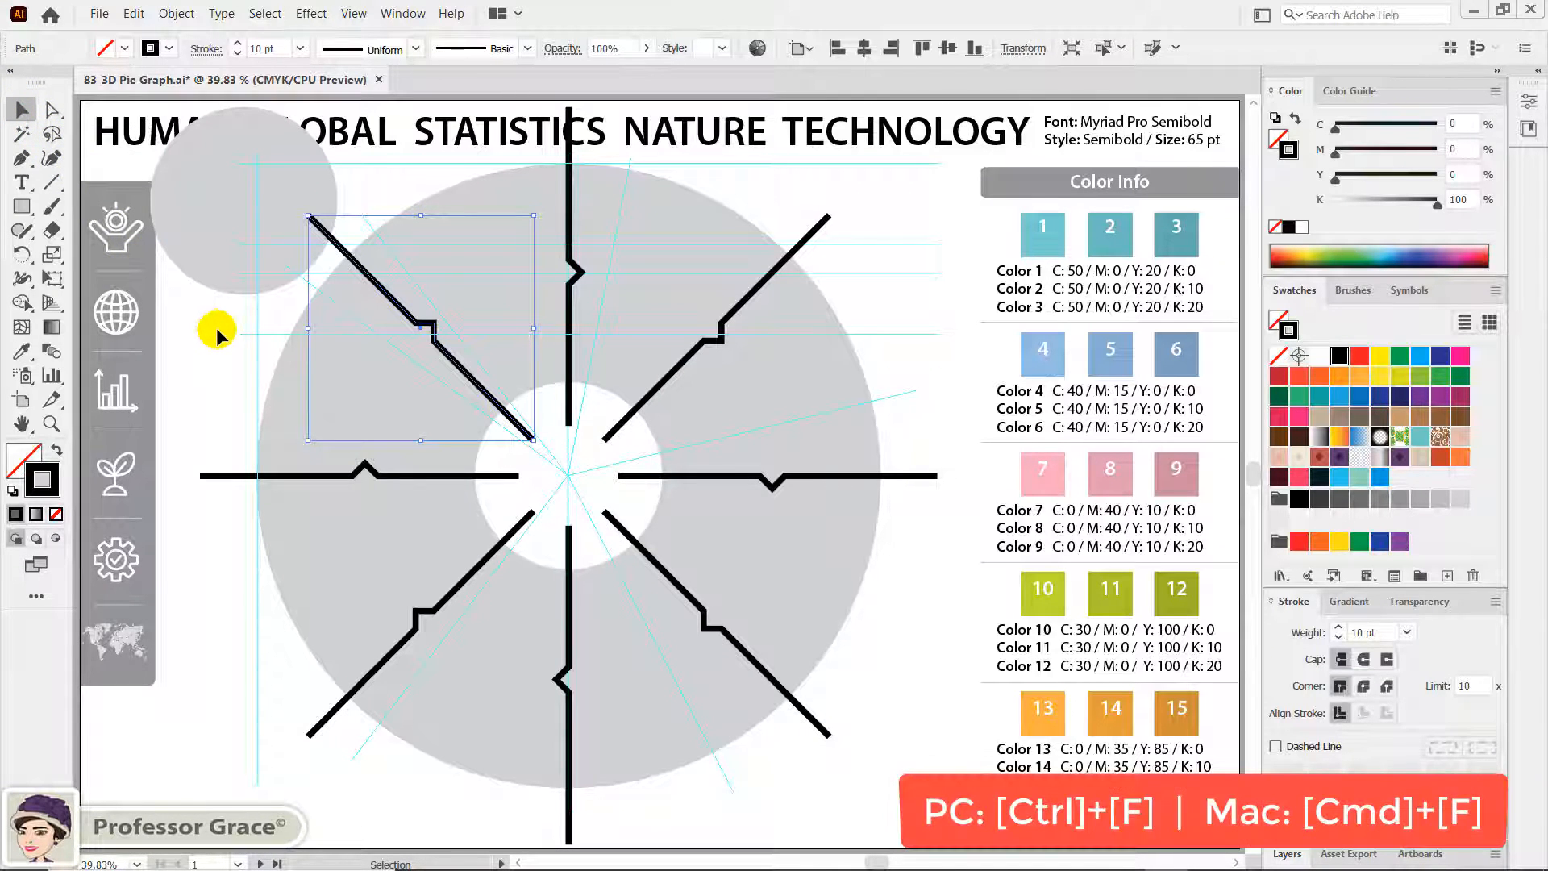
key("a")
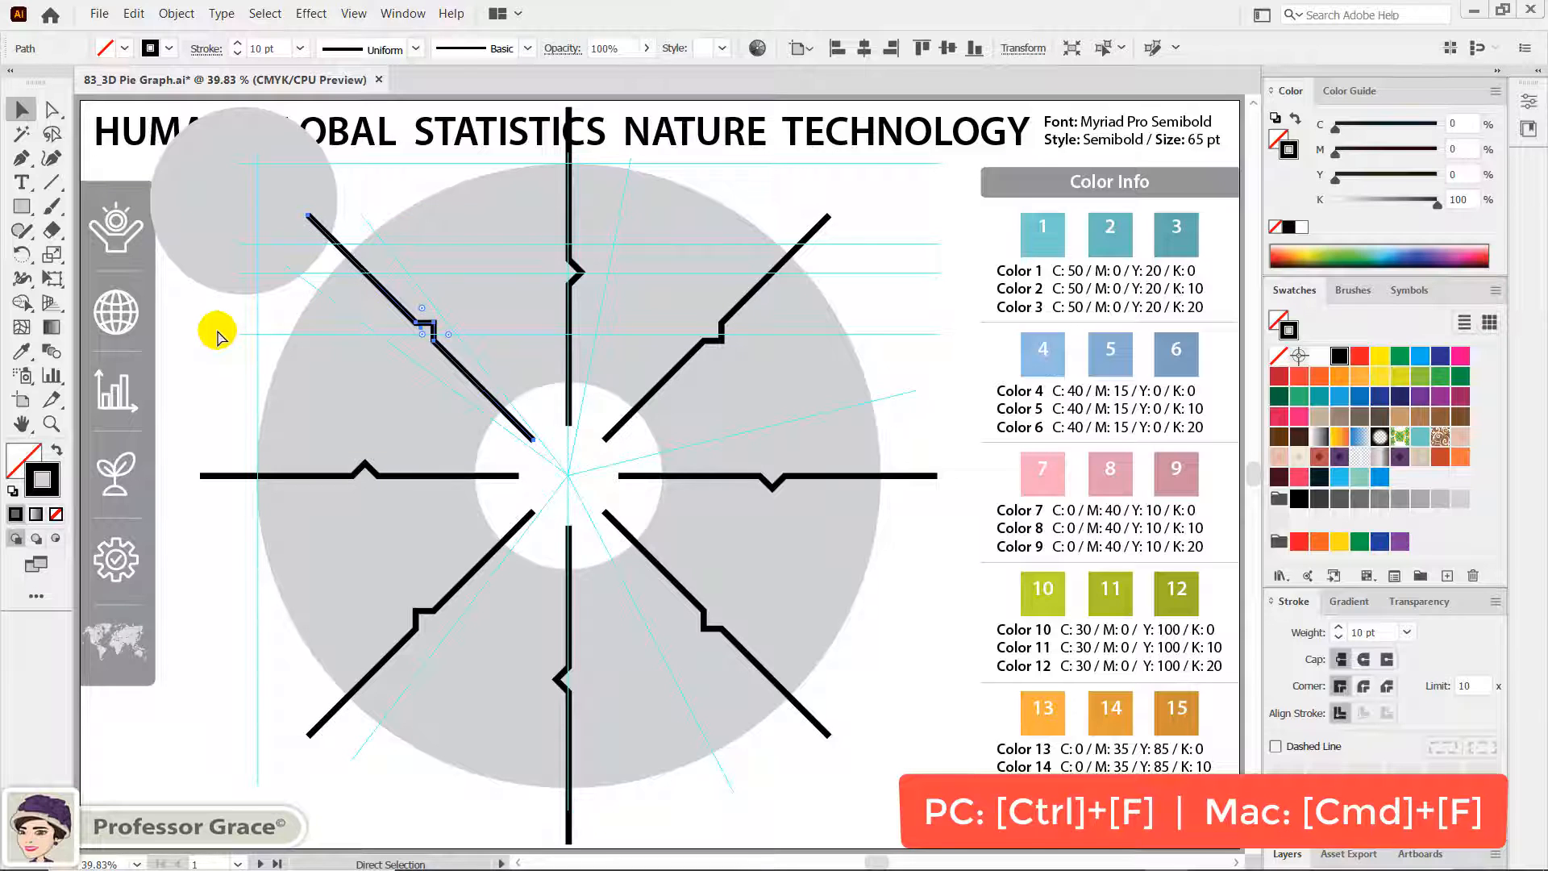
key("ctrl+f")
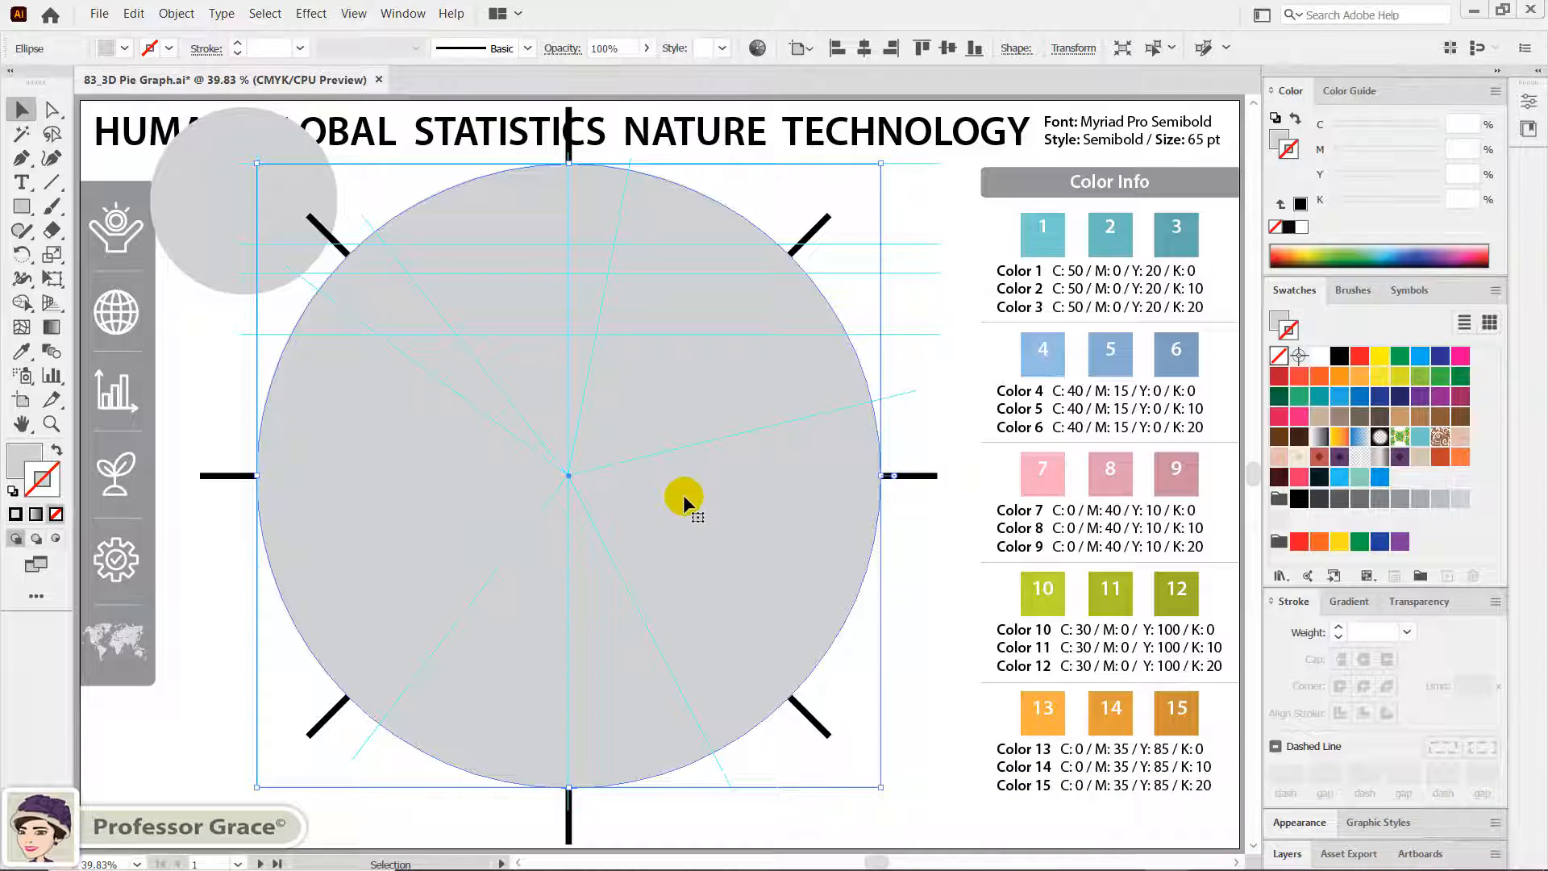
key("shift+x")
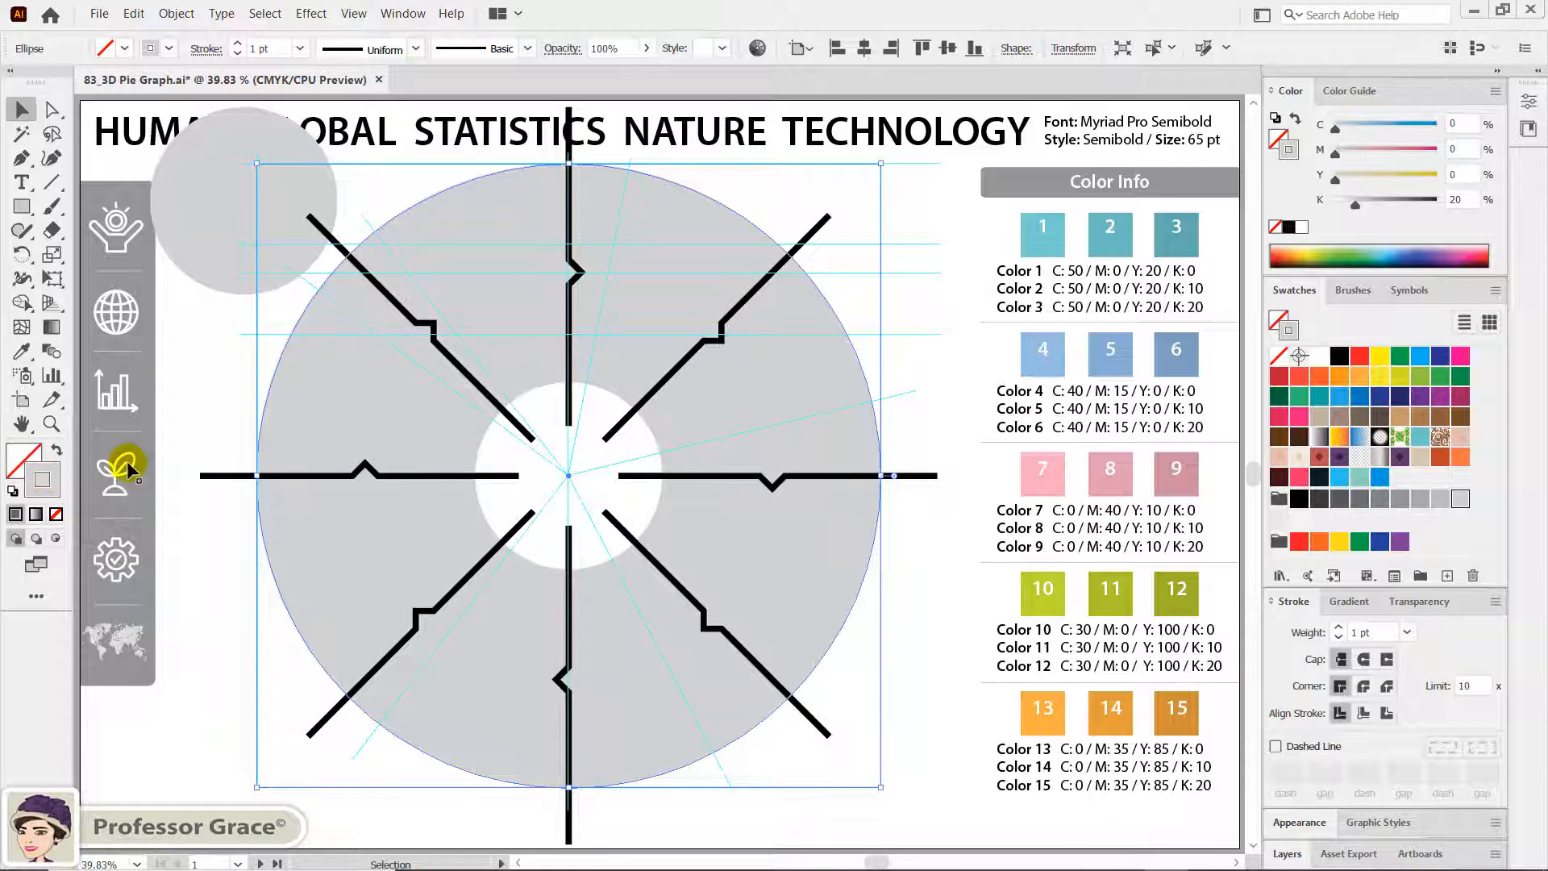
left_click(1339, 356)
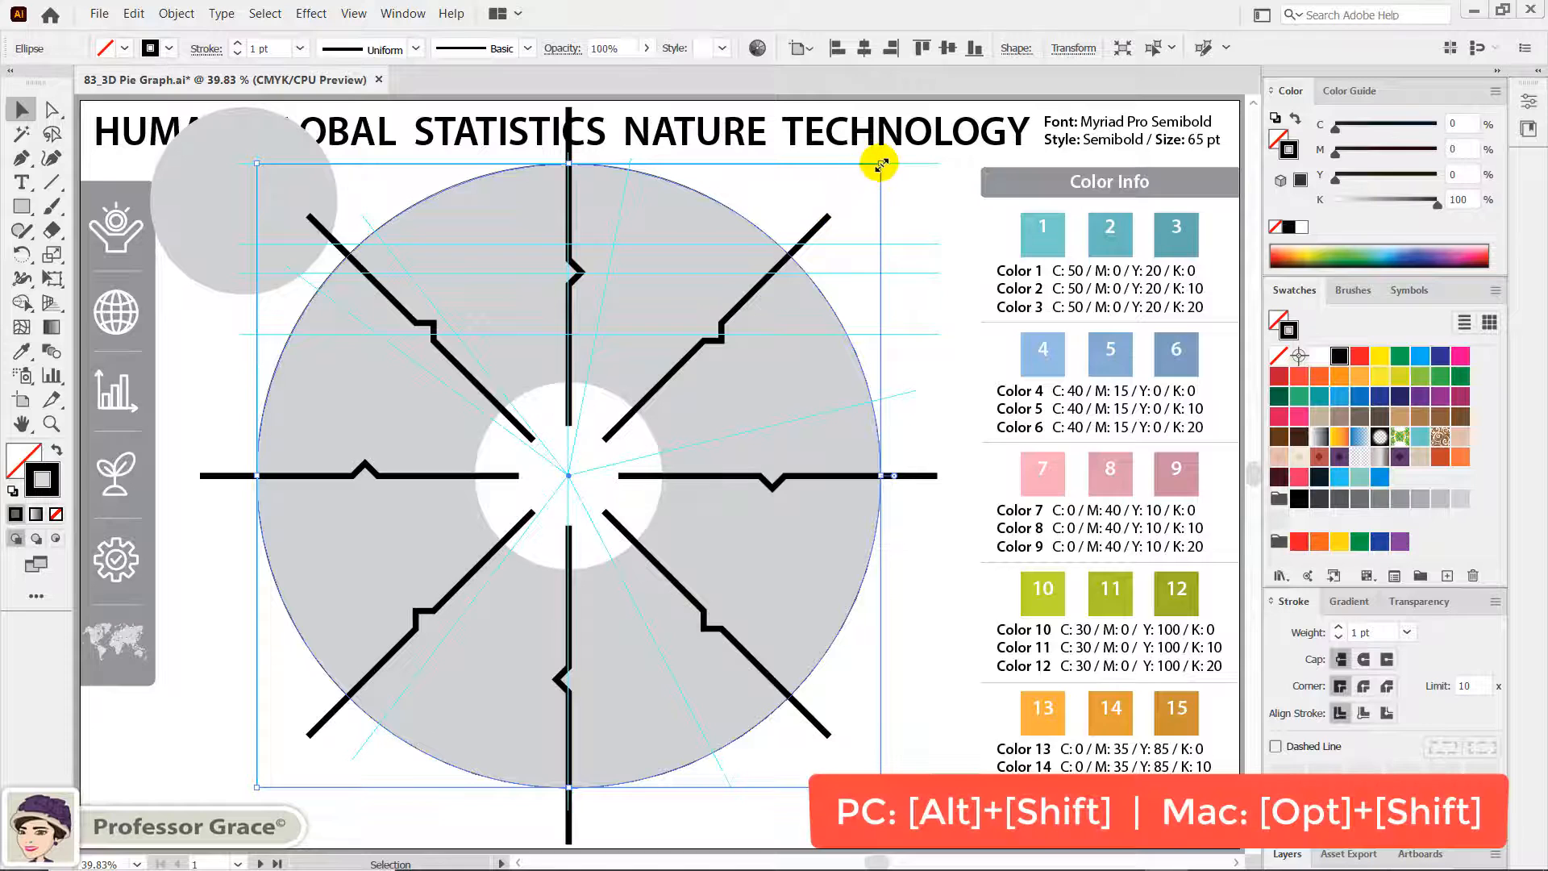
Shrink the outlined circle about its centre to the second horizontal guide, and paste a copy in front scaled down to the lowest horizontal guide
left_click_drag(881, 164, 829, 241)
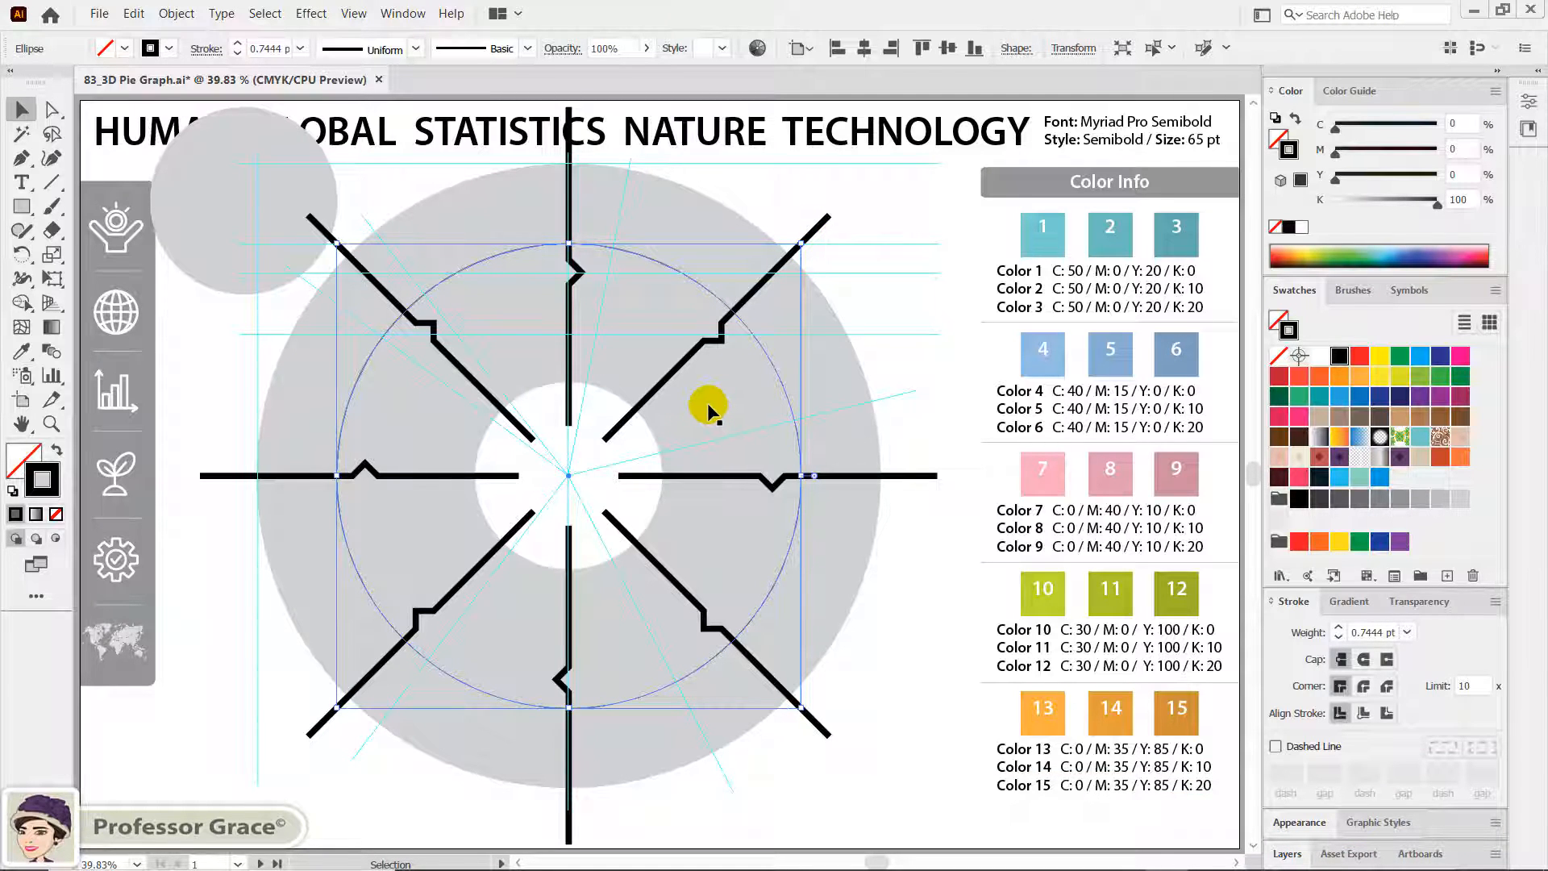
key("ctrl+c")
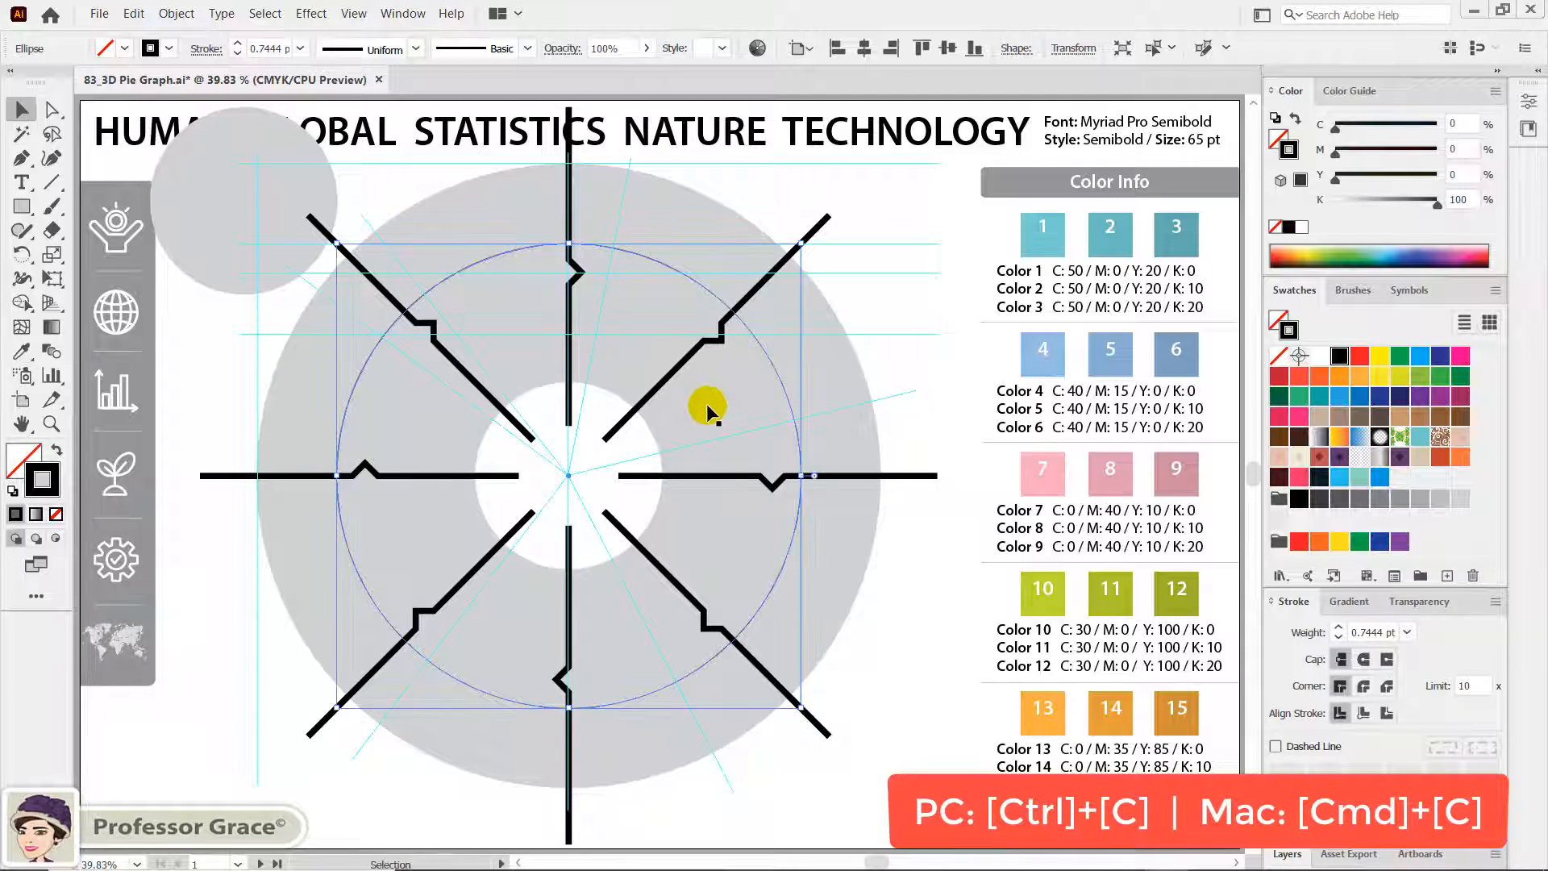
key("a")
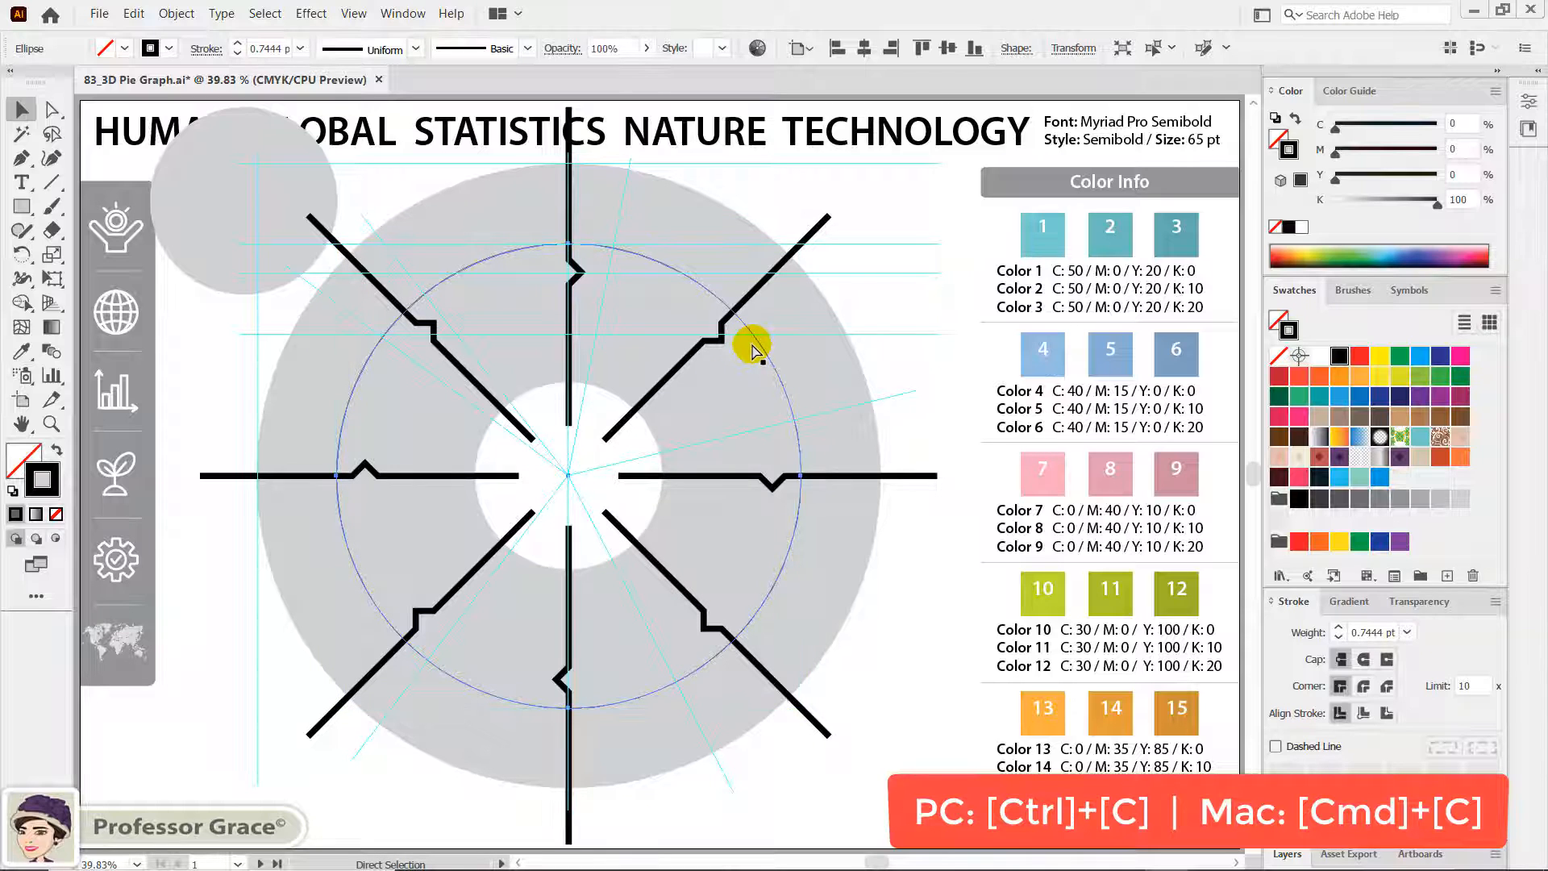
key("ctrl+f")
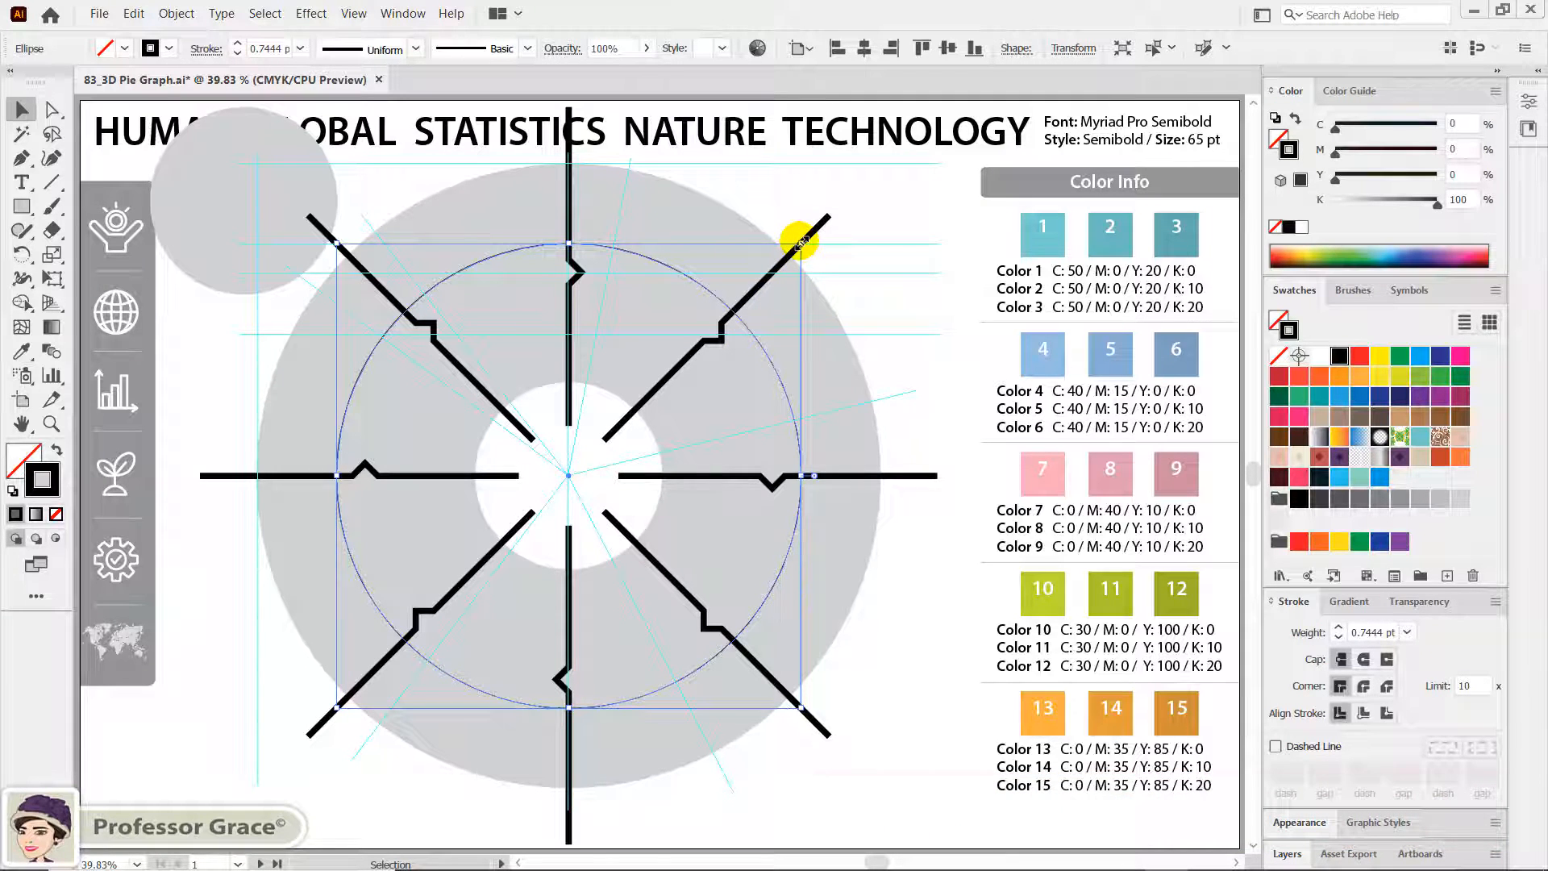
left_click_drag(800, 242, 714, 332)
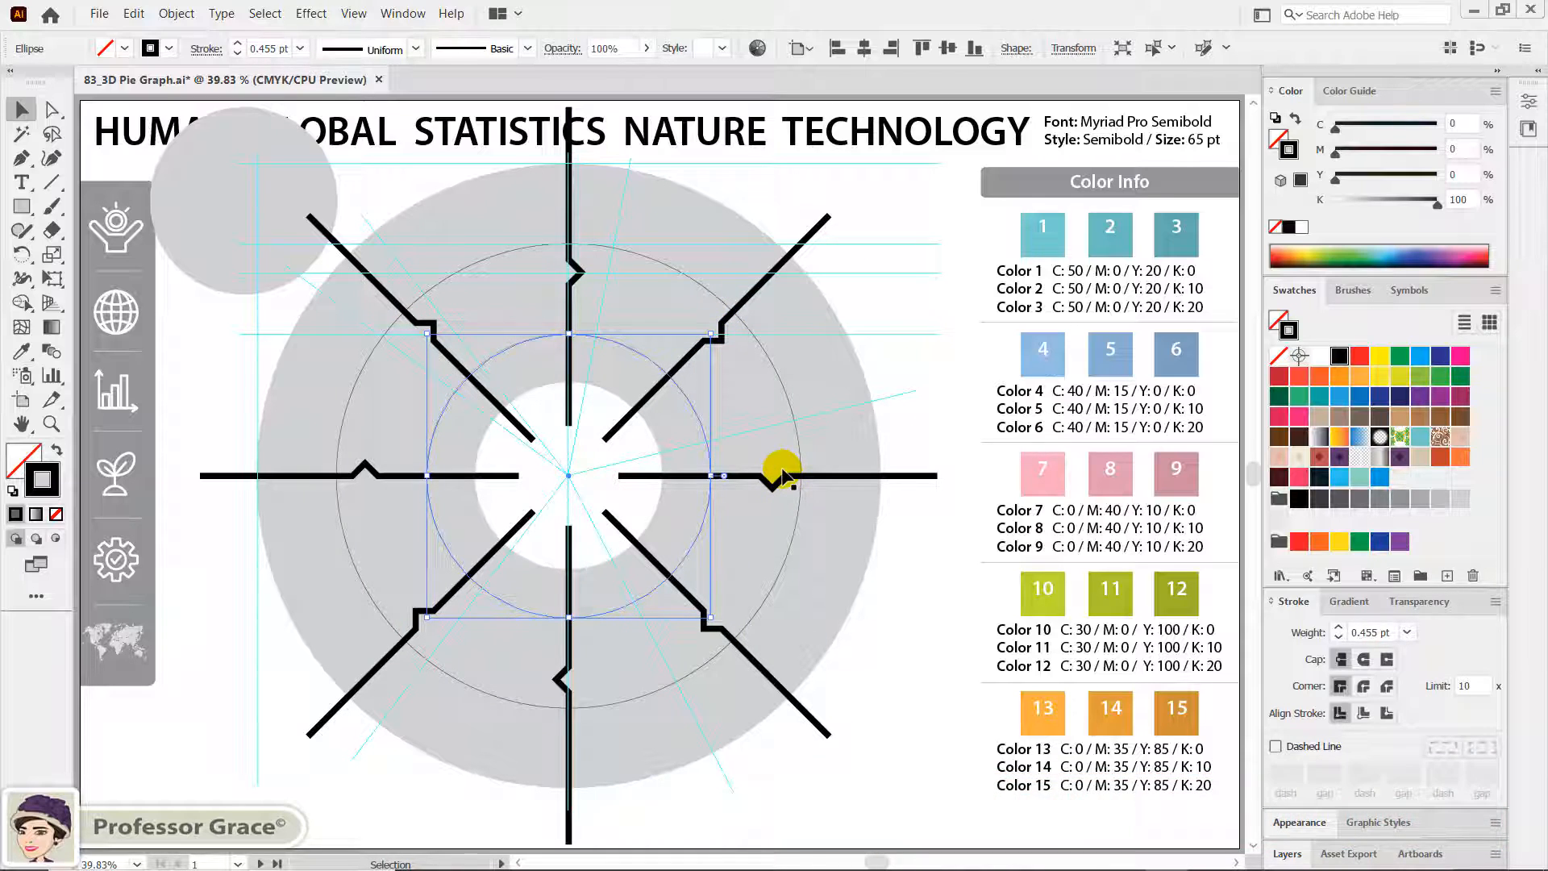
With the Type on a Path tool, cut all the heading text "HUMAN GLOBAL STATISTICS NATURE TECHNOLOGY" and deselect its text object
left_click_drag(22, 182, 90, 231)
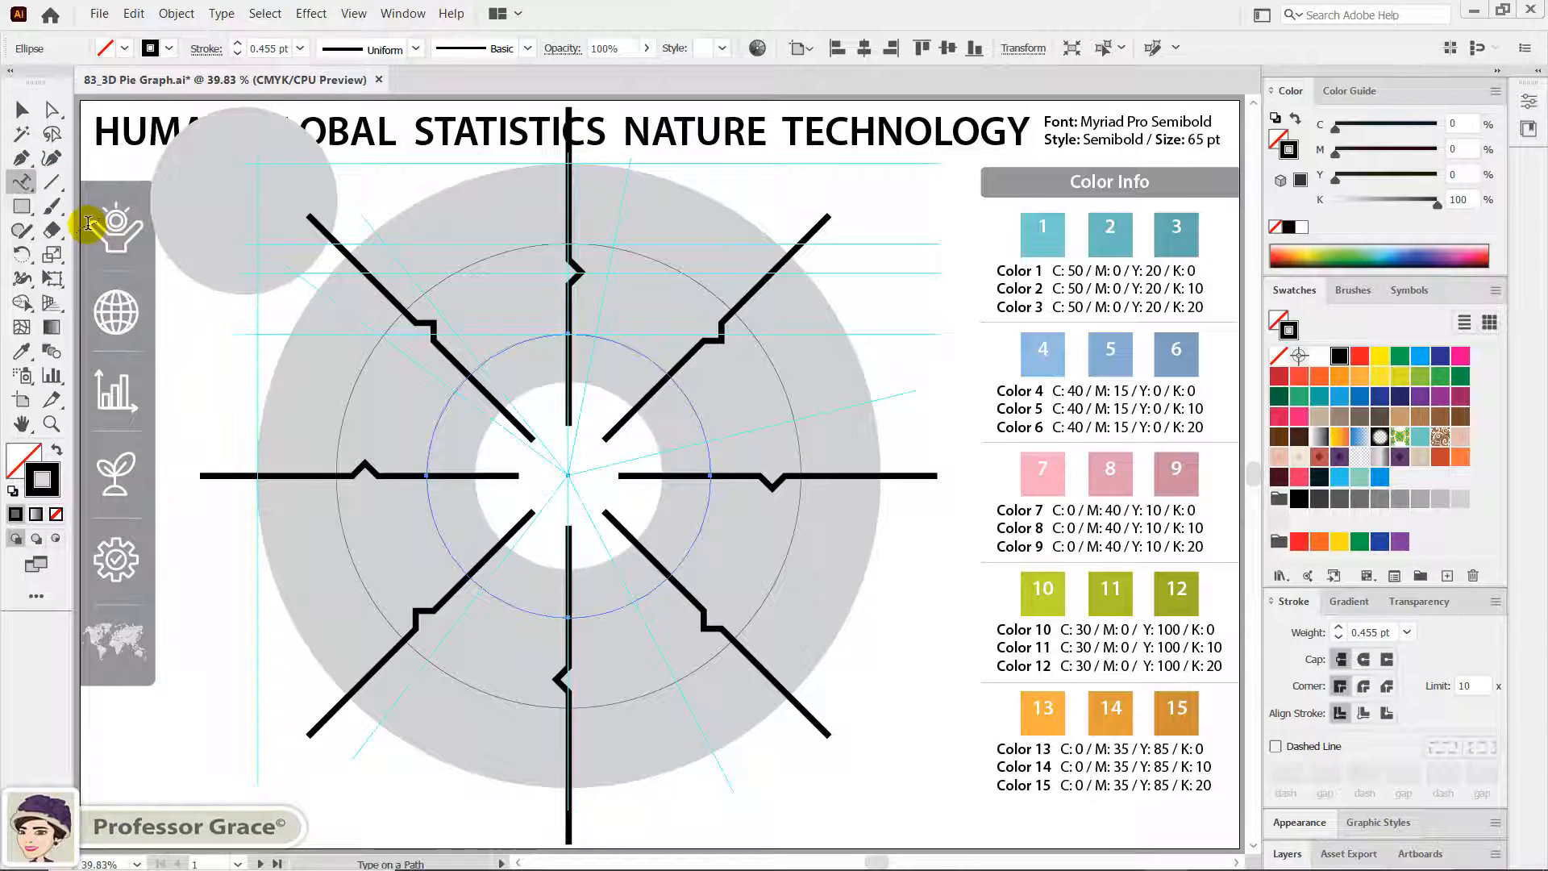
left_click(721, 127)
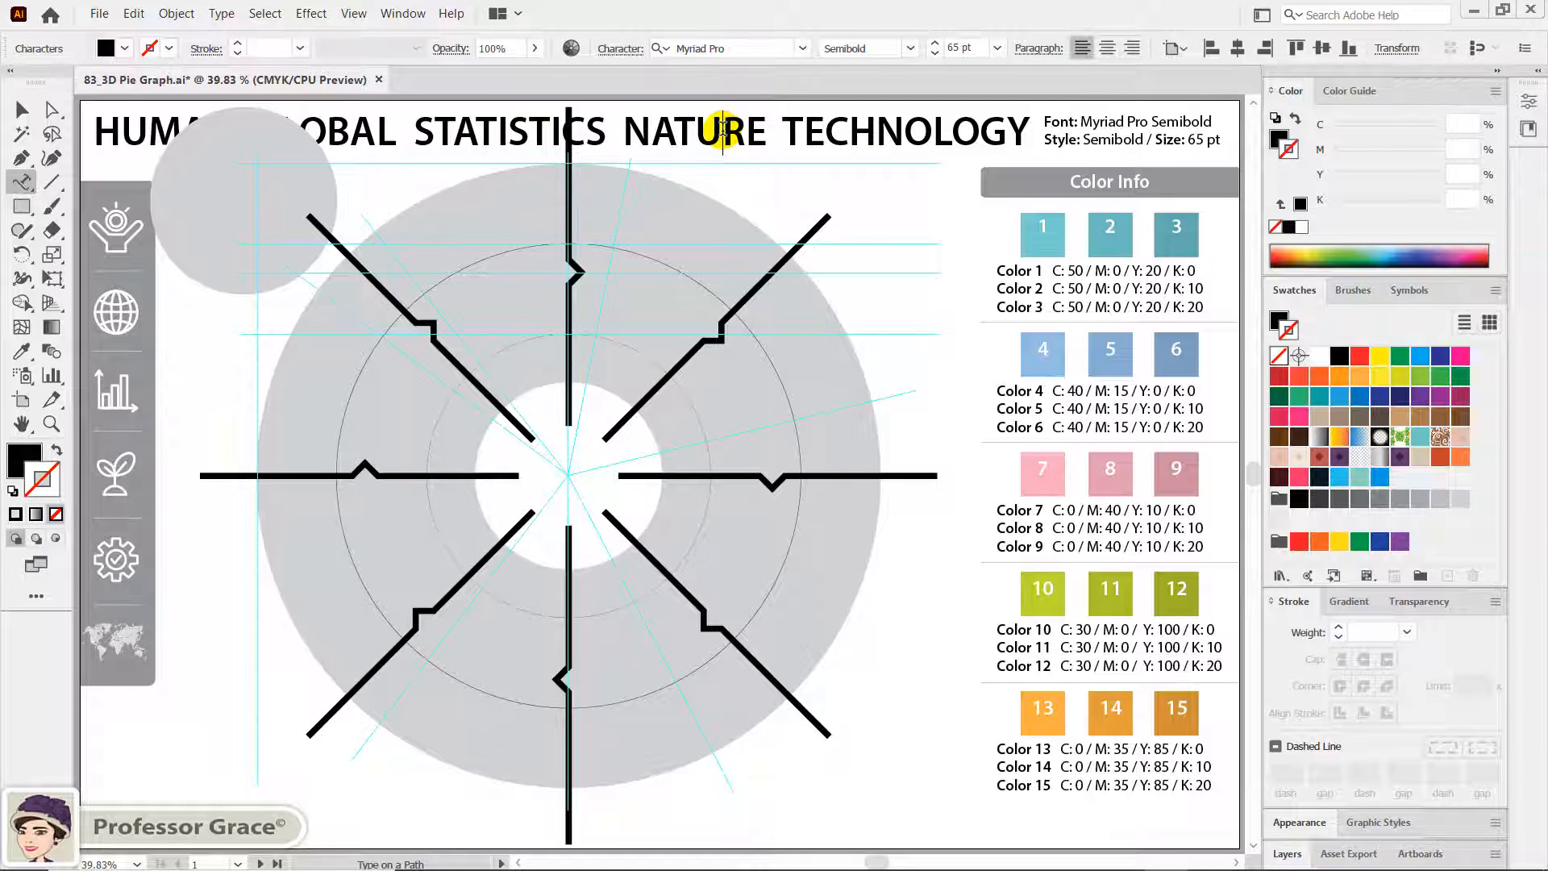
key("ctrl+a")
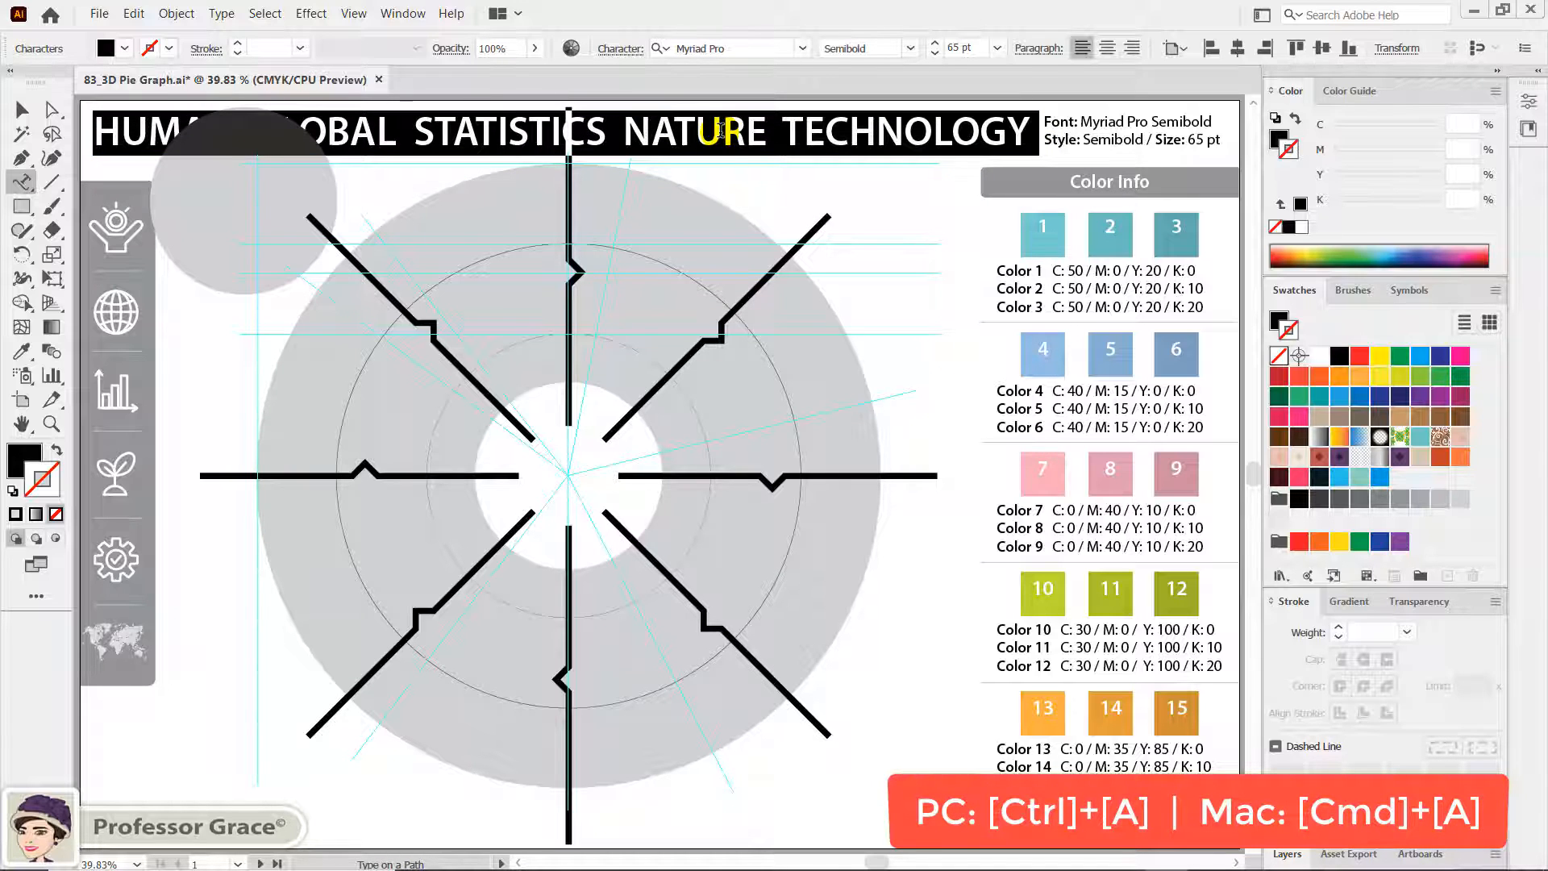
key("Escape")
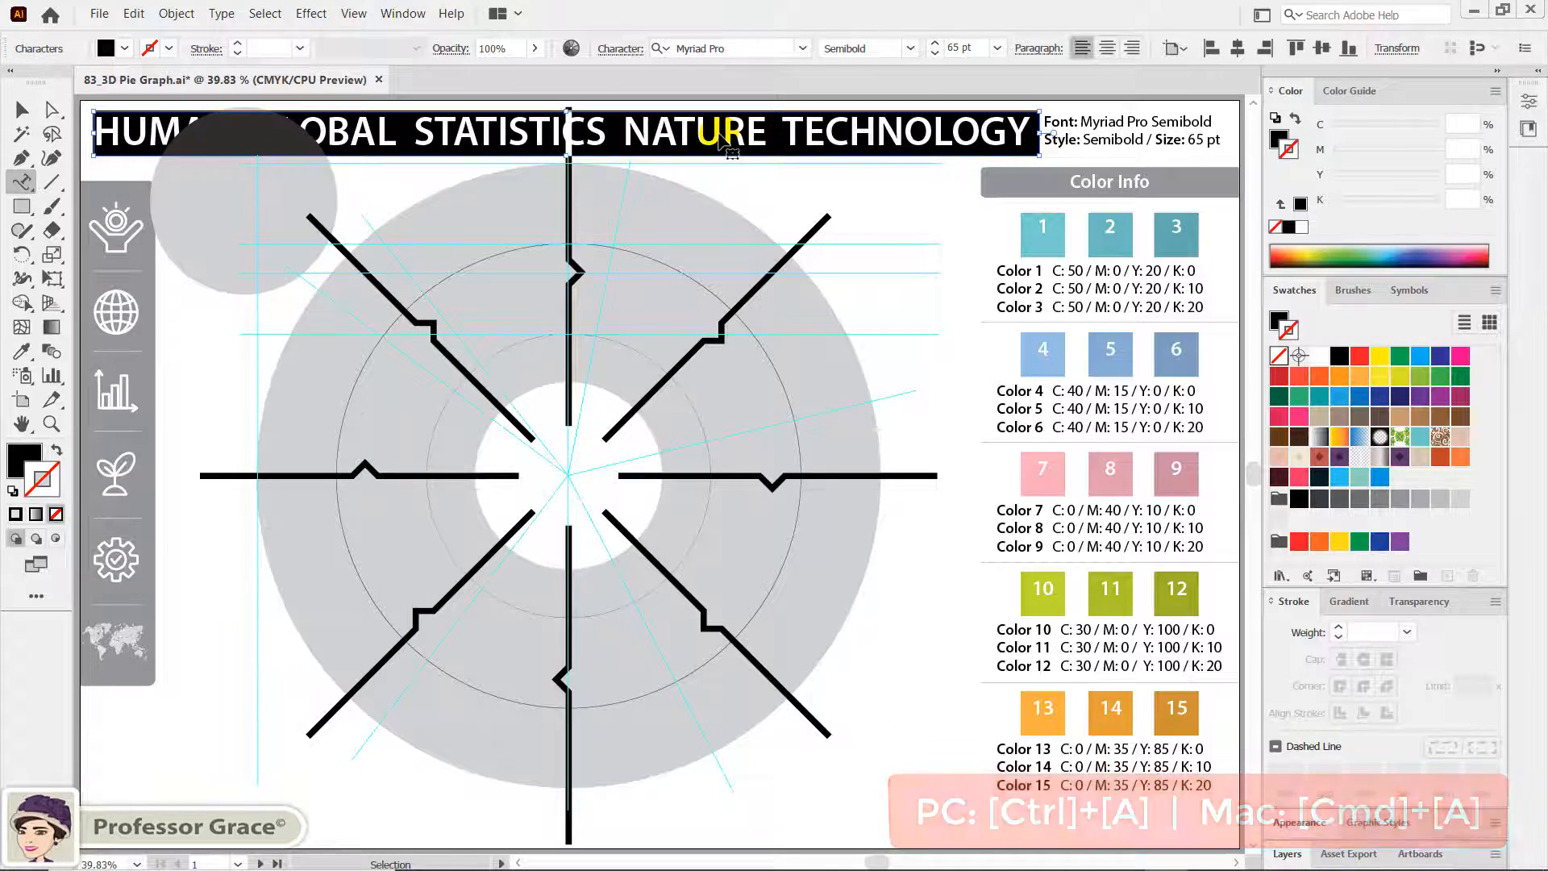
key("ctrl+x")
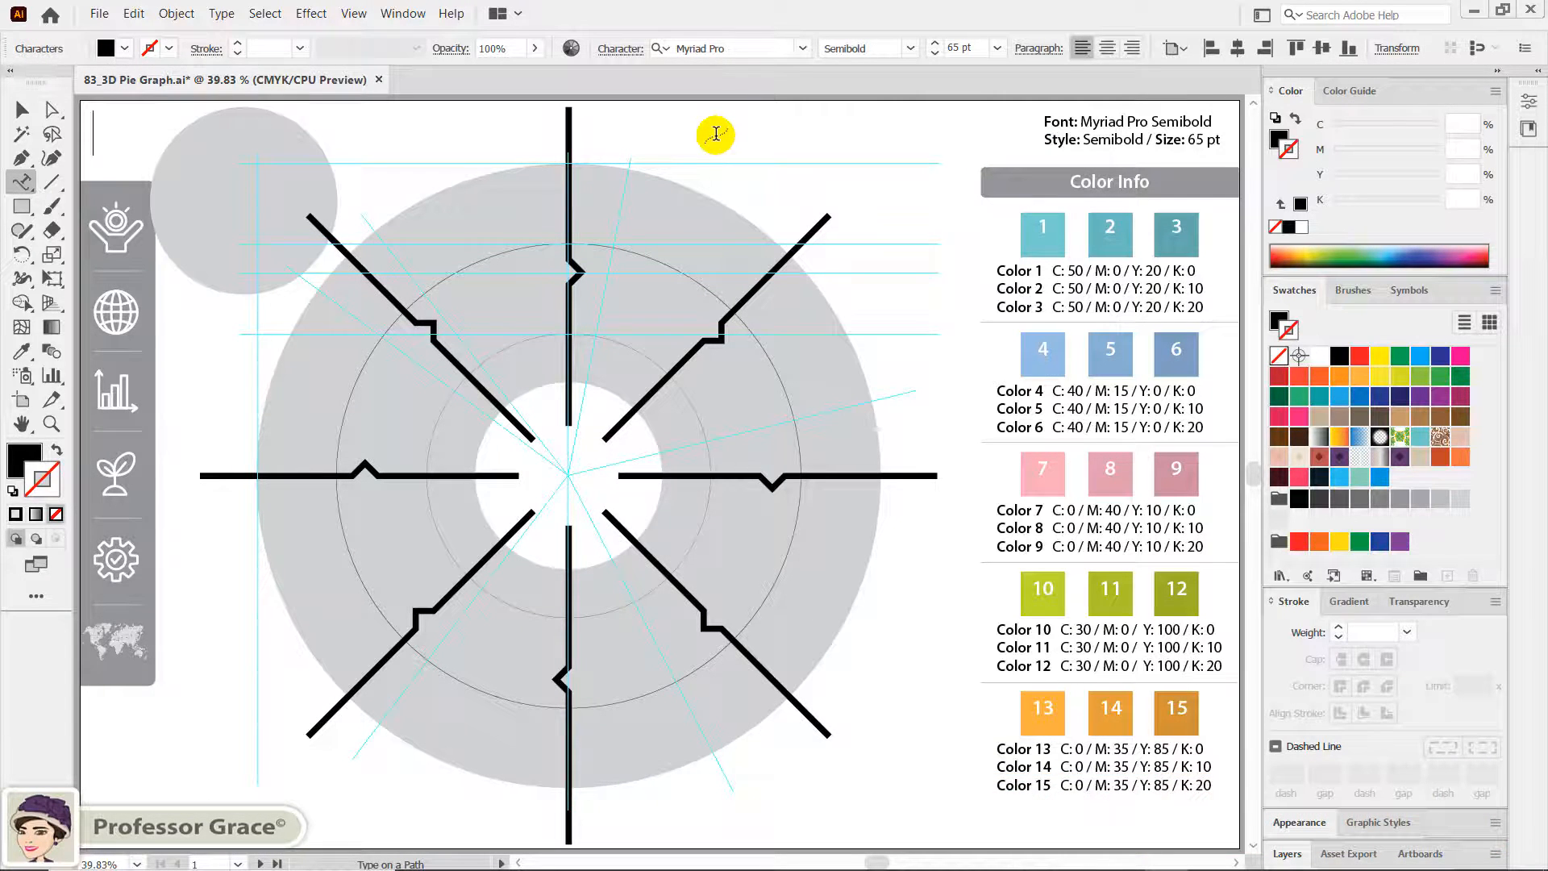
key("ctrl")
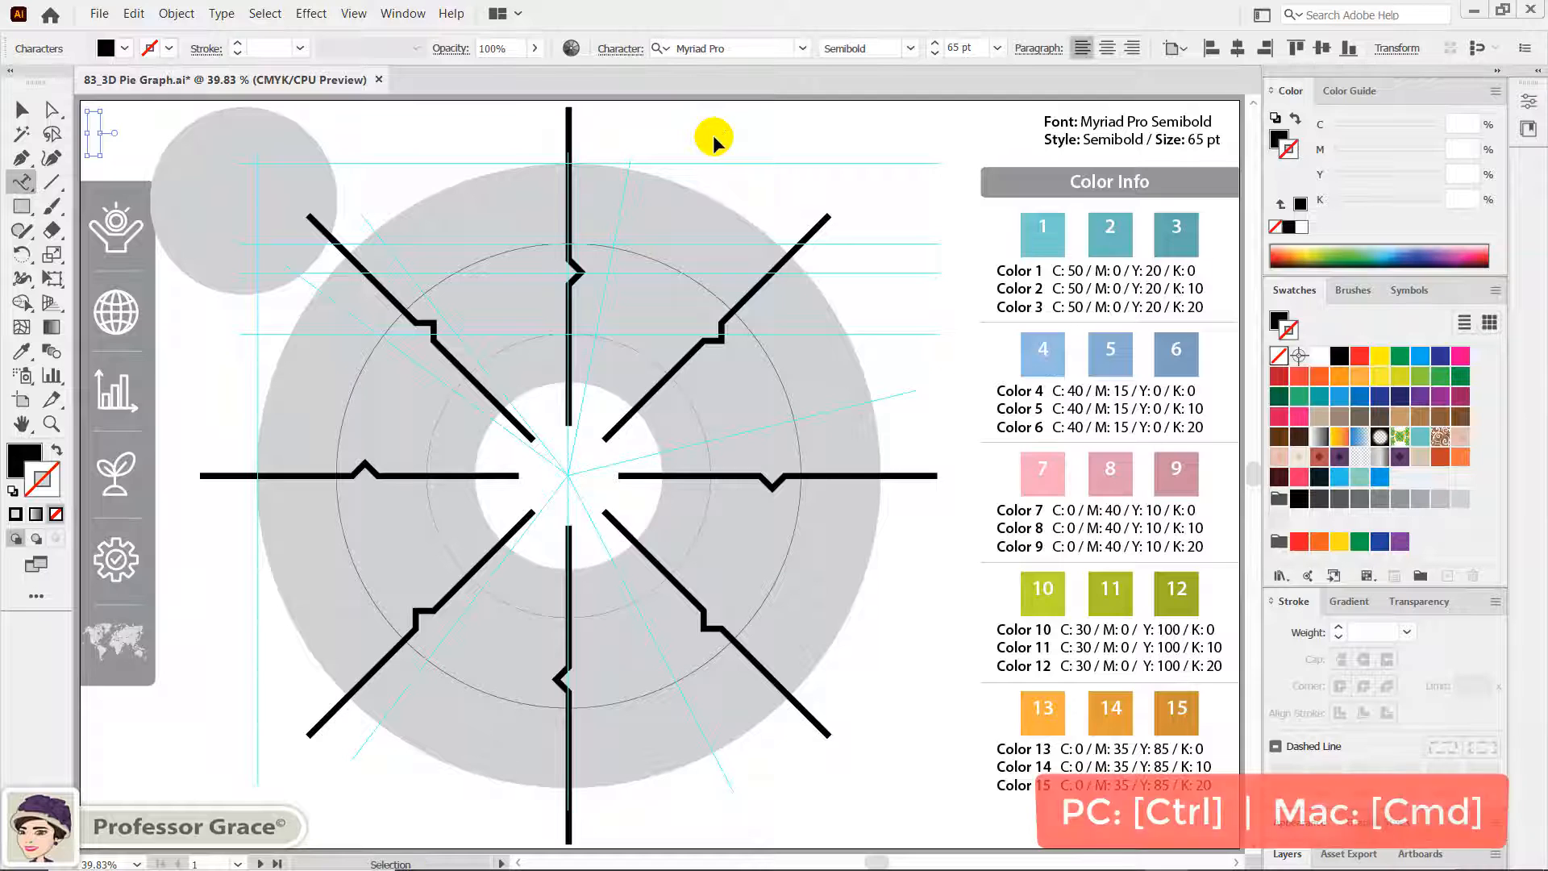
left_click(713, 139, "ctrl")
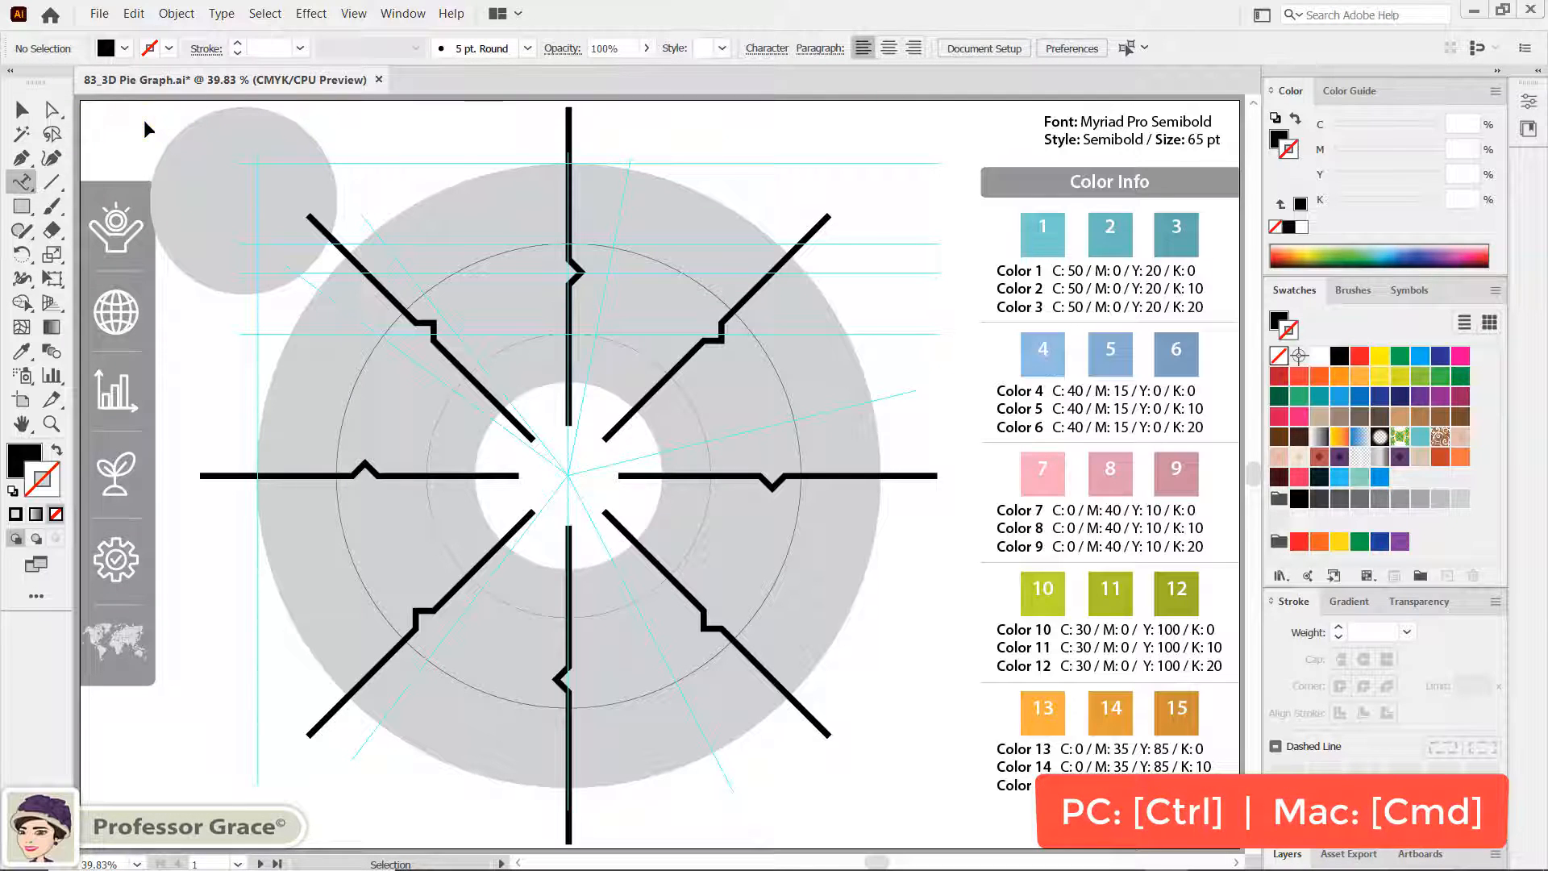
Delete the leftover empty heading text object and the note listing the font, style and size
left_click_drag(100, 159, 92, 141)
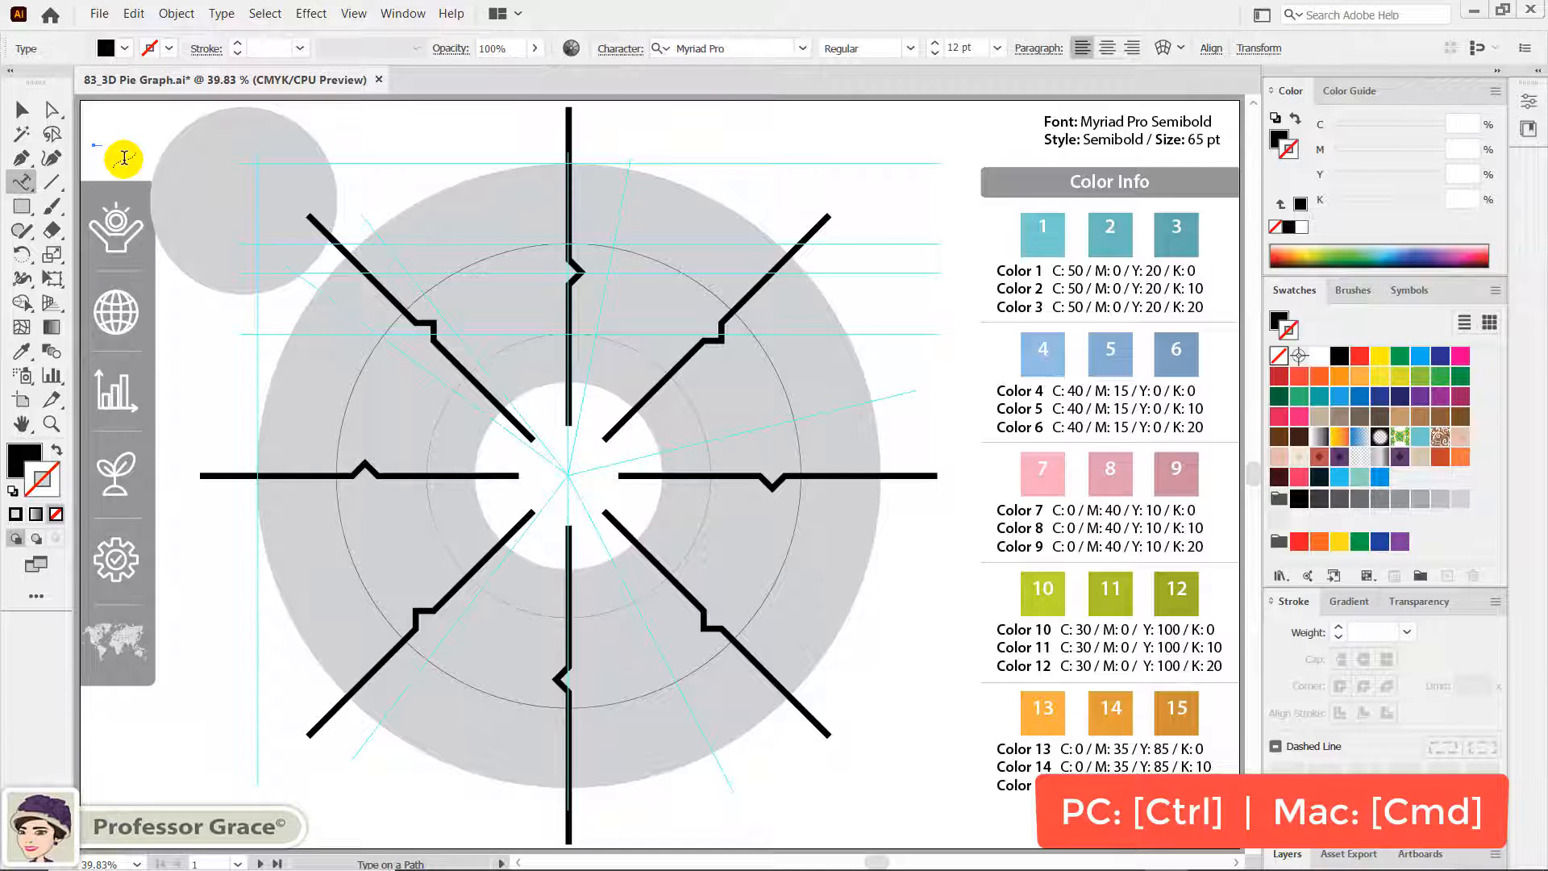
key("Delete")
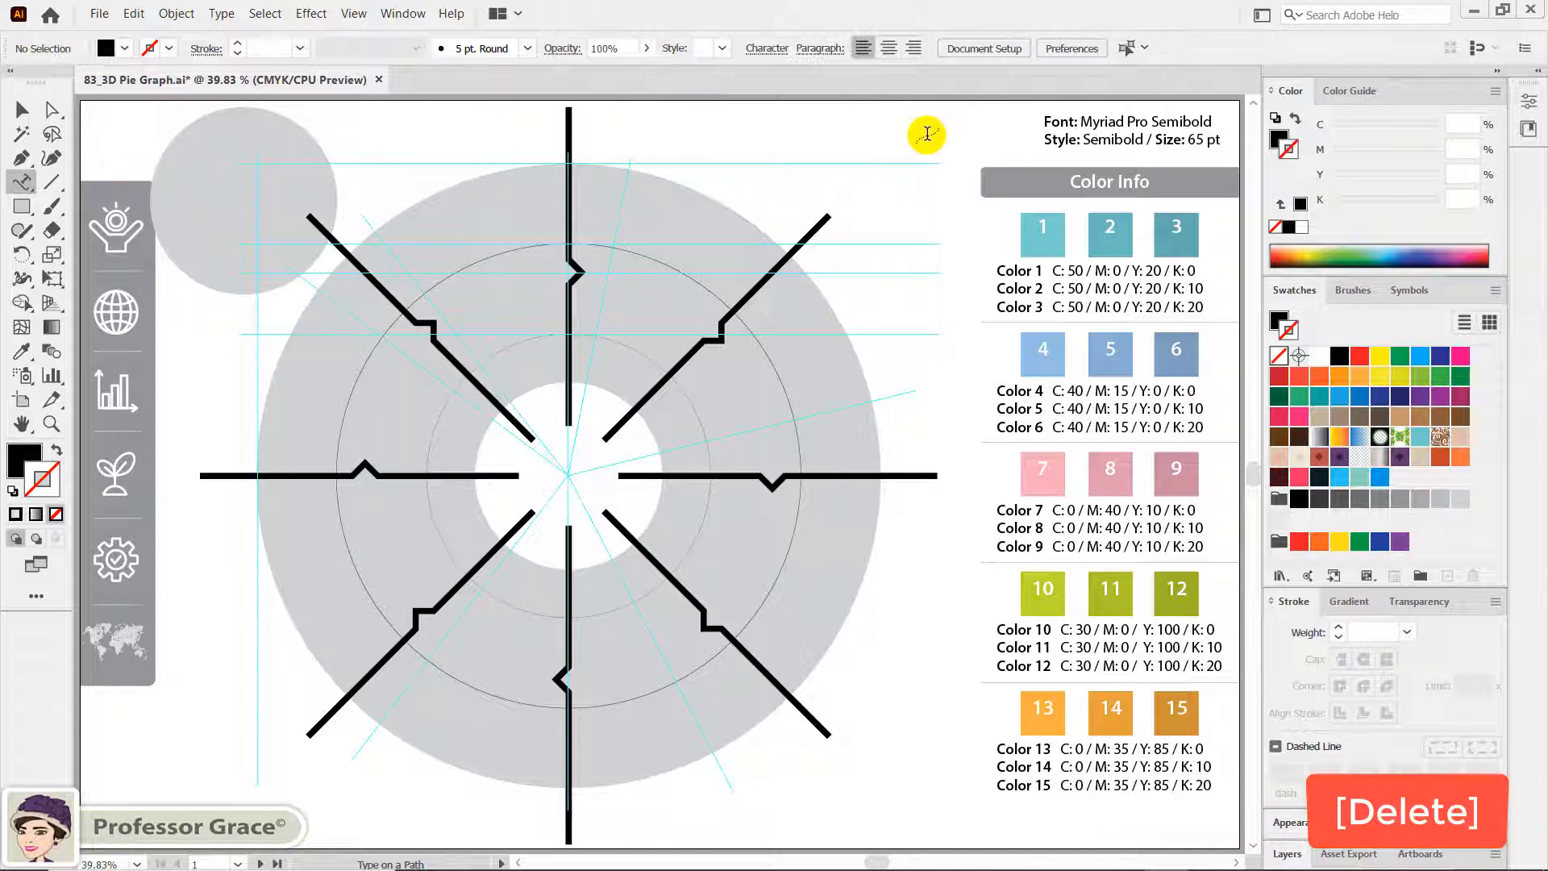
left_click(1114, 138, "ctrl")
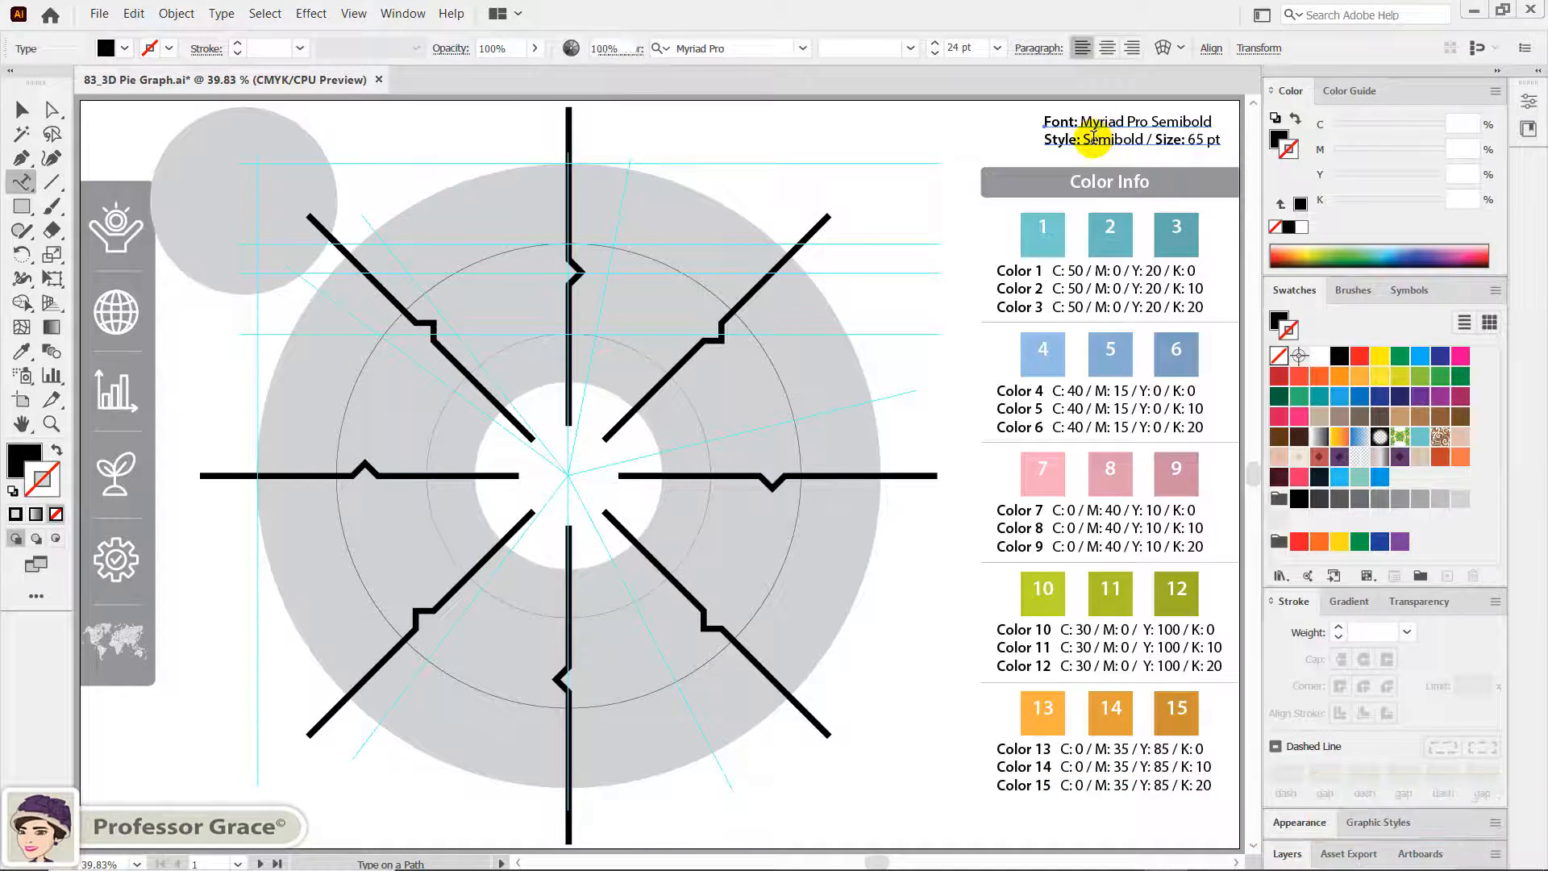
key("Delete")
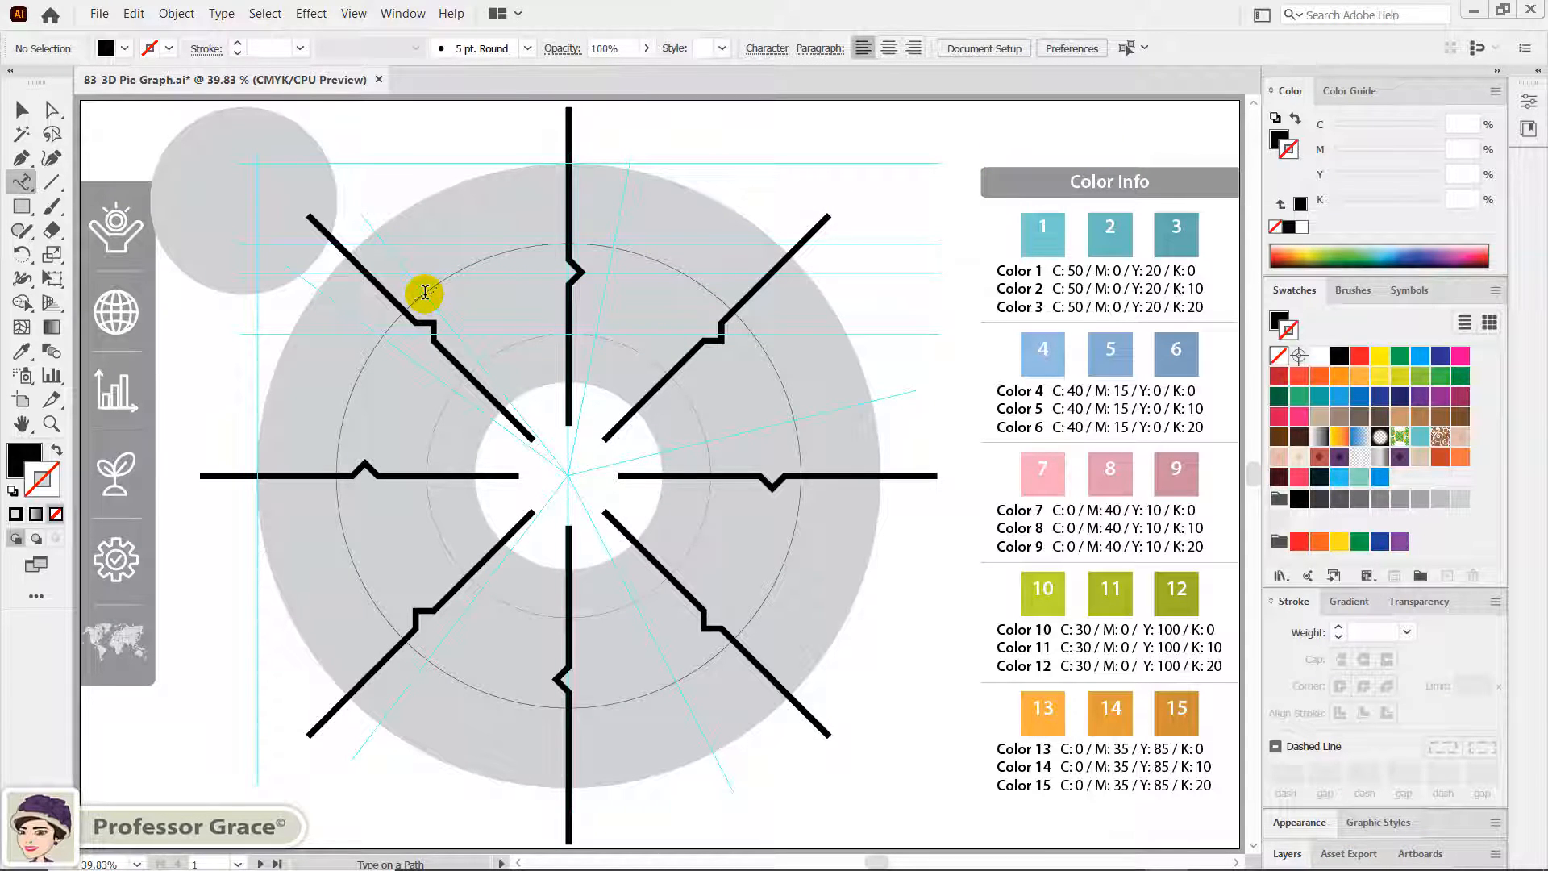
Paste the cut heading words as type along the larger outlined circle, starting beside the ring's upper-left dividing line
left_click(424, 292)
key("ctrl+v")
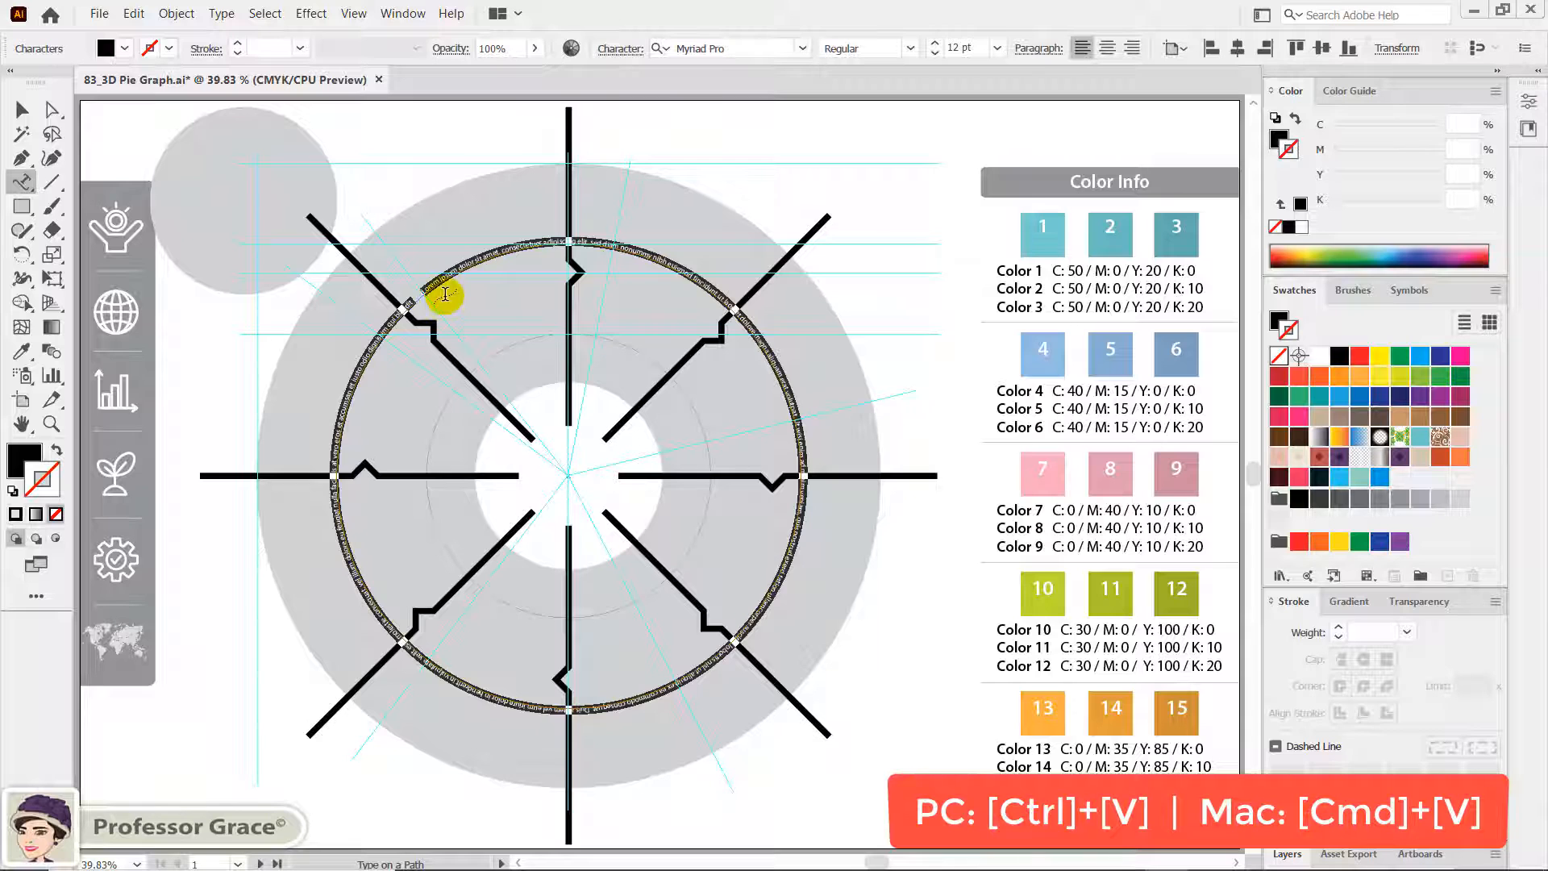
key("ctrl+v")
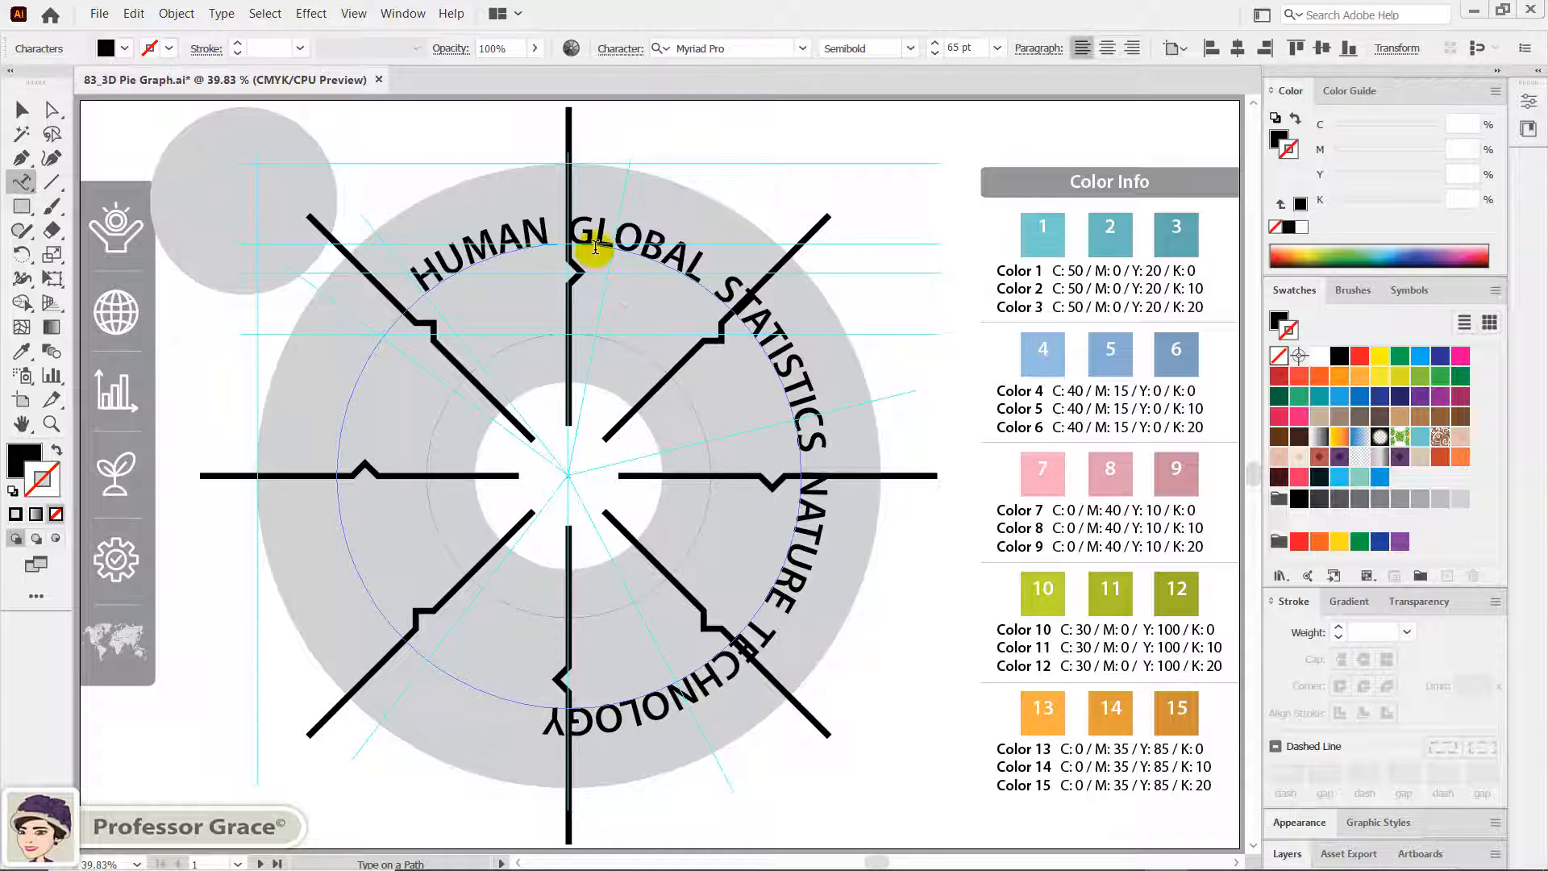
Widen the gap between HUMAN and GLOBAL with extra spaces, and copy that run of spaces
left_click(572, 233)
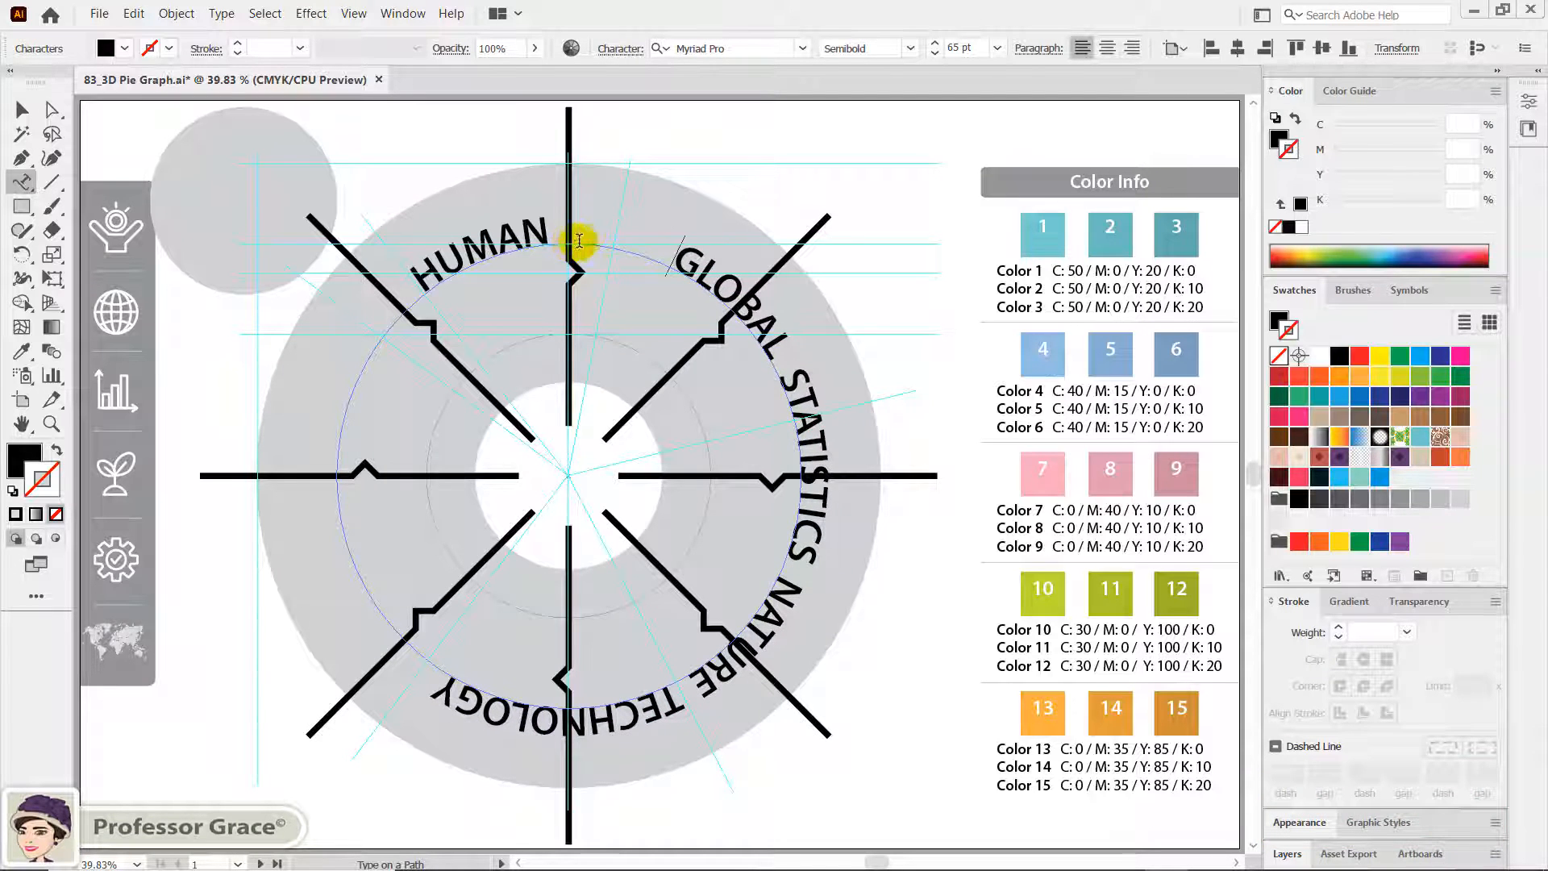
left_click_drag(674, 261, 549, 236)
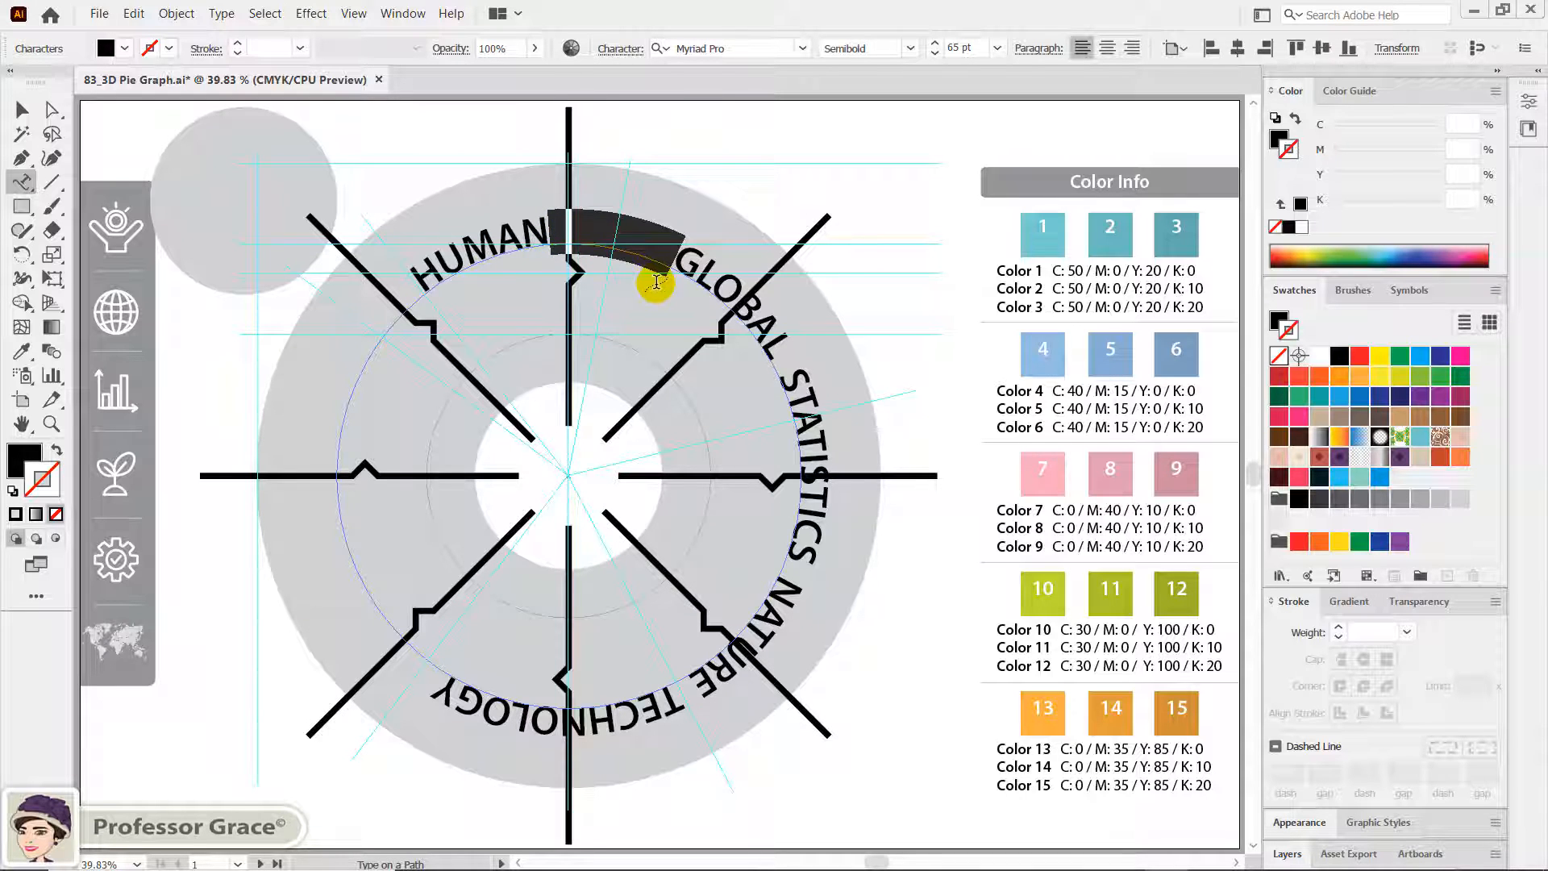
key("ctrl+c")
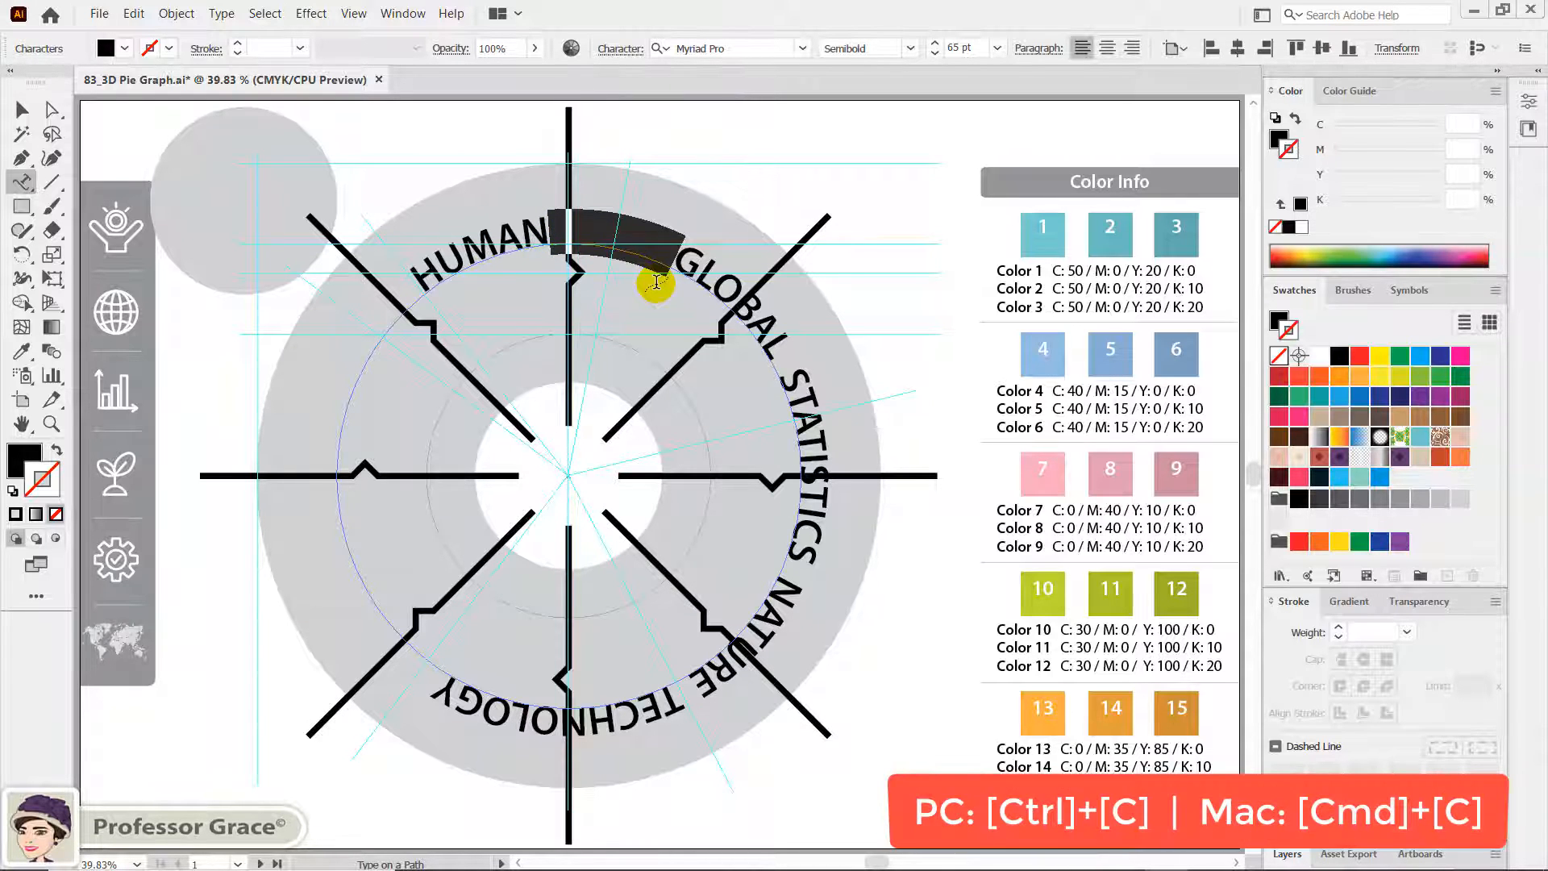
key("ctrl+c")
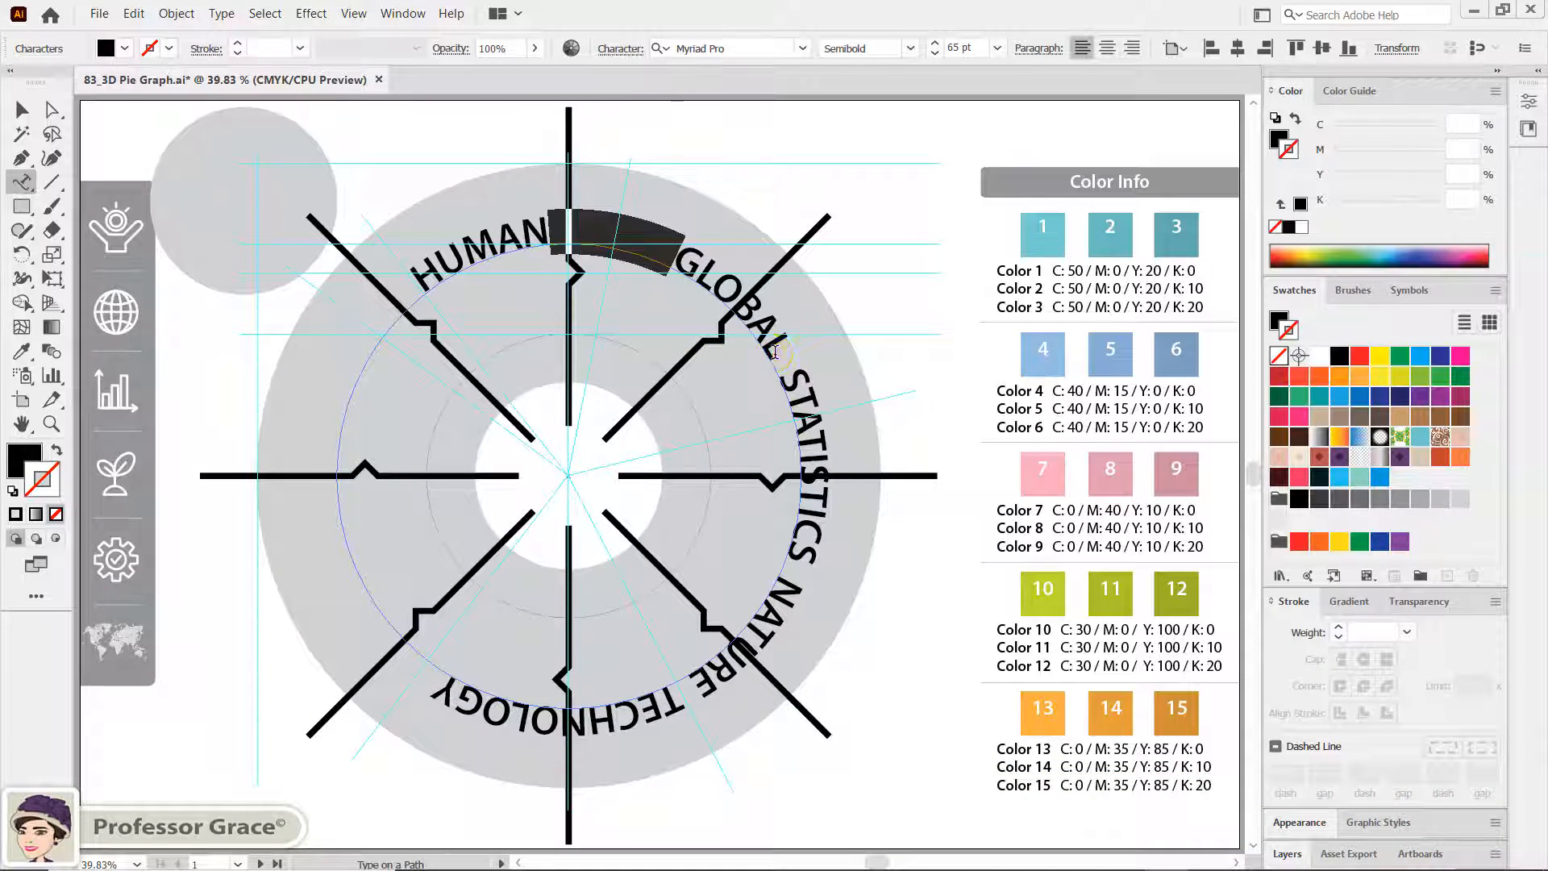
Replace the gaps before STATISTICS, NATURE and TECHNOLOGY with the copied run of spaces, and finish editing the circular text
left_click_drag(772, 355, 800, 377)
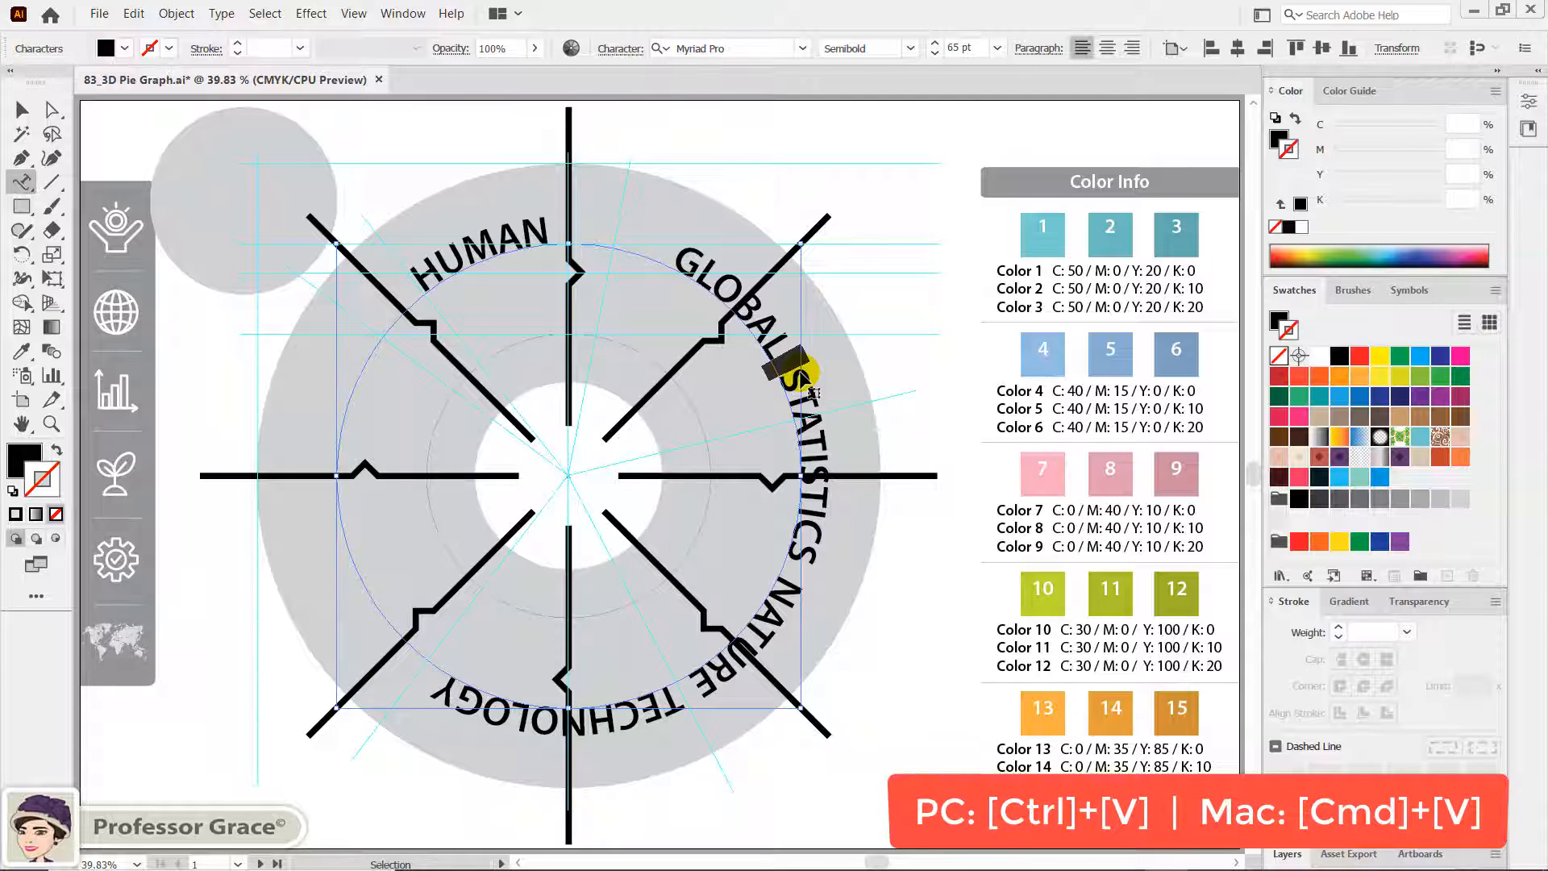
key("ctrl+v")
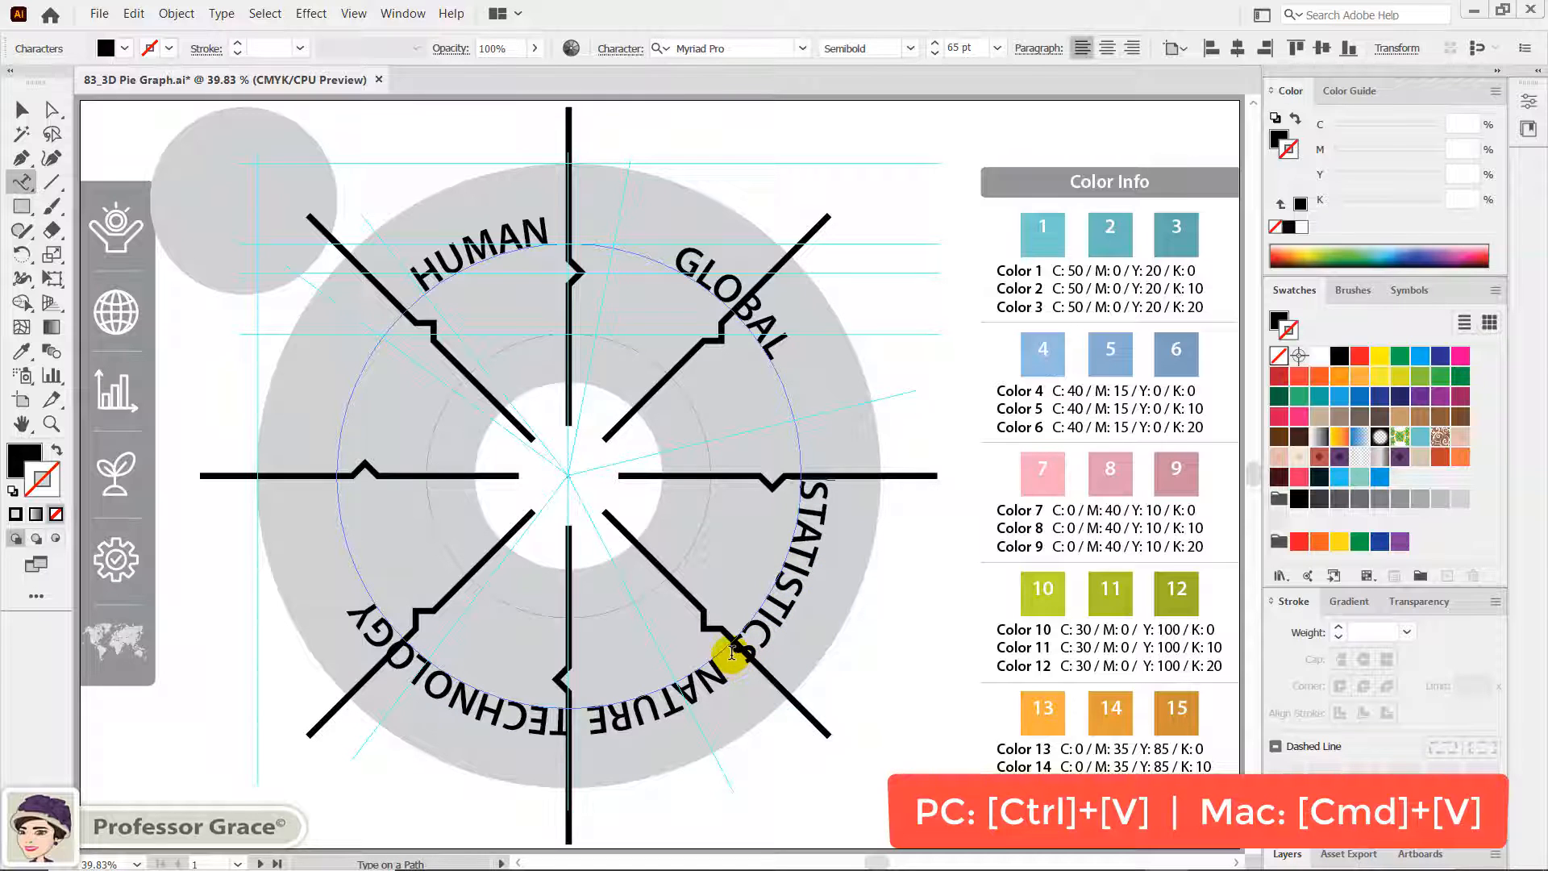
left_click_drag(731, 653, 722, 664)
key("ctrl+v")
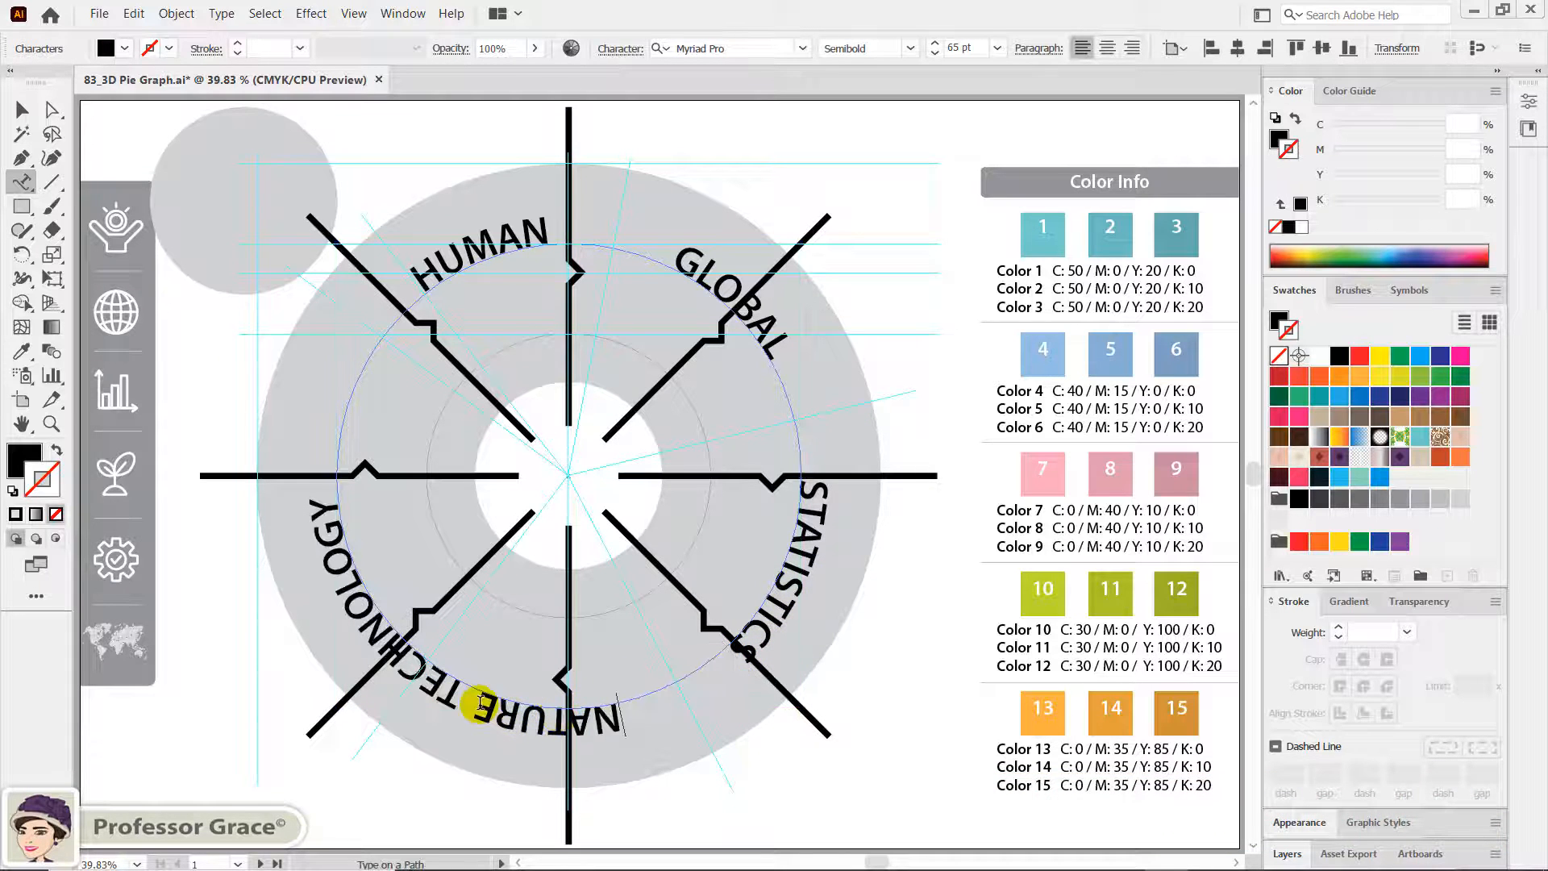
left_click_drag(473, 700, 457, 683)
key("ctrl+v")
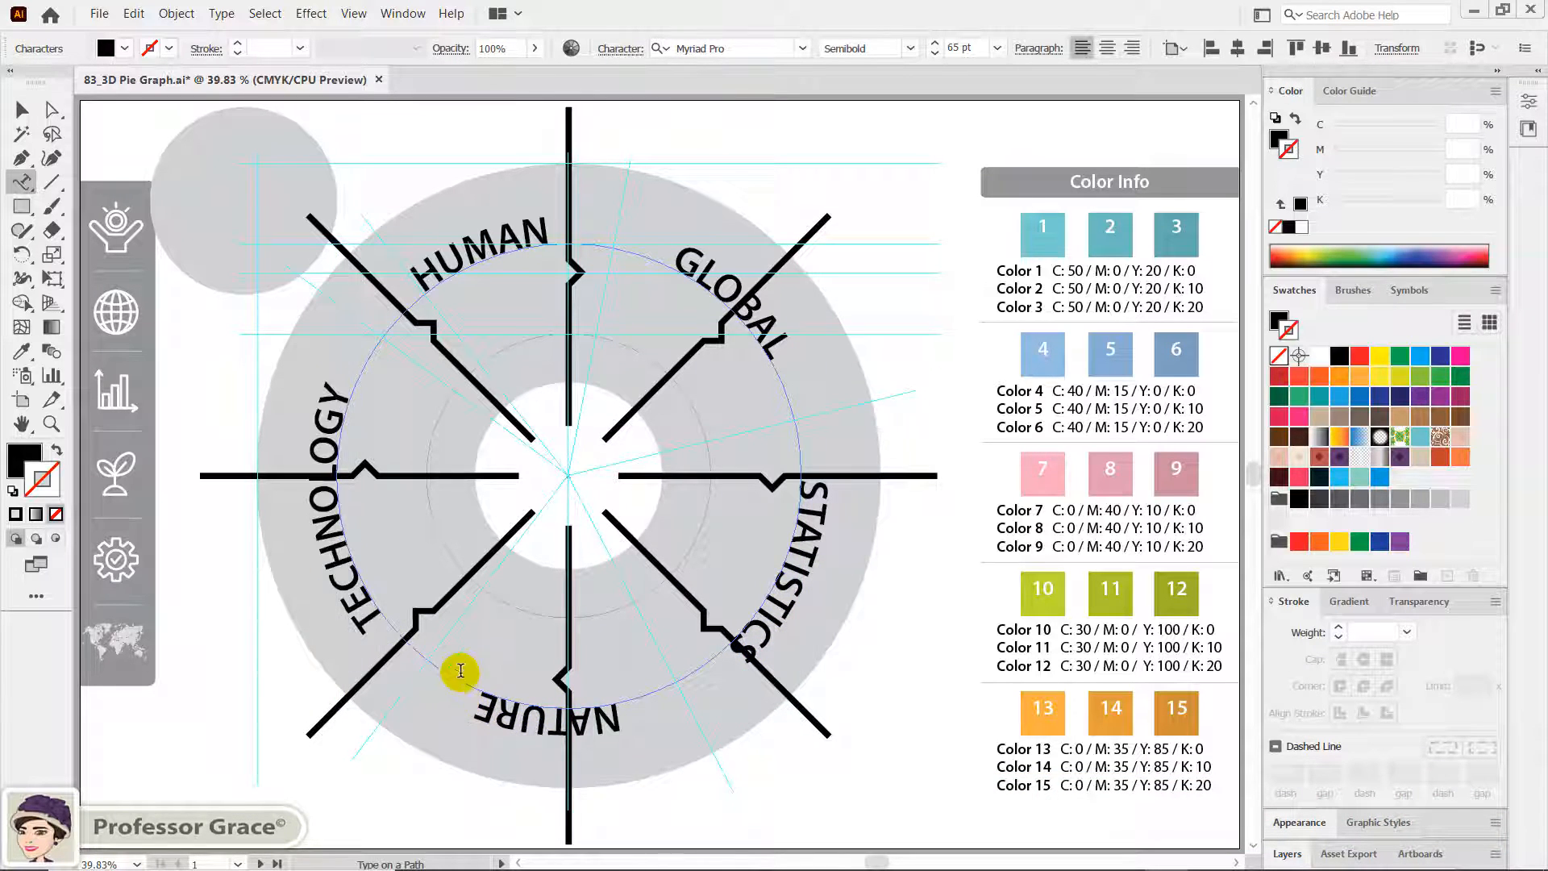
left_click(22, 121)
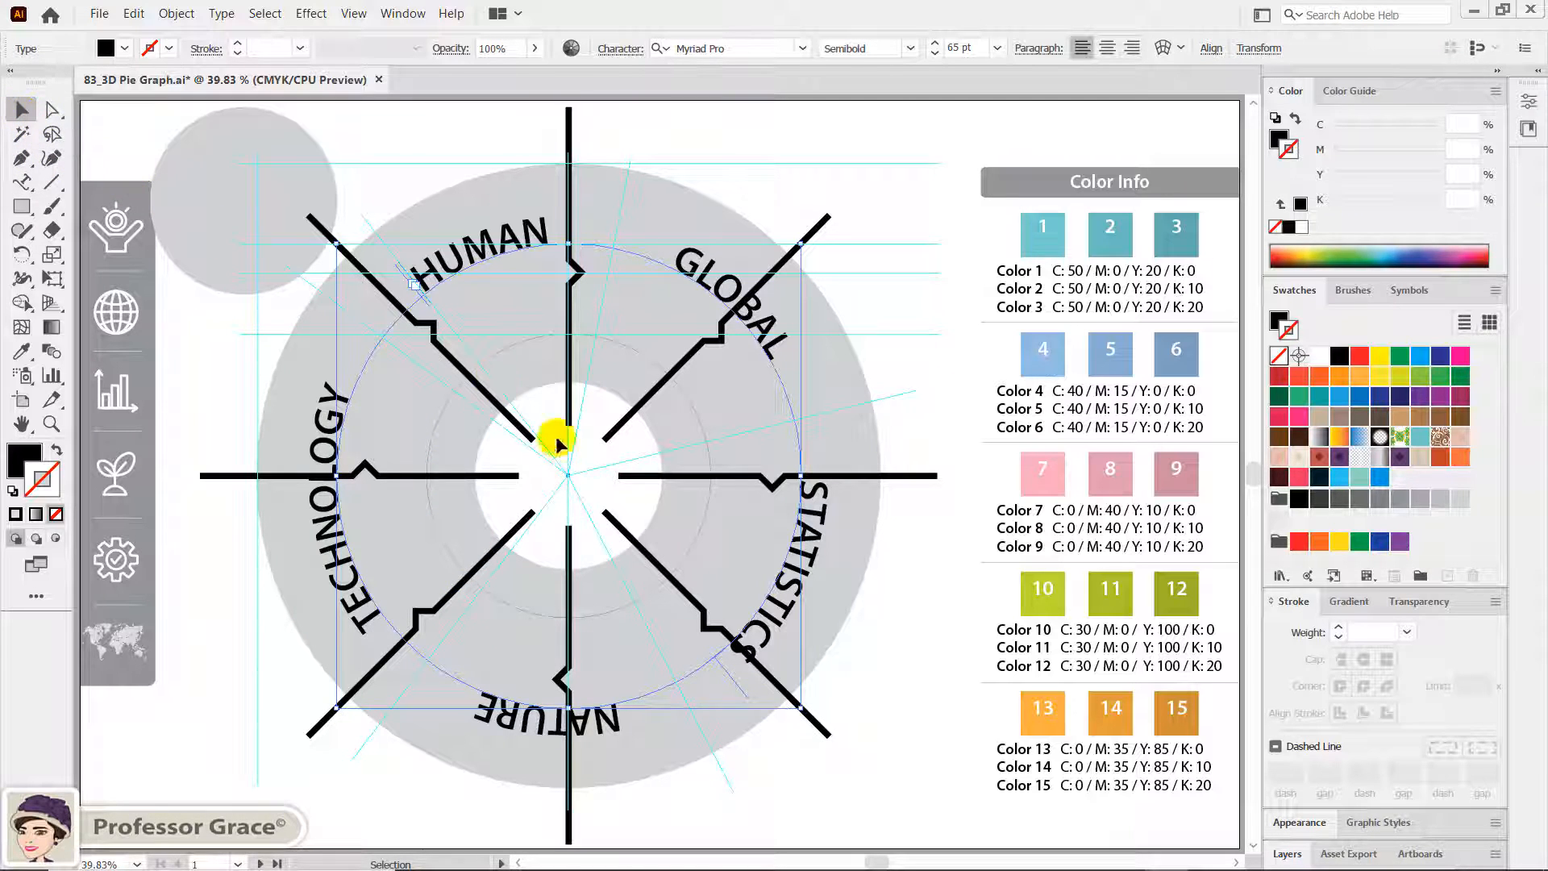
Fill the circular category text with white and deselect it
key("x")
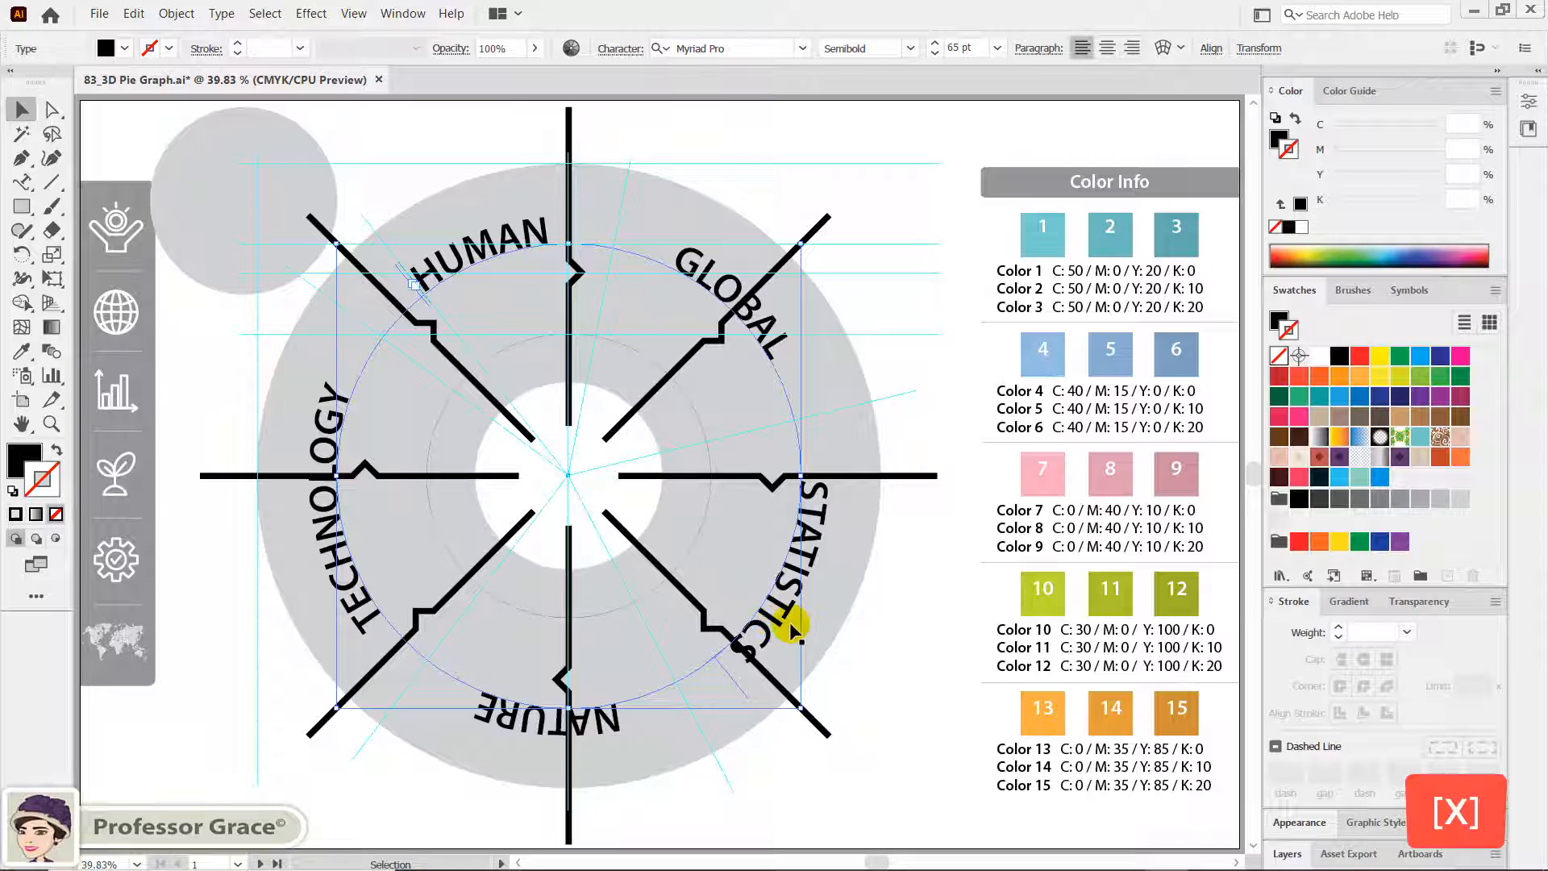
key("x")
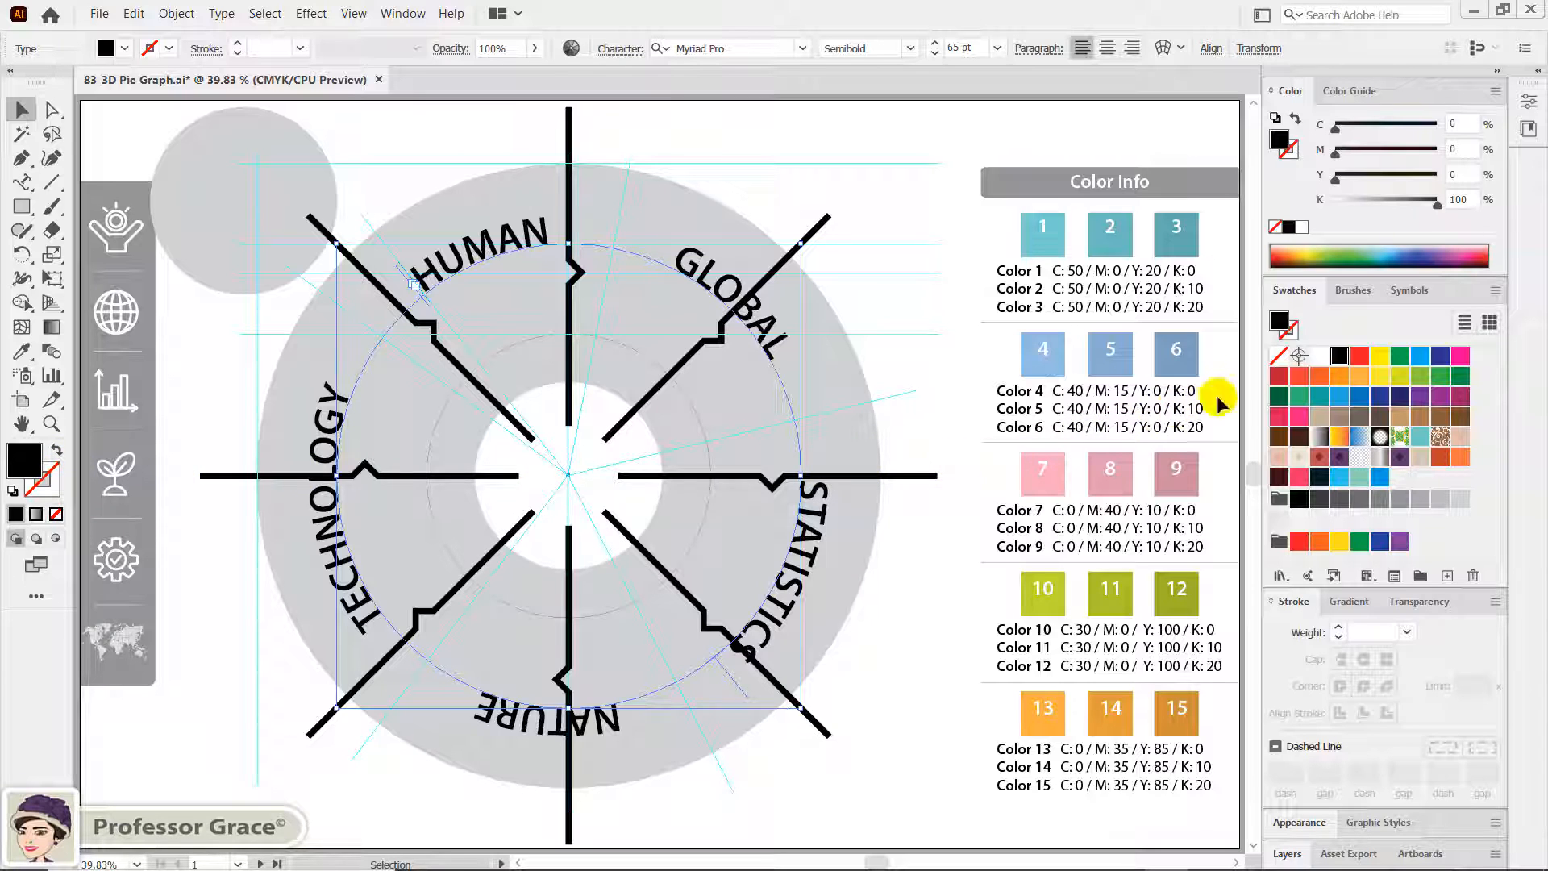
left_click(1320, 356)
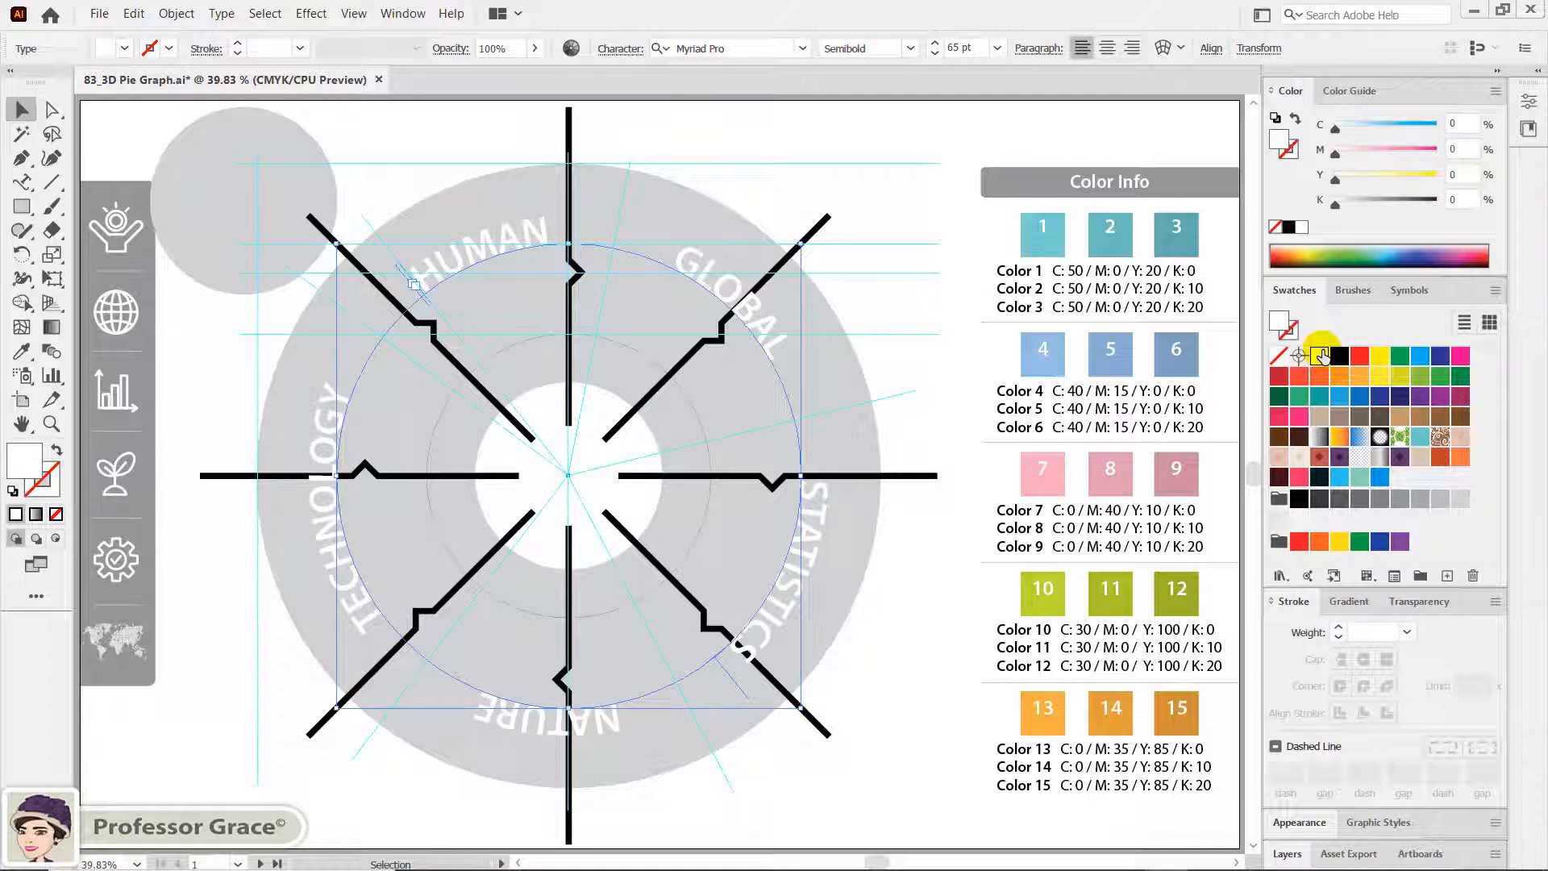
left_click(916, 554)
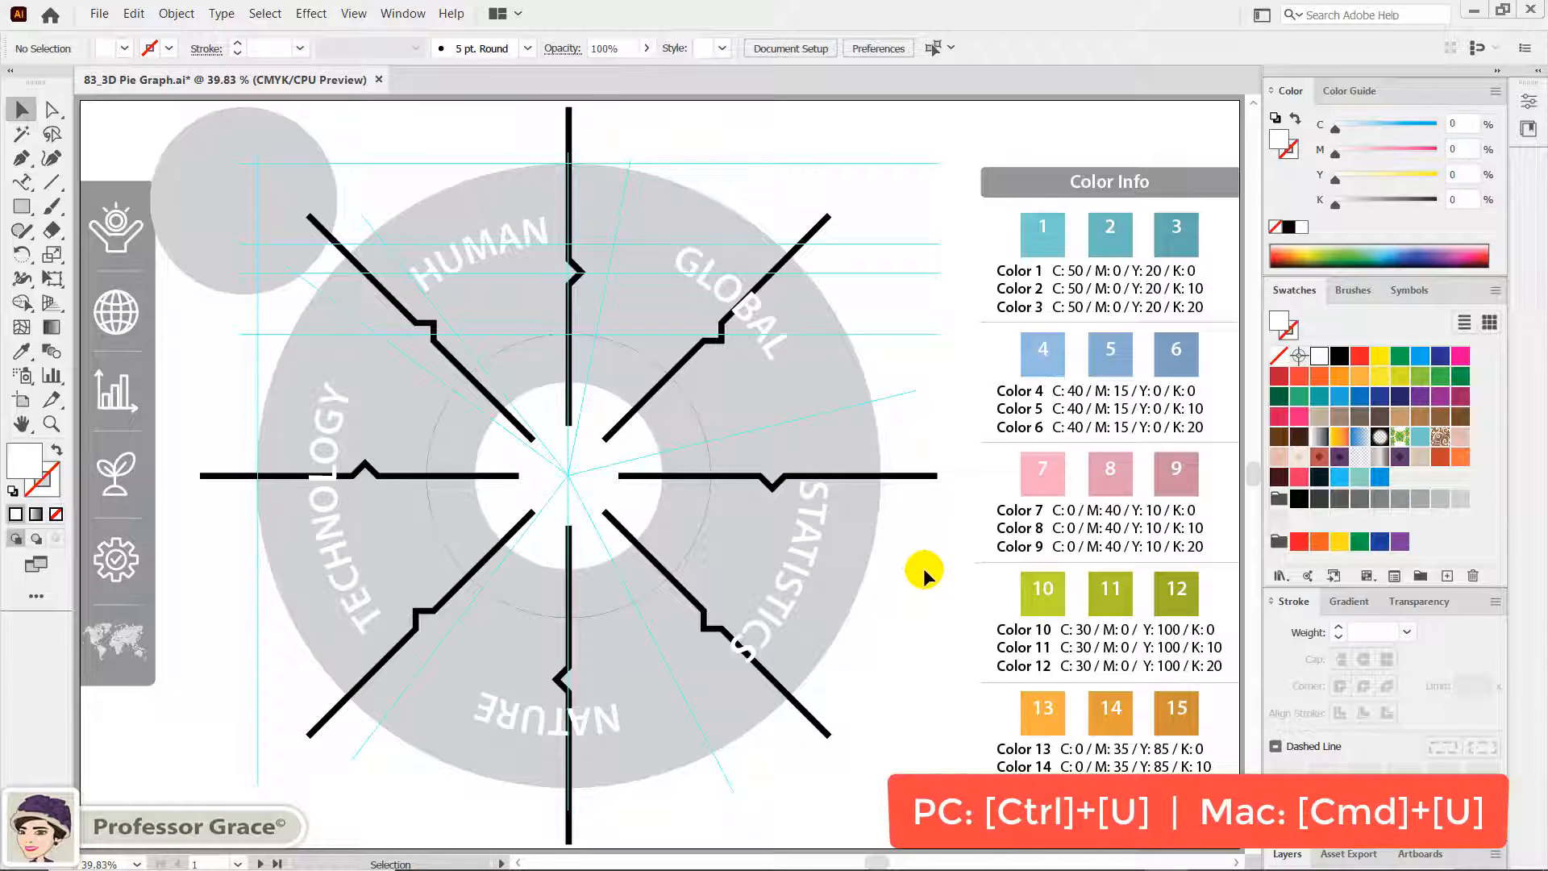
Toggle Smart Guides, view the artwork as outlines, and rotate the upper-left notched divider counterclockwise about the ring's centre onto the neighbouring guide
key("ctrl+u")
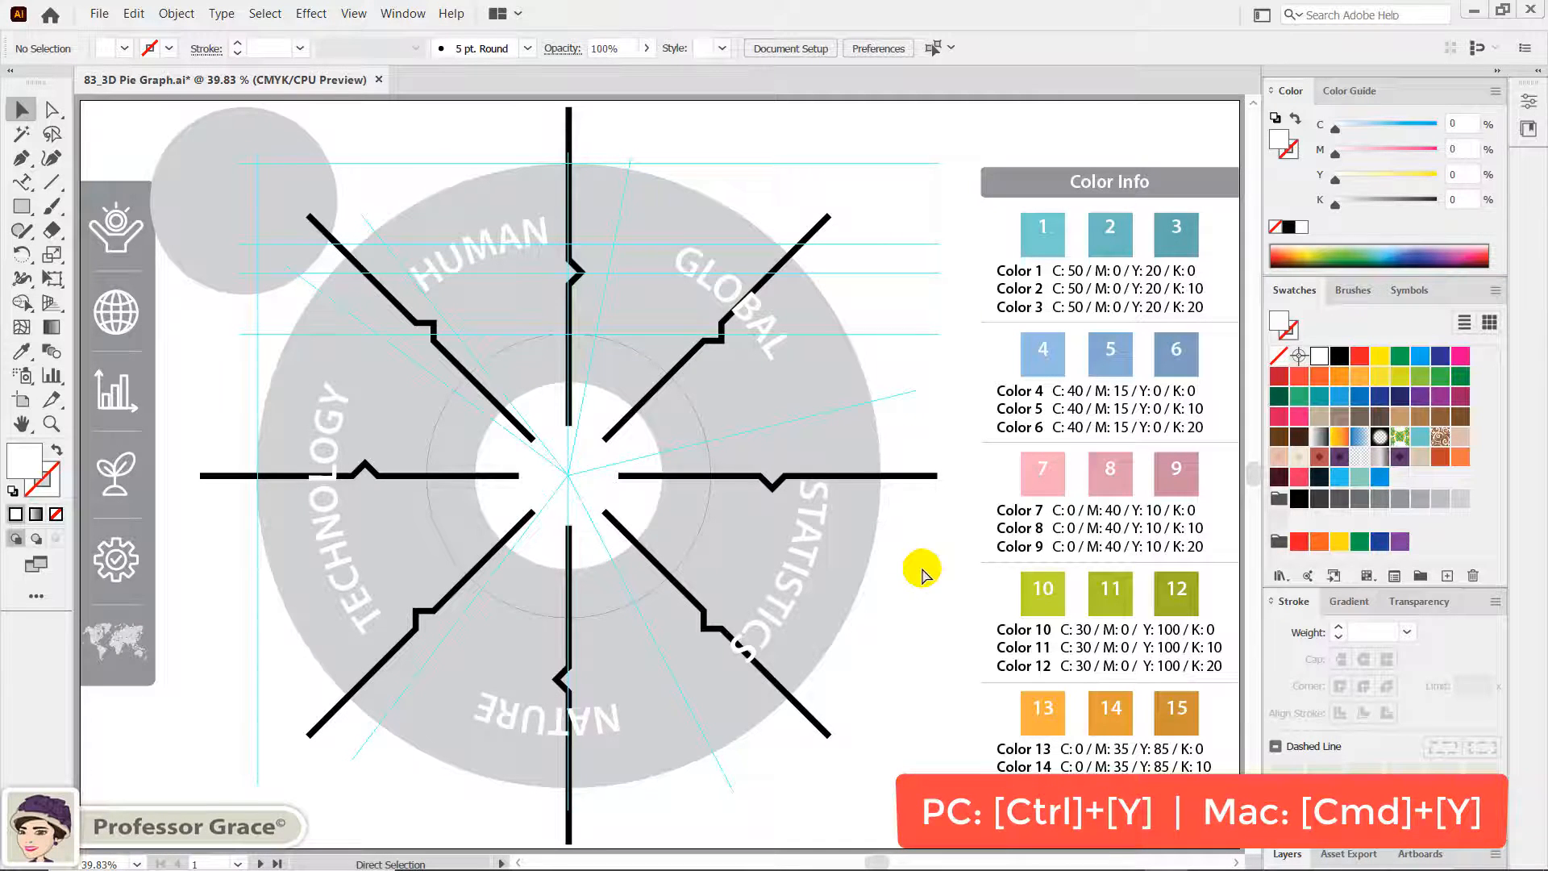
key("ctrl+y")
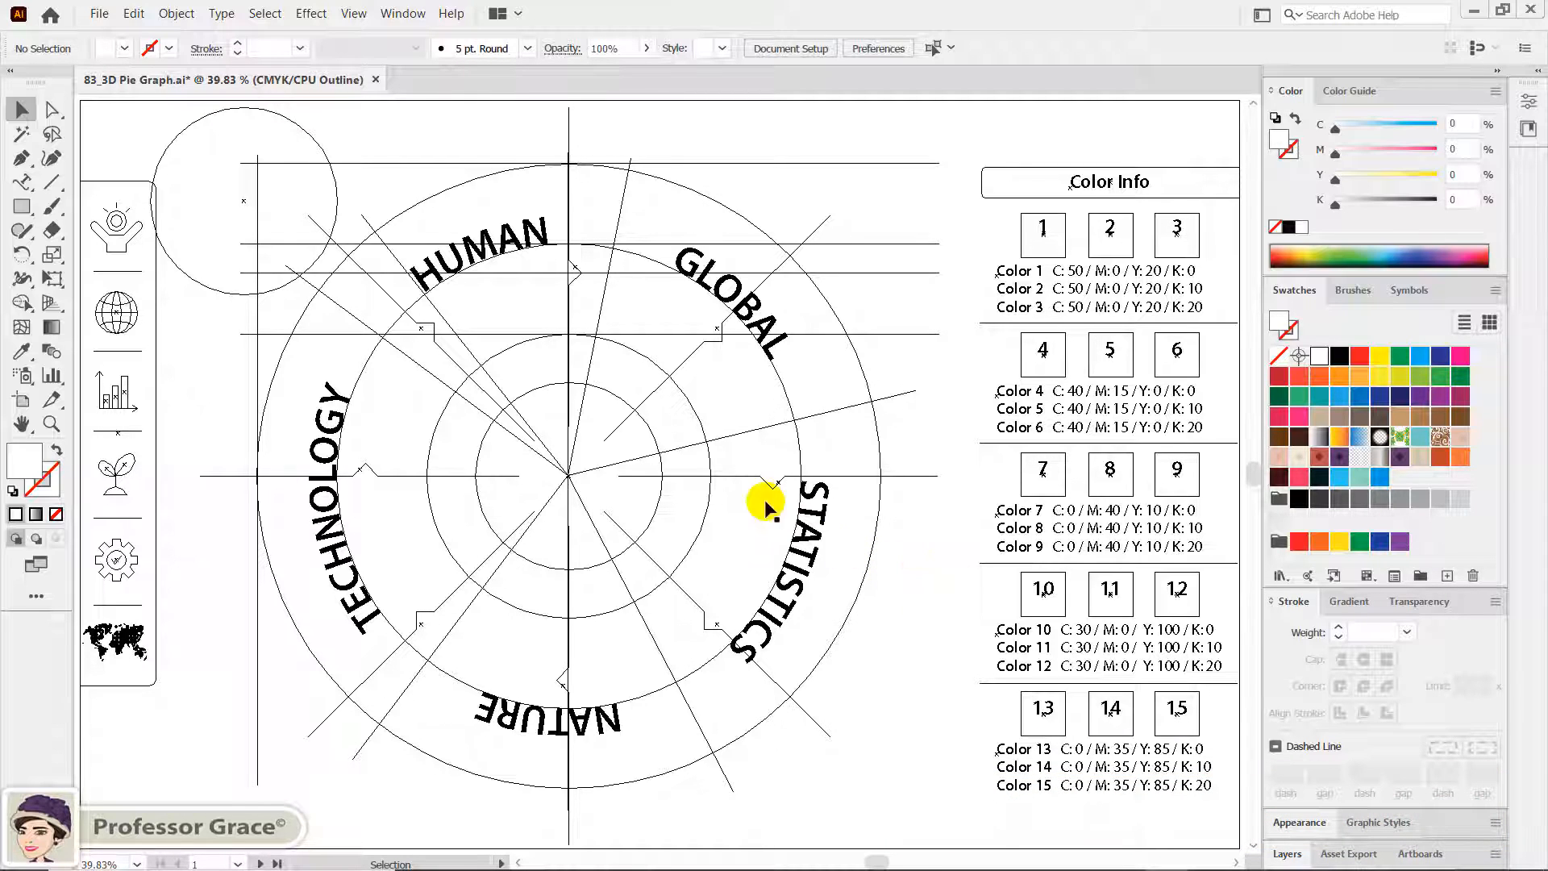
left_click(337, 242)
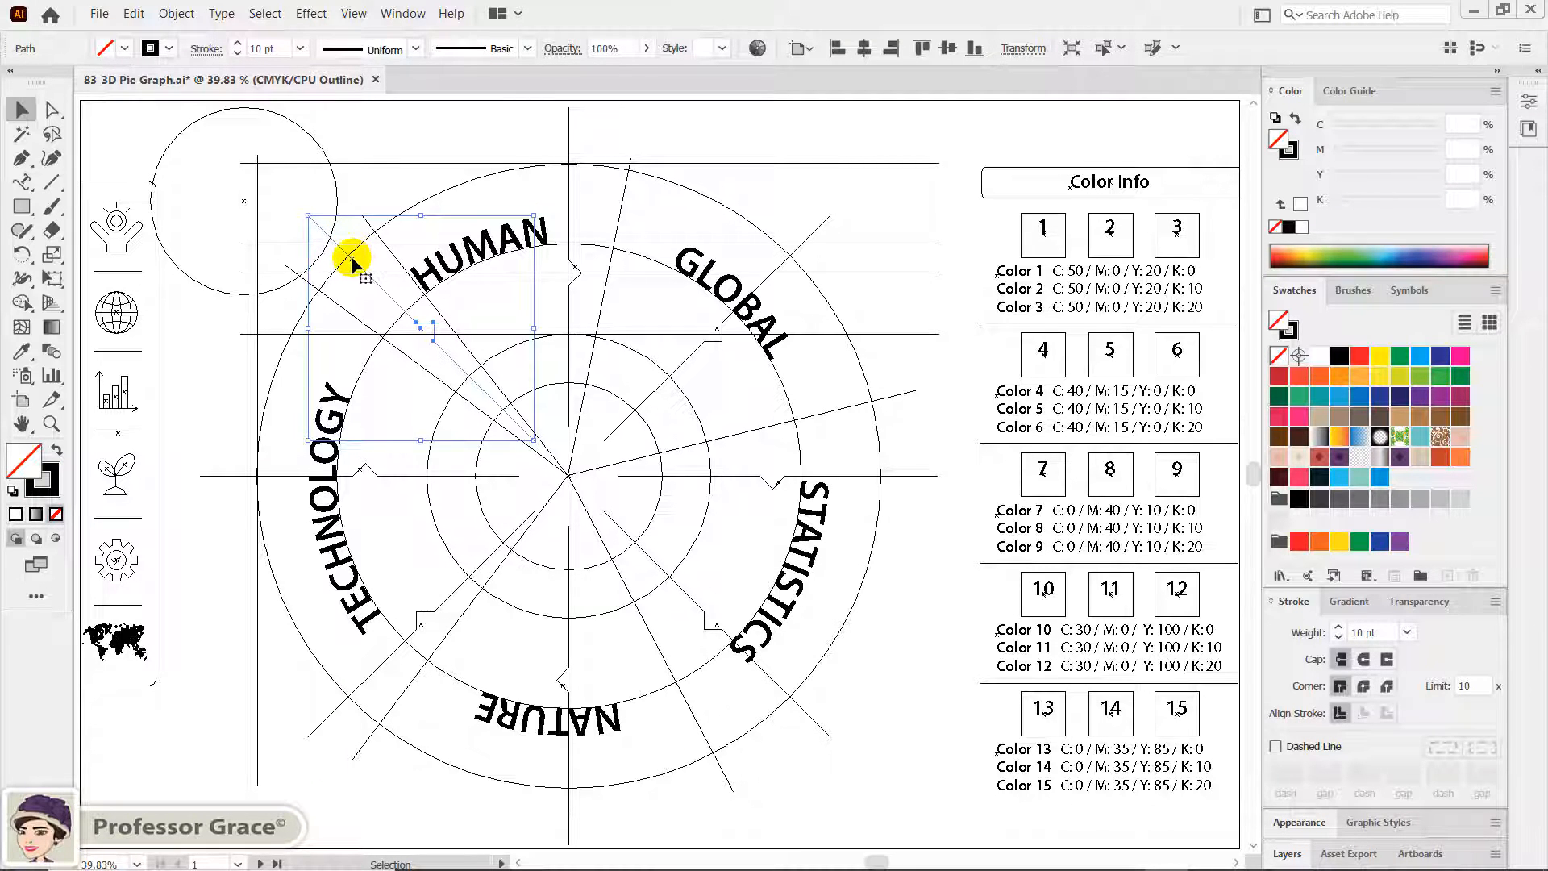
key("r")
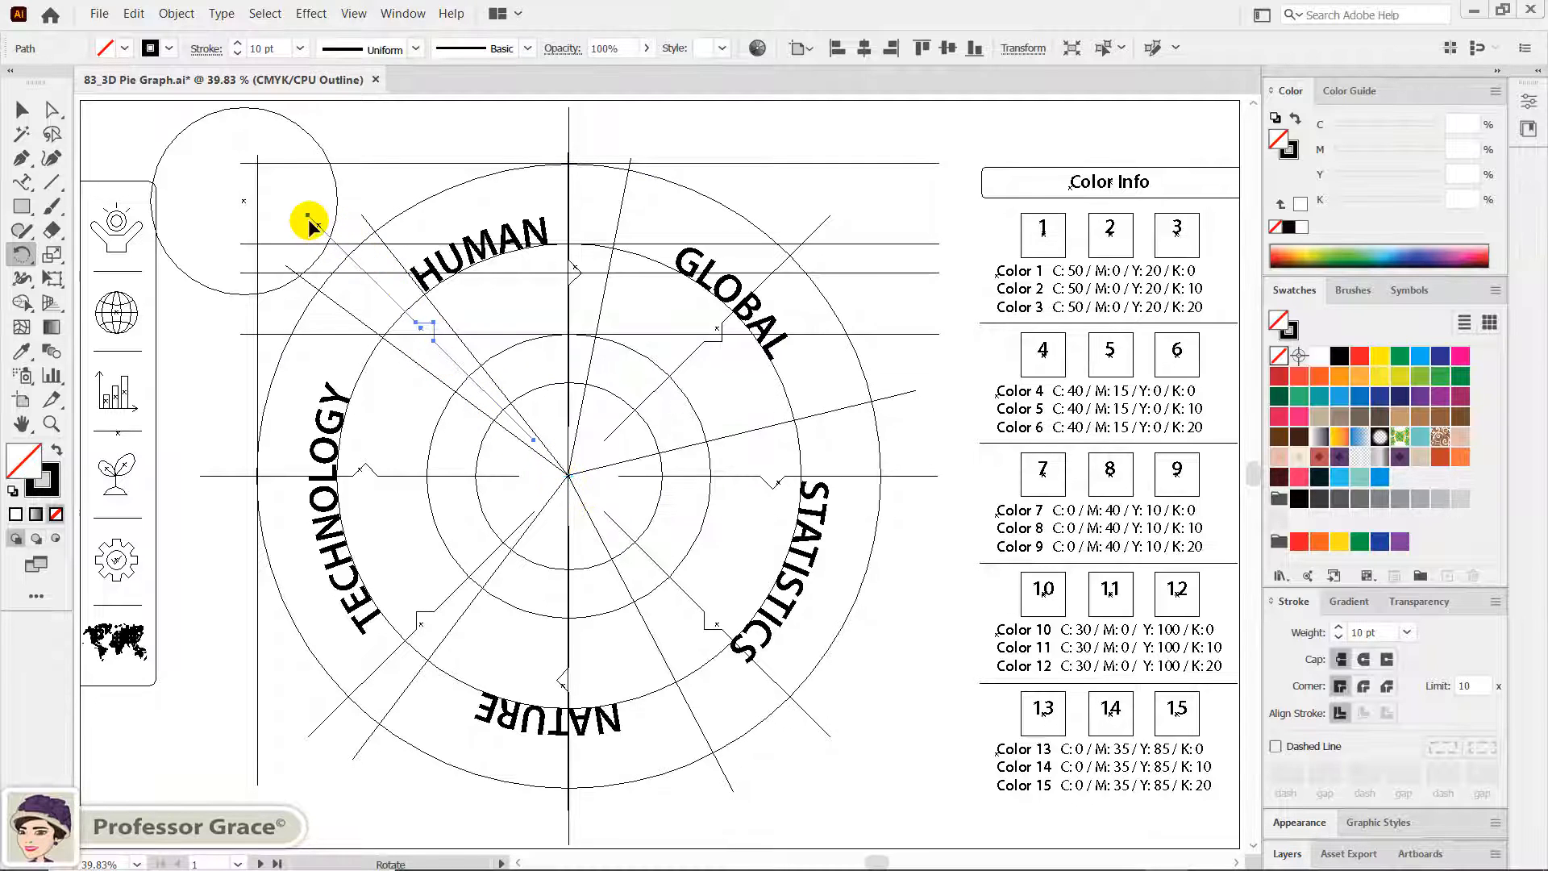
left_click_drag(308, 214, 271, 254)
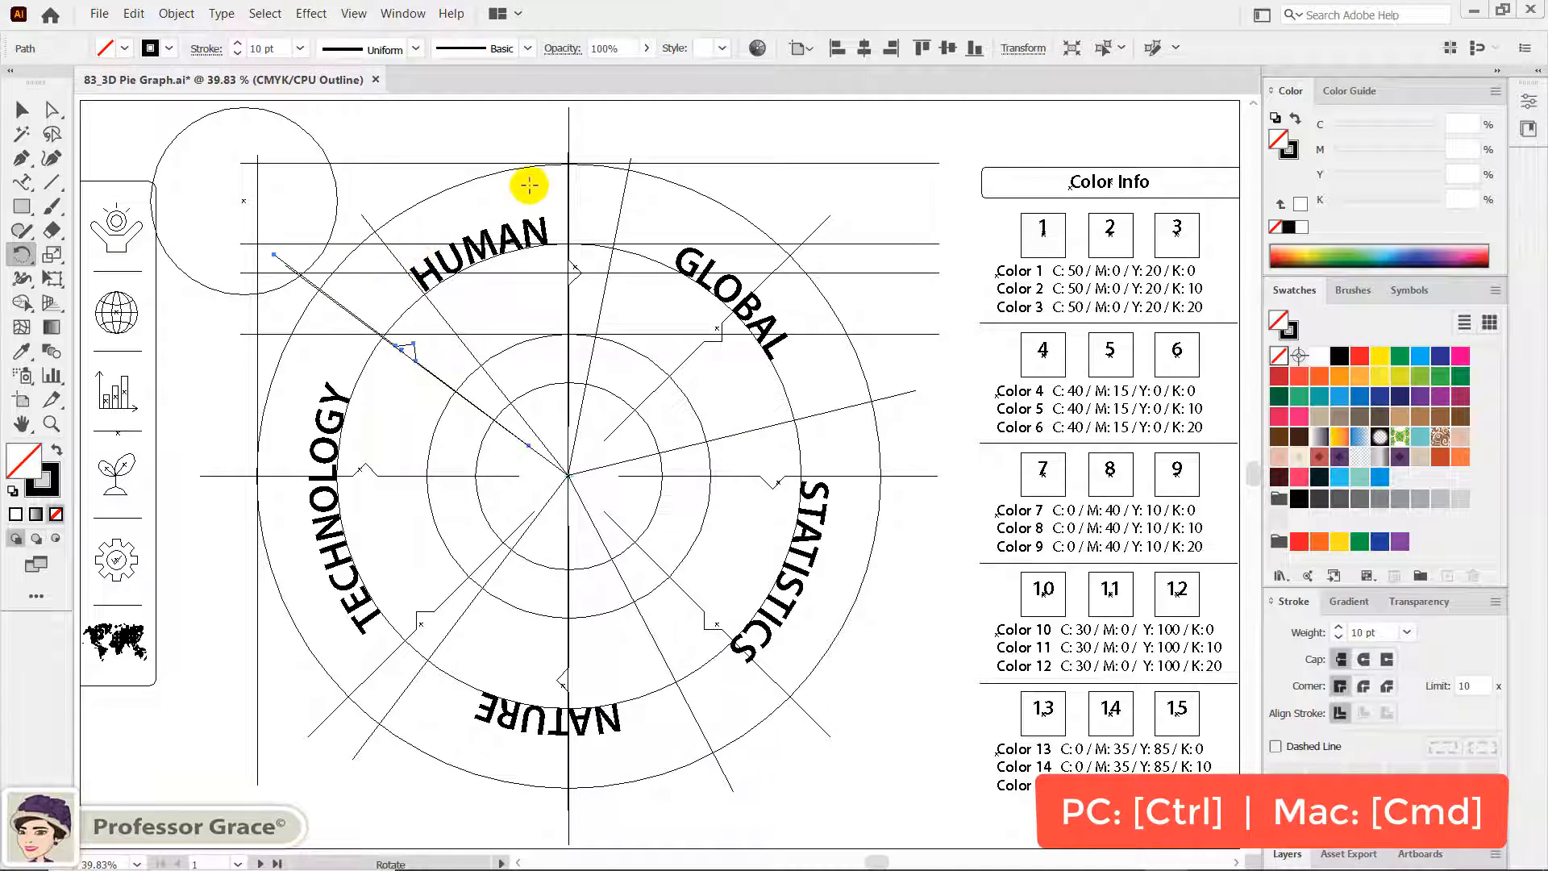
Rotate the top and upper-right notched dividers clockwise about the ring's centre onto the guides on either side of GLOBAL
left_click(582, 125, "ctrl")
left_click_drag(570, 105, 643, 137)
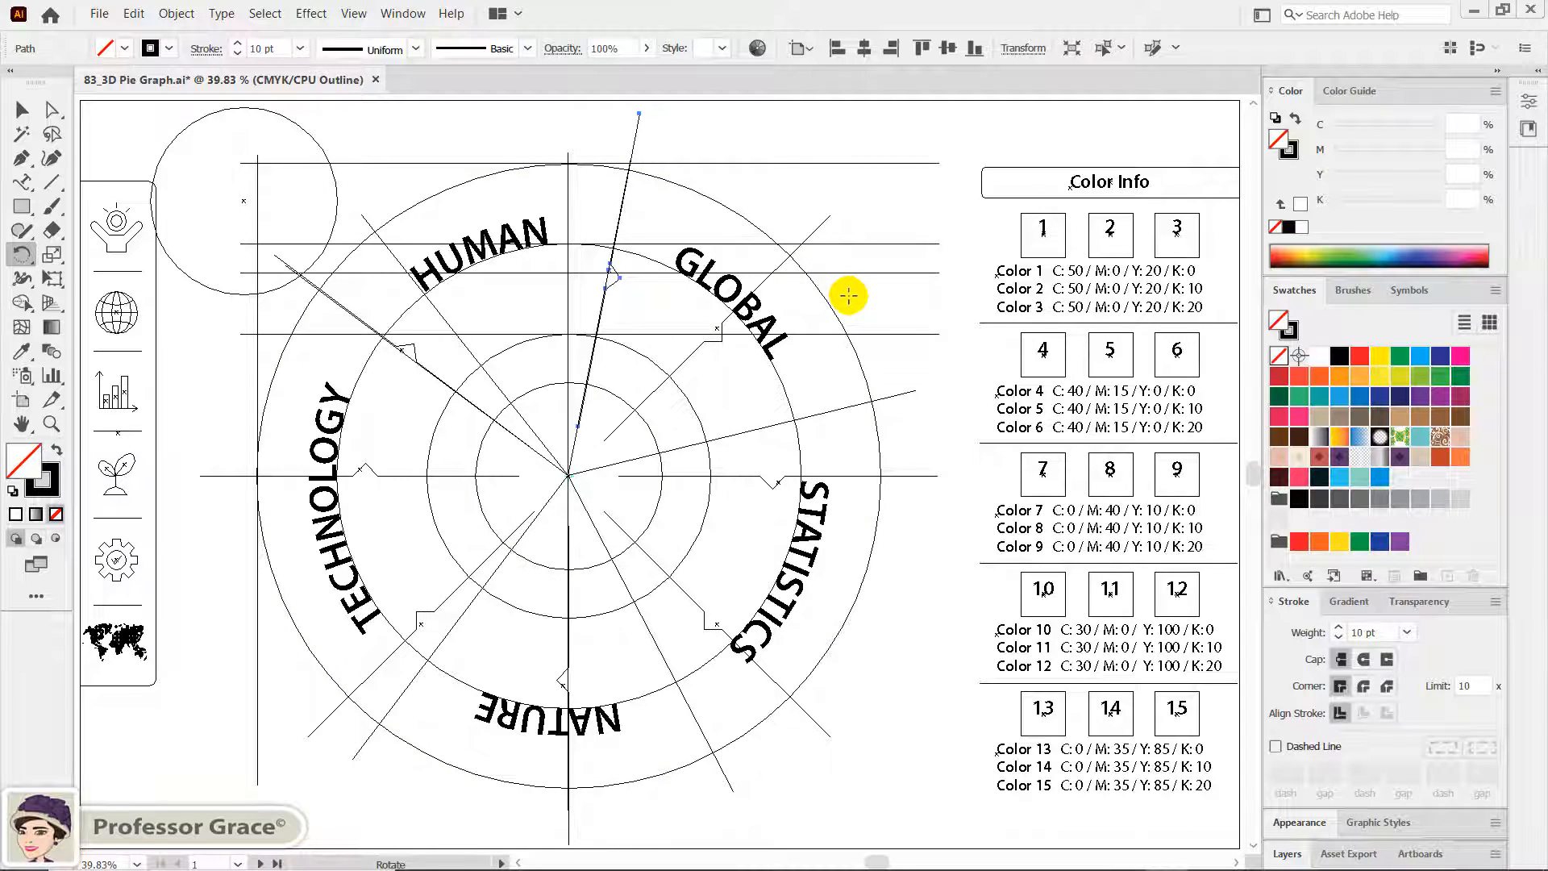
key("ctrl")
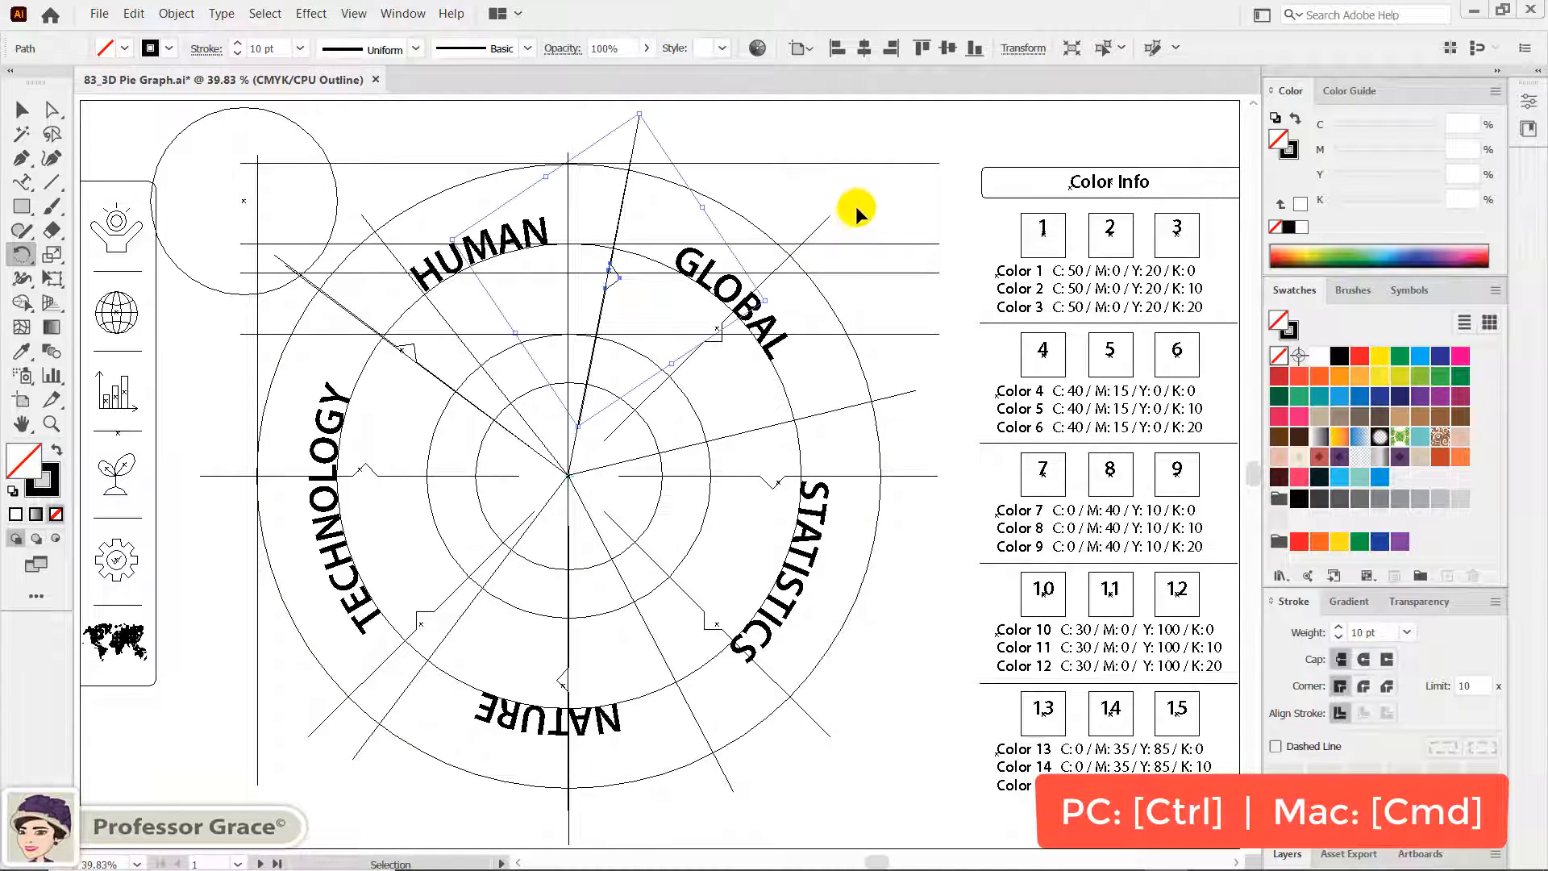
left_click(856, 207, "ctrl")
left_click_drag(819, 206, 897, 397)
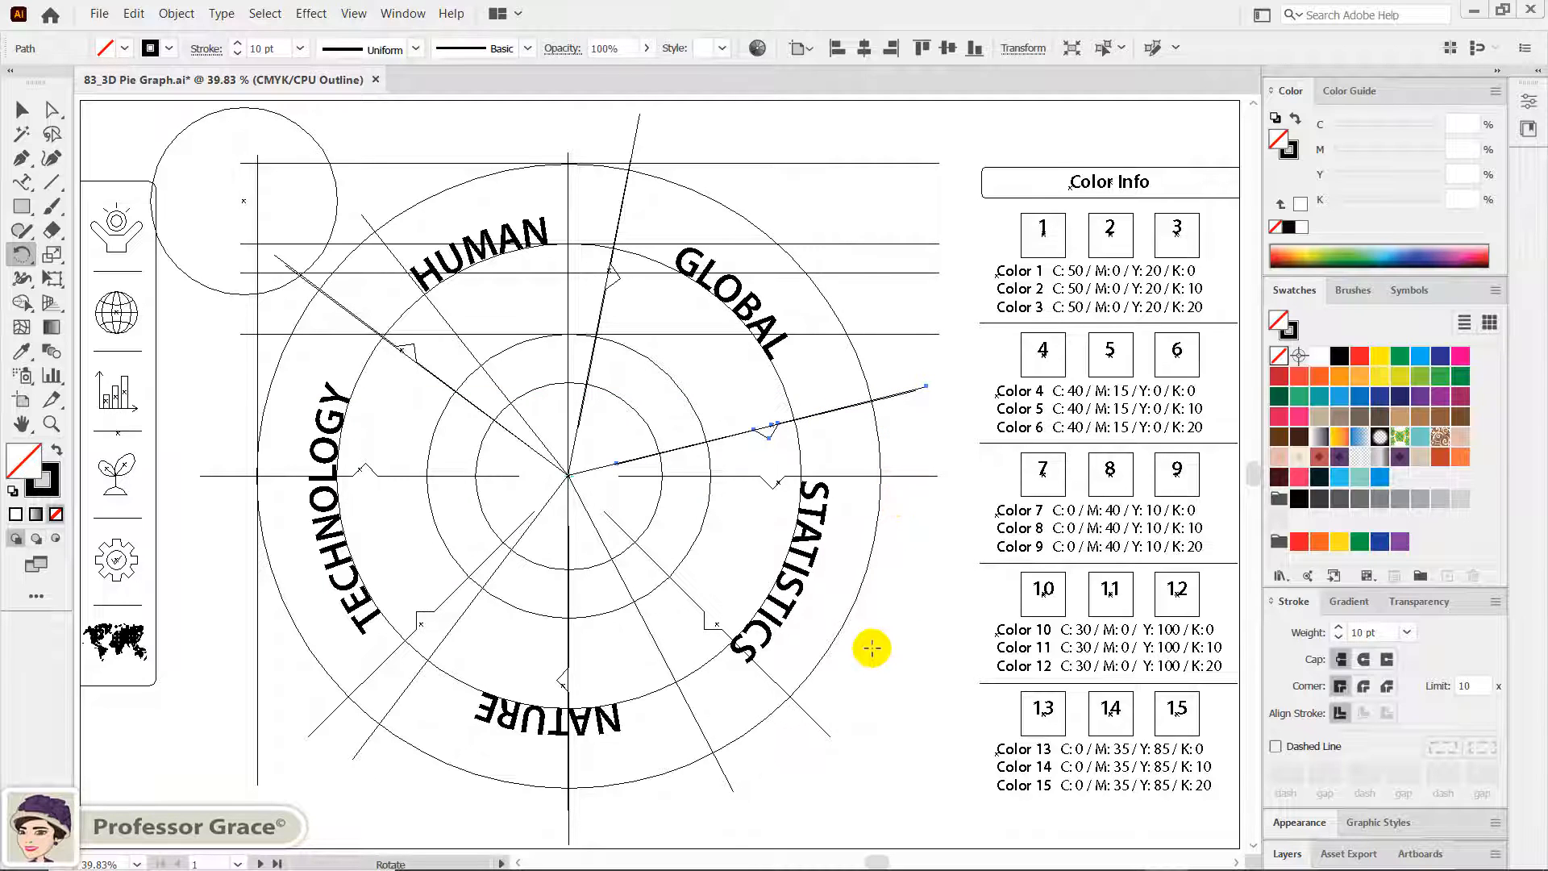
Rotate the lower-right and lower-left notched dividers about the ring's centre onto the guides on either side of NATURE
key("ctrl")
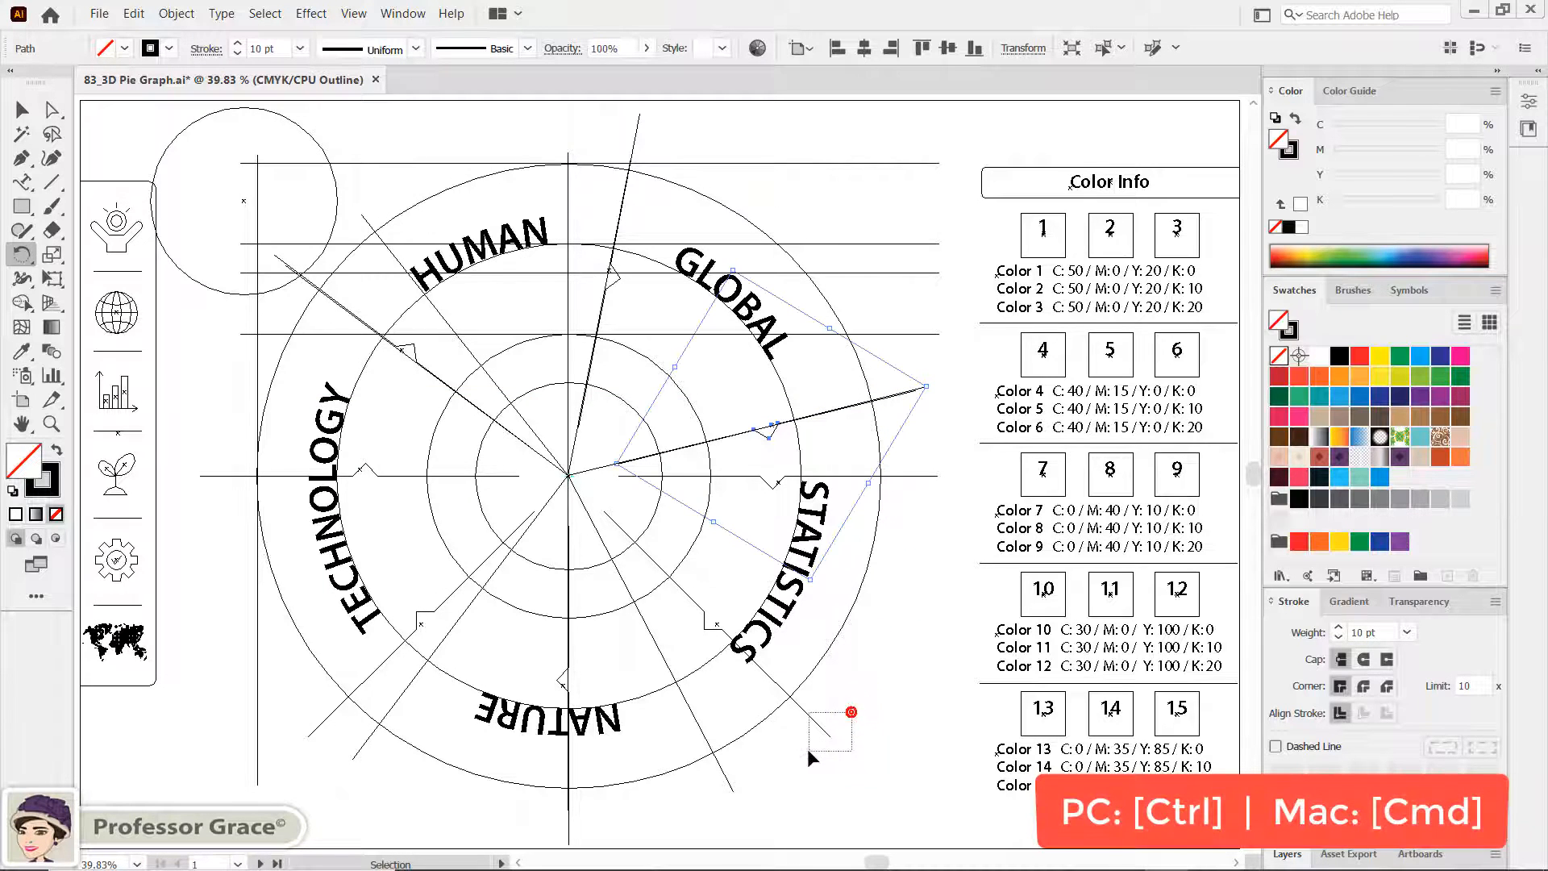
left_click_drag(809, 751, 739, 799)
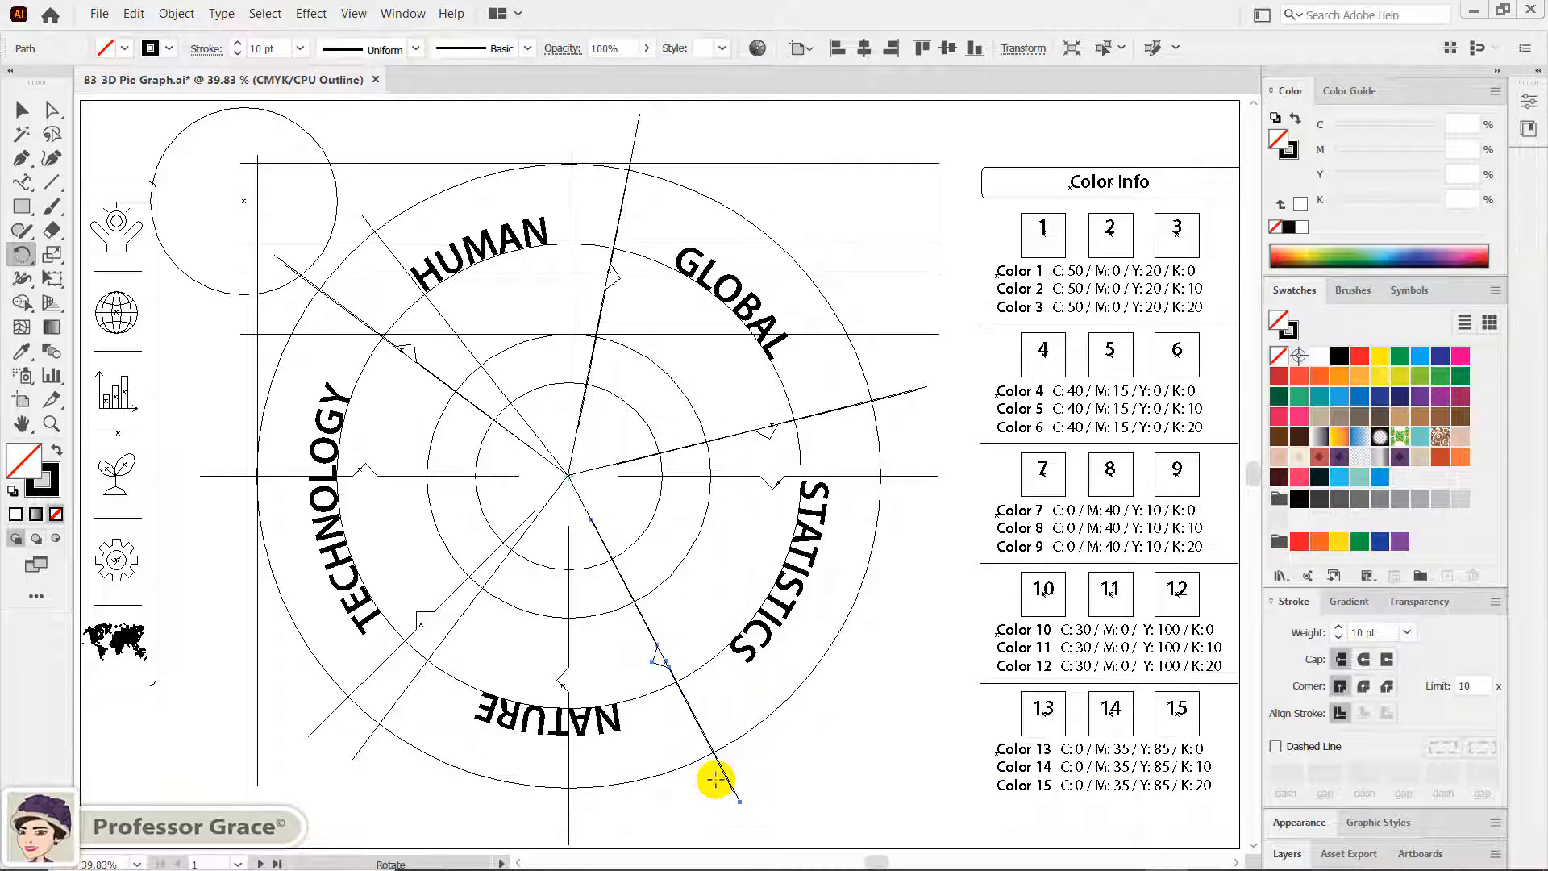
key("v")
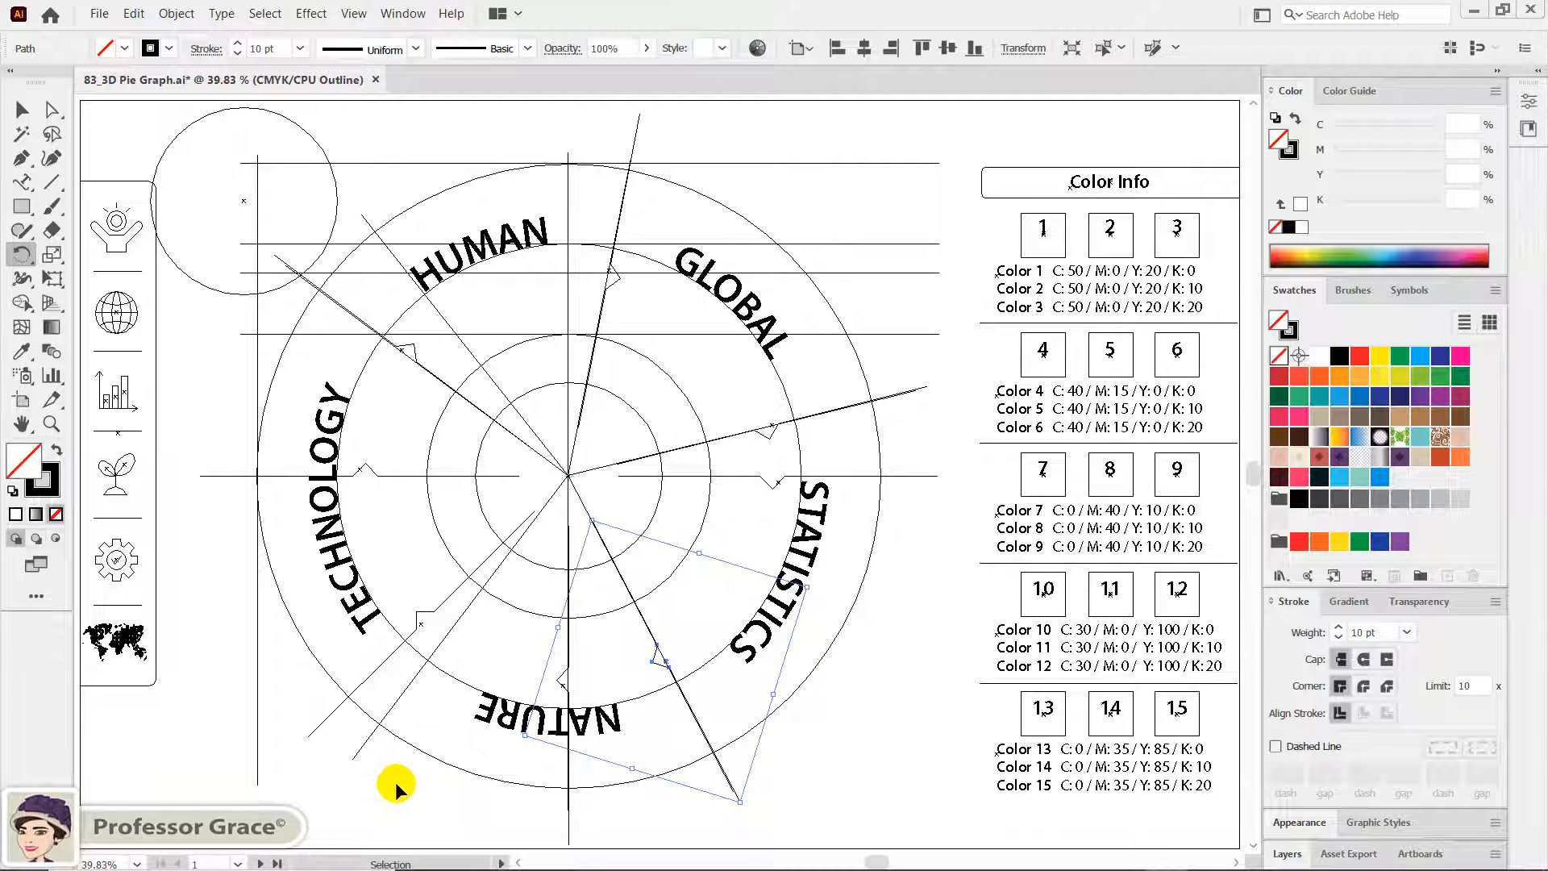
key("ctrl+shift+a")
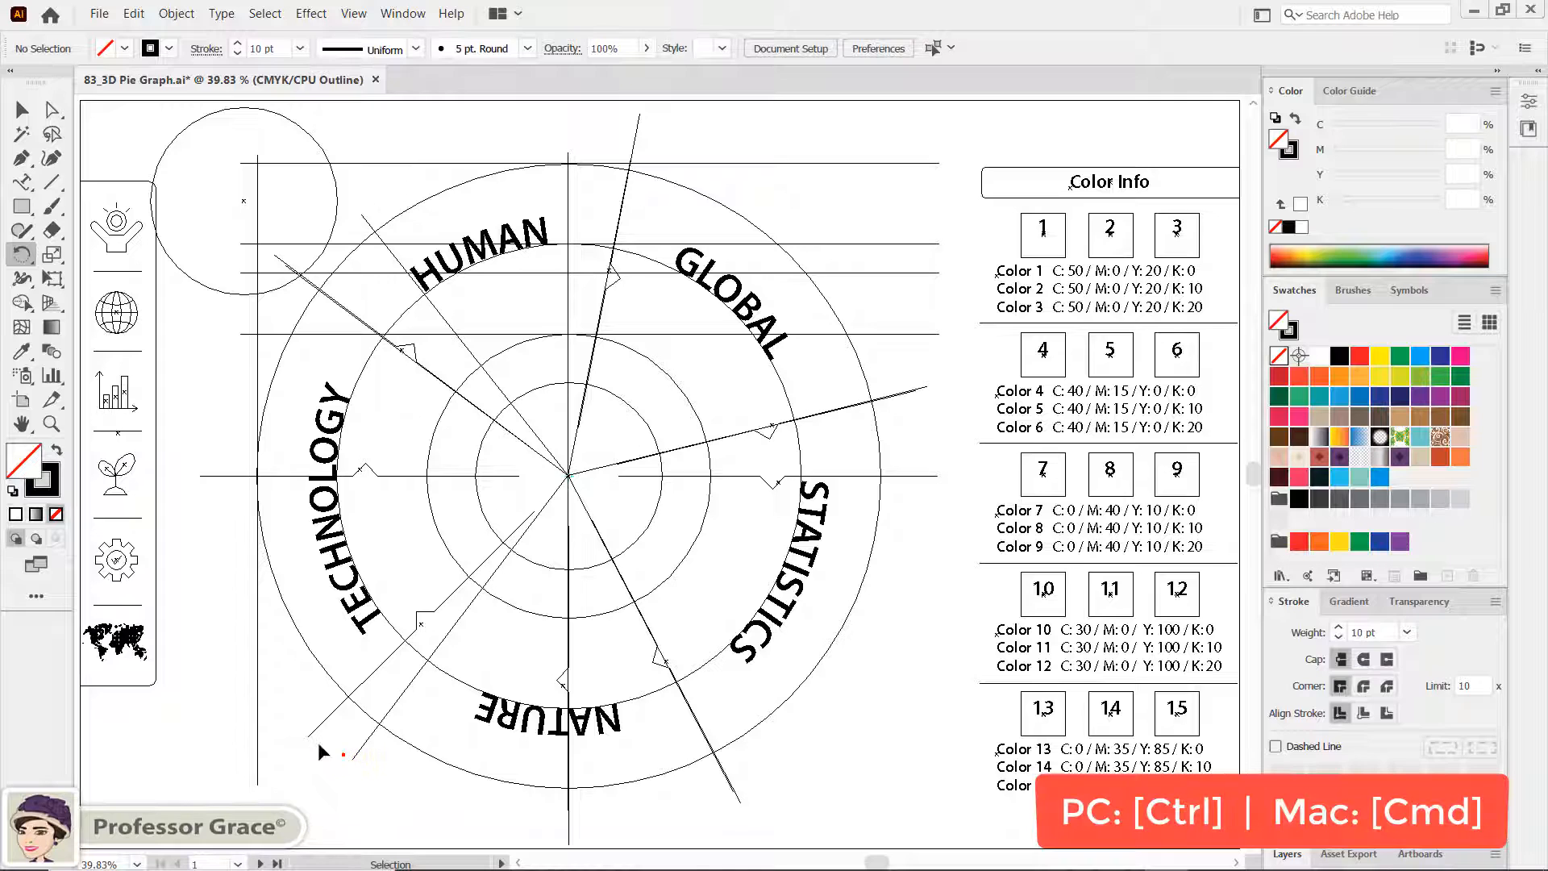
left_click(297, 729)
left_click_drag(302, 739, 333, 787)
key("v")
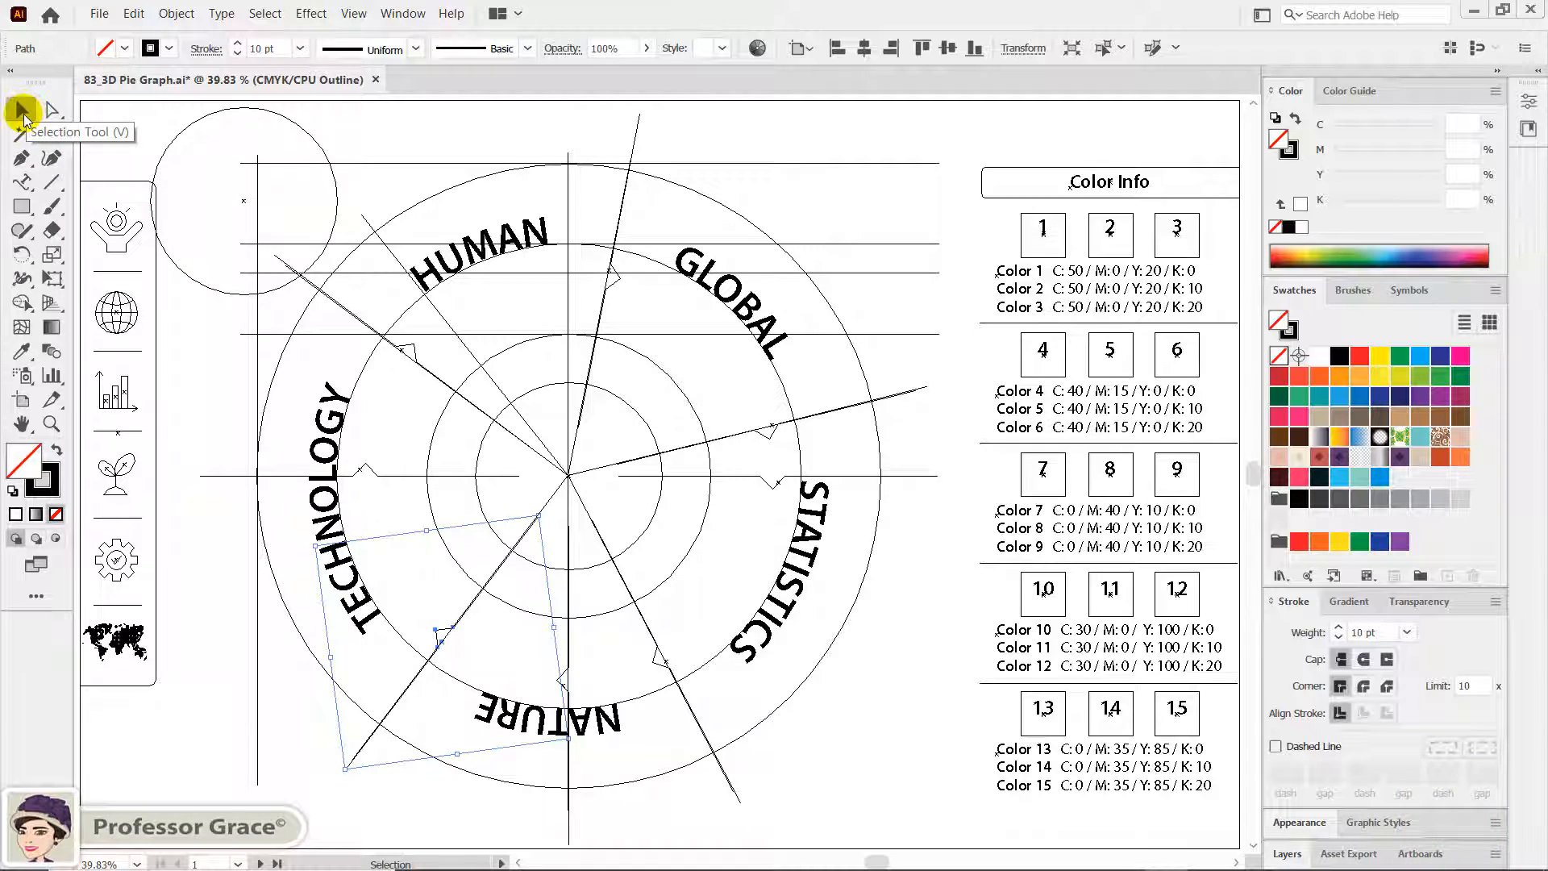
Delete the three leftover notched dividers at the ring's left, bottom and right
left_click(310, 704, "shift")
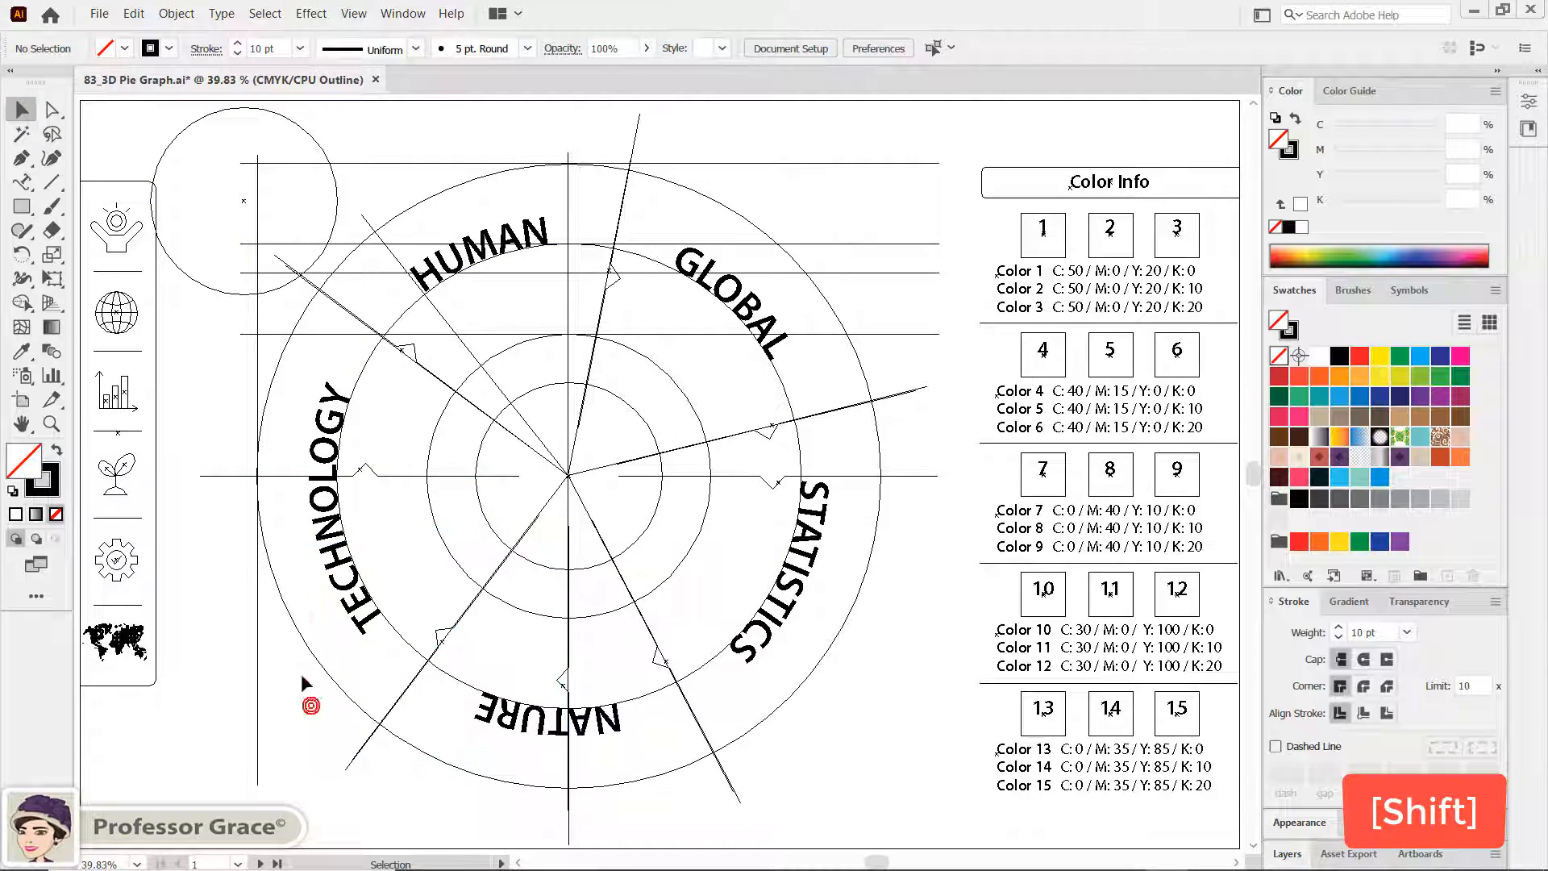
left_click(200, 471, "shift")
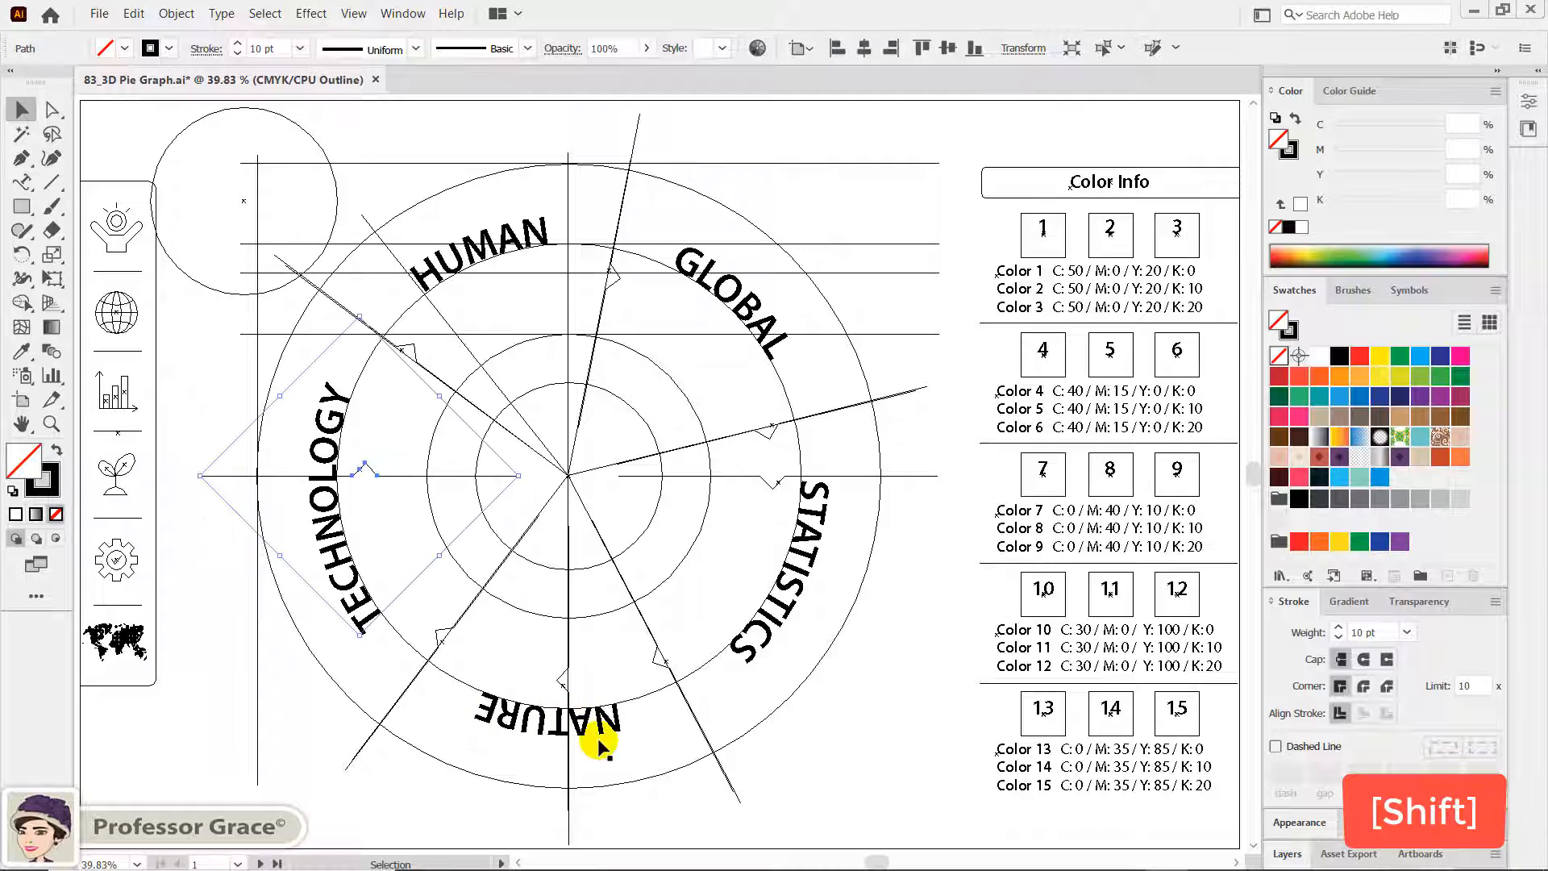
left_click_drag(536, 843, 538, 837)
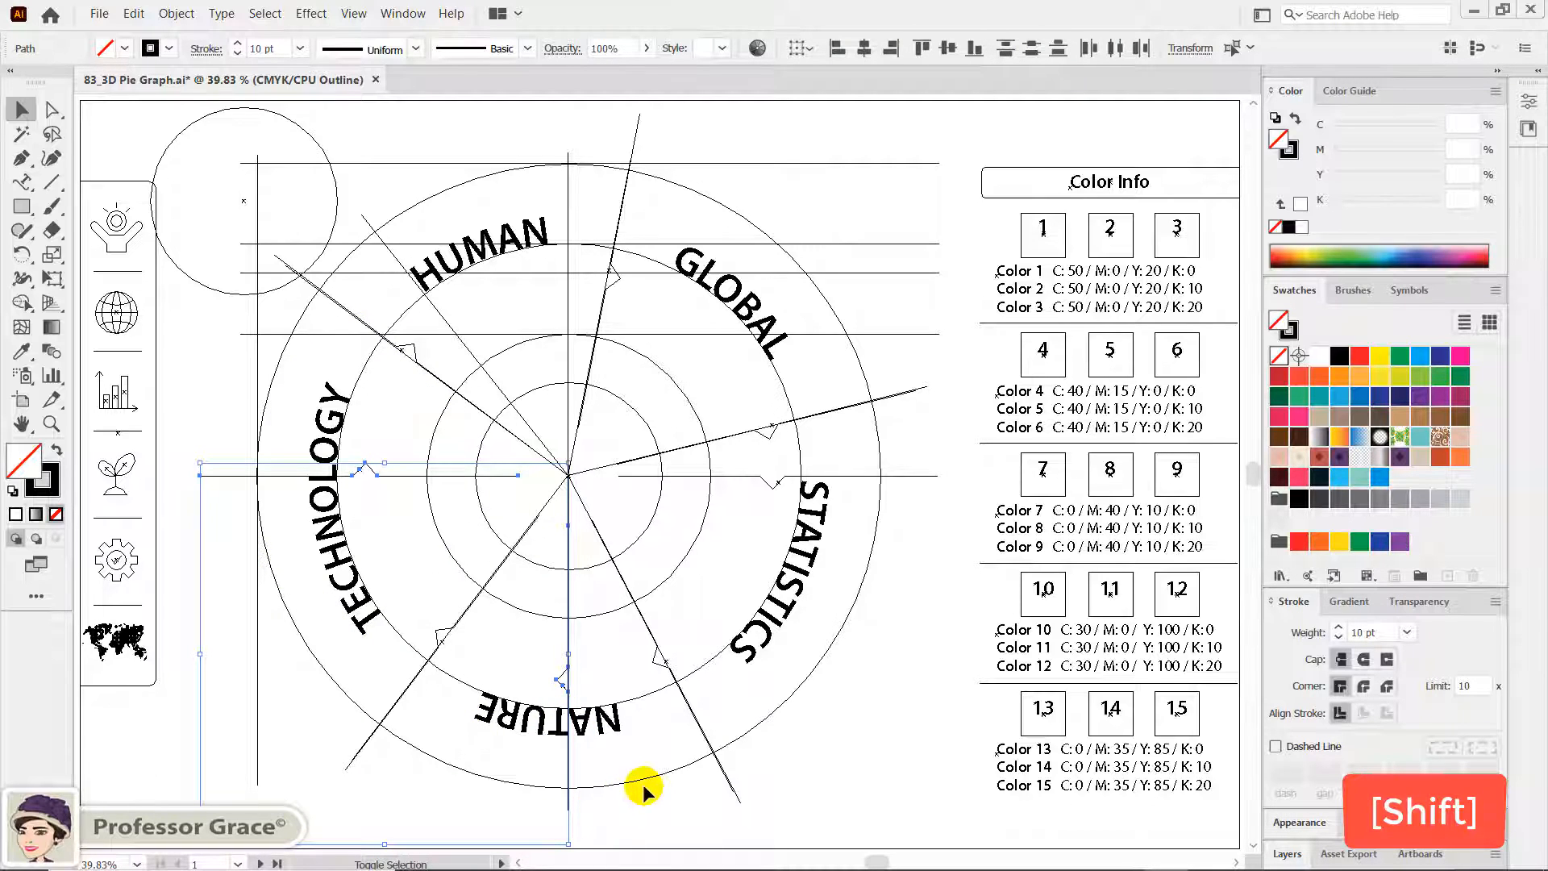
left_click_drag(919, 441, 938, 508)
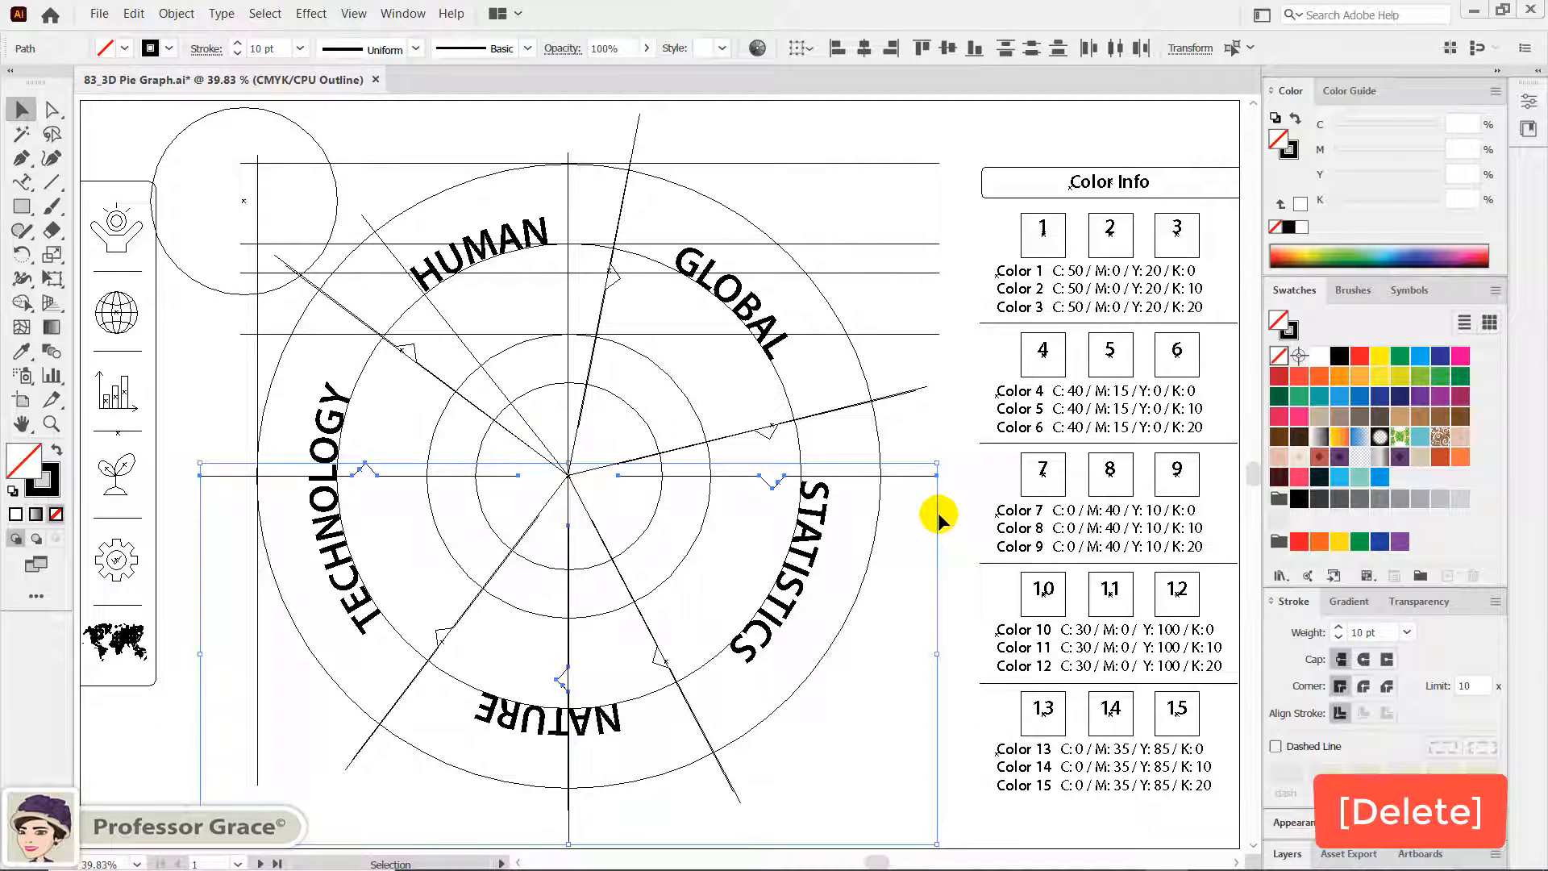
key("Delete")
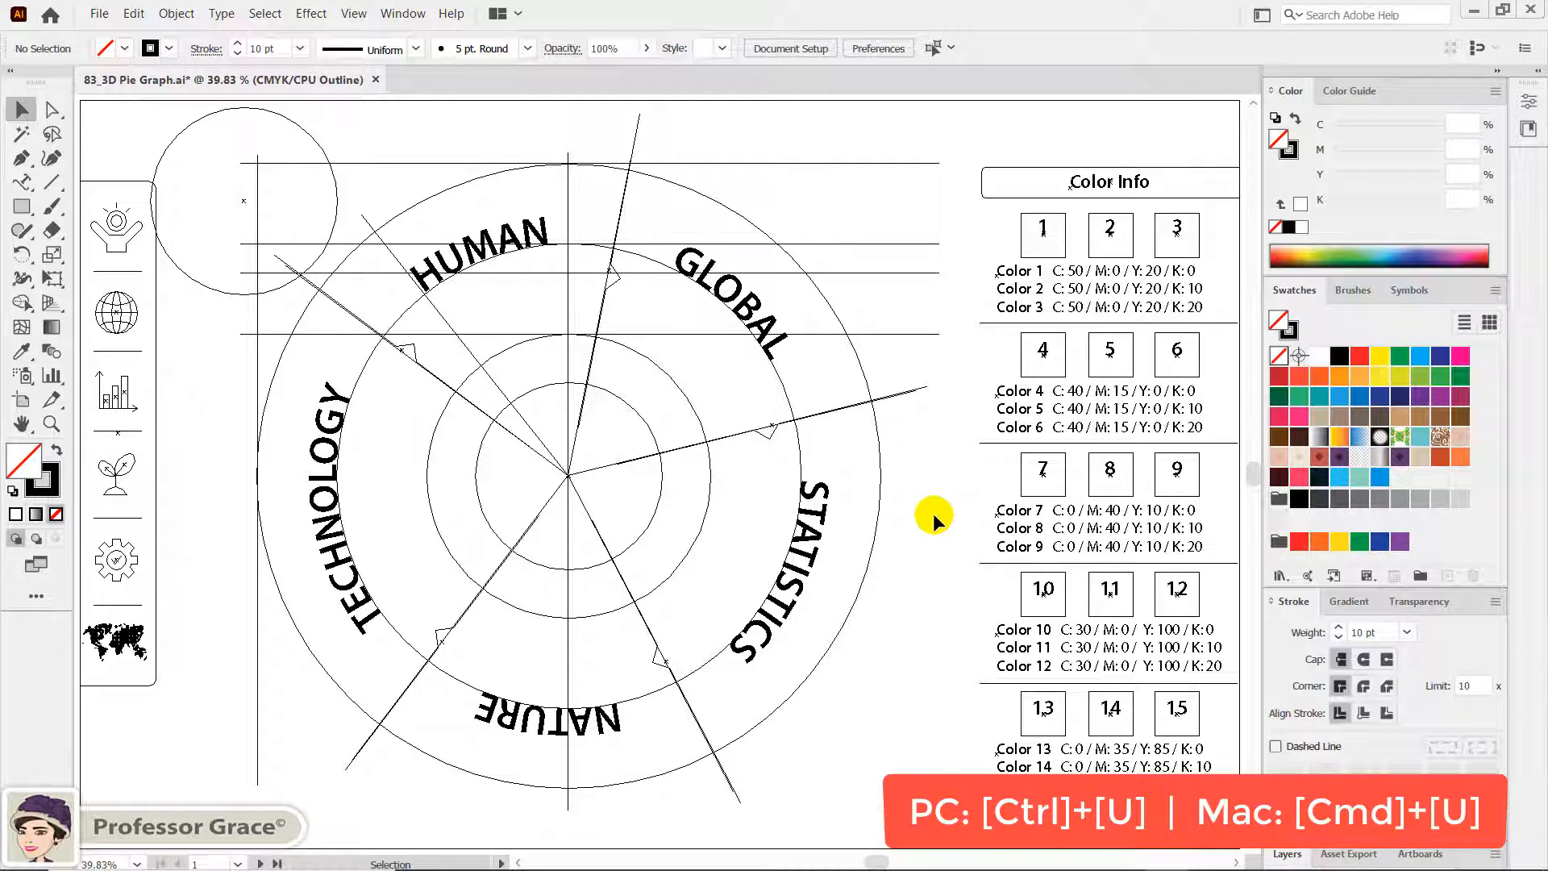
Toggle Smart Guides again and return the artwork from outline to preview display
key("ctrl+u")
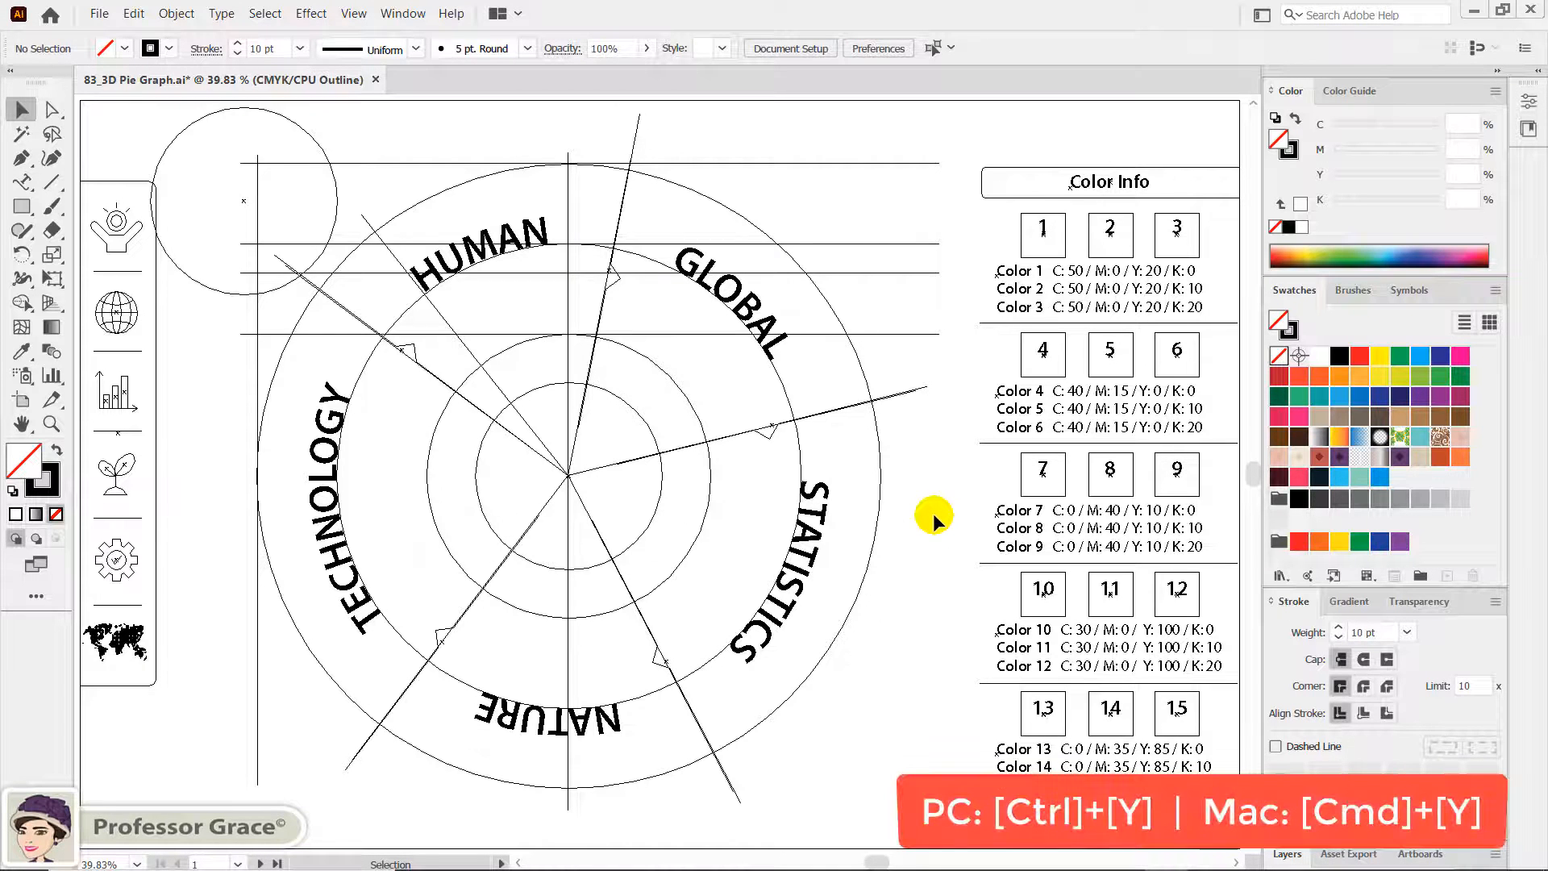
key("ctrl")
key("ctrl+y")
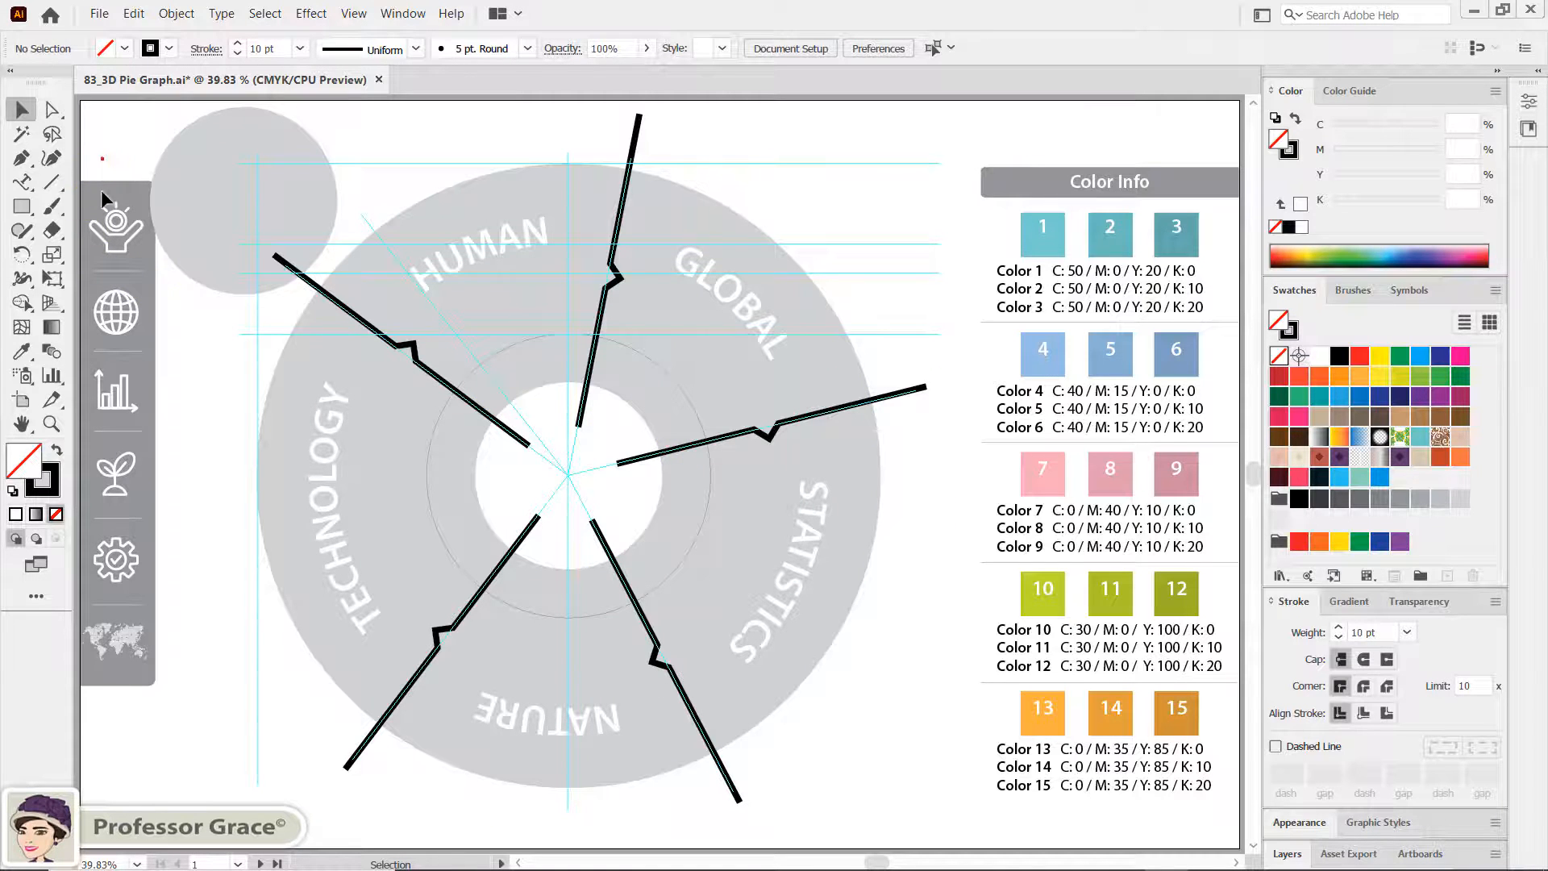
Bring the five category icons to the front and place a copy of them over the ring's left half
left_click(131, 590)
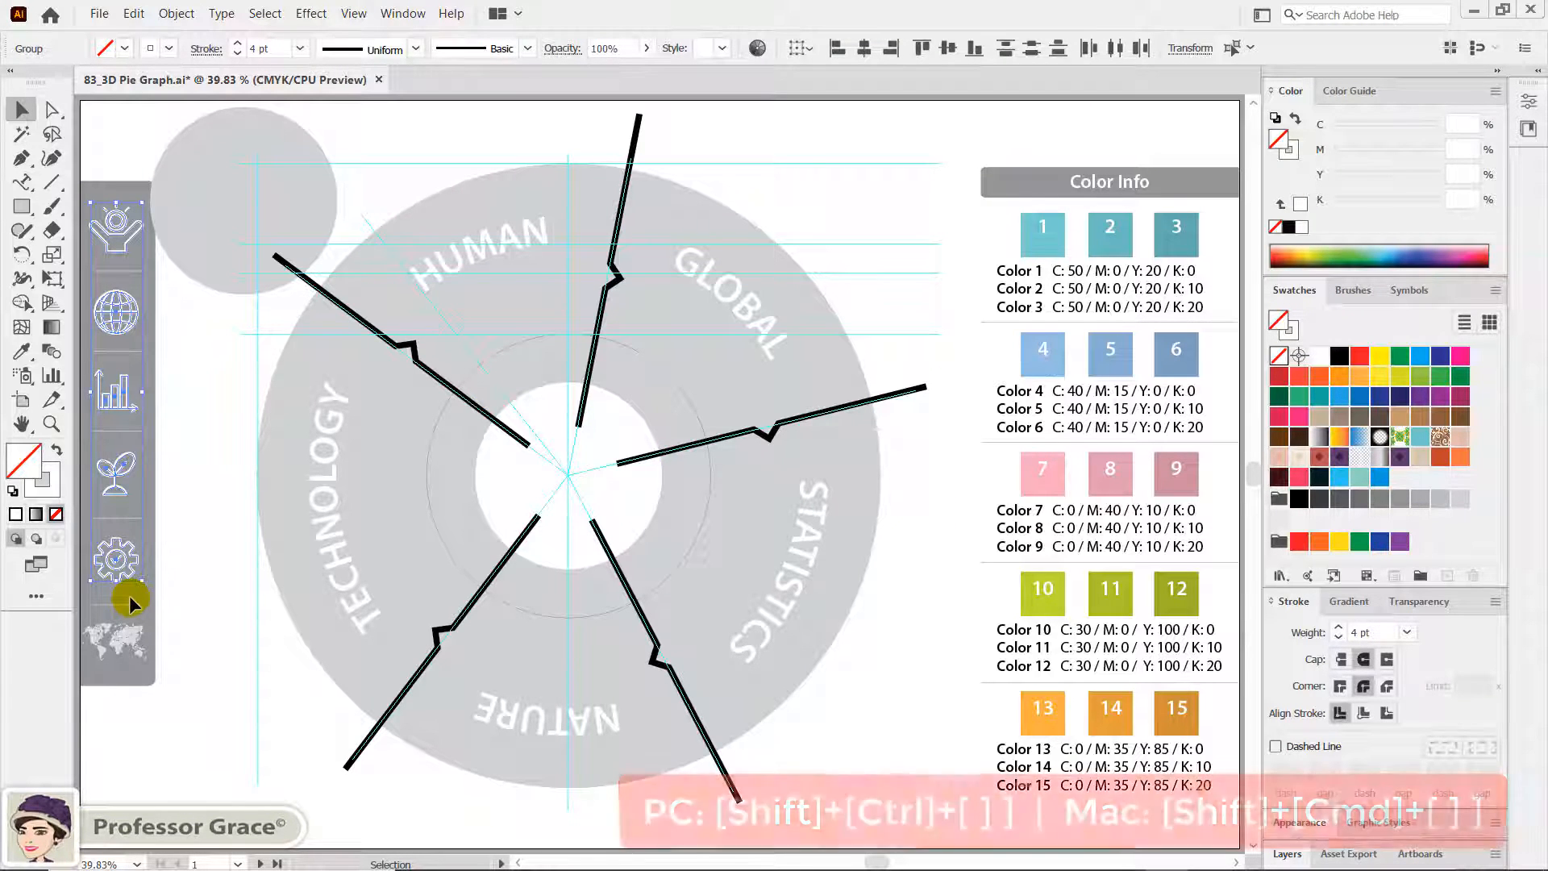
key("ctrl+shift+]")
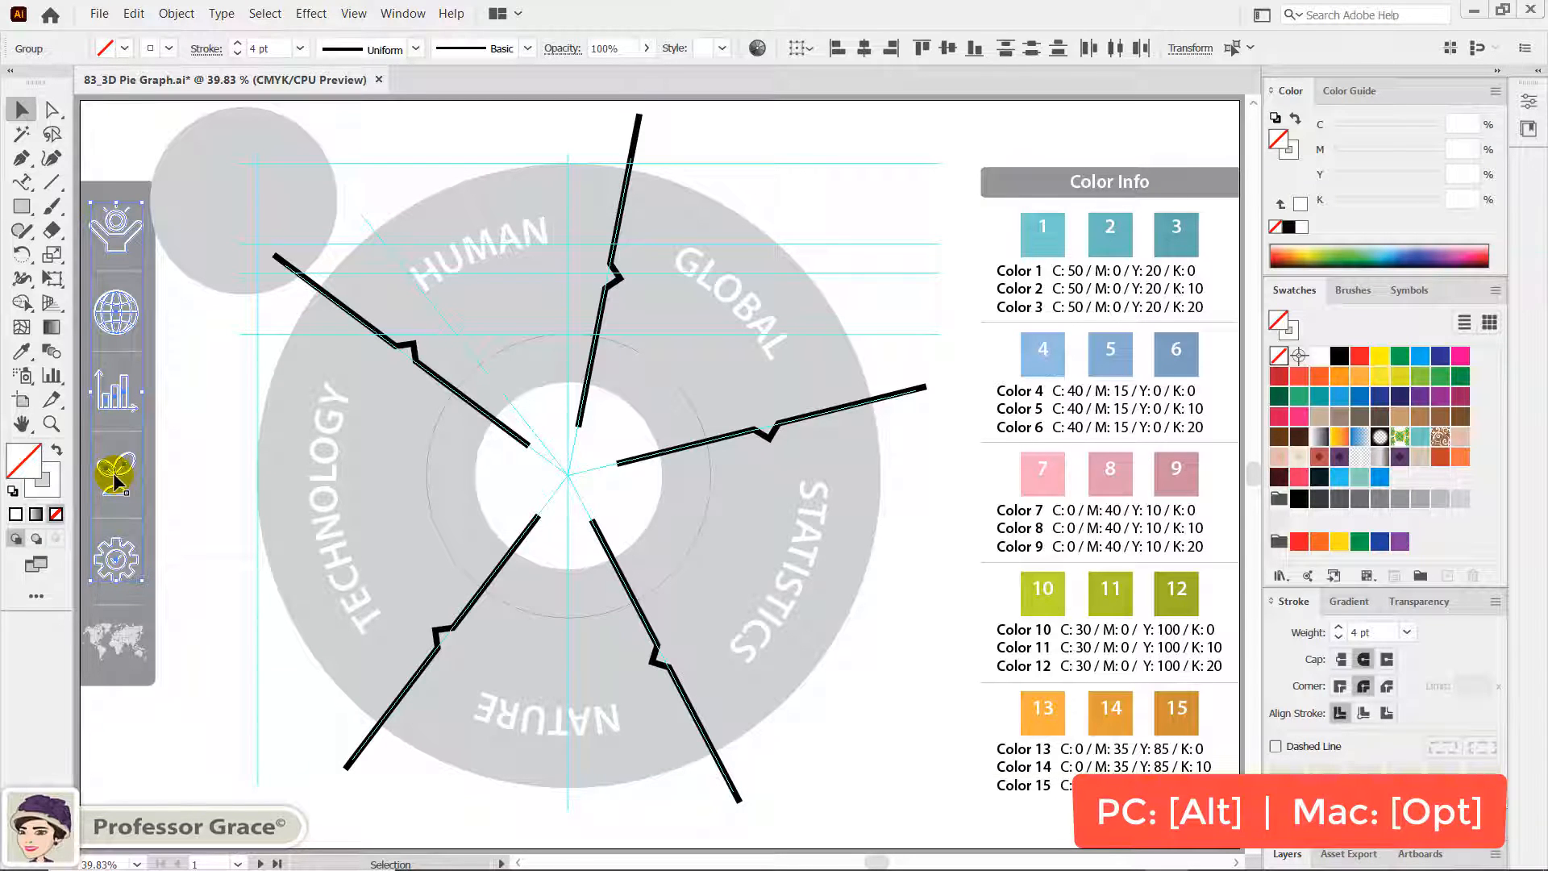
left_click_drag(114, 481, 435, 542)
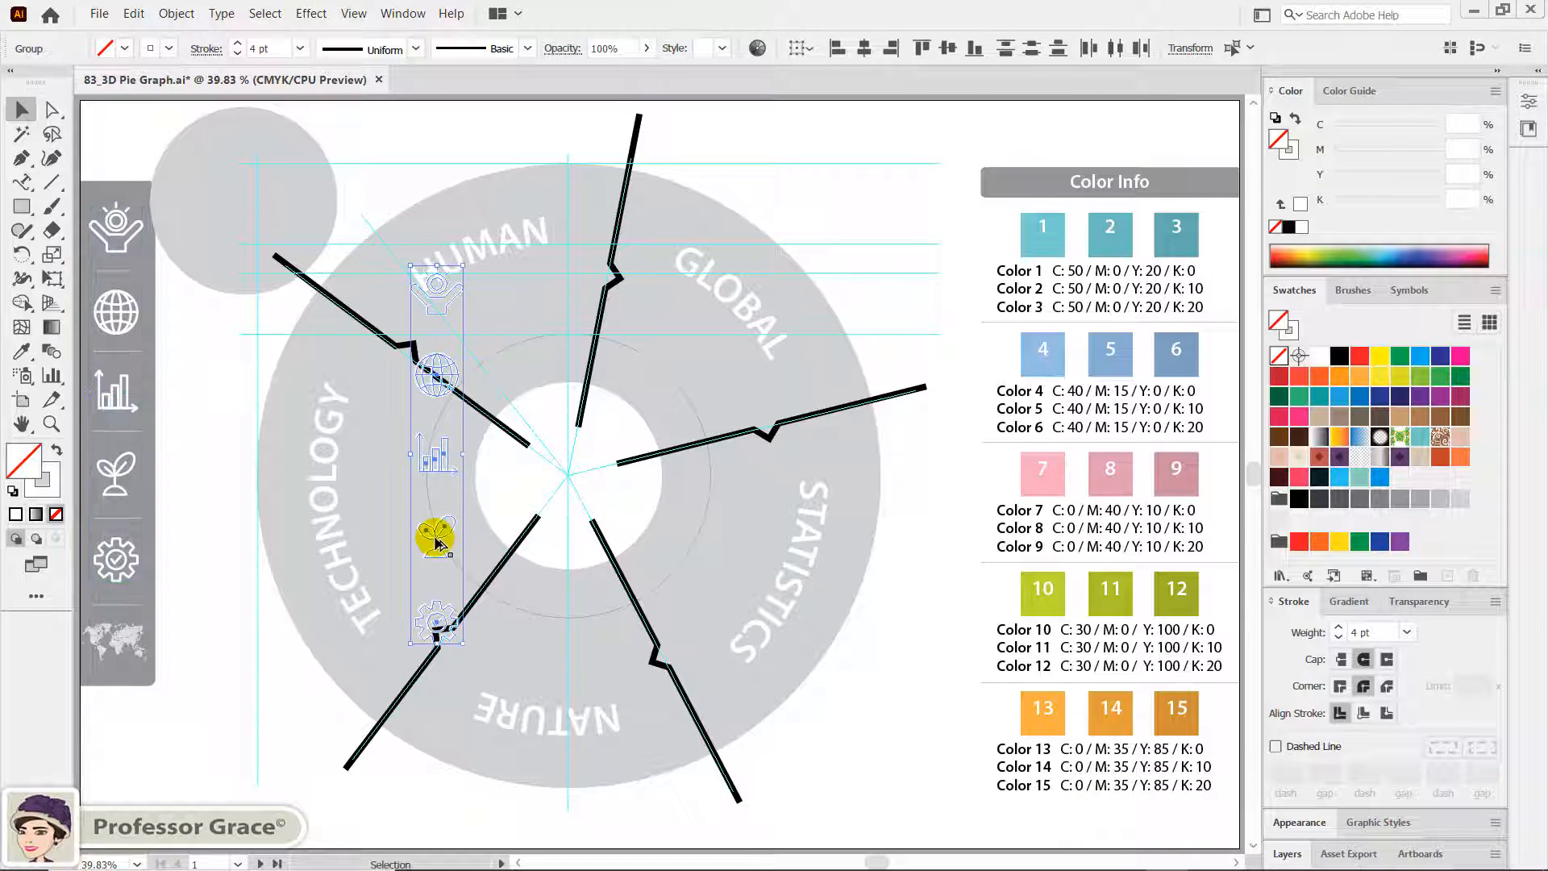
left_click(500, 494)
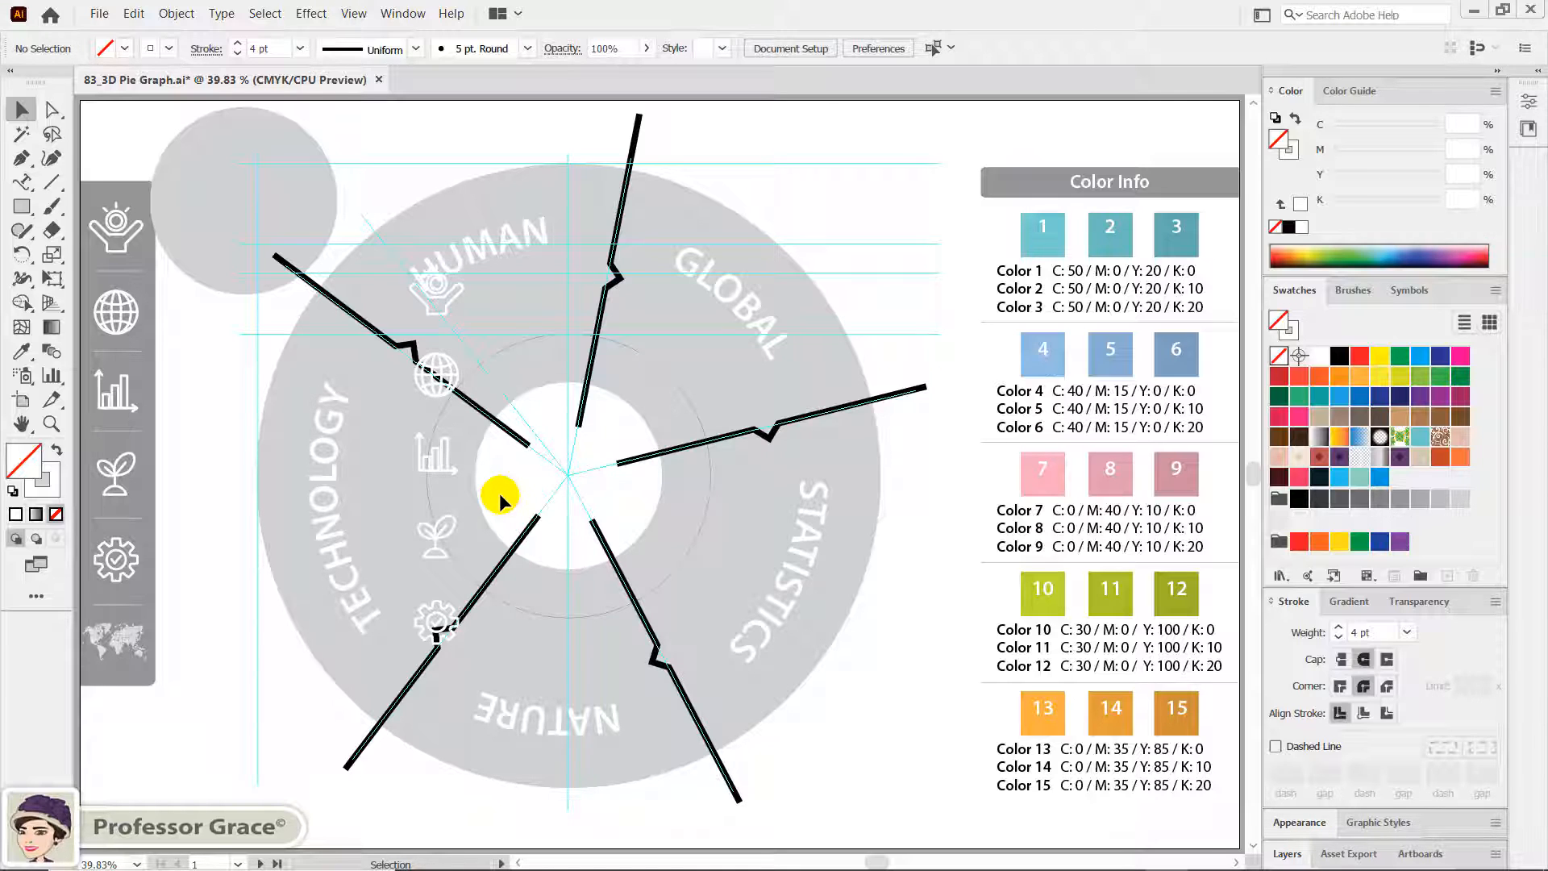
Lock the grey ring together with the circular category text
left_click_drag(490, 146, 539, 229)
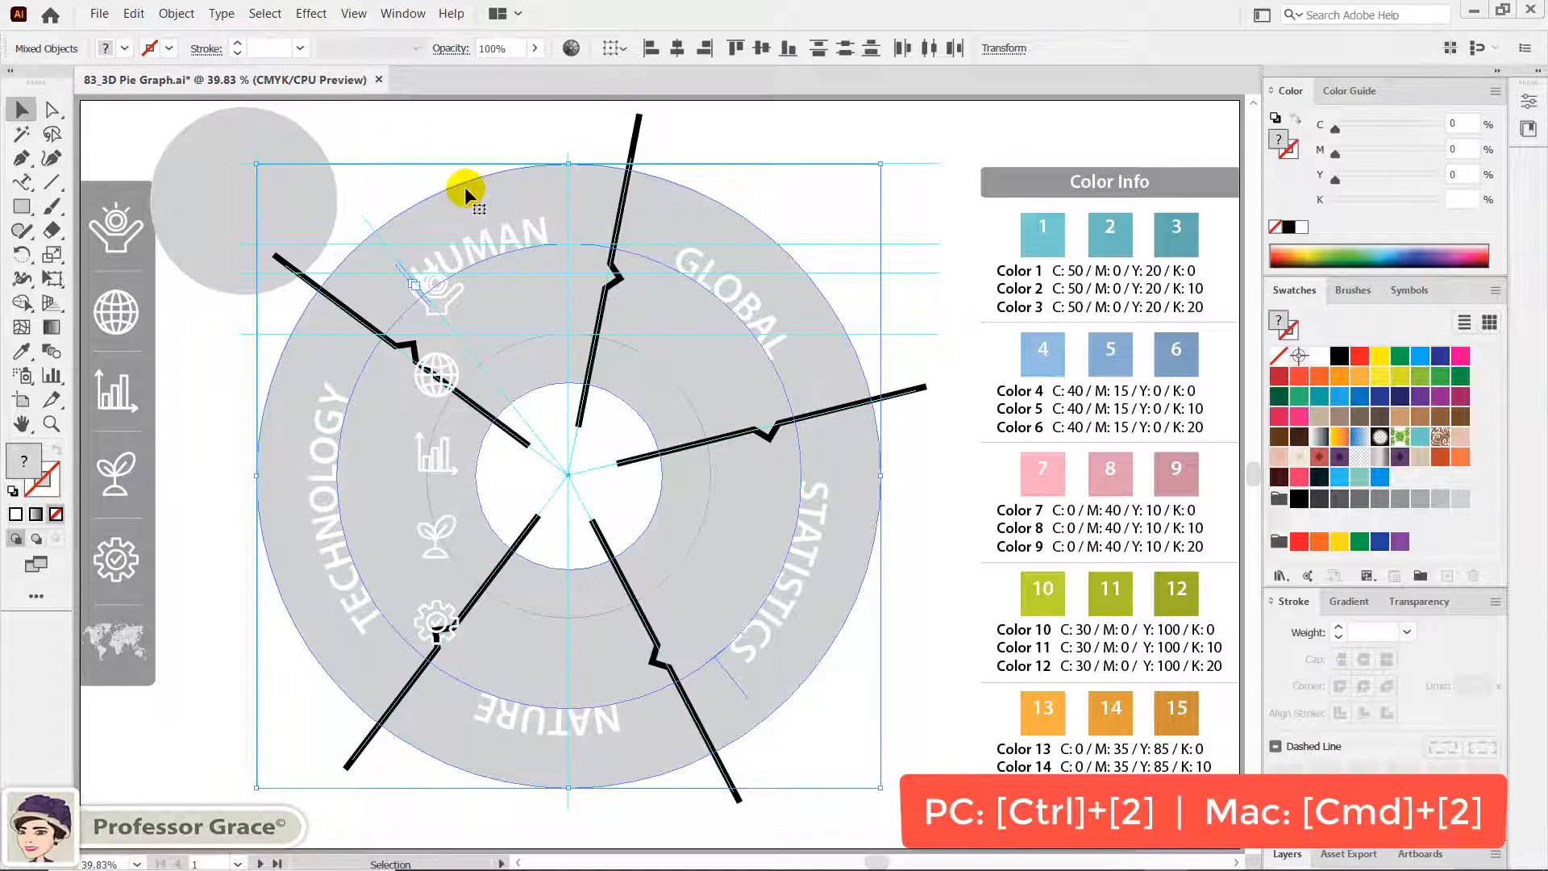
left_click(176, 14)
left_click(210, 137)
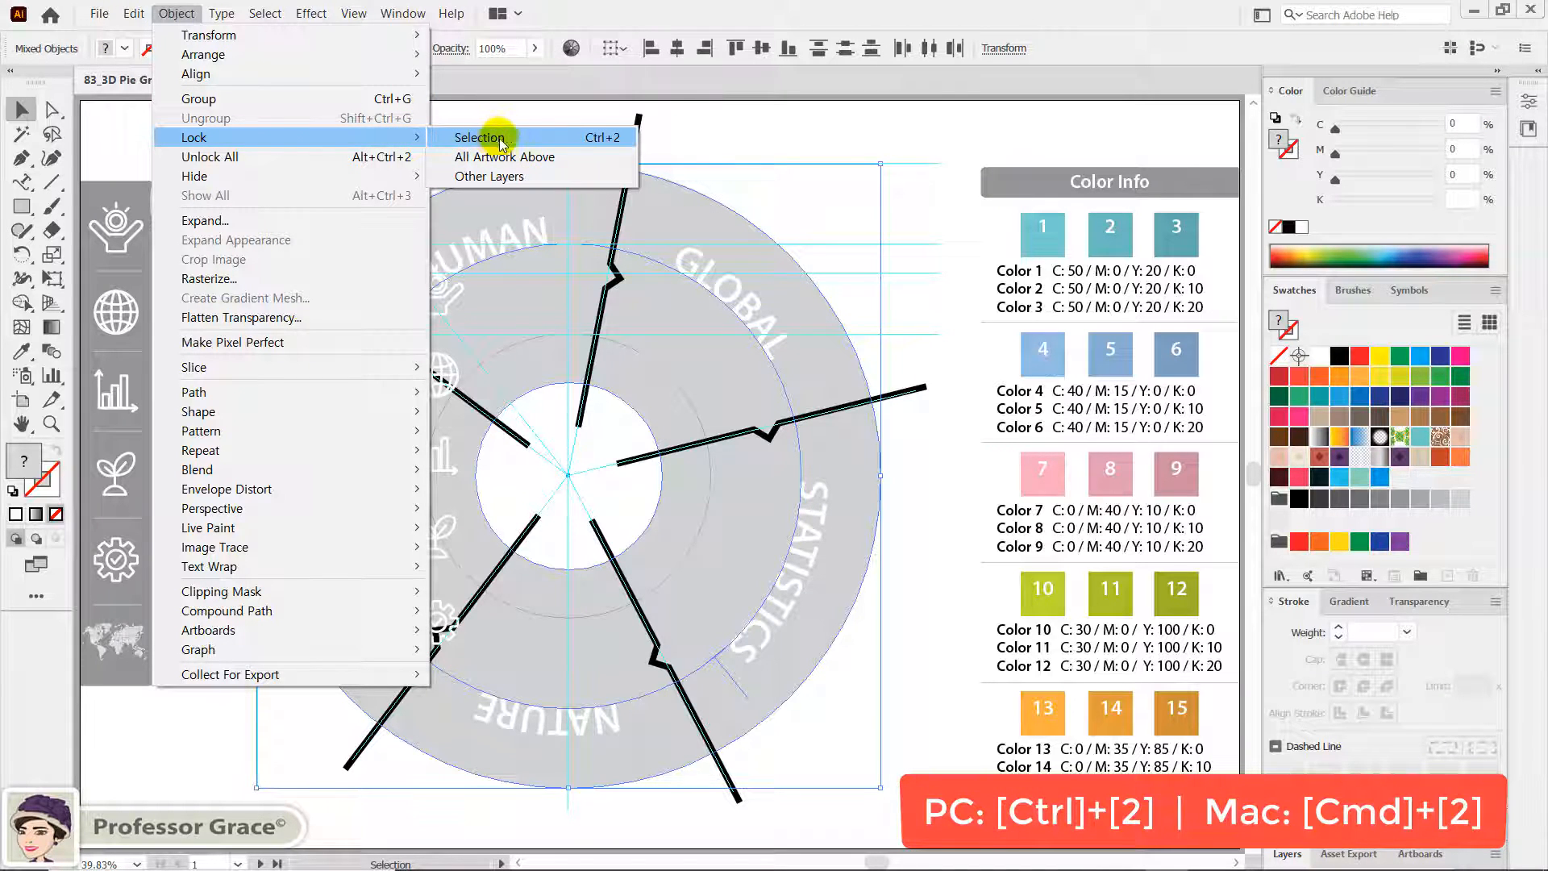
left_click(615, 144)
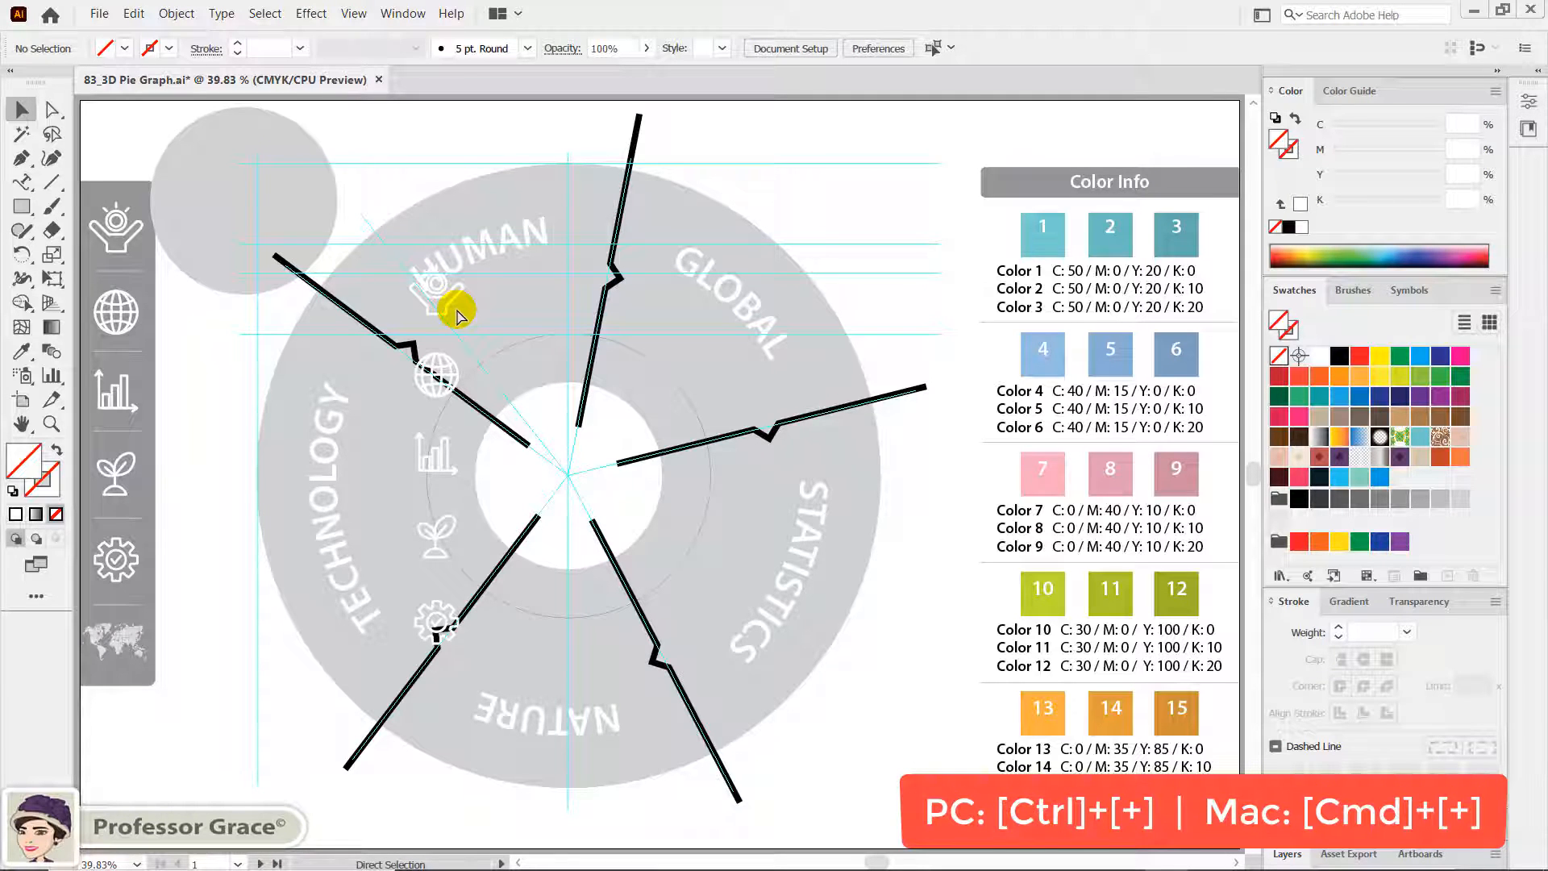
Place the copied hands icon below HUMAN and the globe icon below GLOBAL, tilting each to follow the small inner circle
key("ctrl+plus")
key("ctrl+plus")
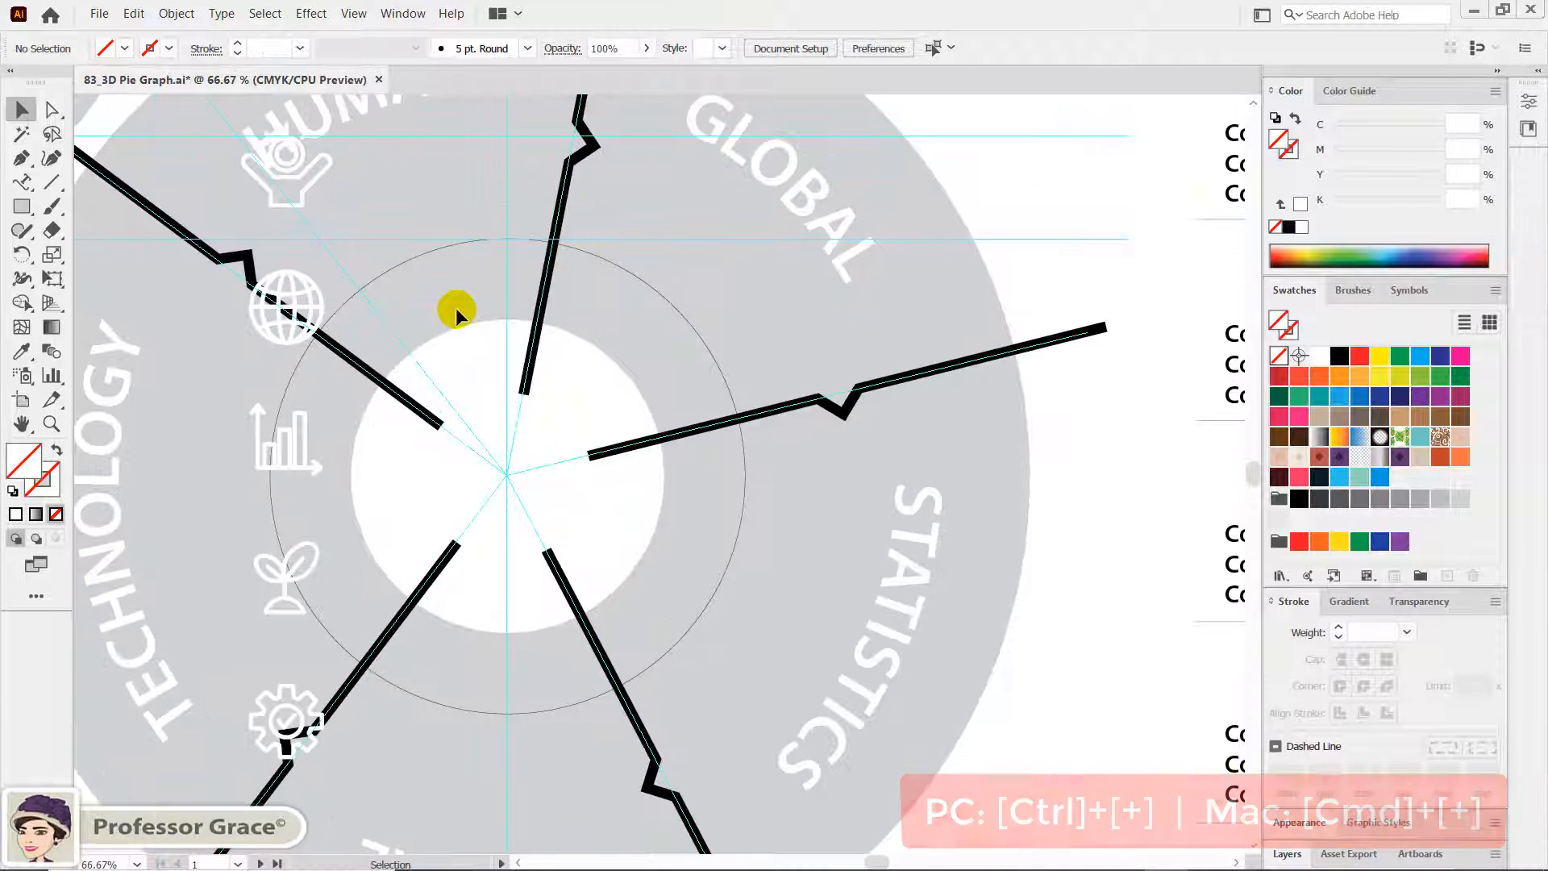
key("space")
left_click_drag(403, 331, 542, 335)
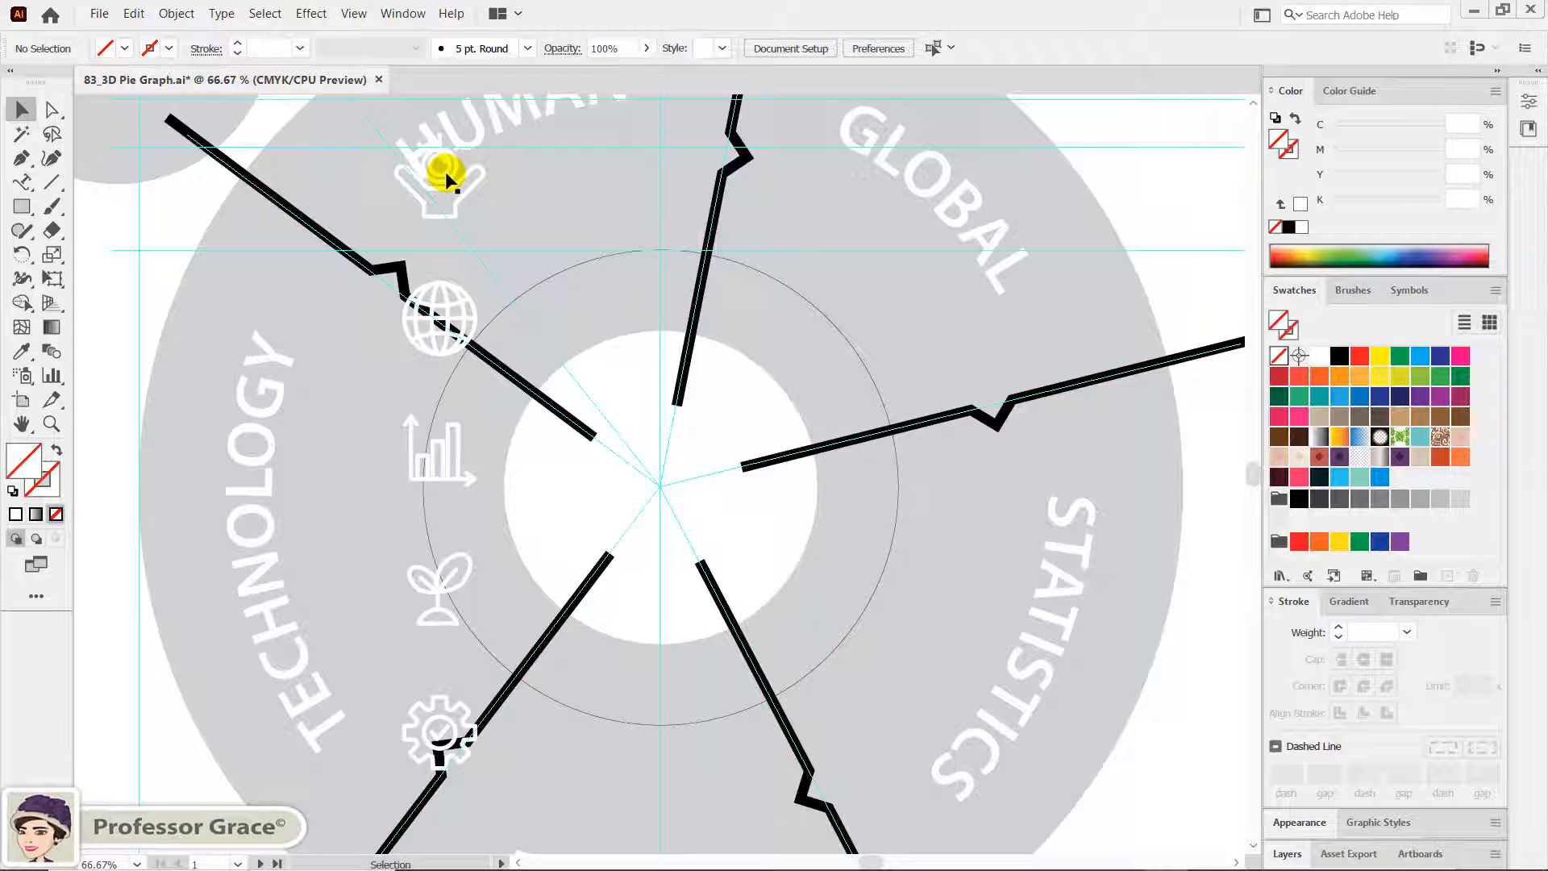
left_click_drag(448, 177, 598, 171)
left_click(639, 203)
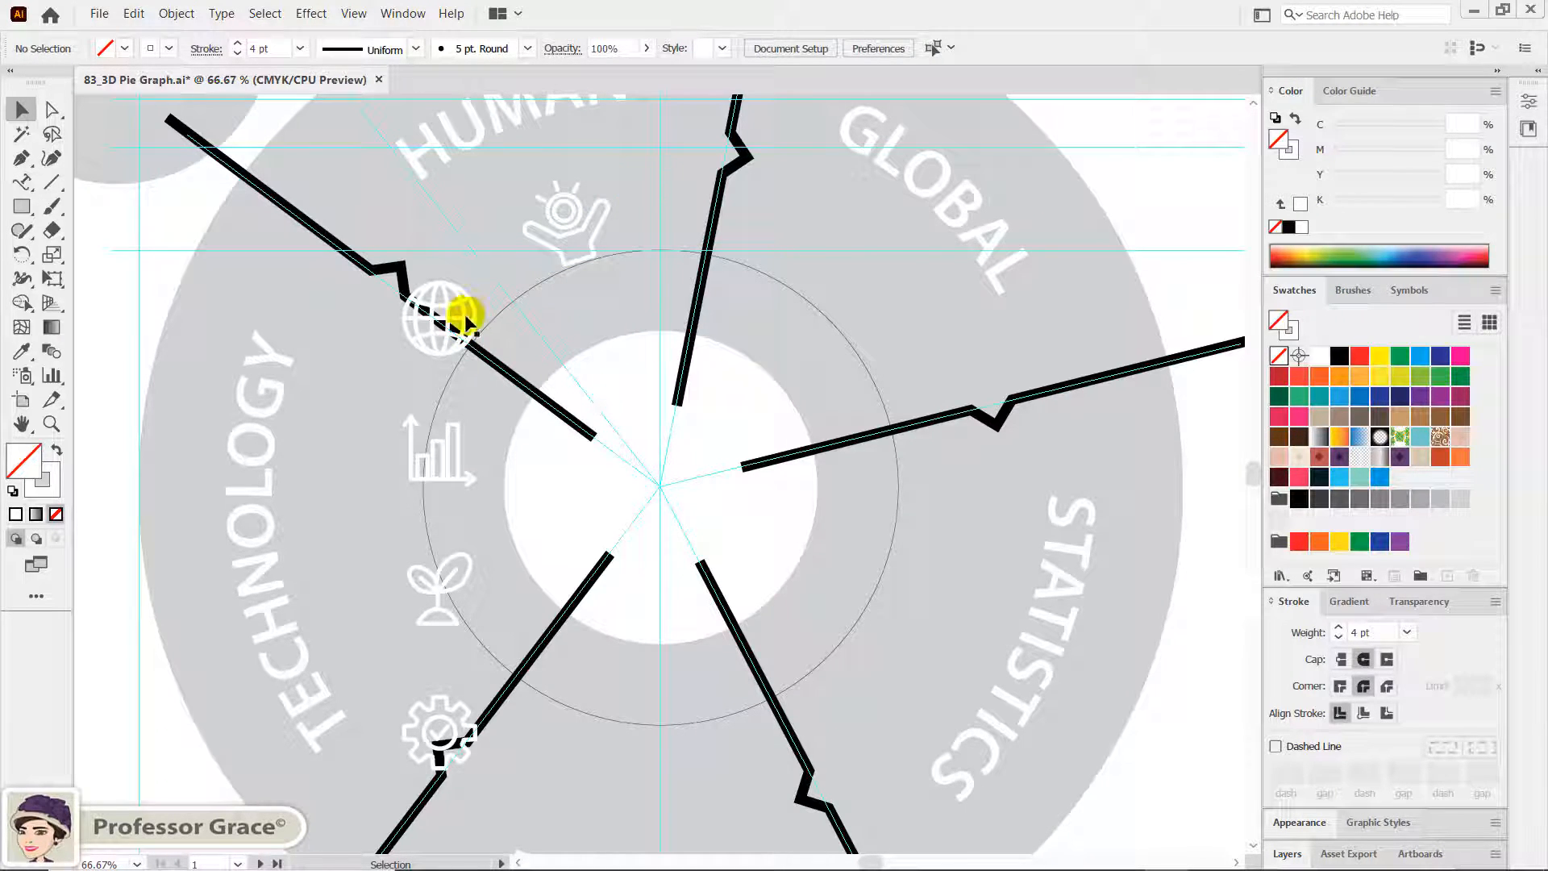
left_click_drag(466, 322, 908, 280)
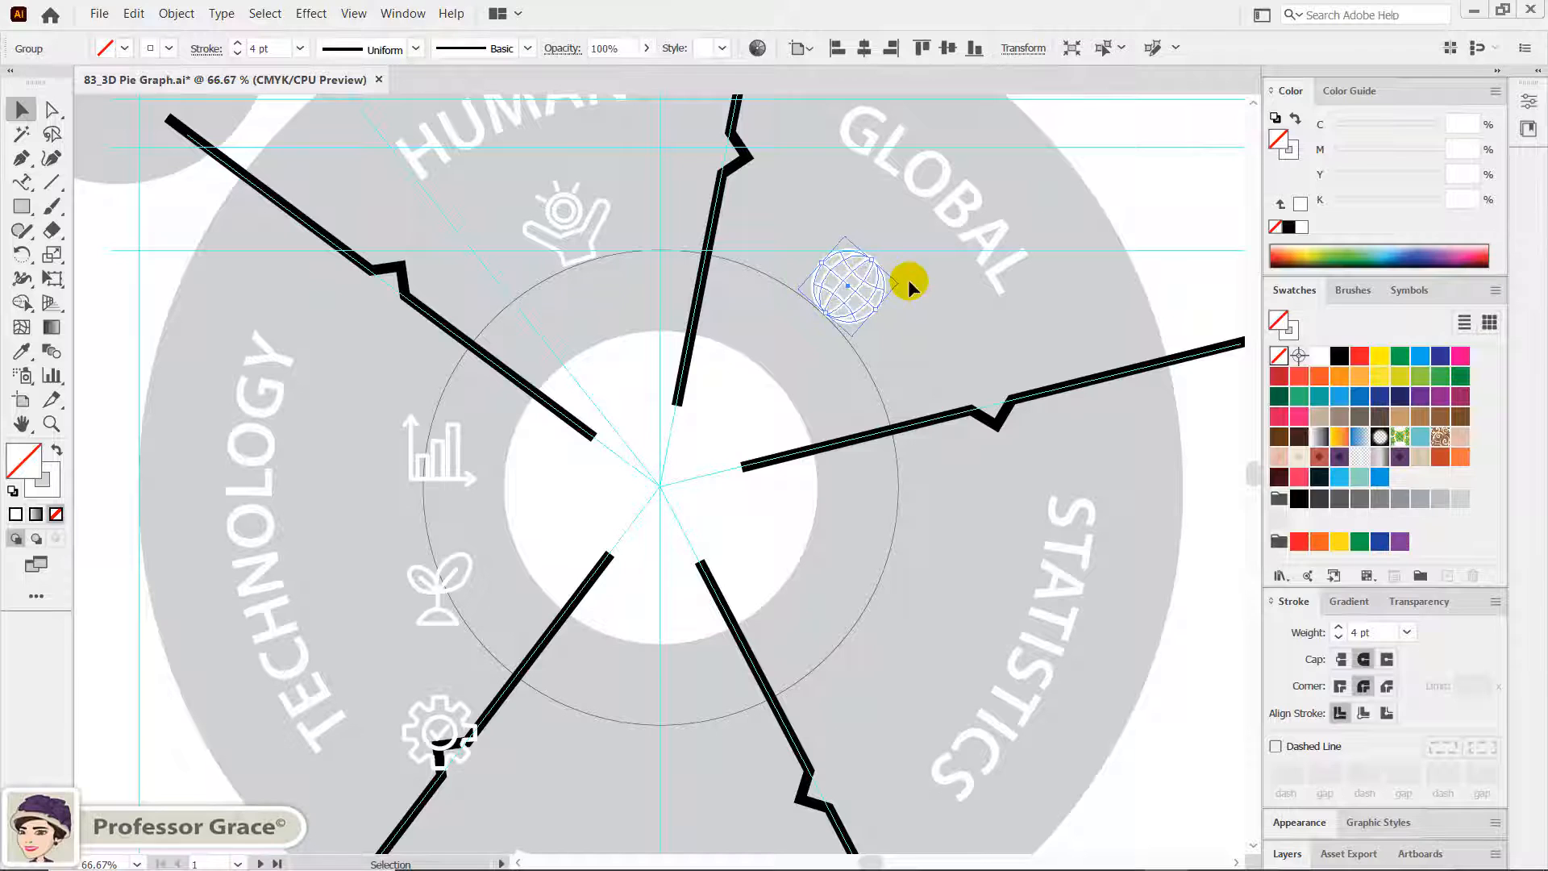
Place the bar-chart icon beside STATISTICS on the inner side, rotated clockwise to follow the small inner circle
left_click(911, 320)
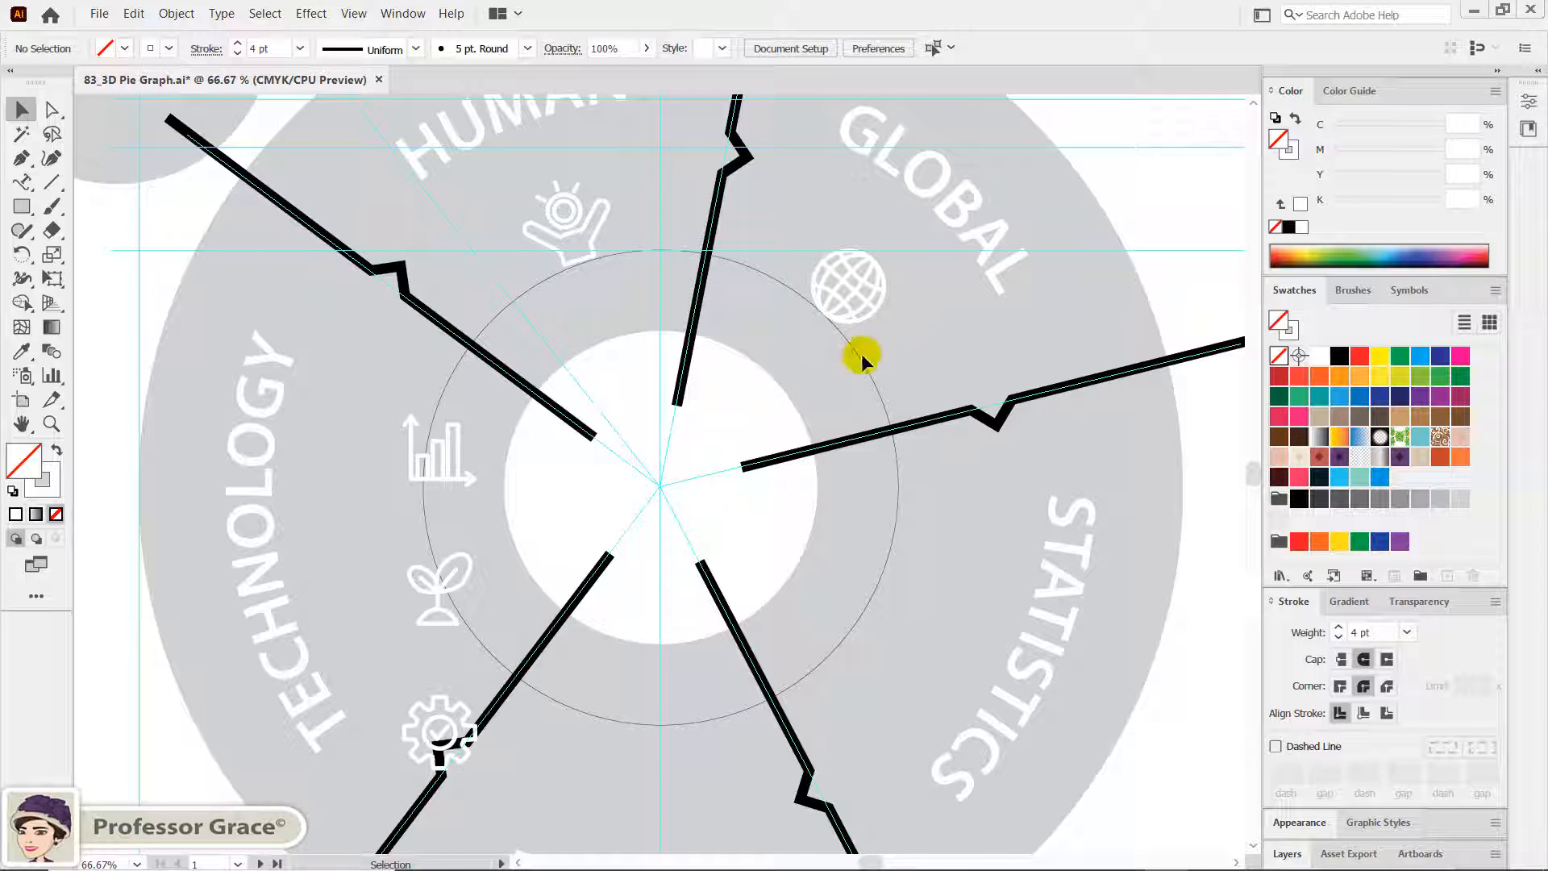
left_click(458, 478)
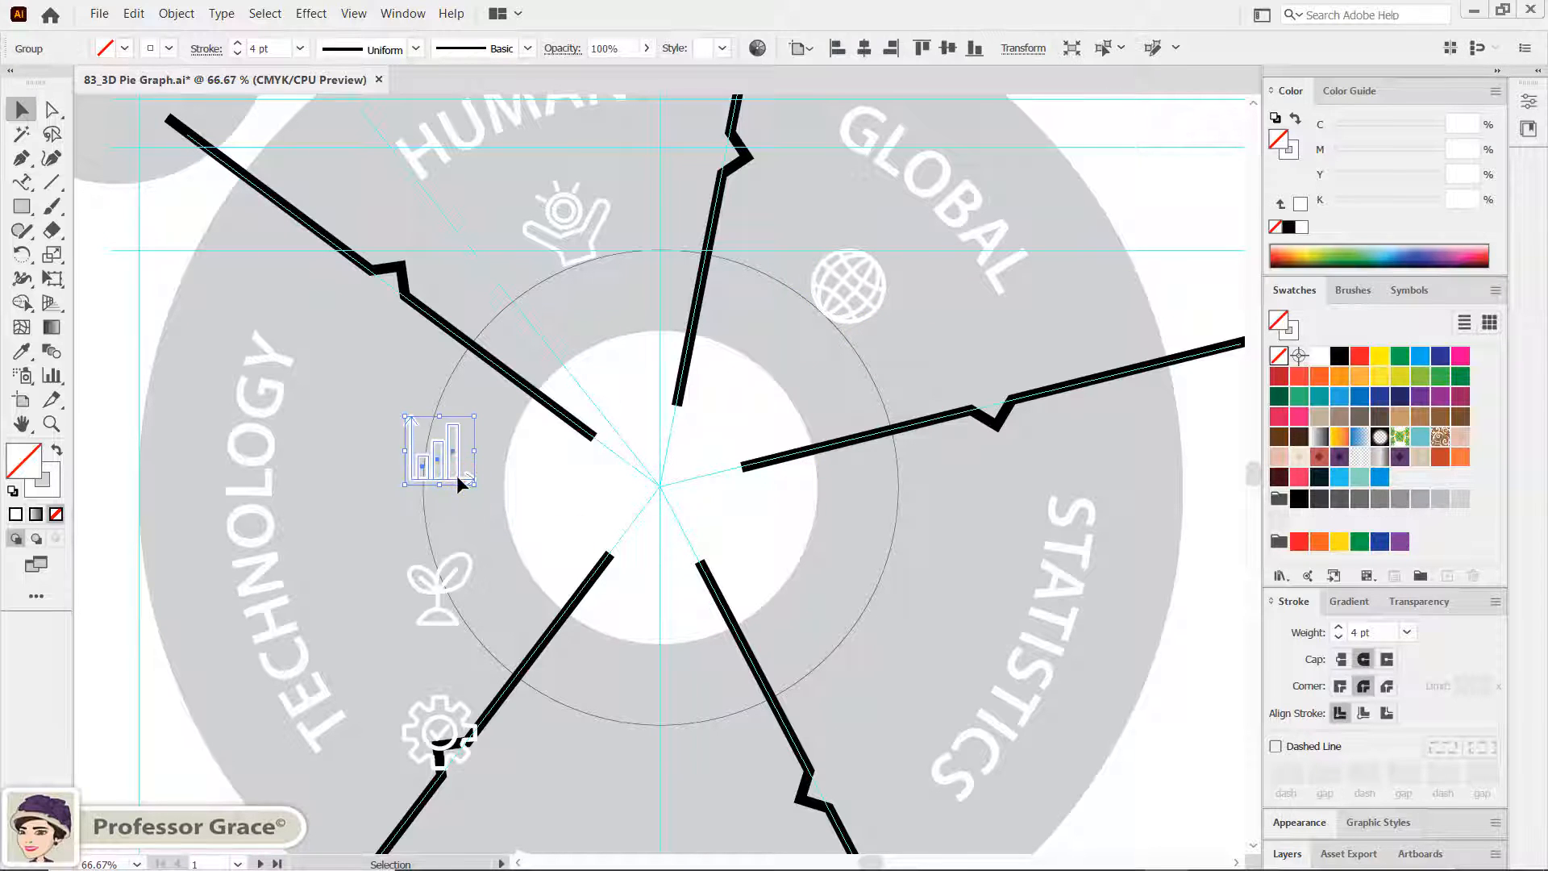
left_click_drag(452, 484, 917, 605)
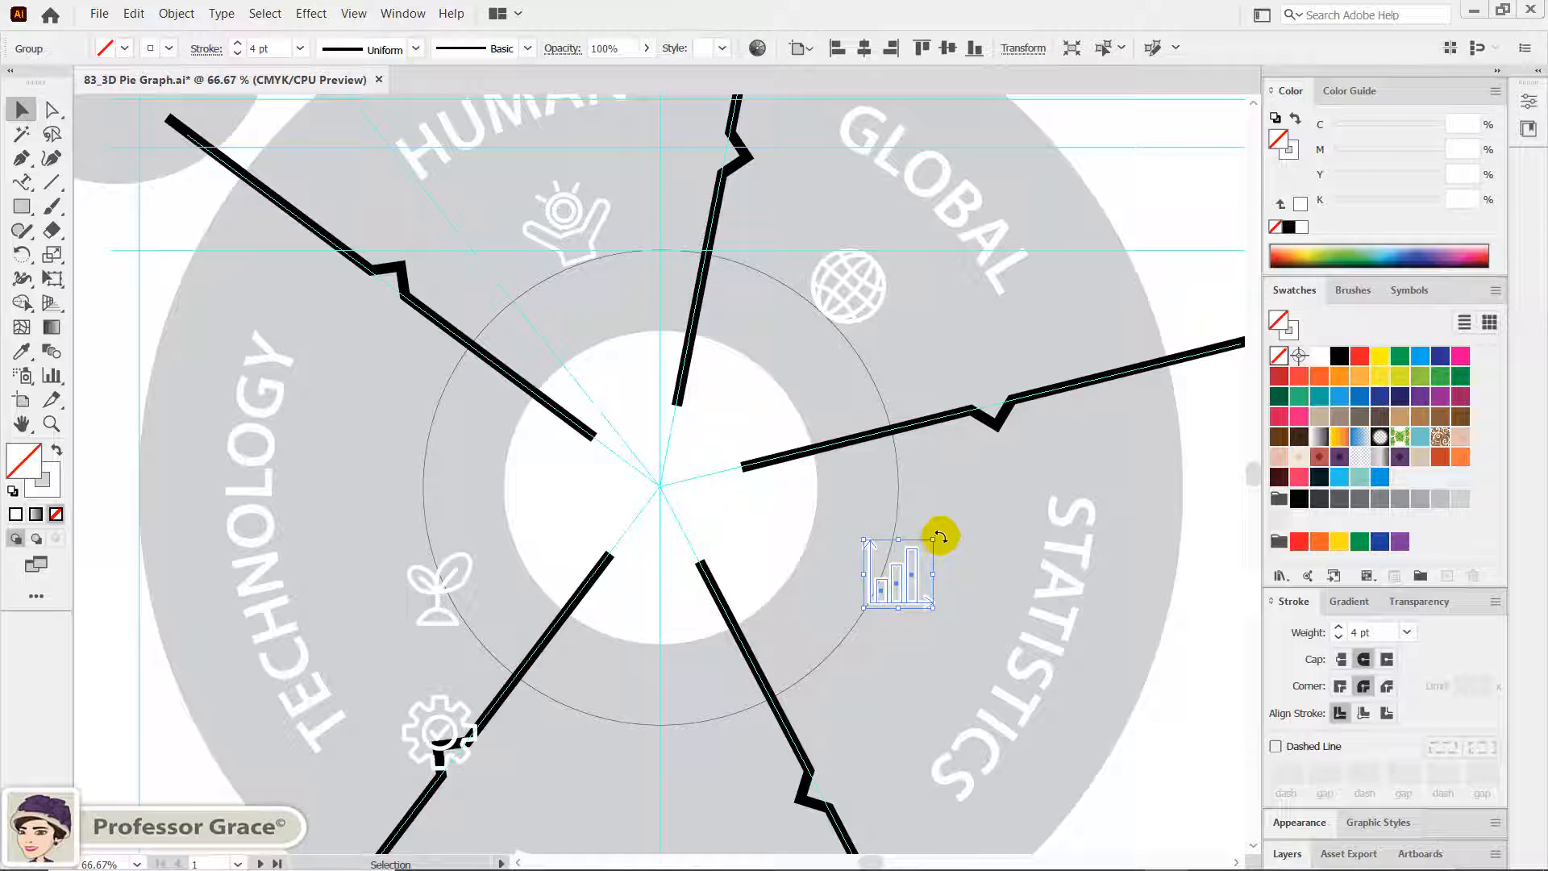
left_click_drag(938, 540, 914, 670)
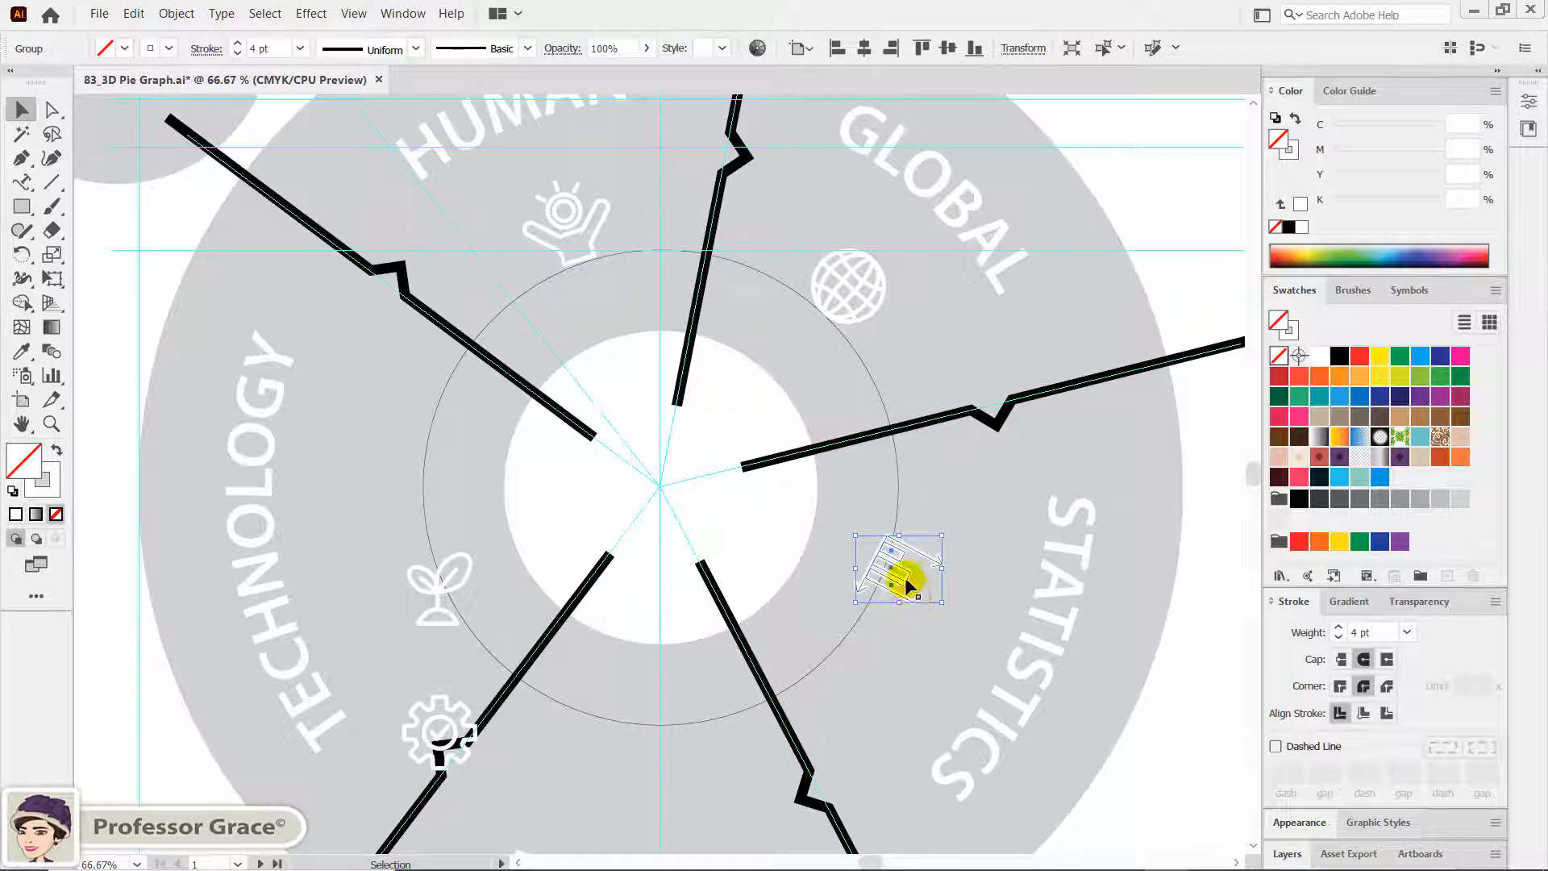
left_click_drag(905, 580, 905, 611)
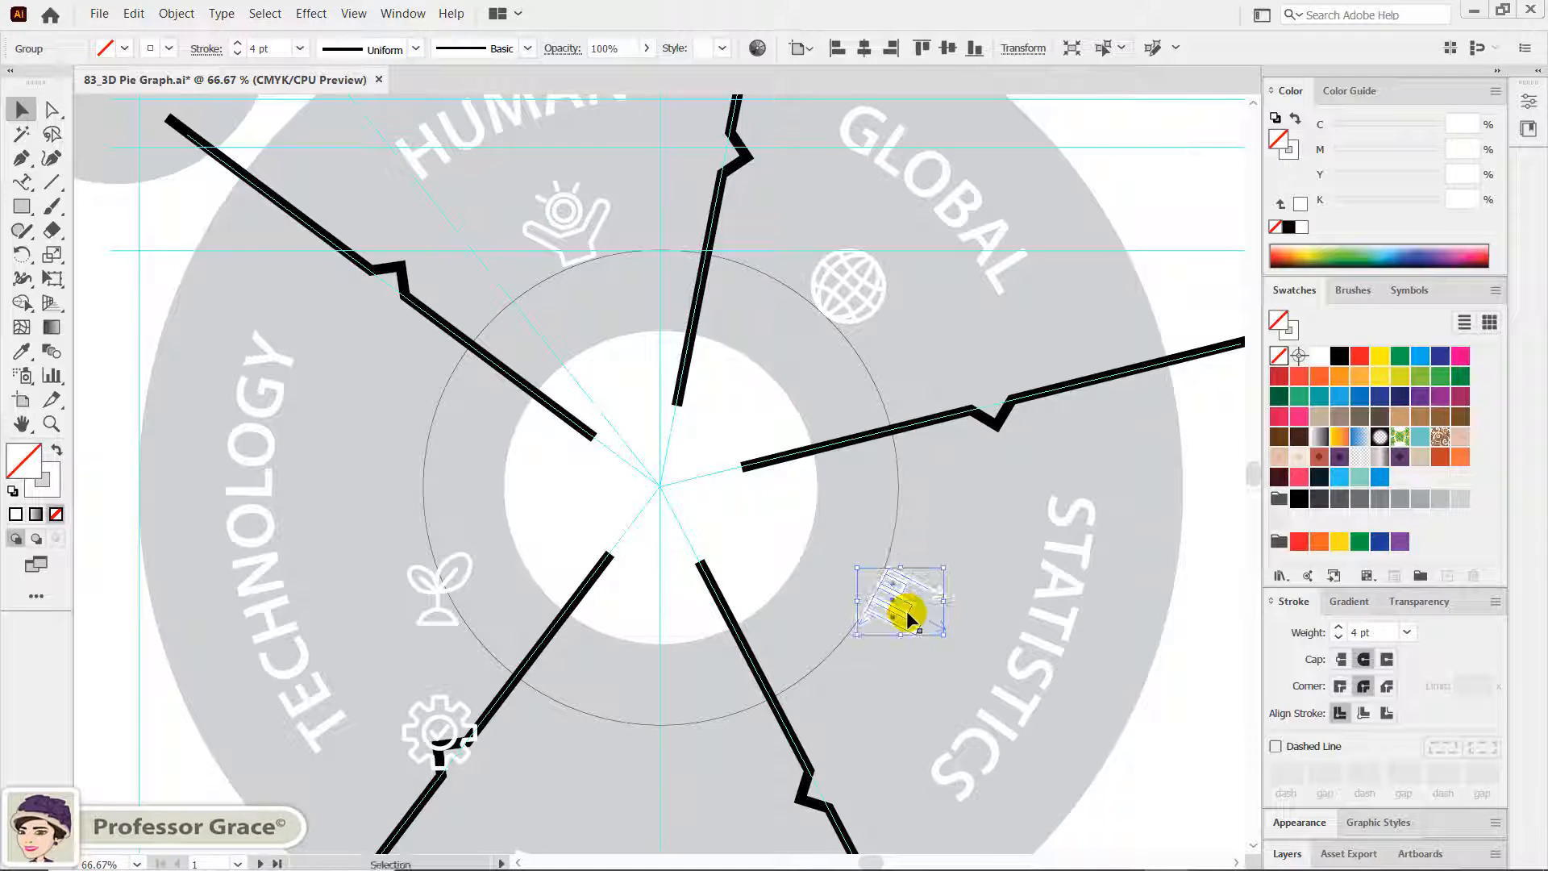
left_click(950, 548)
left_click(574, 734)
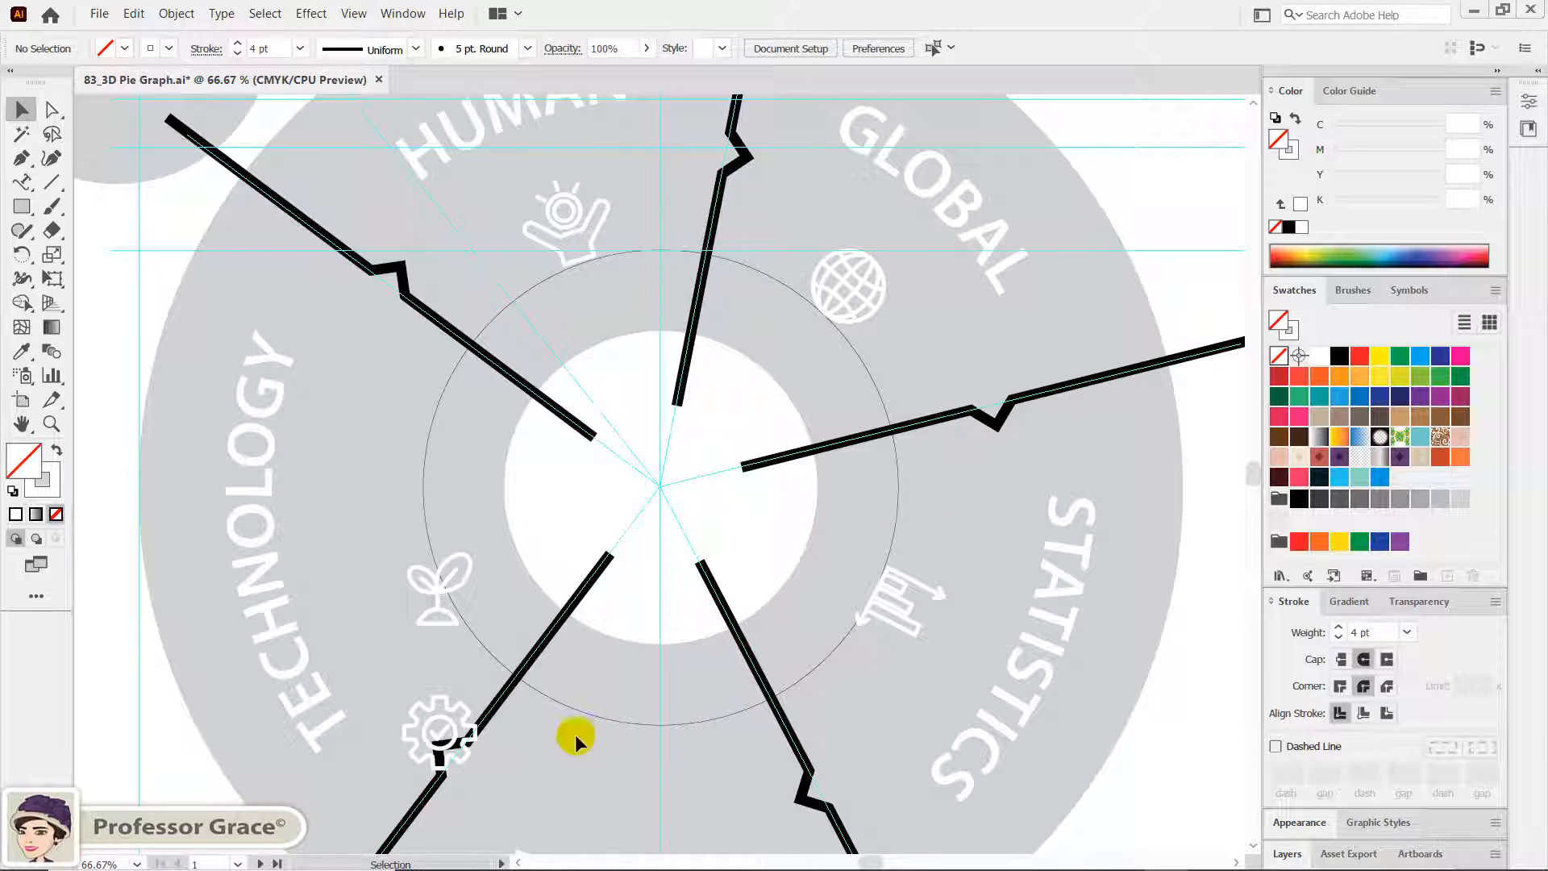
Place the plant icon between the small inner circle and NATURE, turned upside down to match the label's orientation
left_click_drag(446, 621, 619, 769)
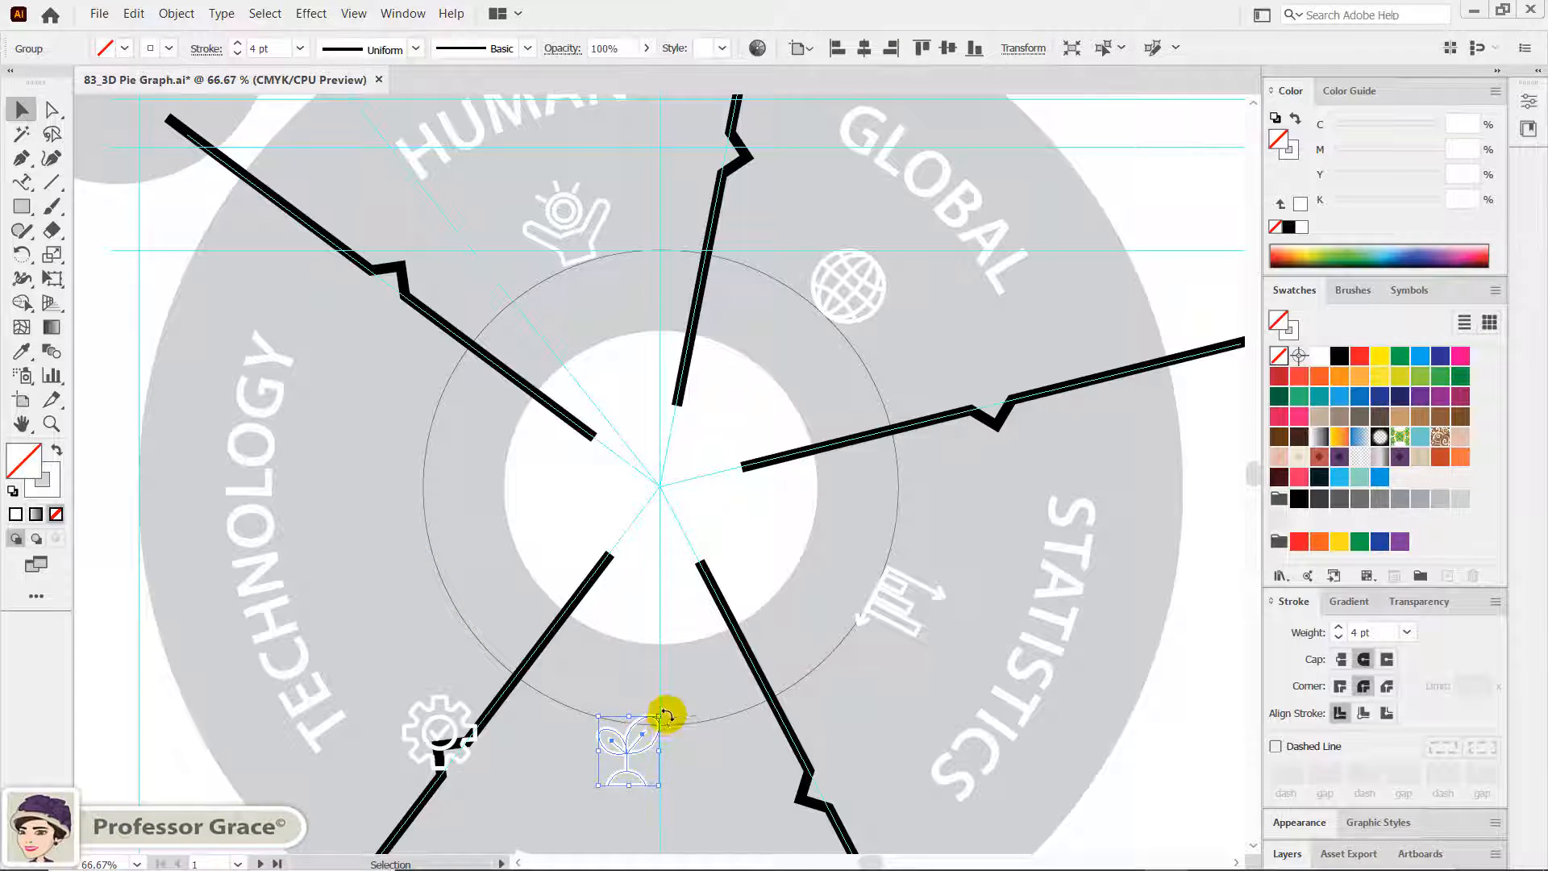
left_click_drag(666, 714, 560, 798)
left_click_drag(631, 747, 649, 773)
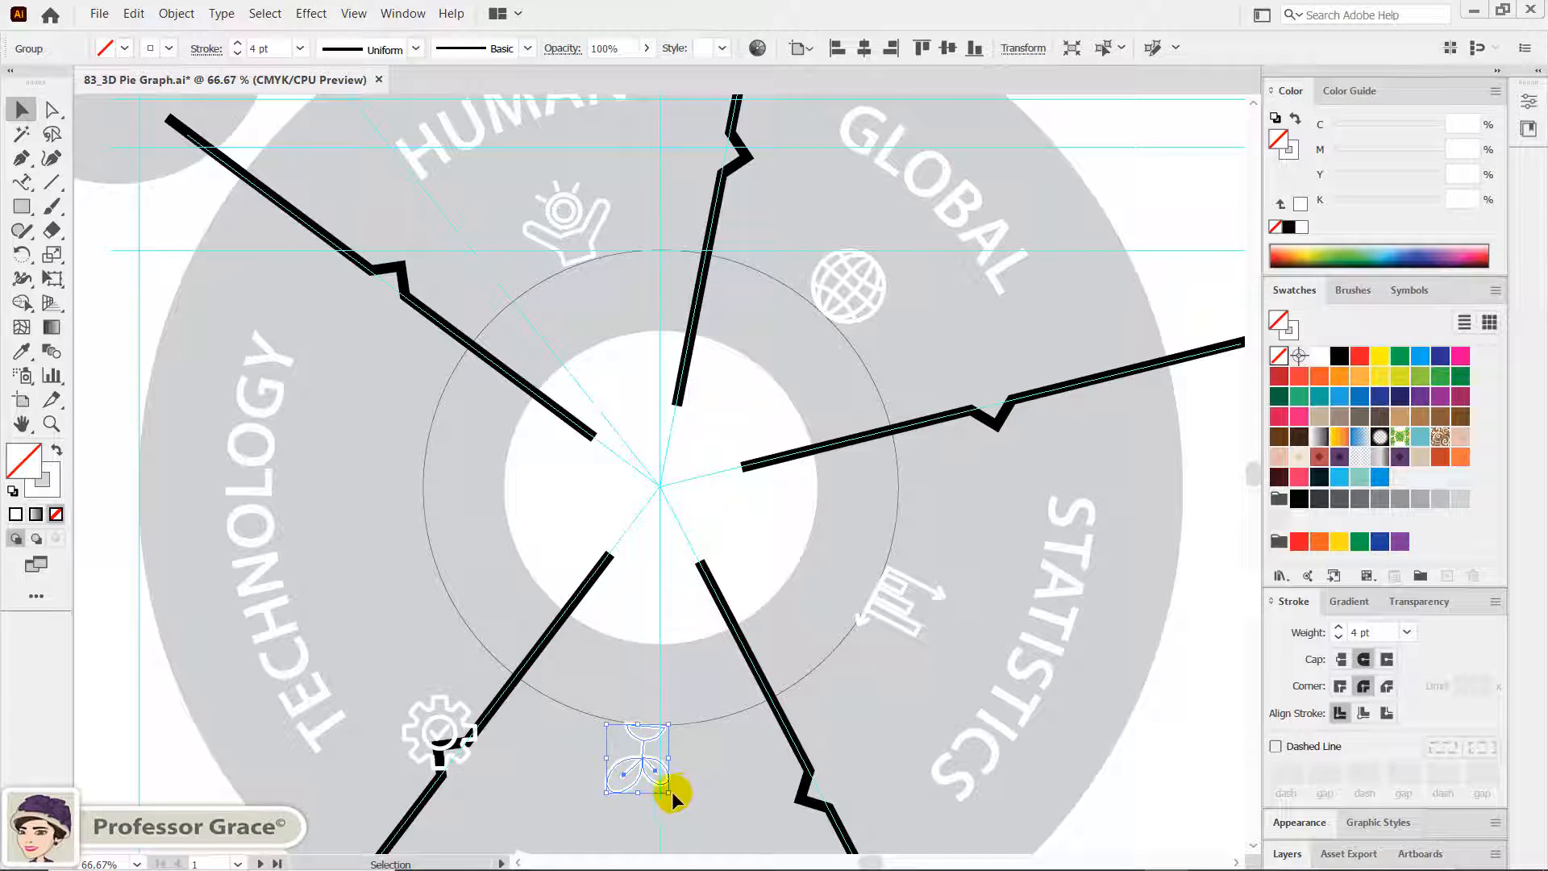
left_click_drag(677, 794, 679, 792)
Place the gear icon between TECHNOLOGY and the small inner circle, tilting it to follow the curve
left_click(433, 737)
left_click_drag(439, 734, 400, 552)
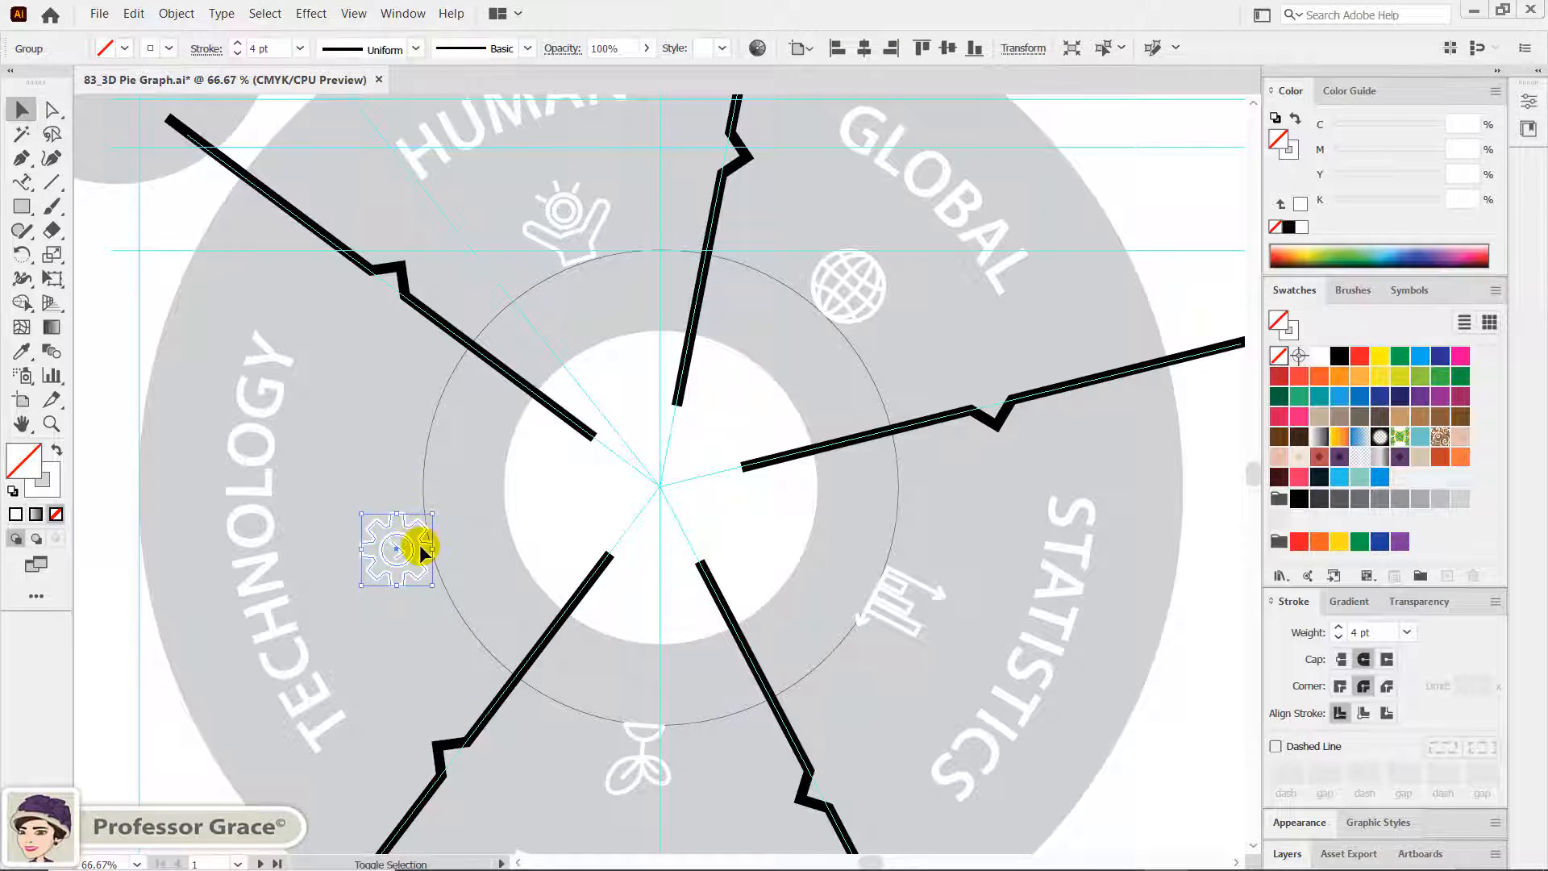
left_click_drag(400, 559, 422, 480)
left_click(456, 499)
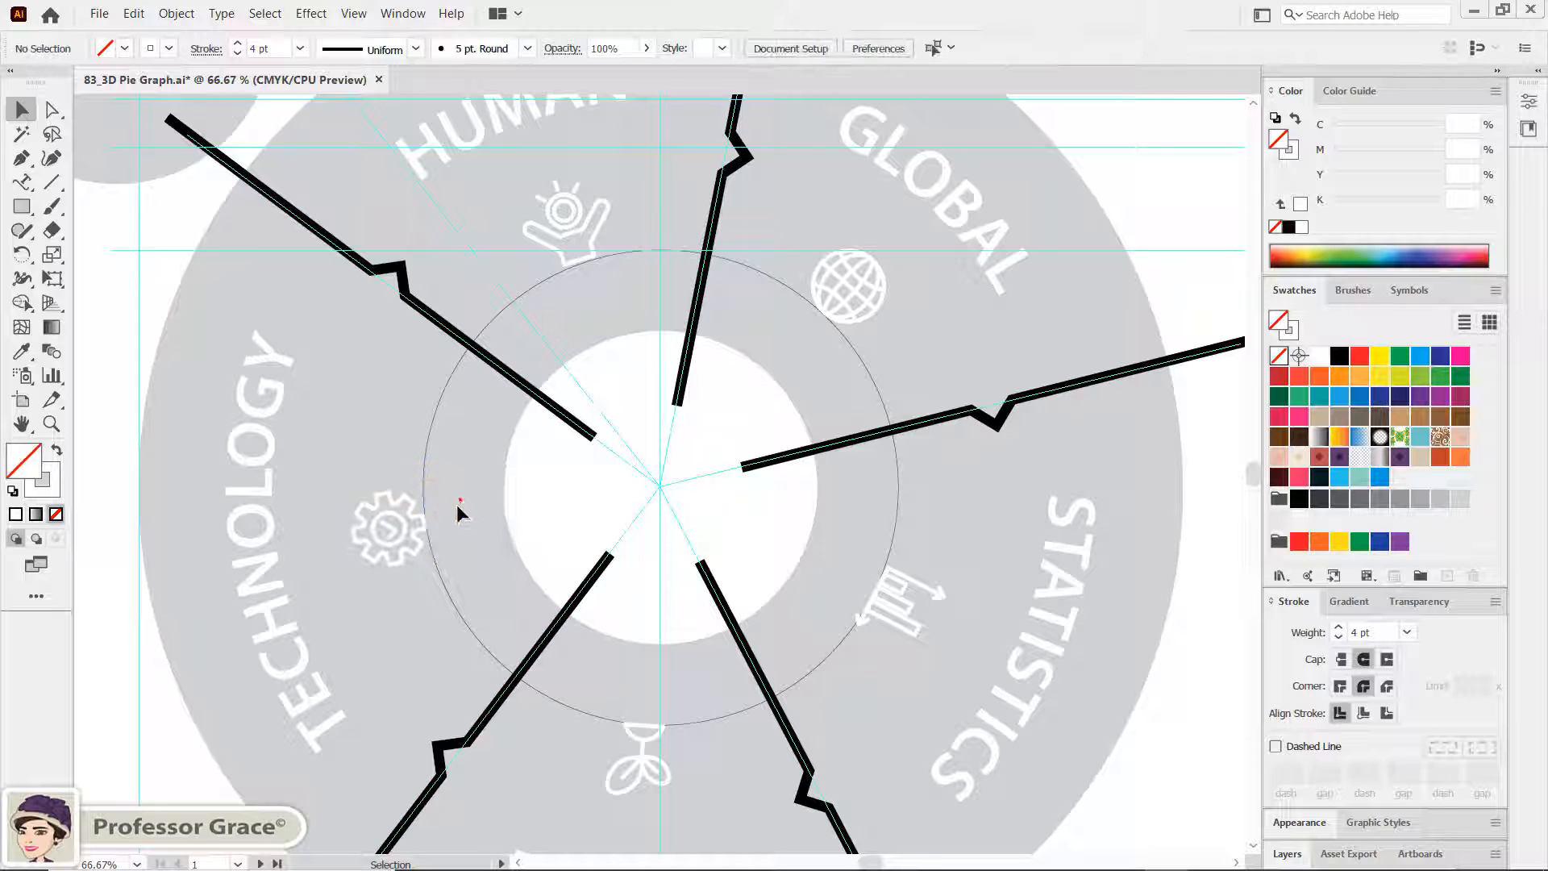
left_click(403, 532)
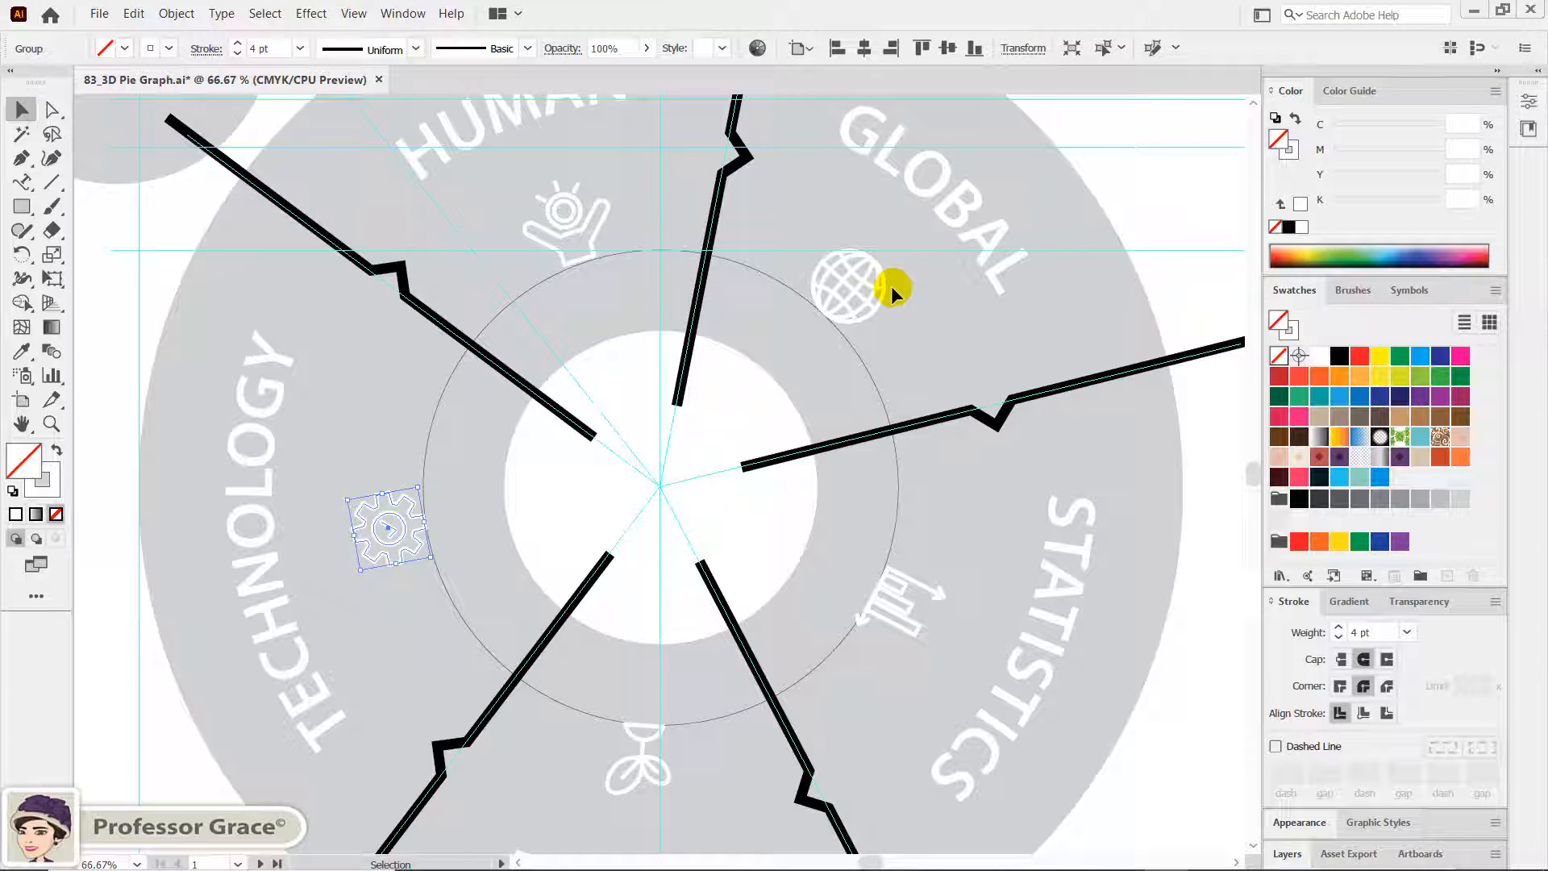
Nudge the globe icon below GLOBAL slightly up and to the left
left_click(874, 307)
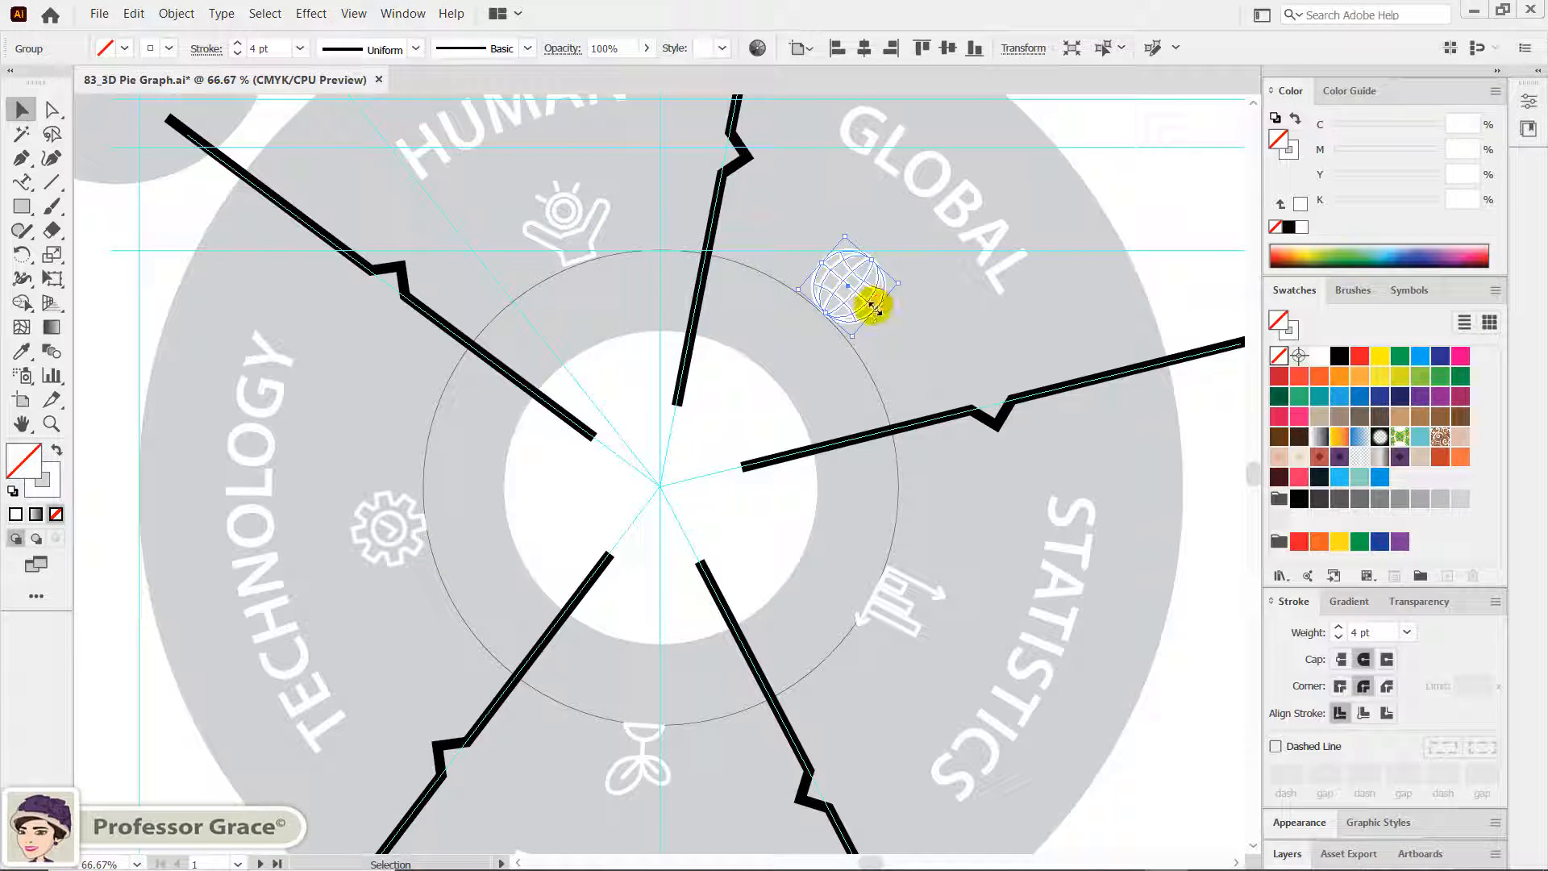
key("Up")
key("Up")
key("Up")
key("Left")
key("Left")
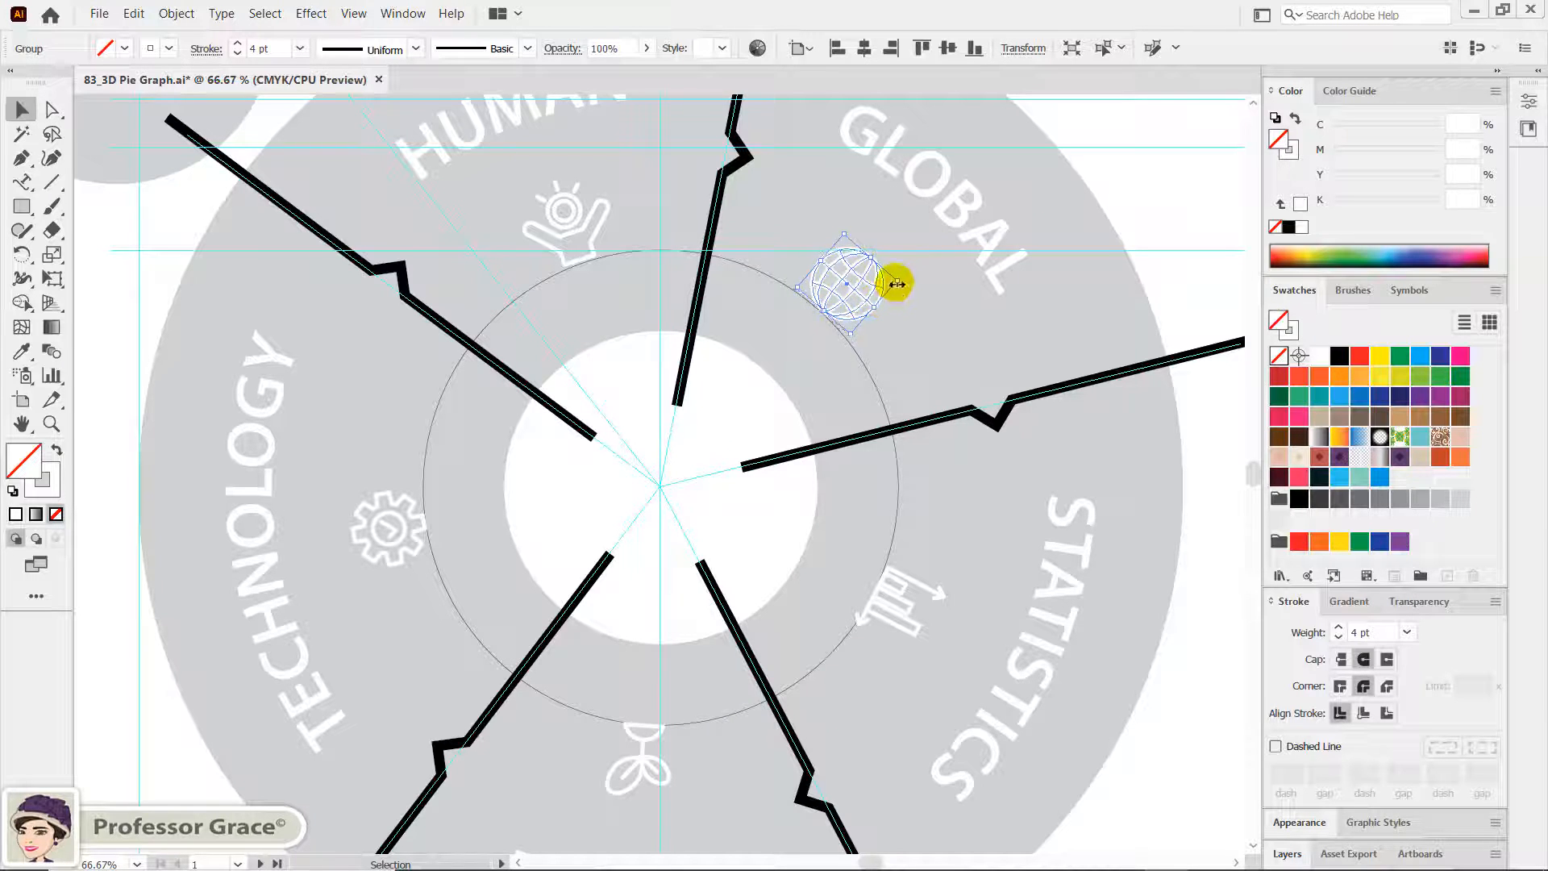
left_click_drag(904, 275, 898, 277)
Nudge the bar-chart icon slightly upward and fine-tune the position of the plant icon near NATURE
left_click(896, 621)
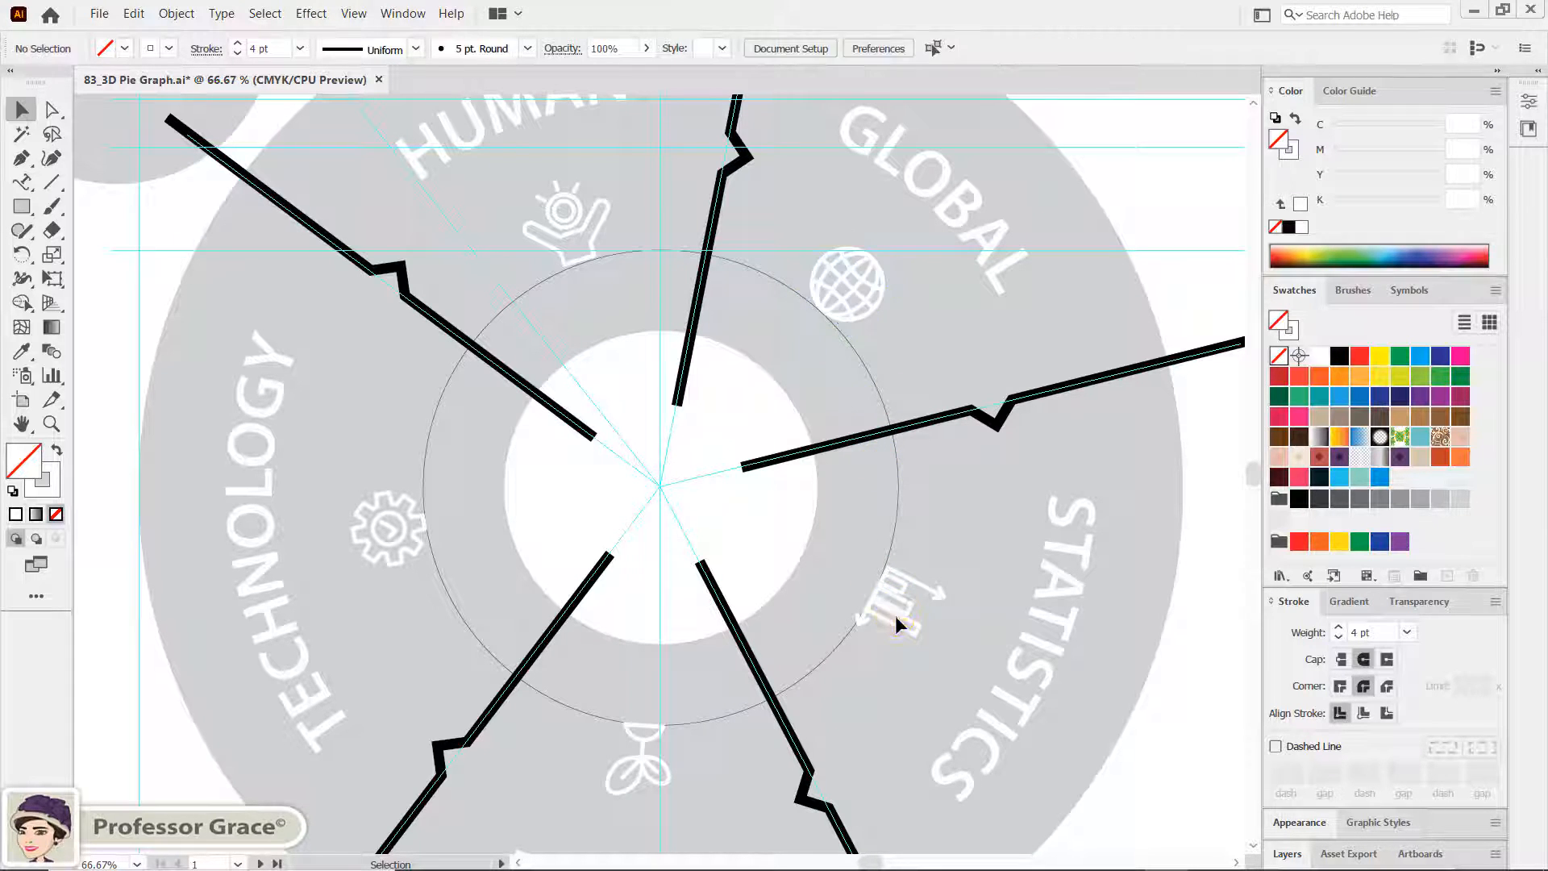
left_click(892, 607)
left_click(911, 605)
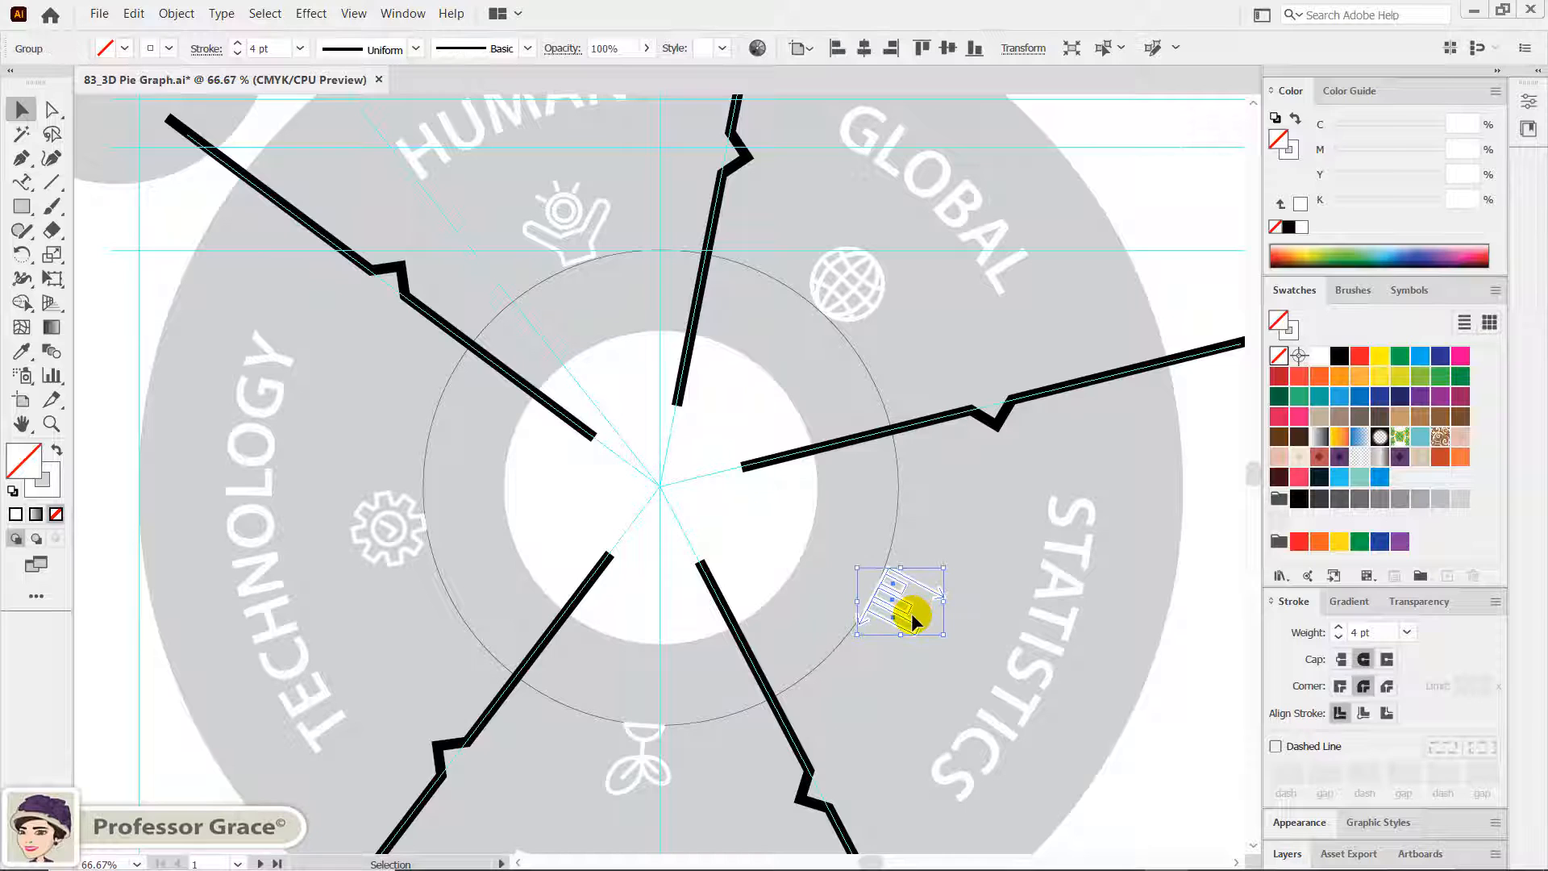
key("Up")
key("Up")
key("Up")
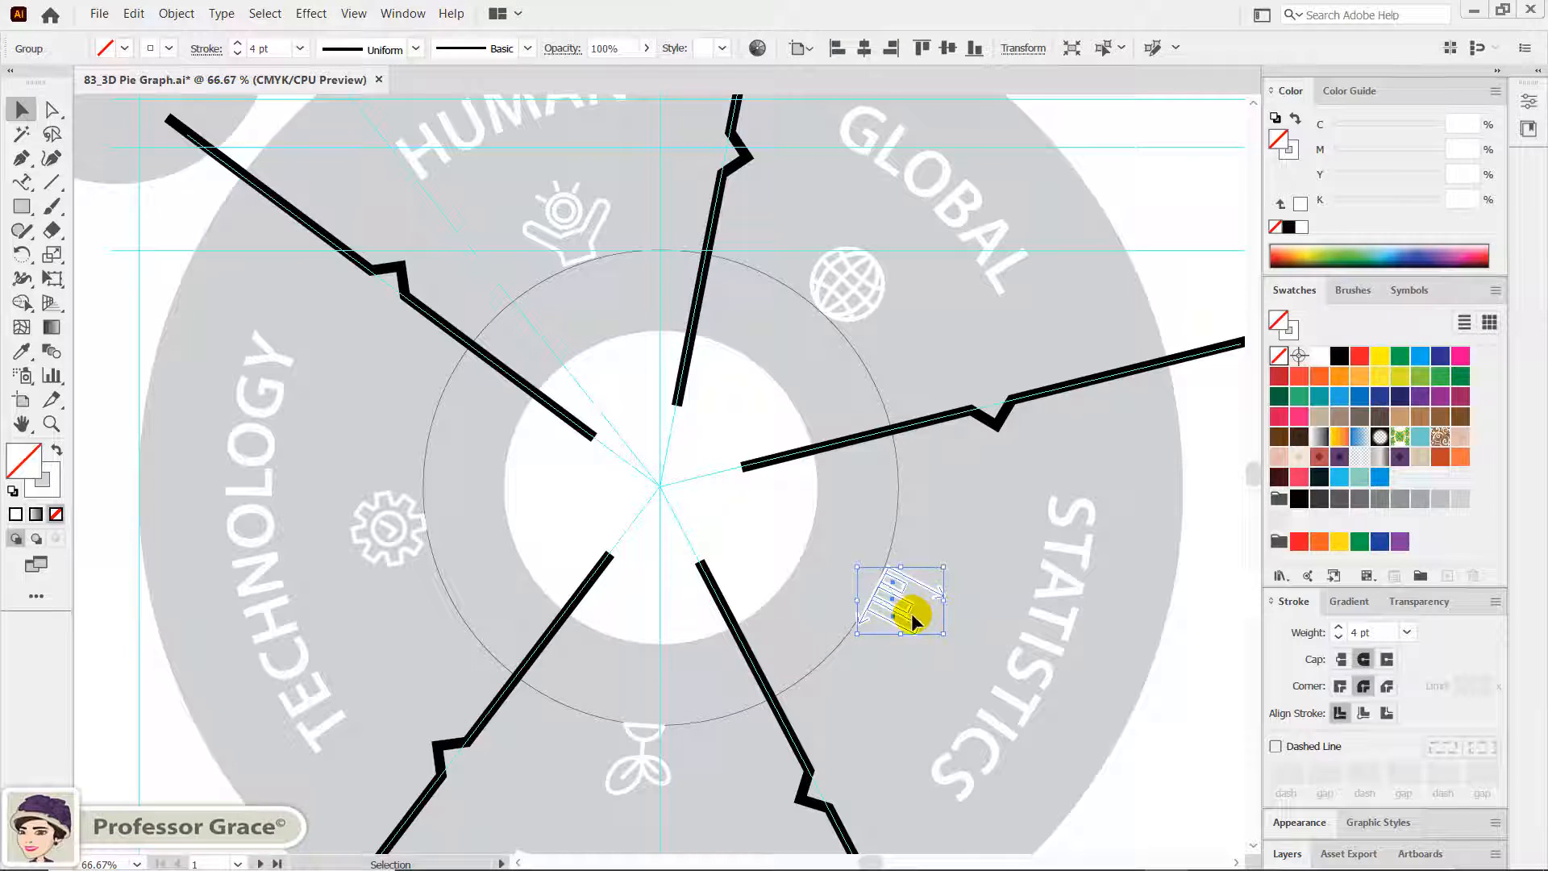
left_click(907, 676)
left_click_drag(648, 763, 713, 772)
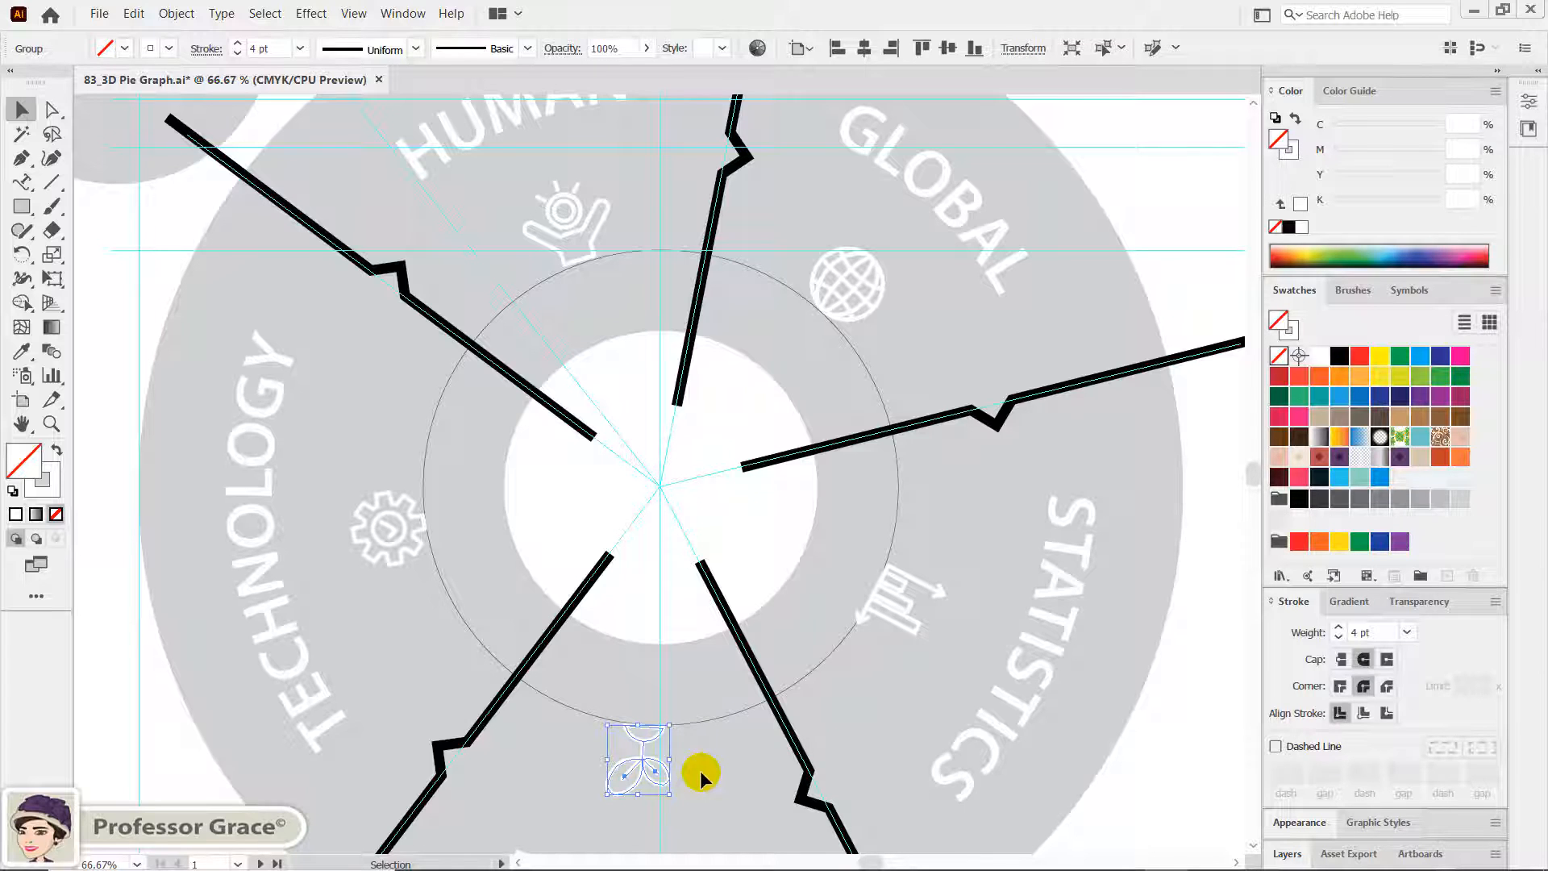
scroll(701, 766, "down", 2)
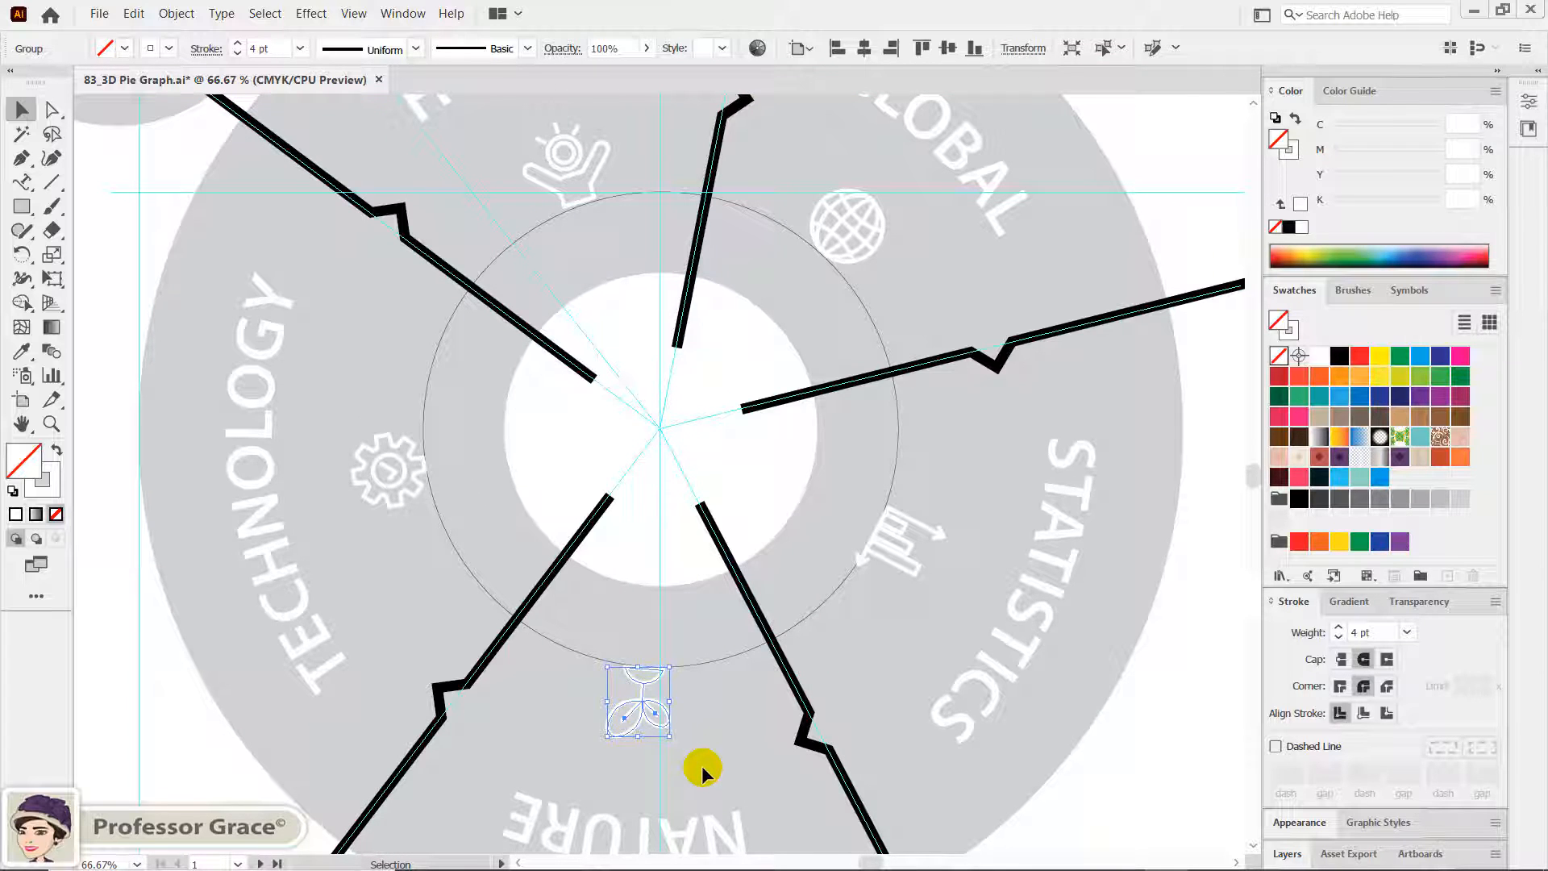
left_click(701, 766)
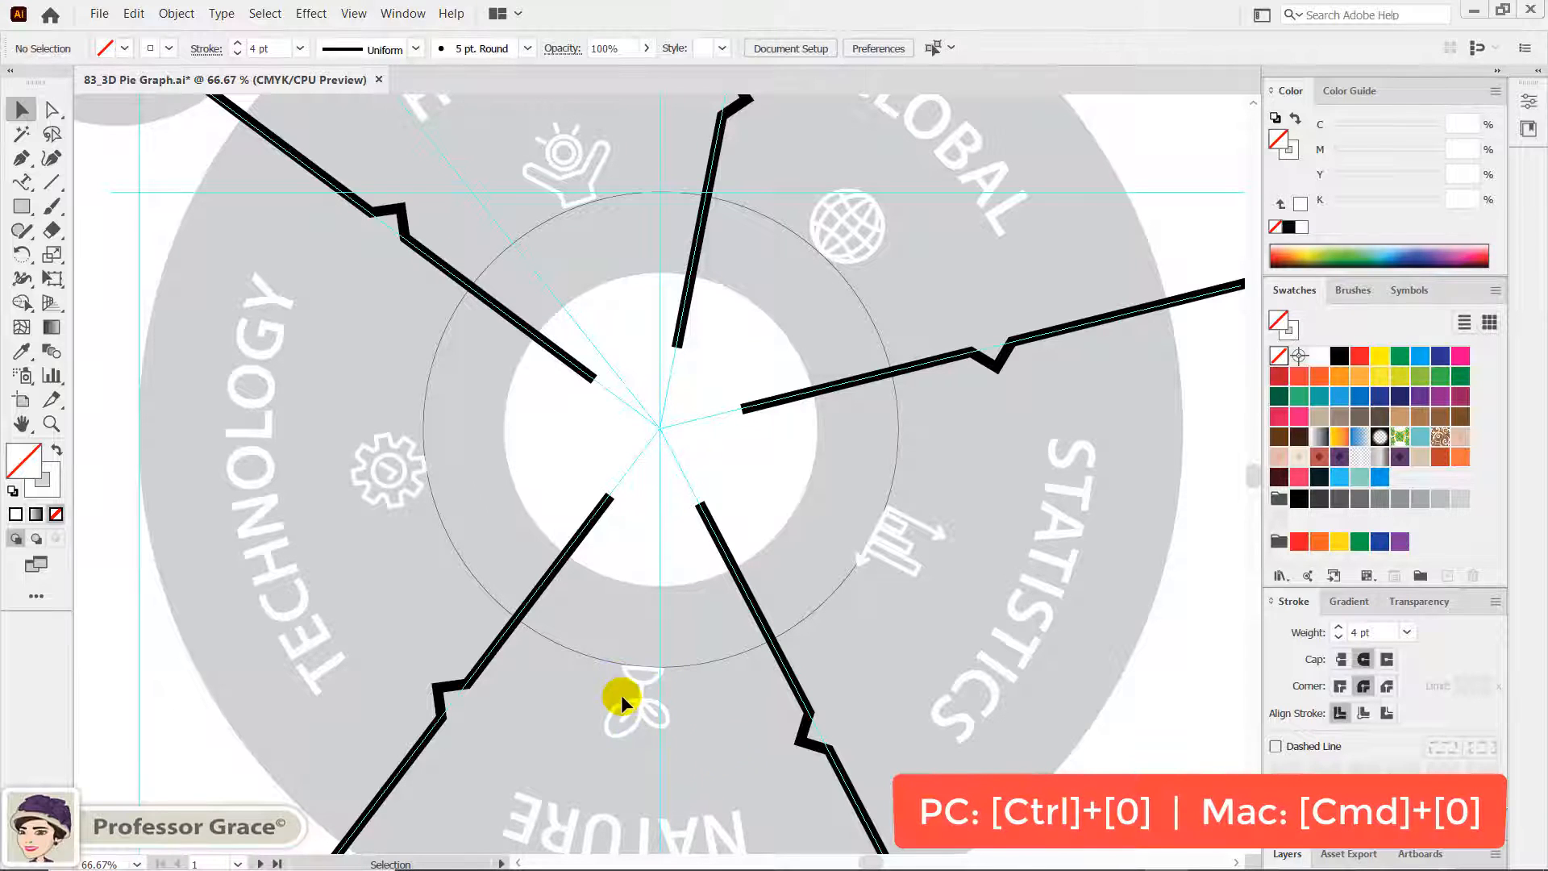
Fit the artboard in view and delete the thin inner circle used as a guide for the icons
key("ctrl+minus")
key("ctrl+0")
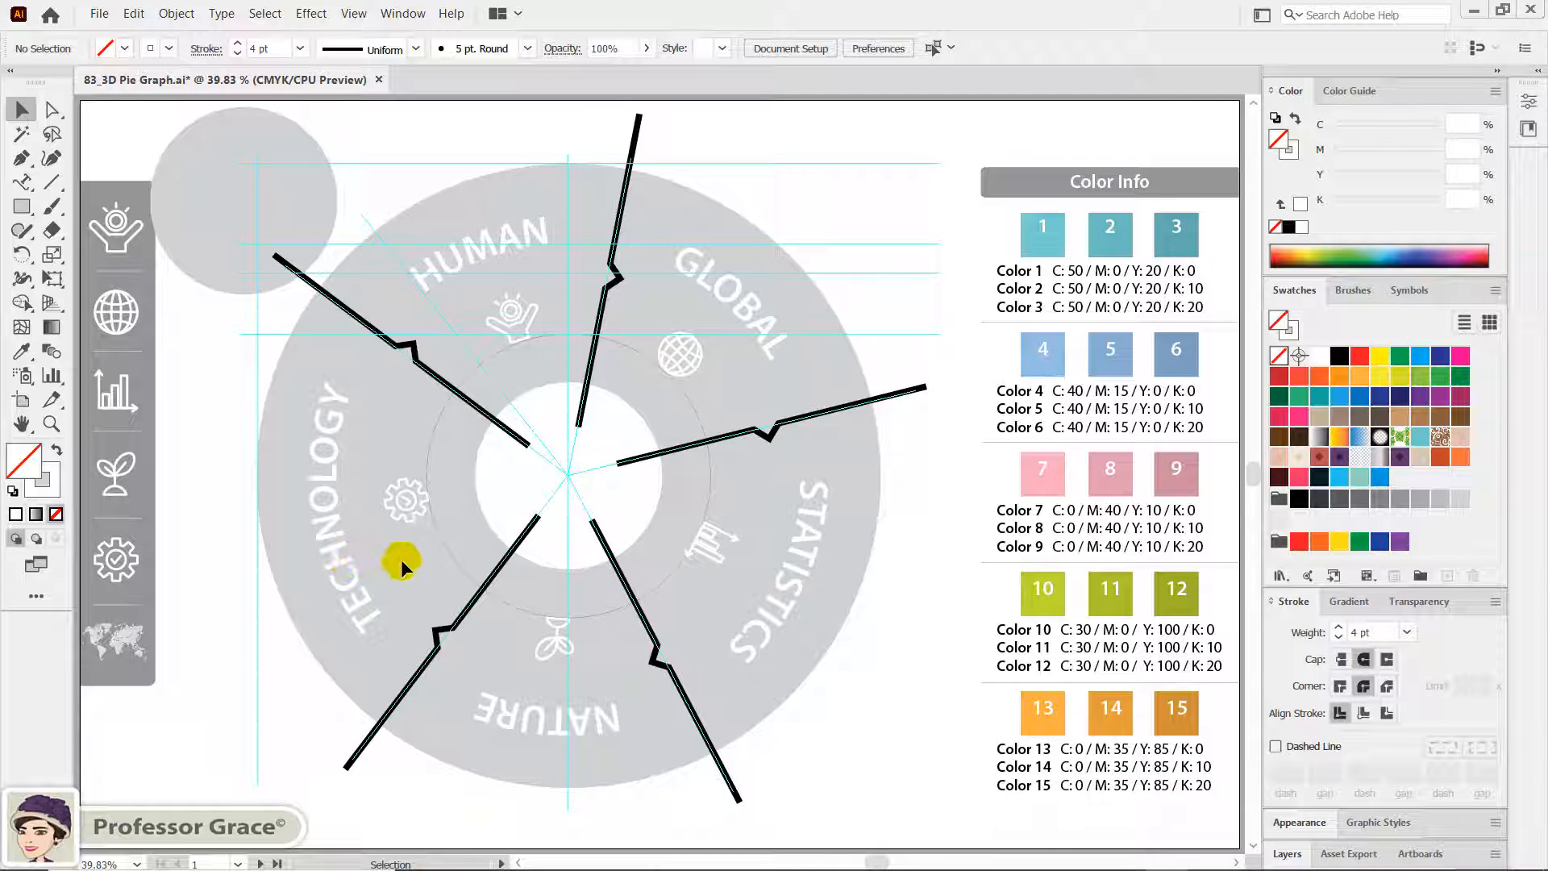
left_click(462, 544)
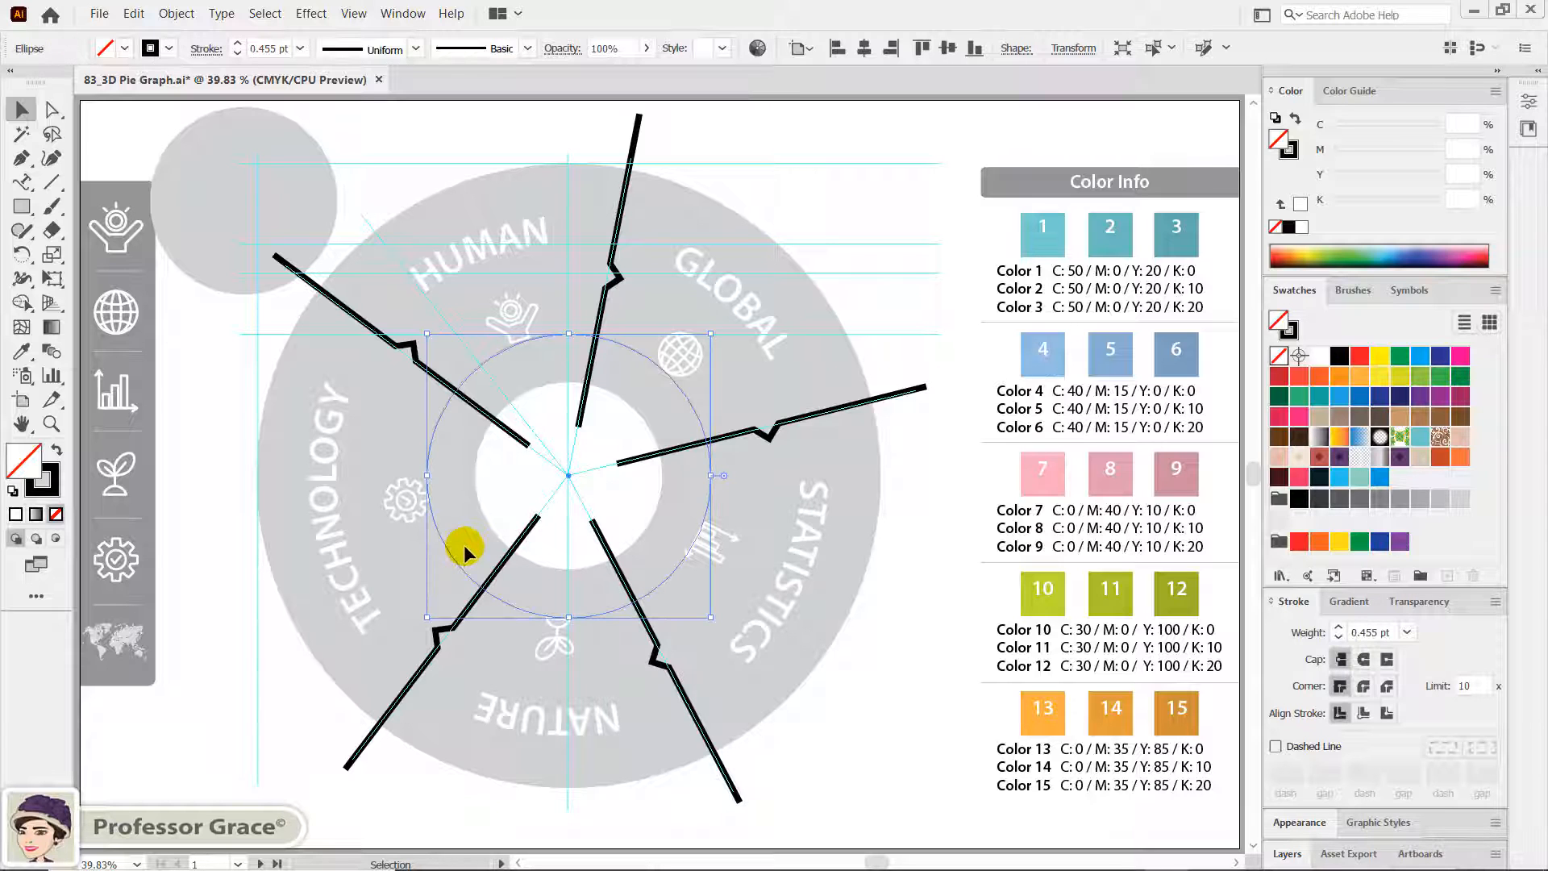
key("Delete")
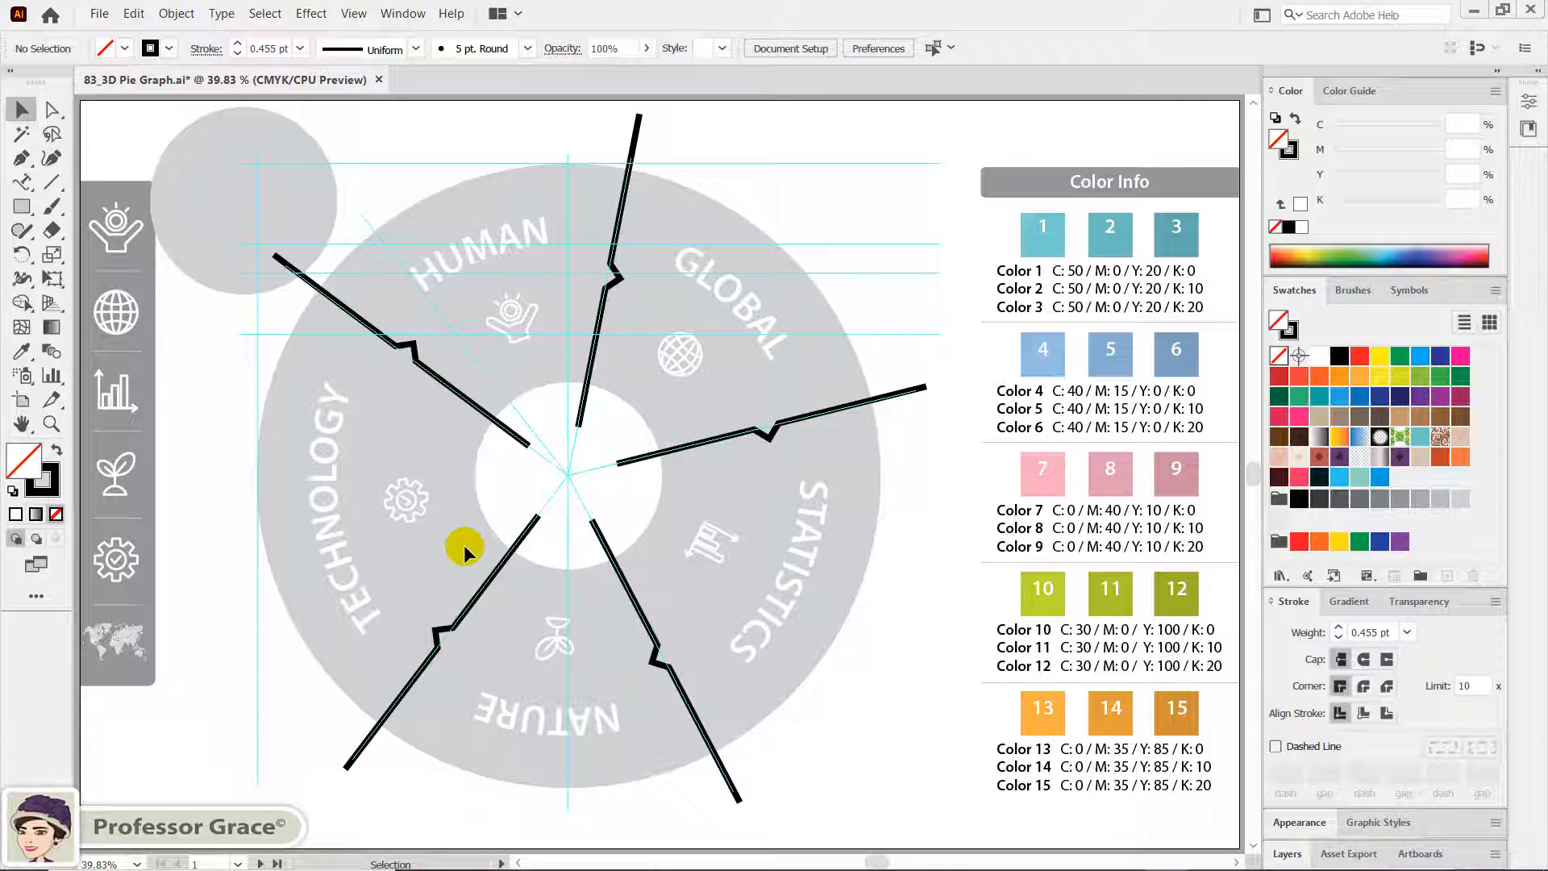
Unlock all locked objects and clear the selection
left_click(176, 14)
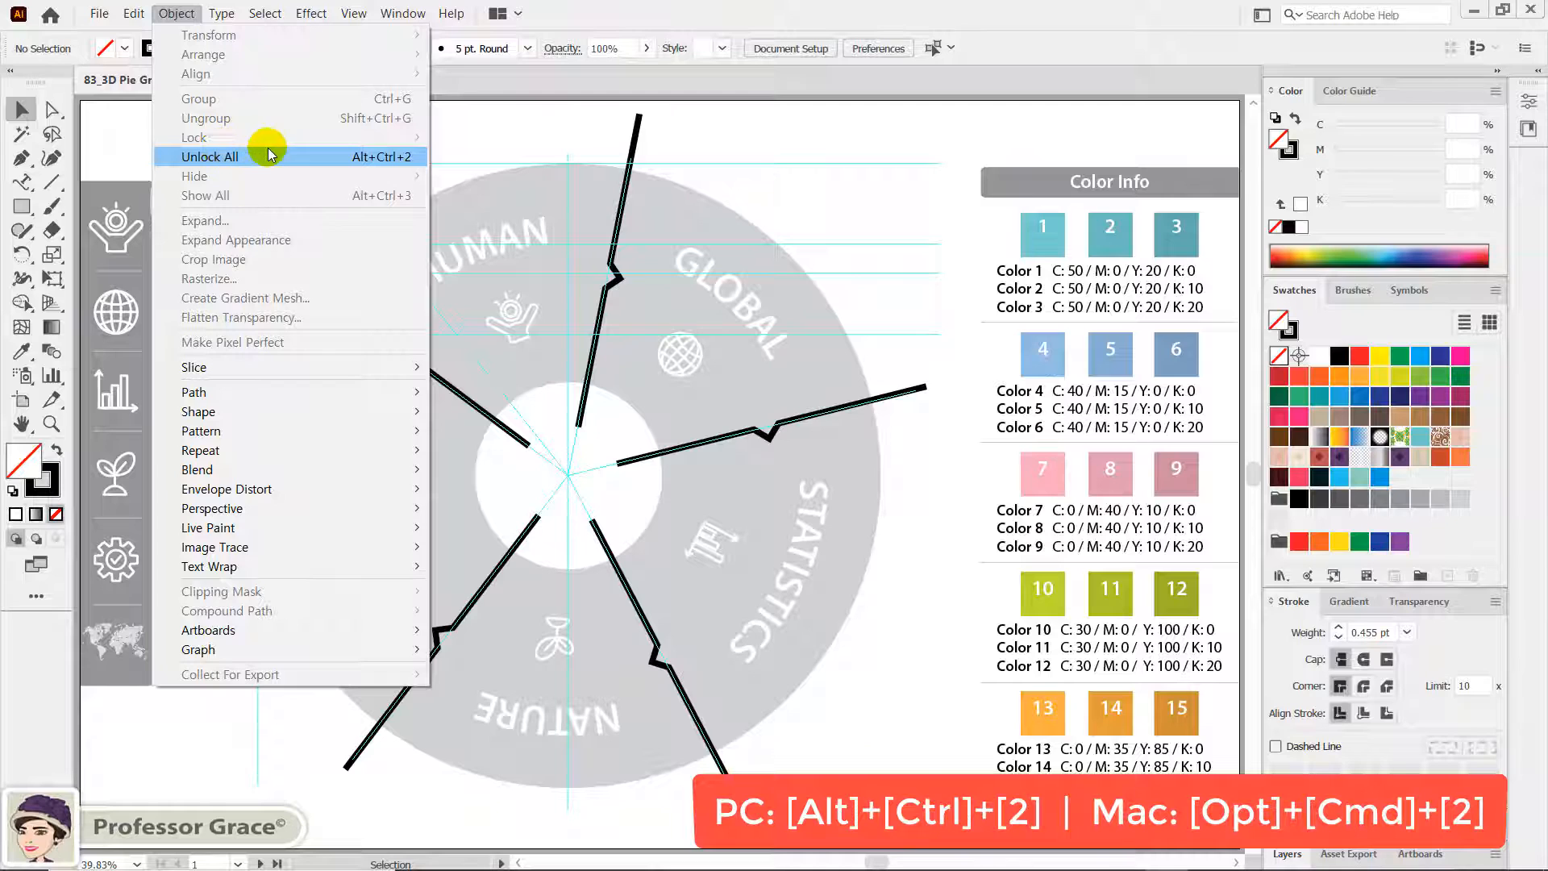
left_click(381, 157)
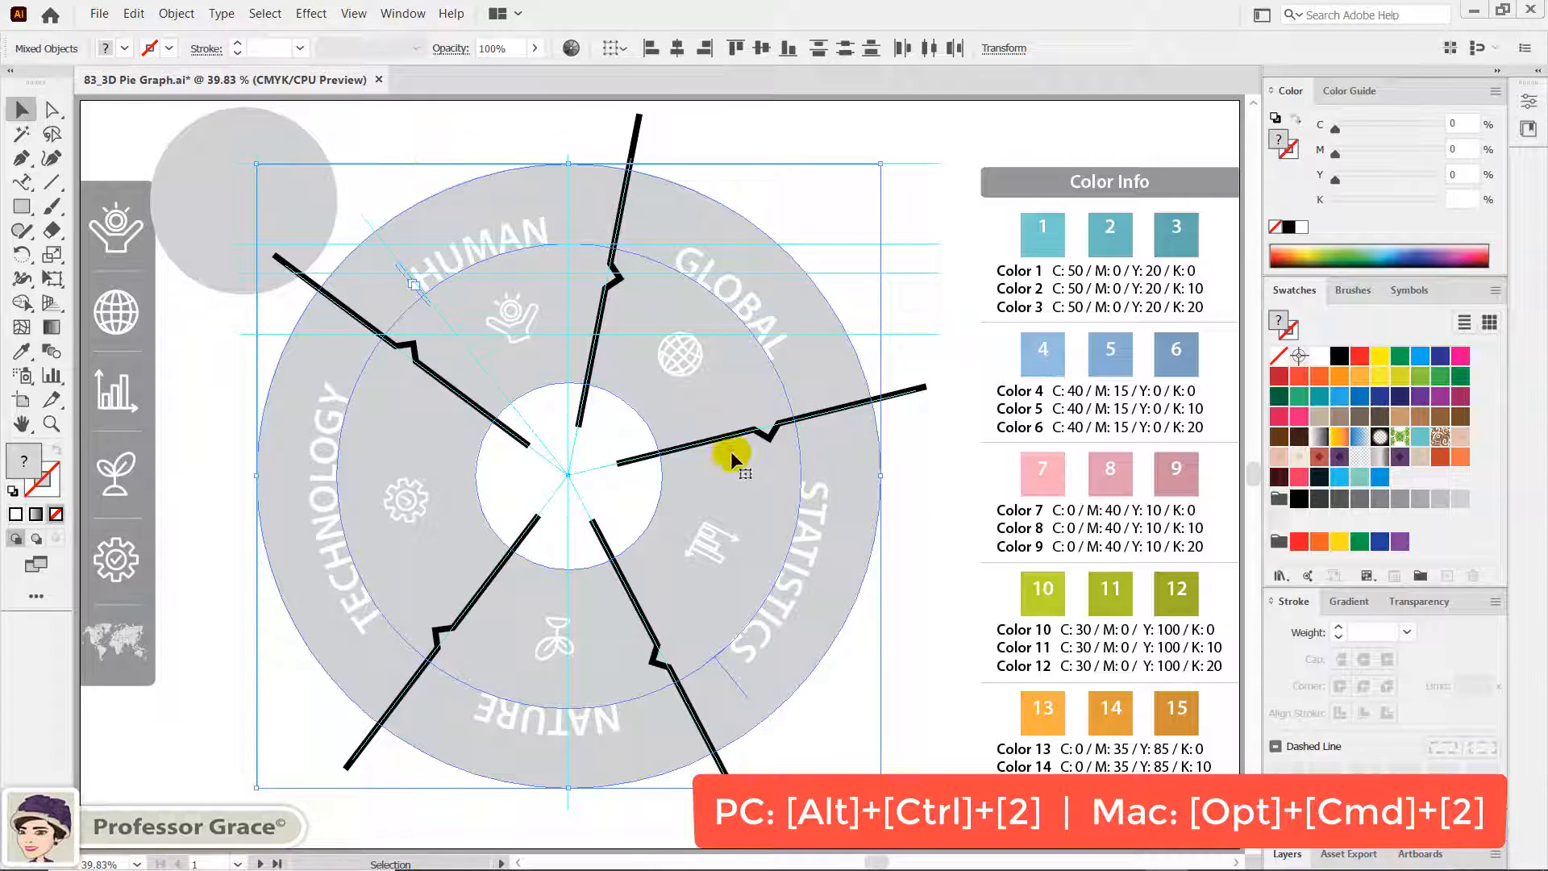
left_click(856, 661)
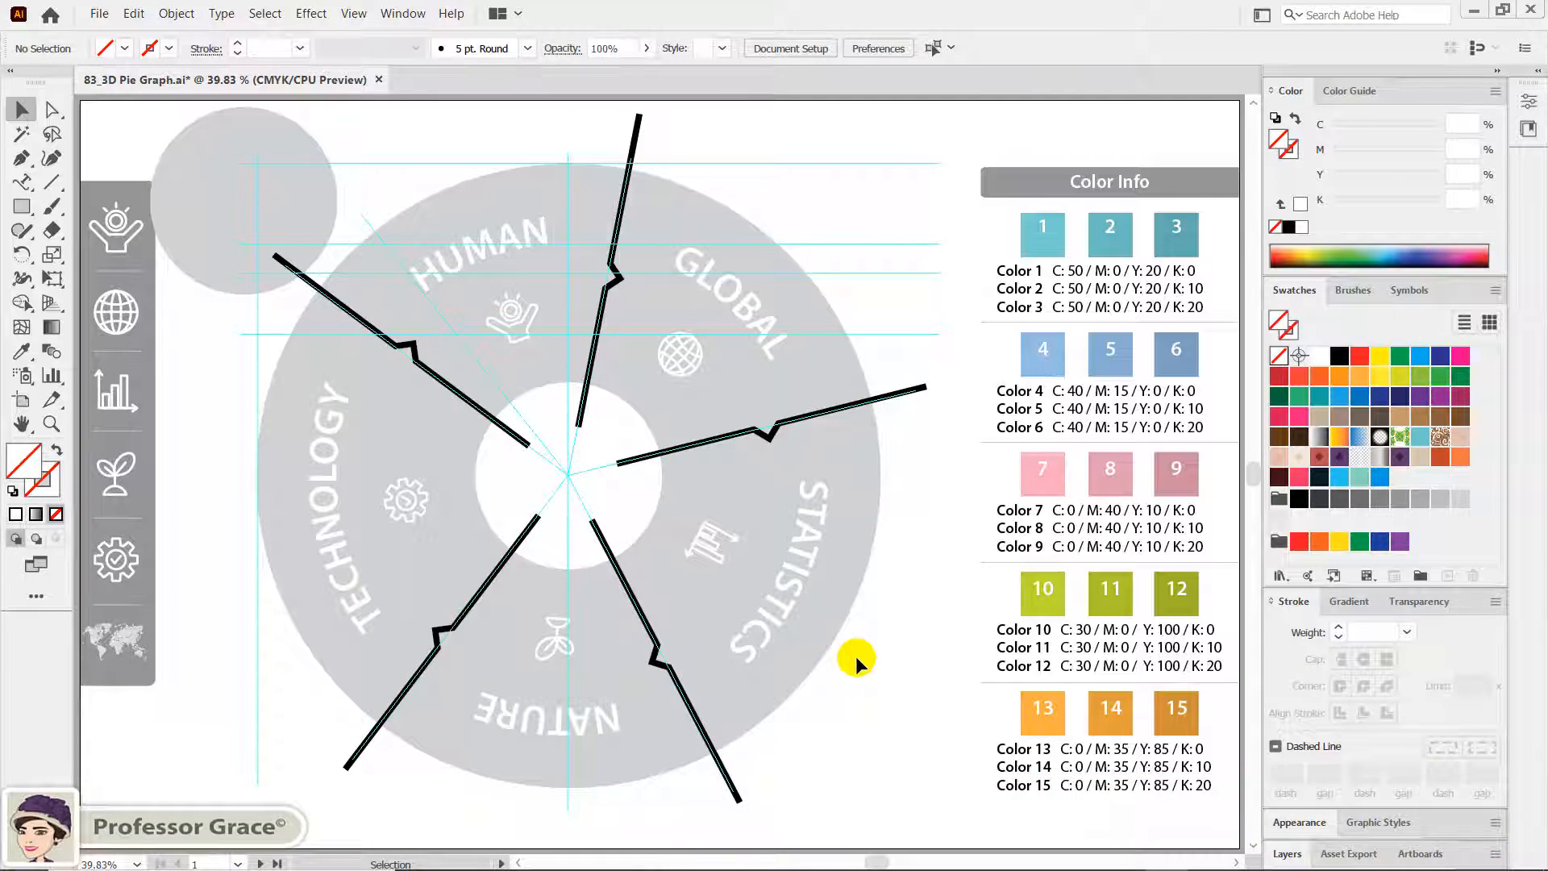
Group the five zigzag divider lines together with the grey ring
key("shift")
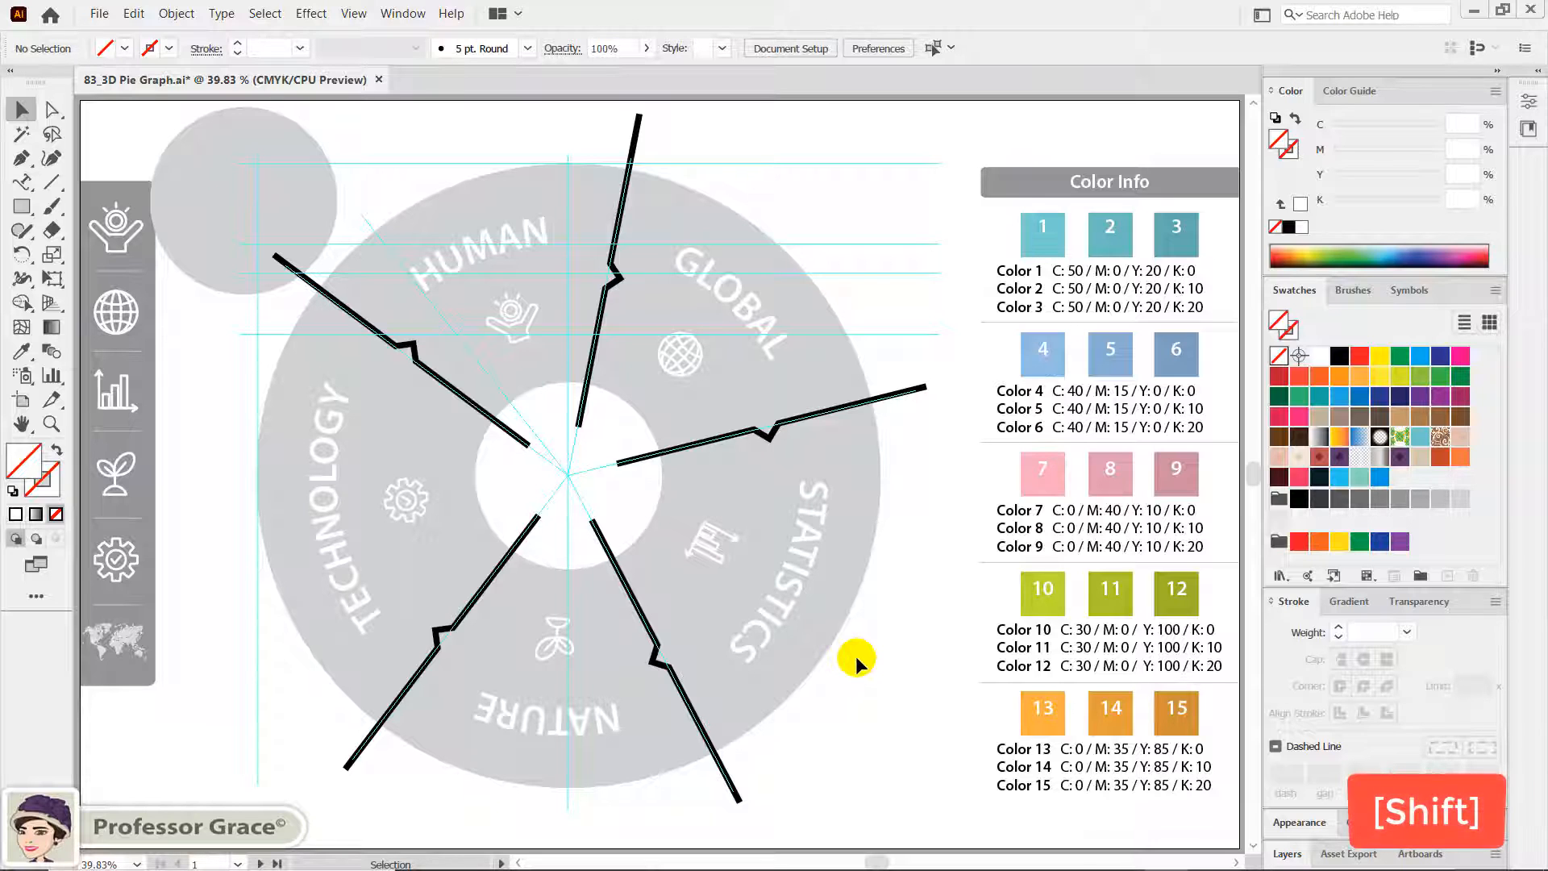
left_click(733, 800, "shift")
left_click(919, 390, "shift")
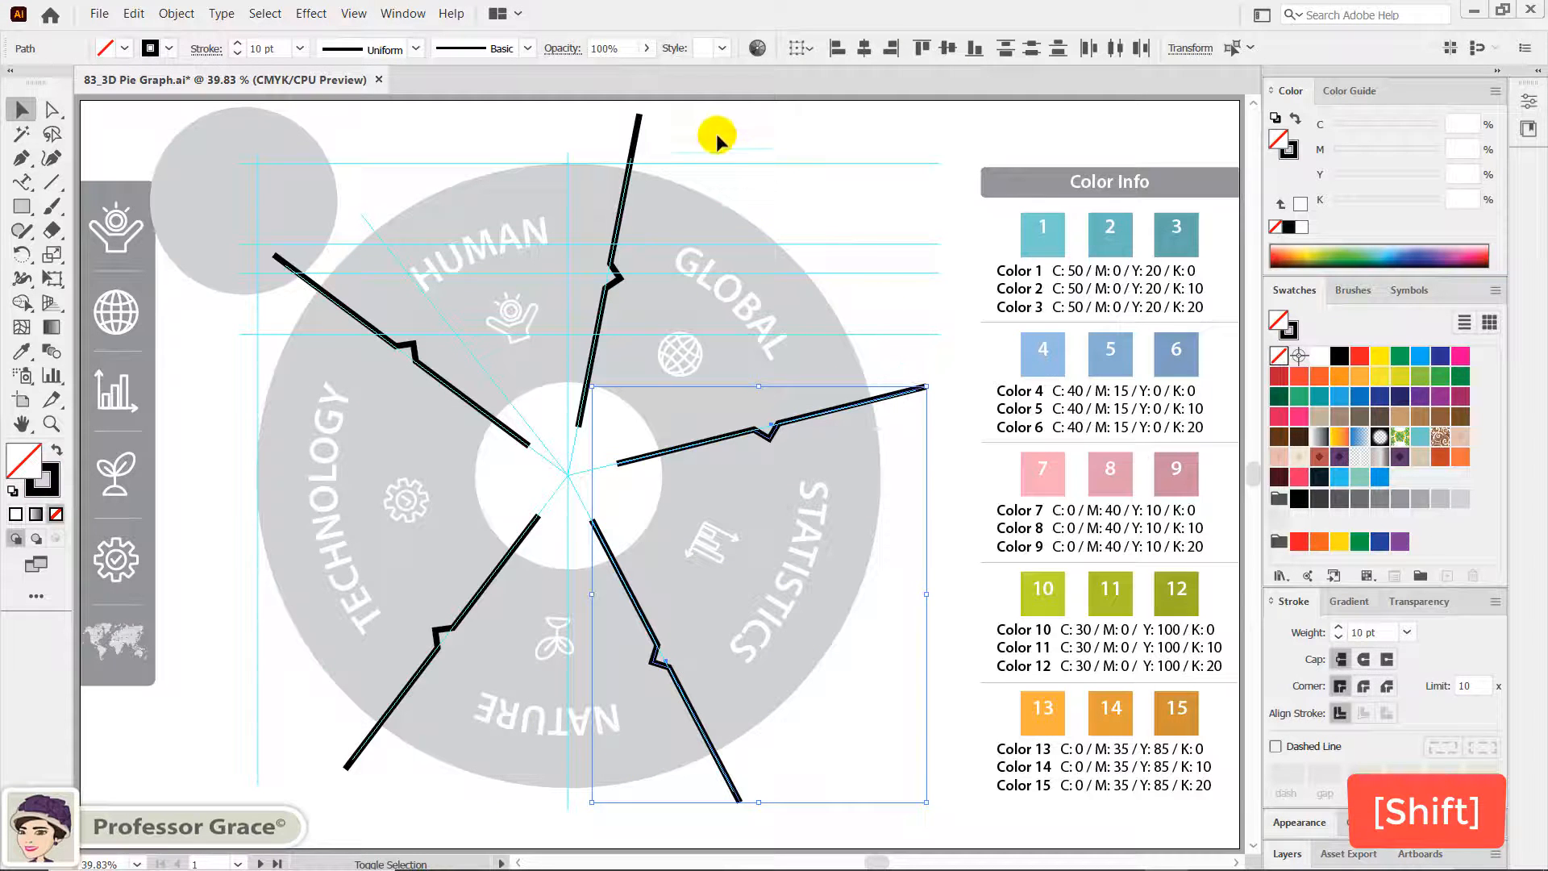
left_click(638, 125, "shift")
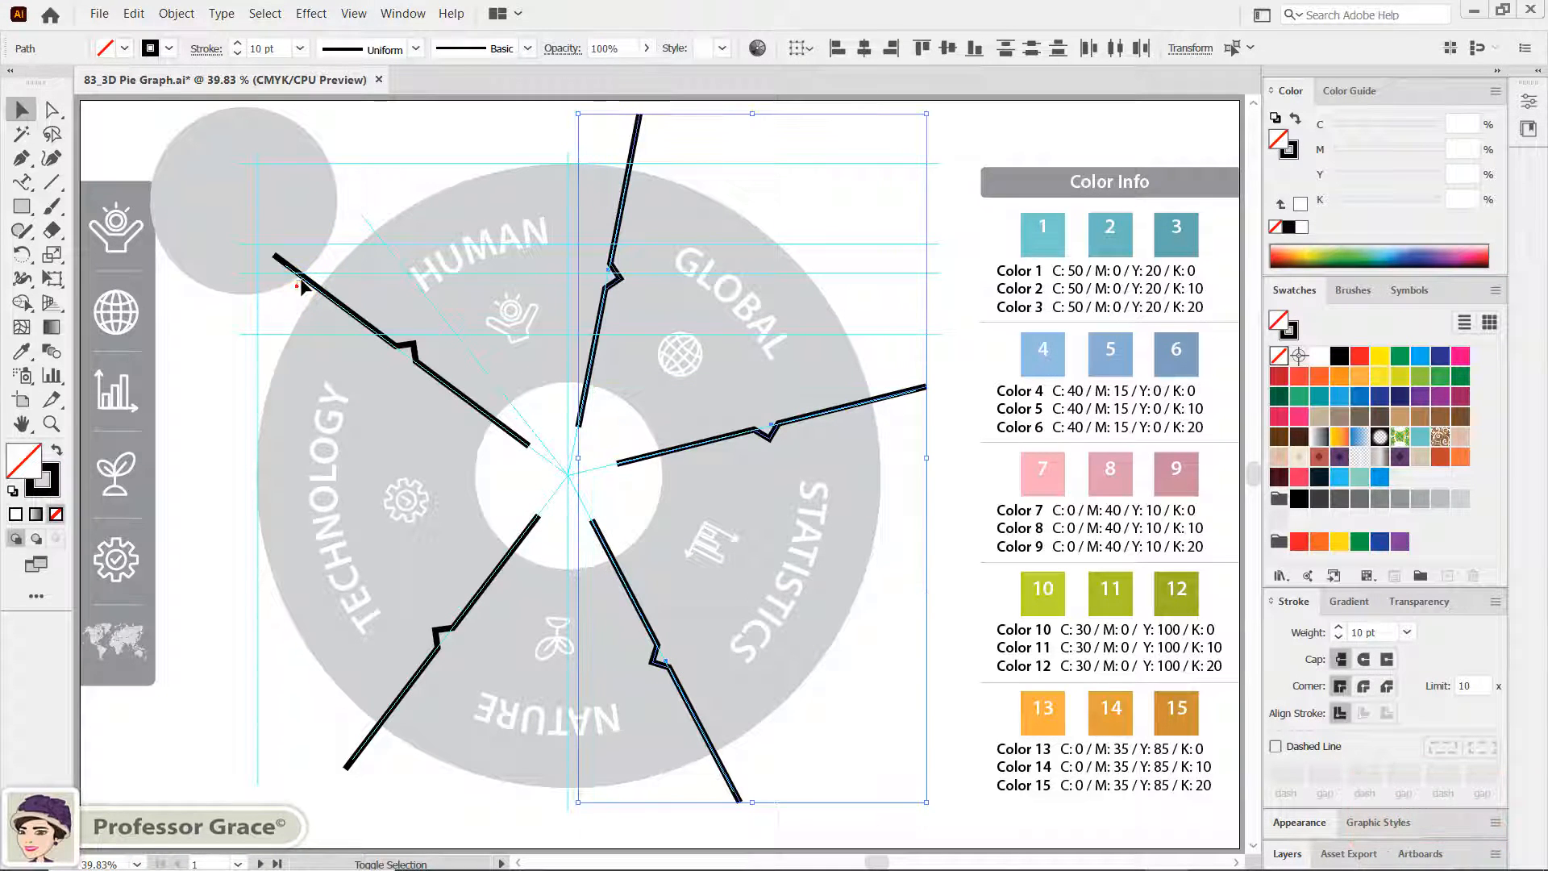
left_click(343, 288, "shift")
left_click(330, 747, "shift")
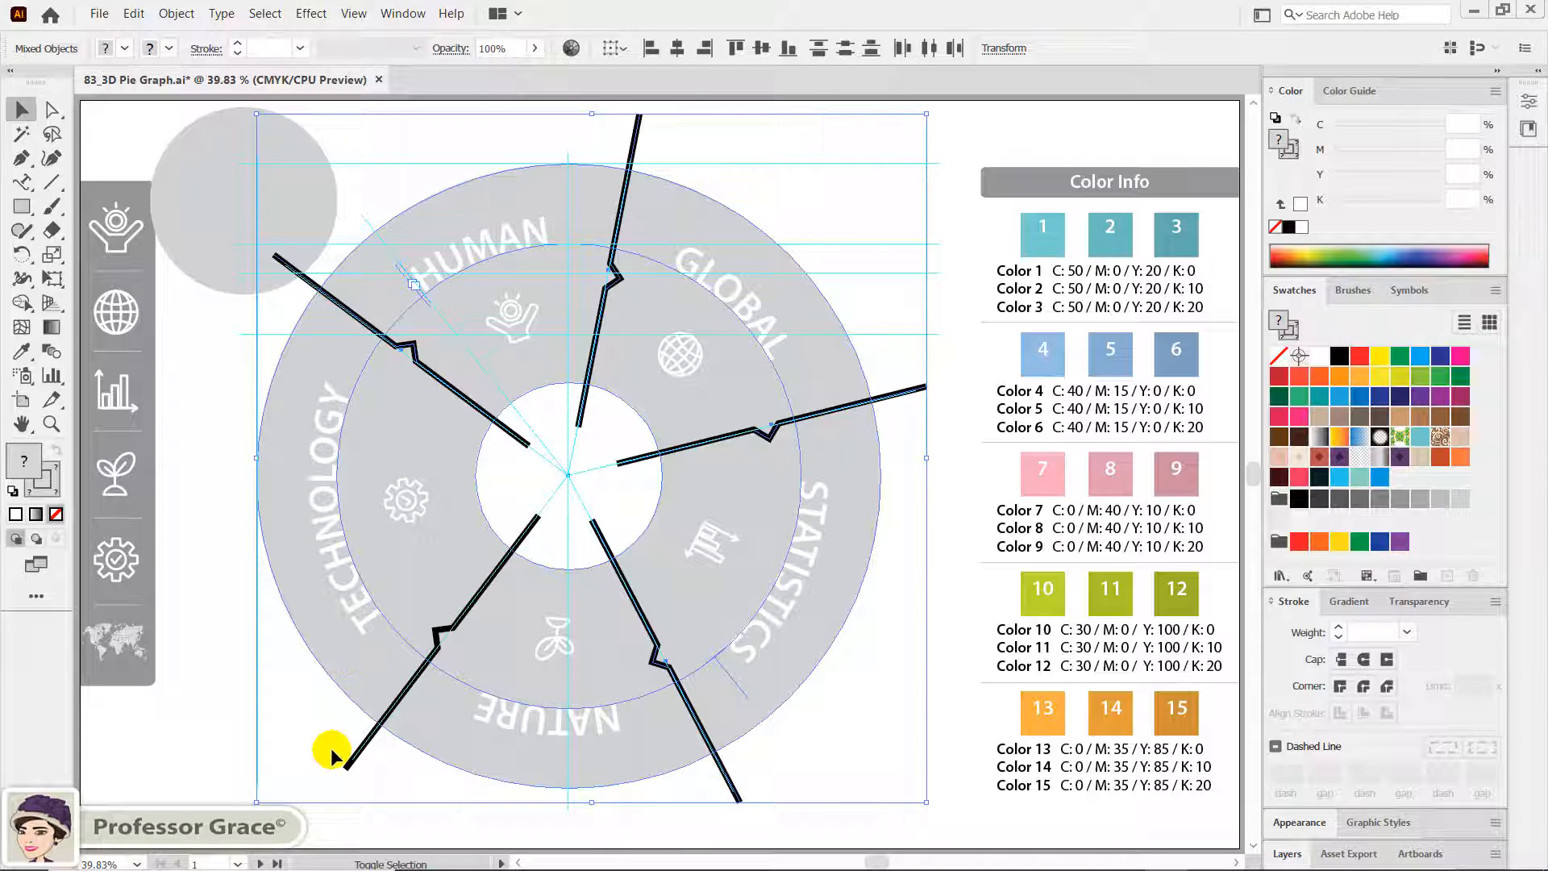
left_click_drag(332, 750, 369, 790)
left_click(349, 587, "shift")
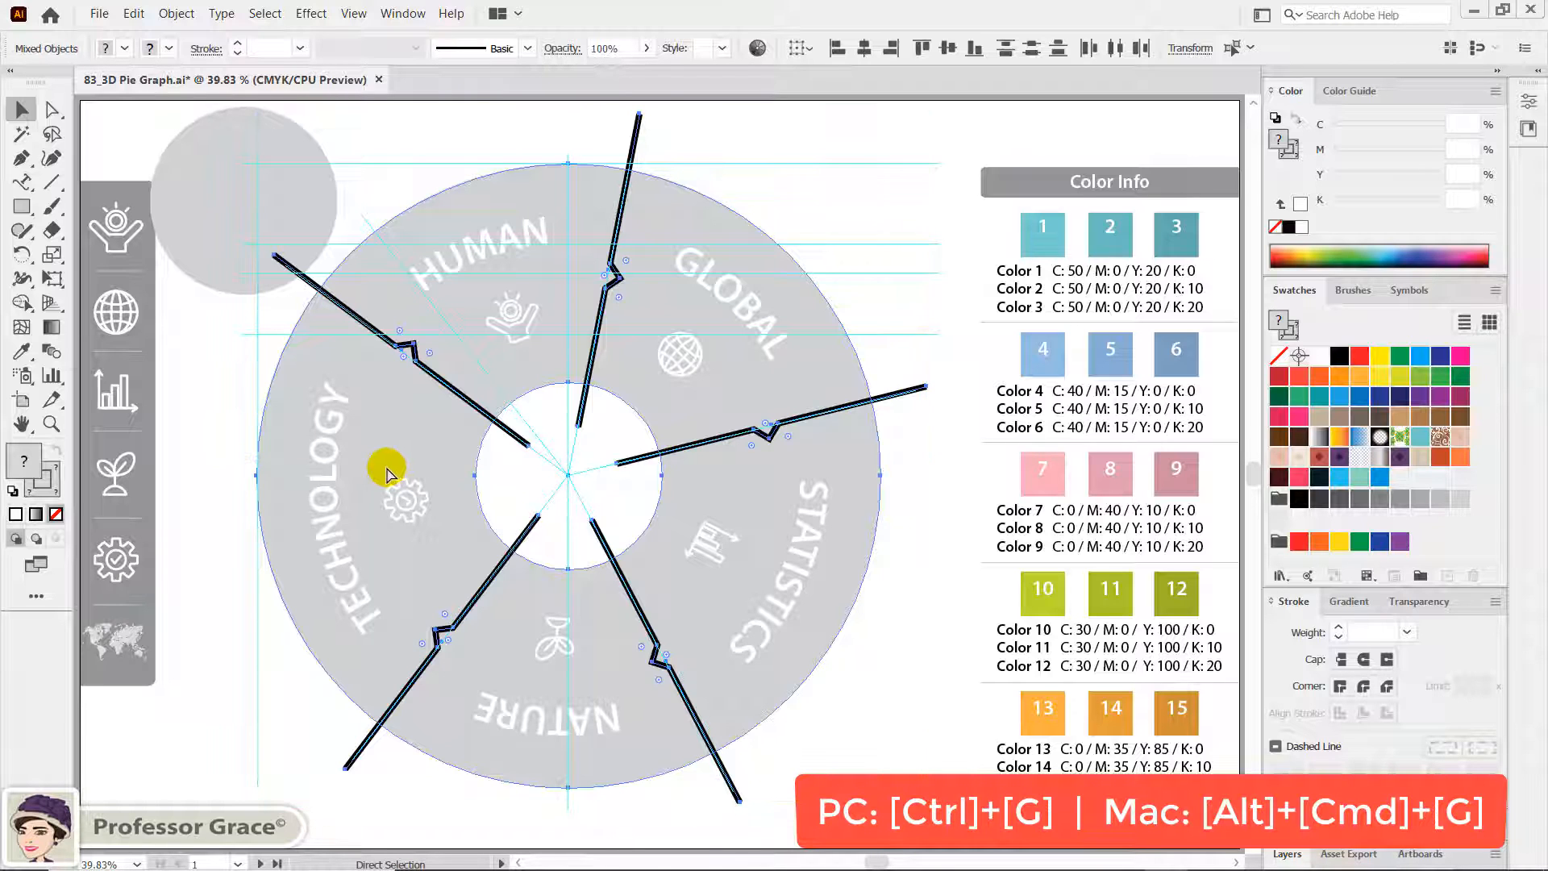
key("ctrl+g")
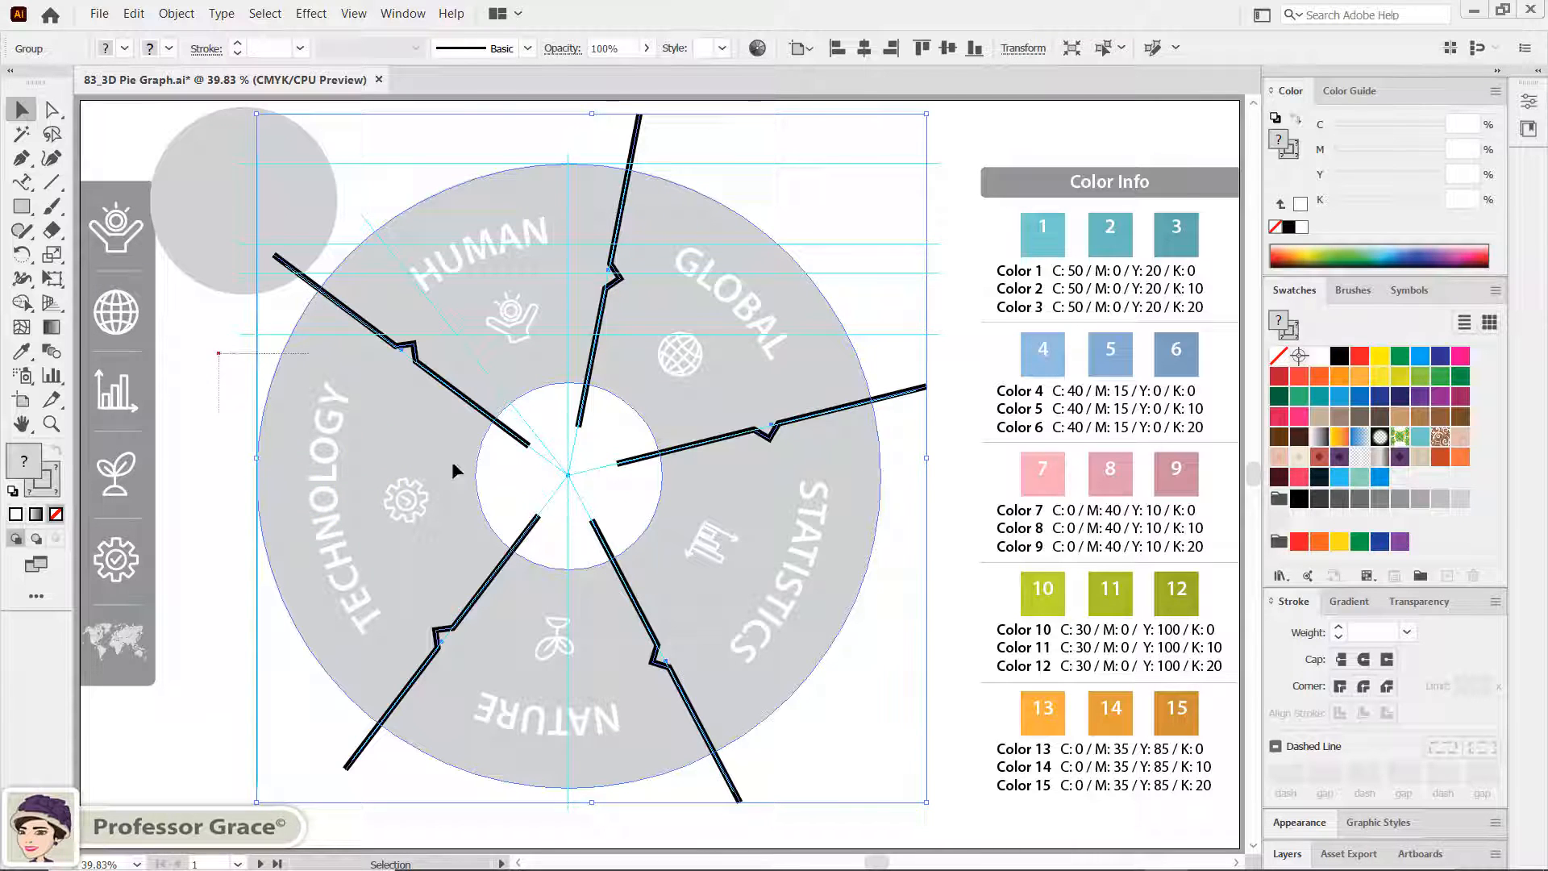
Group the circular category text with the five icons placed on the ring
left_click_drag(452, 462, 824, 723)
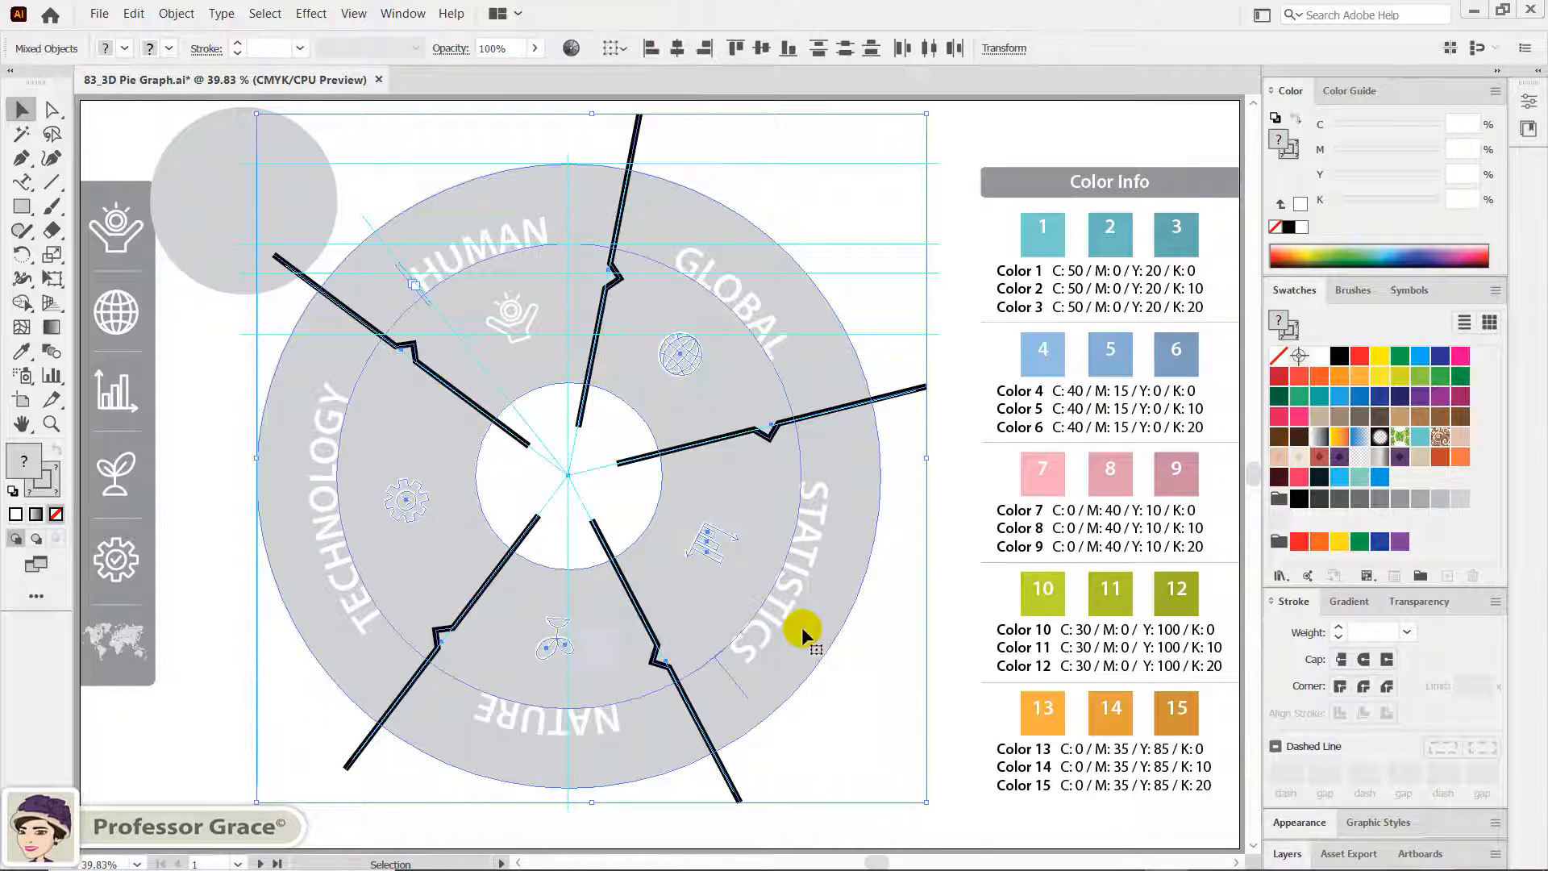
left_click(555, 330, "shift")
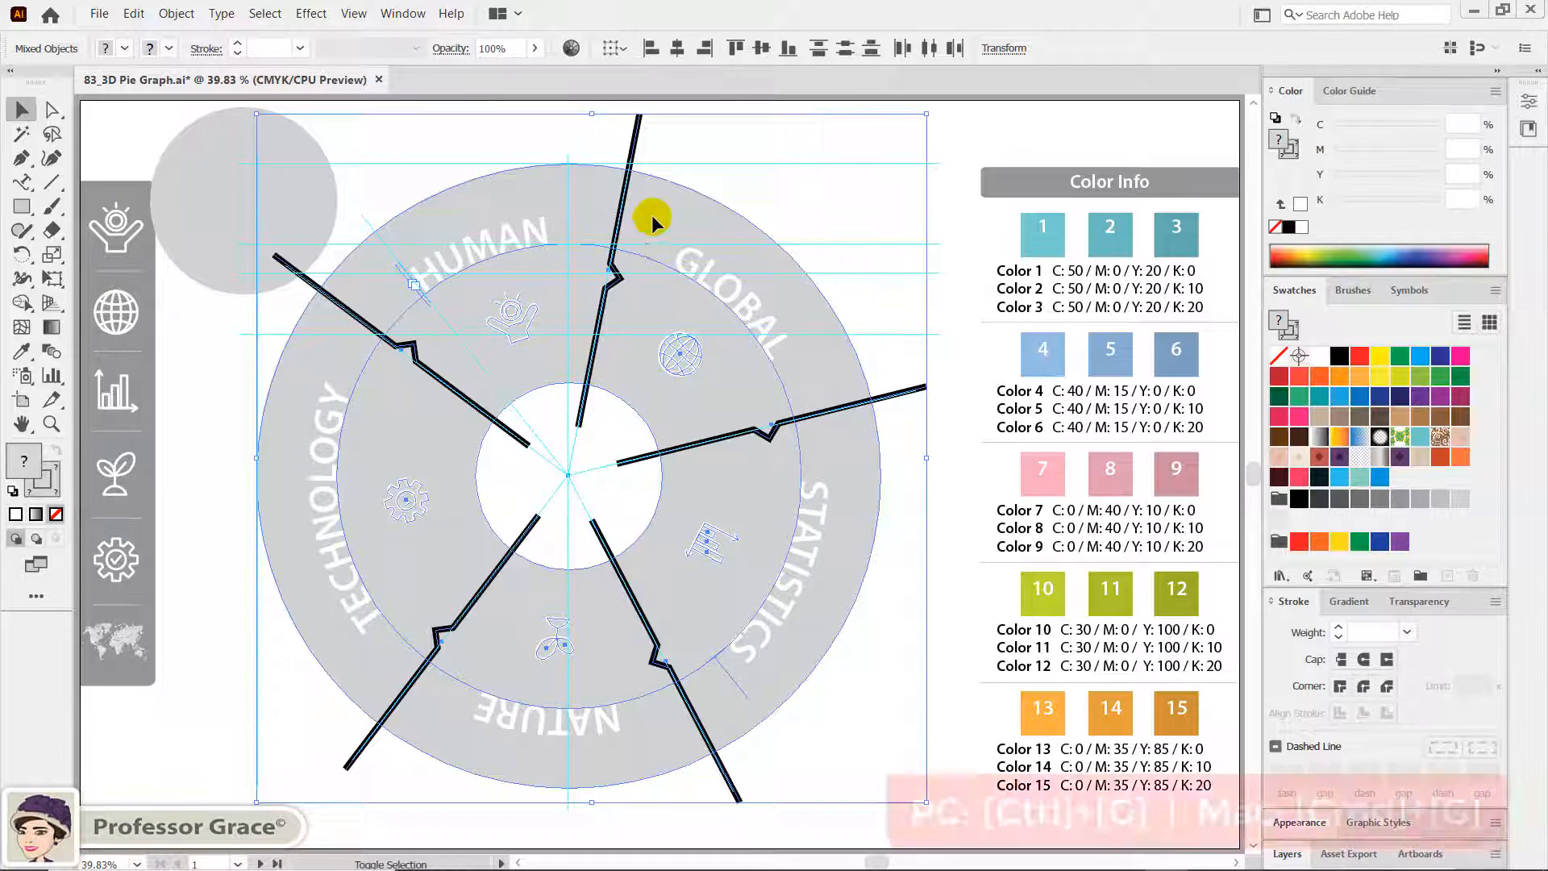
key("ctrl+g")
key("ctrl+g")
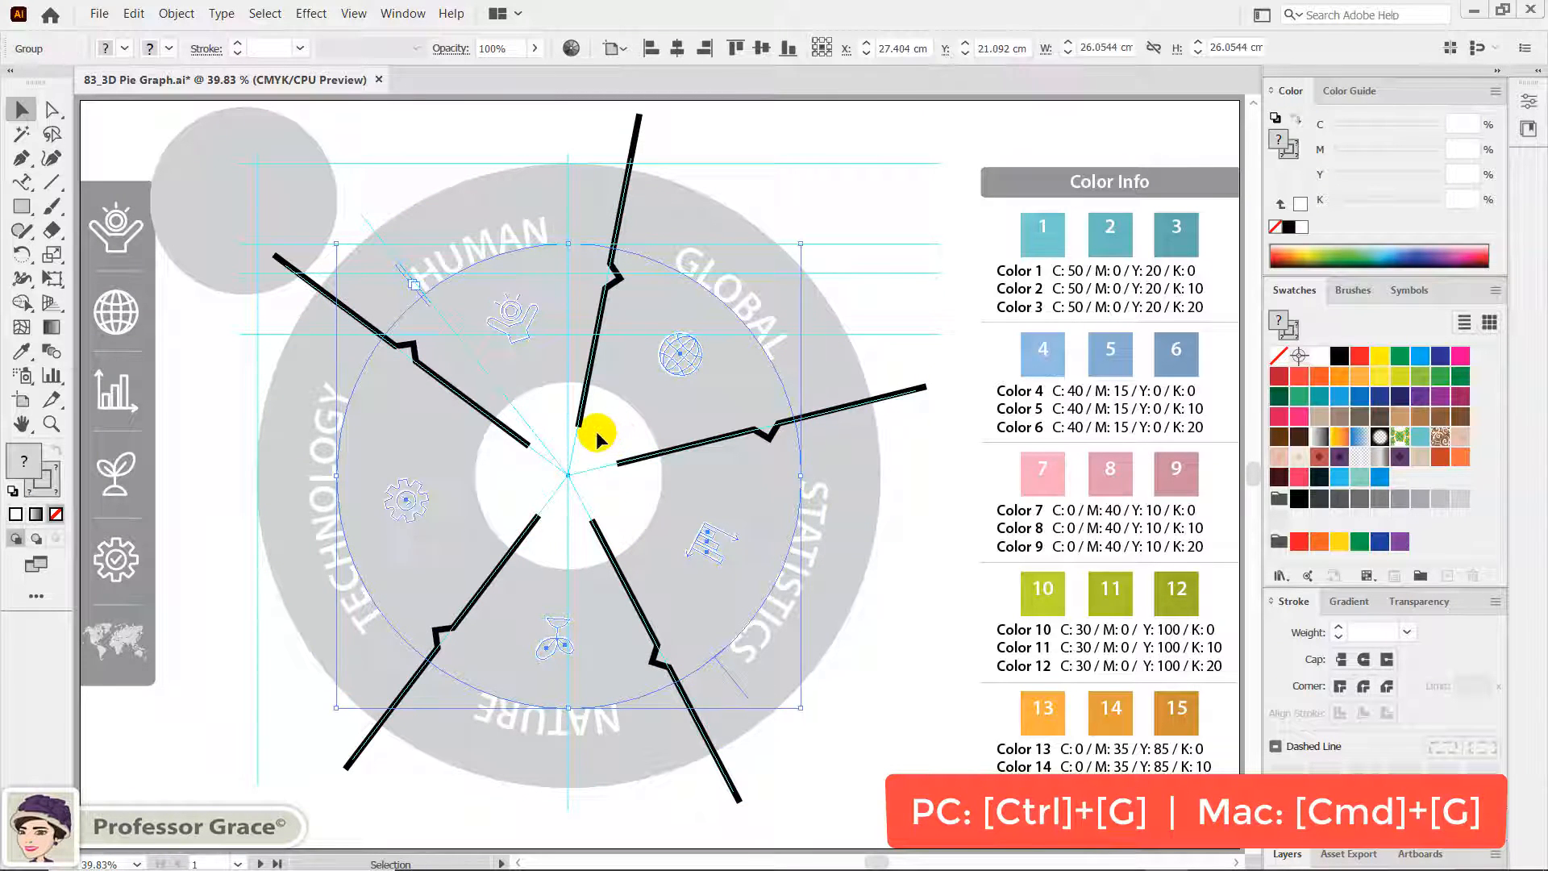
left_click(880, 587)
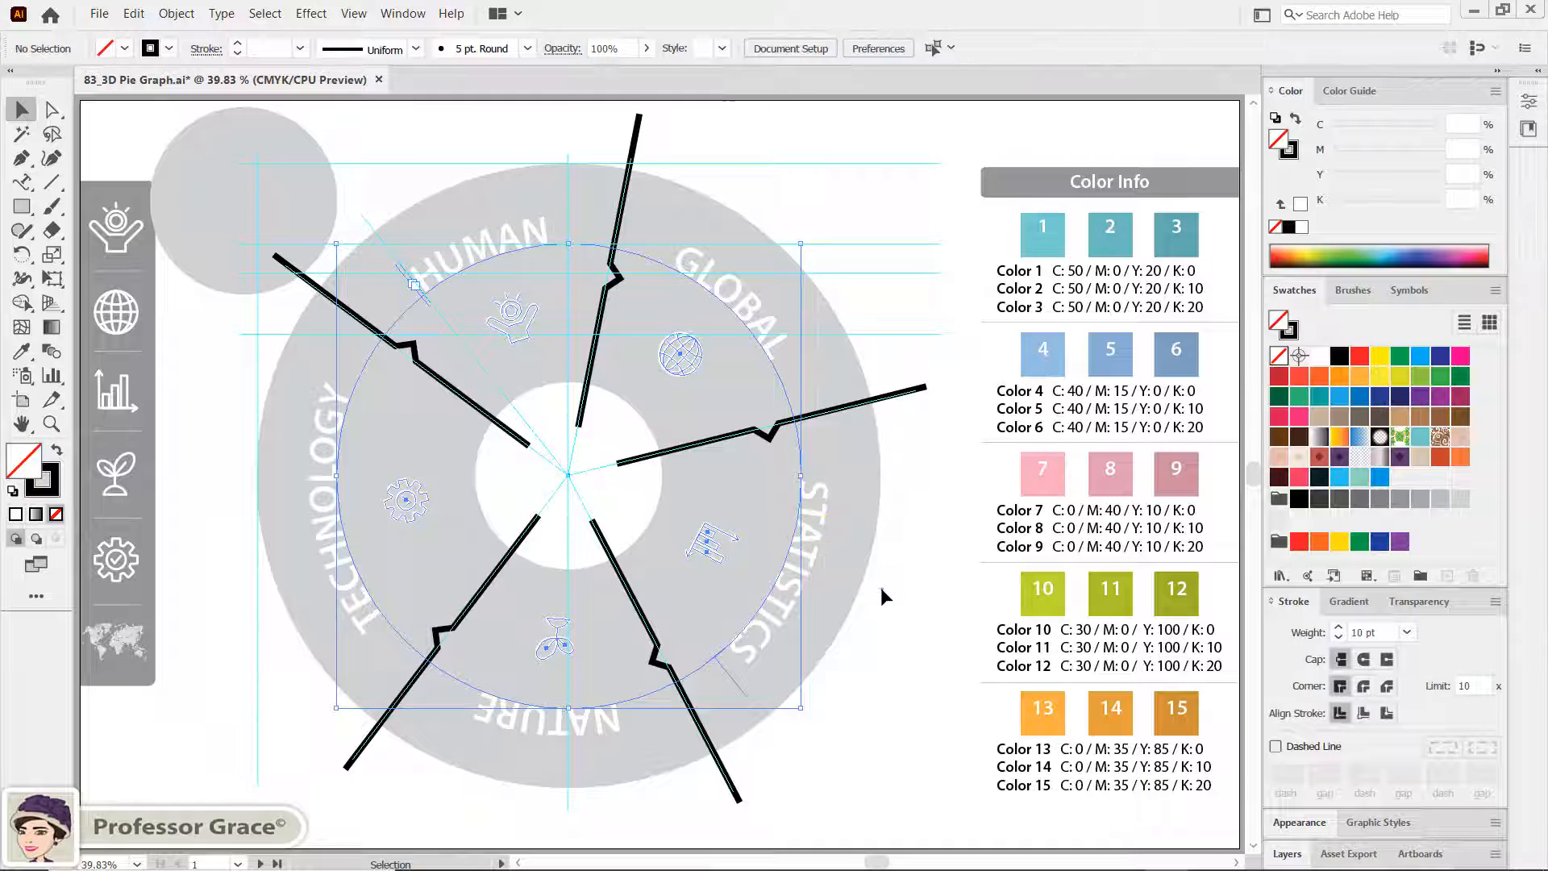
Set up a previewed 3D Extrude & Bevel on the ring-and-dividers group, rotated 20° around X, -25° around Y and 15° around Z
left_click(857, 425)
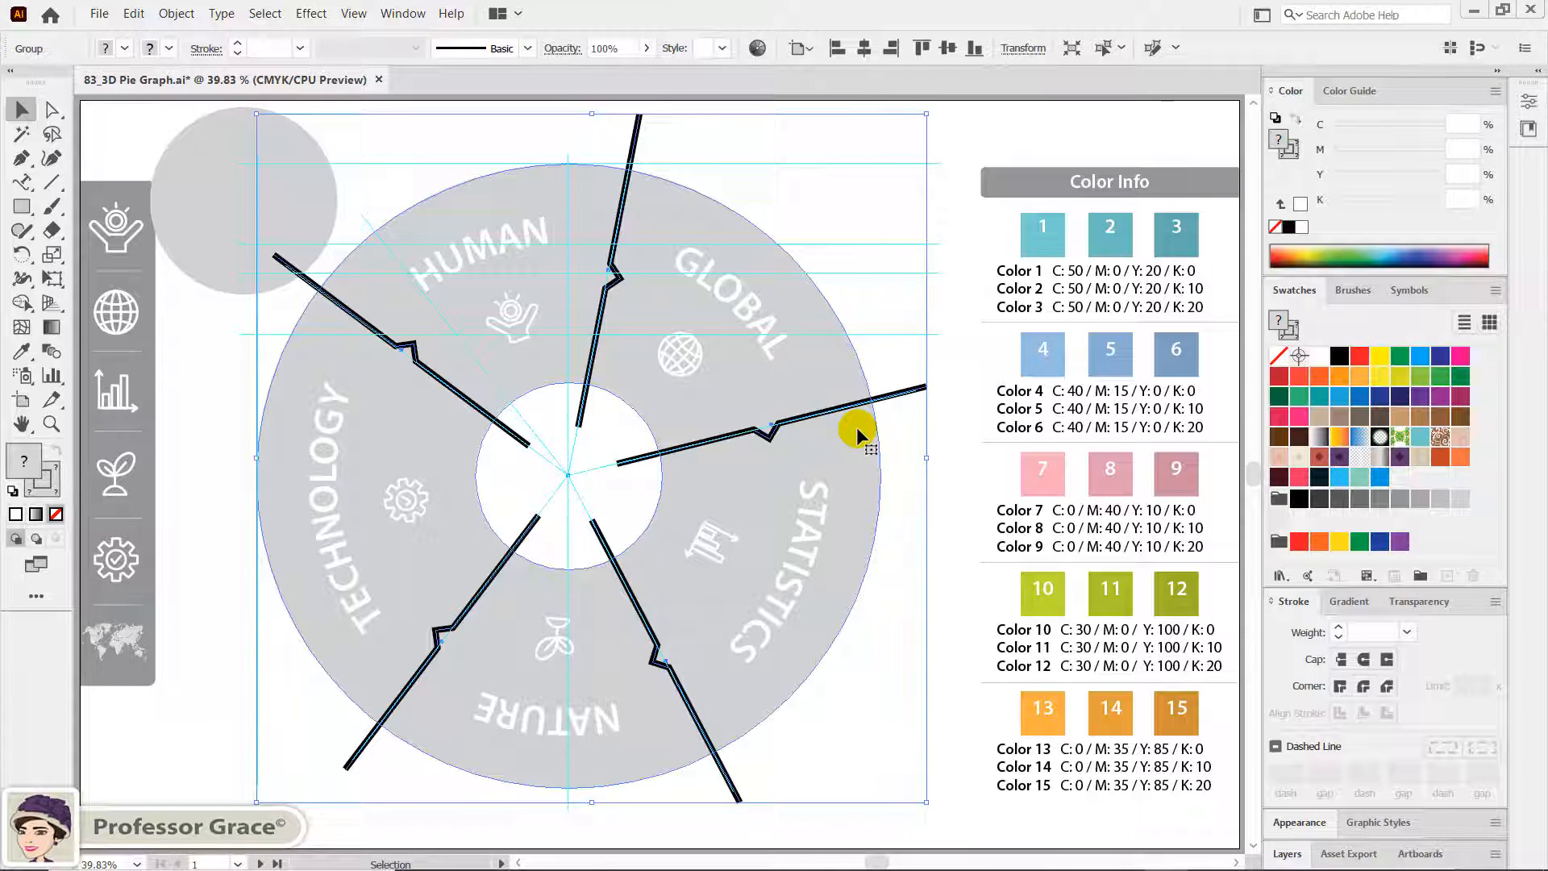
left_click(311, 13)
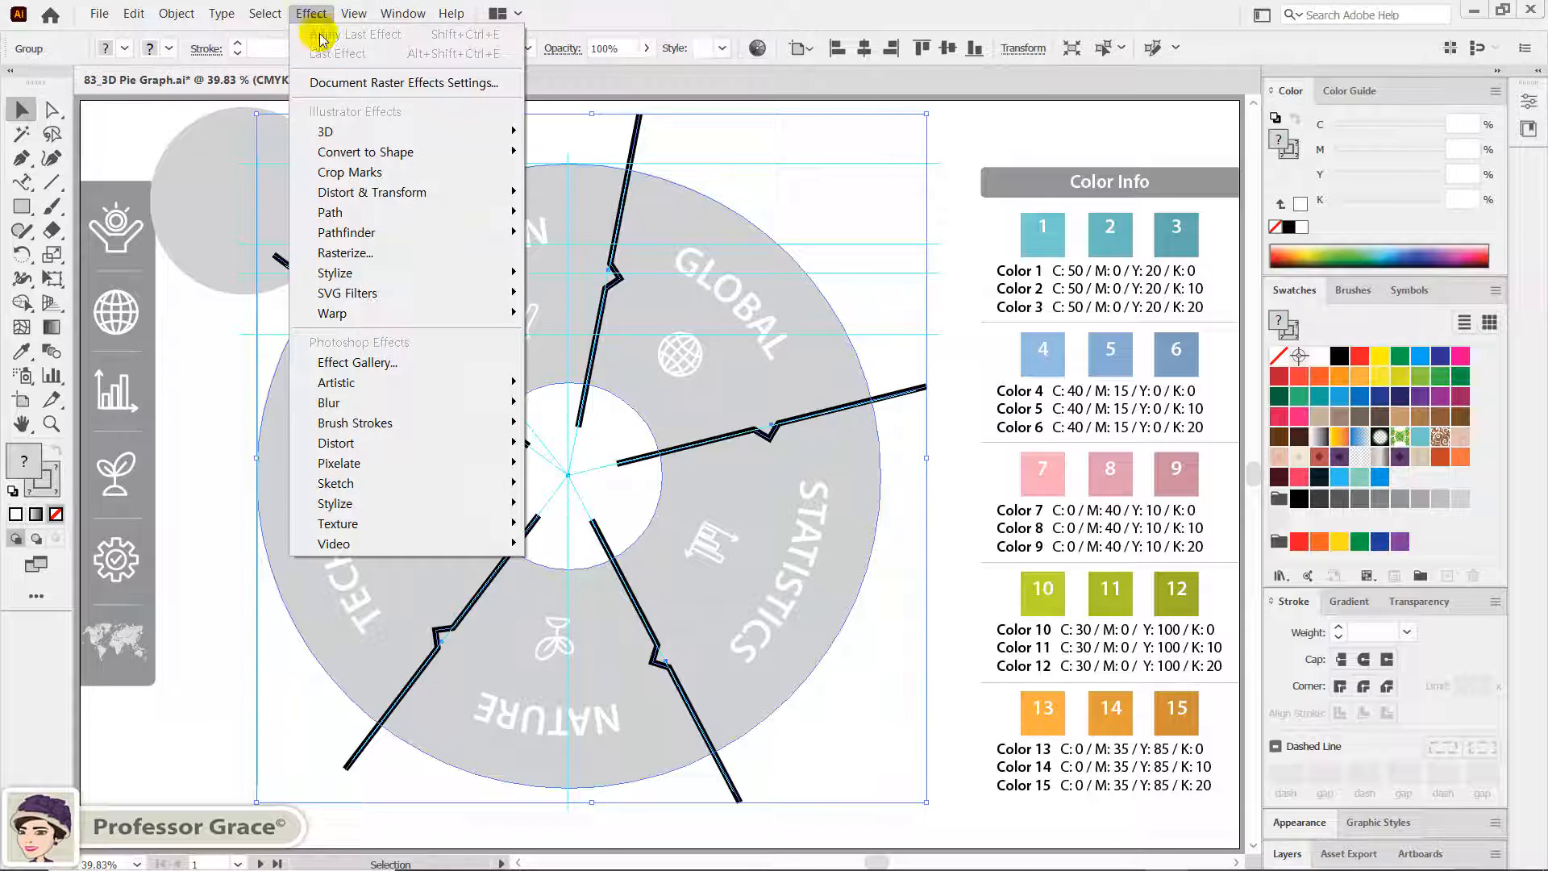
mouse_move(352, 129)
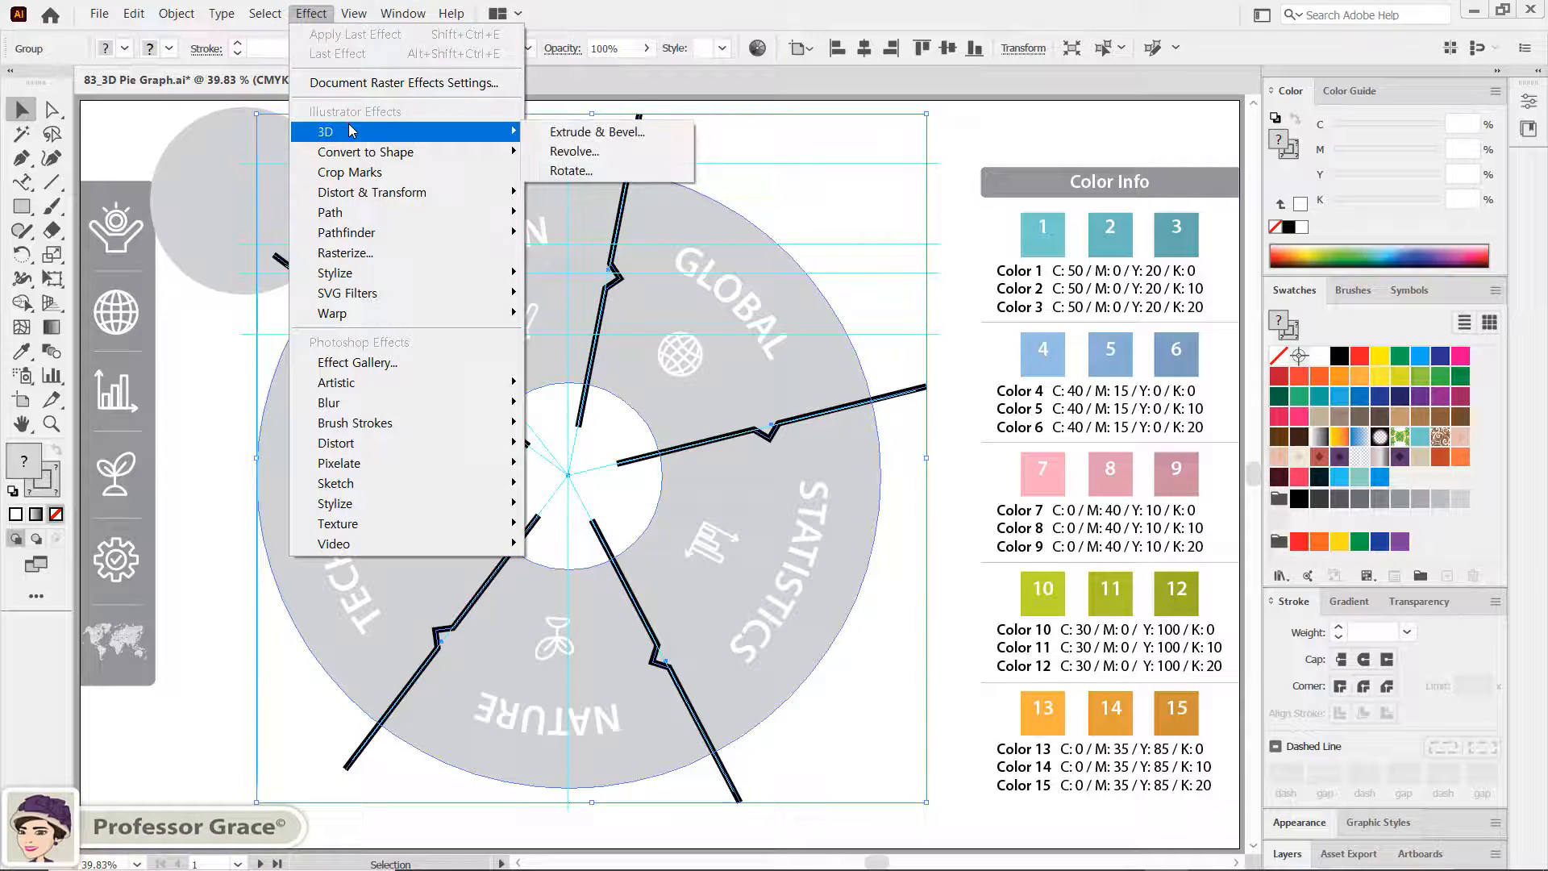
left_click(565, 136)
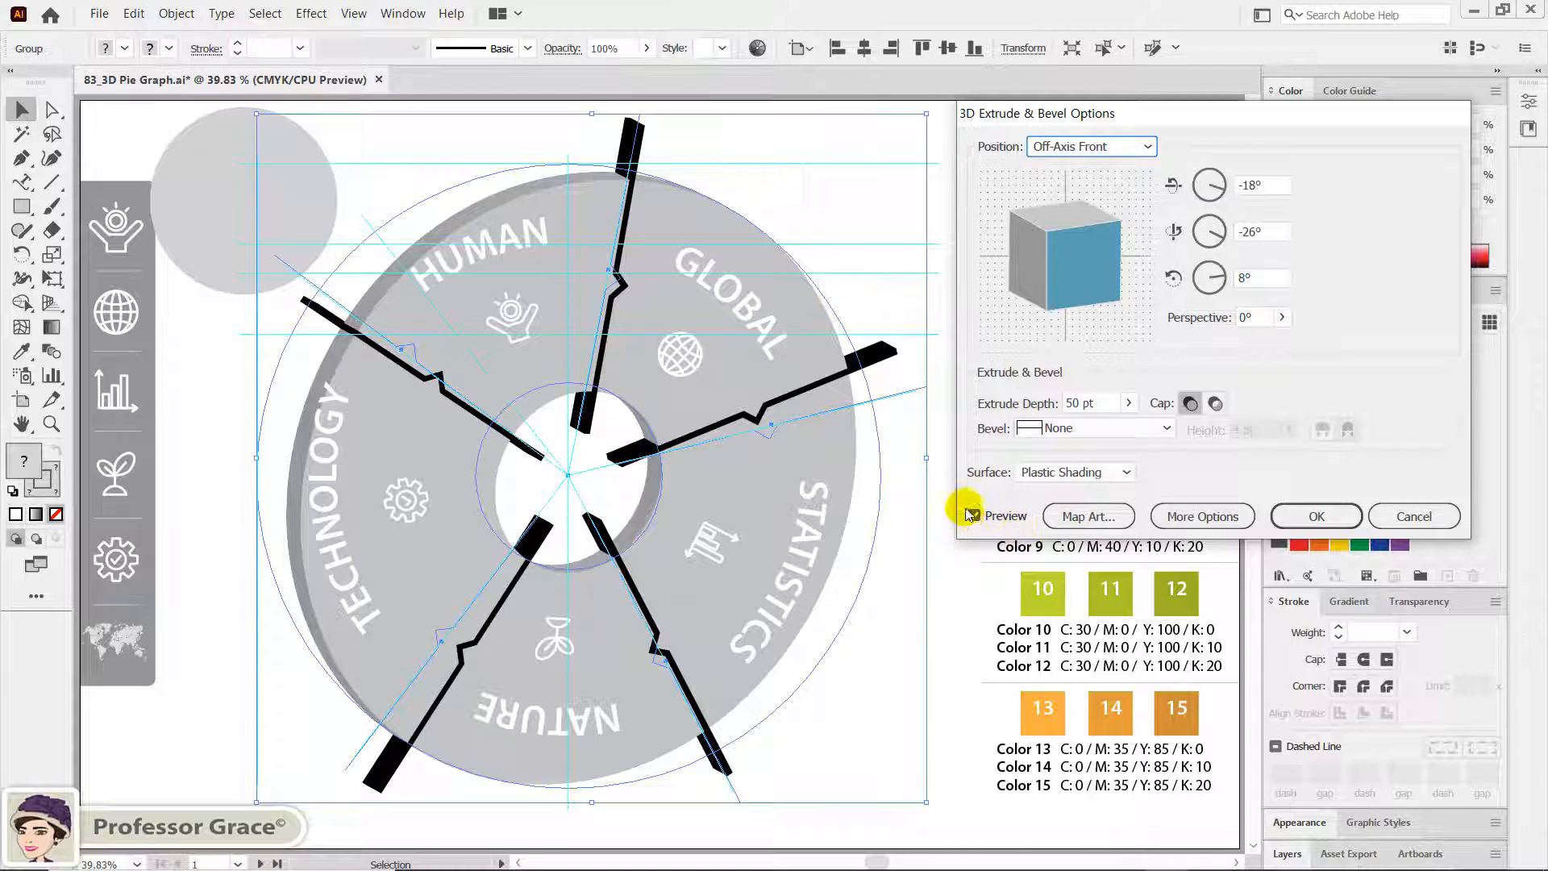
double_click(1245, 185)
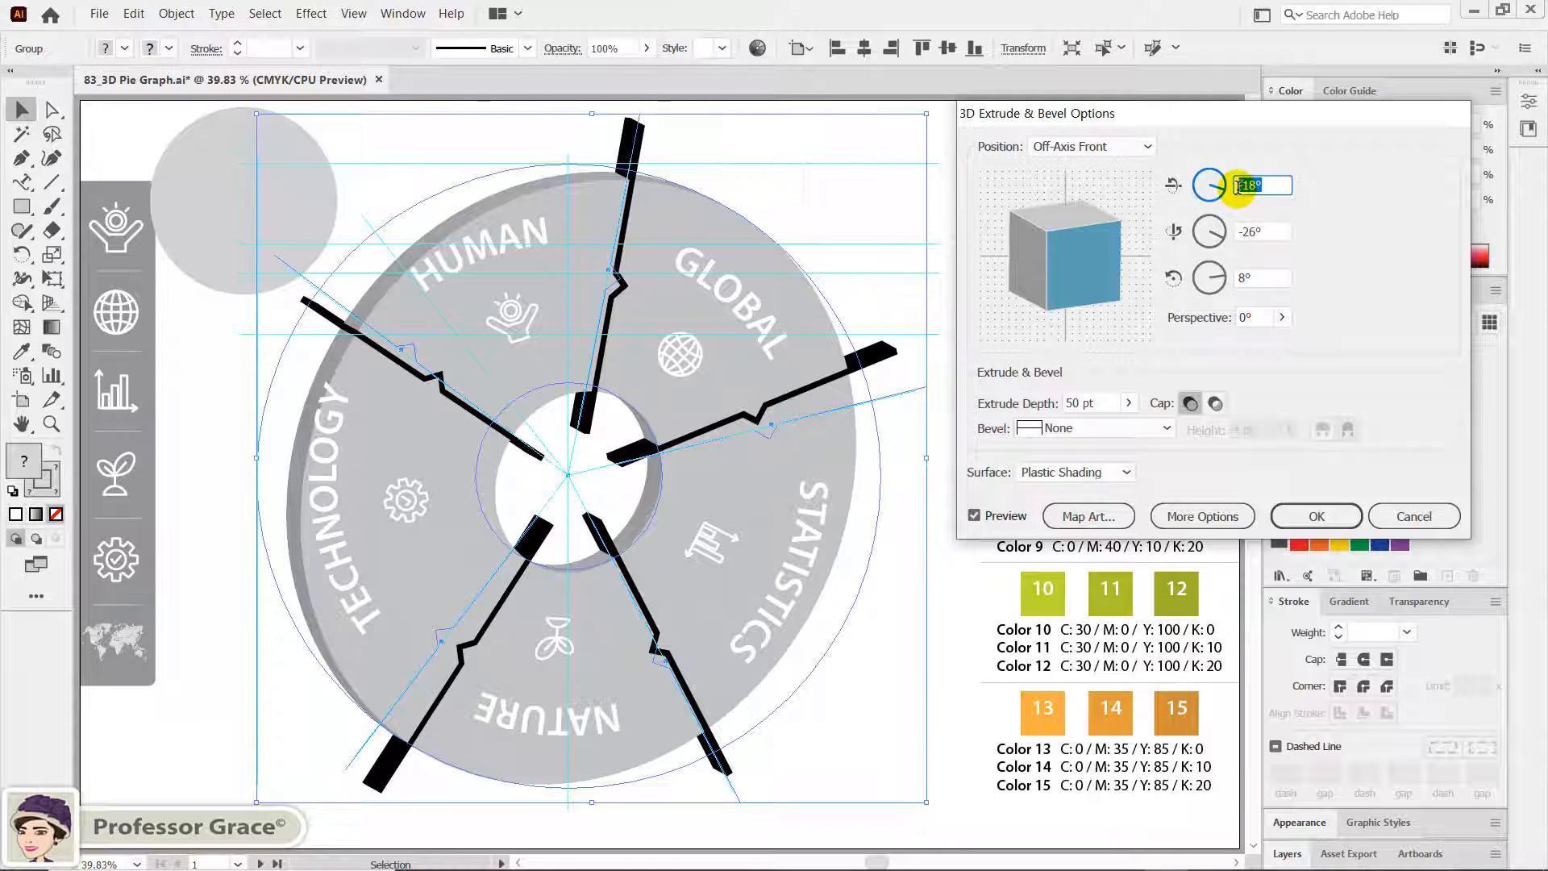
type("20")
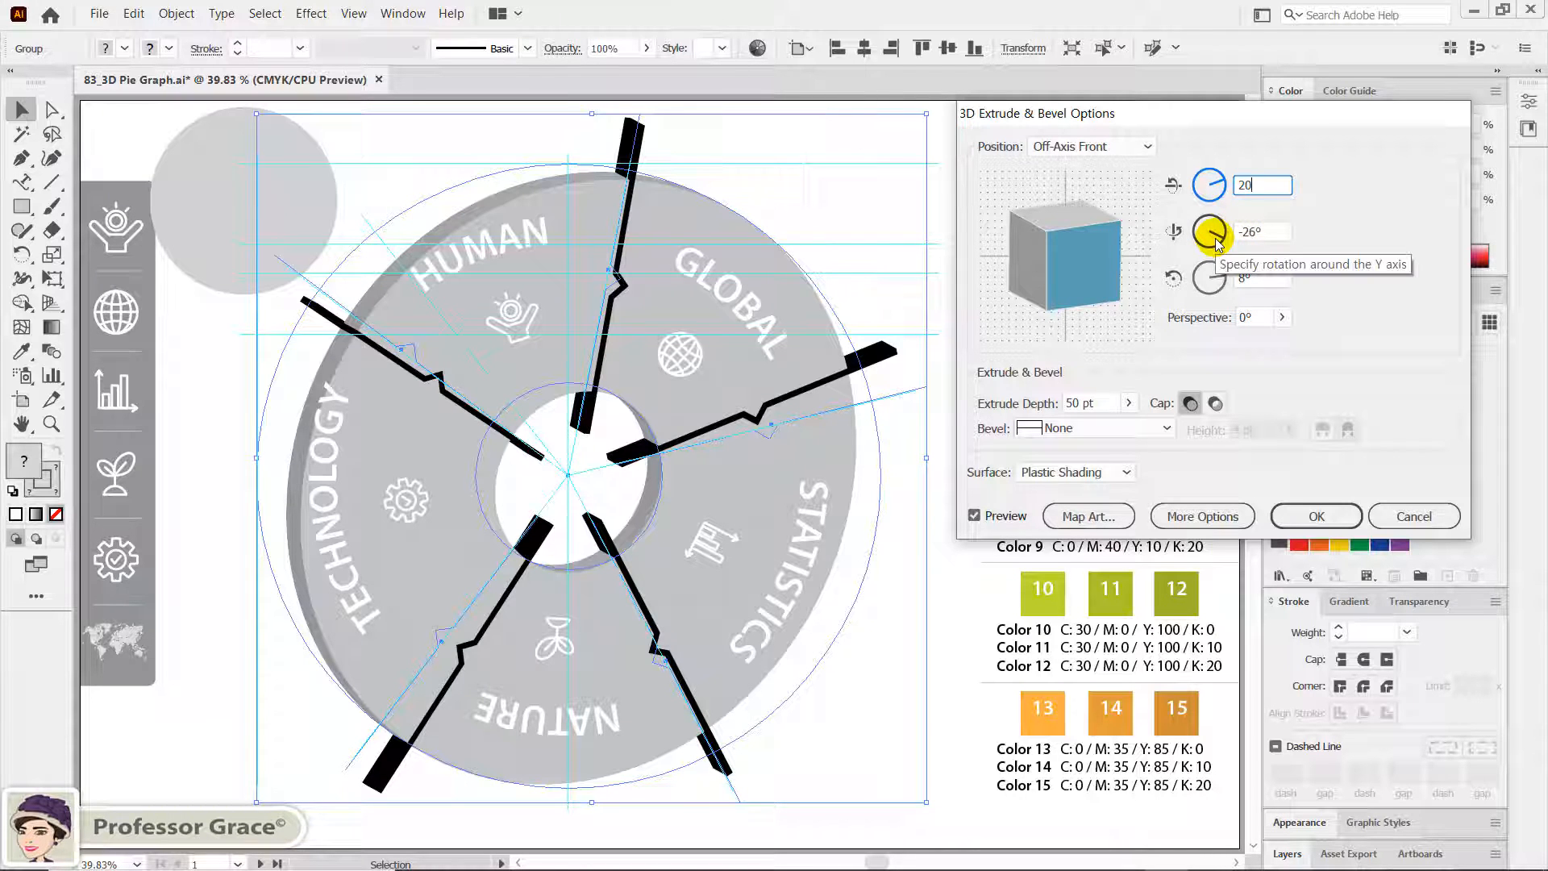
key("Tab")
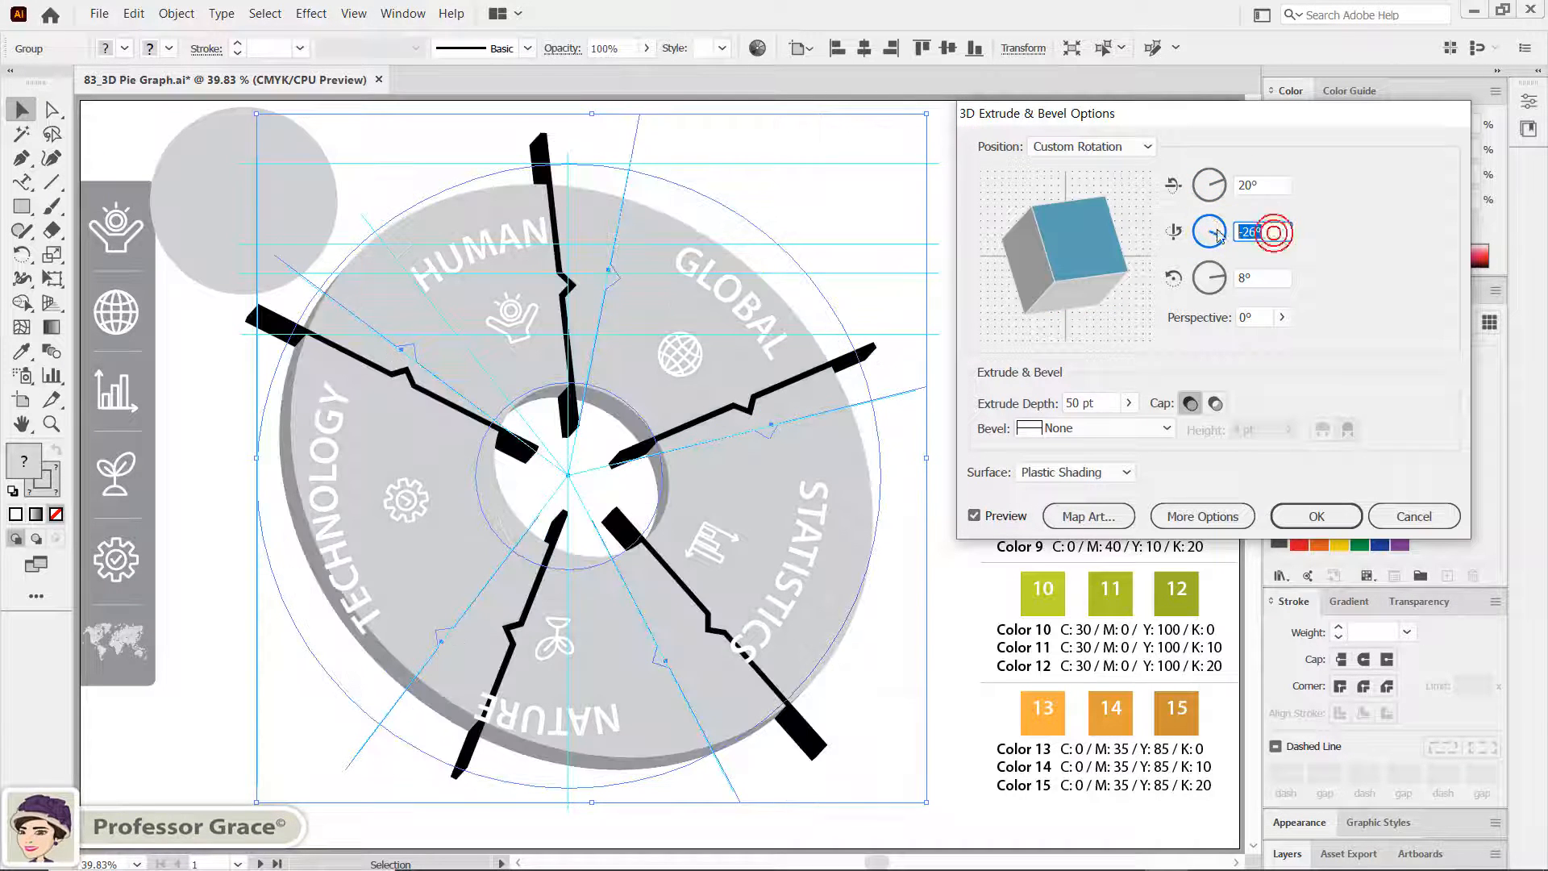
type("-2")
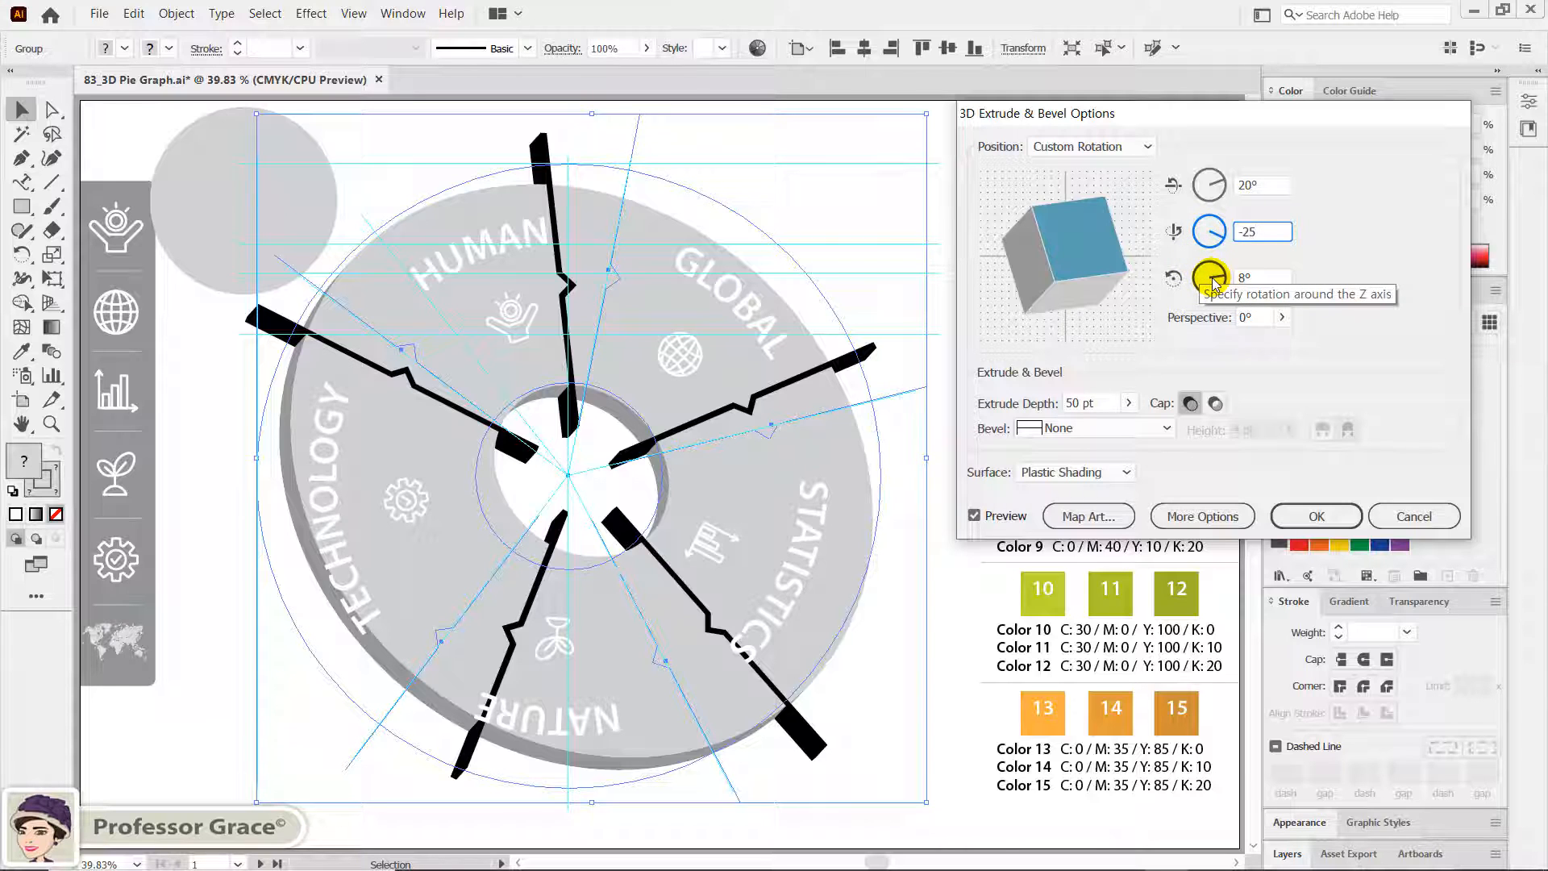
left_click(1264, 276)
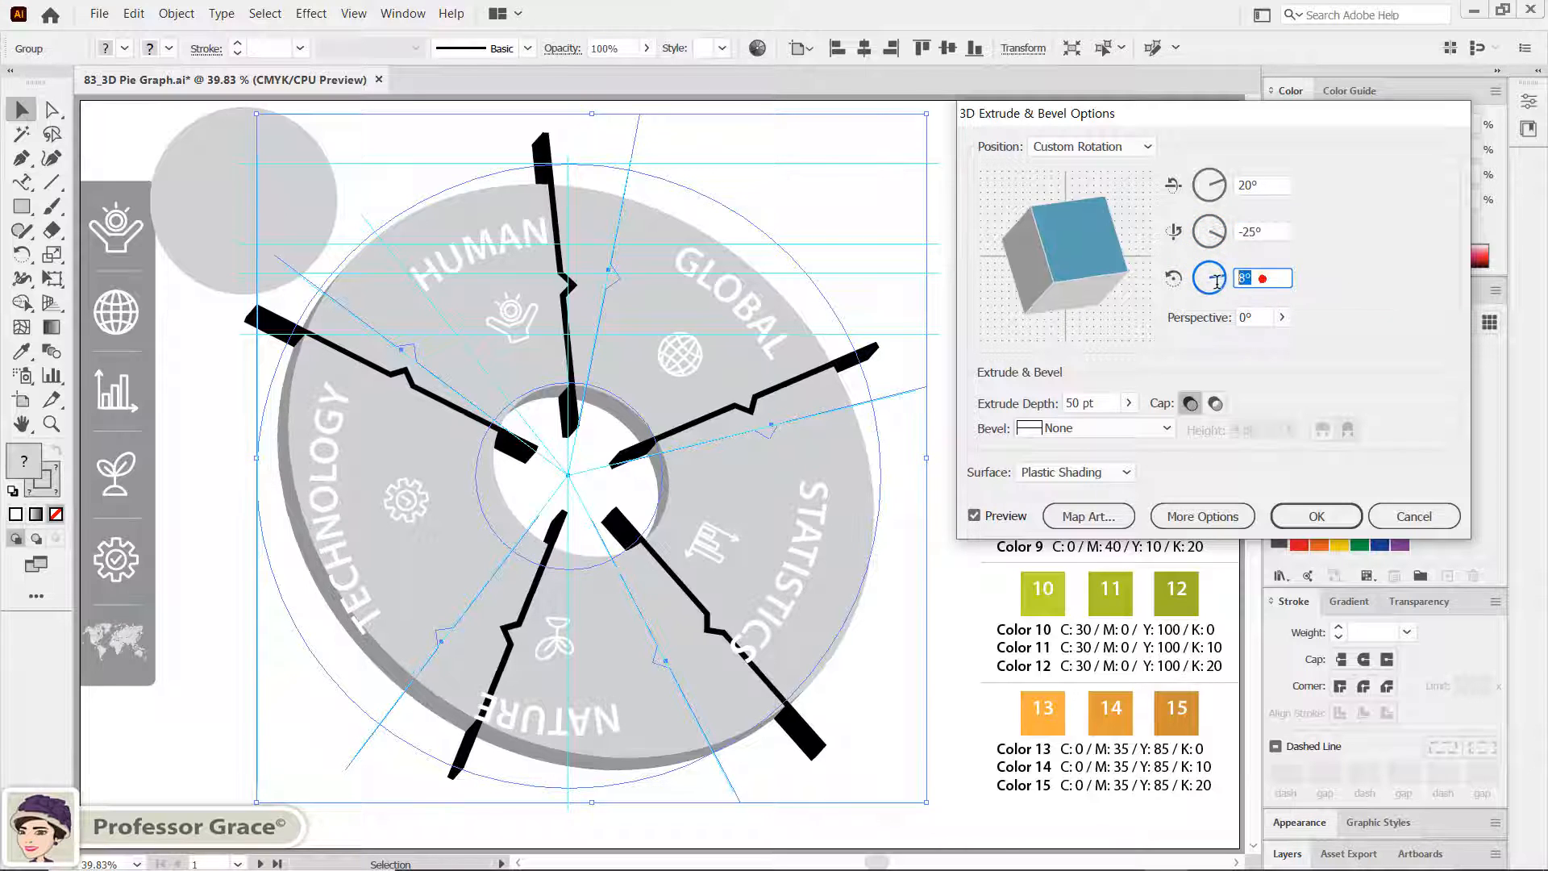
type("15")
Set the ring's perspective to 10° and its extrude depth to 200 pt, and apply the 3D effect
left_click(1257, 316)
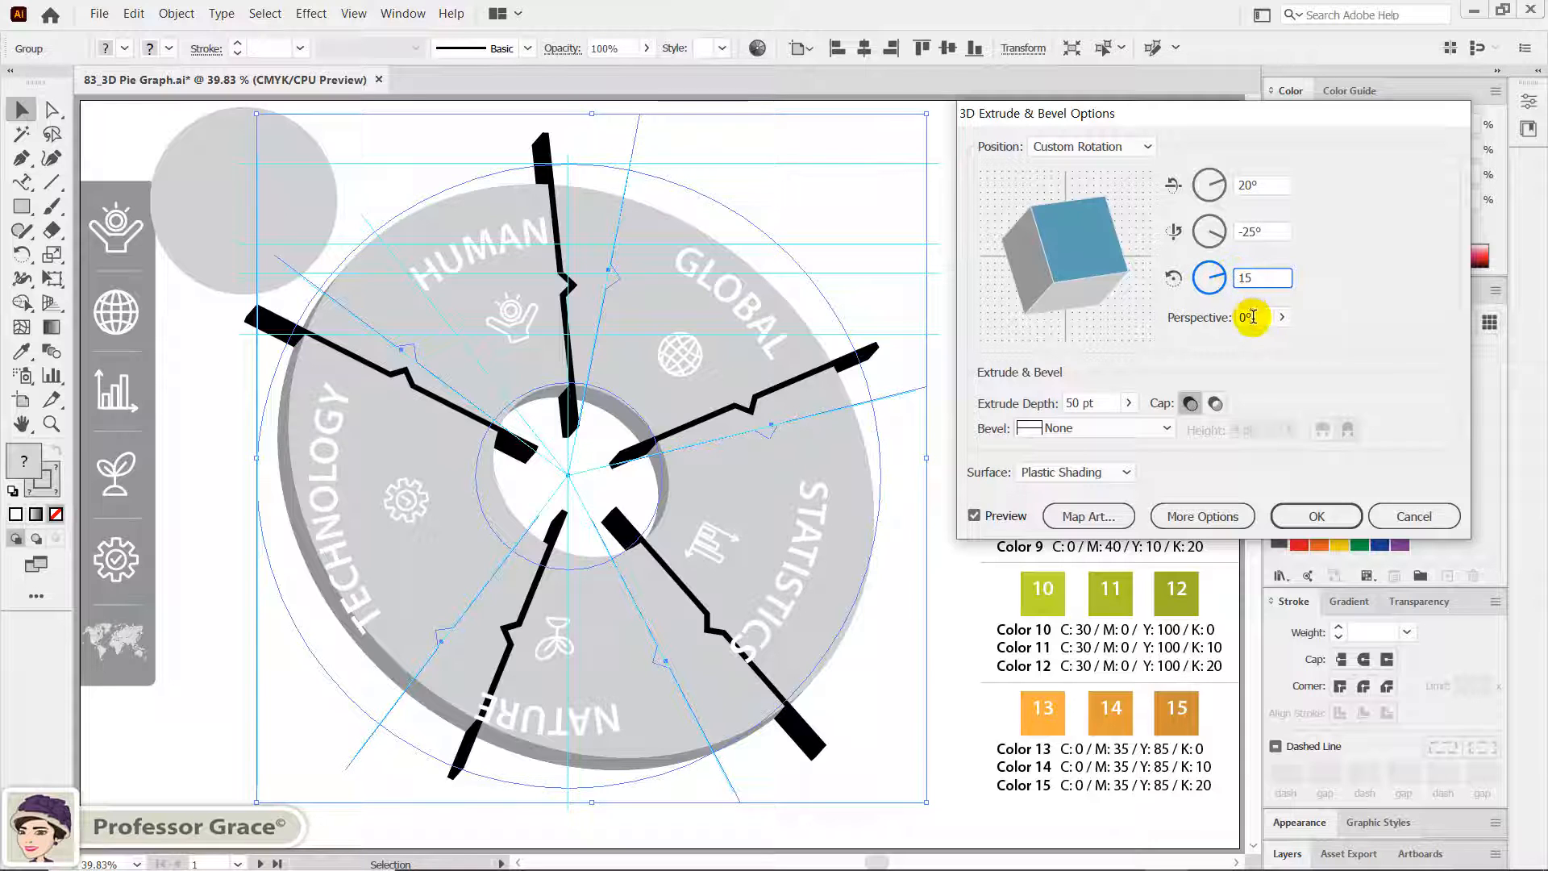
double_click(1259, 318)
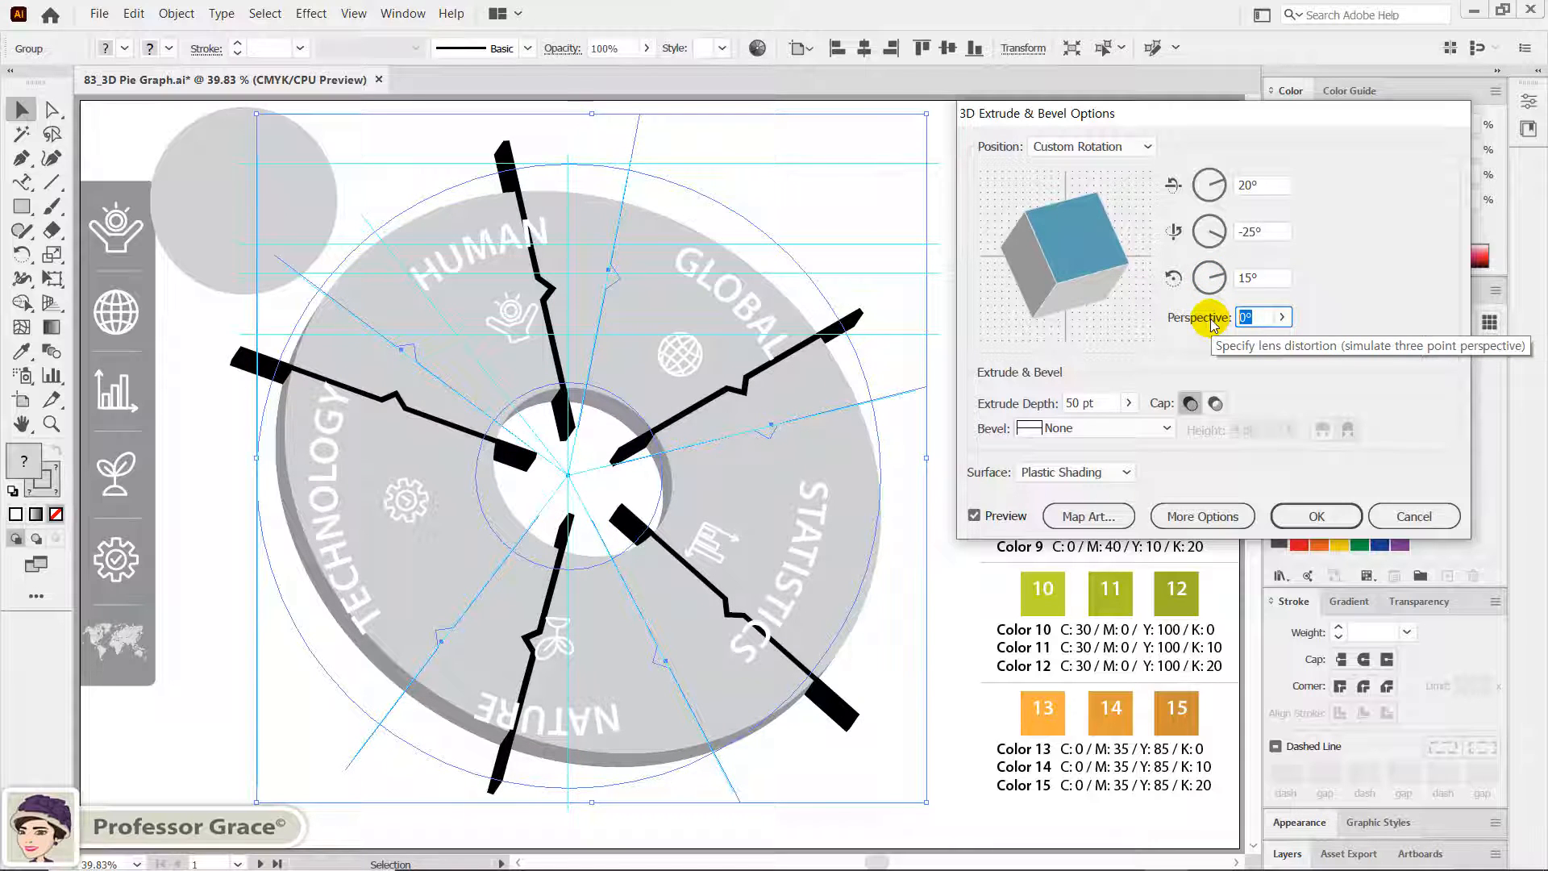
type("10")
left_click(1069, 404)
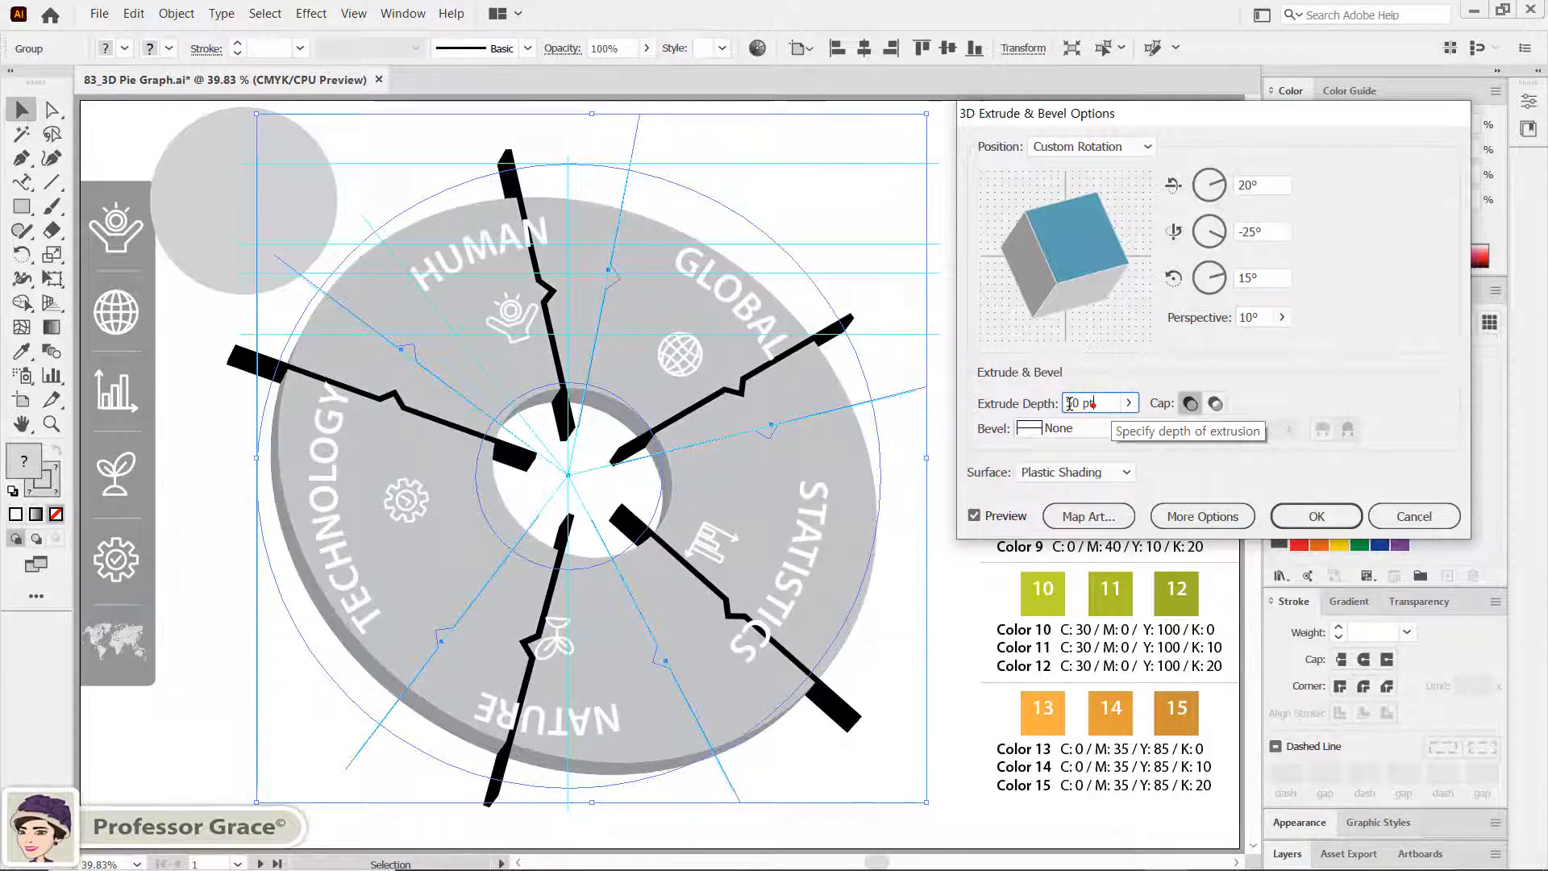
double_click(1069, 403)
type("200")
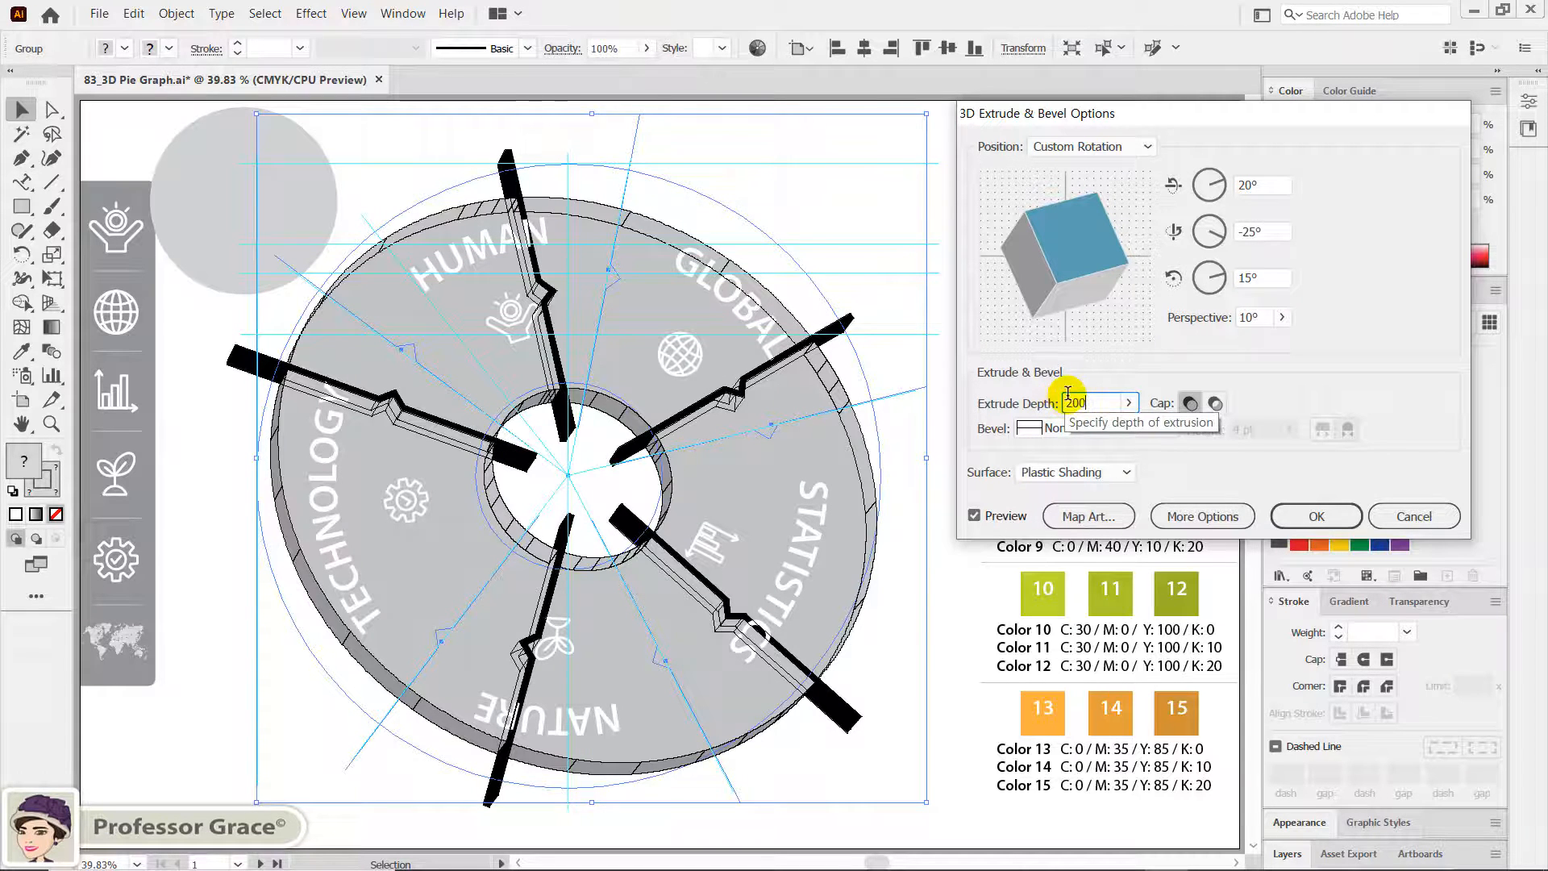
left_click(1312, 515)
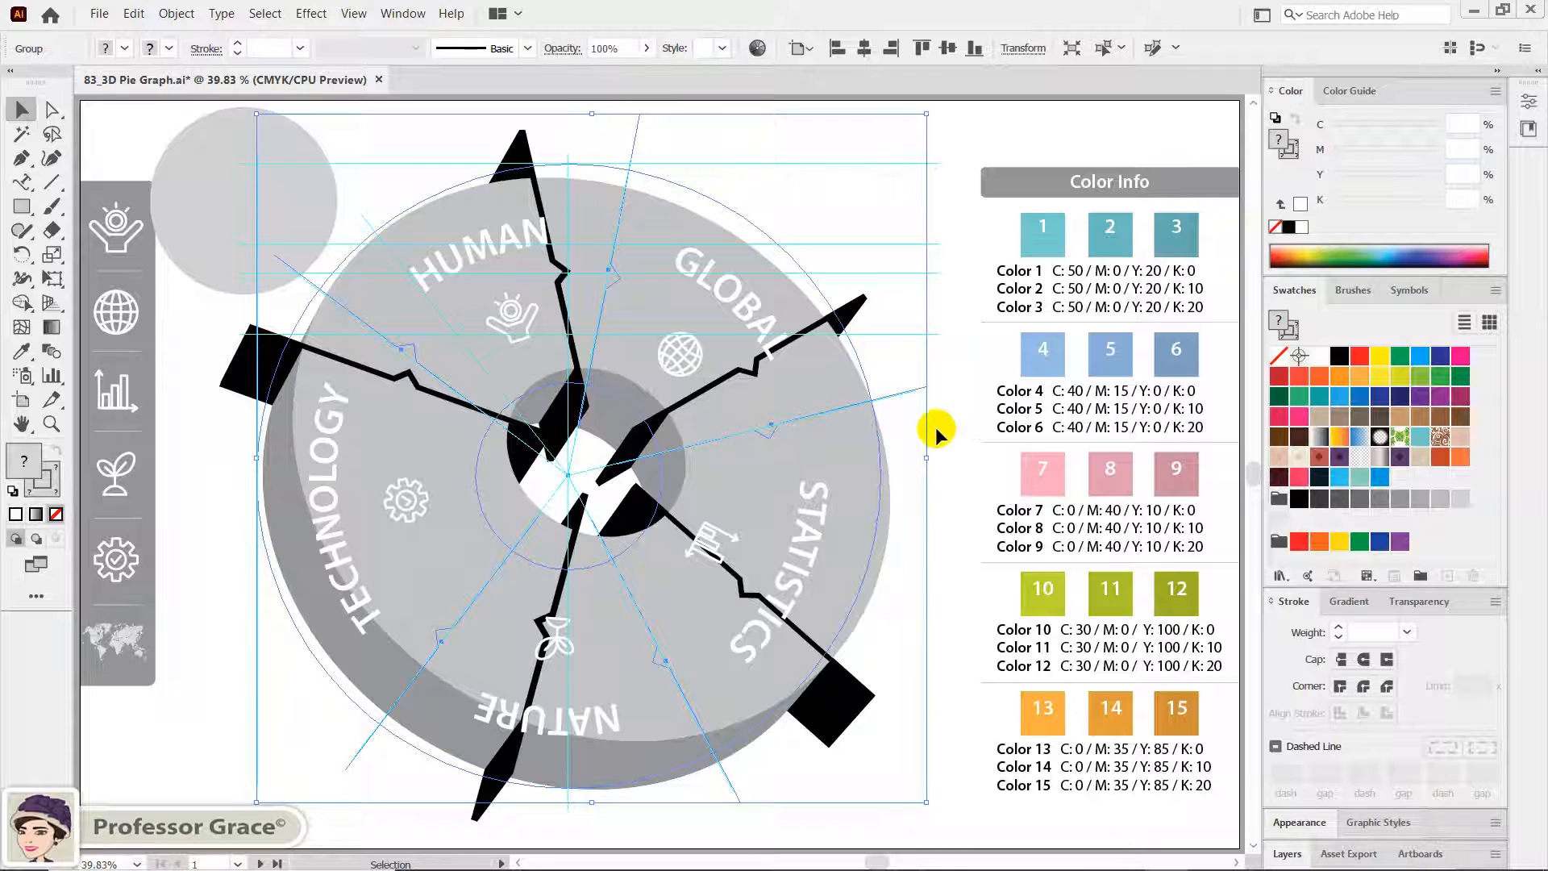
Apply Extrude & Bevel with the same rotation and 0 pt depth to the text-and-icon group, and center it on the ring's front face
left_click(742, 309)
left_click(690, 343)
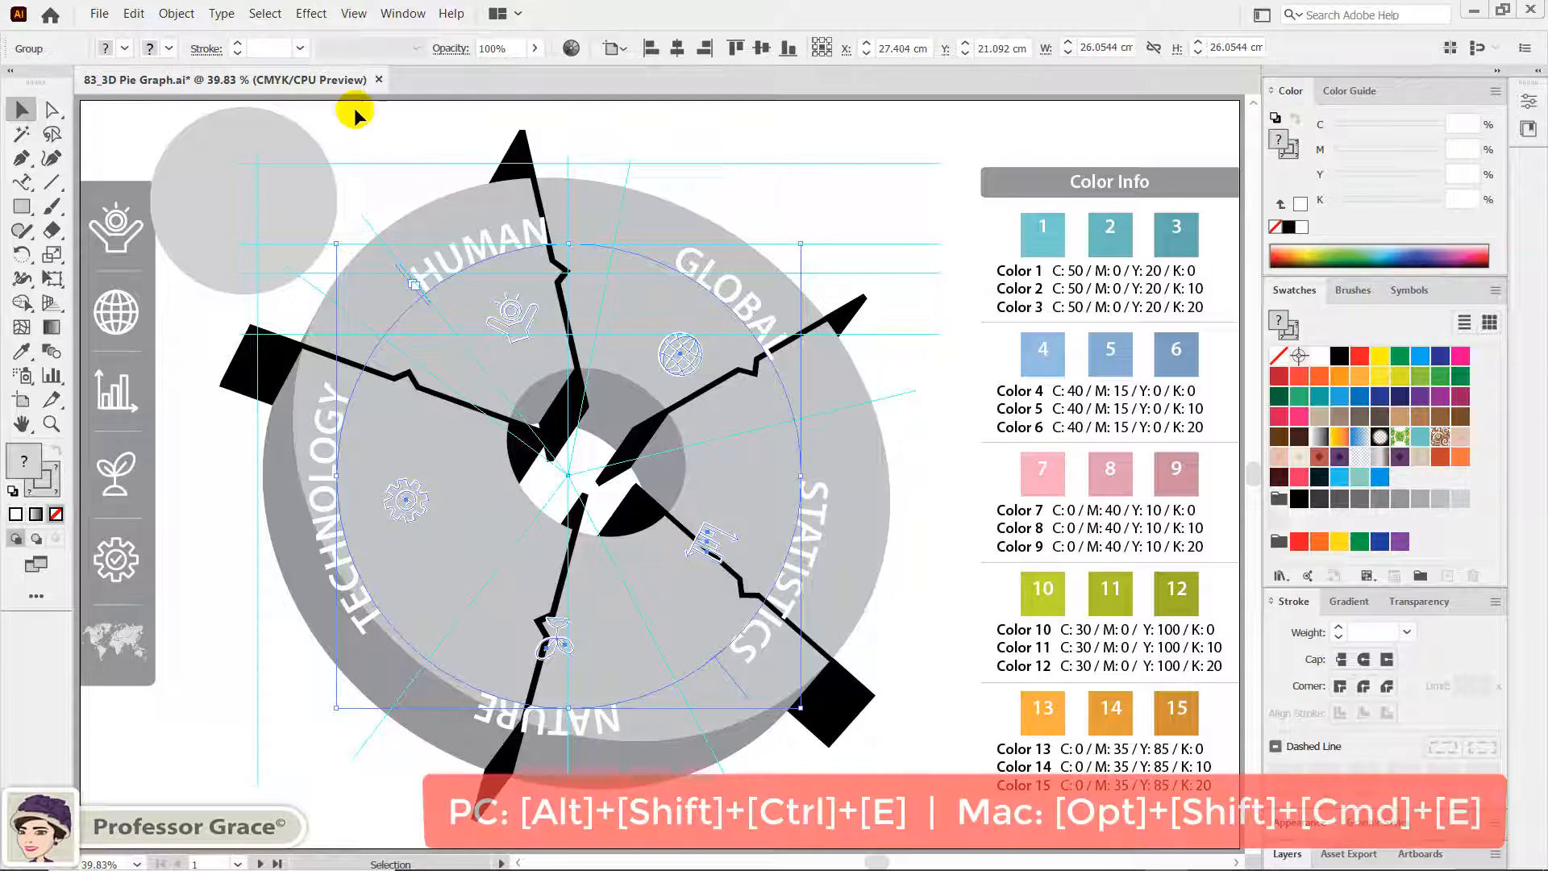
left_click(311, 14)
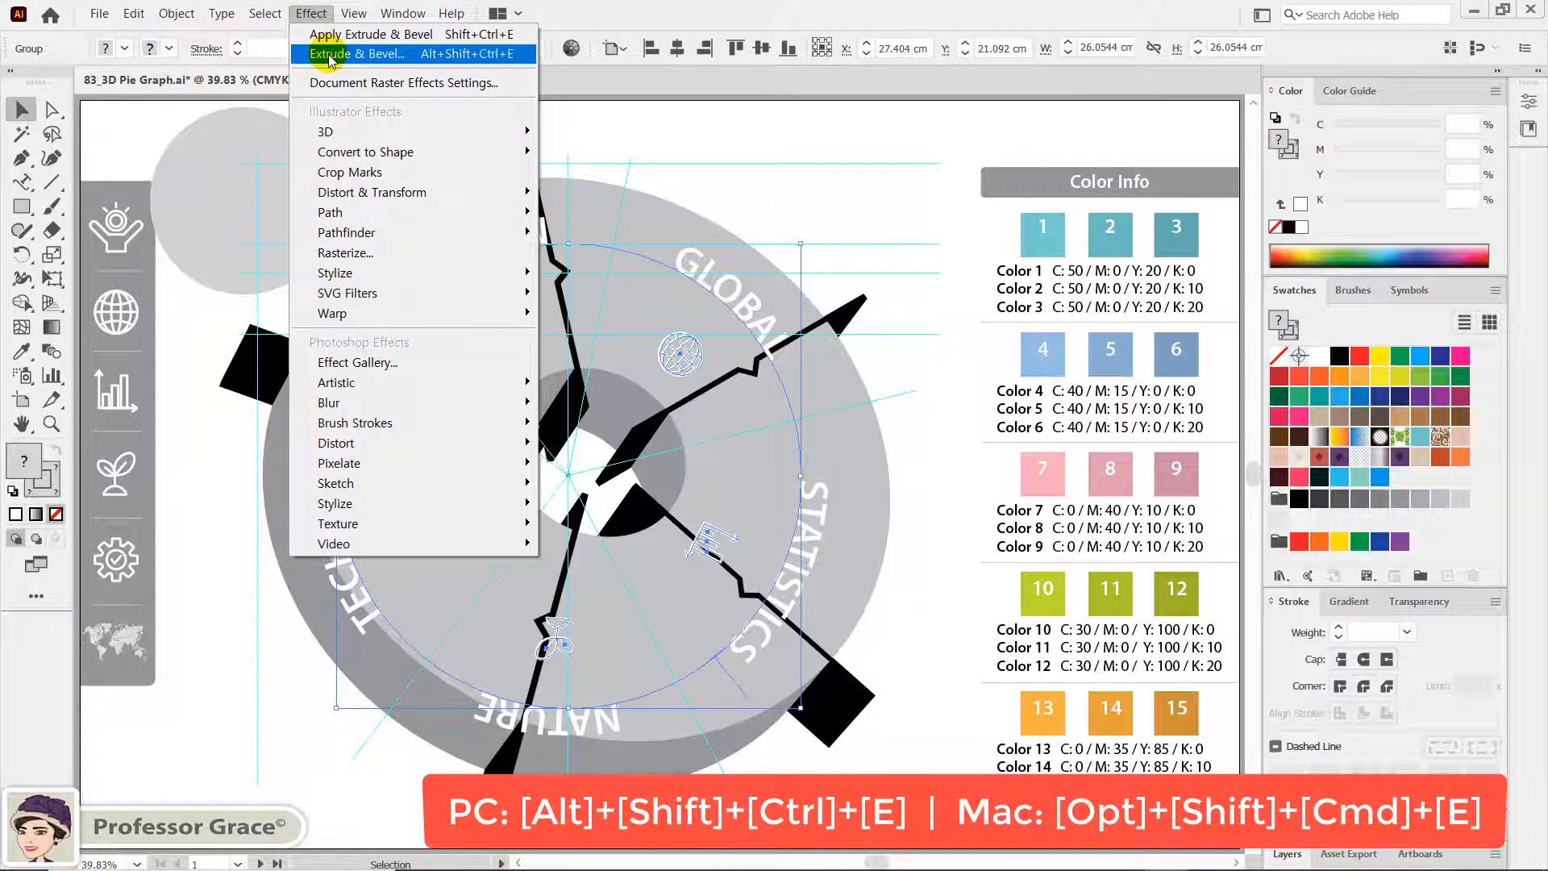
left_click(513, 53)
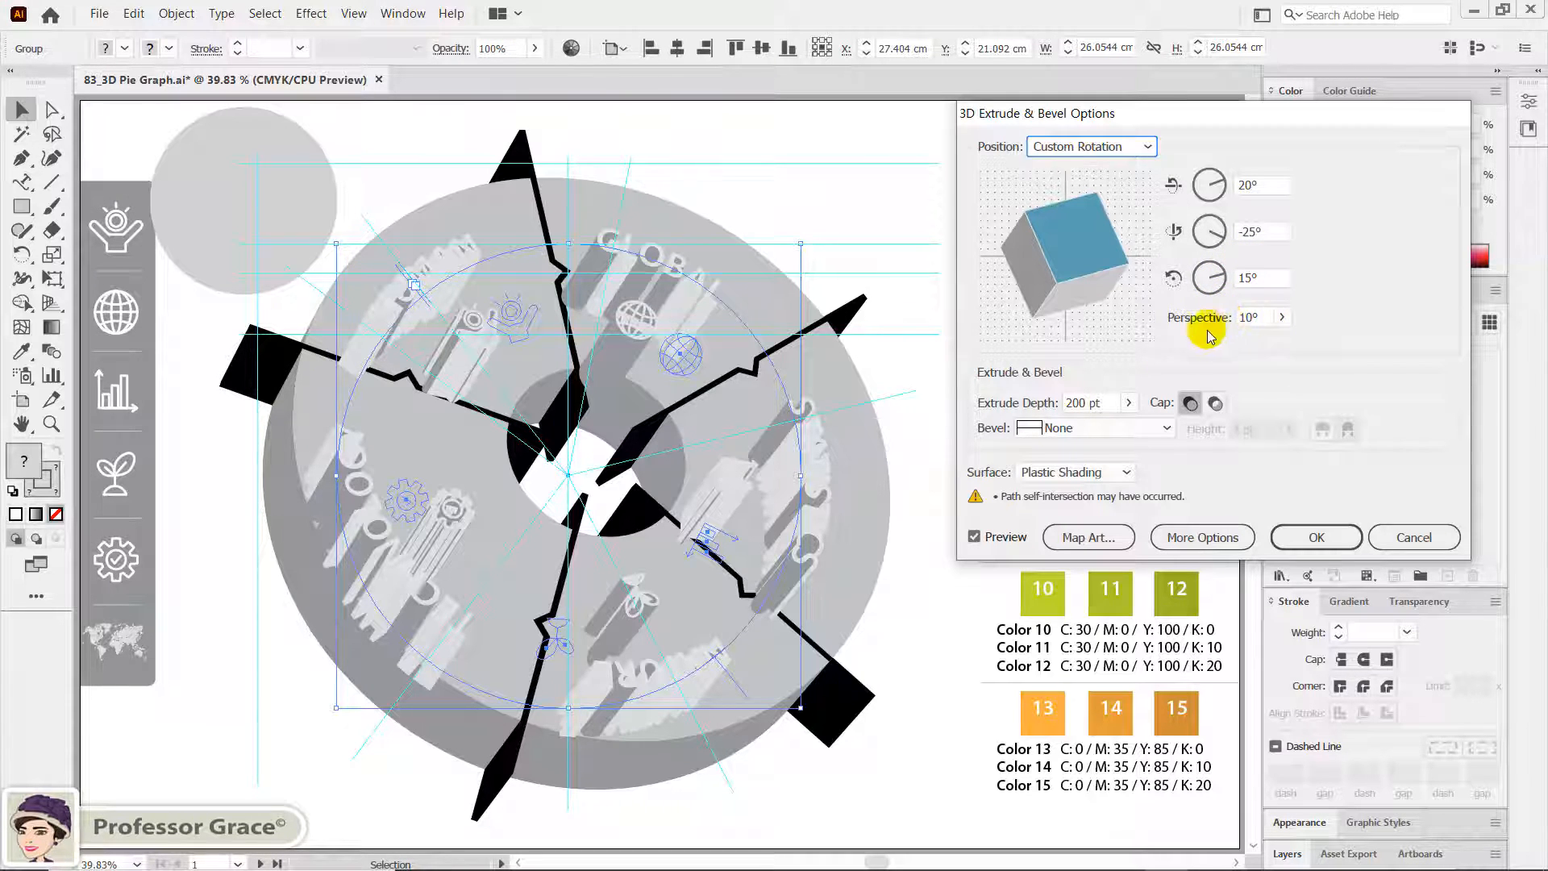
left_click(1058, 403)
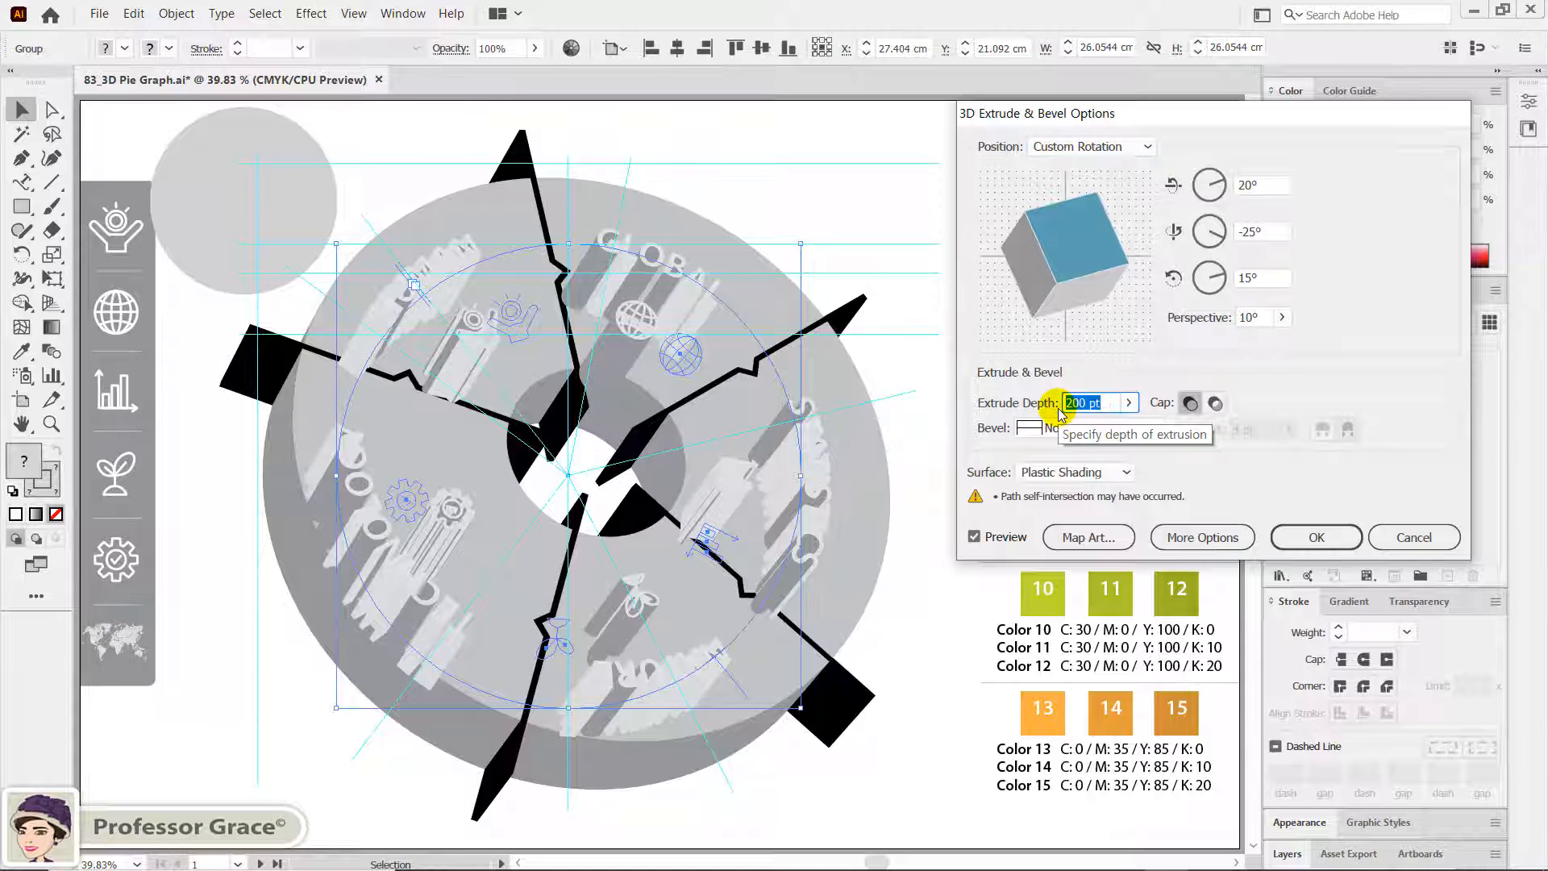
type("0")
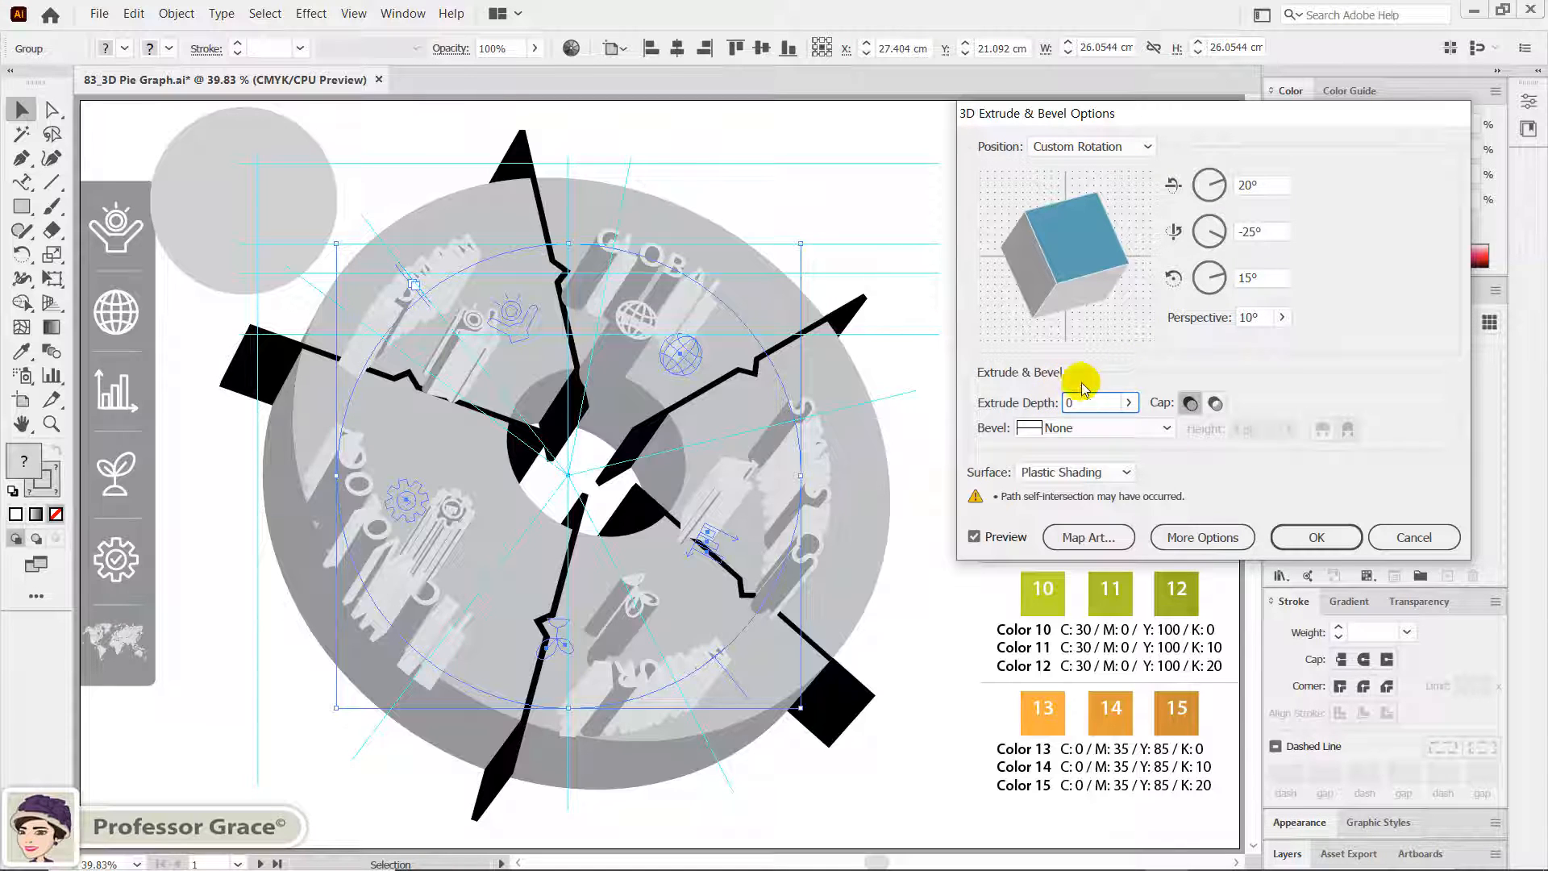
left_click(1284, 532)
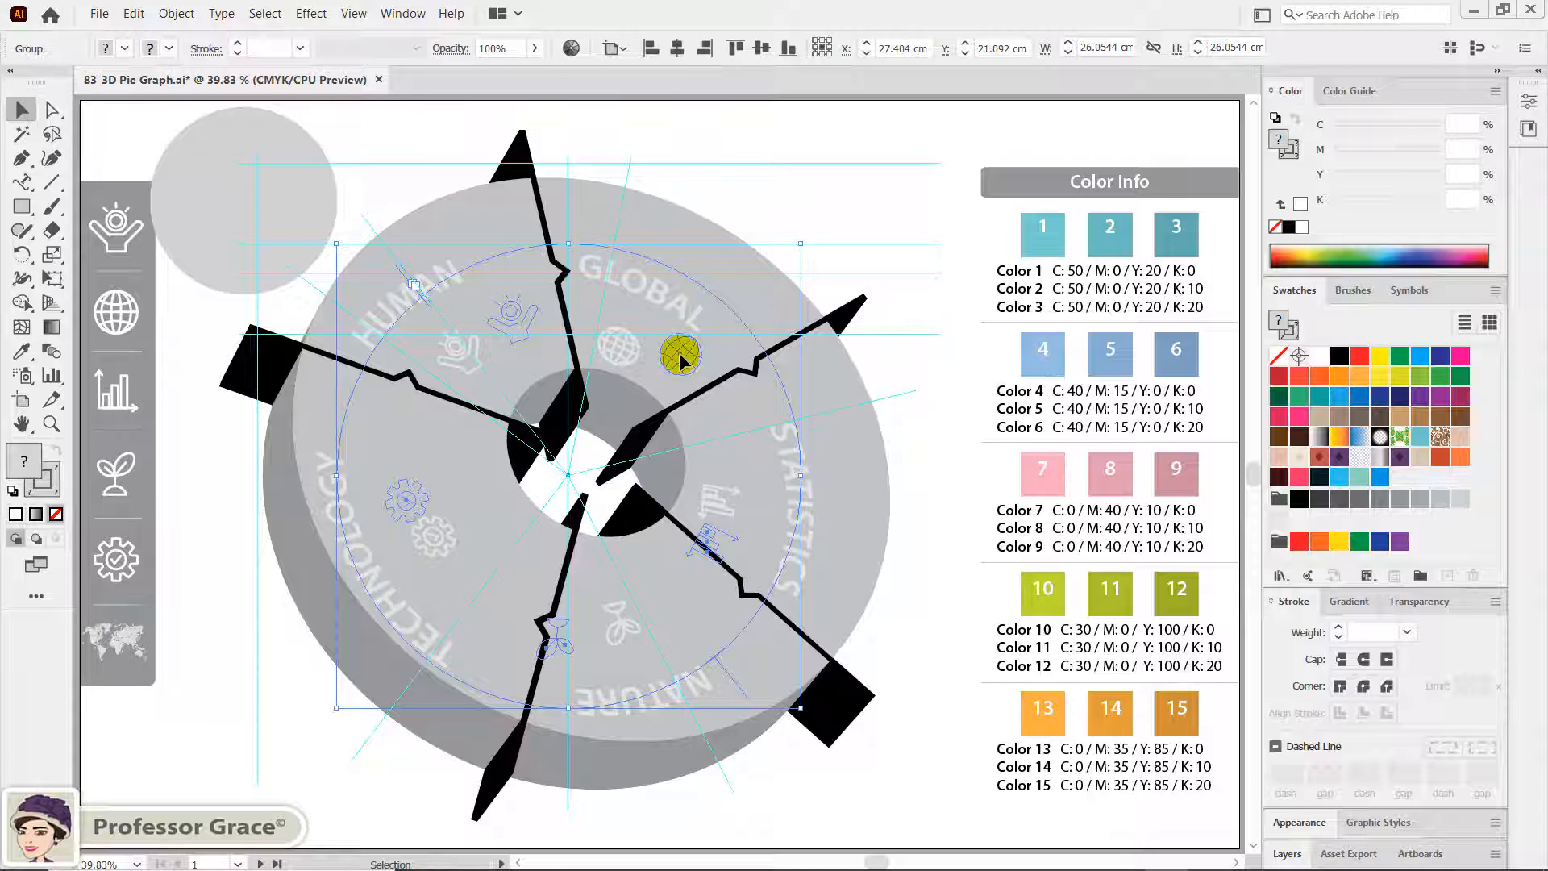
left_click_drag(680, 363, 703, 317)
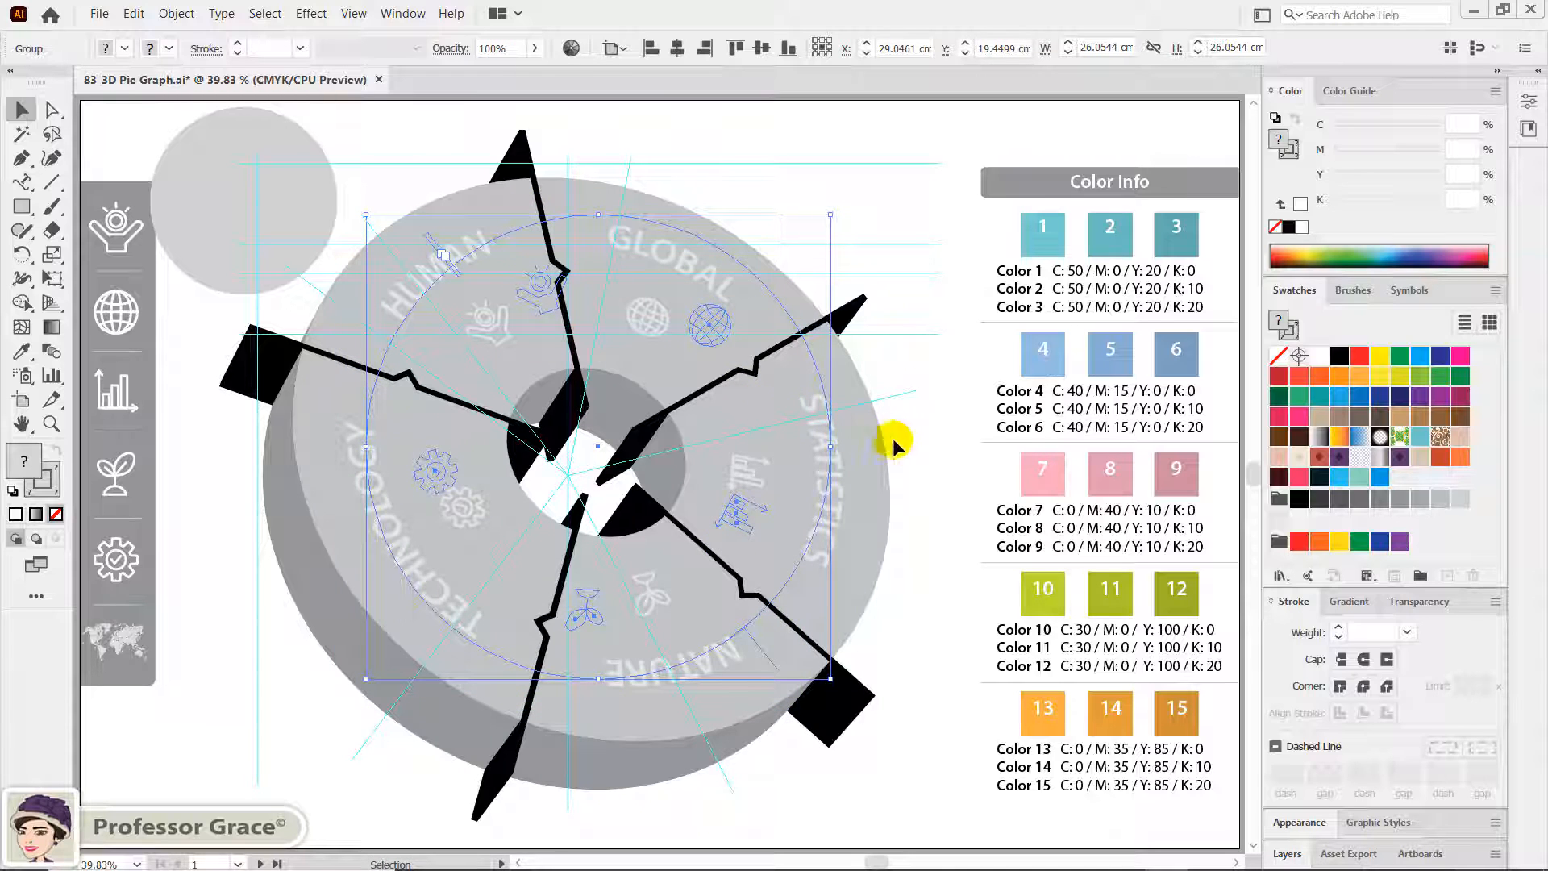
Expand the appearance of the extruded ring and the text-and-icon group together, and clear the selection
left_click_drag(933, 450, 458, 529)
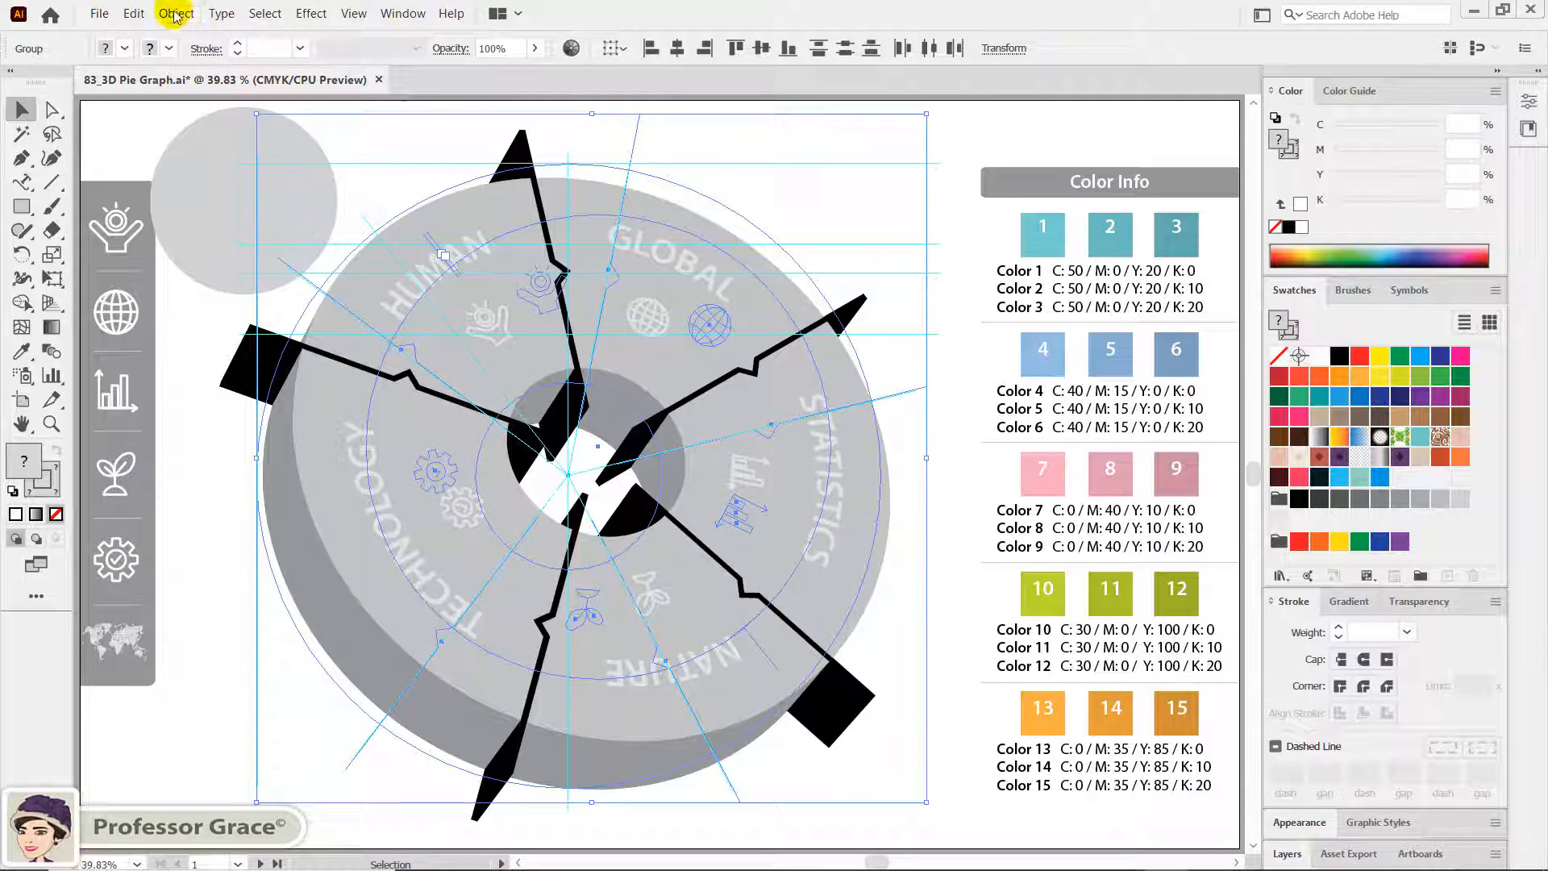
left_click(176, 14)
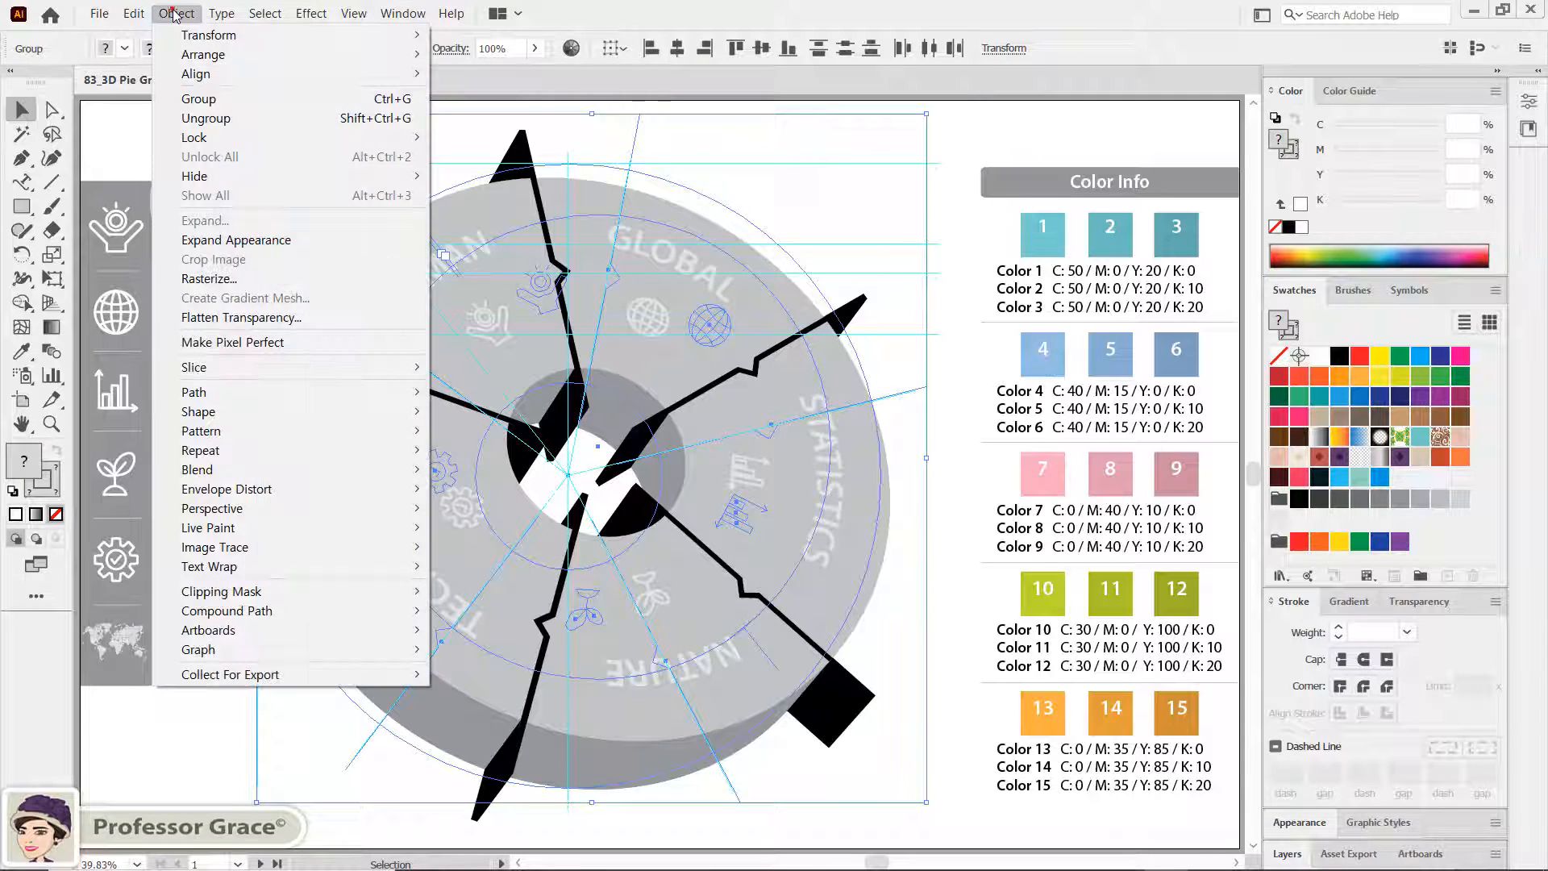
left_click(250, 239)
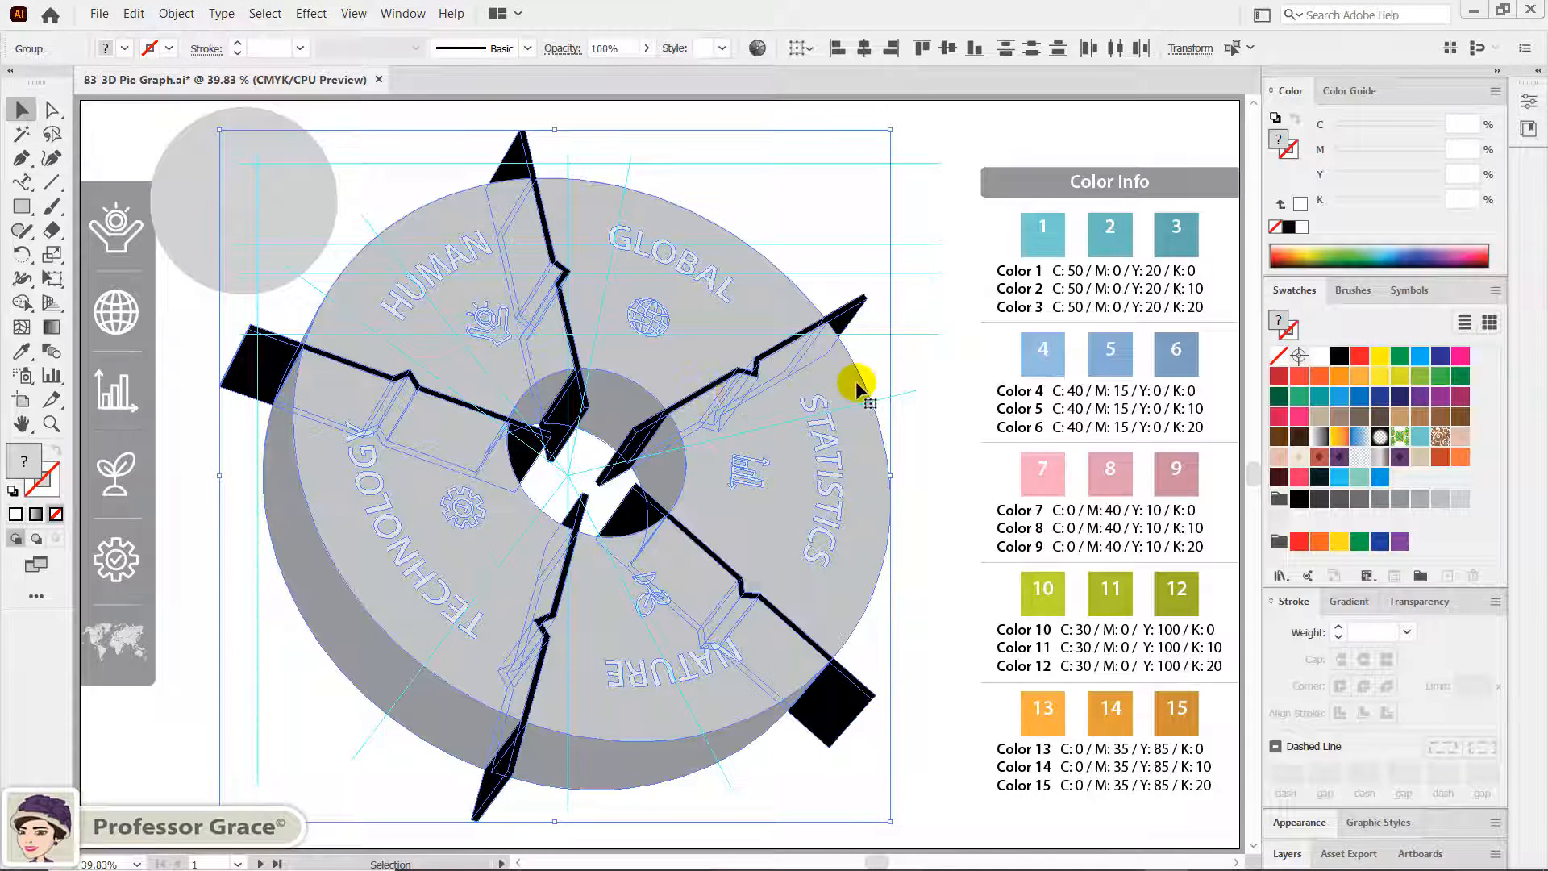
left_click(912, 363)
Fill the expanded category text and icons with white
left_click(723, 291)
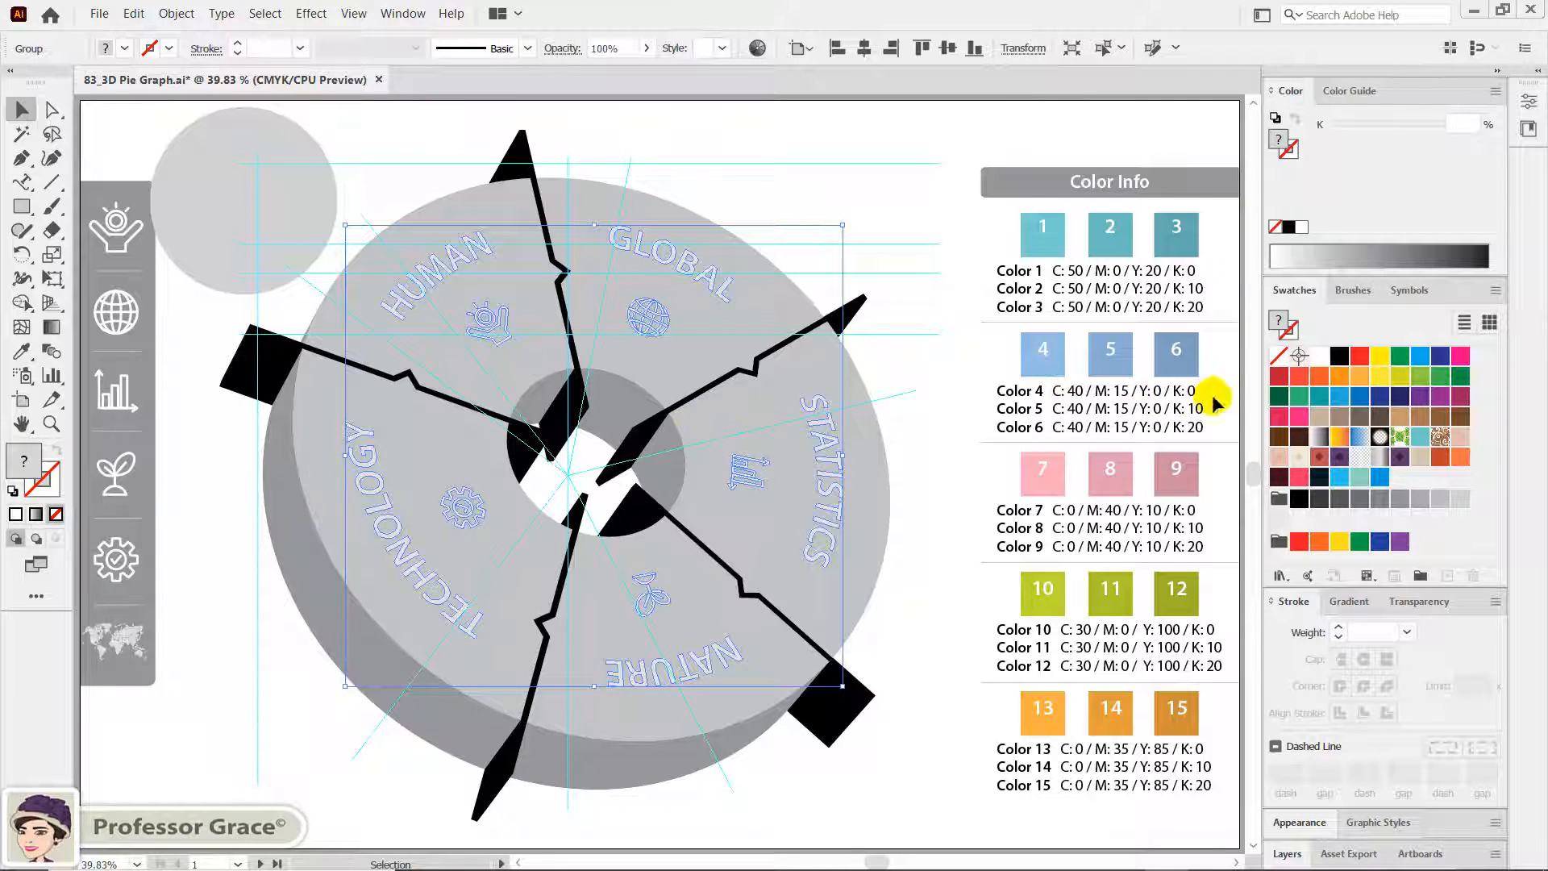
left_click(1318, 355)
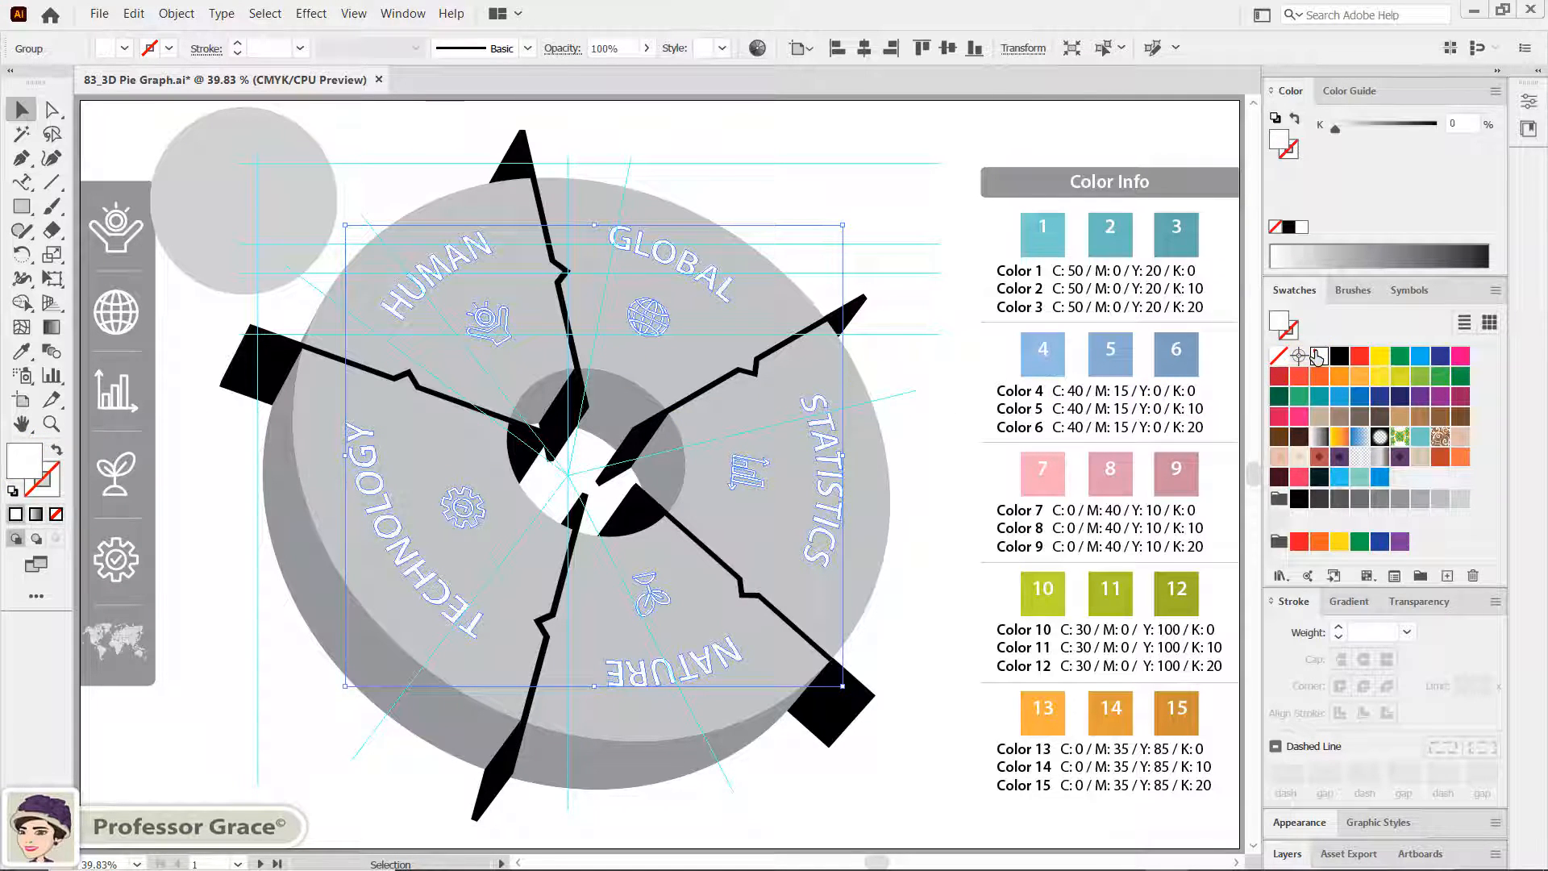
left_click(946, 450)
Ungroup the expanded ring-and-dividers artwork twice and clear the selection
left_click(826, 332)
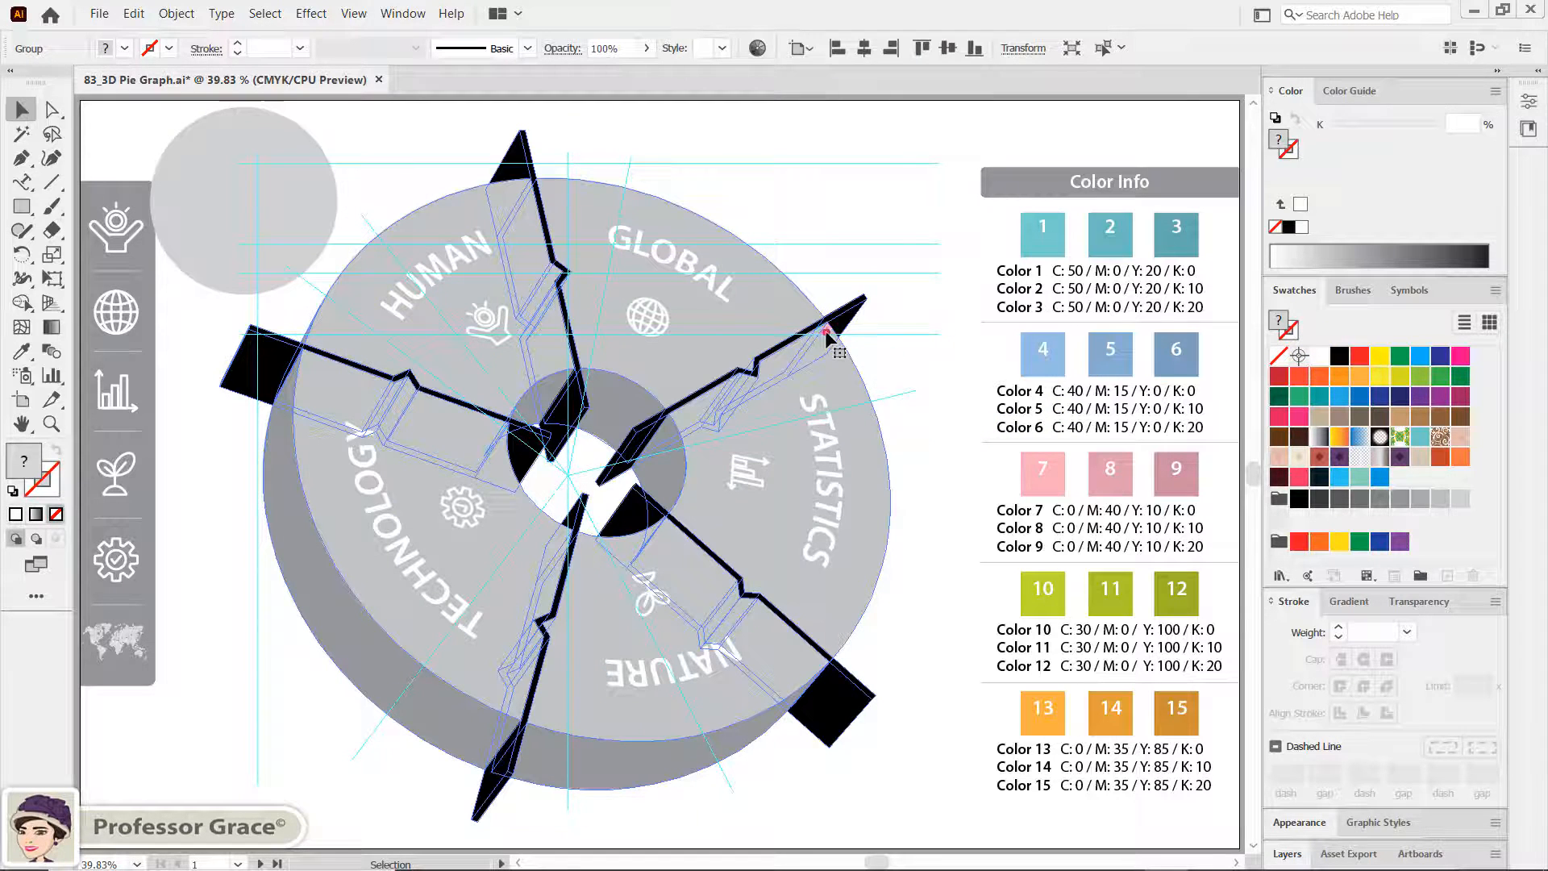
right_click(566, 198)
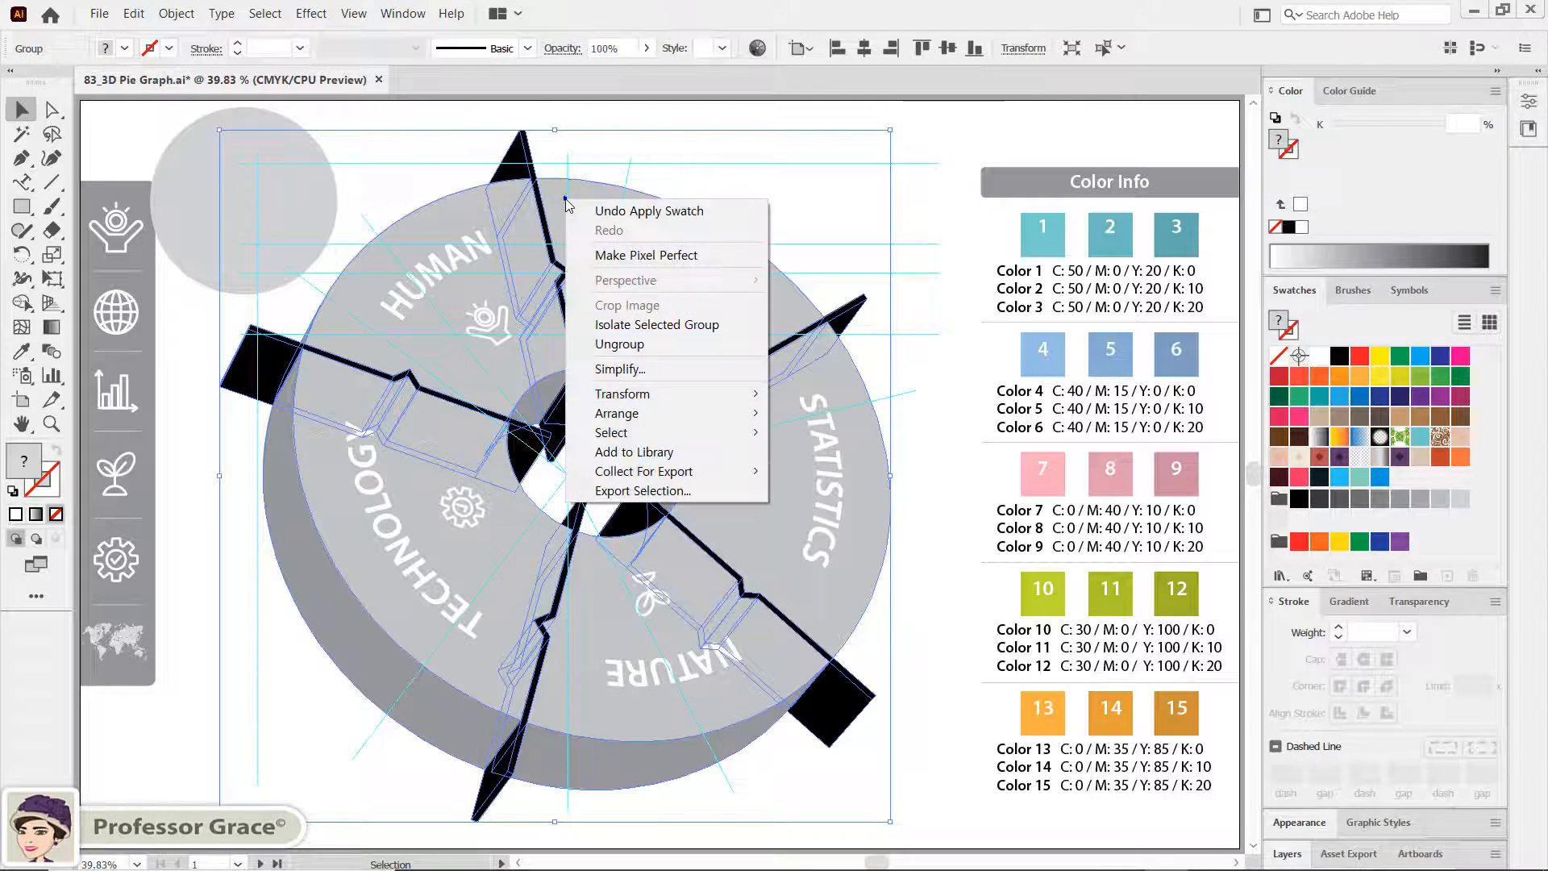
left_click(619, 346)
left_click(619, 350)
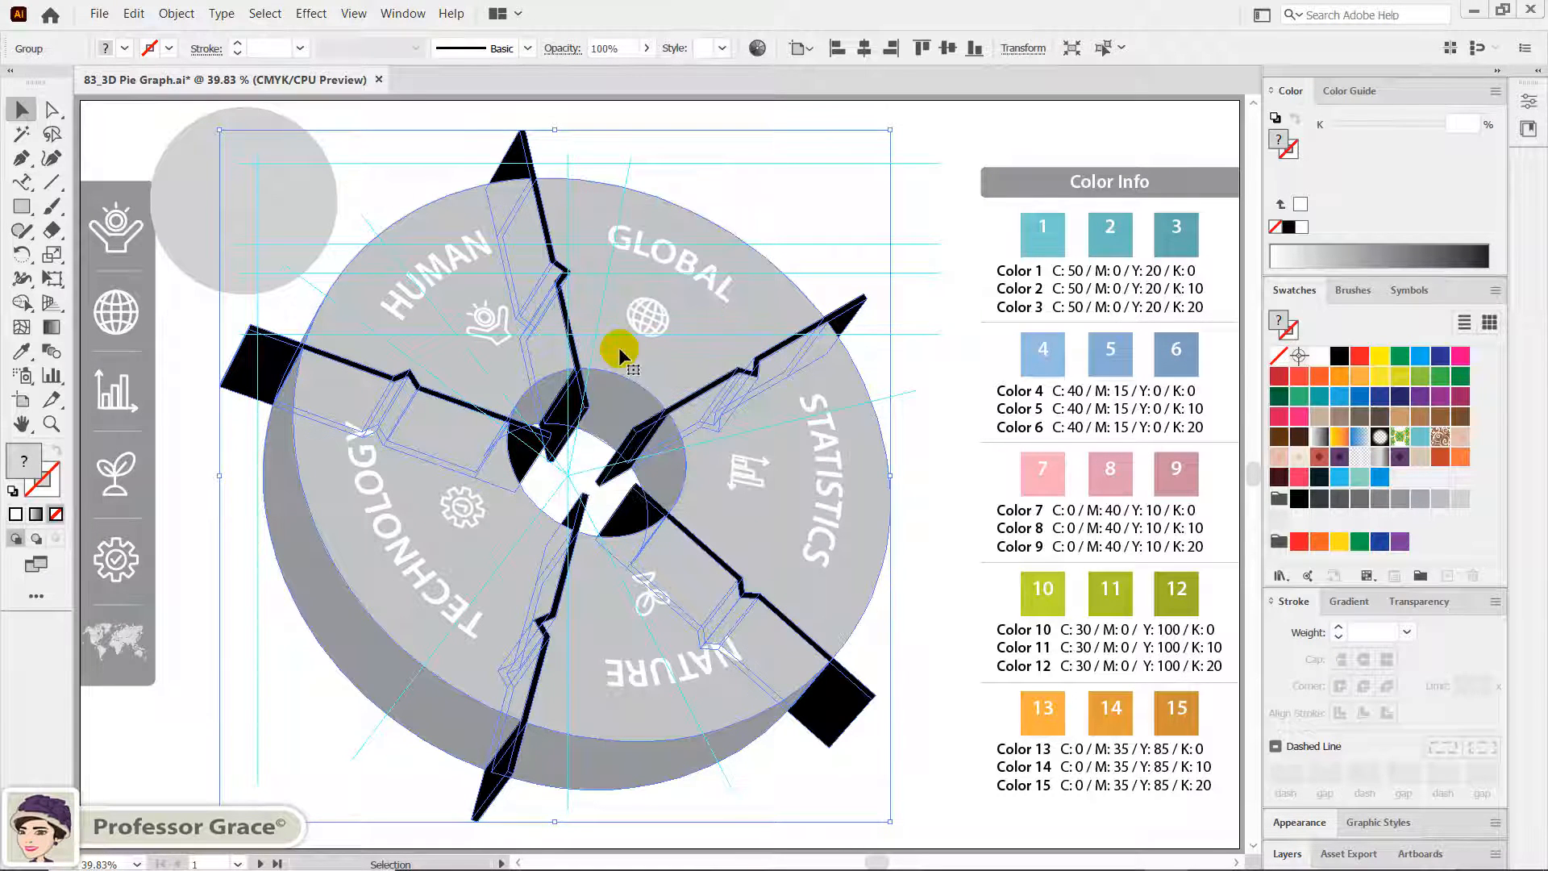
left_click(585, 213)
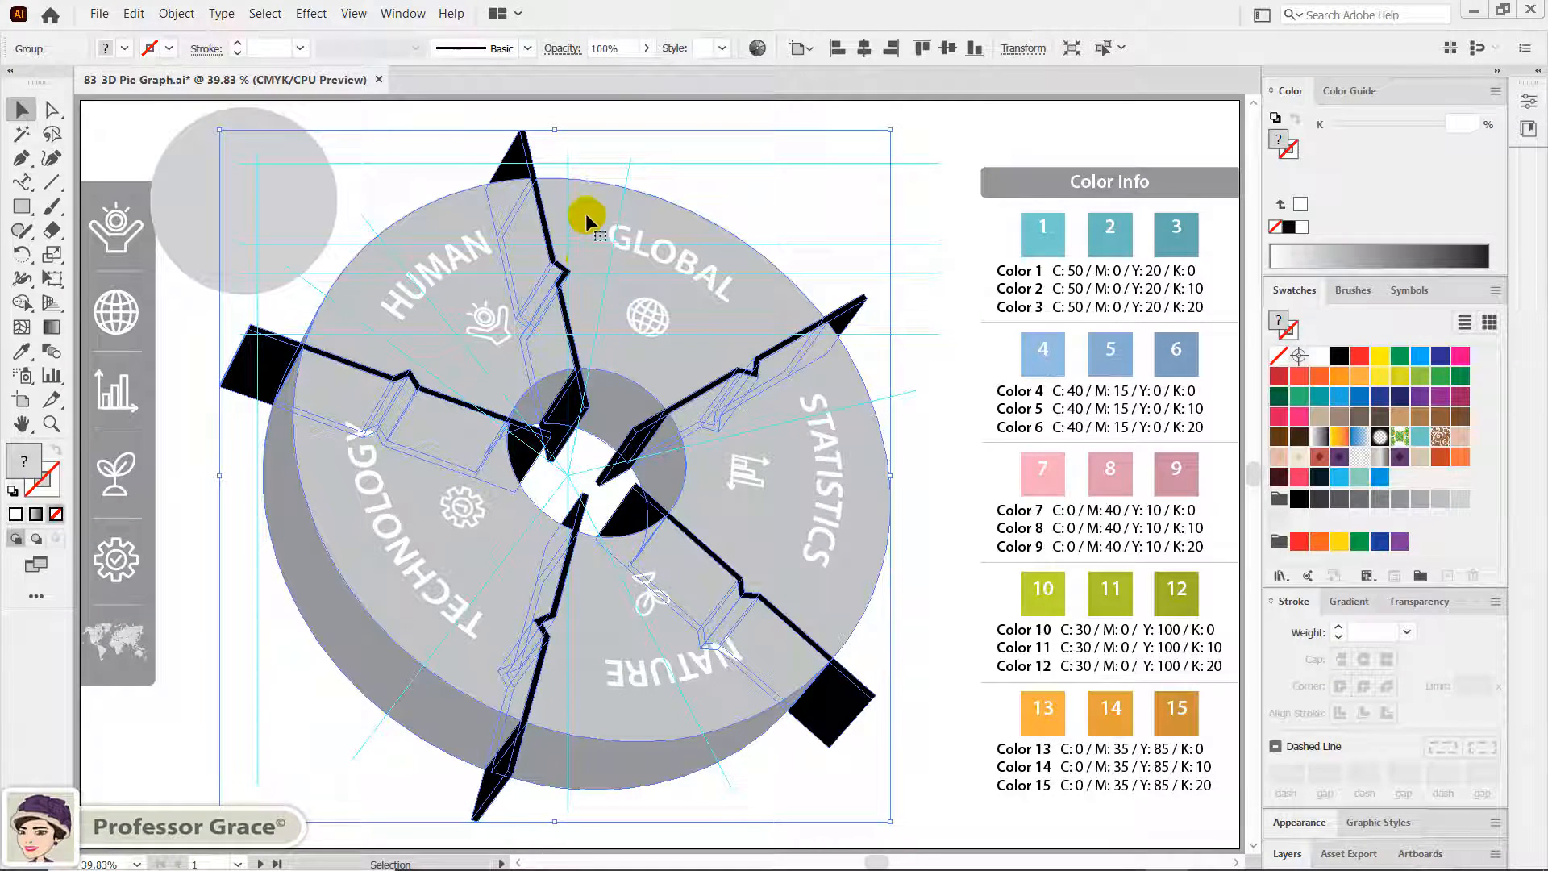
right_click(587, 206)
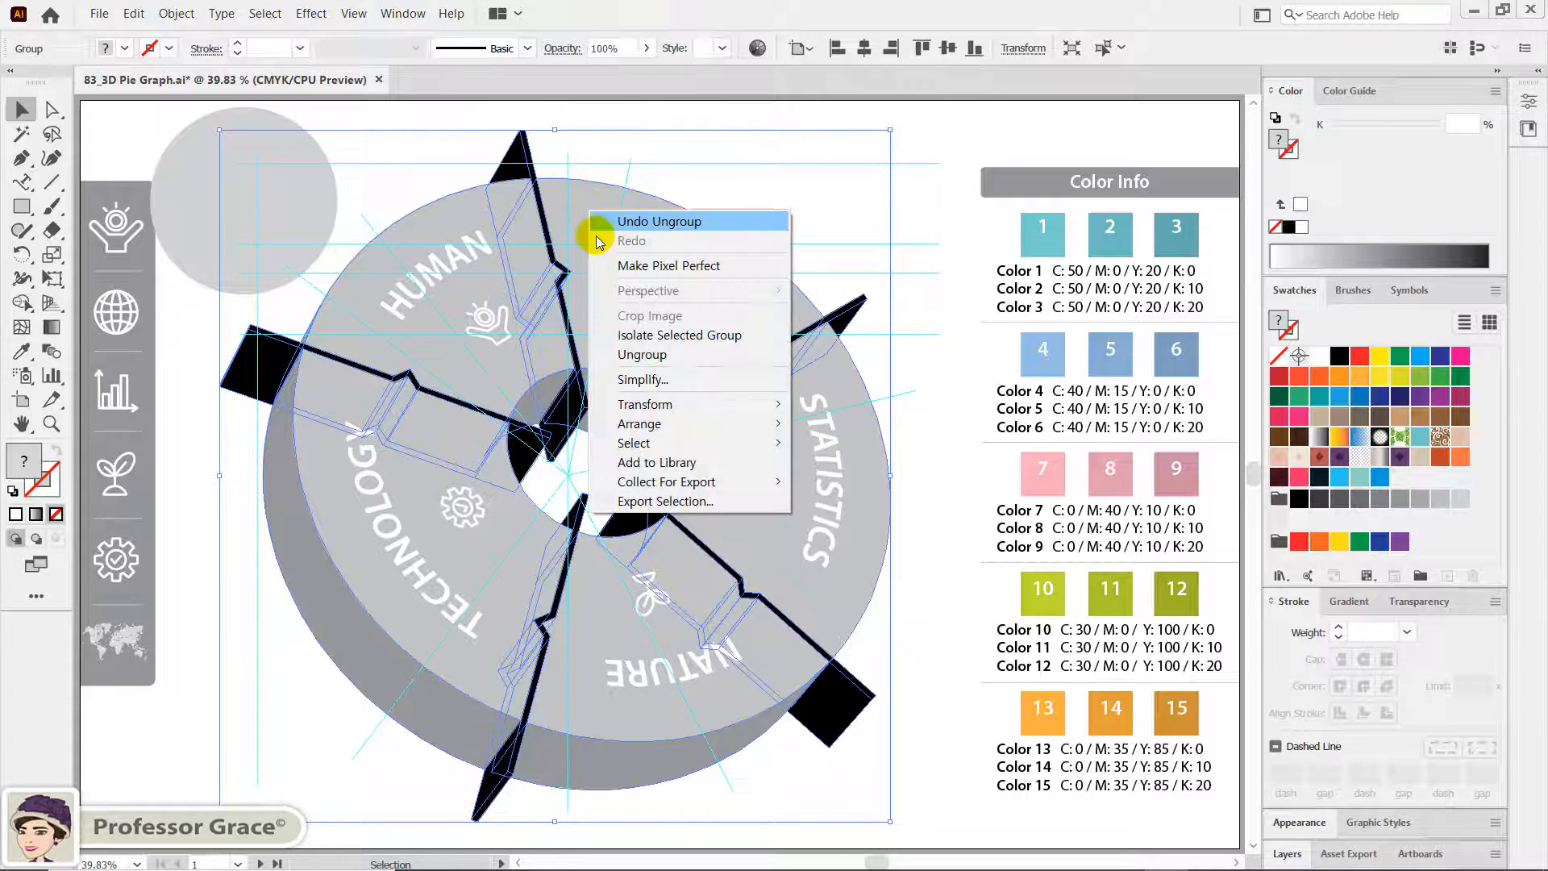
left_click(639, 354)
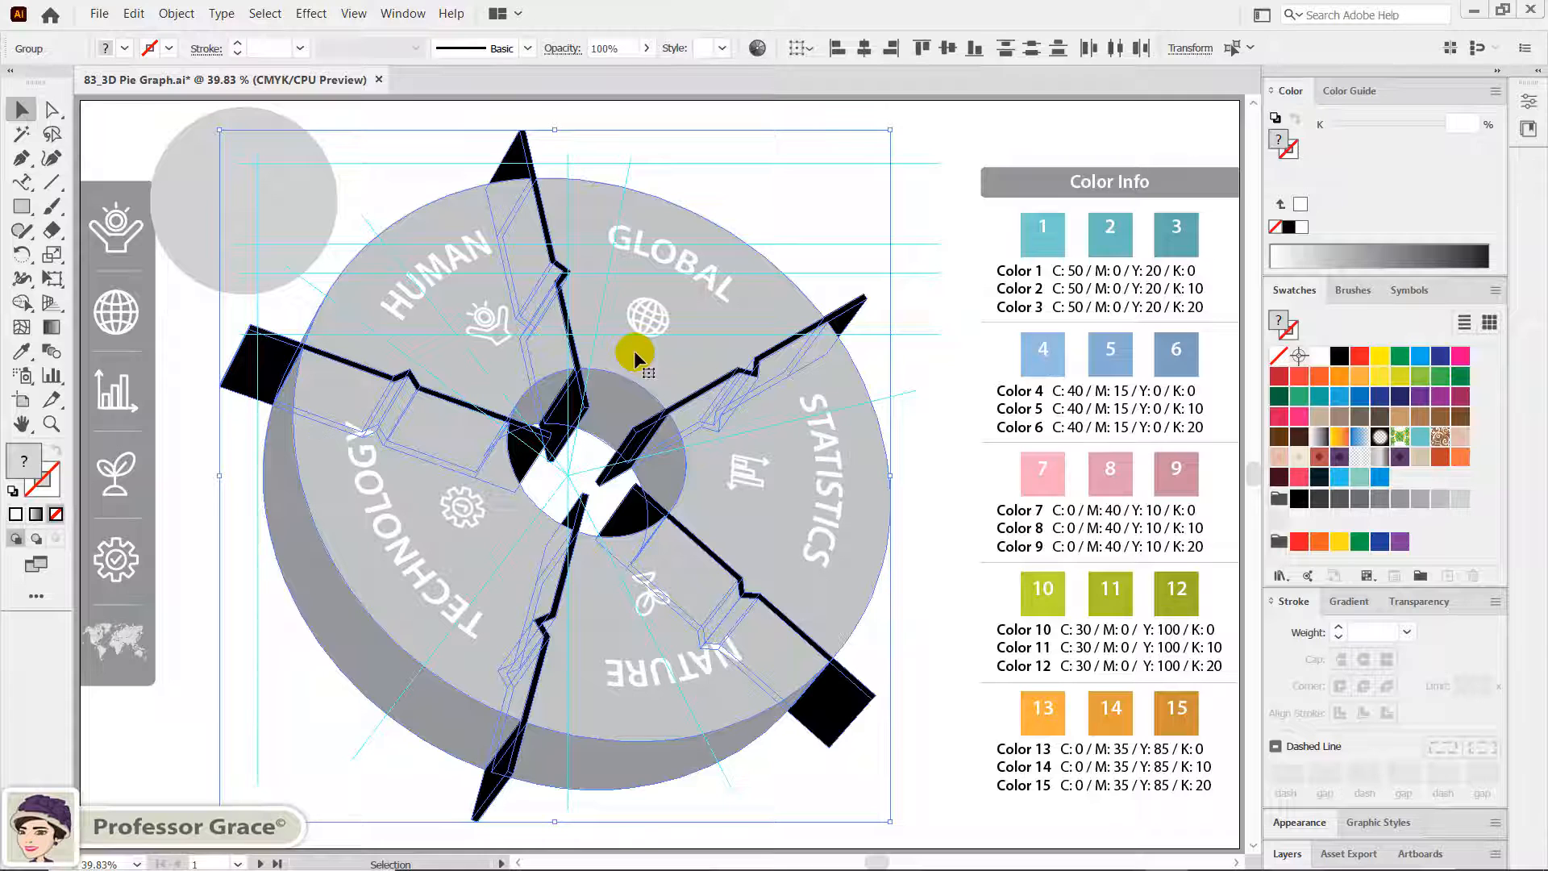
left_click(945, 378)
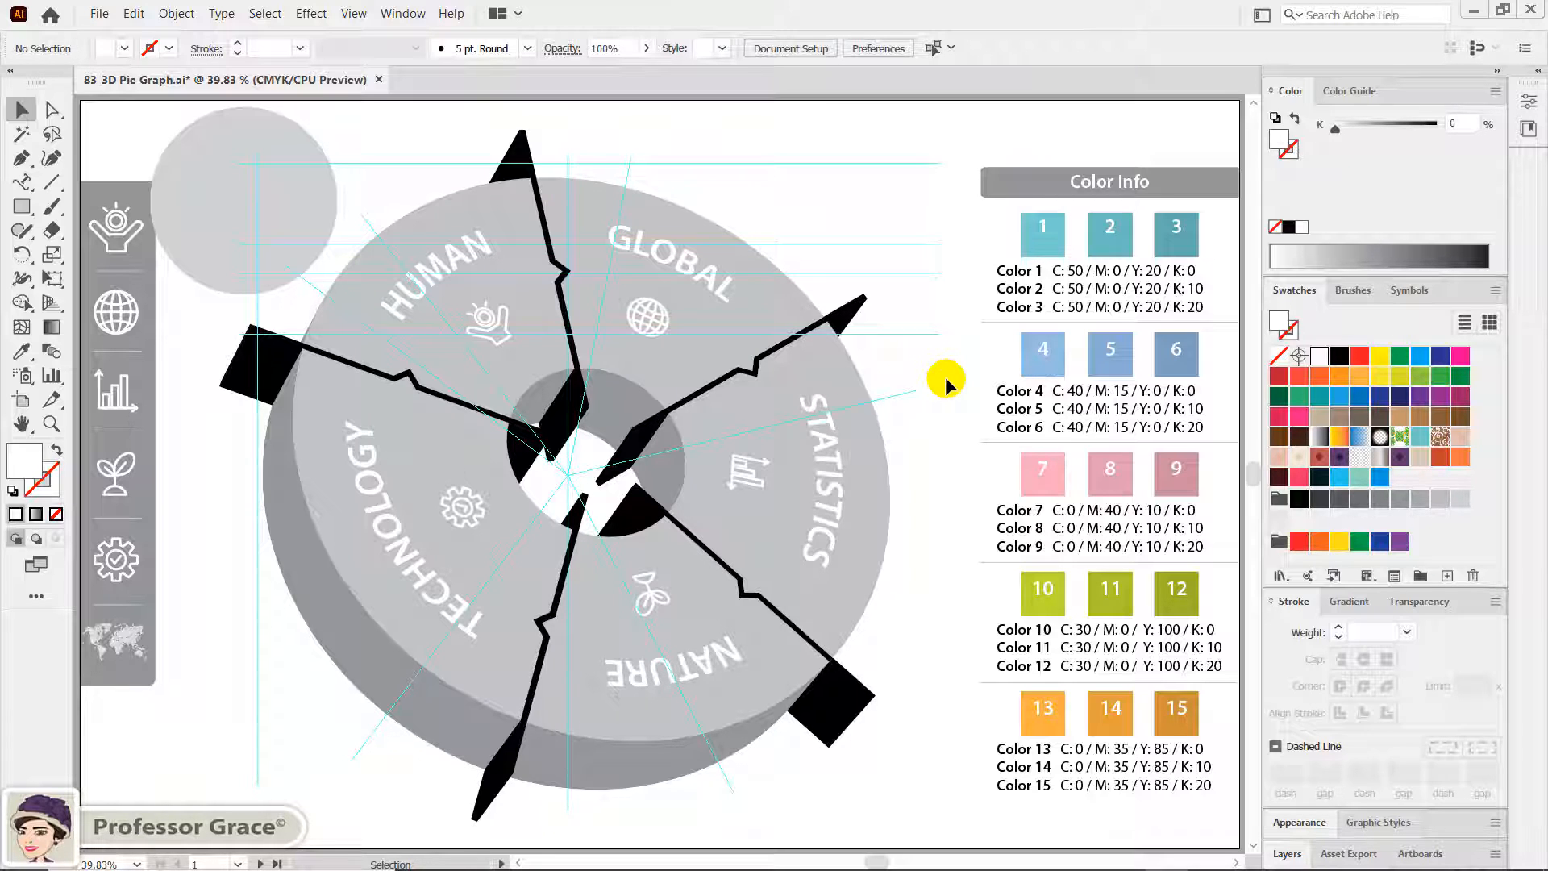
Hide the guides and delete the black divider pieces that run across the front face and stick out past the ring's outer edge
key("ctrl+semicolon")
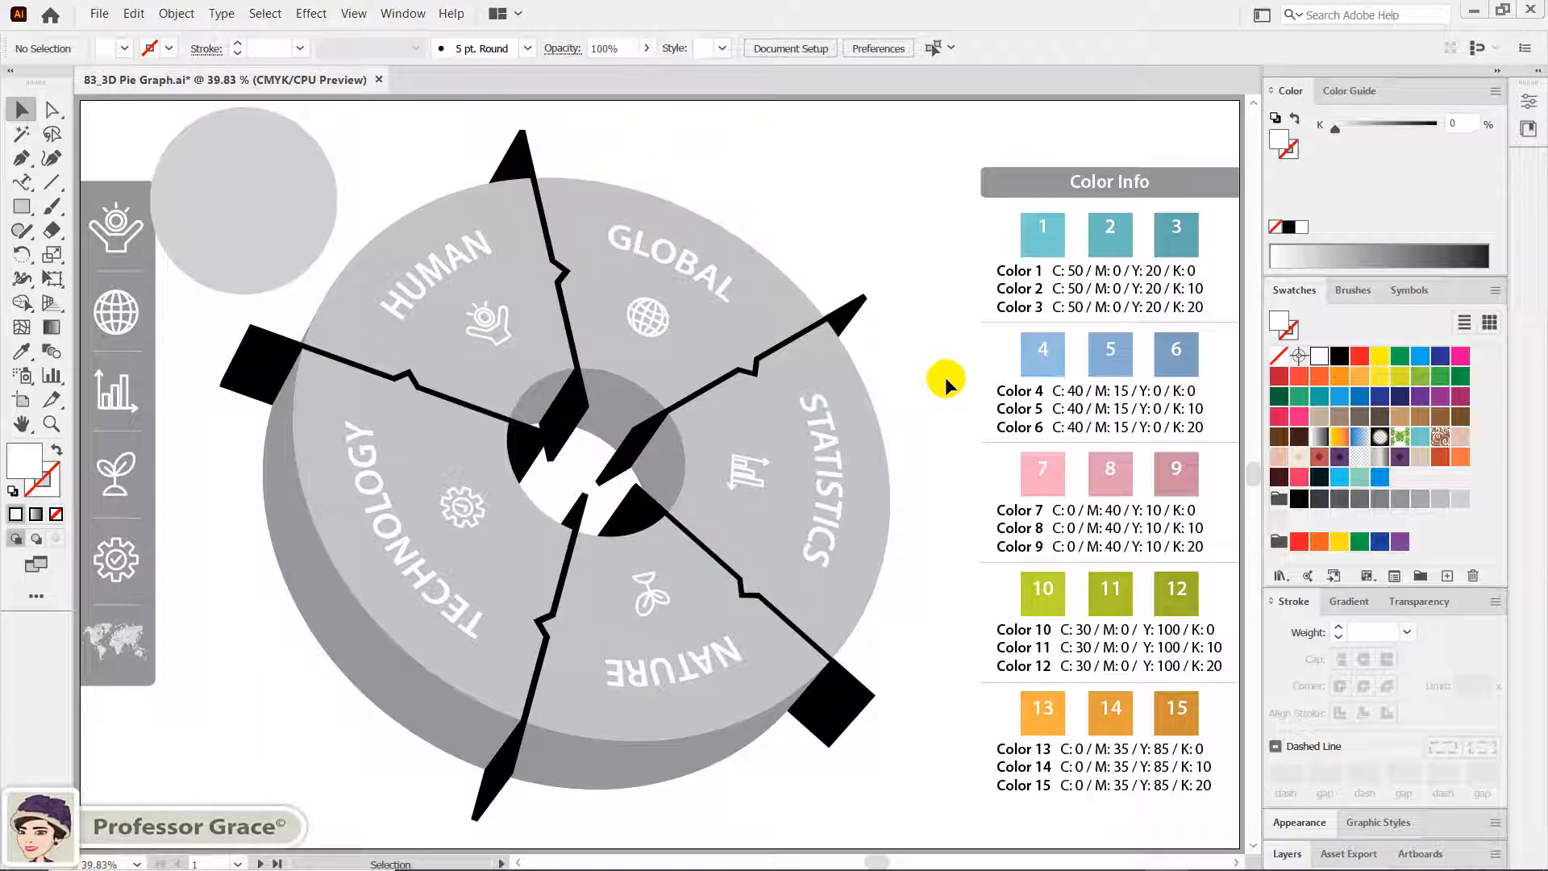
left_click_drag(883, 308, 883, 308)
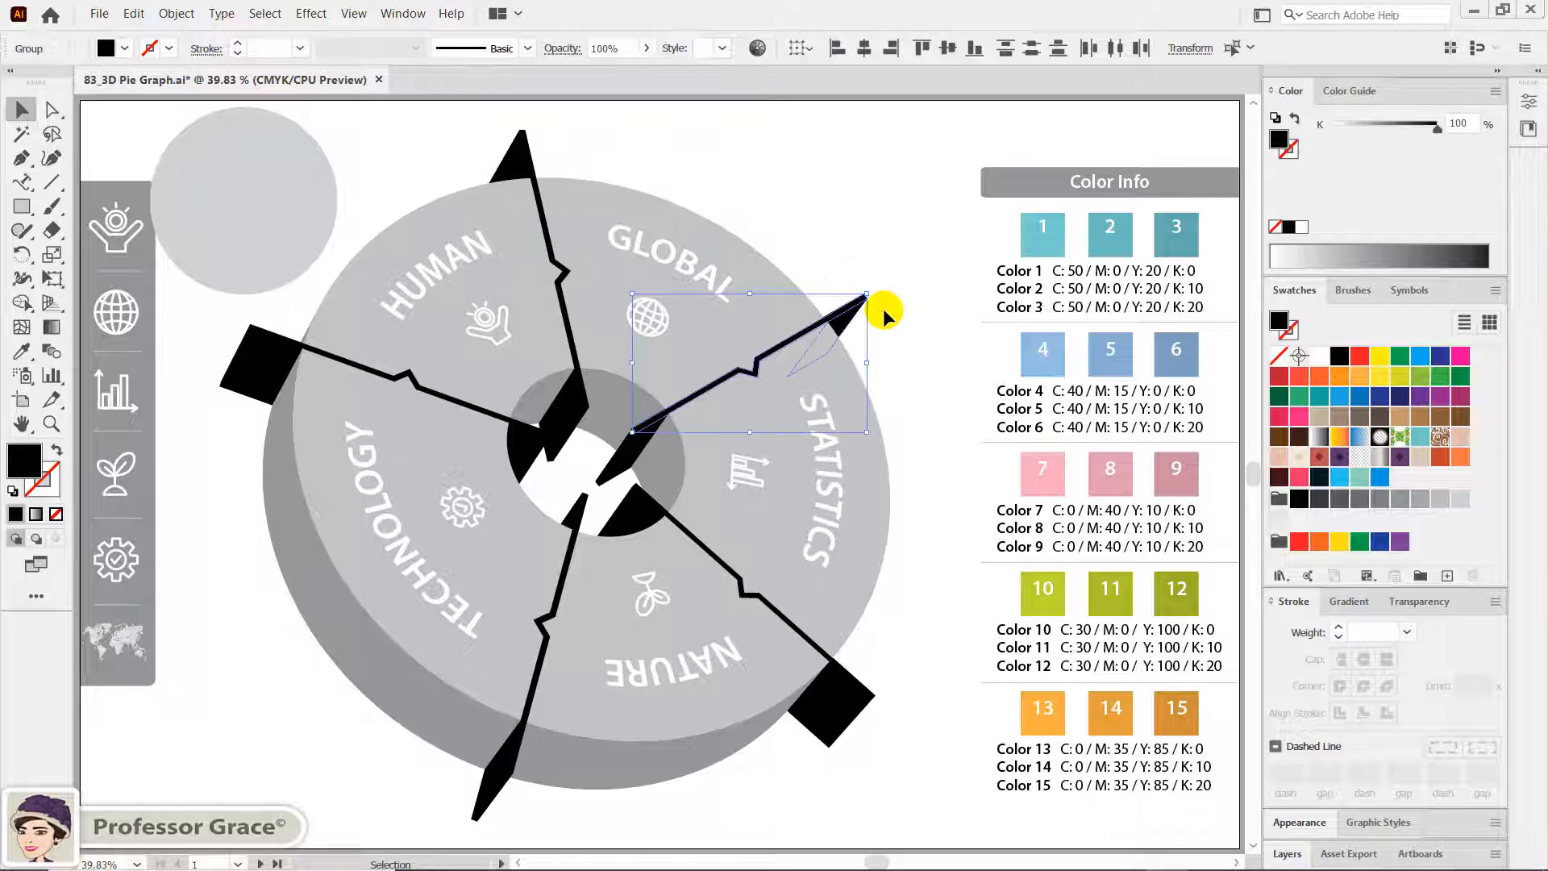
key("Delete")
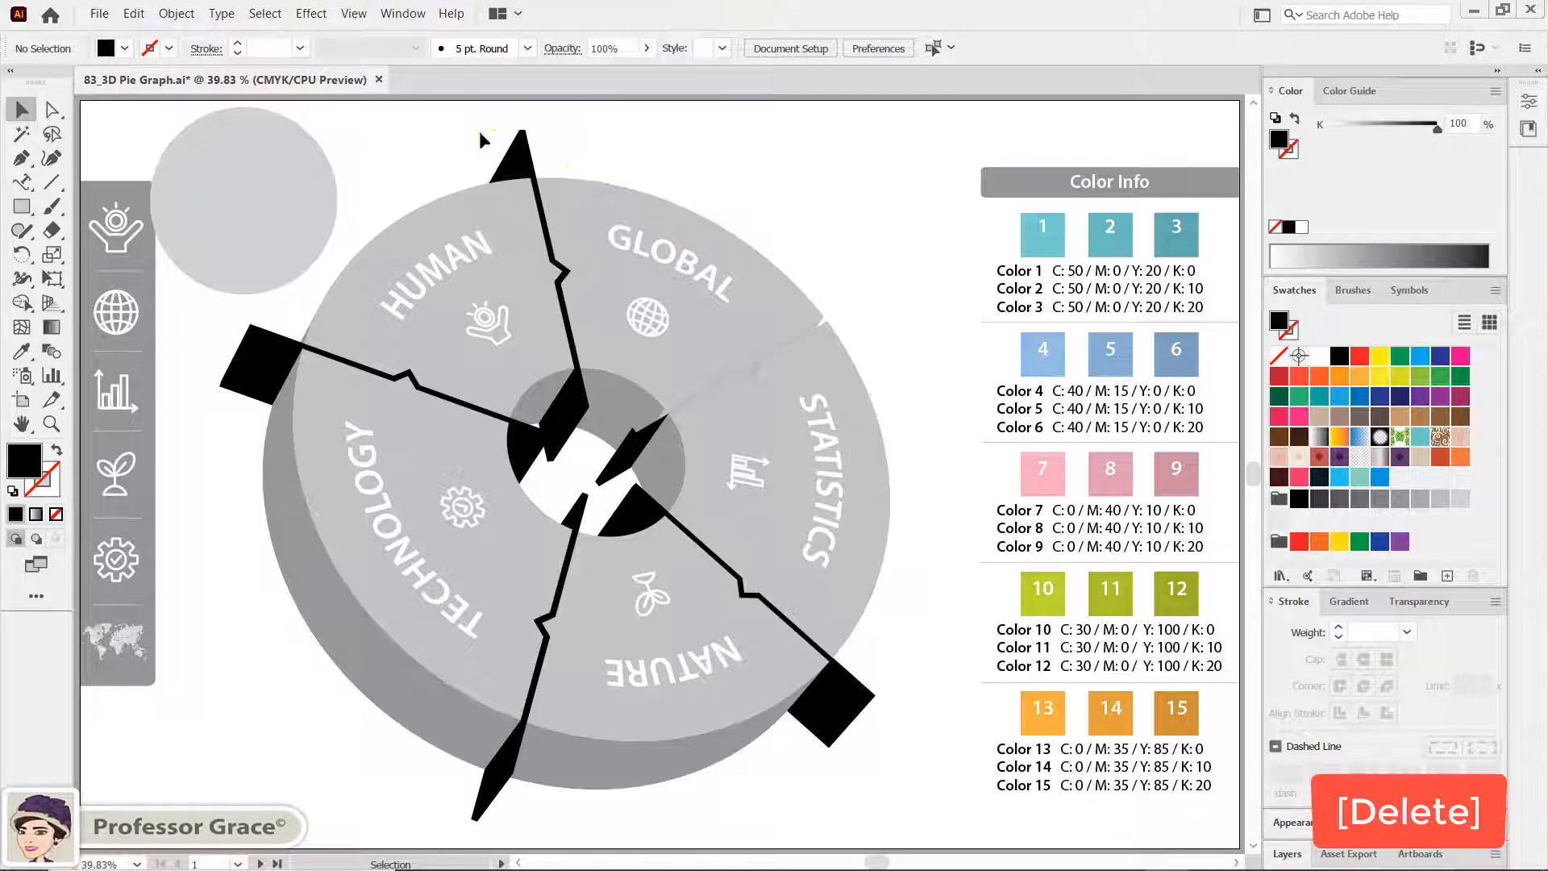
left_click_drag(477, 142, 587, 152)
key("Delete")
left_click_drag(207, 335, 574, 538)
key("Delete")
key("Delete")
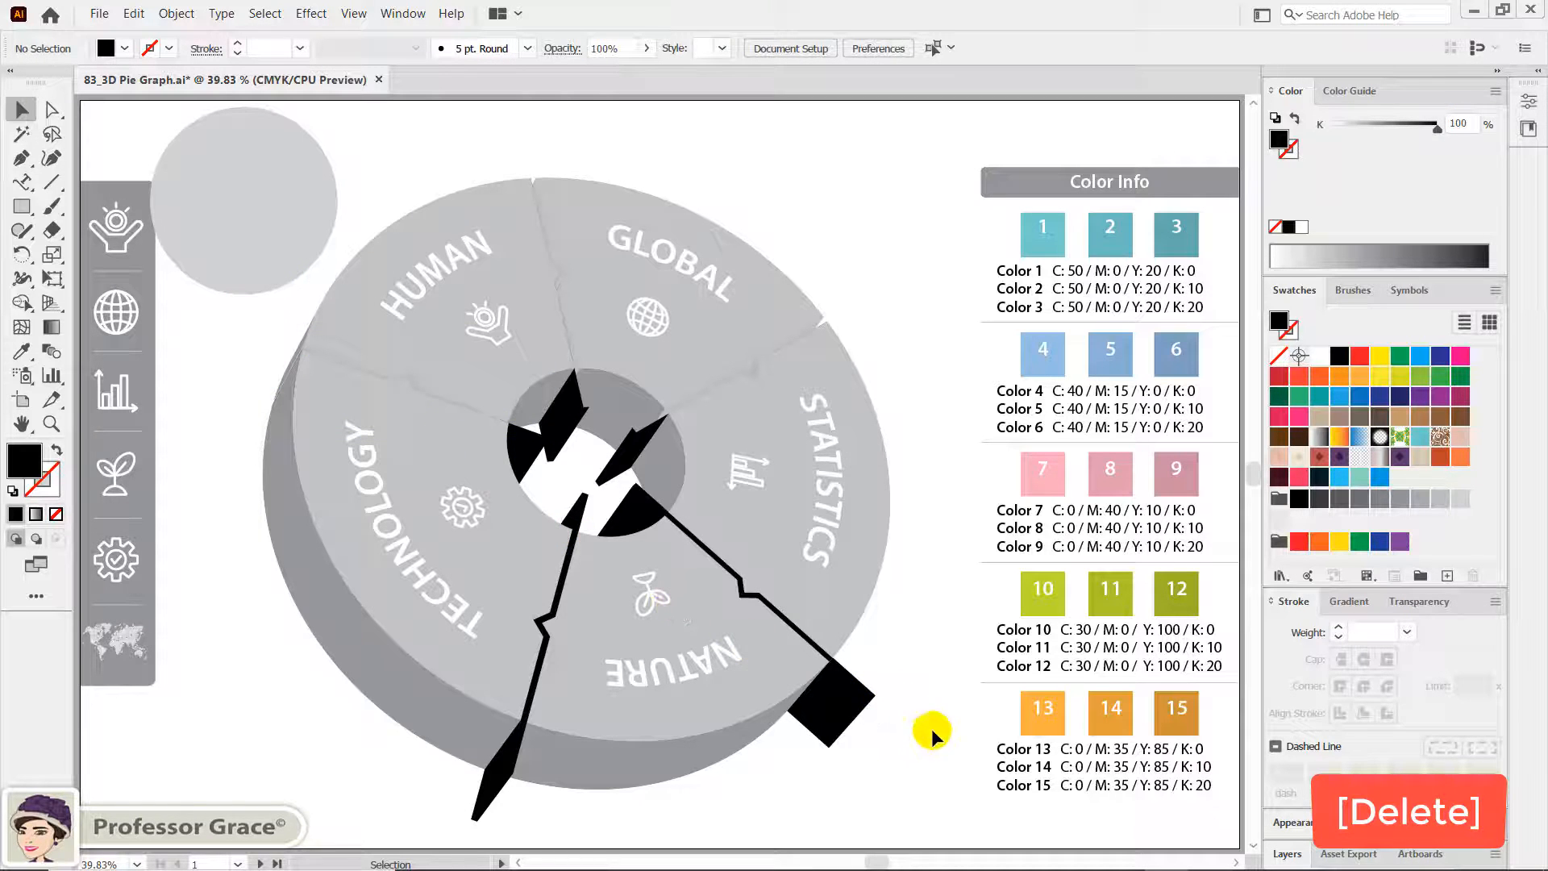
left_click_drag(928, 727, 850, 643)
key("Delete")
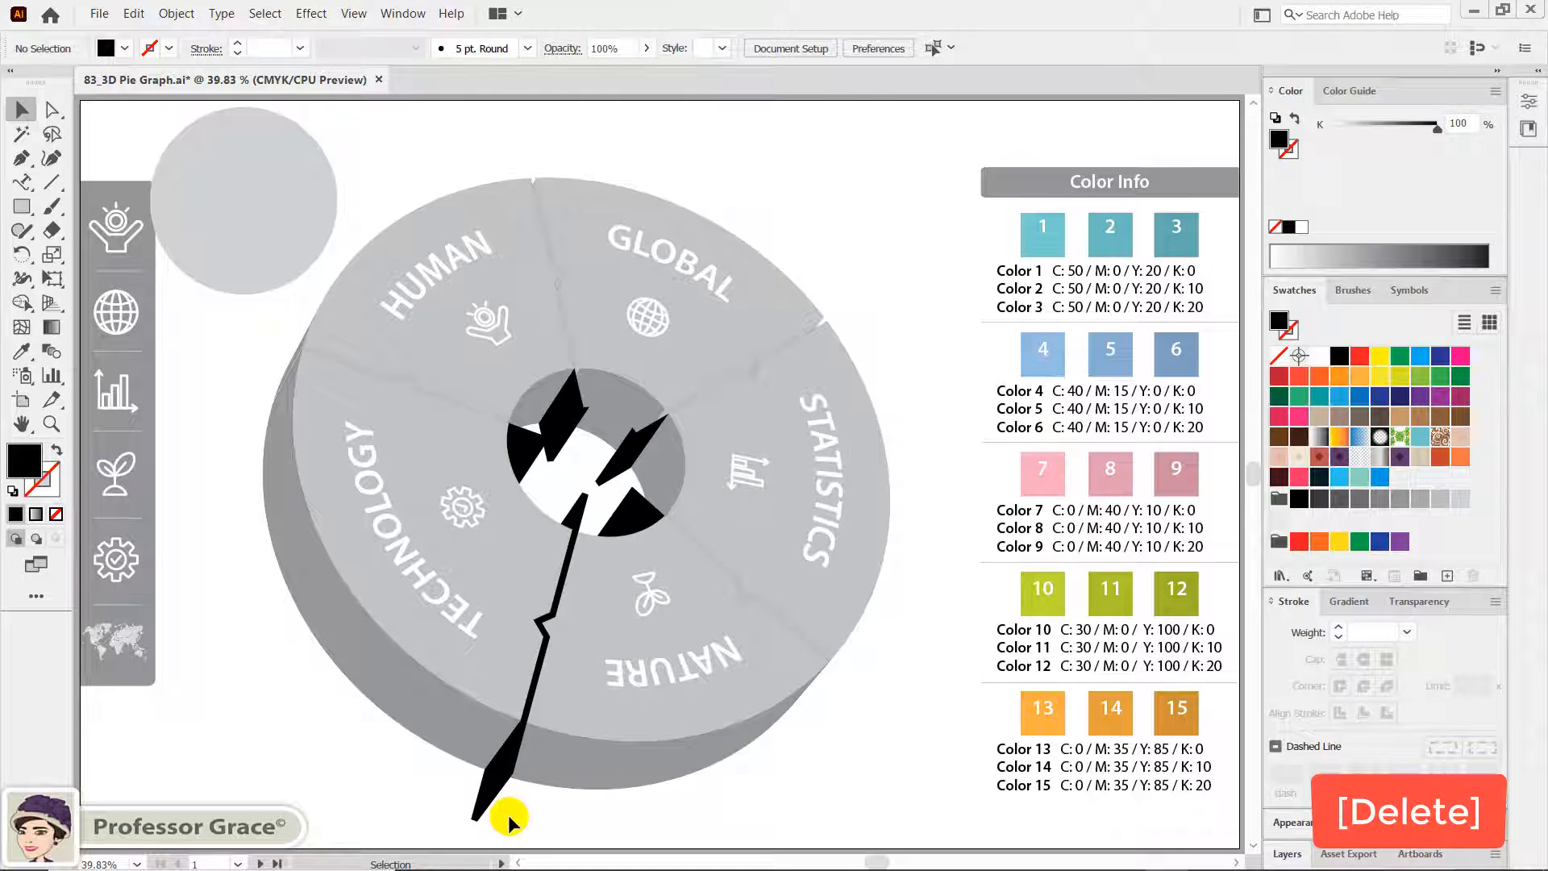
left_click_drag(507, 815, 456, 786)
key("Delete")
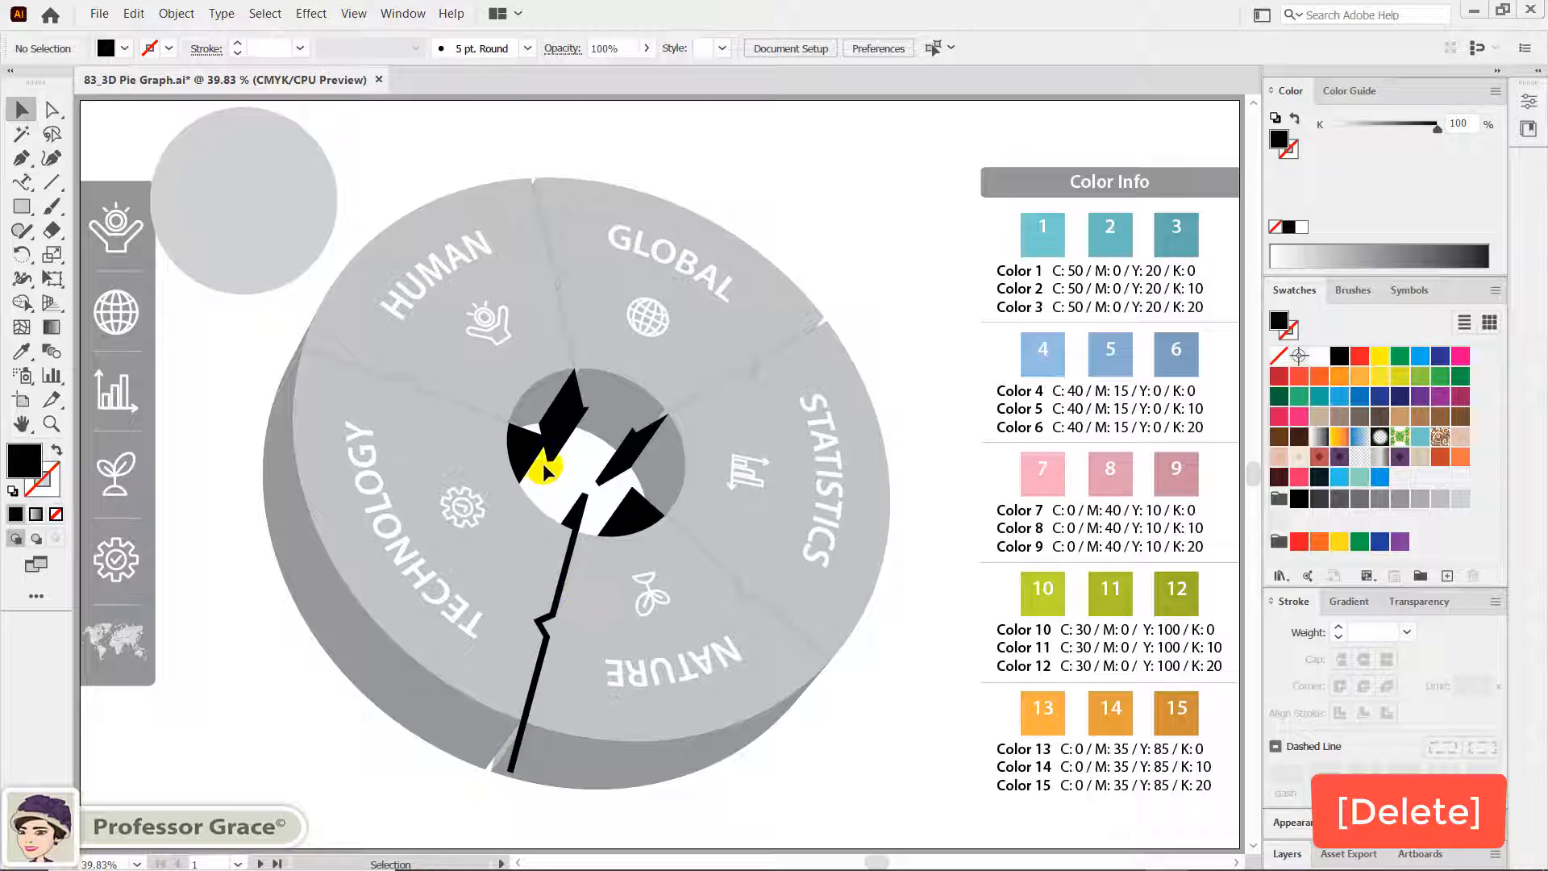
Delete the remaining black divider pieces inside the ring's center hole and between the Technology and Nature segments
left_click_drag(569, 447, 477, 369)
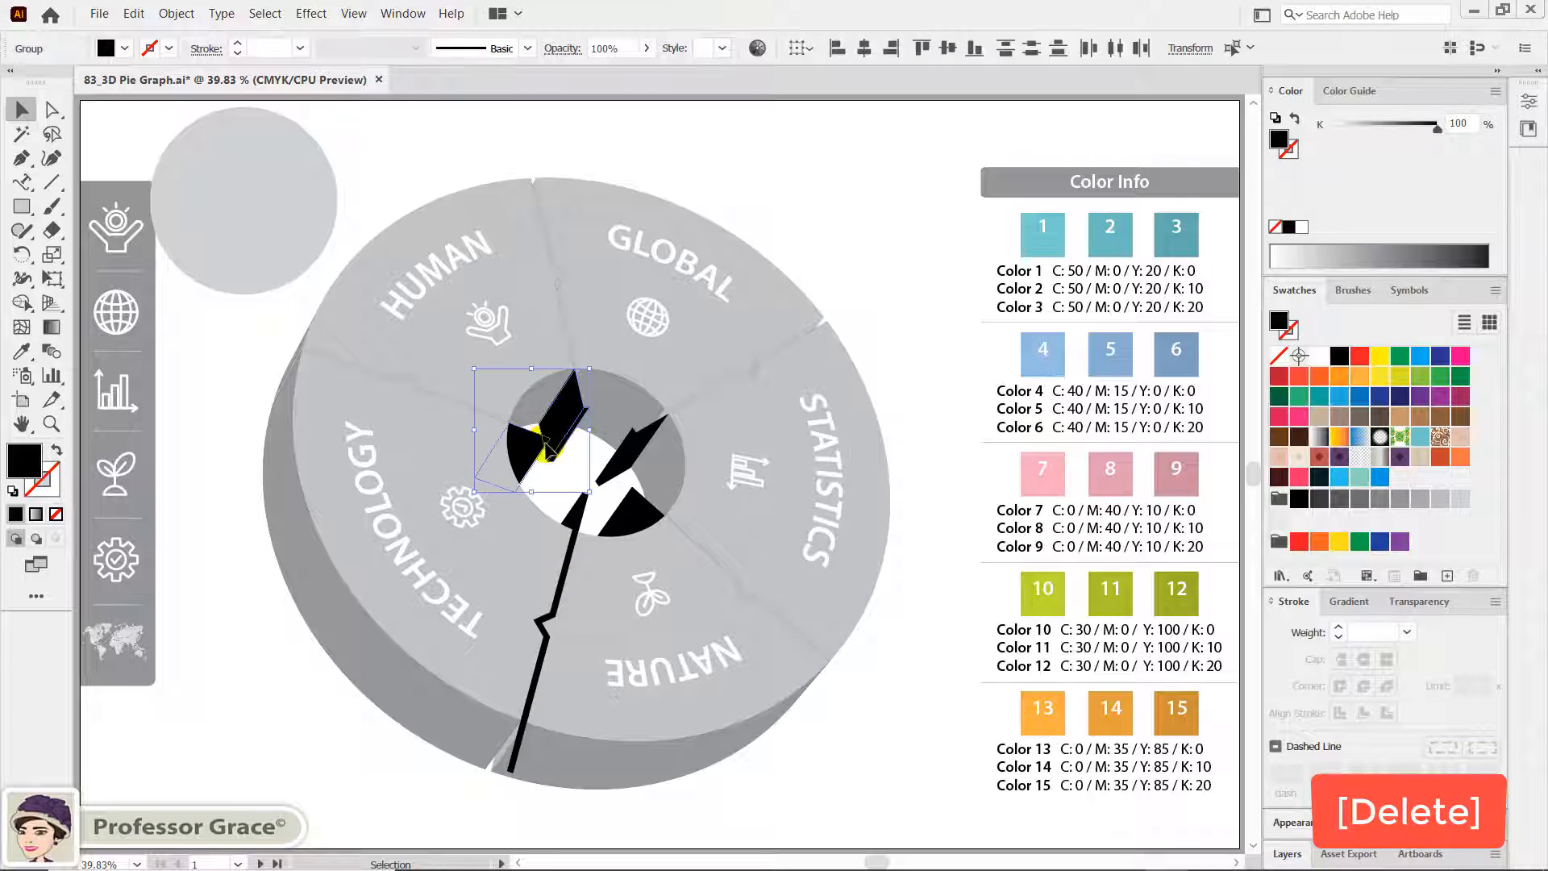
key("Delete")
left_click_drag(573, 456, 605, 494)
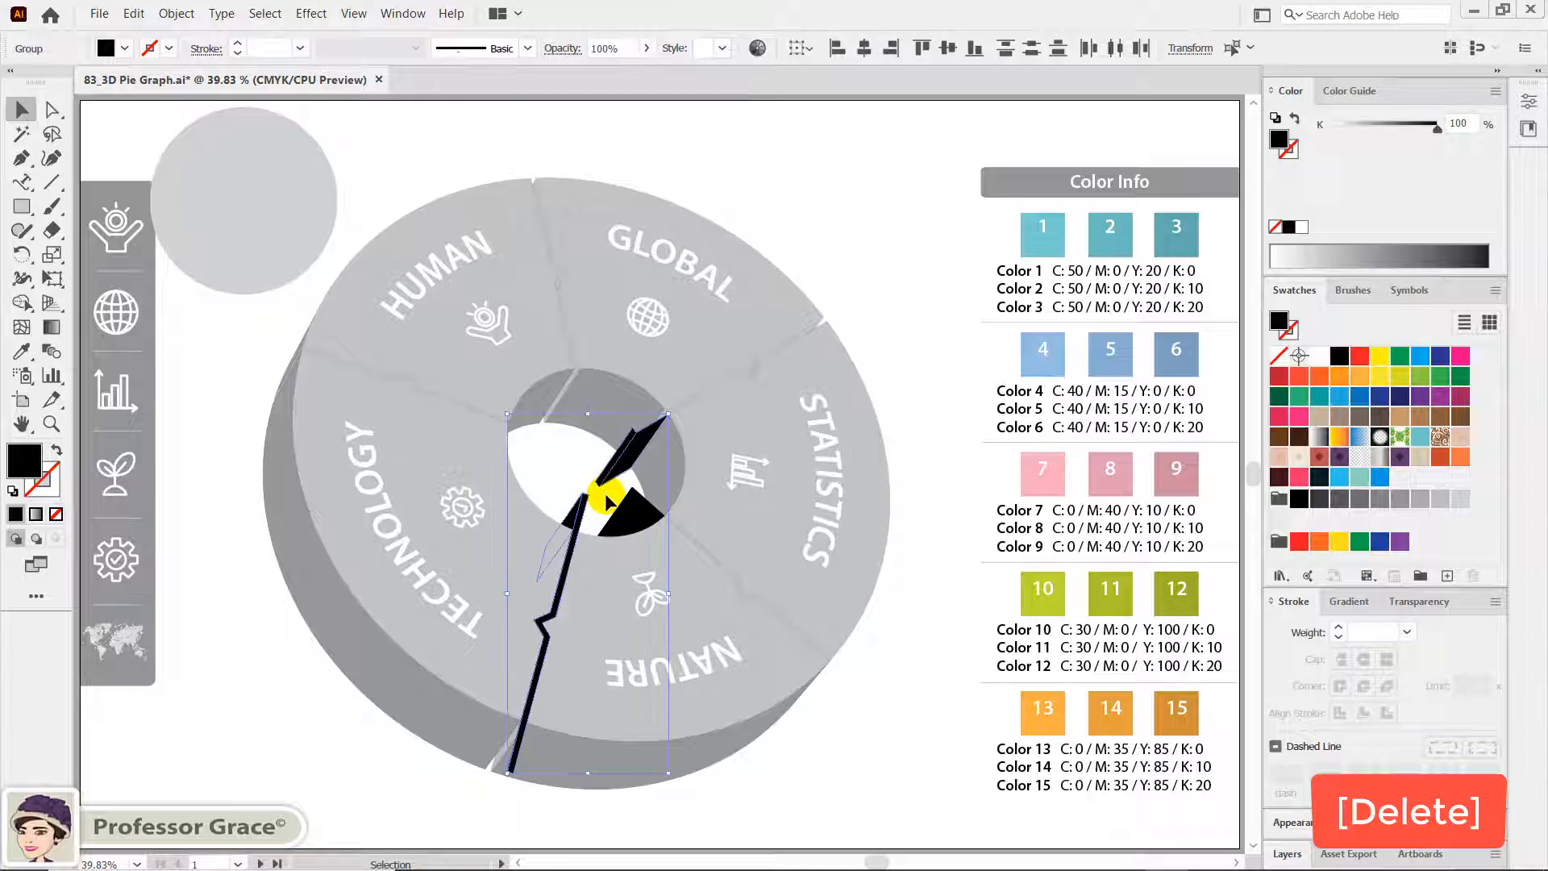
key("Delete")
left_click(619, 528)
key("Delete")
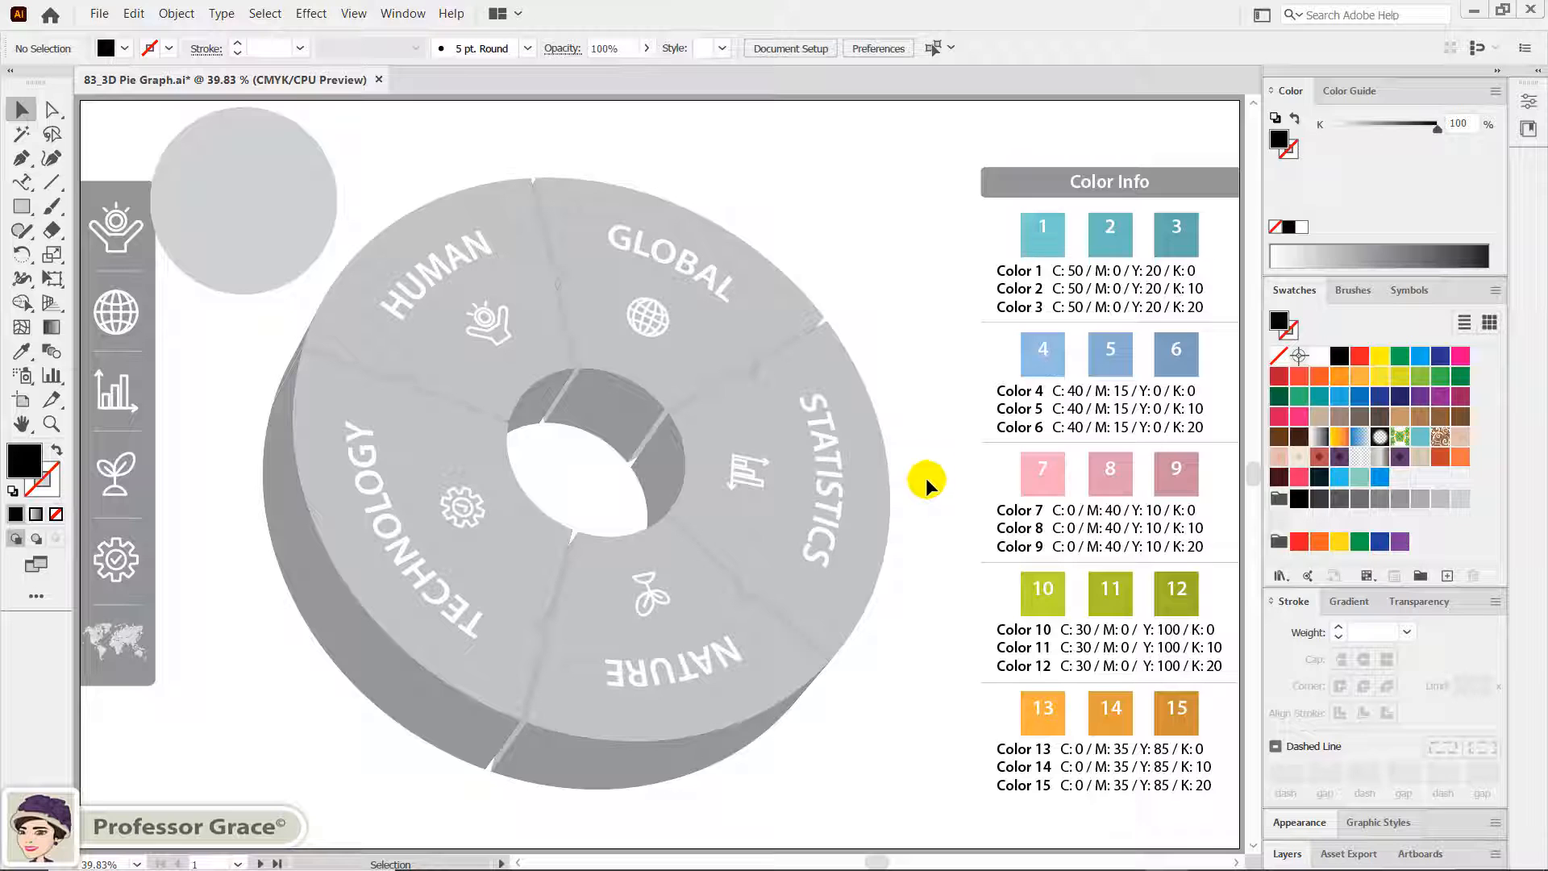
Merge the Technology segment's outer side wall into a single path with Pathfinder Unite
left_click(398, 674)
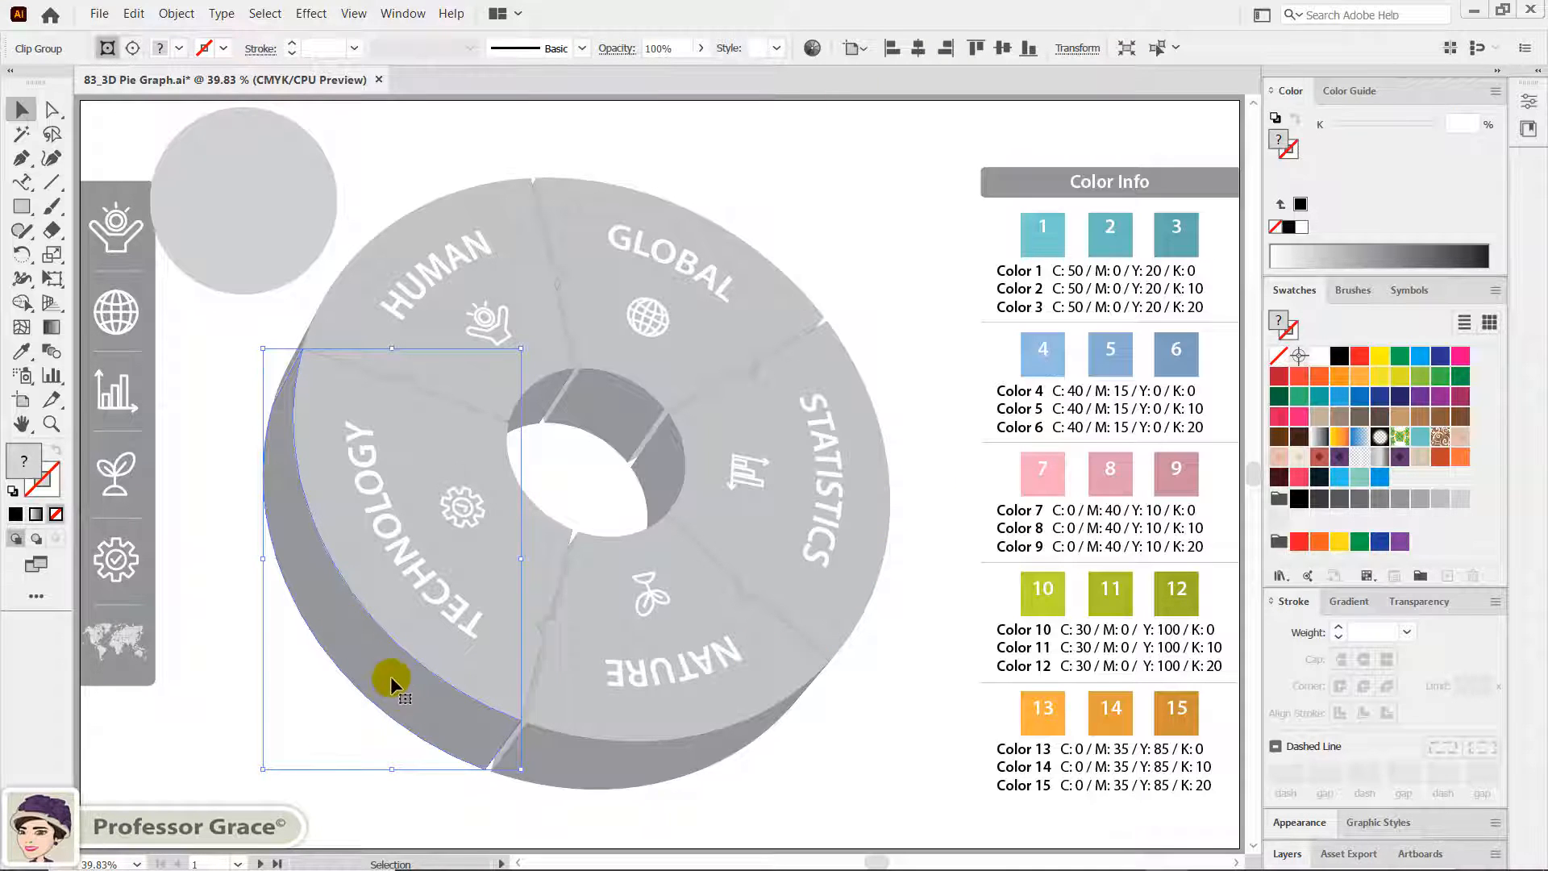
left_click(30, 471)
left_click(403, 14)
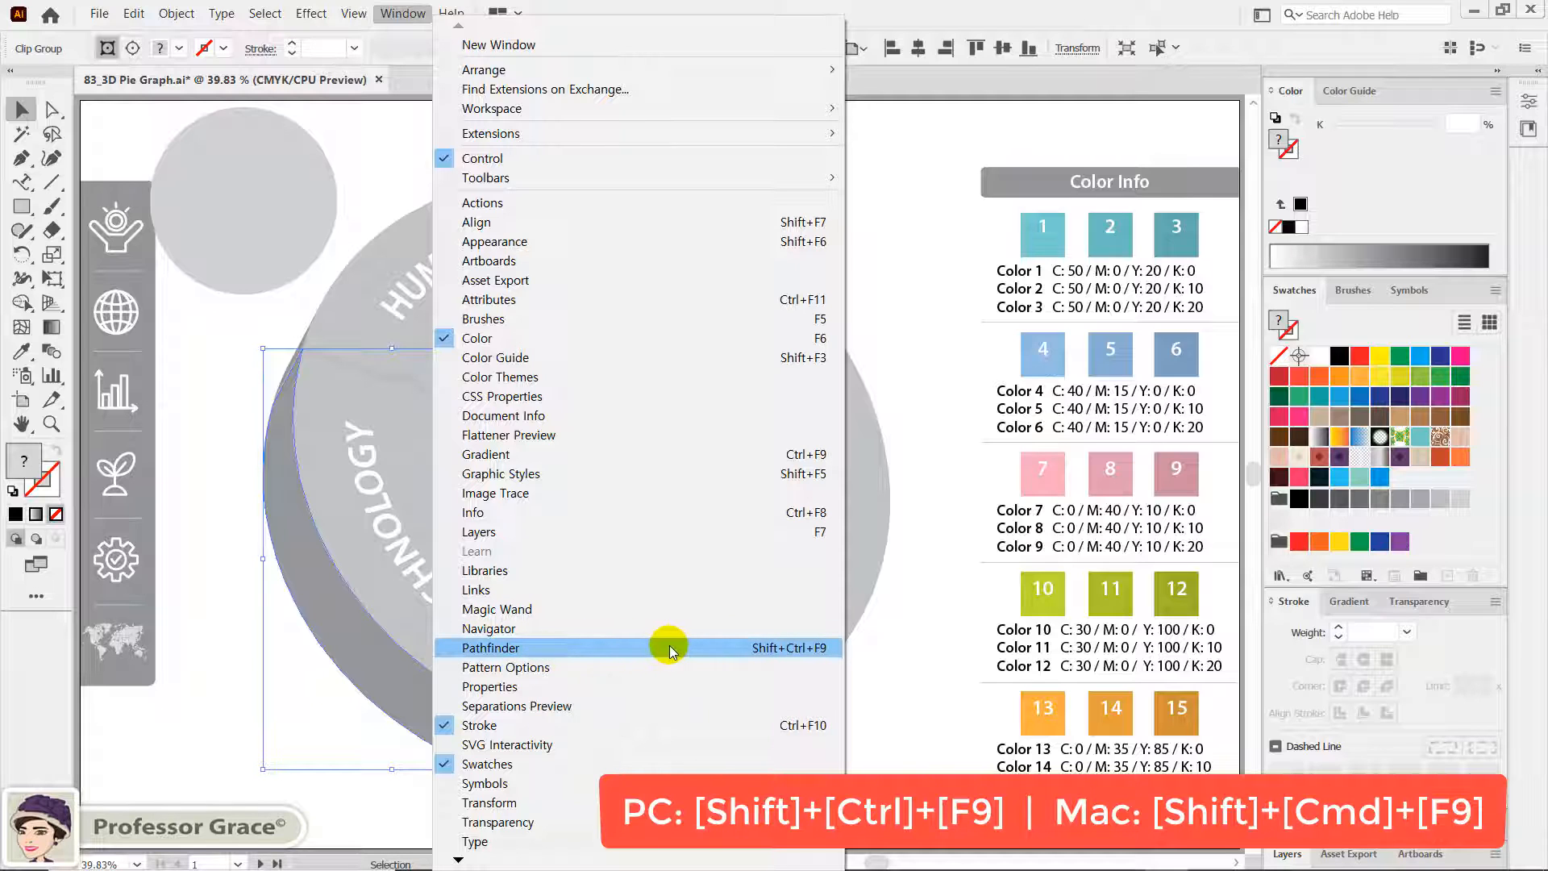
left_click(829, 650)
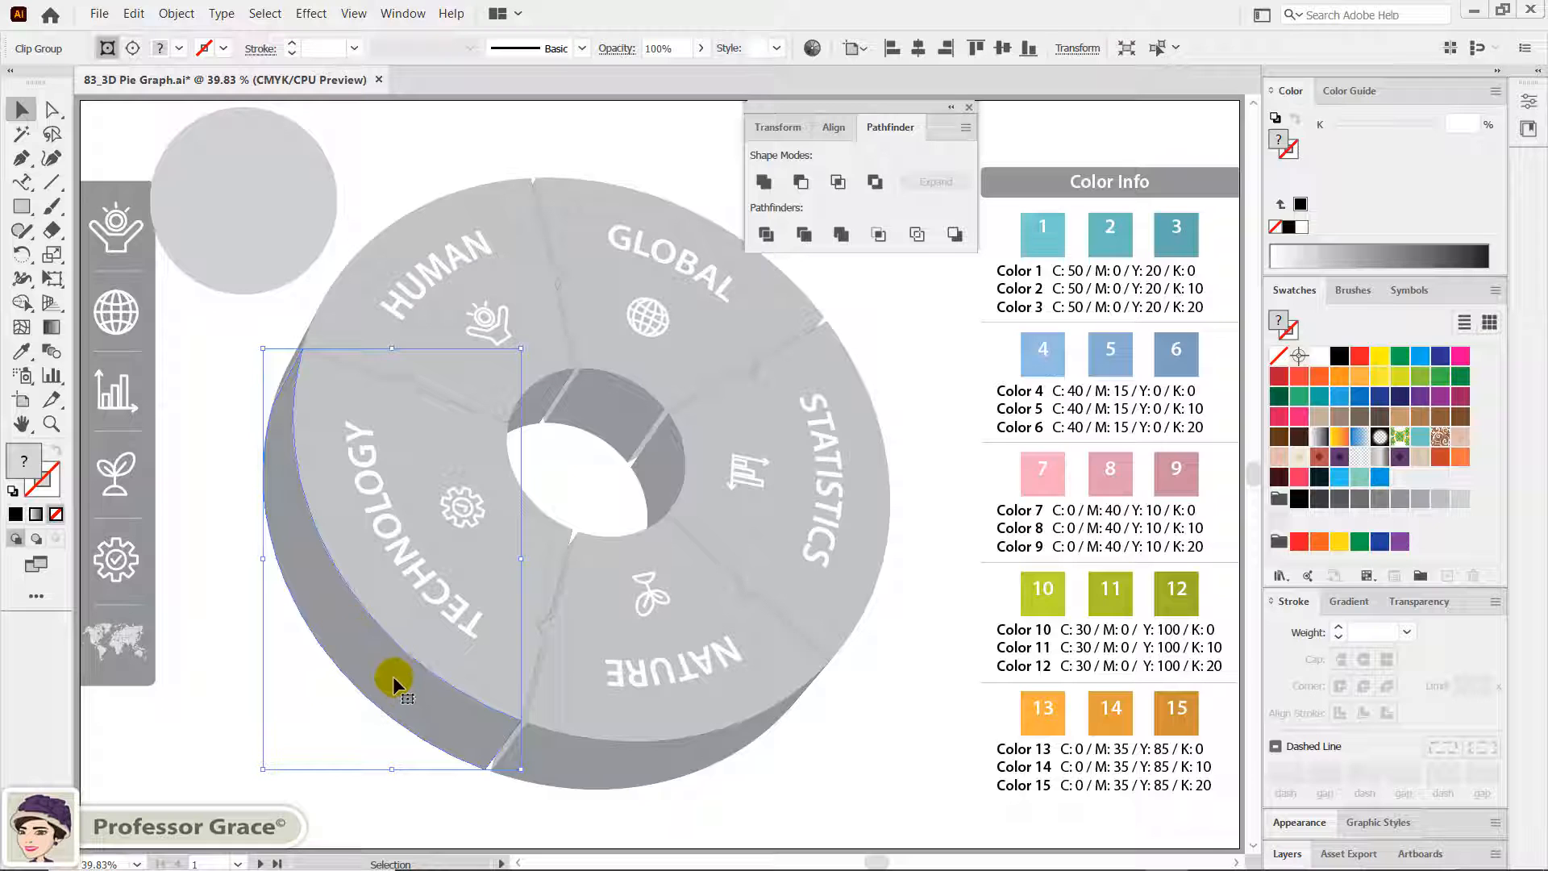
left_click(764, 182)
Unite the inner walls of the Global, Human and Statistics segments and the Nature segment's outer side wall, each into a single path
left_click(611, 394)
left_click(764, 182)
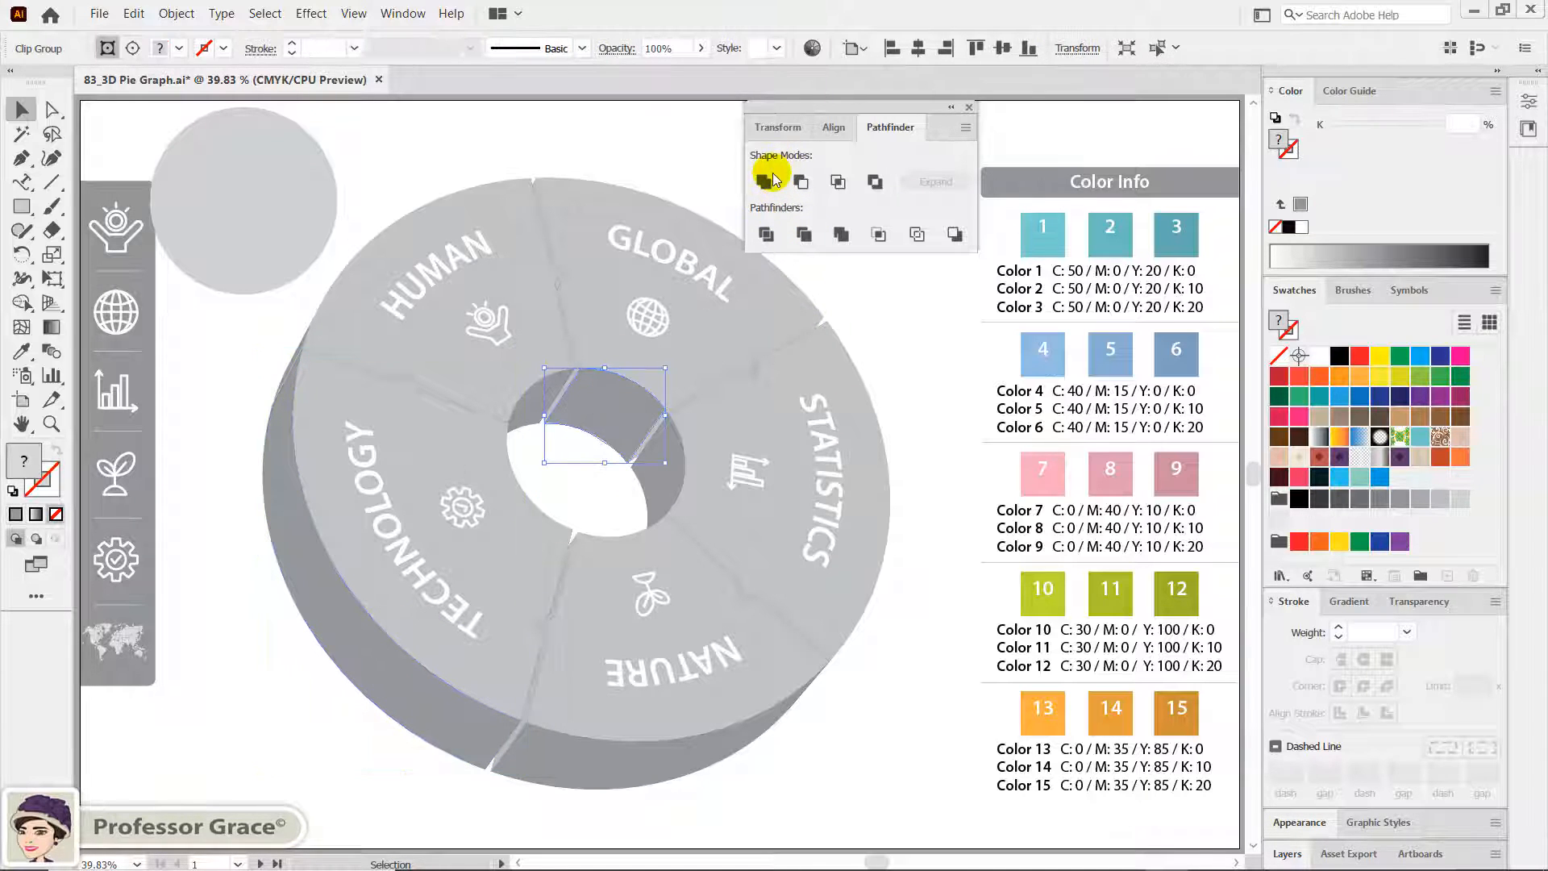
left_click(553, 396)
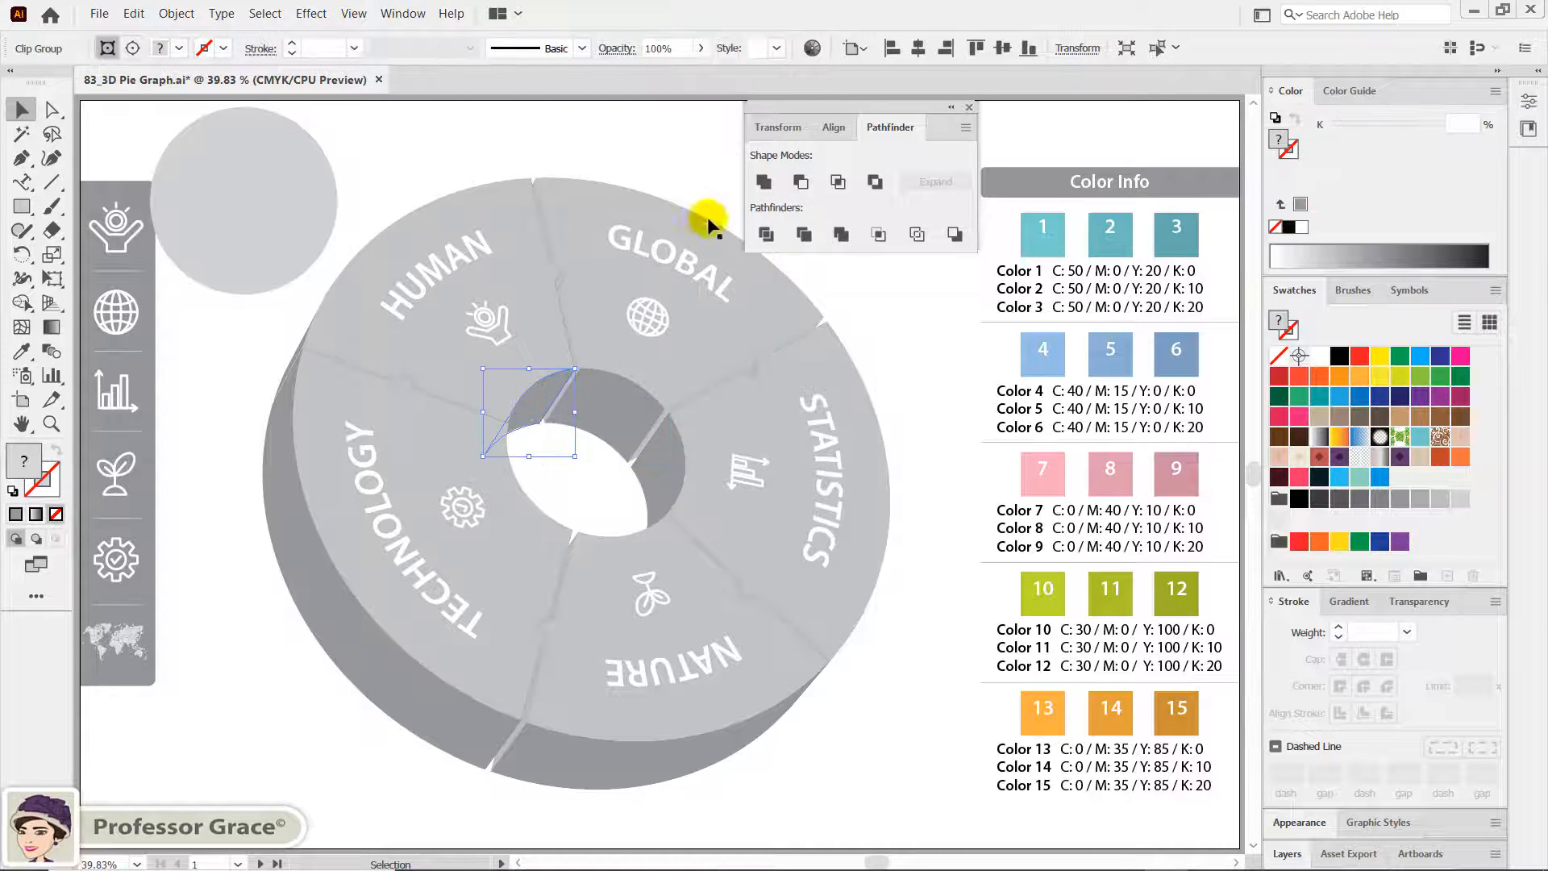
left_click(764, 183)
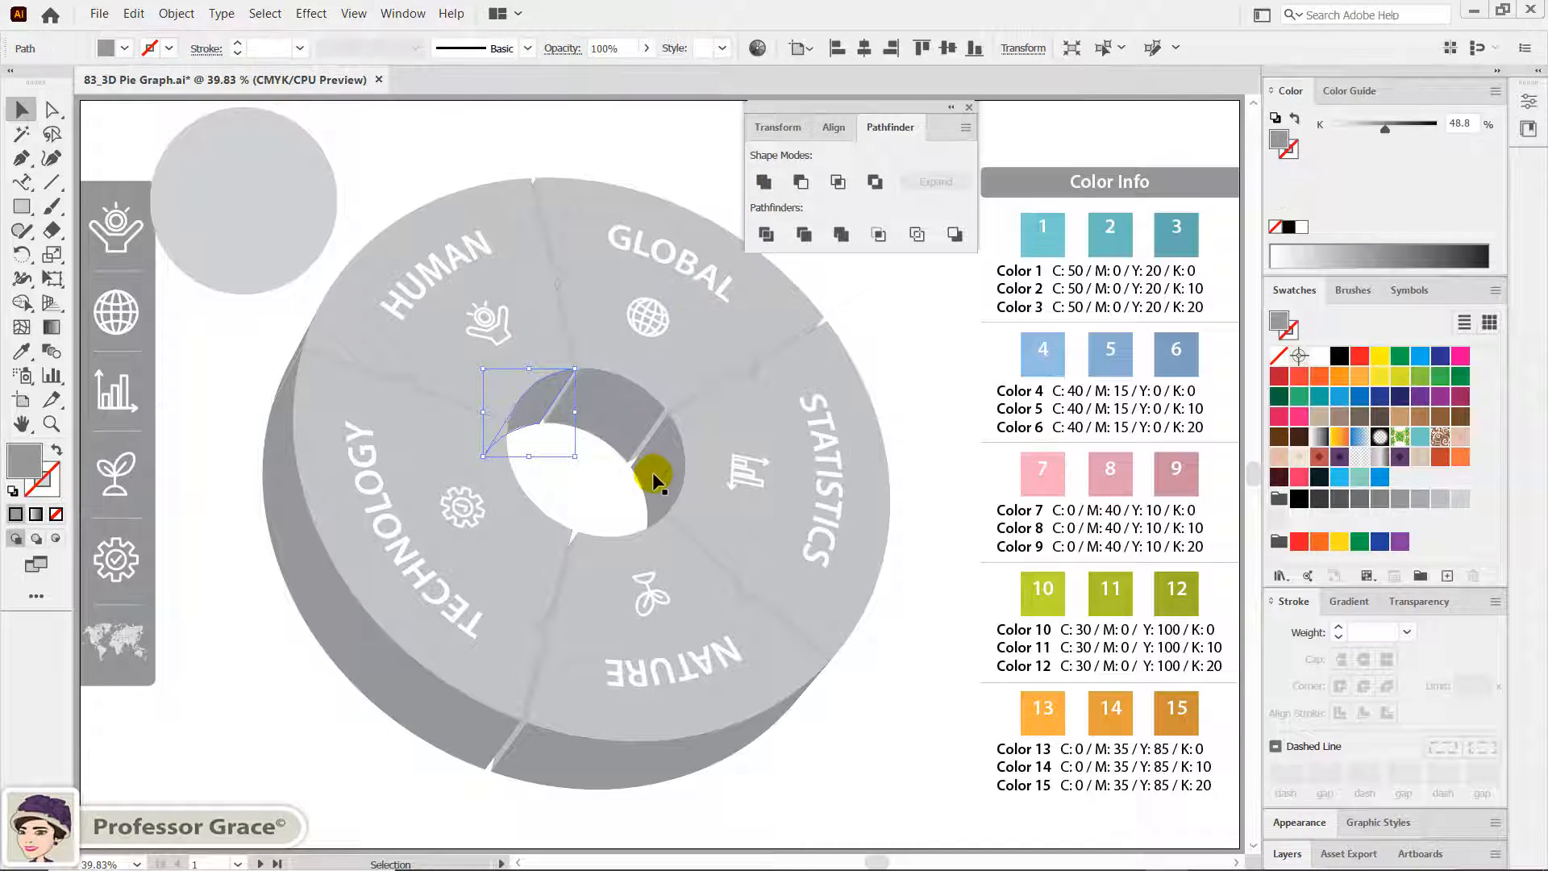
left_click(654, 475)
left_click(764, 183)
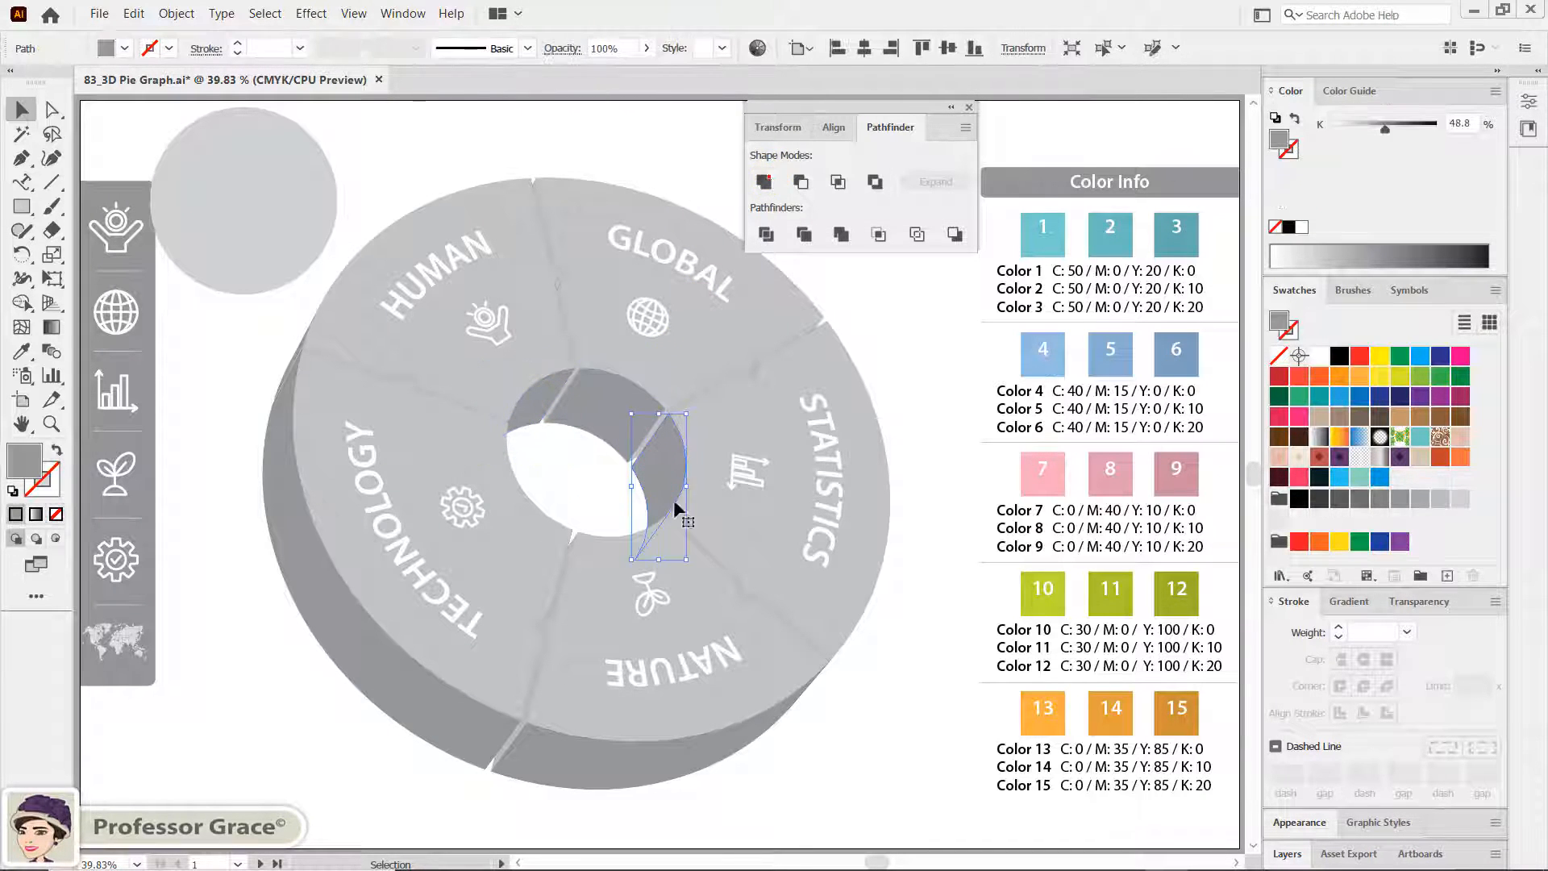
left_click(616, 748)
left_click(764, 182)
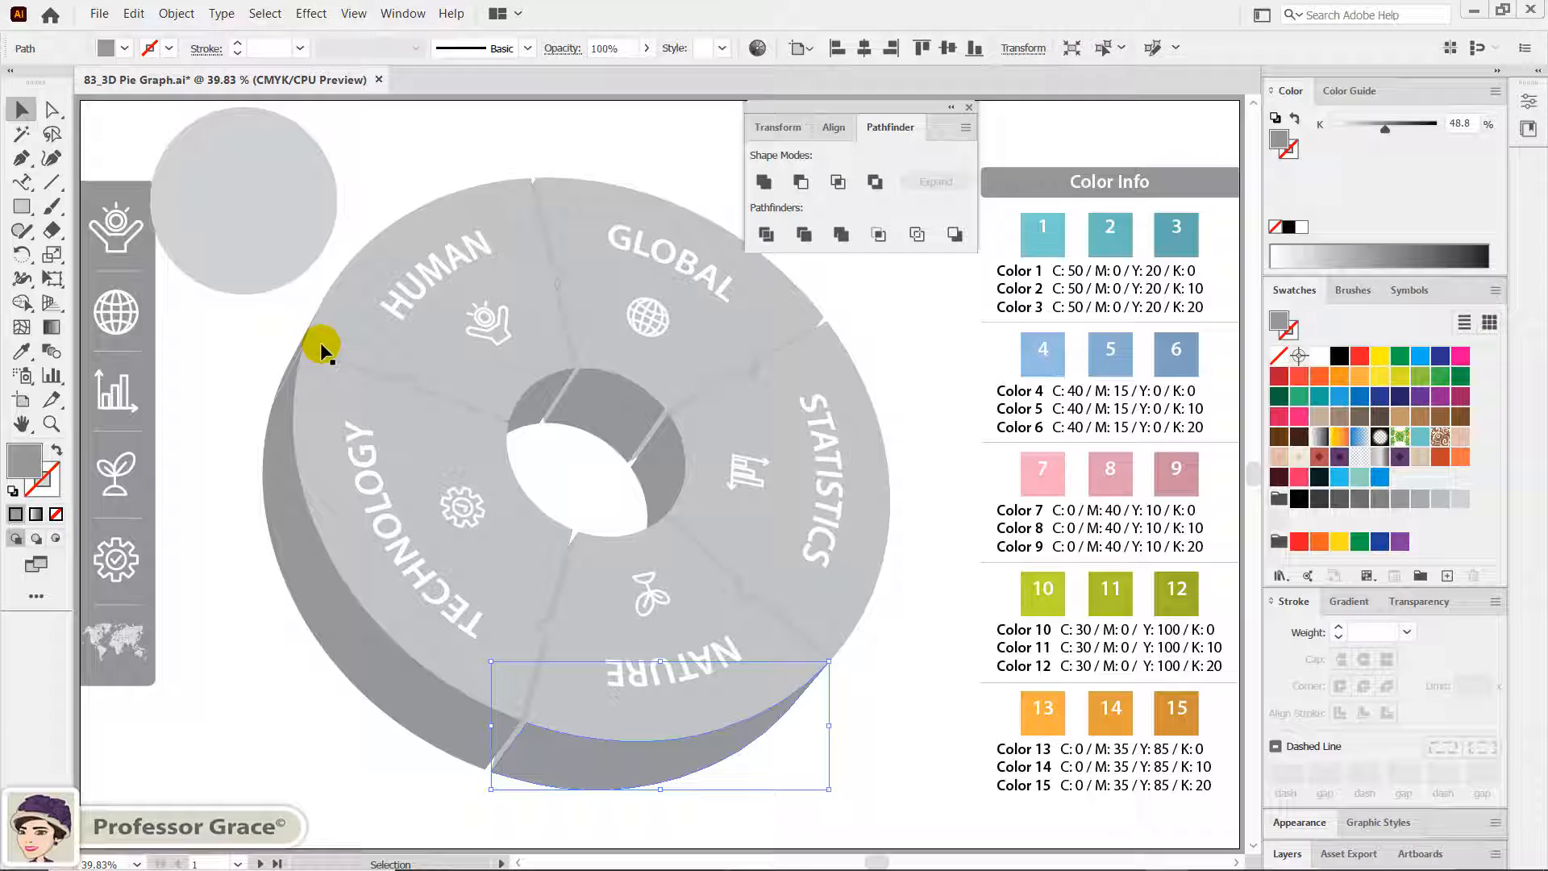
left_click(261, 345)
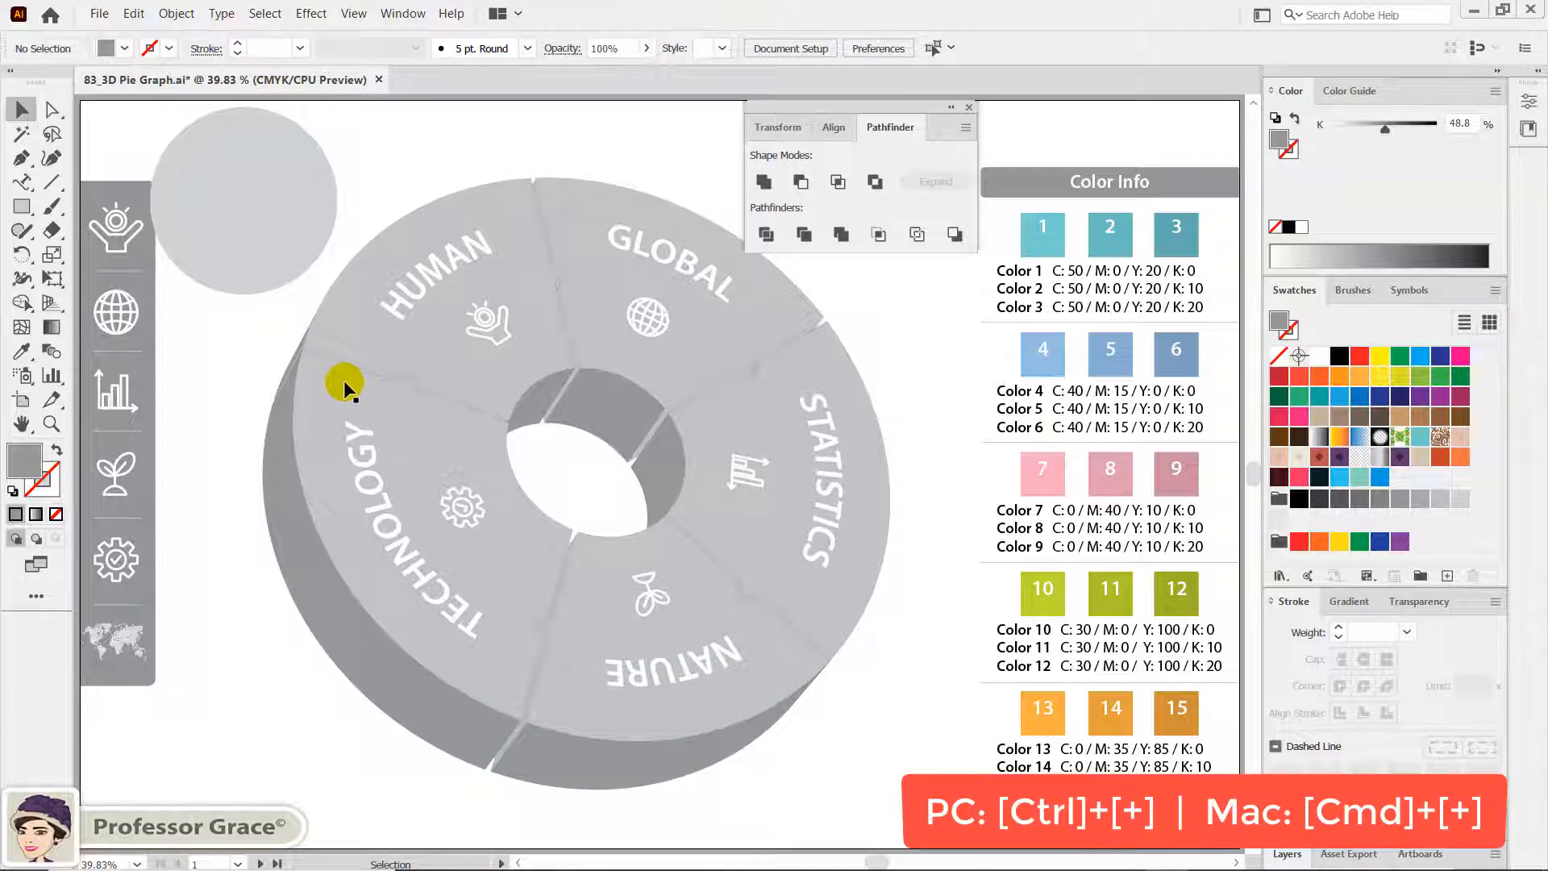
Unite the thin outer side wall of the Human segment into a single path, close Pathfinder, and clear the selection
key("ctrl+plus")
key("ctrl+plus")
key("ctrl+plus")
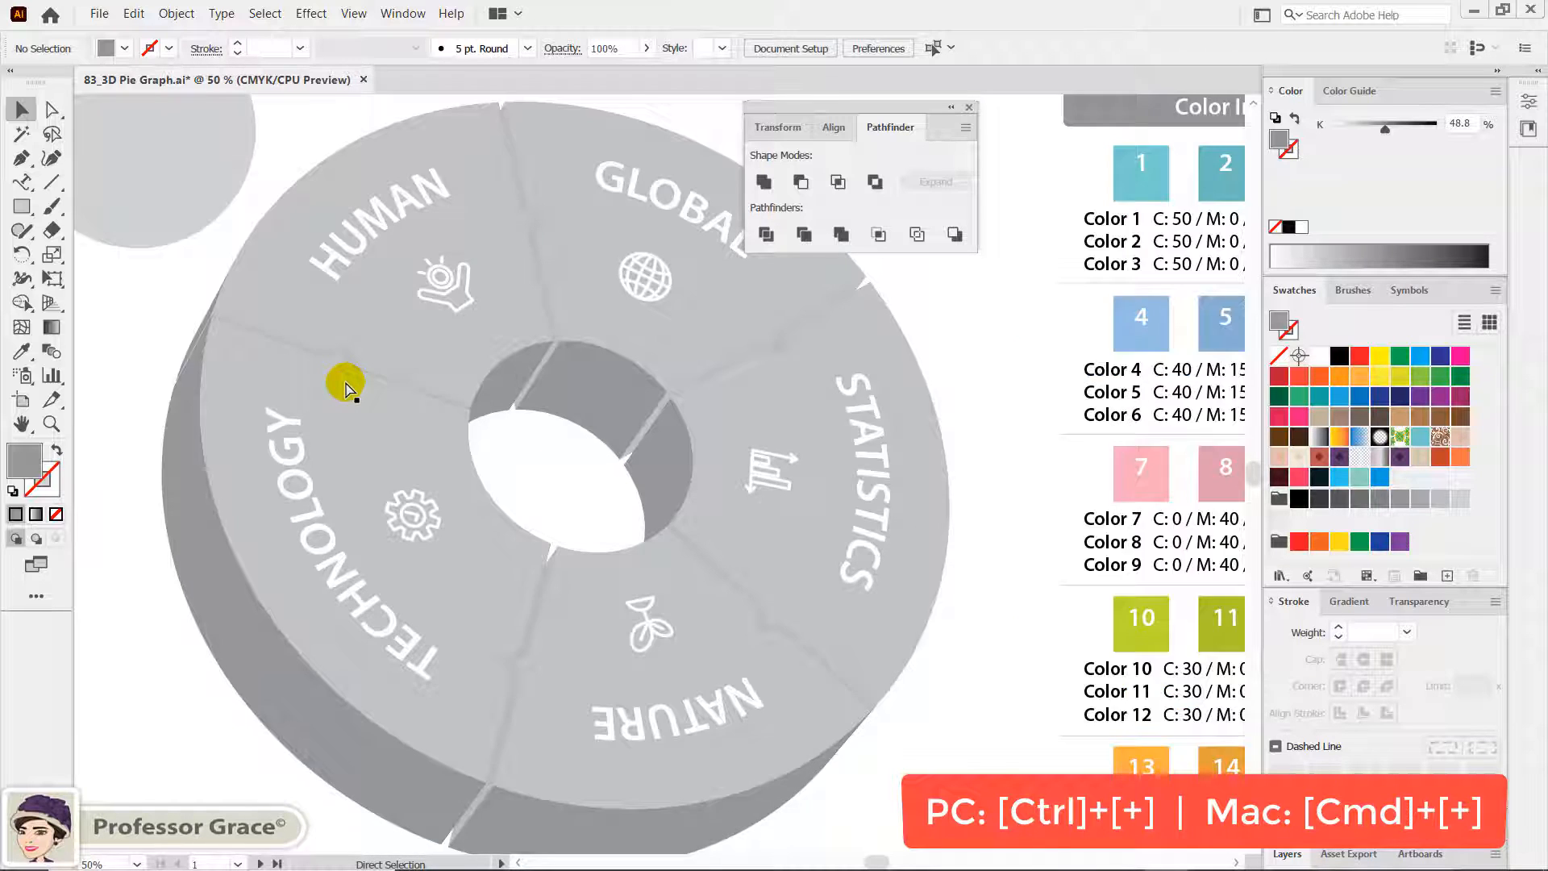
key("ctrl+plus")
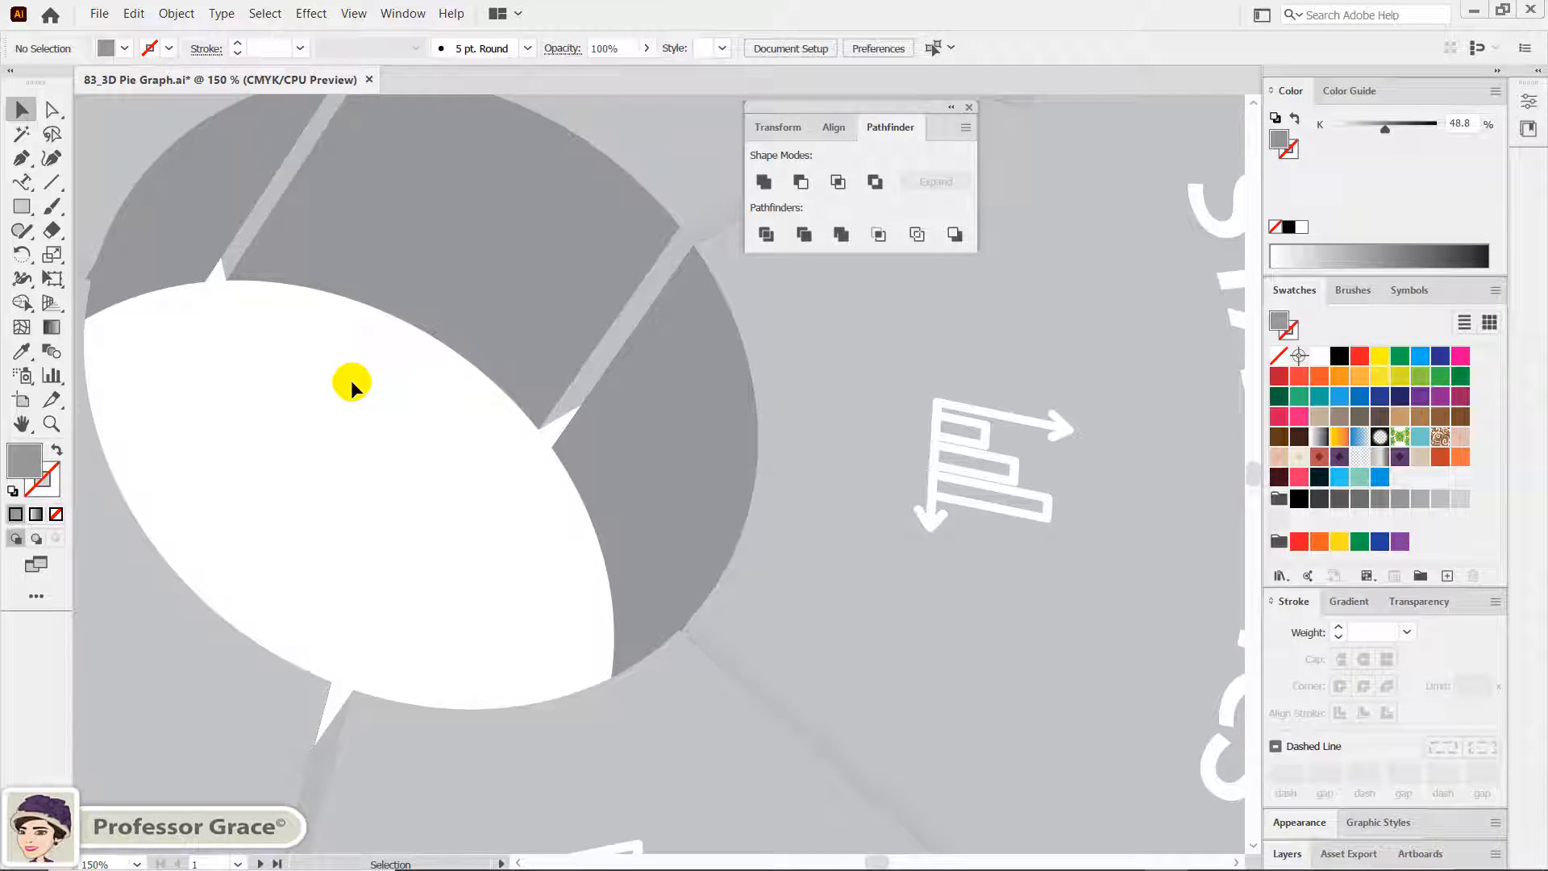
key("space")
left_click_drag(180, 266, 569, 489)
left_click_drag(412, 373, 786, 622)
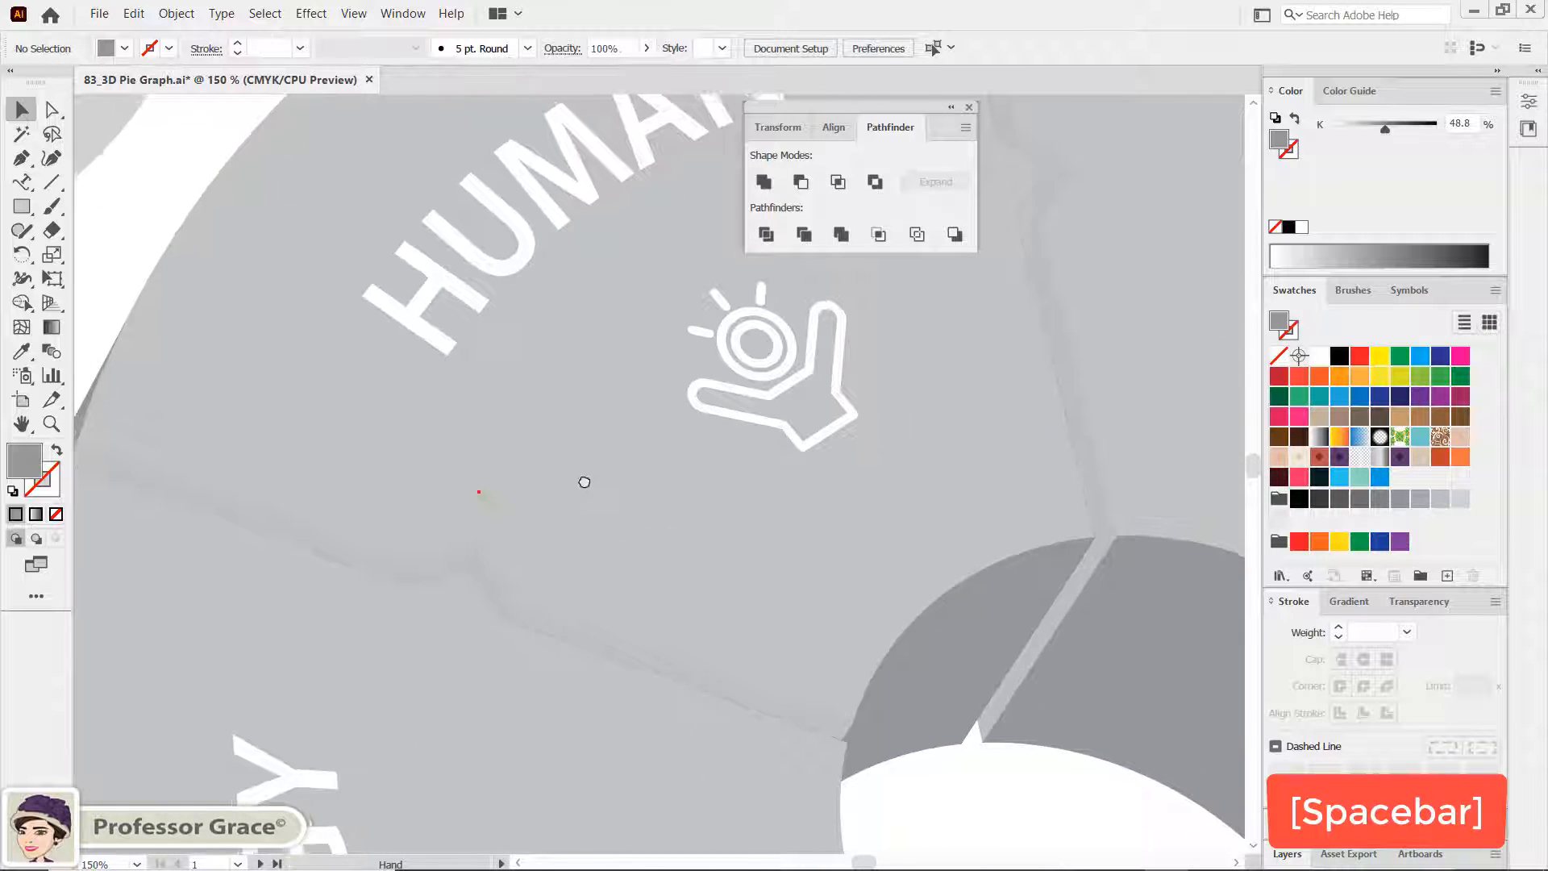
left_click_drag(581, 480, 812, 449)
left_click_drag(375, 420, 346, 380)
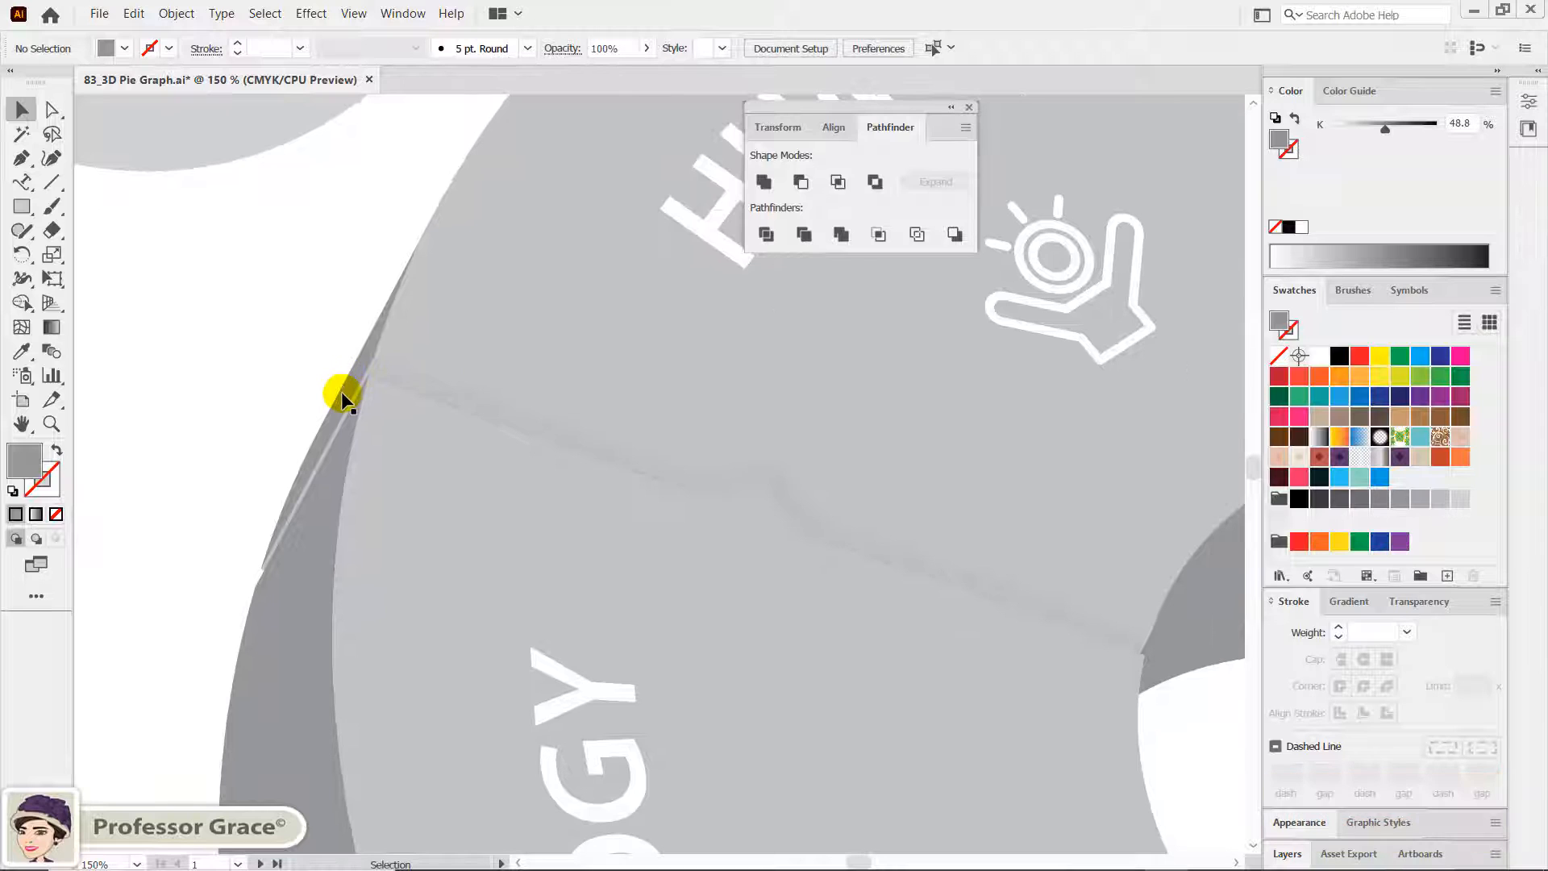
left_click(341, 390)
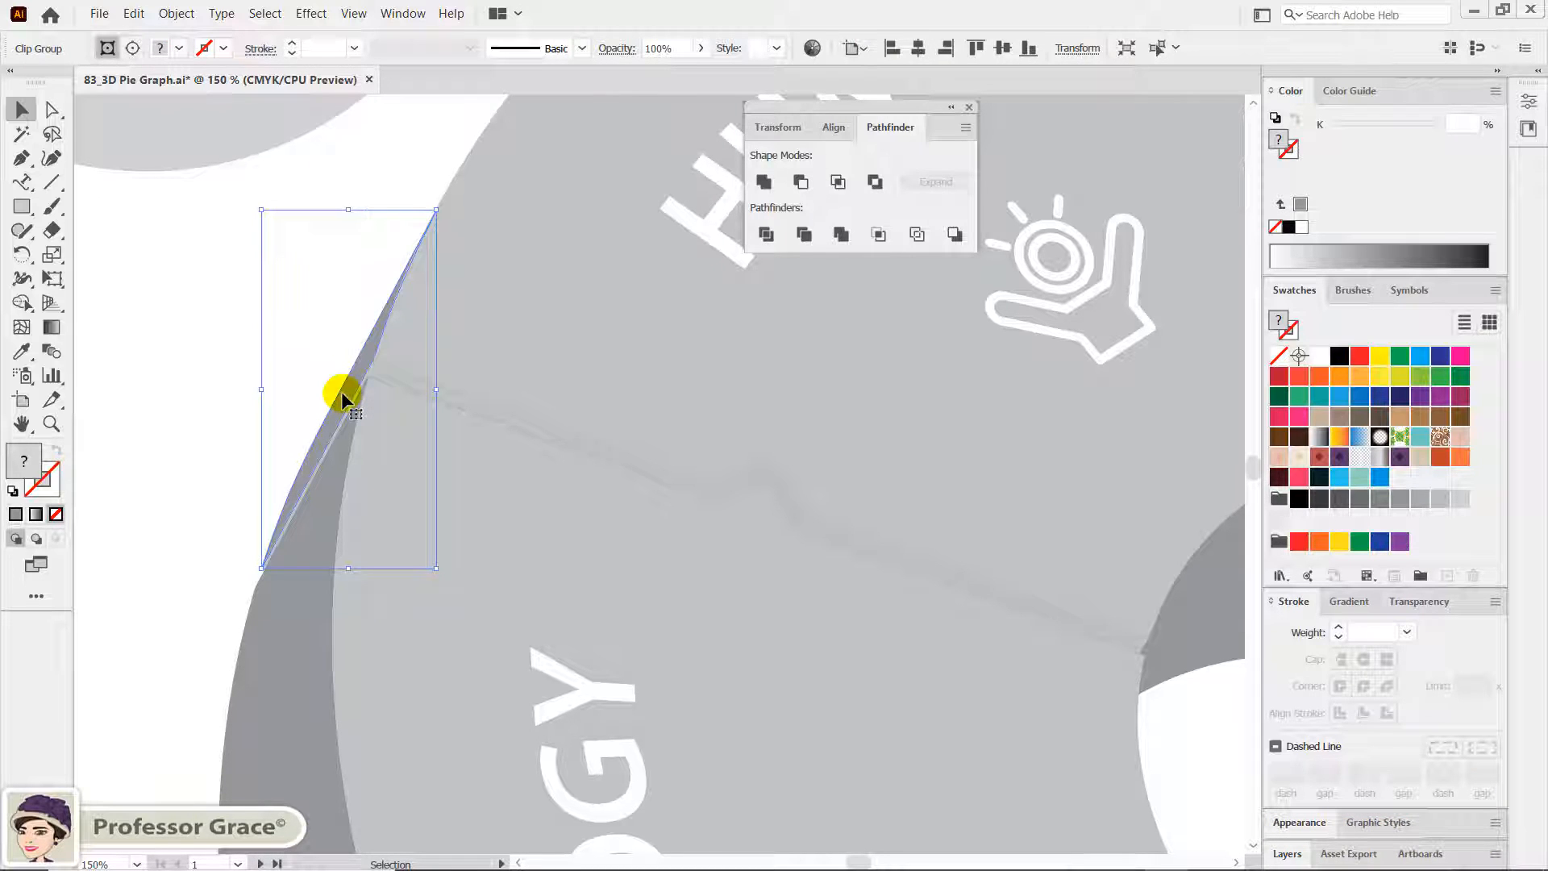
left_click(772, 183)
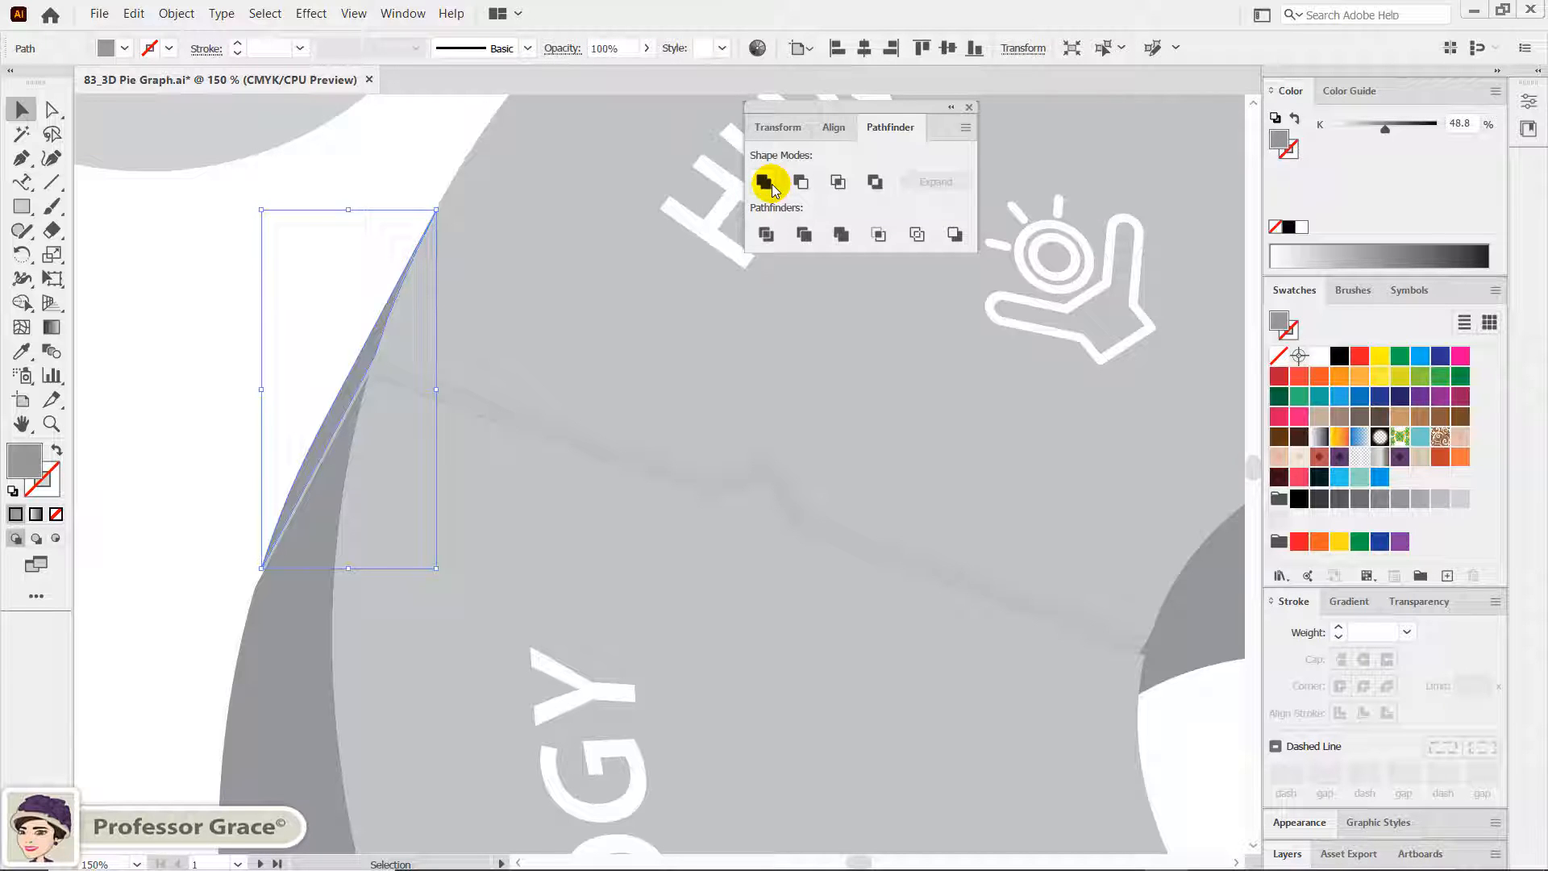
left_click(971, 107)
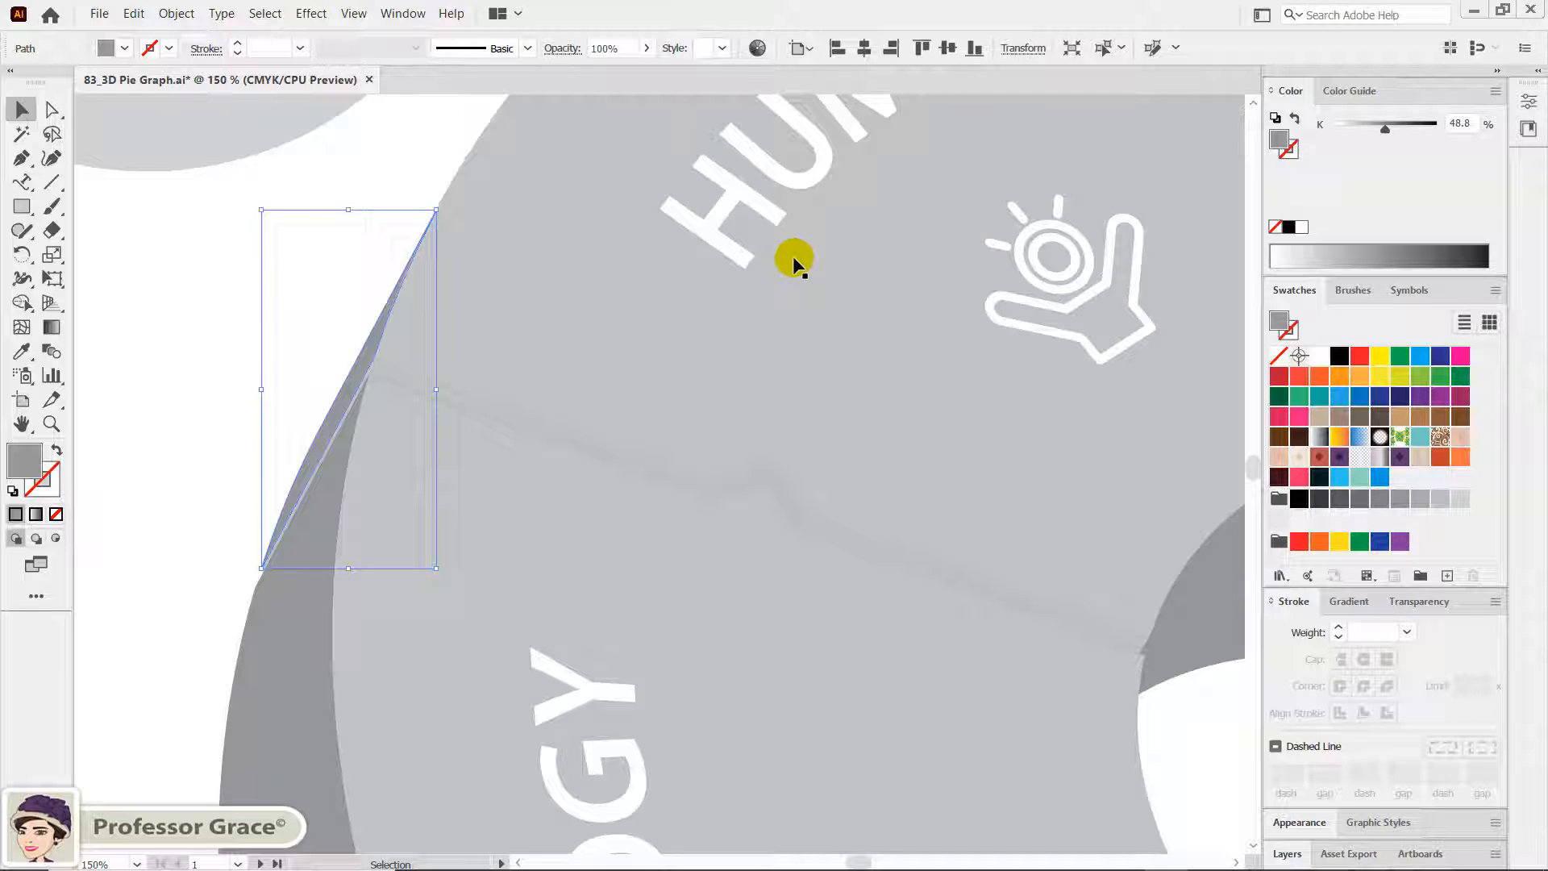
key("a")
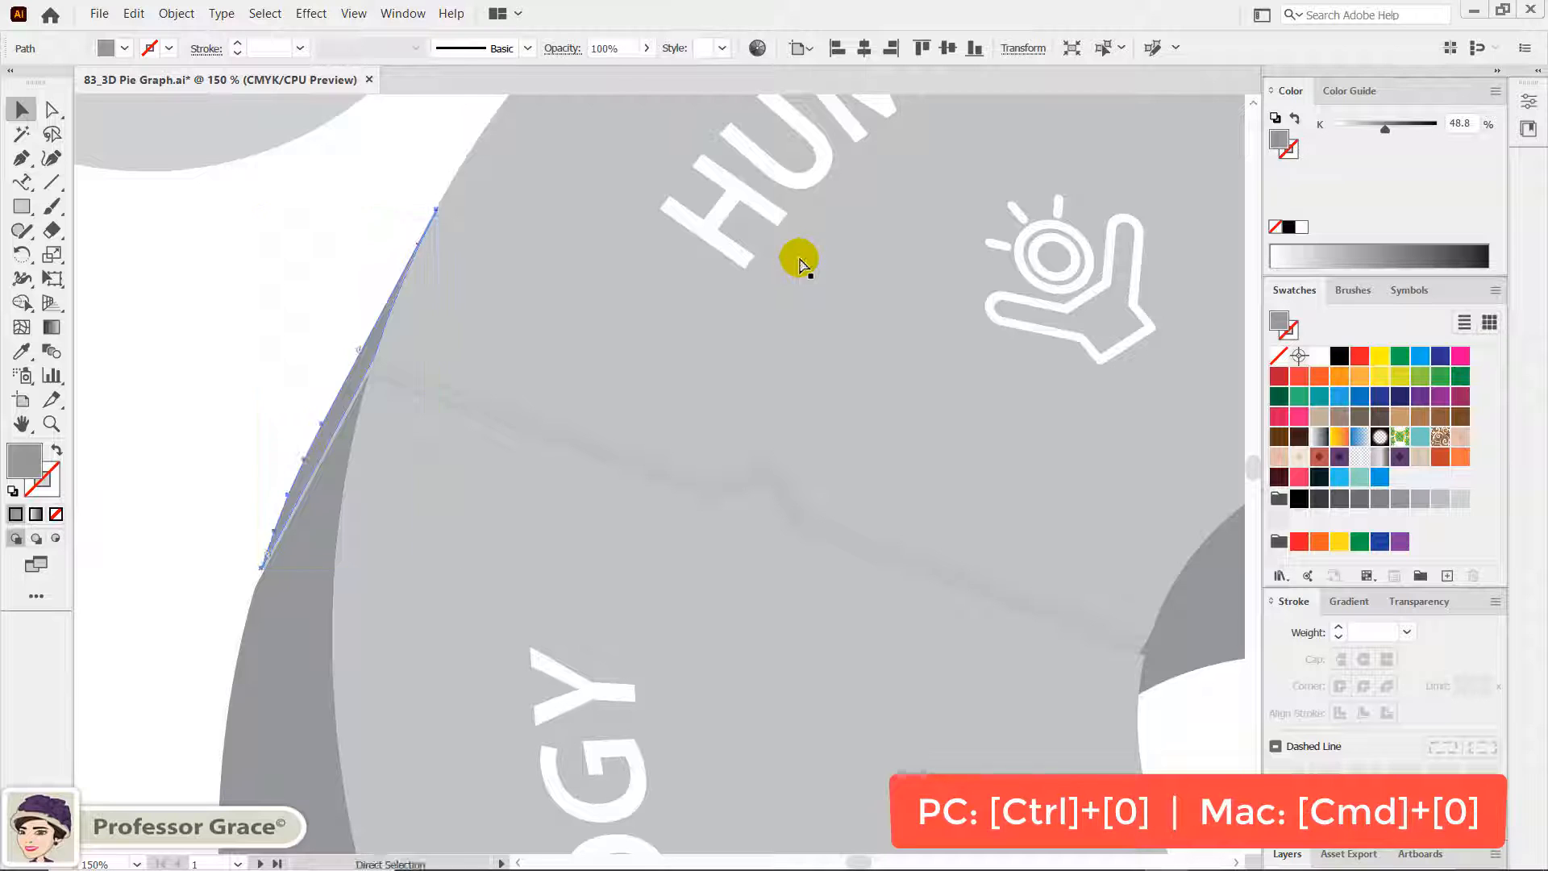
key("ctrl+0")
key("v")
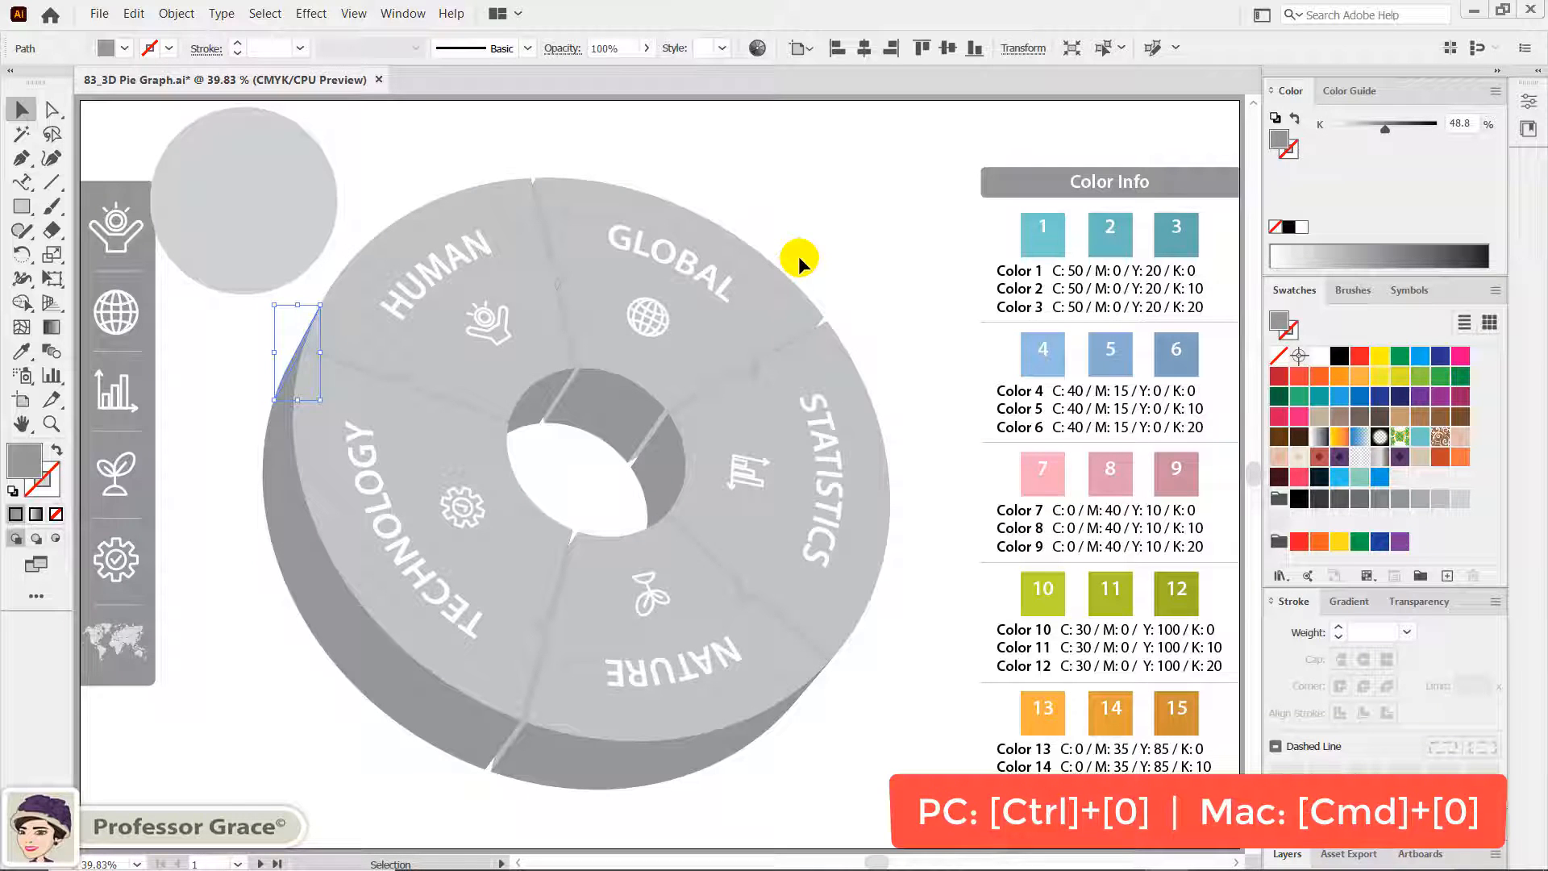
left_click(799, 255)
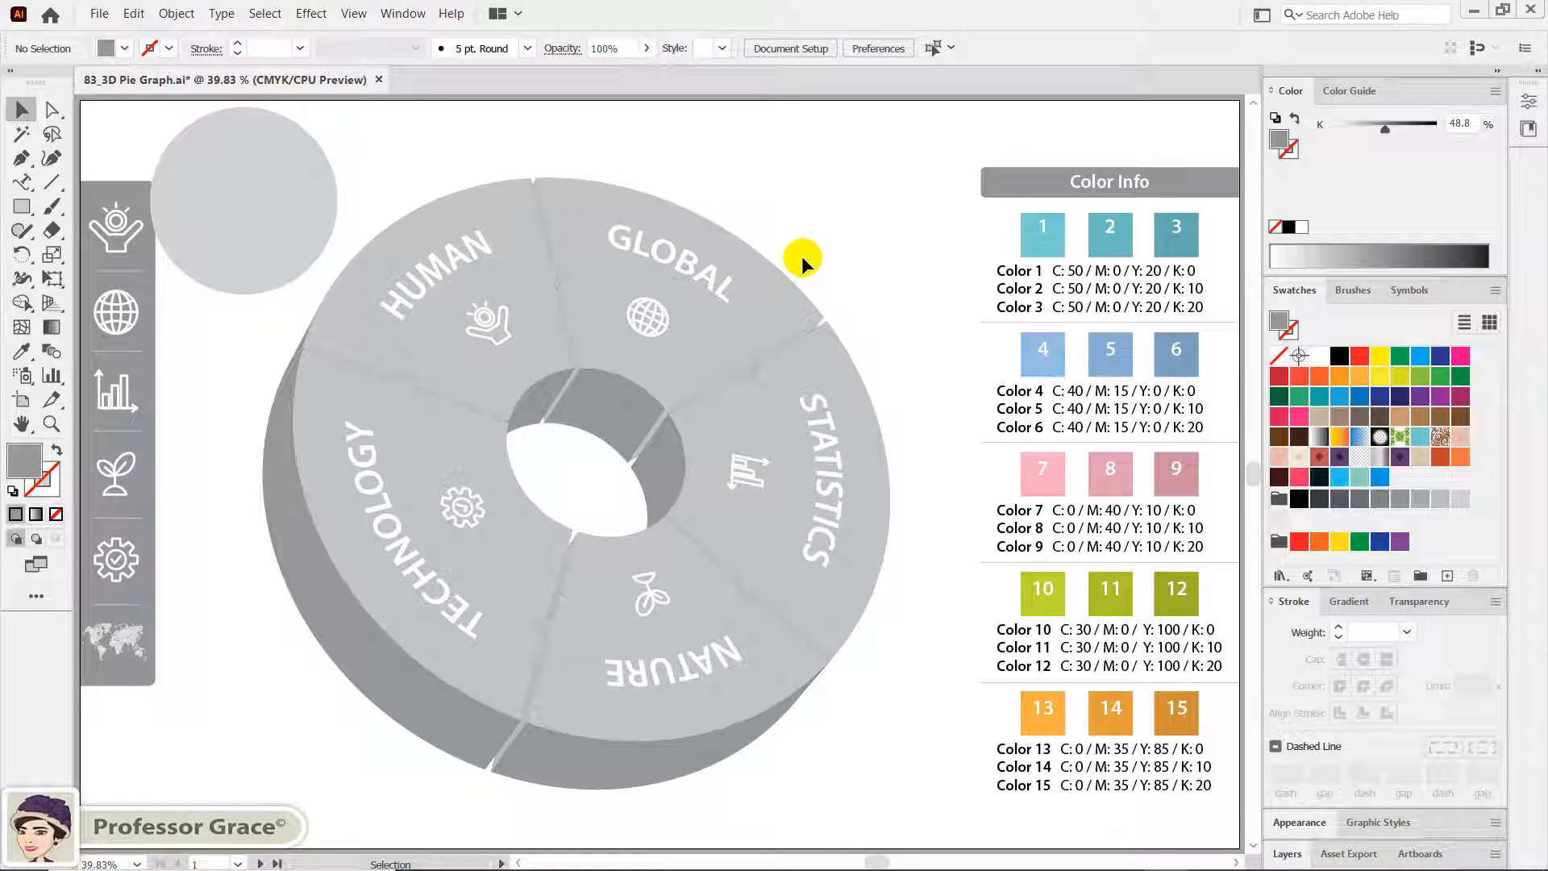
Check the fill of the Global segment's inner wall and the Technology segment's outer side wall
left_click(621, 437)
left_click(32, 458)
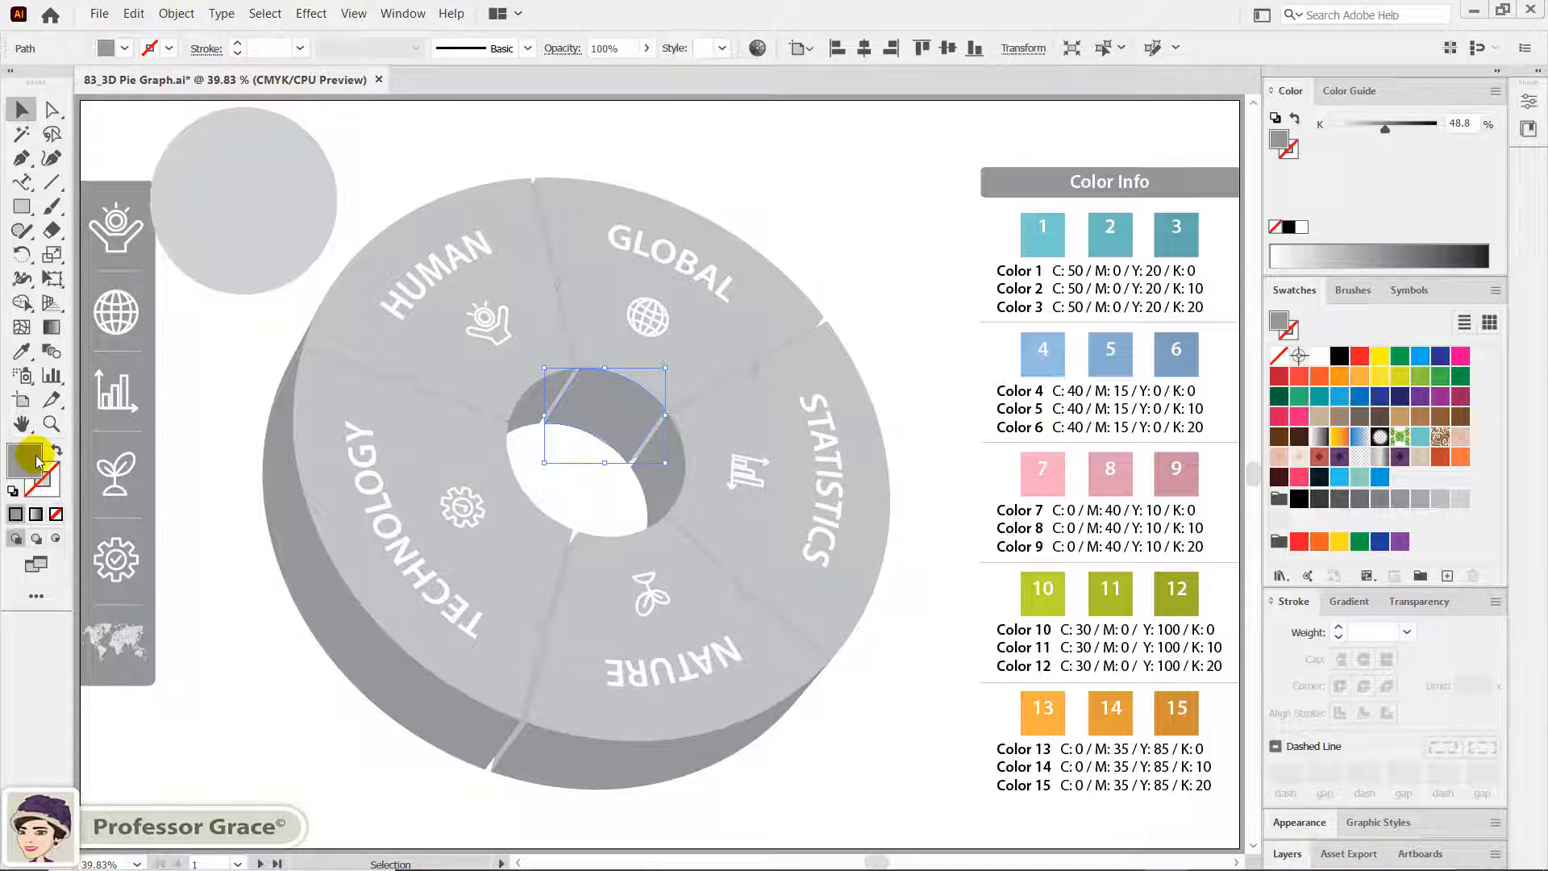
left_click(327, 629)
left_click(45, 469)
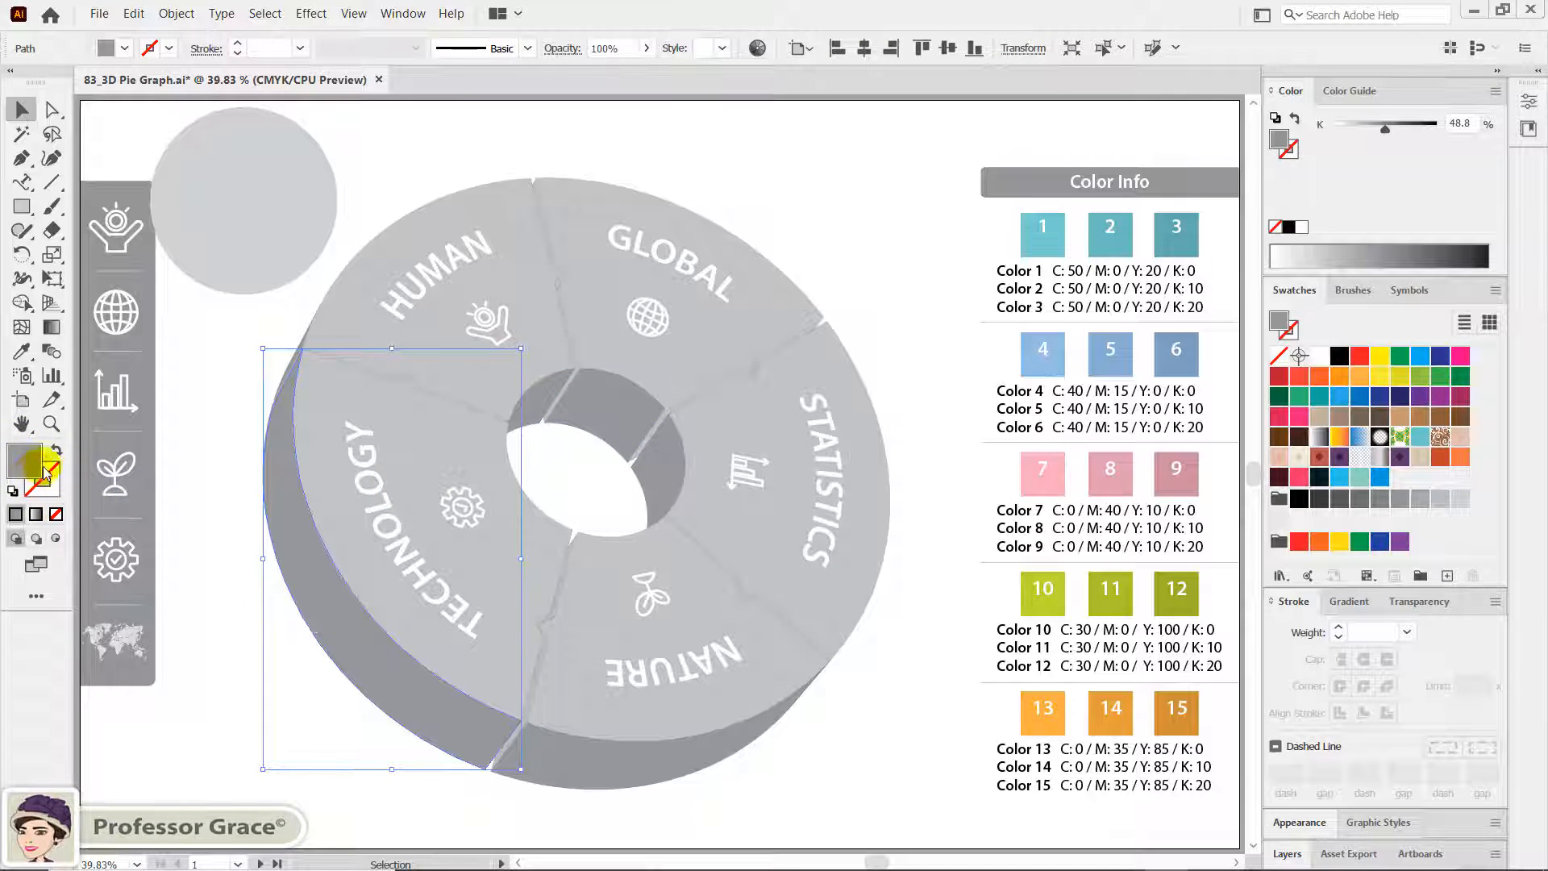
left_click(251, 570)
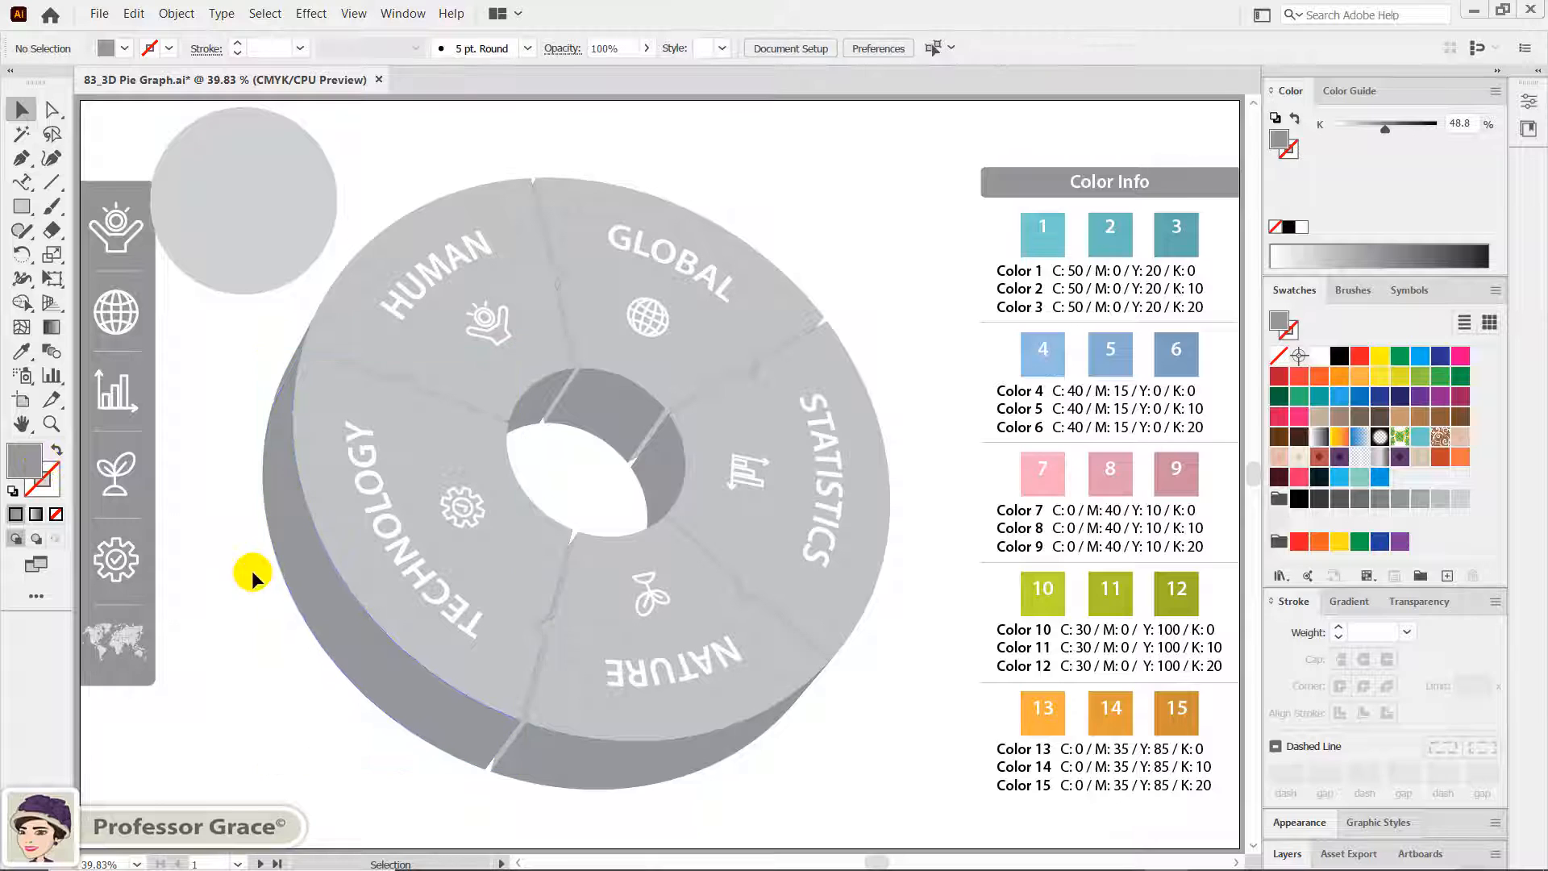
Fill the Global segment's front face with Color 1 (C 50, M 0, Y 20, K 0) using the Eyedropper
left_click(685, 371)
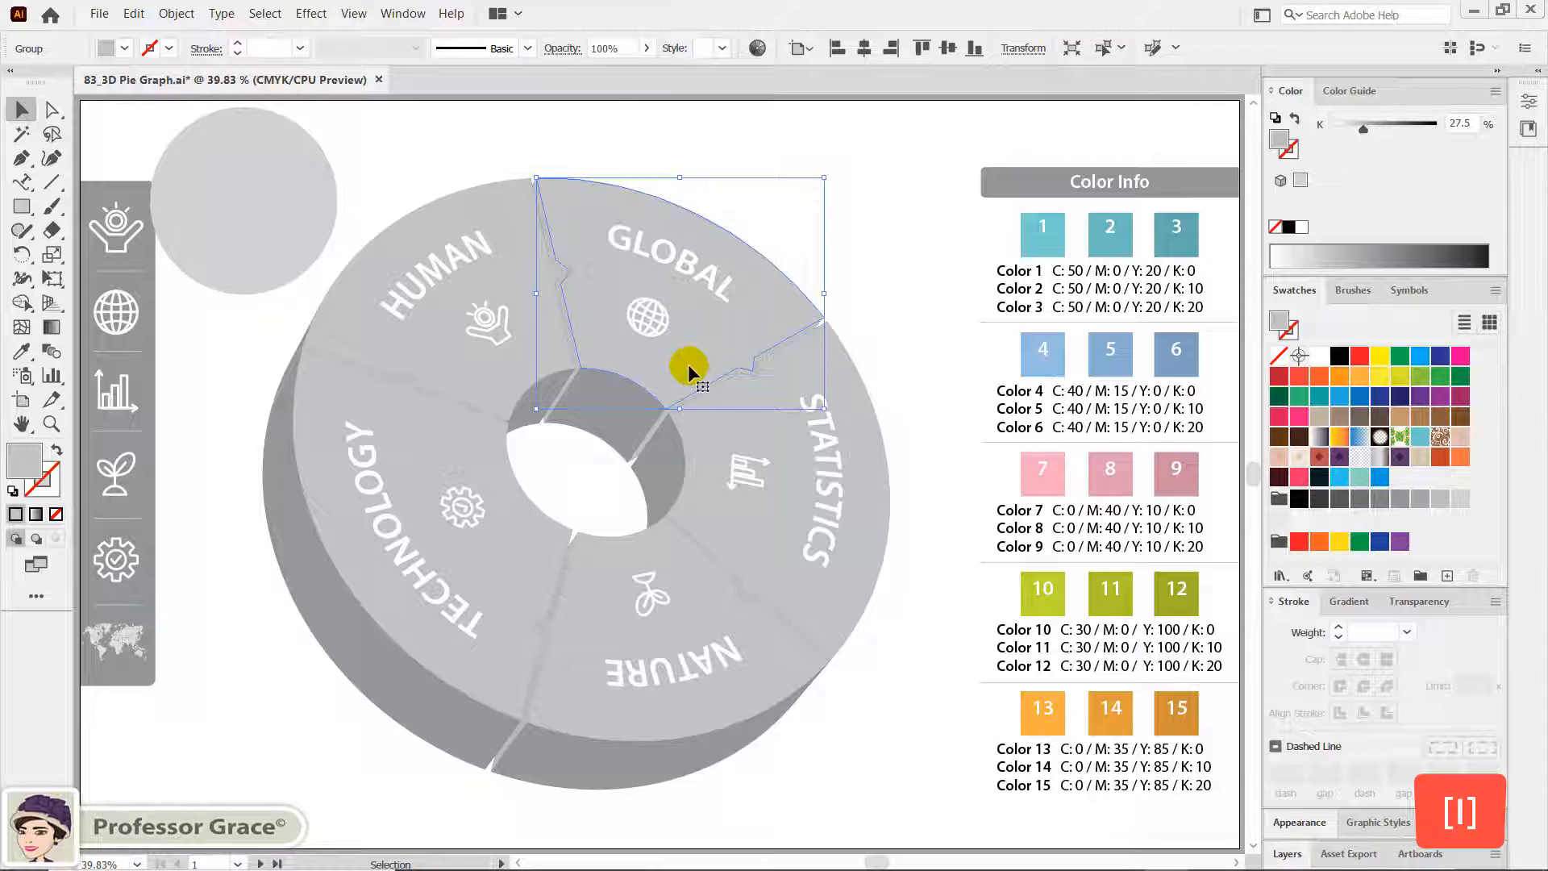
key("i")
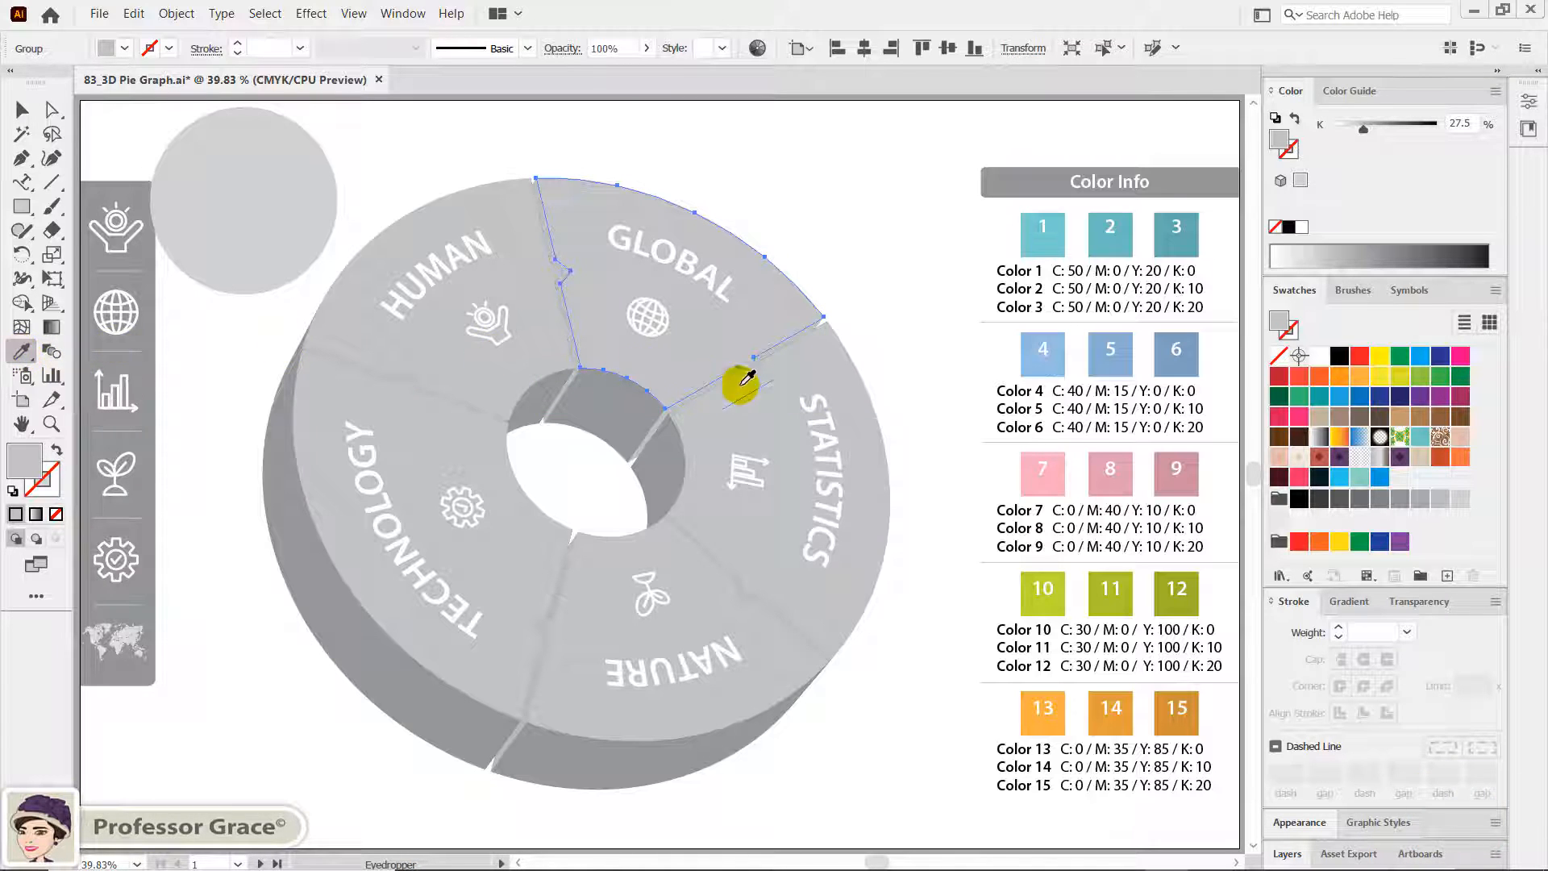
left_click(1046, 241)
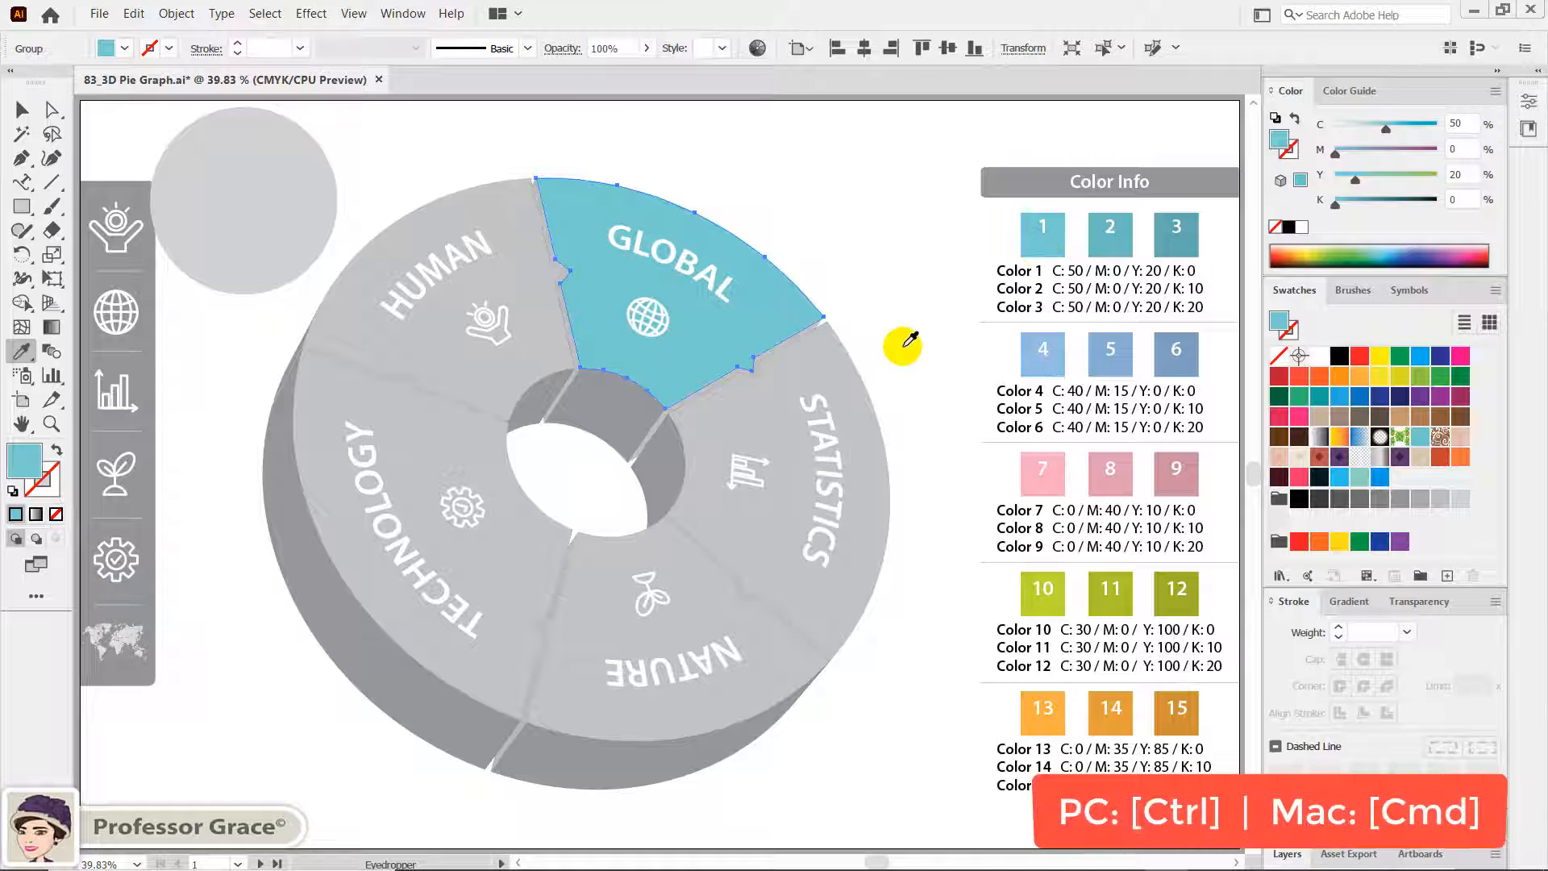
key("ctrl")
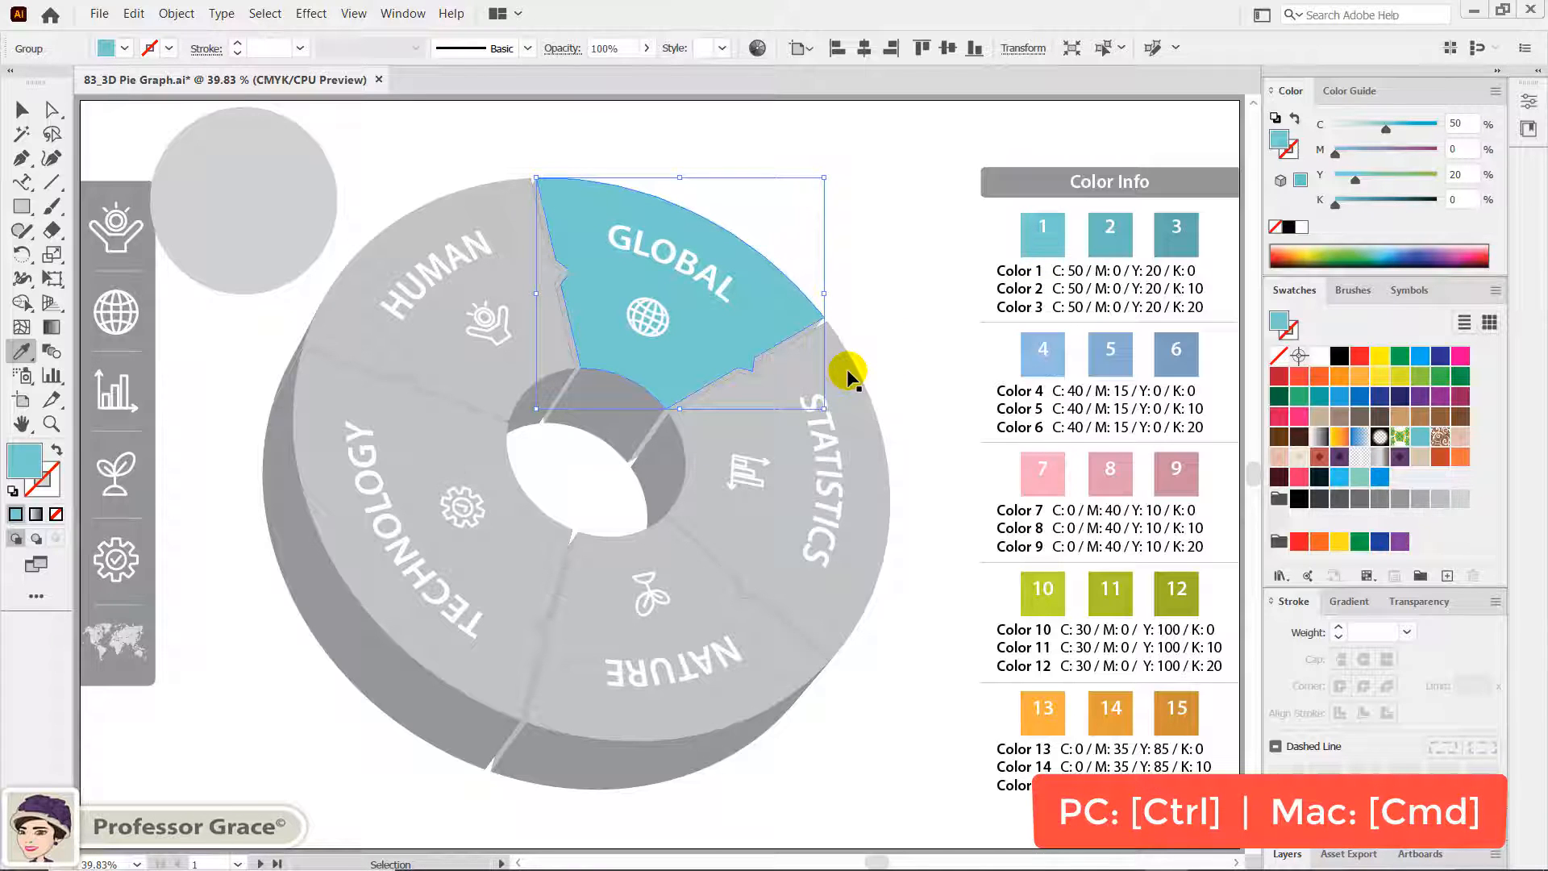
Fill the Statistics front face with Color 4 (C 40, M 15, Y 0, K 0) and the Nature front face with Color 7 (C 0, M 40, Y 10, K 0)
left_click(849, 375, "ctrl")
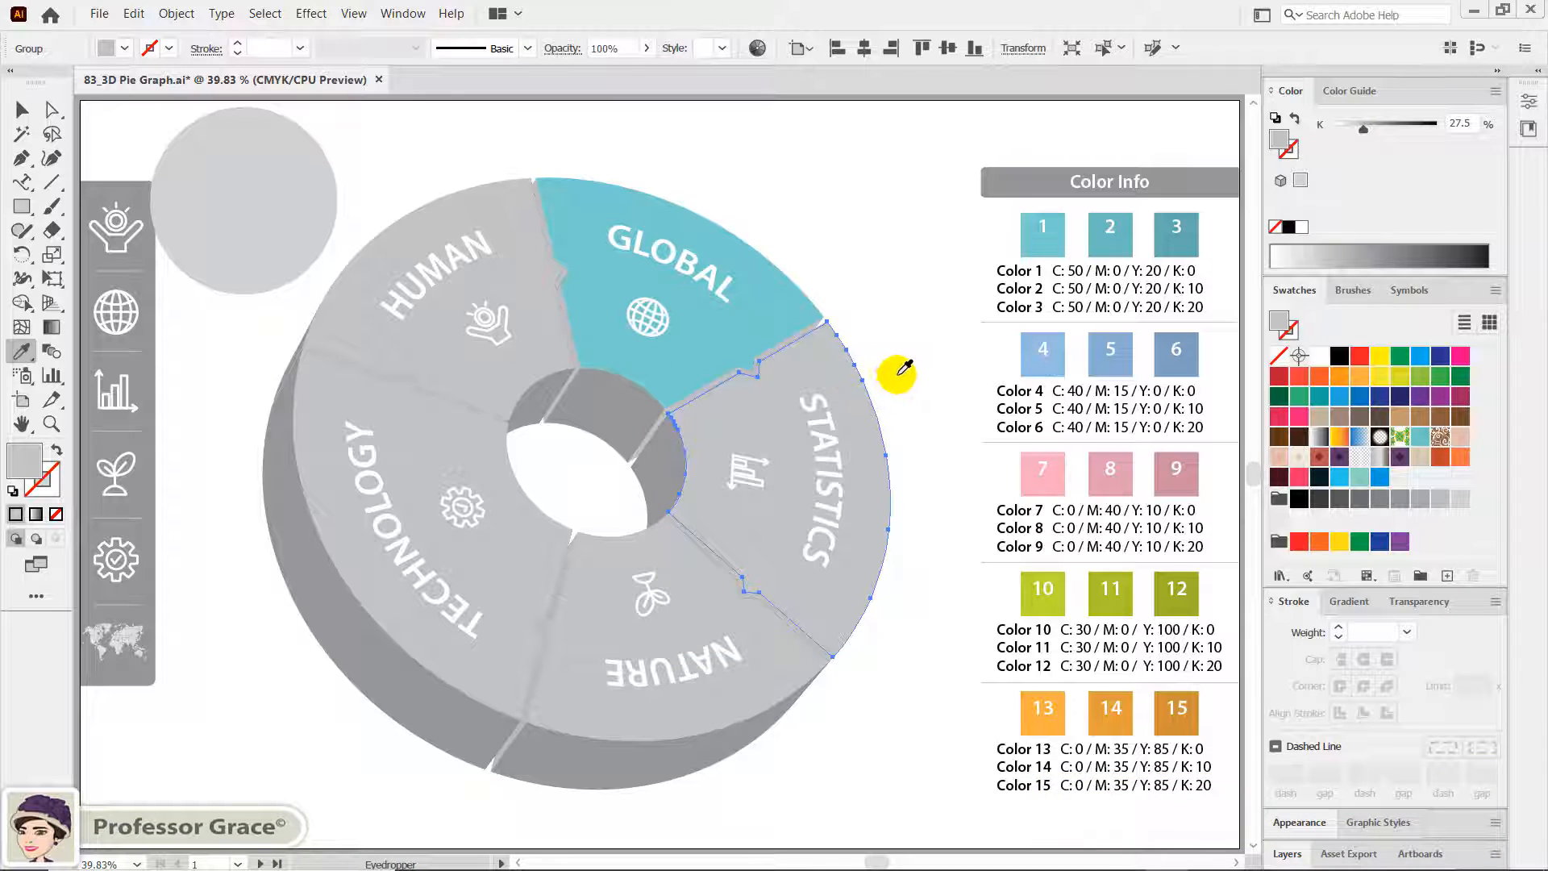
left_click(1043, 360)
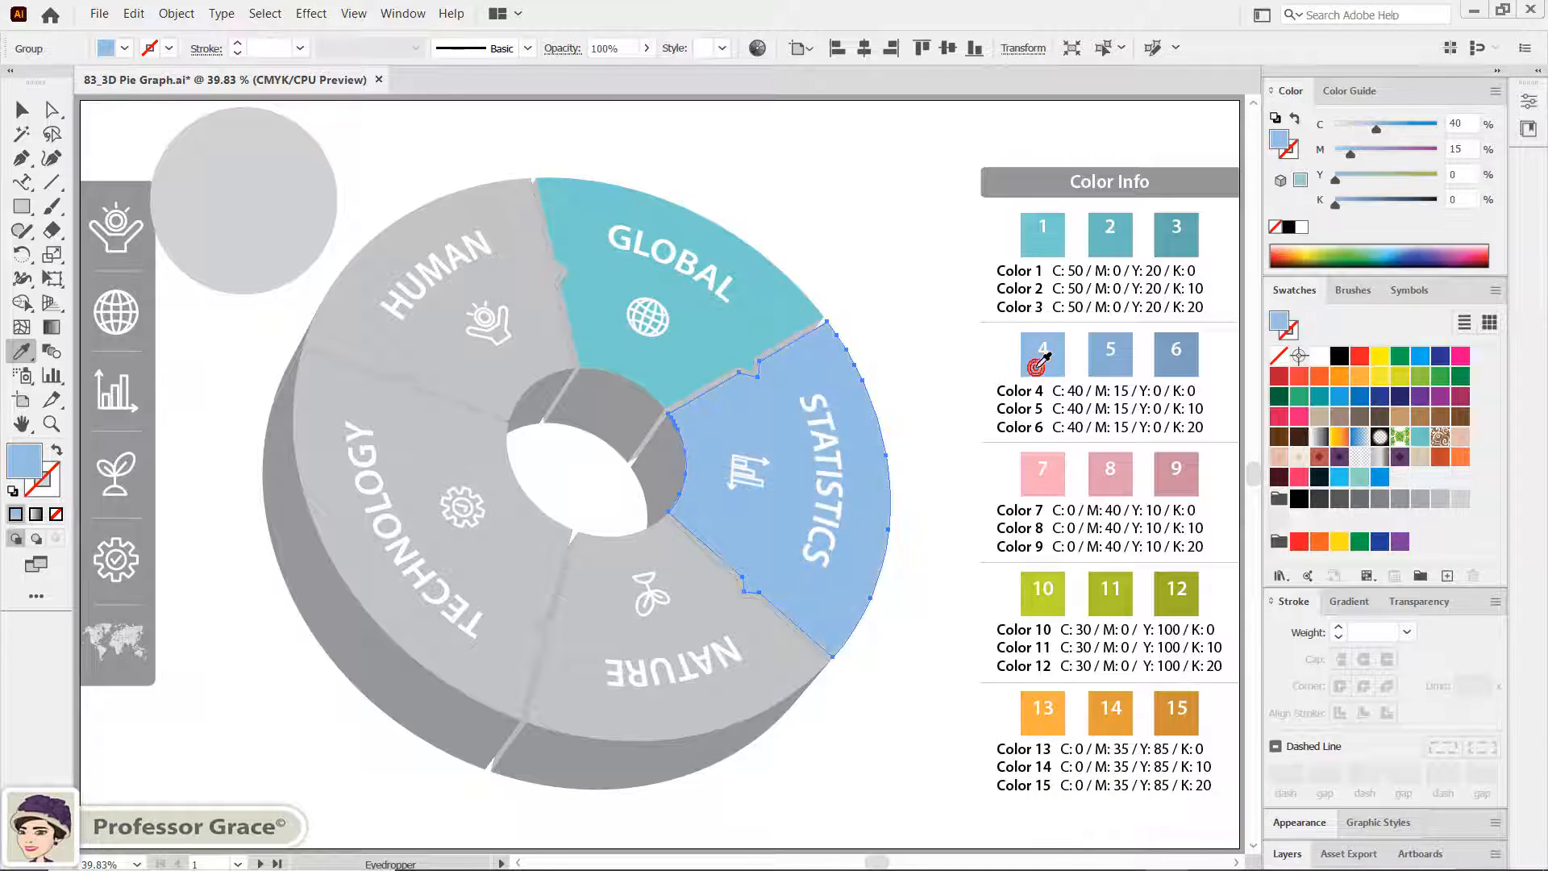
key("ctrl")
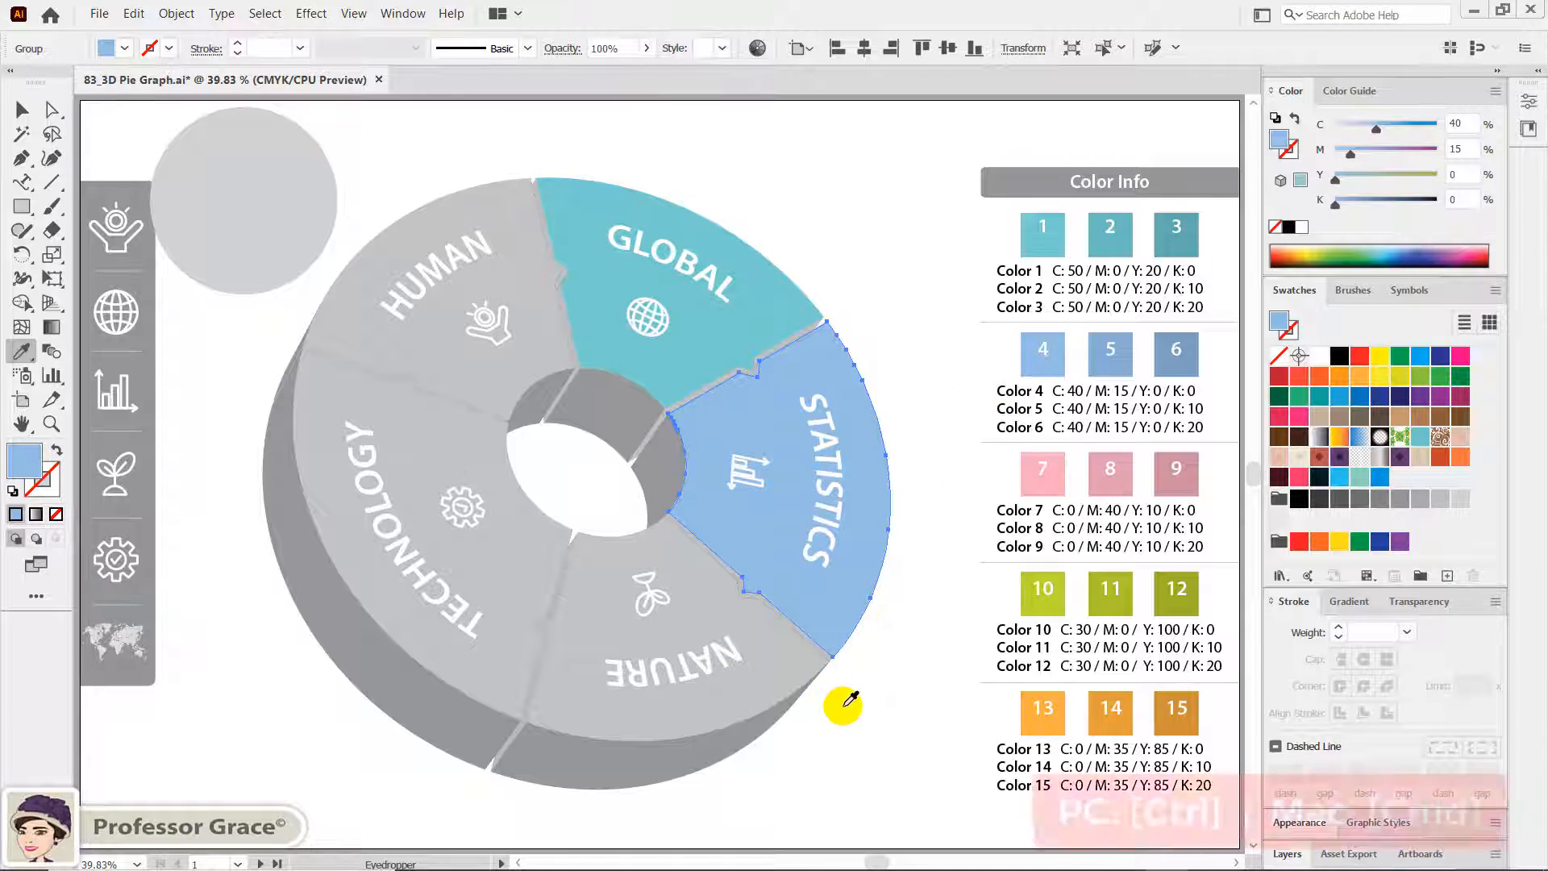
left_click(779, 682, "ctrl")
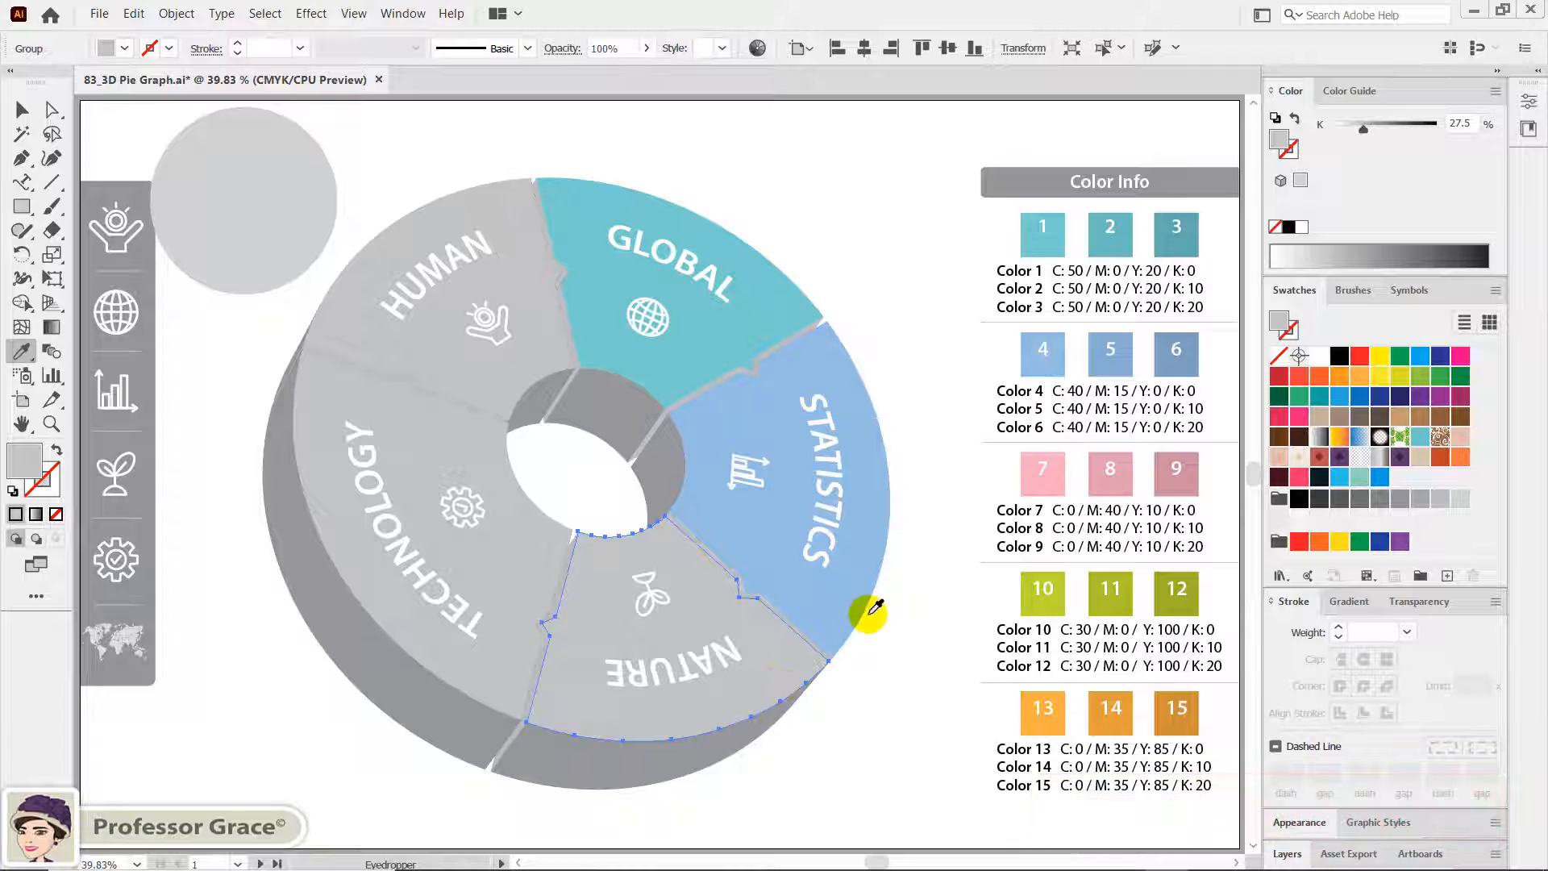
left_click(1060, 486)
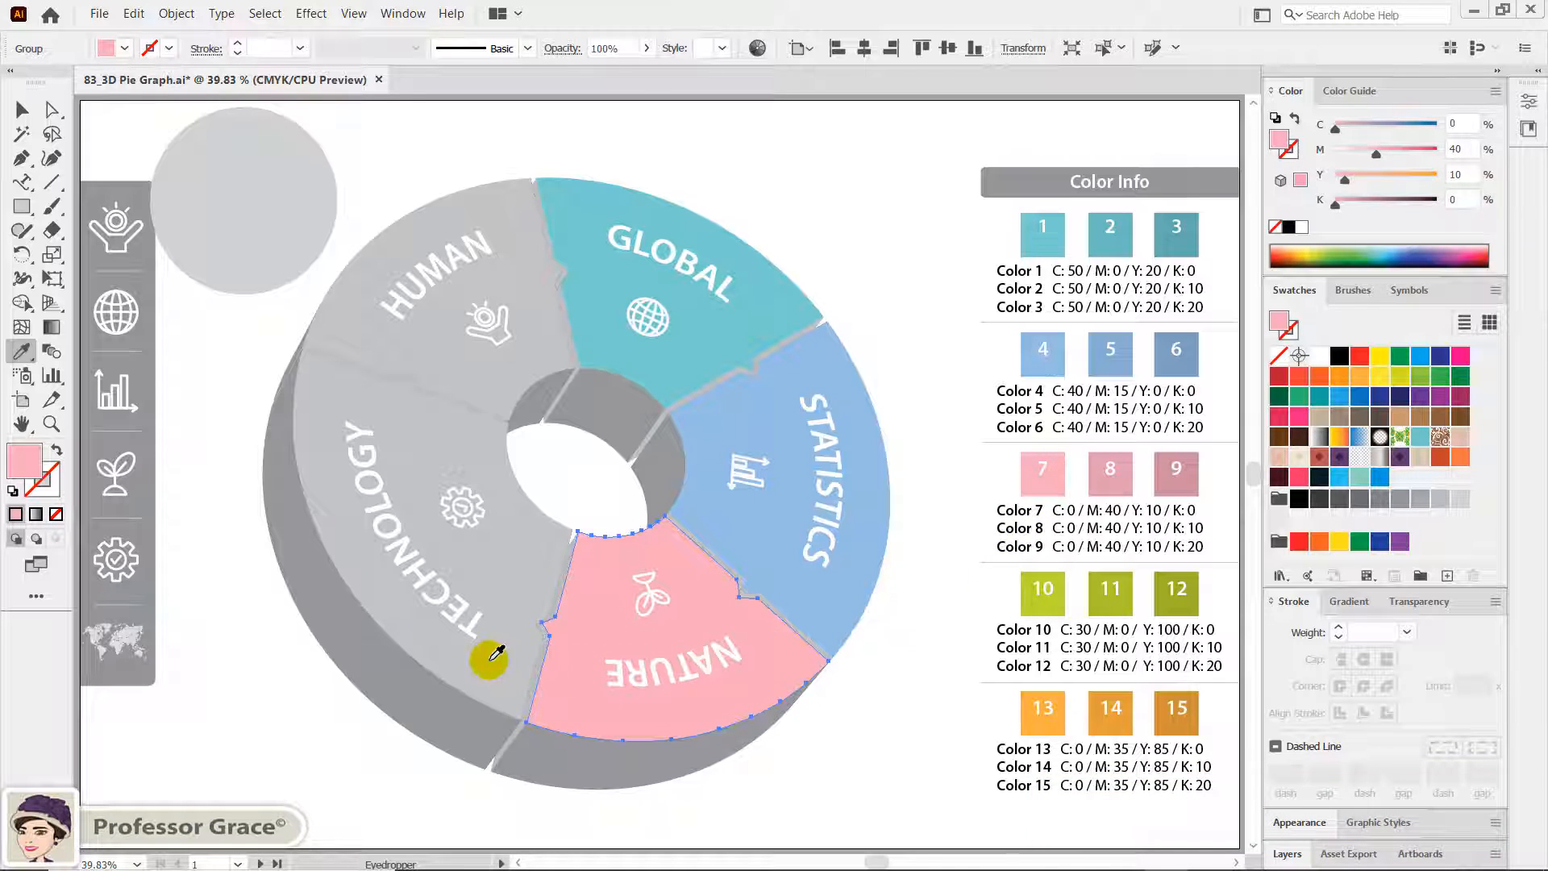
Fill the Technology front face with Color 10 and the Human front face with Color 13 using the Eyedropper, and clear the selection
key("ctrl")
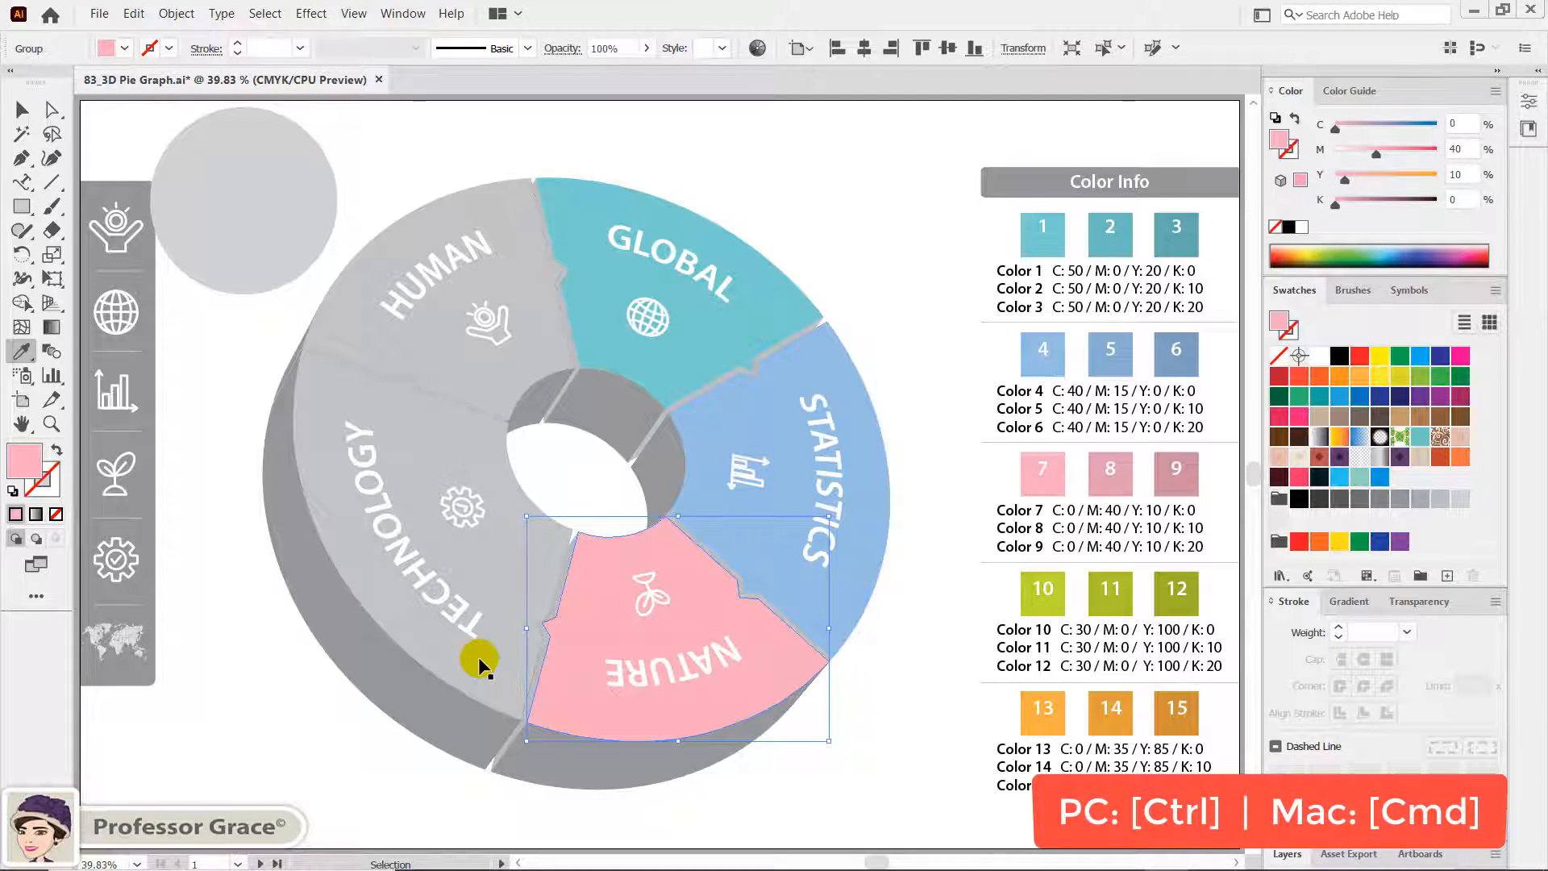
left_click(478, 661, "ctrl")
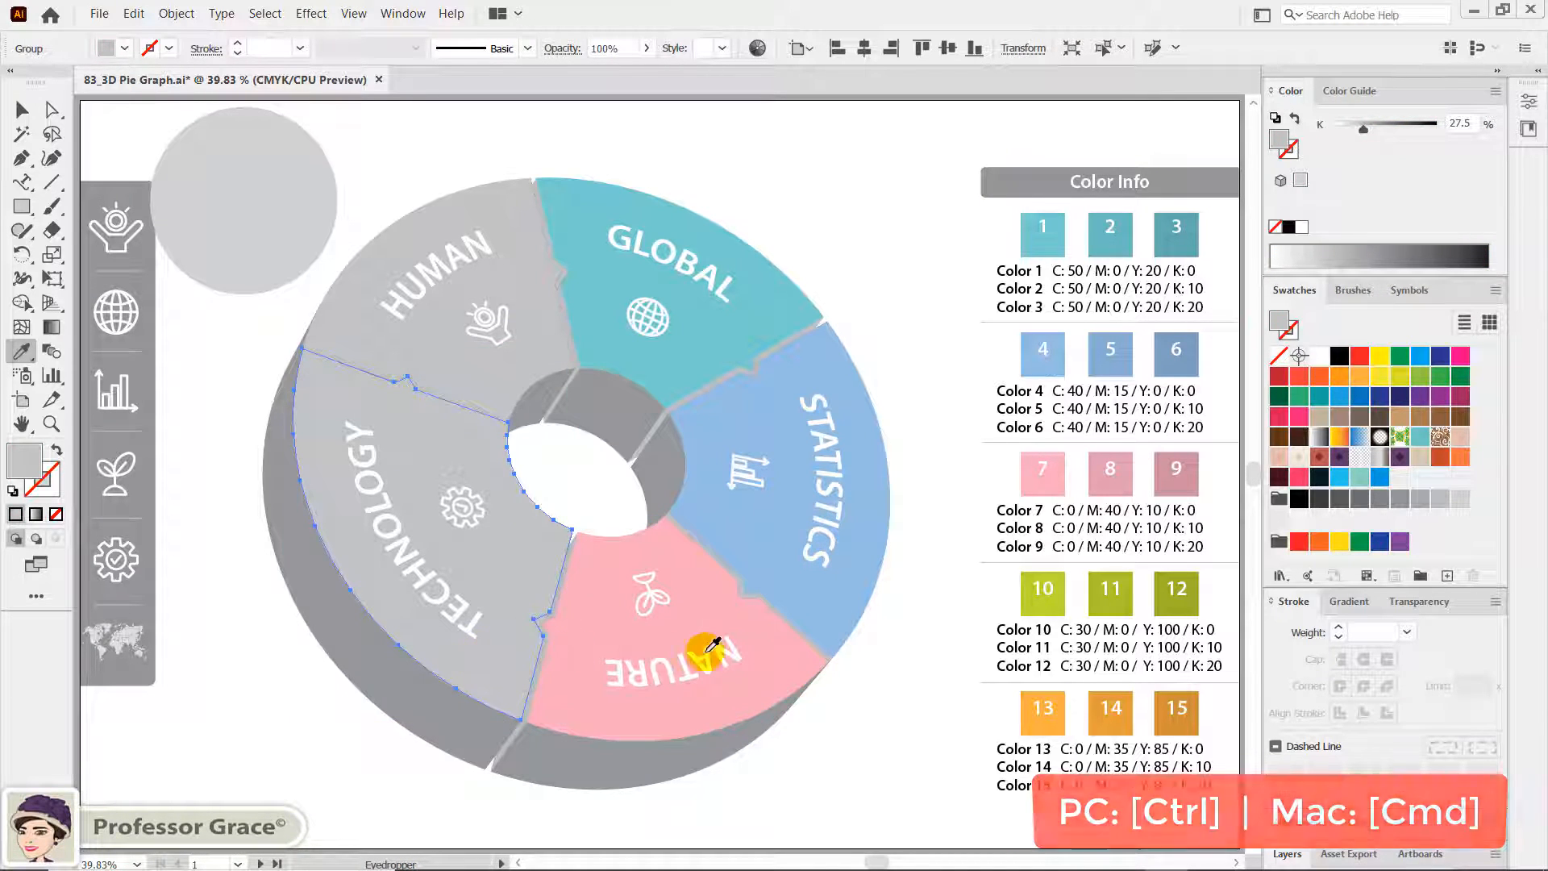
left_click(1037, 603)
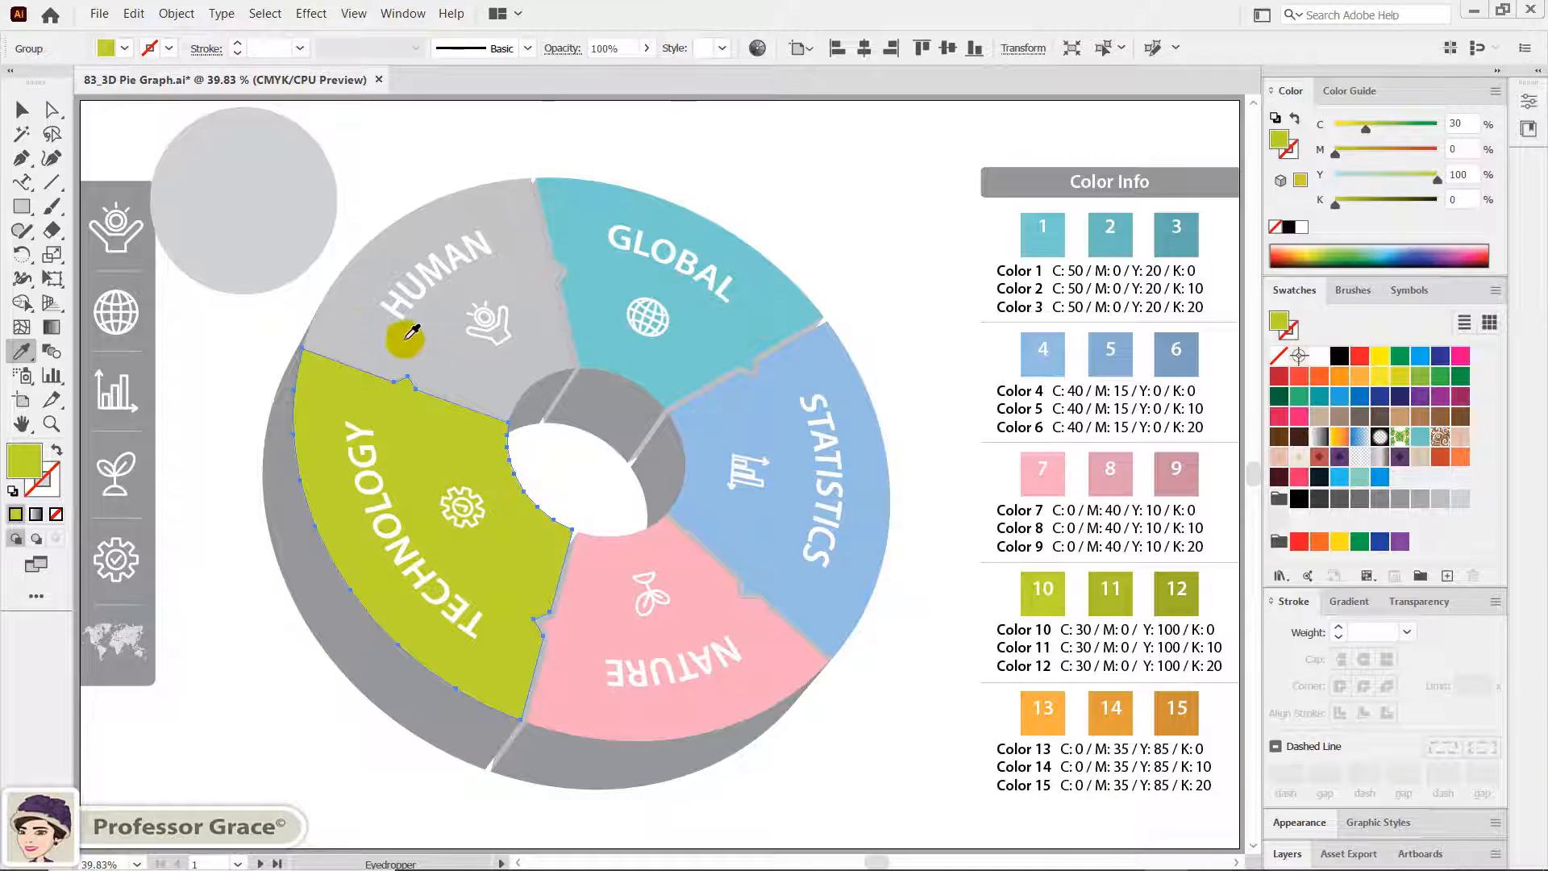
key("ctrl")
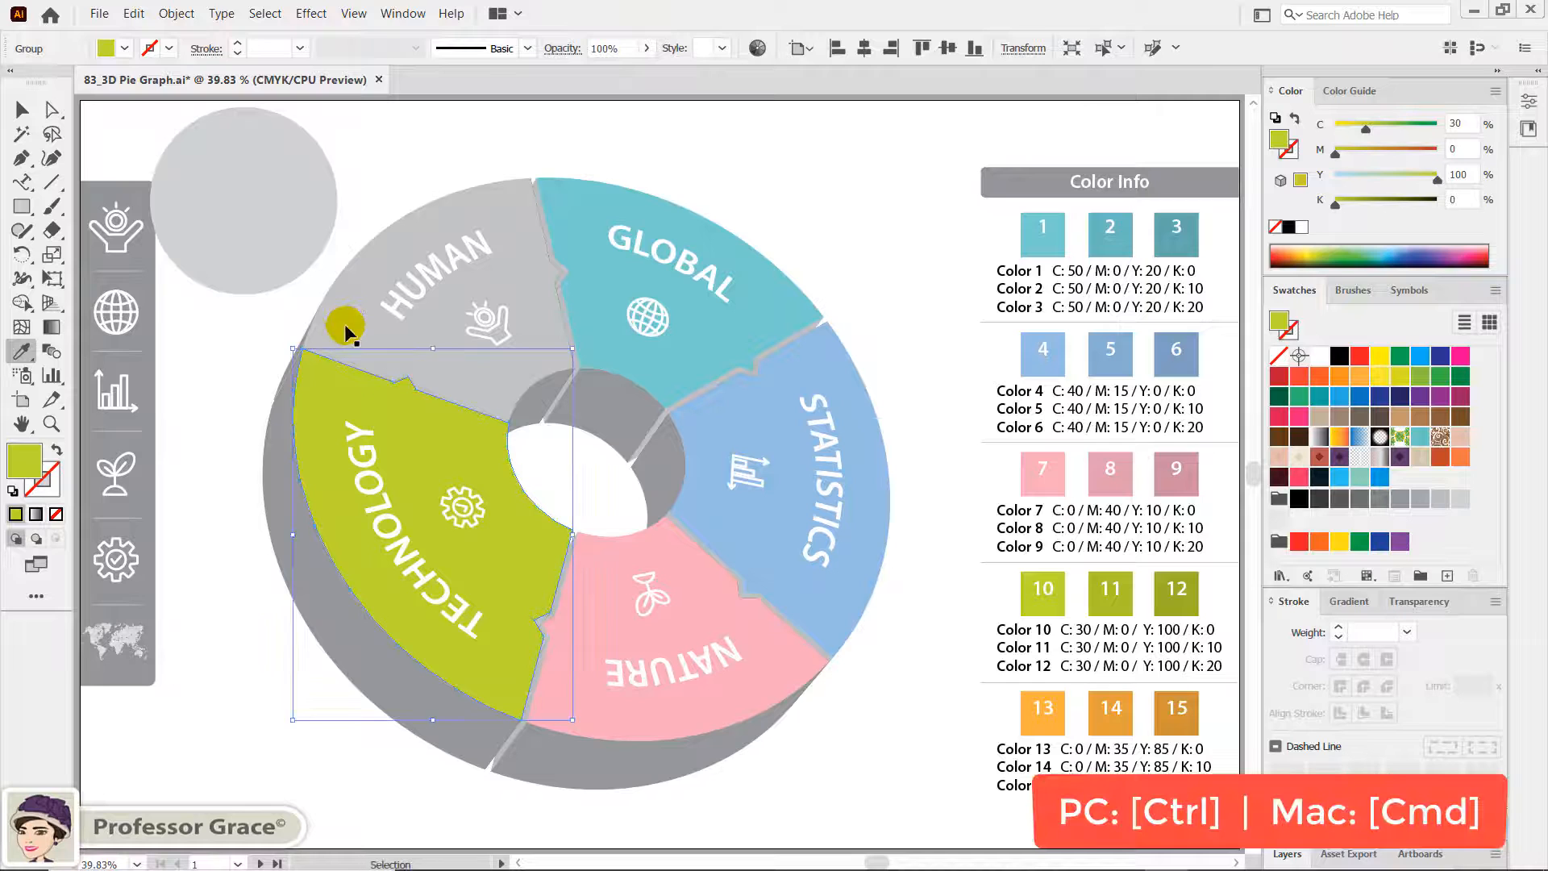
left_click(344, 318, "ctrl")
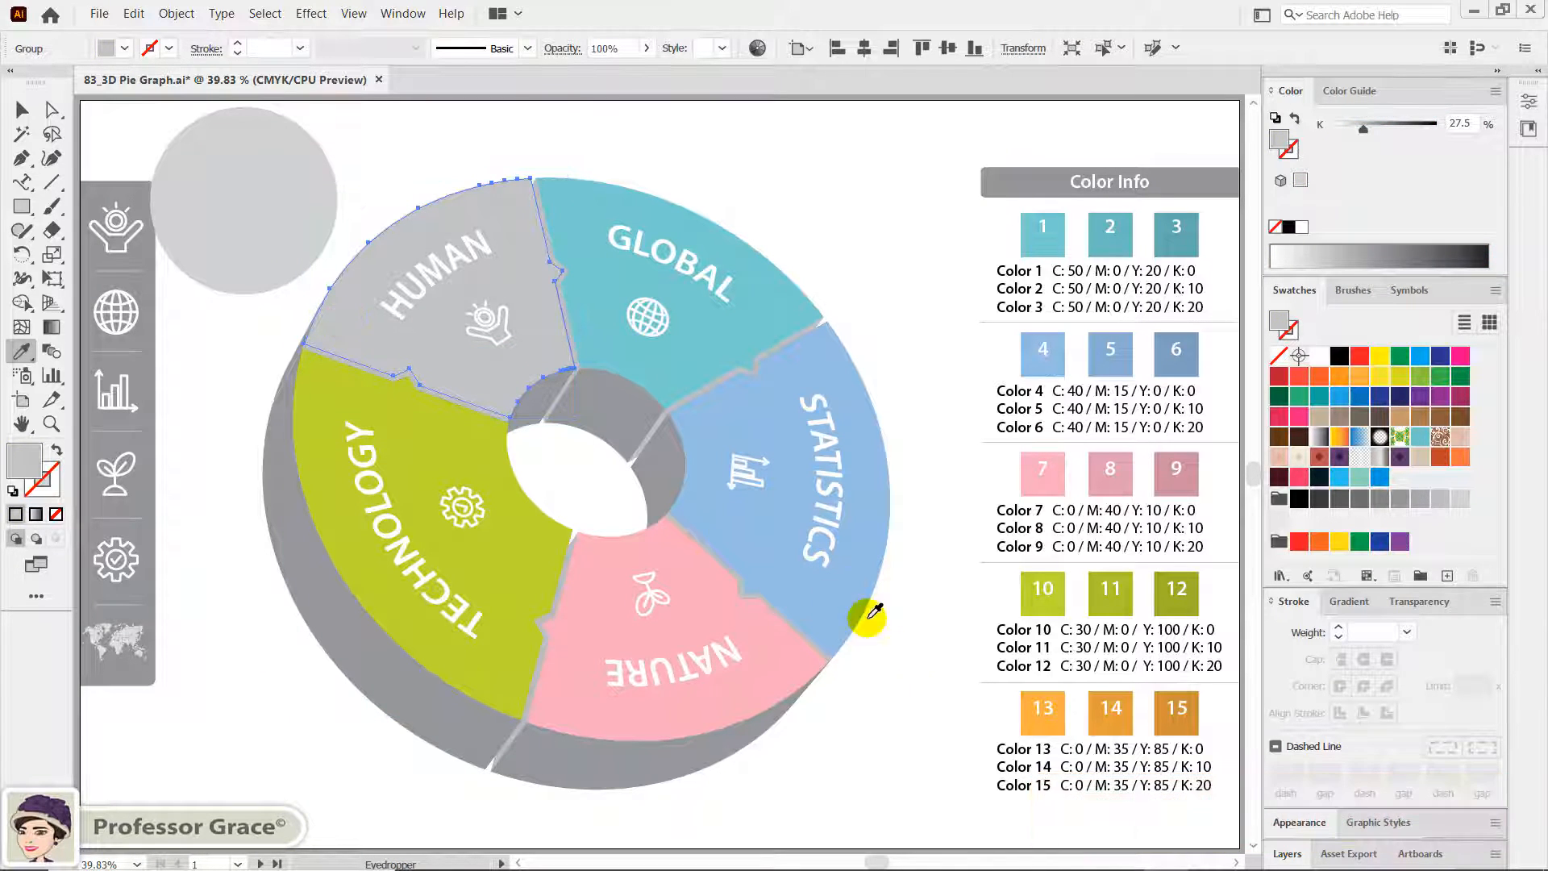
left_click(1044, 718)
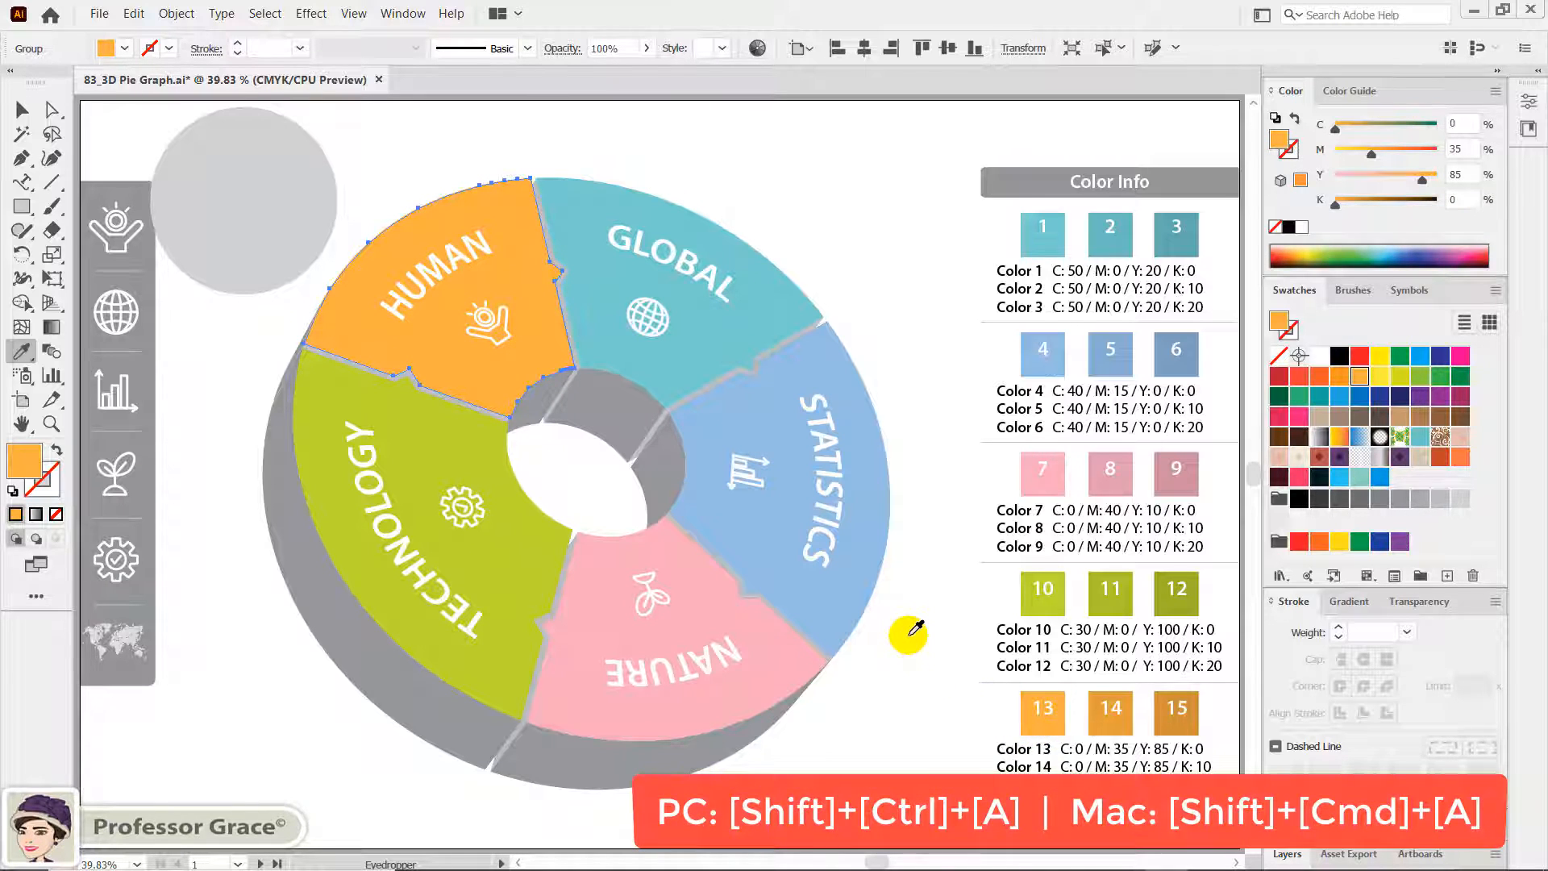
key("v")
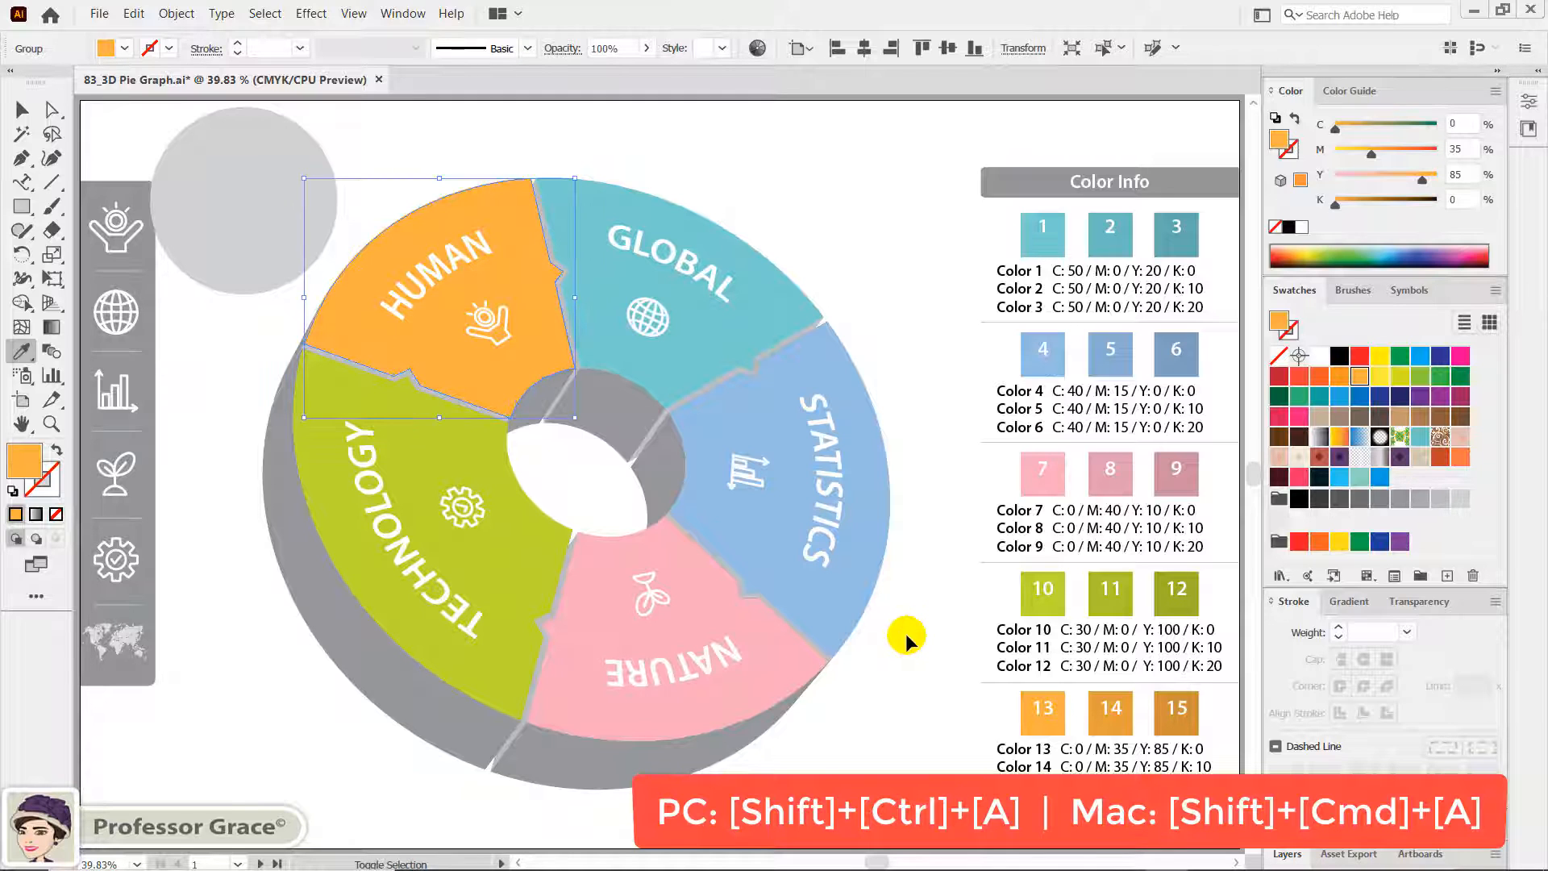
key("shift+ctrl+a")
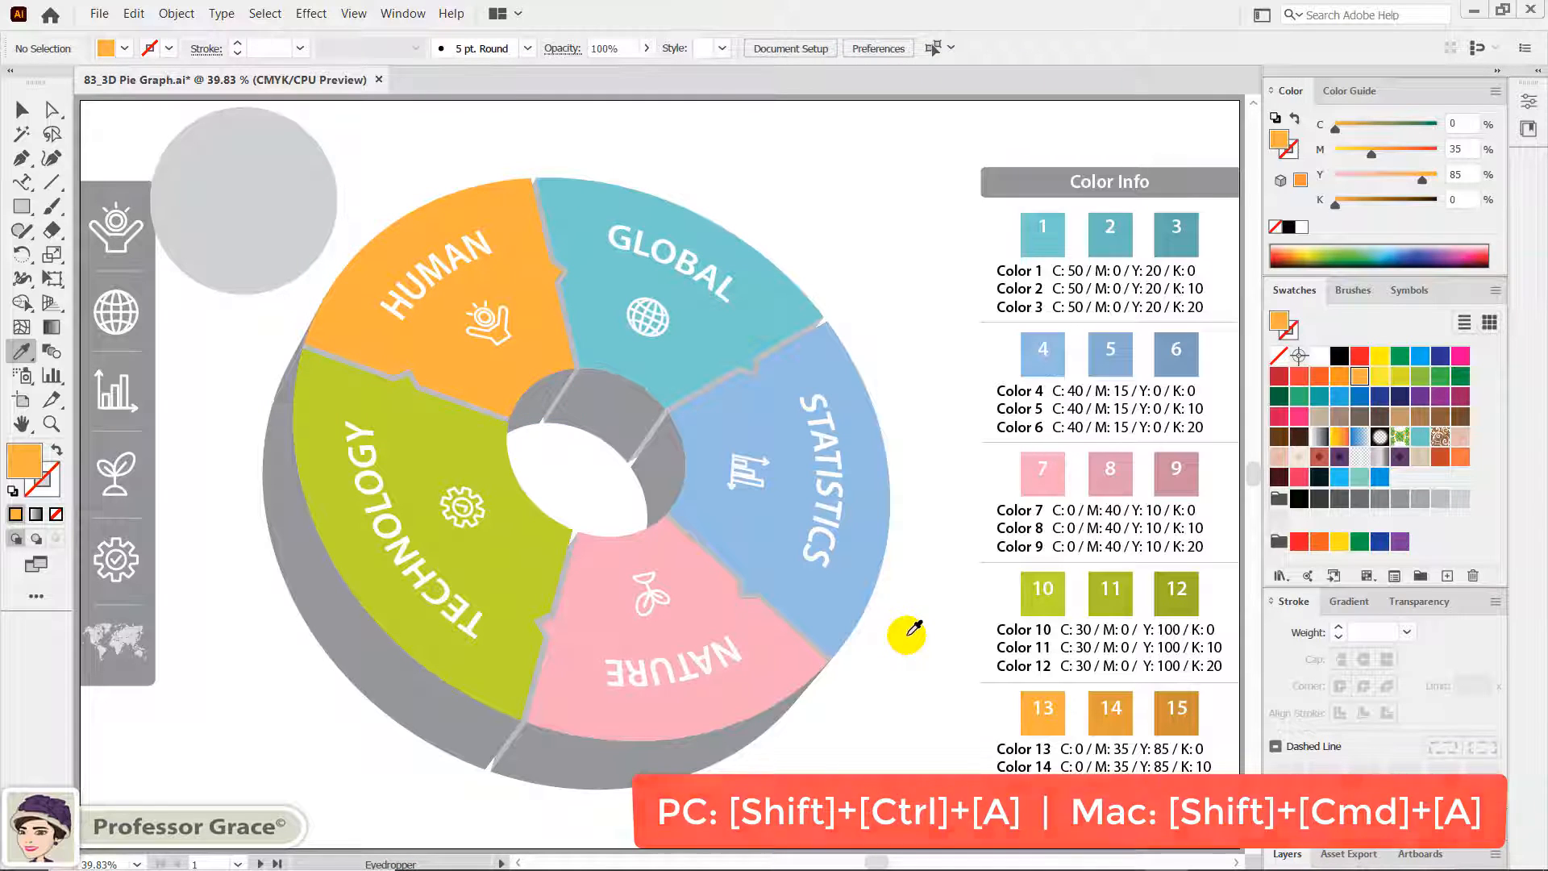
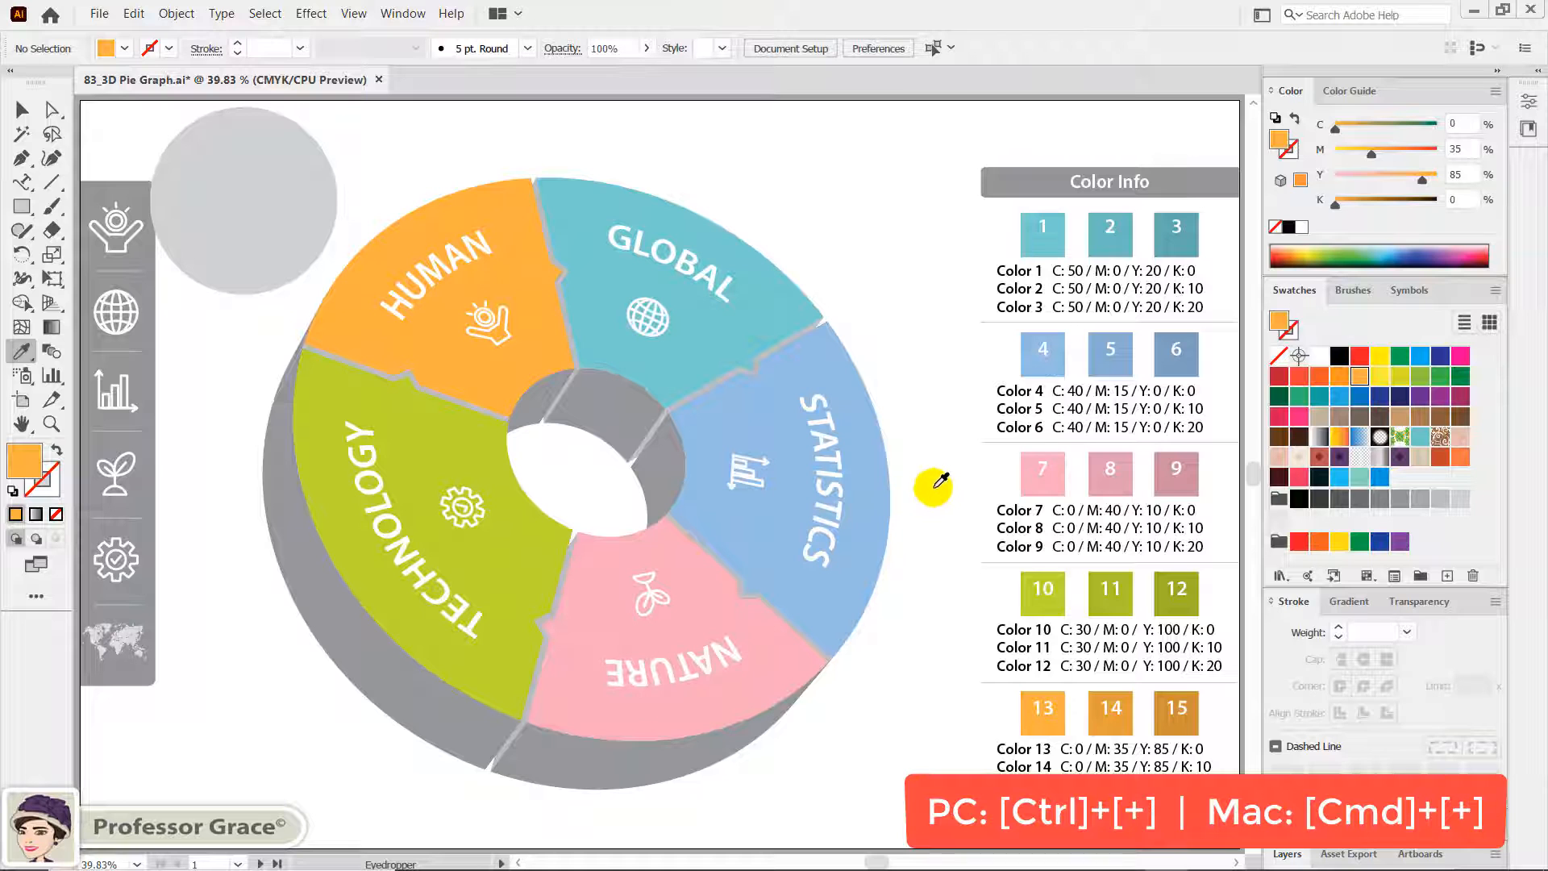
Fill the Human segment's thin side walls along the Technology seam with Color 14 (C 0, M 35, Y 85, K 10) and deselect them
key("ctrl+plus")
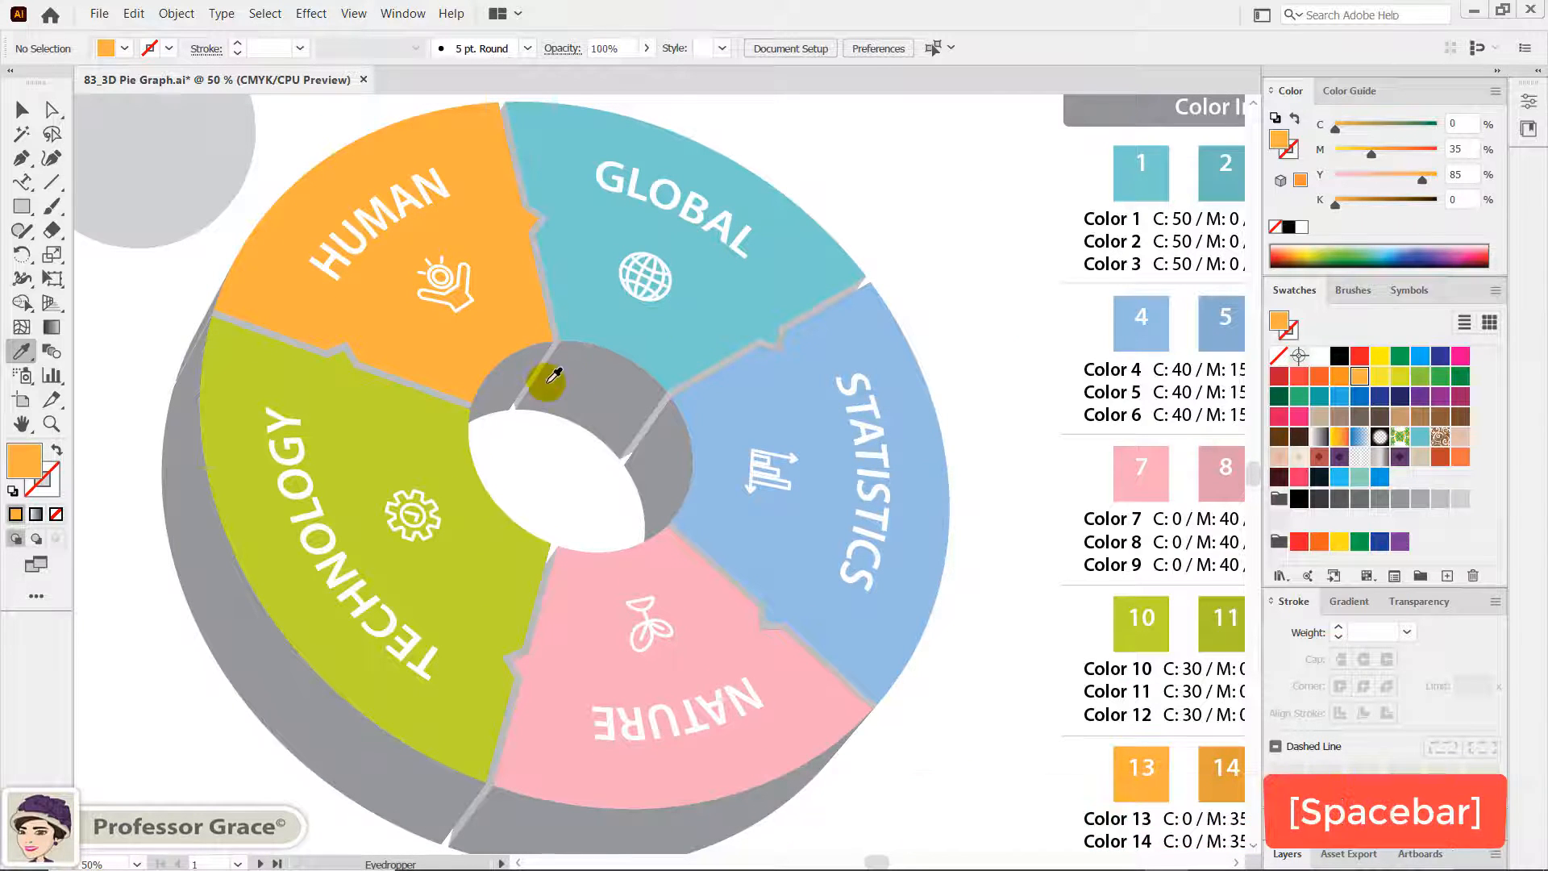
key("space")
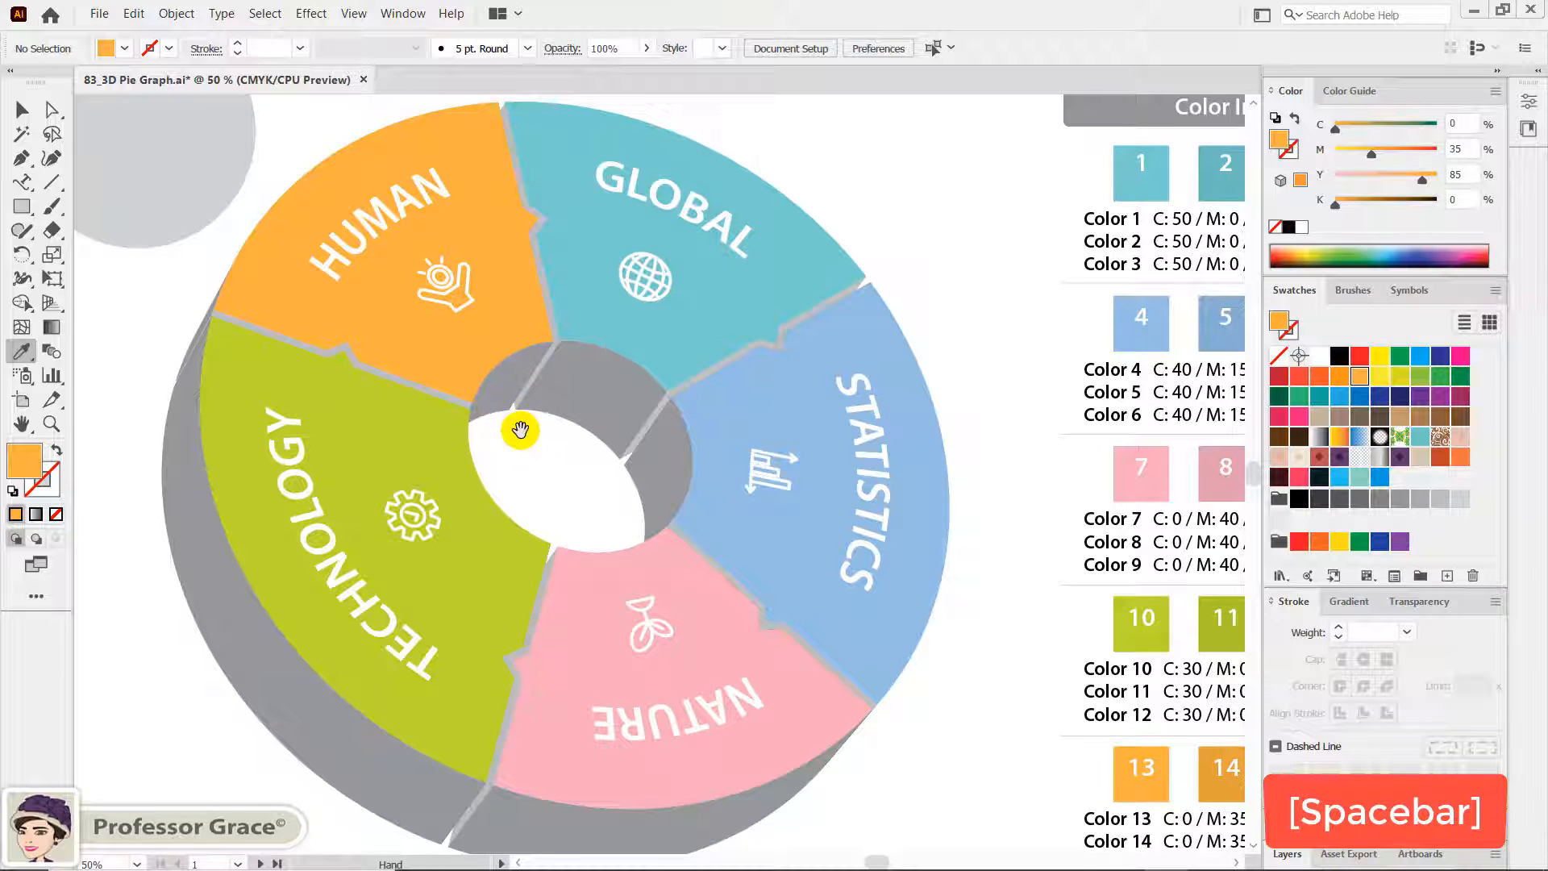
left_click_drag(518, 428, 419, 424)
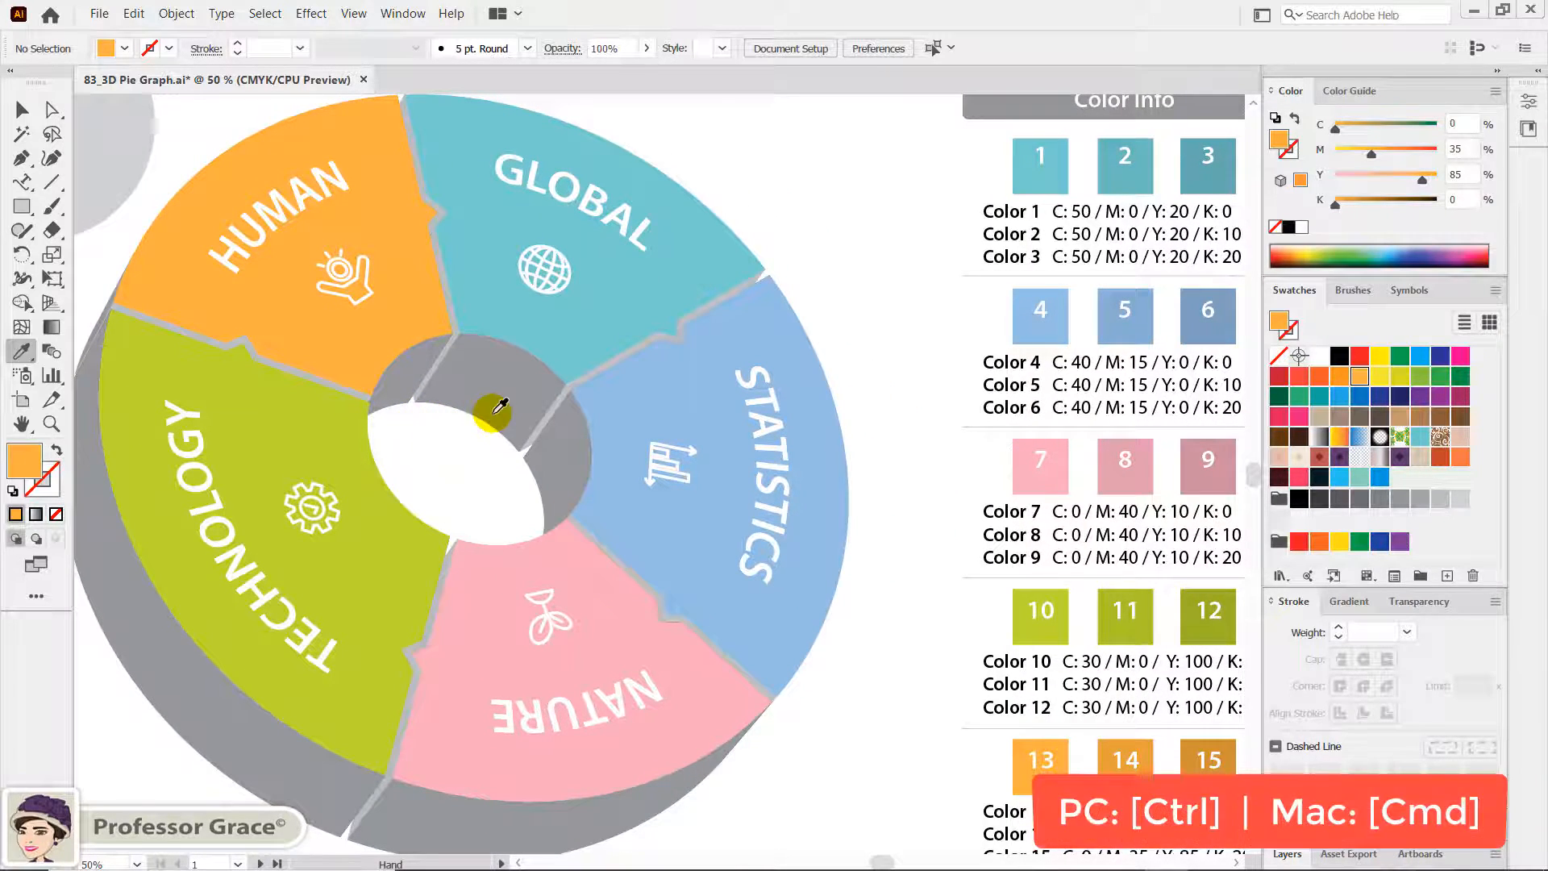
key("ctrl")
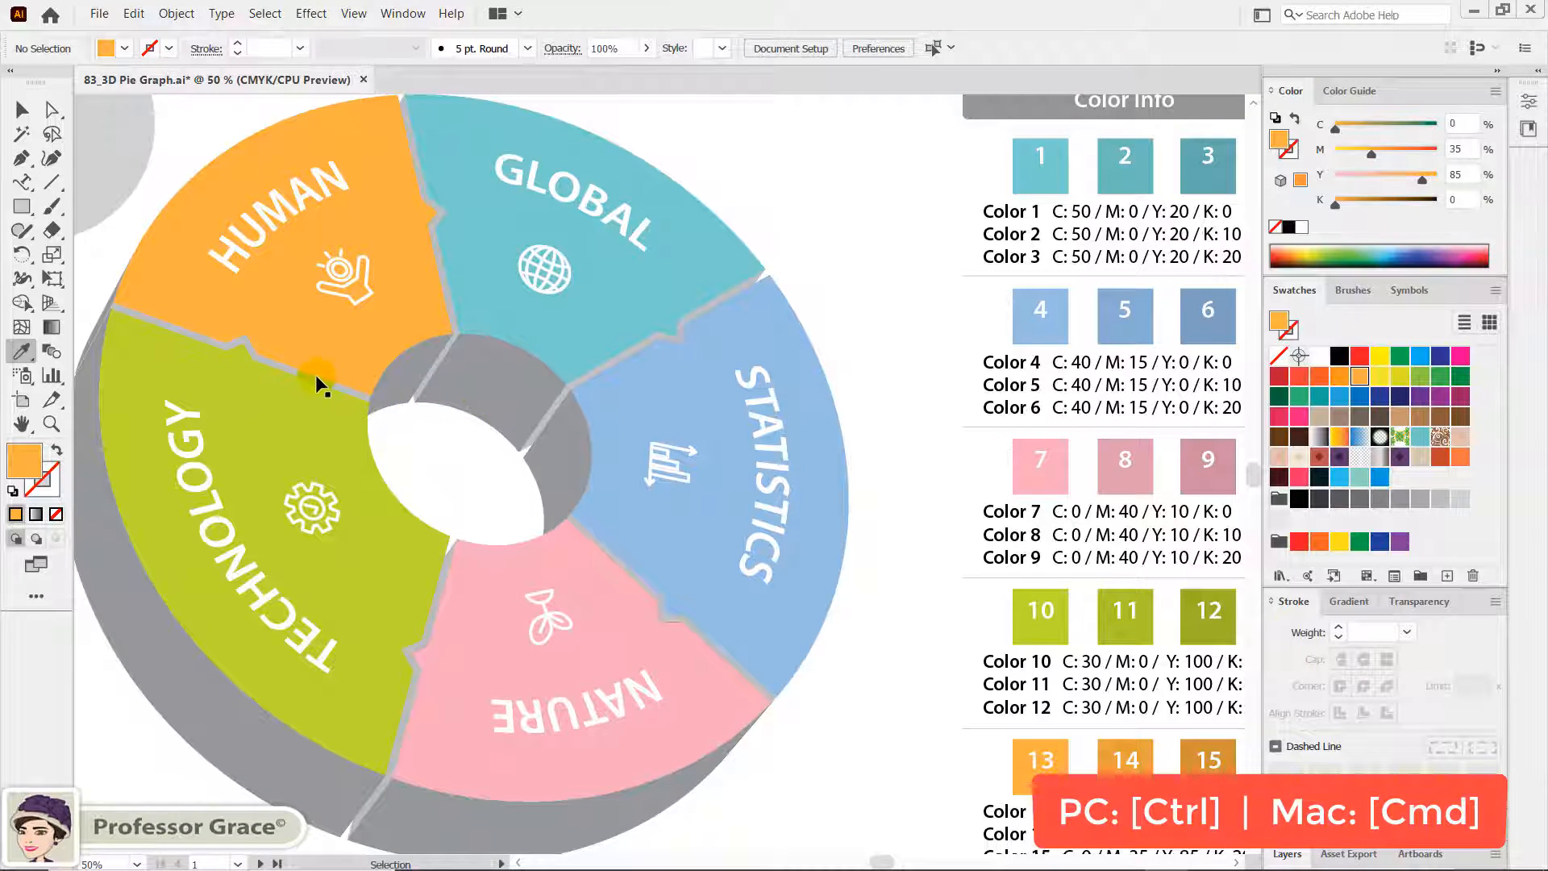
left_click(316, 374, "ctrl")
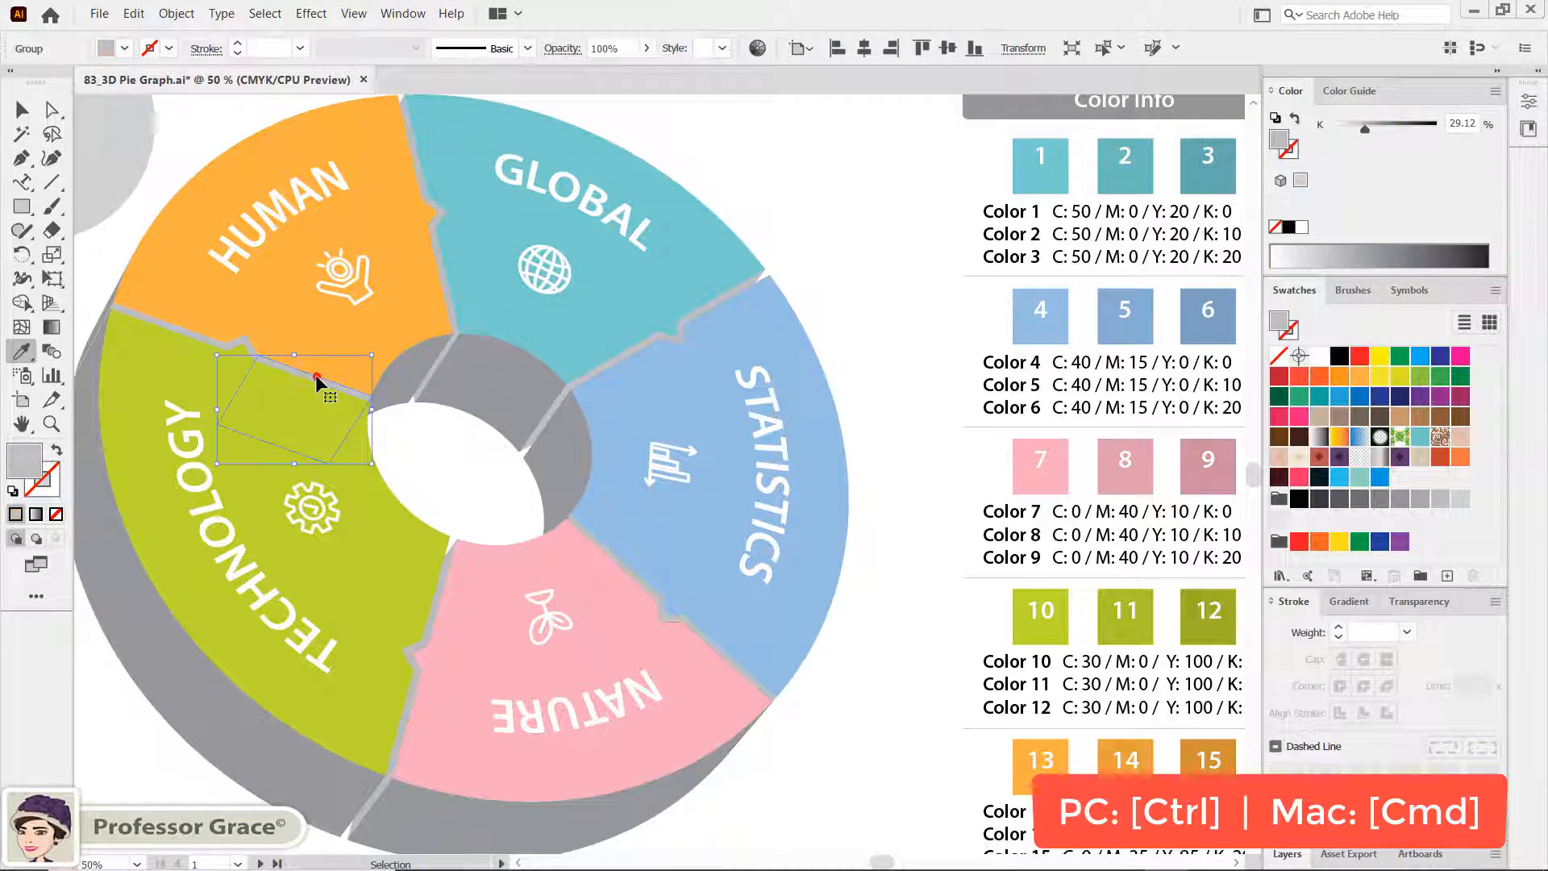
left_click(198, 332, "ctrl+shift")
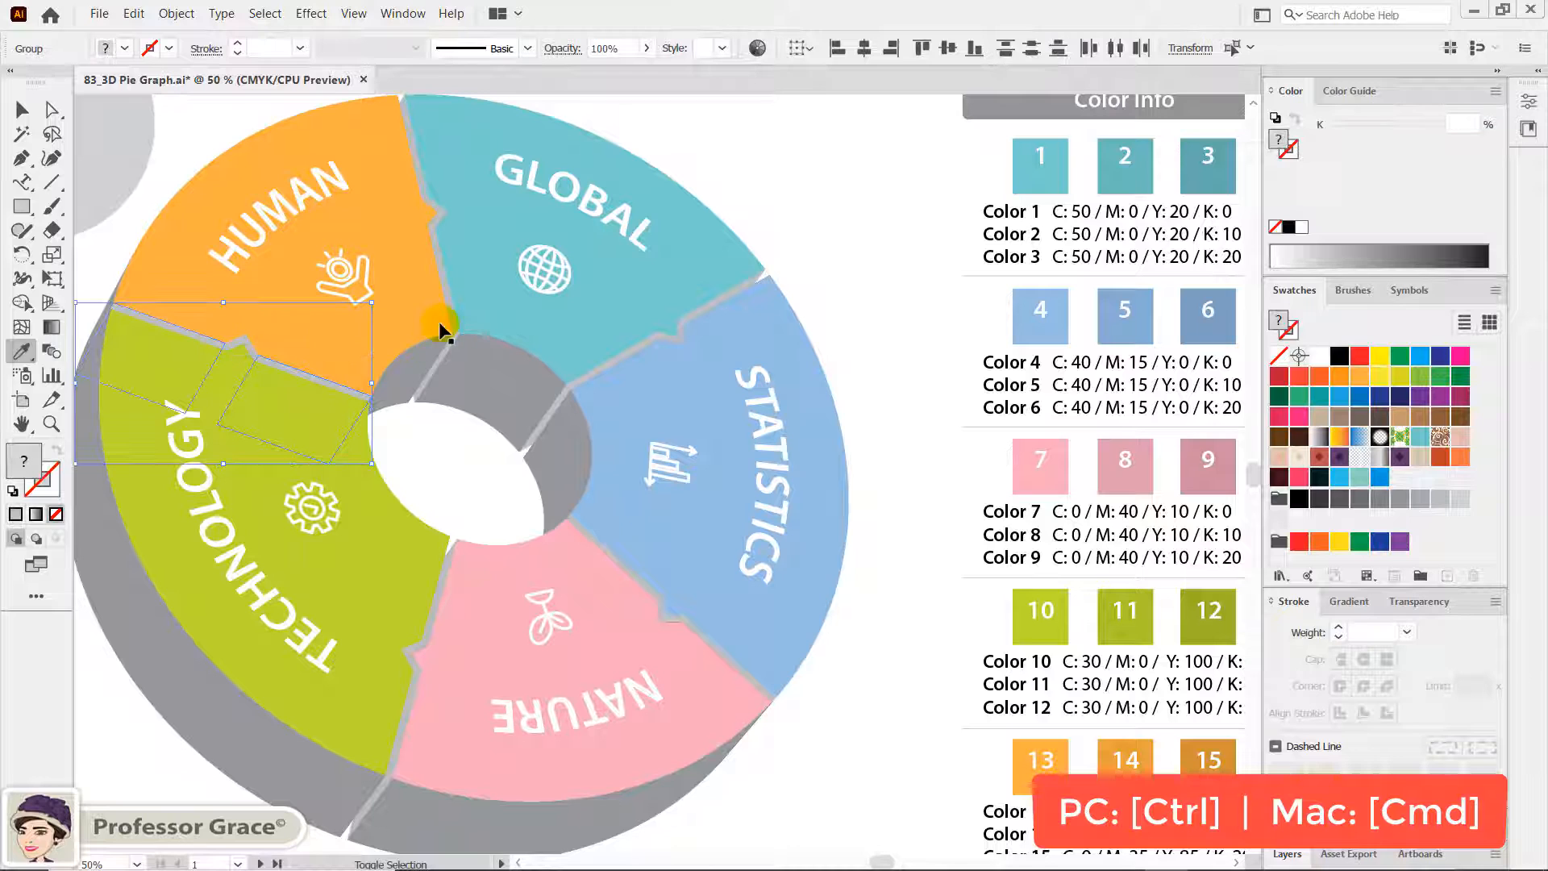
left_click(239, 344, "ctrl+shift")
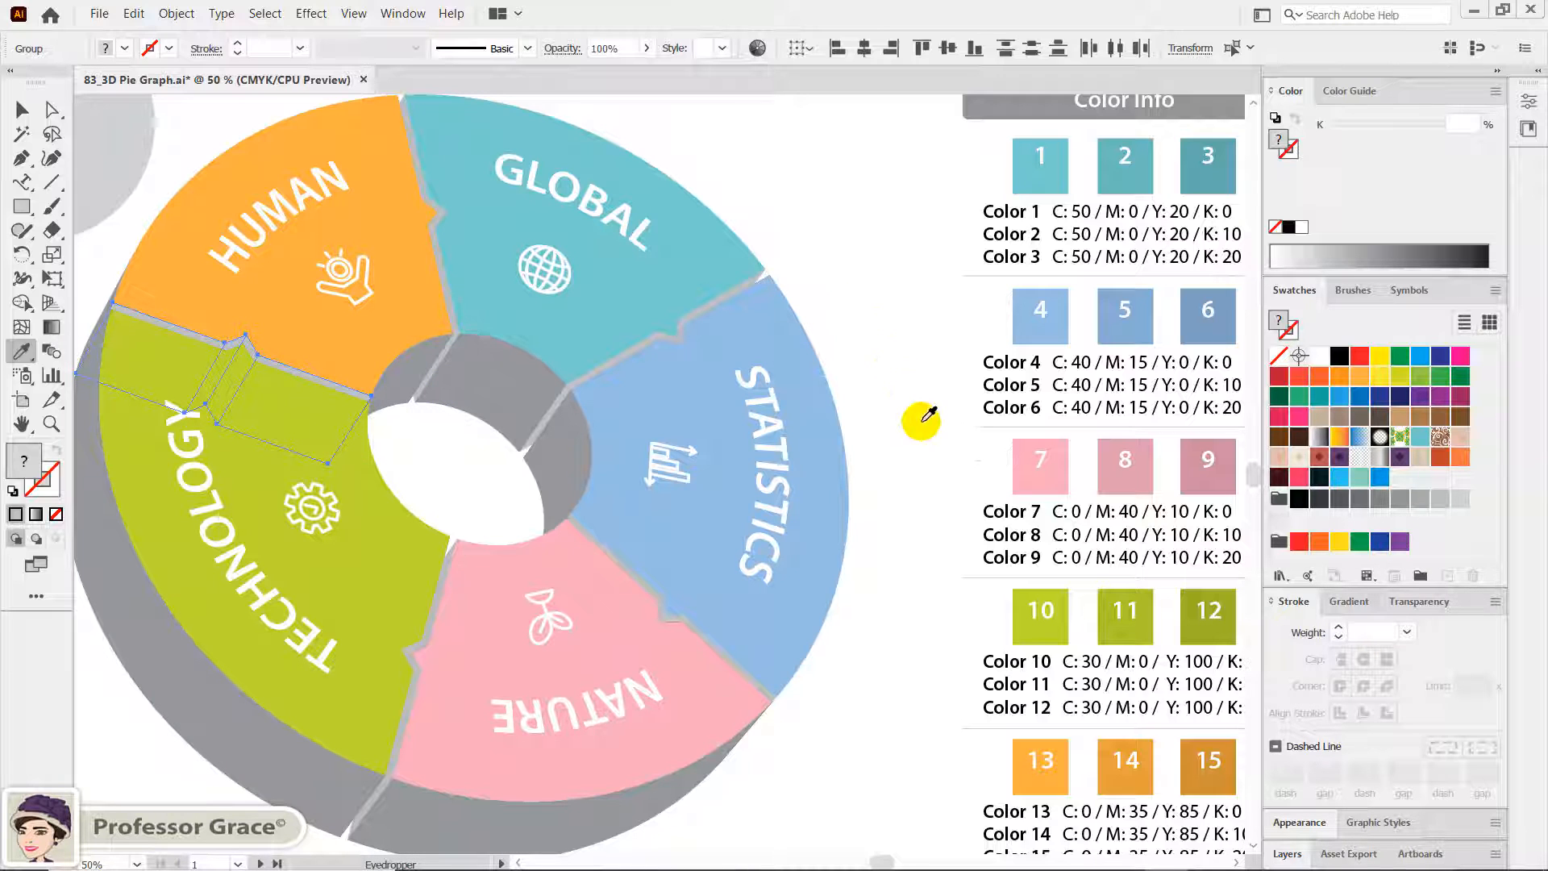
left_click(1117, 762)
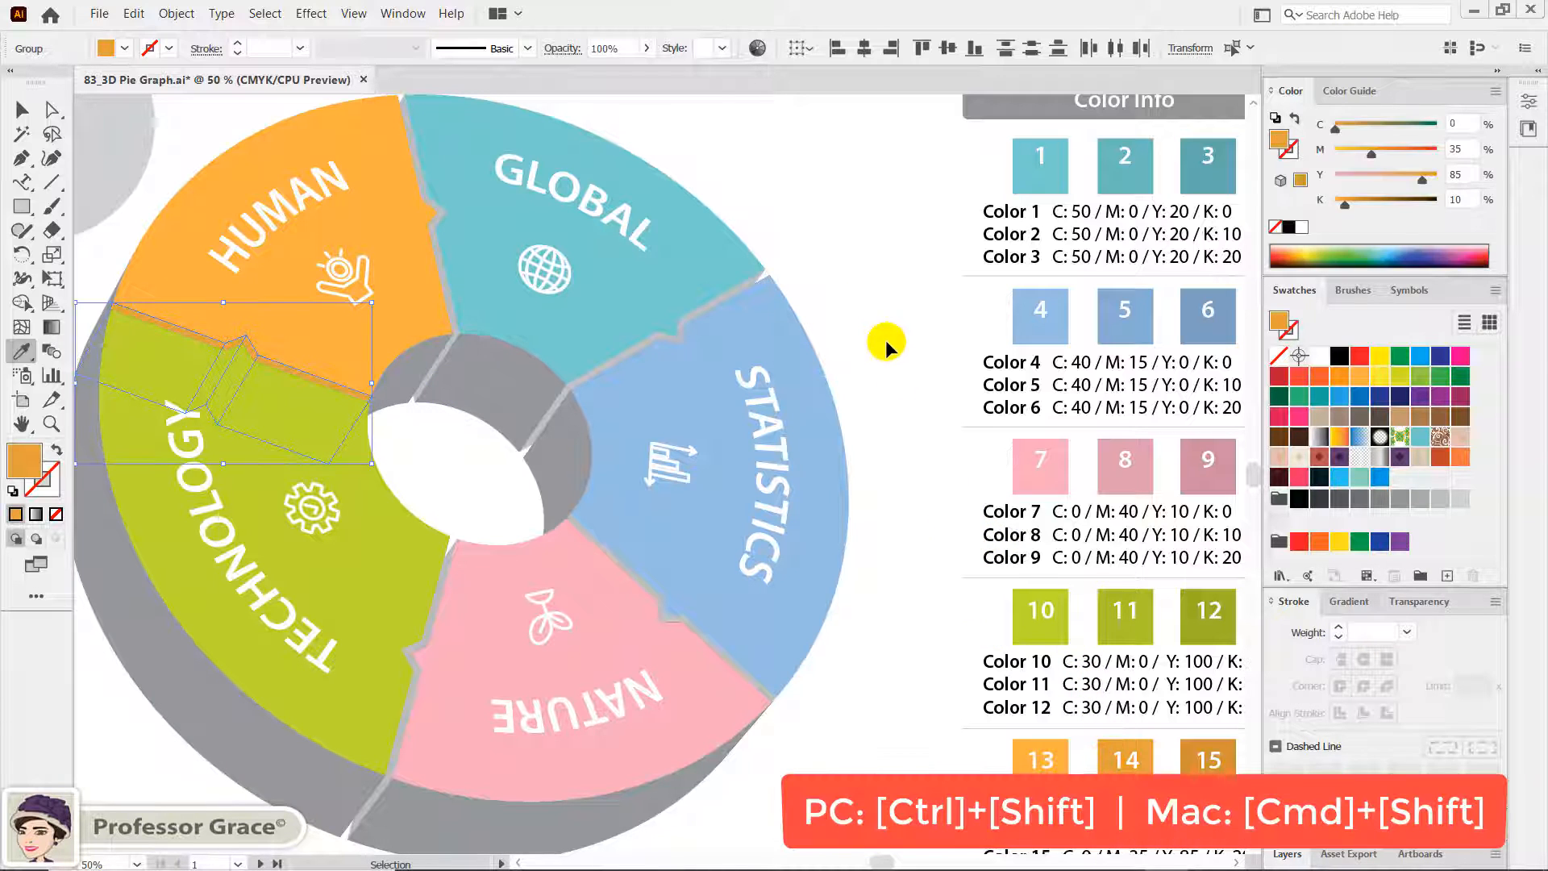
left_click(861, 321, "ctrl")
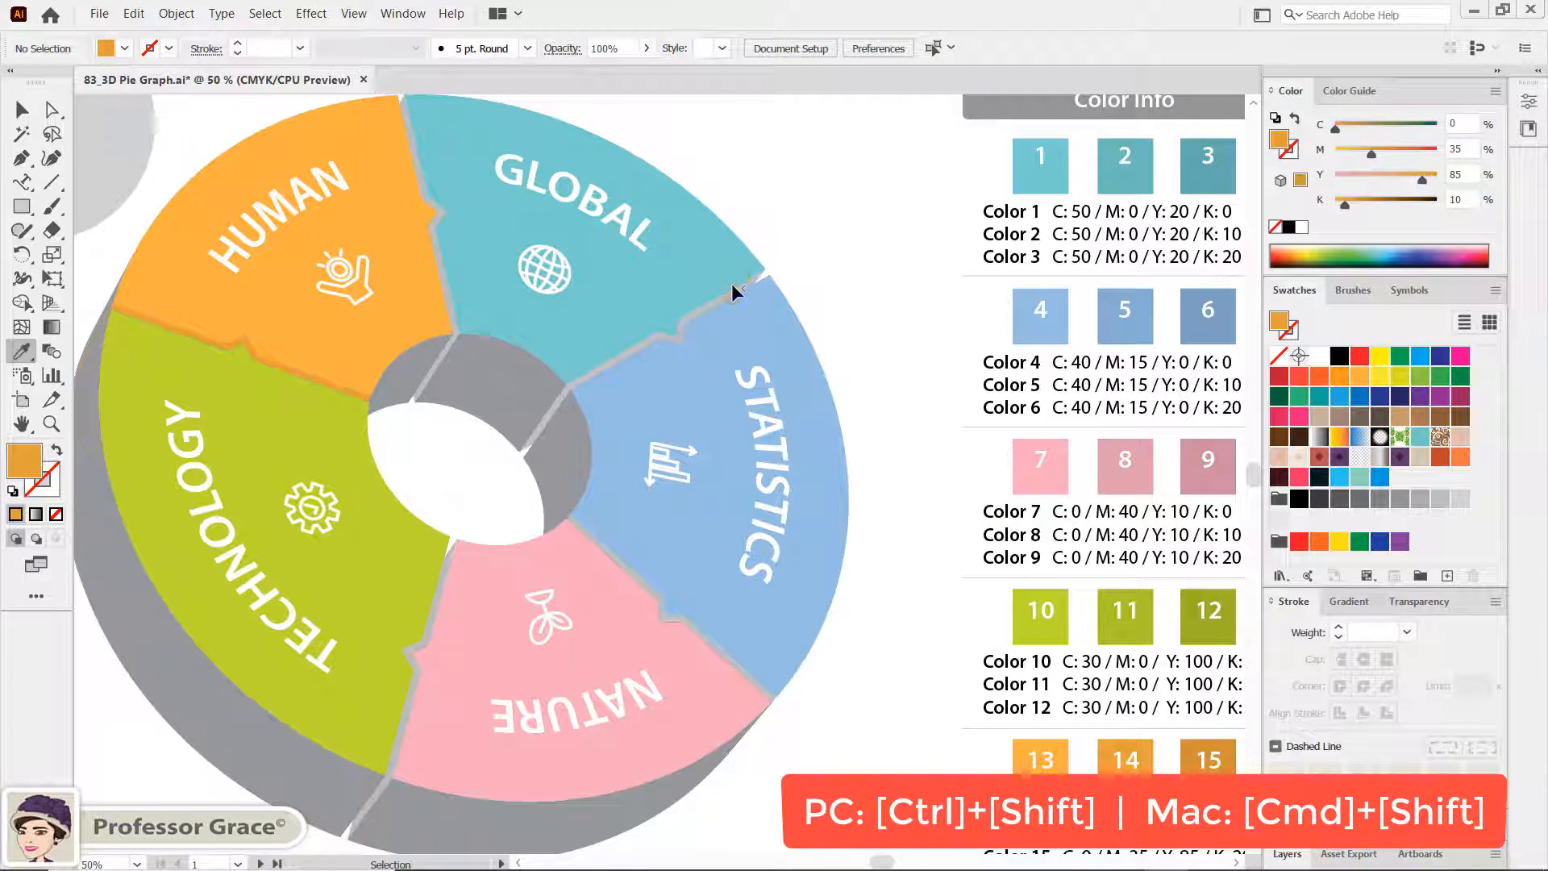
Fill the Global segment's side walls along the Statistics seam with Color 2 (C 50, M 0, Y 20, K 10) and deselect them
left_click(731, 287, "ctrl")
left_click(723, 298, "ctrl")
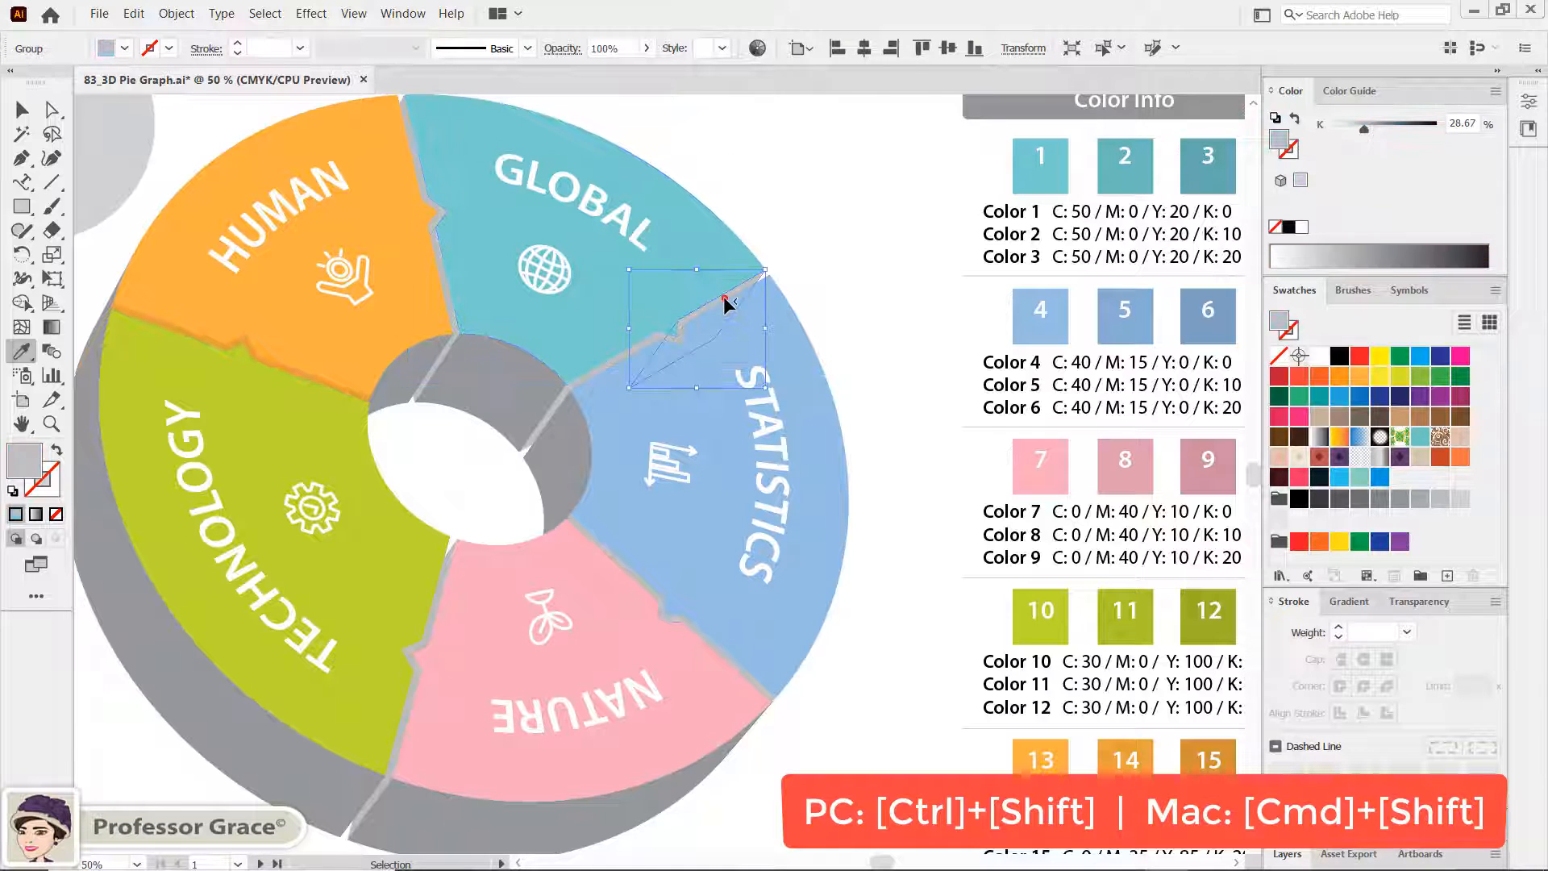
left_click(653, 336, "ctrl+shift")
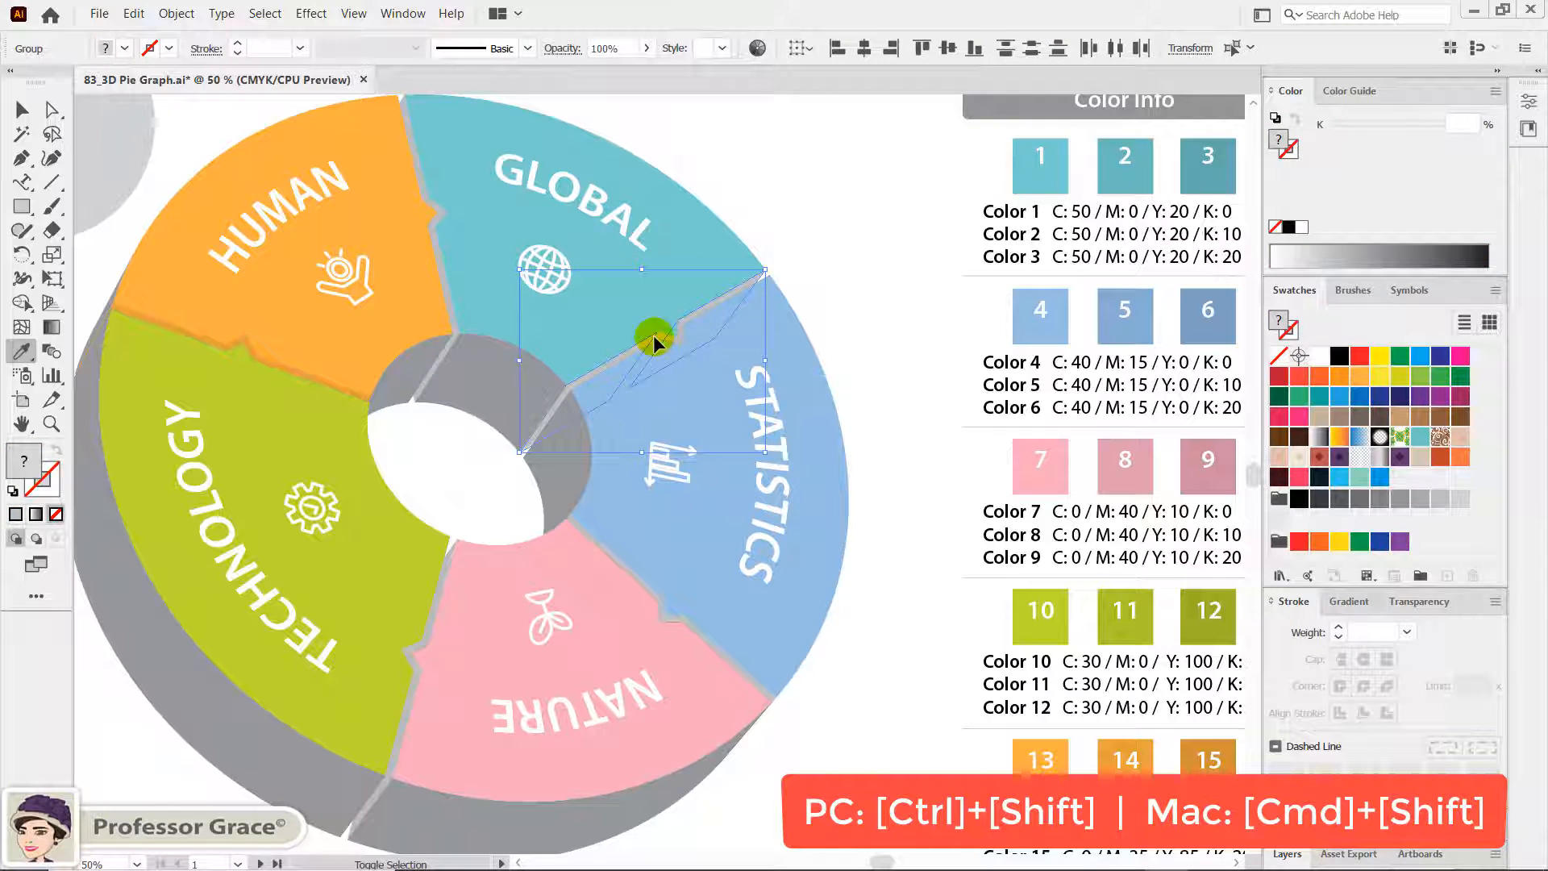
left_click(656, 336, "ctrl+shift")
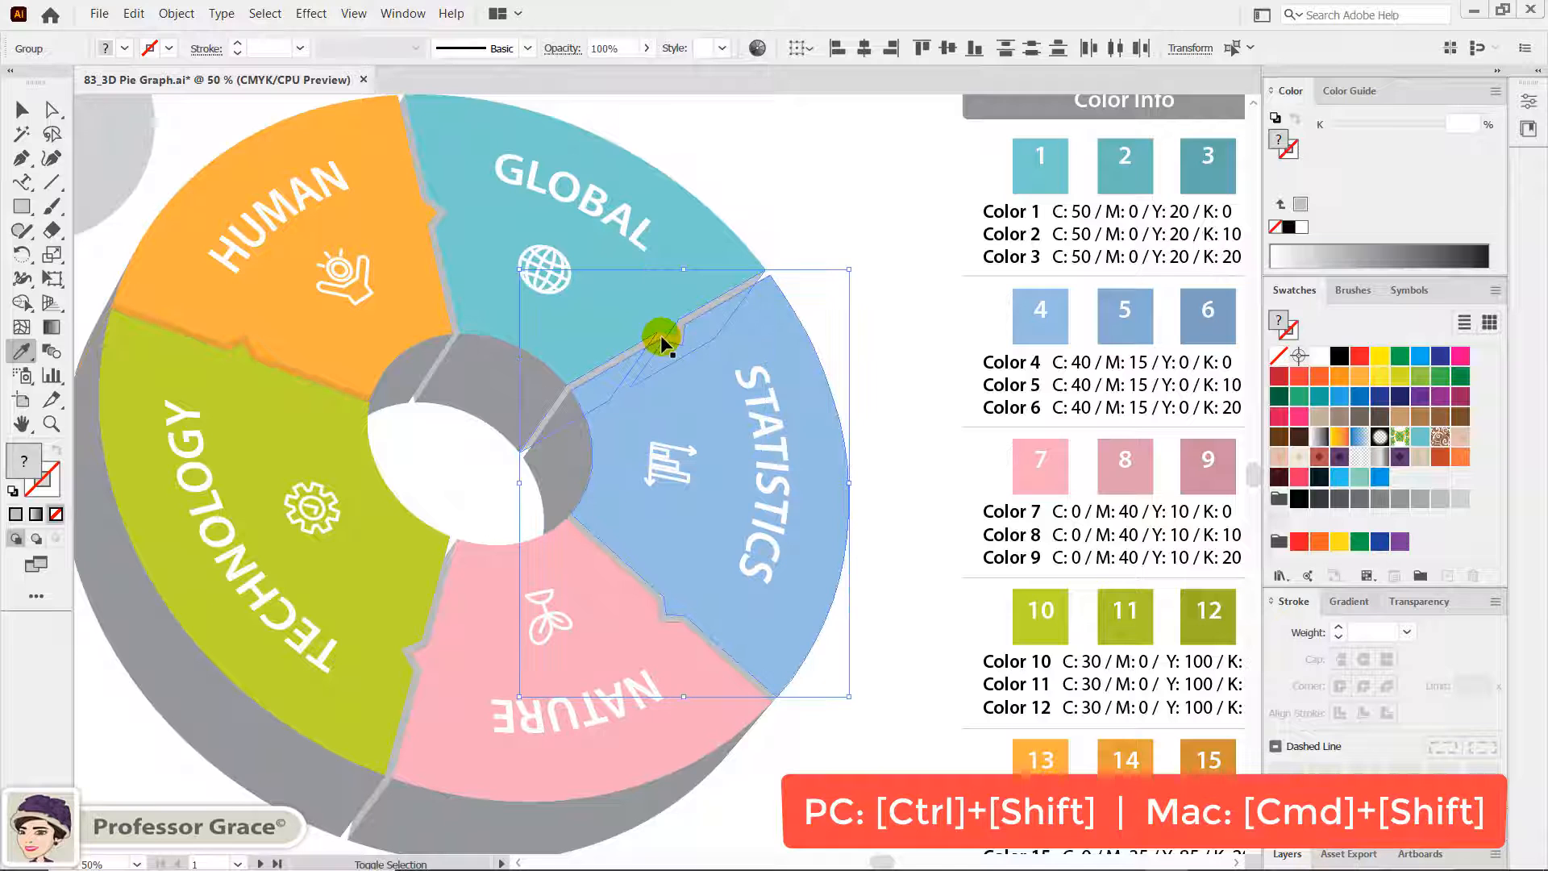
left_click(667, 401, "ctrl+shift")
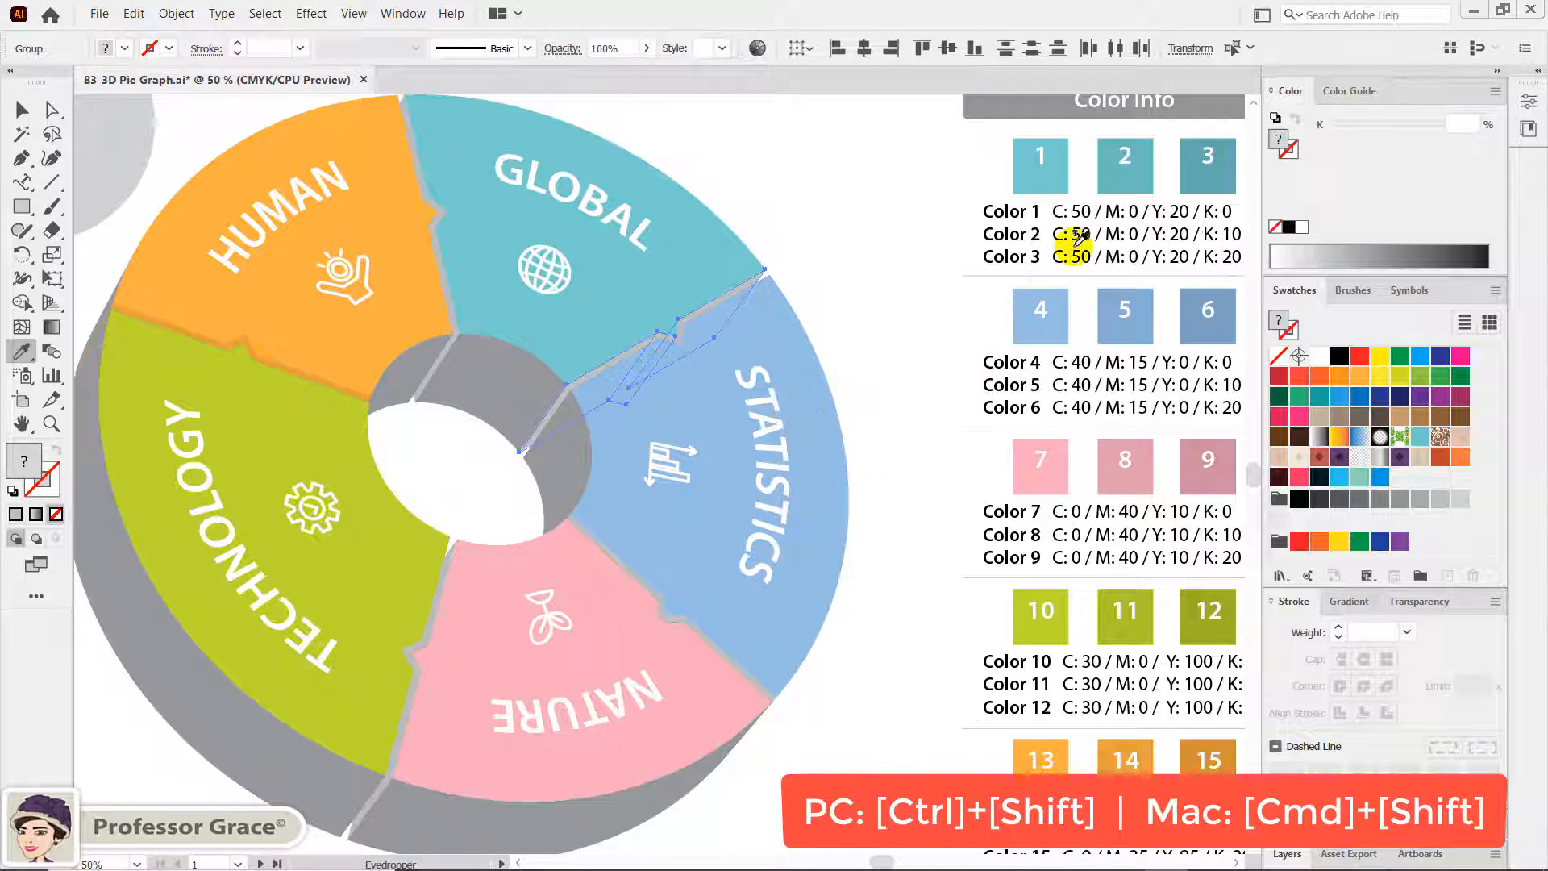
left_click(1151, 181)
left_click(904, 277, "ctrl")
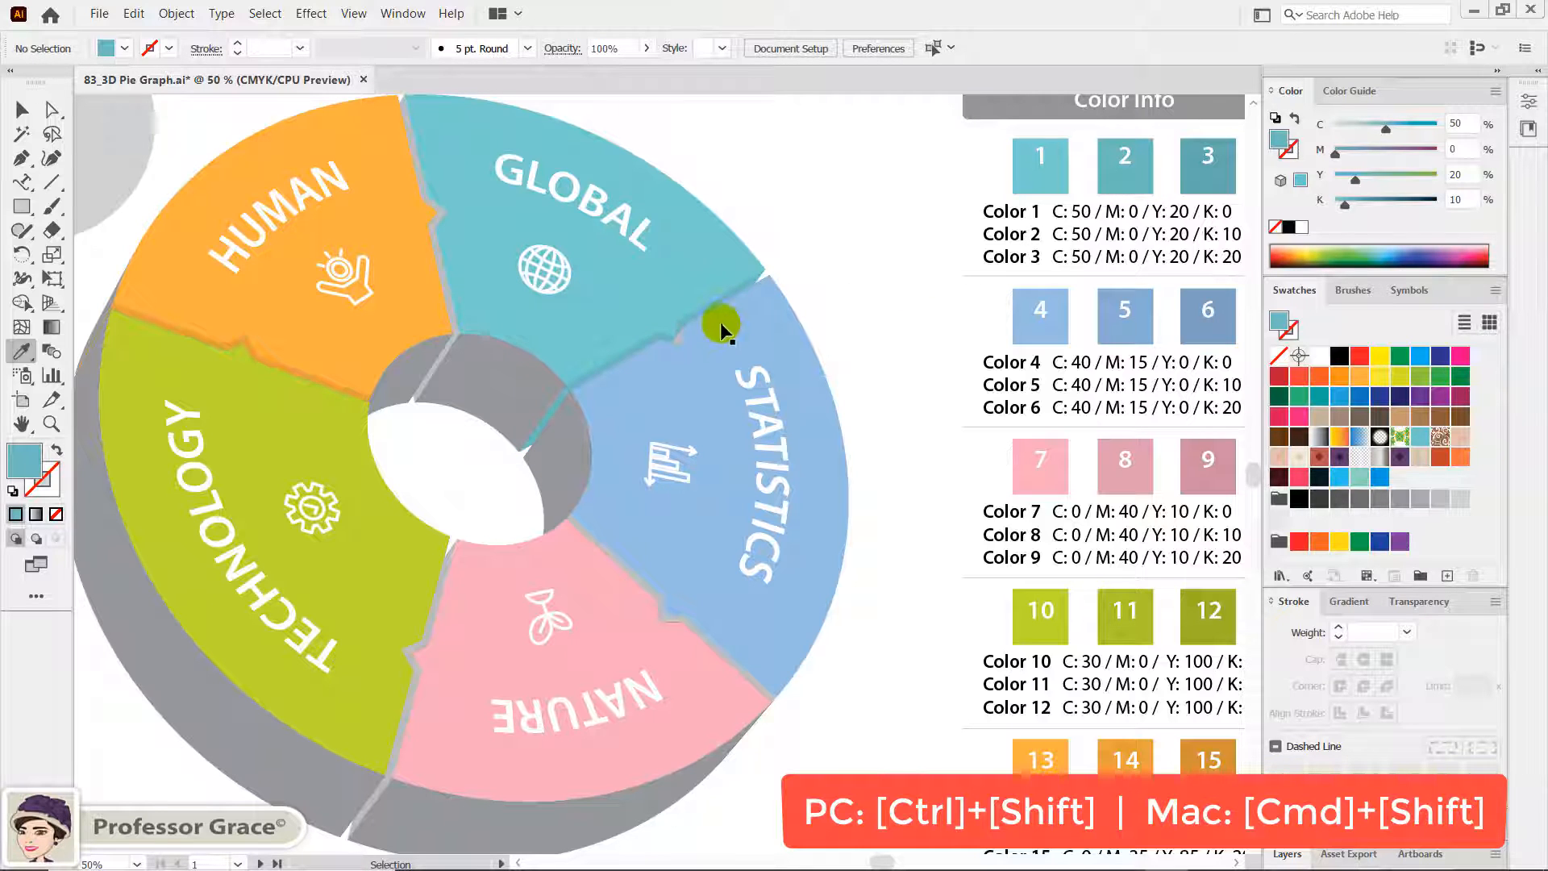
Fill the Global segment's side walls along the Human seam with Color 2 (C 50, M 0, Y 20, K 10) and deselect them
left_click(421, 181, "ctrl")
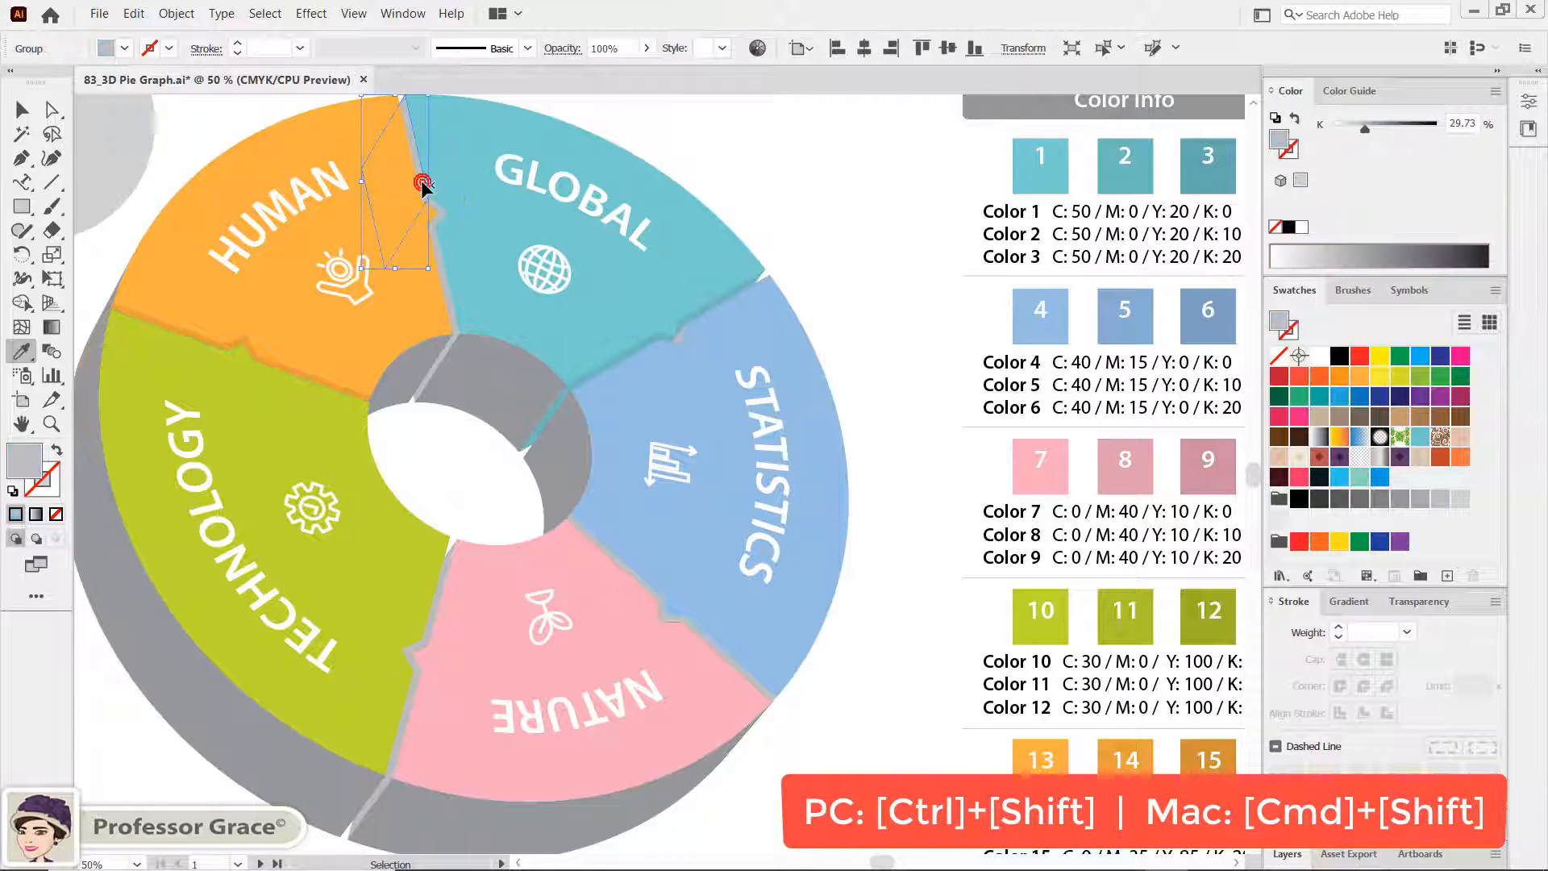
left_click(439, 255, "ctrl+shift")
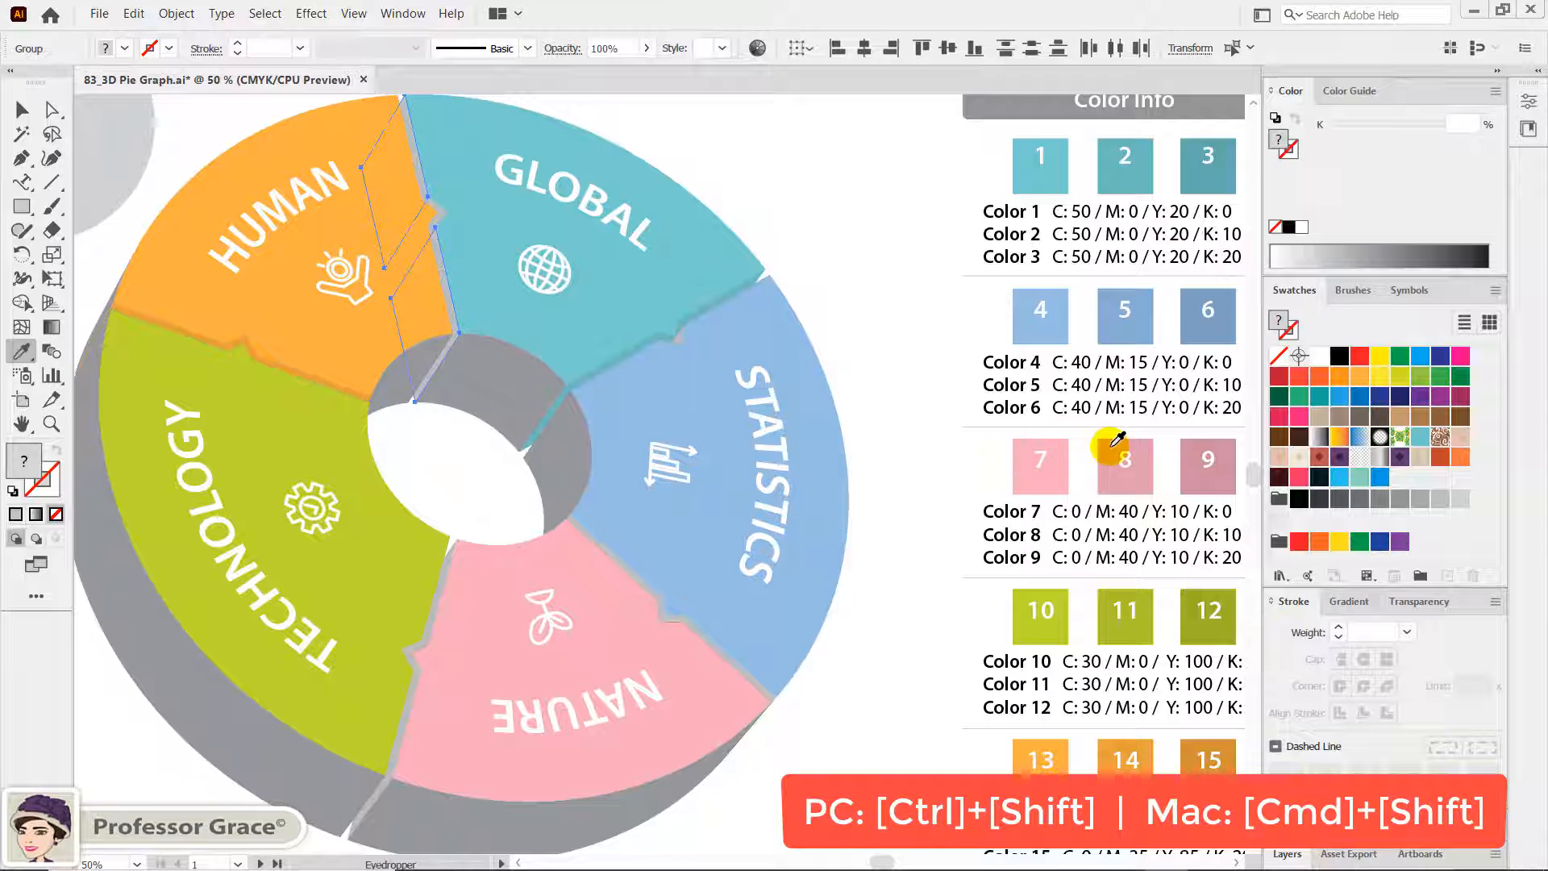
left_click(1140, 180)
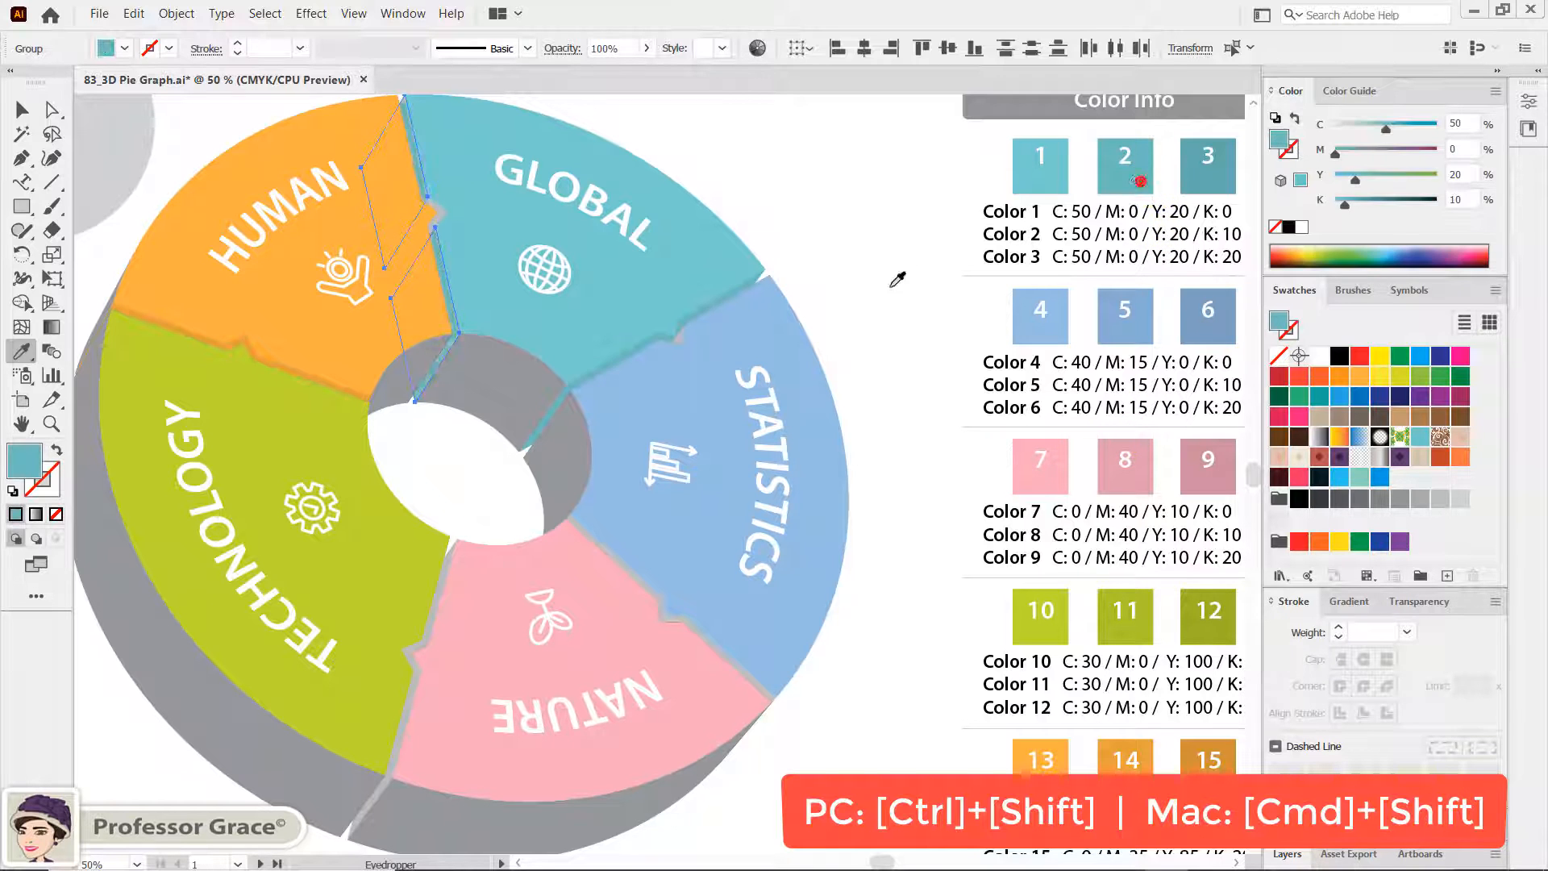
left_click(890, 370, "ctrl")
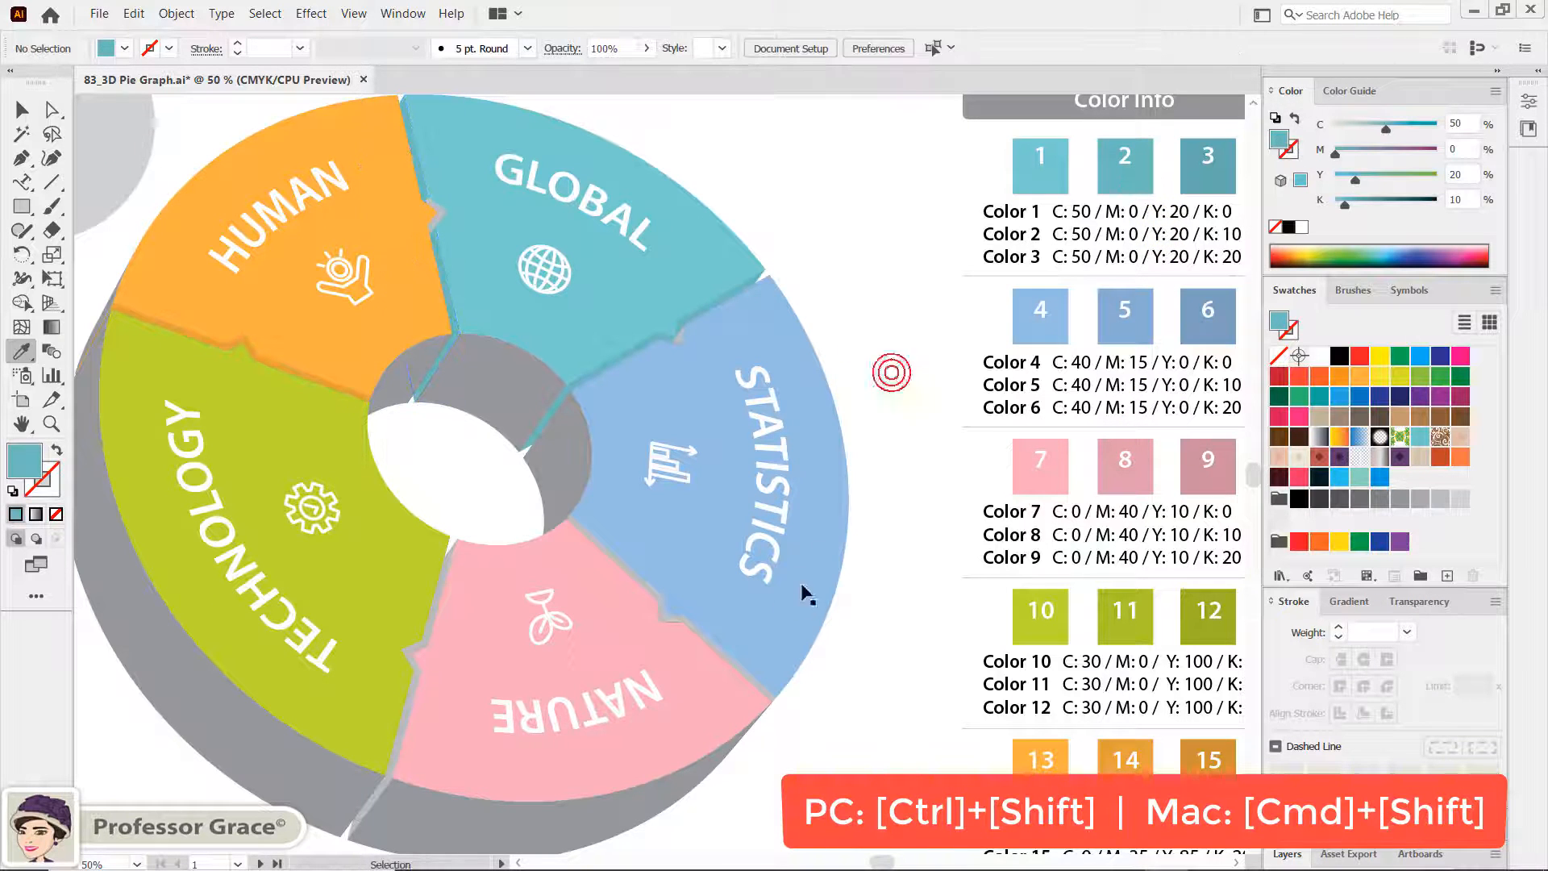
Fill the Statistics segment's side walls along the Nature seam with Color 5 (C 40, M 15, Y 0, K 10) and deselect them
left_click(701, 635, "ctrl+shift")
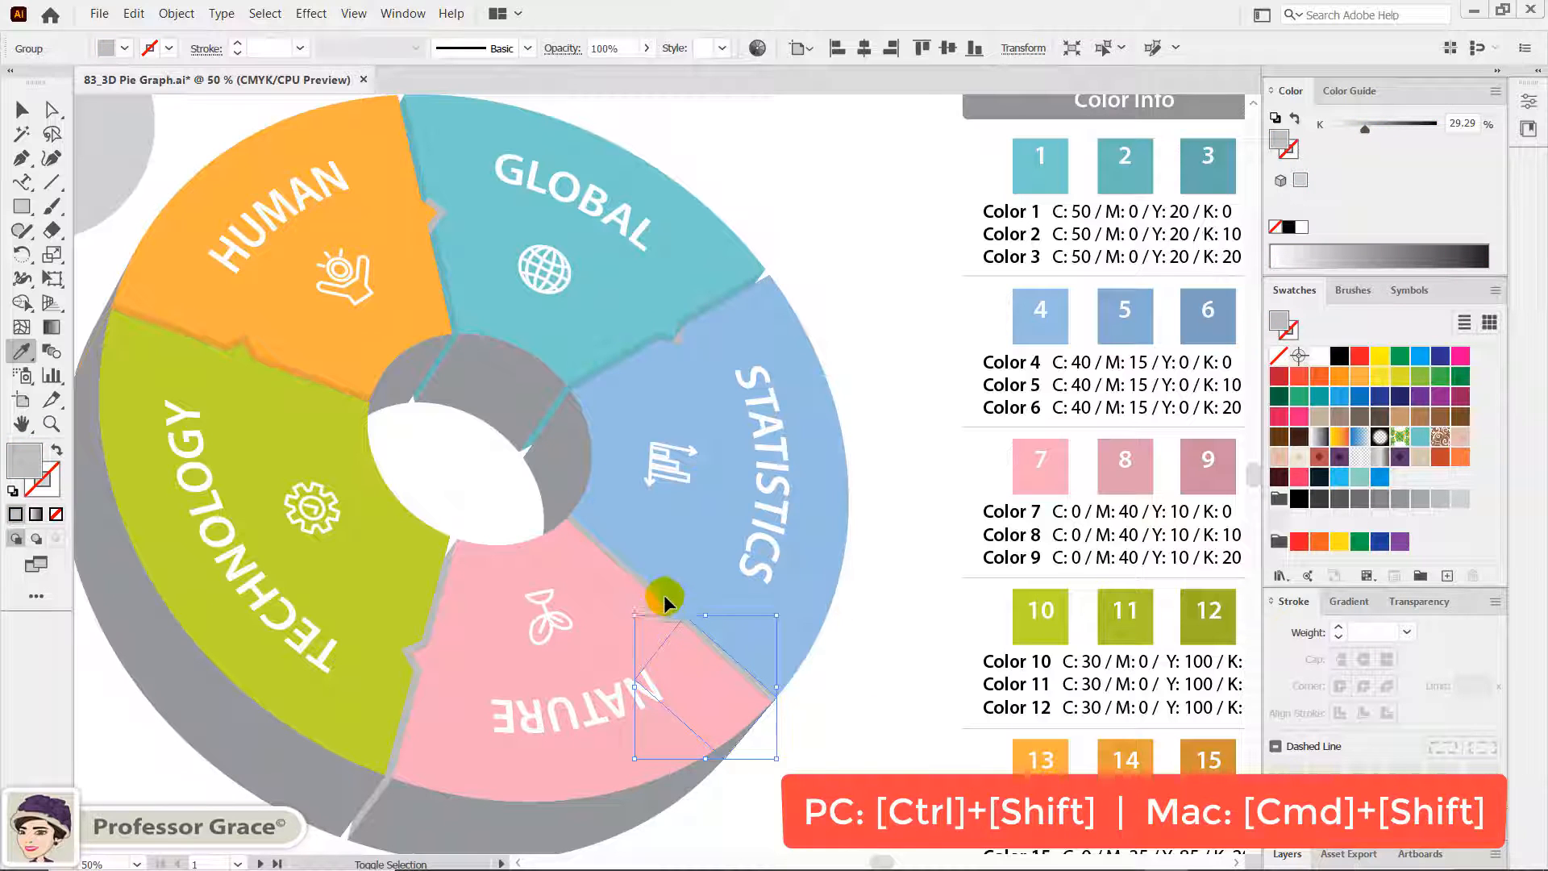
left_click(655, 592, "ctrl+shift")
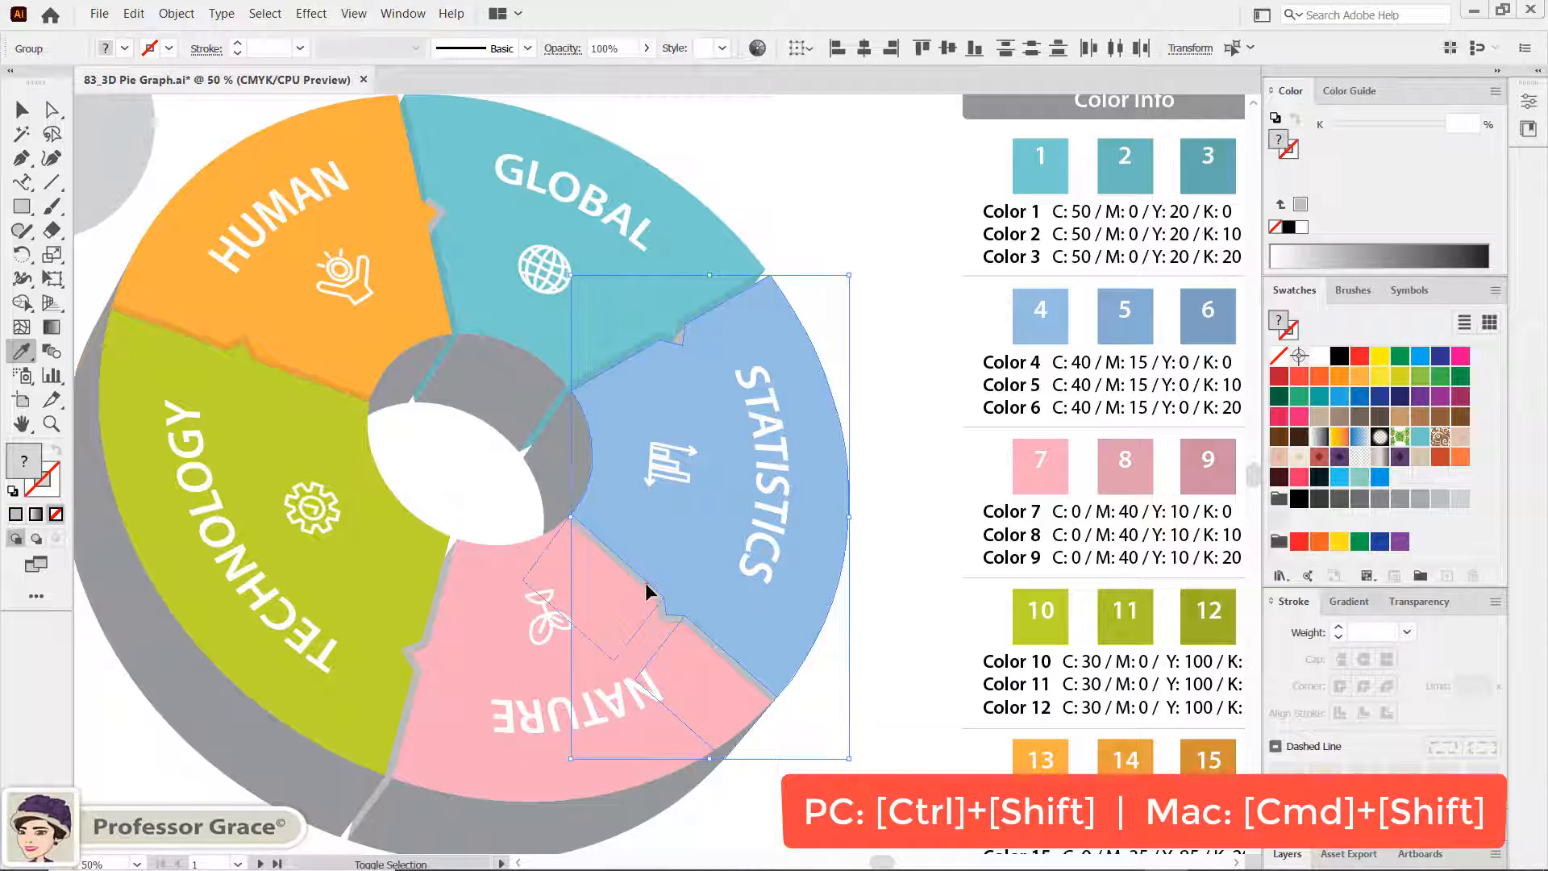
left_click(675, 587, "ctrl+shift")
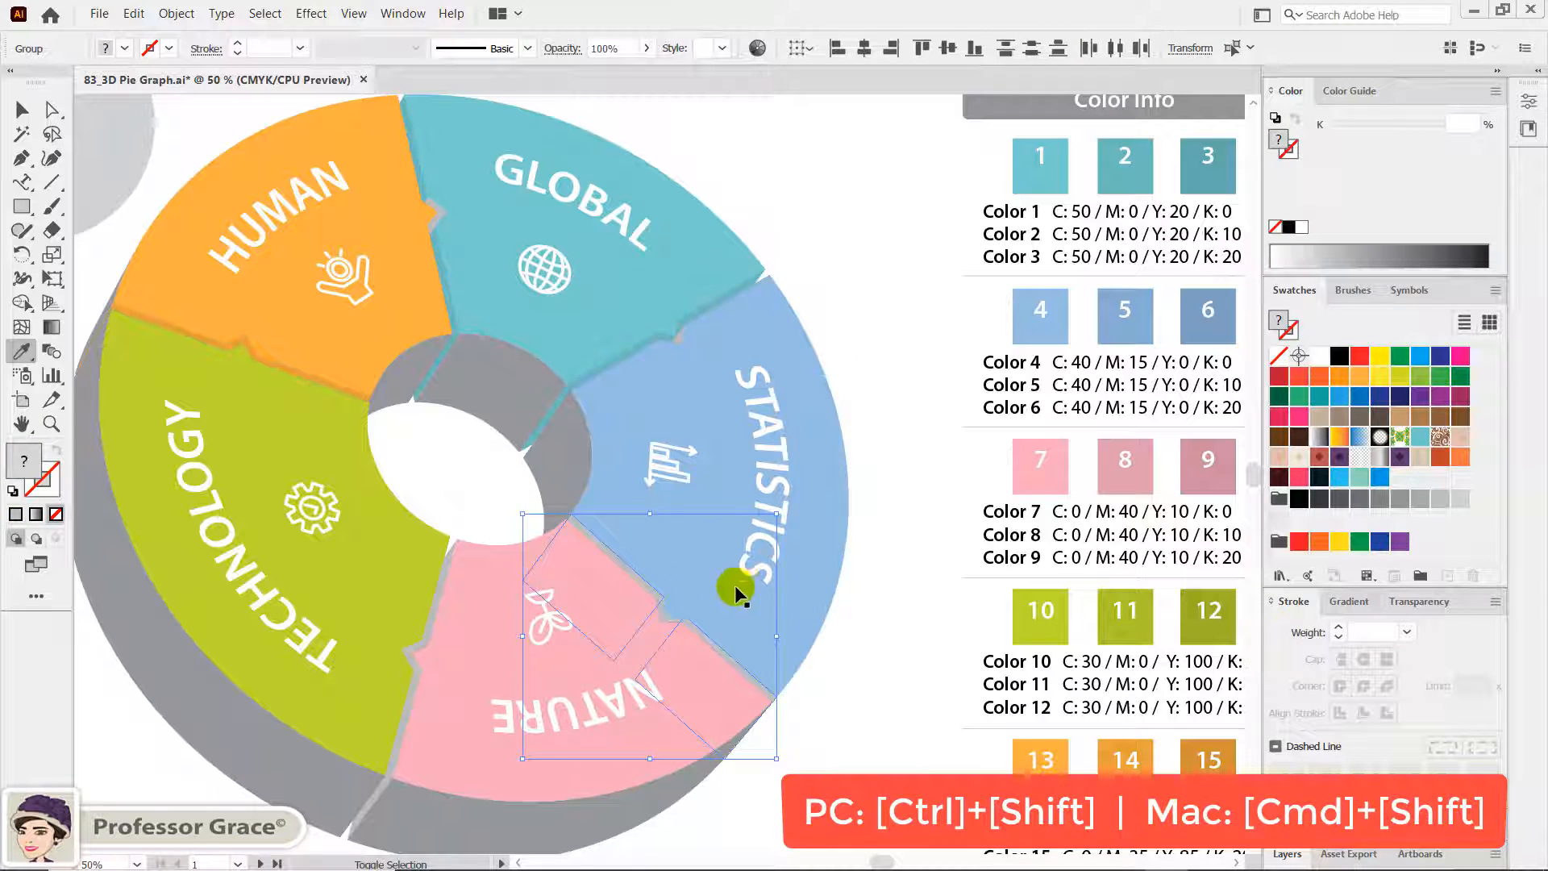
left_click(1148, 329)
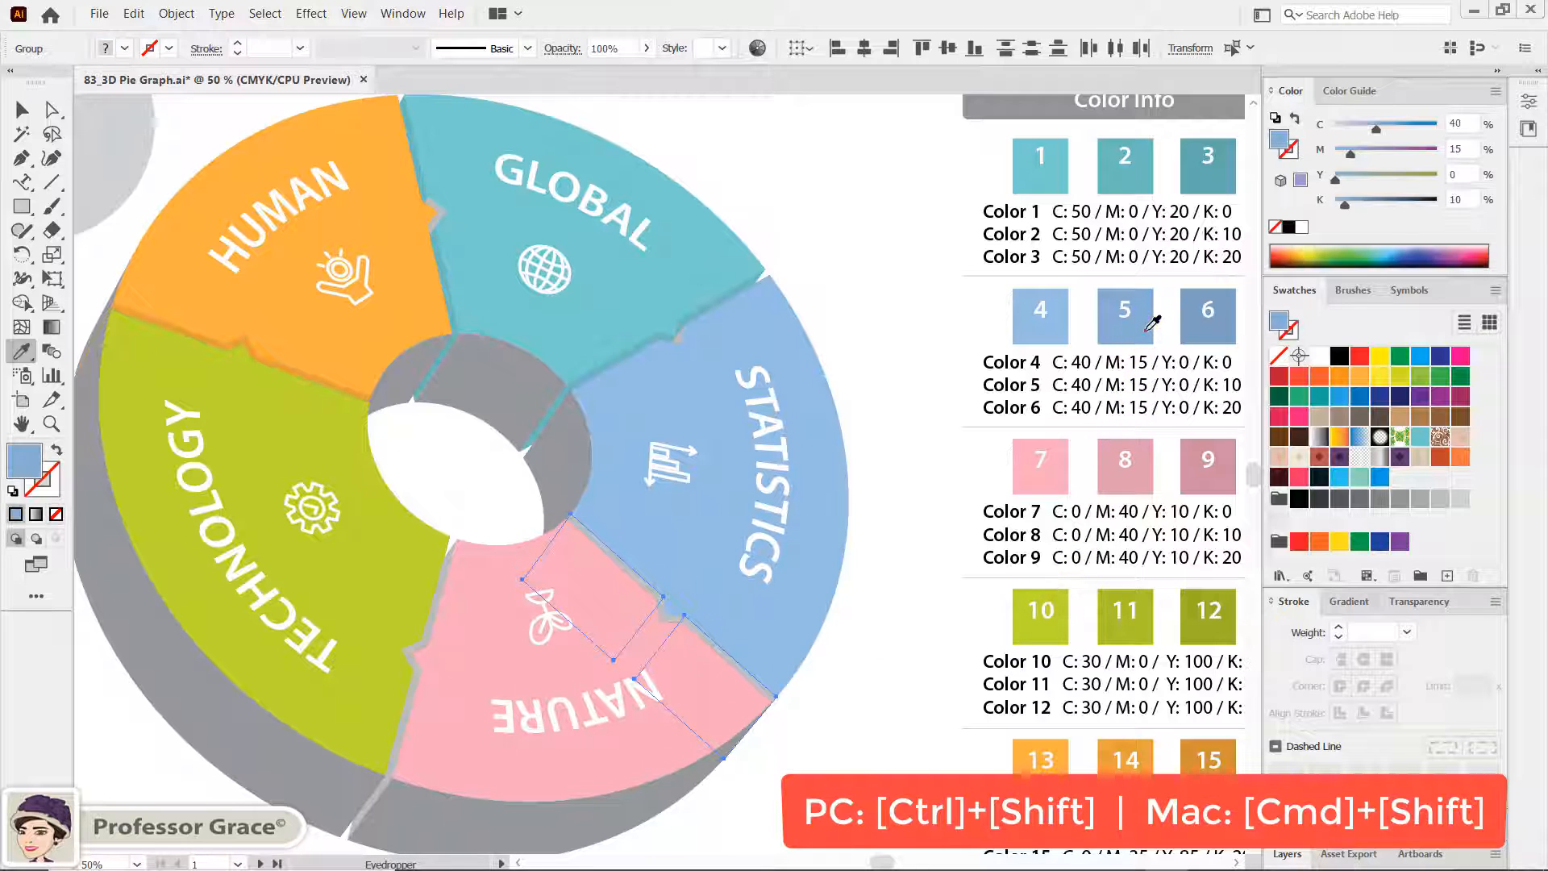
left_click(887, 622, "ctrl")
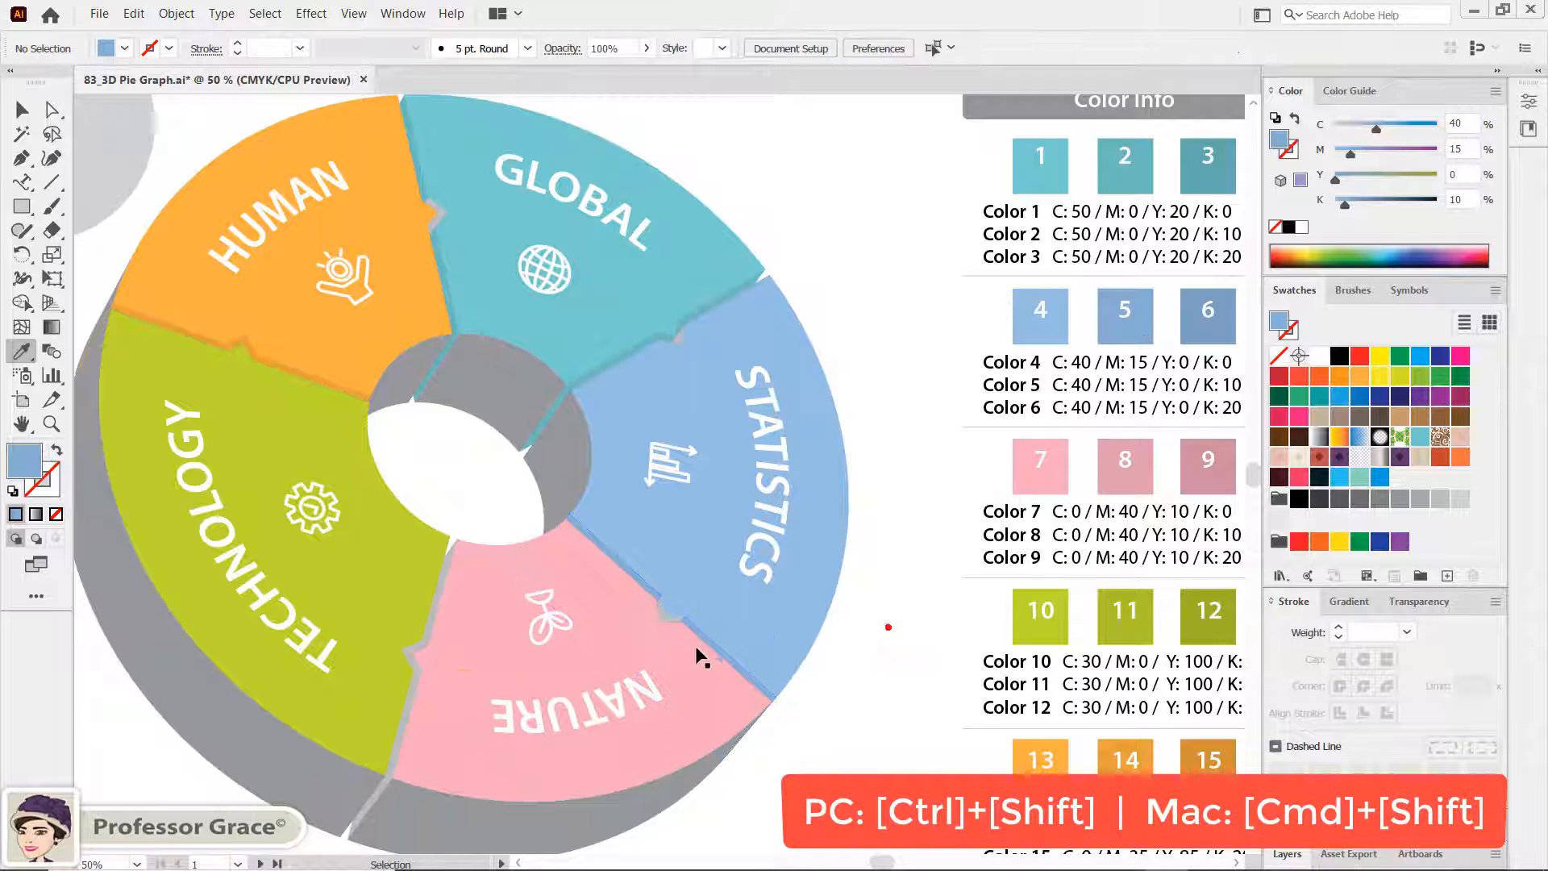
Fill the Nature segment's side walls along the Technology seam with Color 8 (C 0, M 40, Y 10, K 10) and deselect them
left_click(408, 709, "ctrl+shift")
left_click(430, 619, "ctrl+shift")
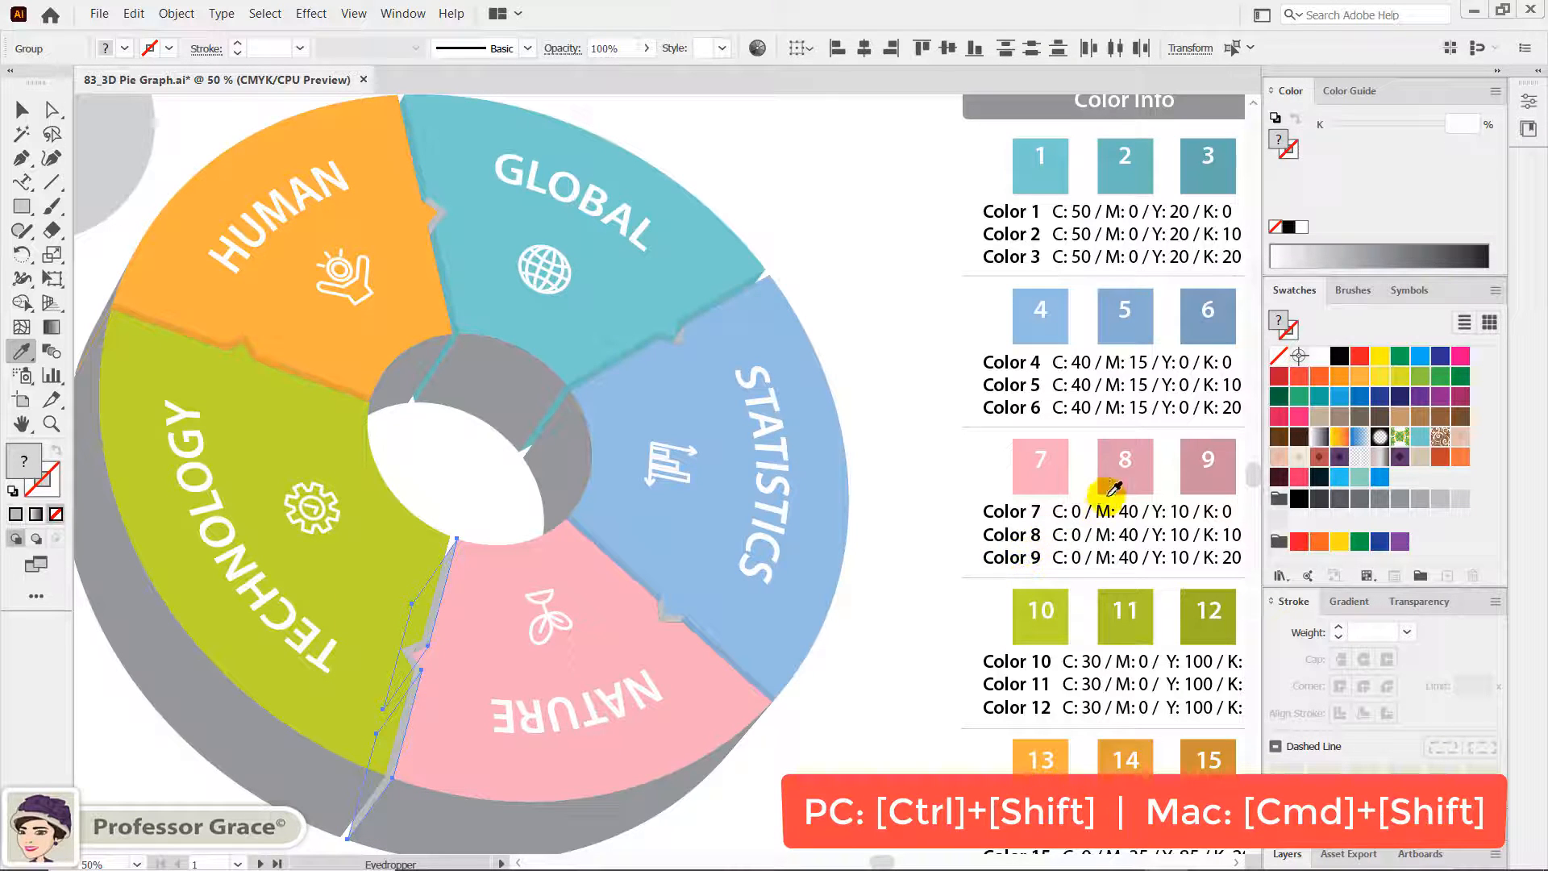
left_click(1135, 474)
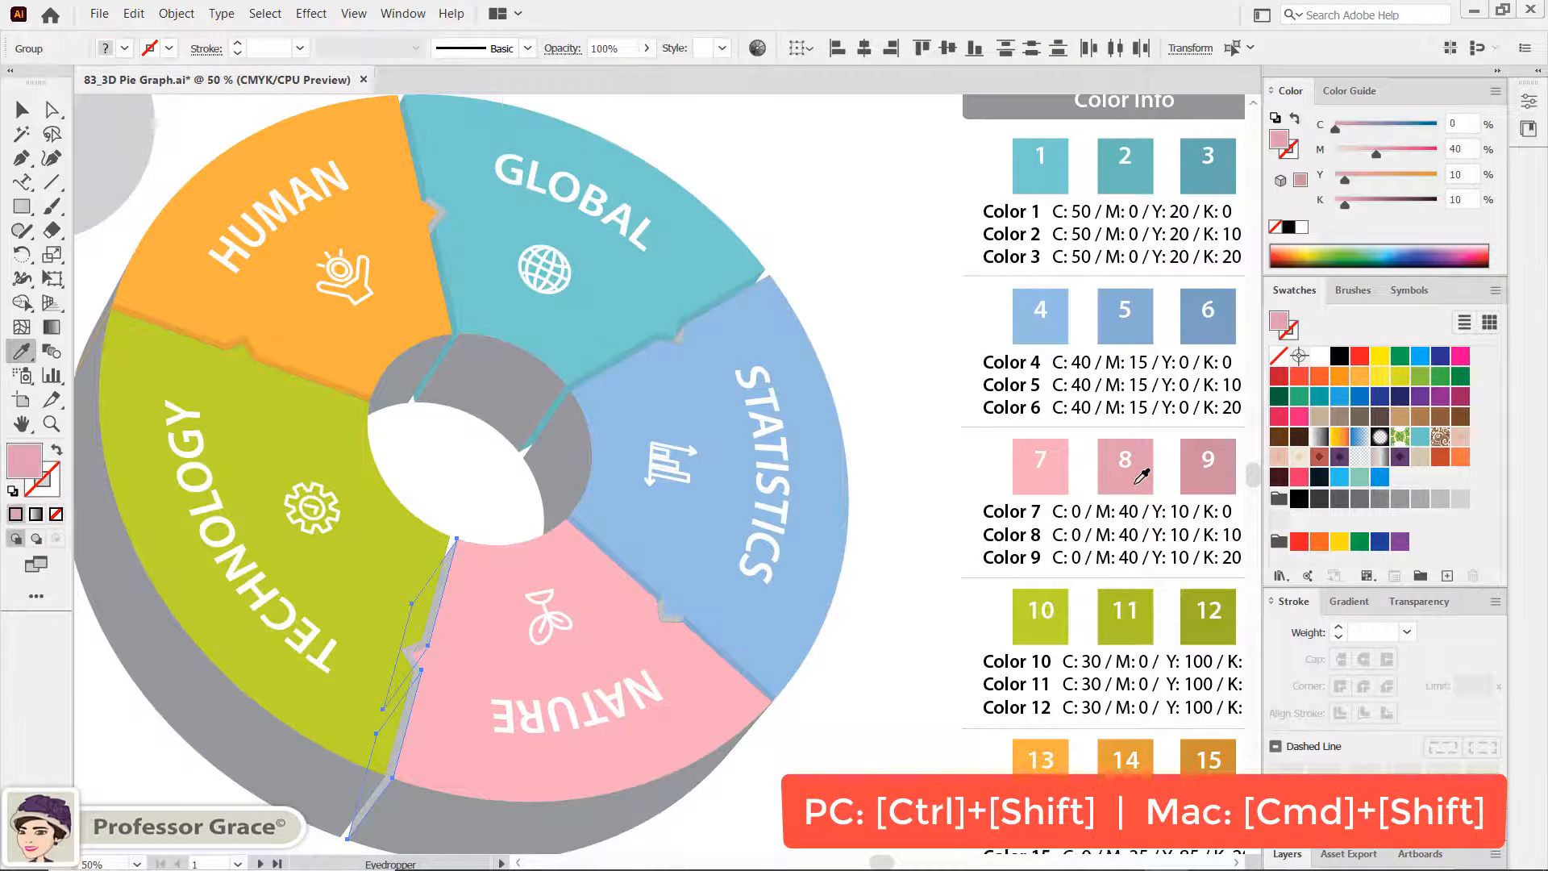
left_click(887, 514, "ctrl")
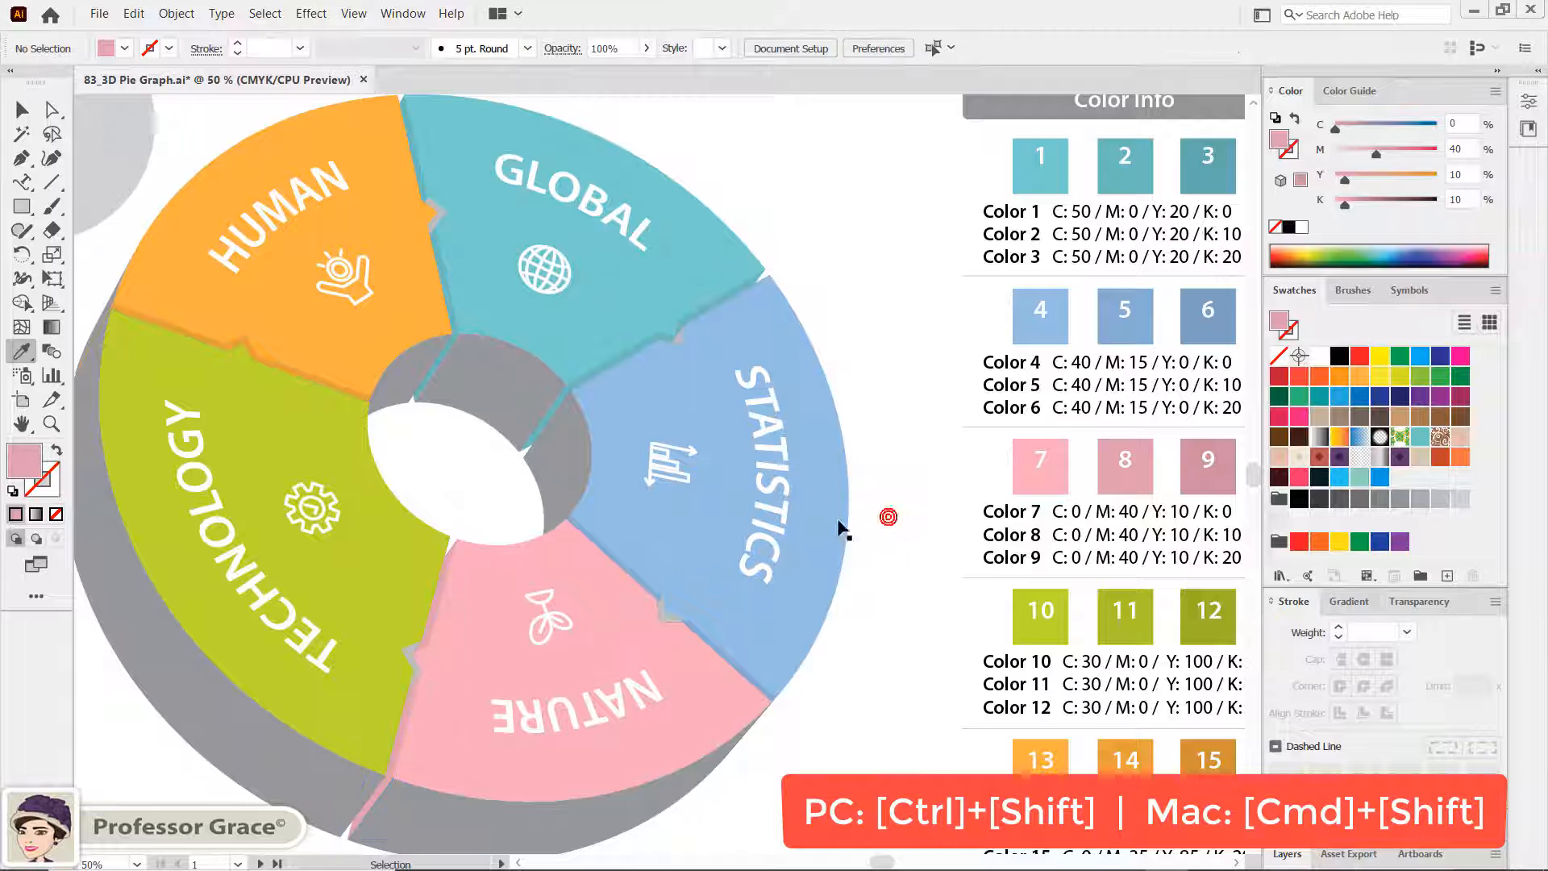
Fill the Statistics segment's grey notch walls at the Global and Nature seams with Color 5 (C 40, M 15, Y 0, K 10)
left_click(677, 339, "ctrl")
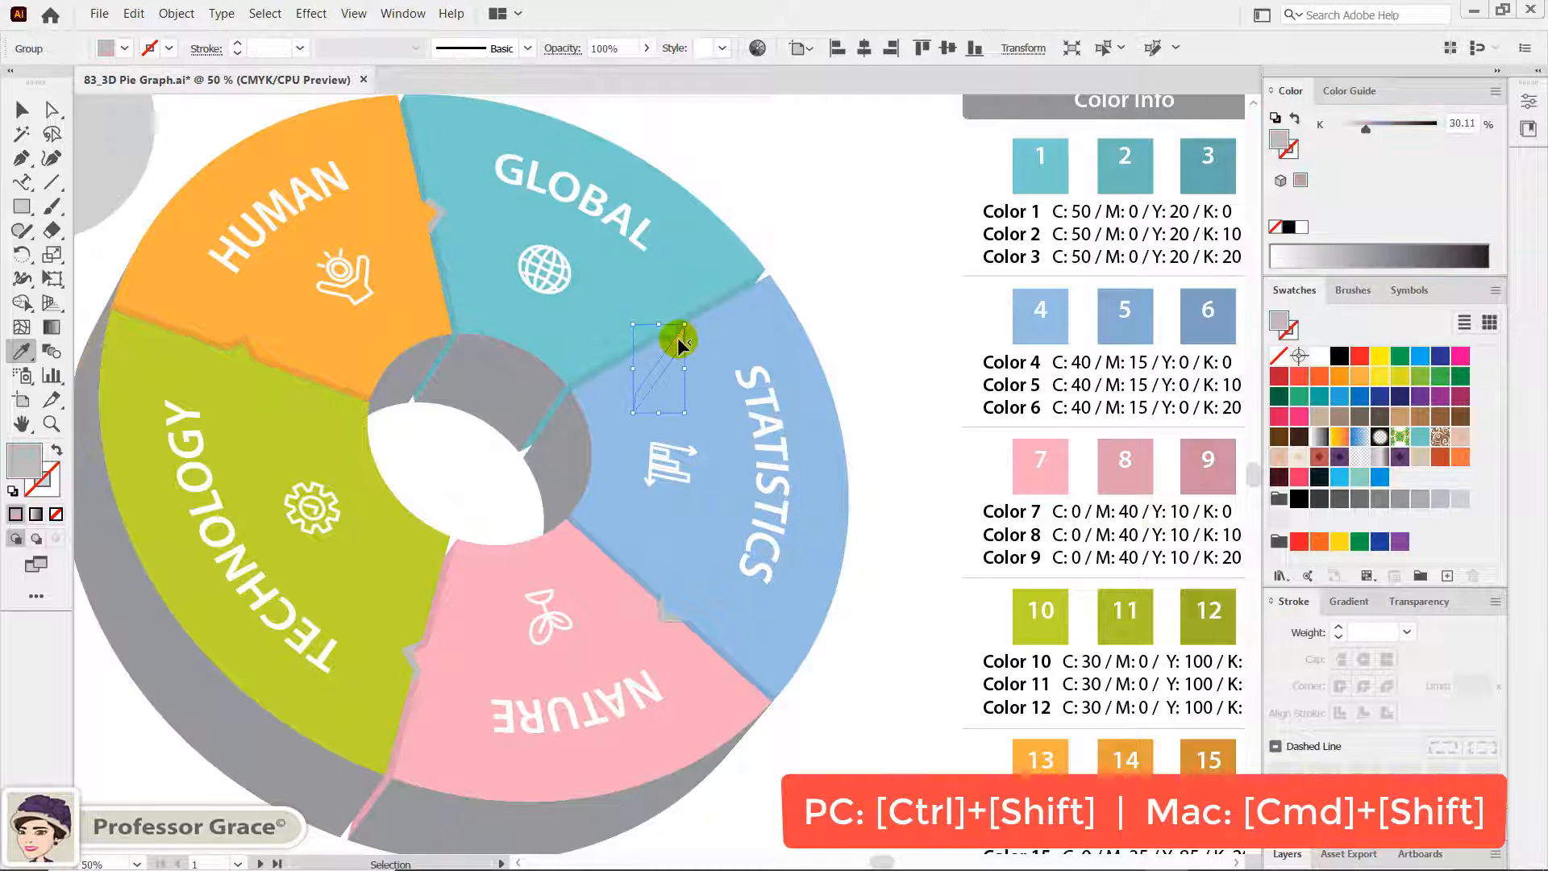
left_click(1118, 331)
left_click(907, 472, "ctrl")
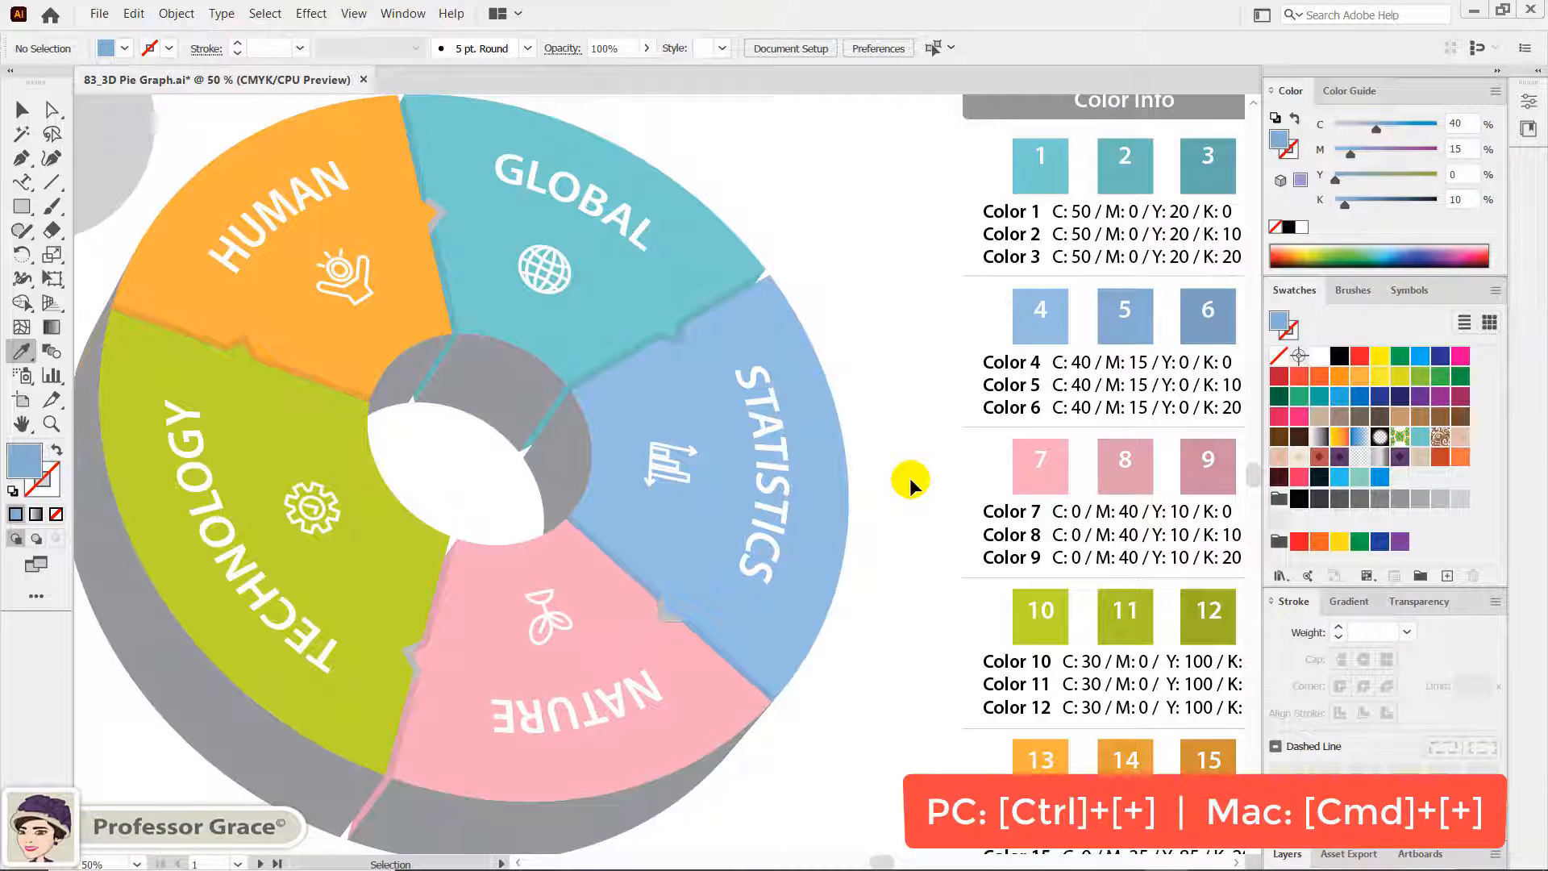
key("ctrl+plus")
key("ctrl+plus")
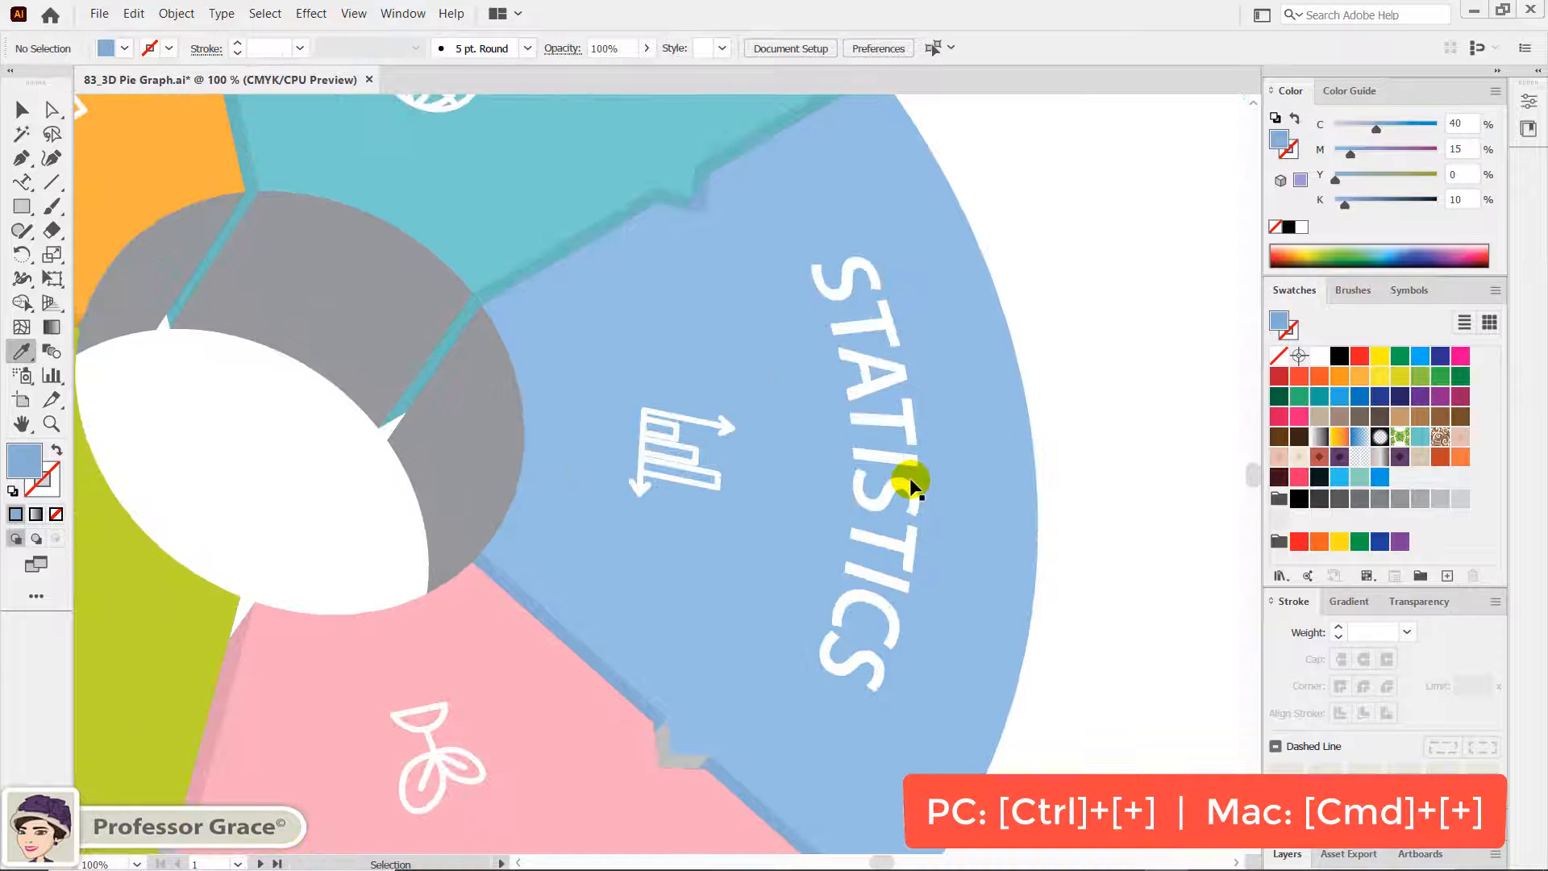
left_click_drag(685, 512, 948, 356)
left_click(975, 548, "ctrl")
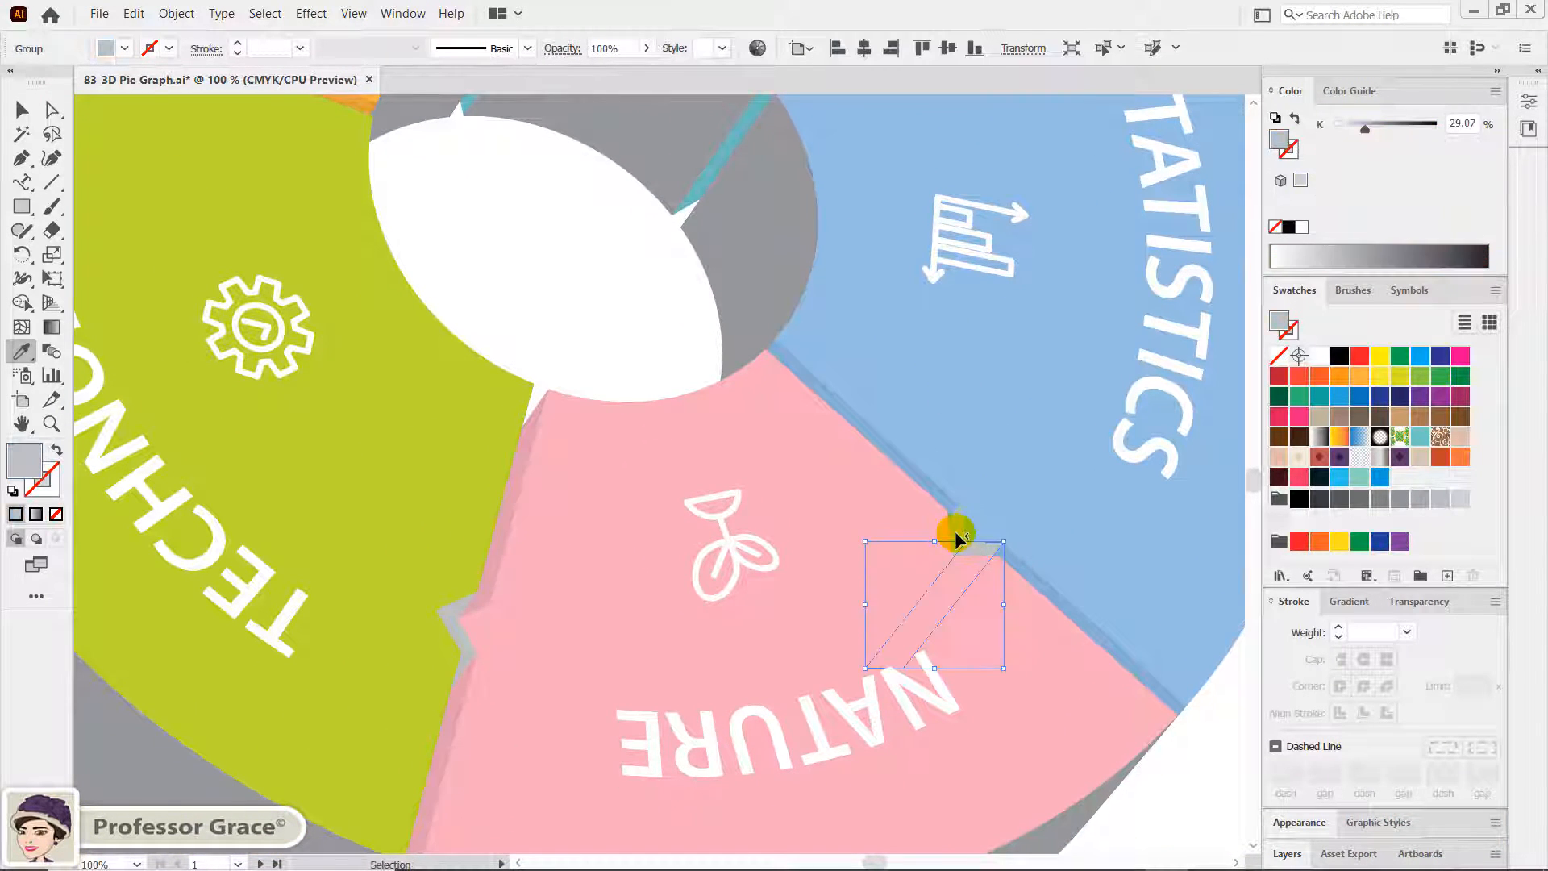
left_click(948, 488)
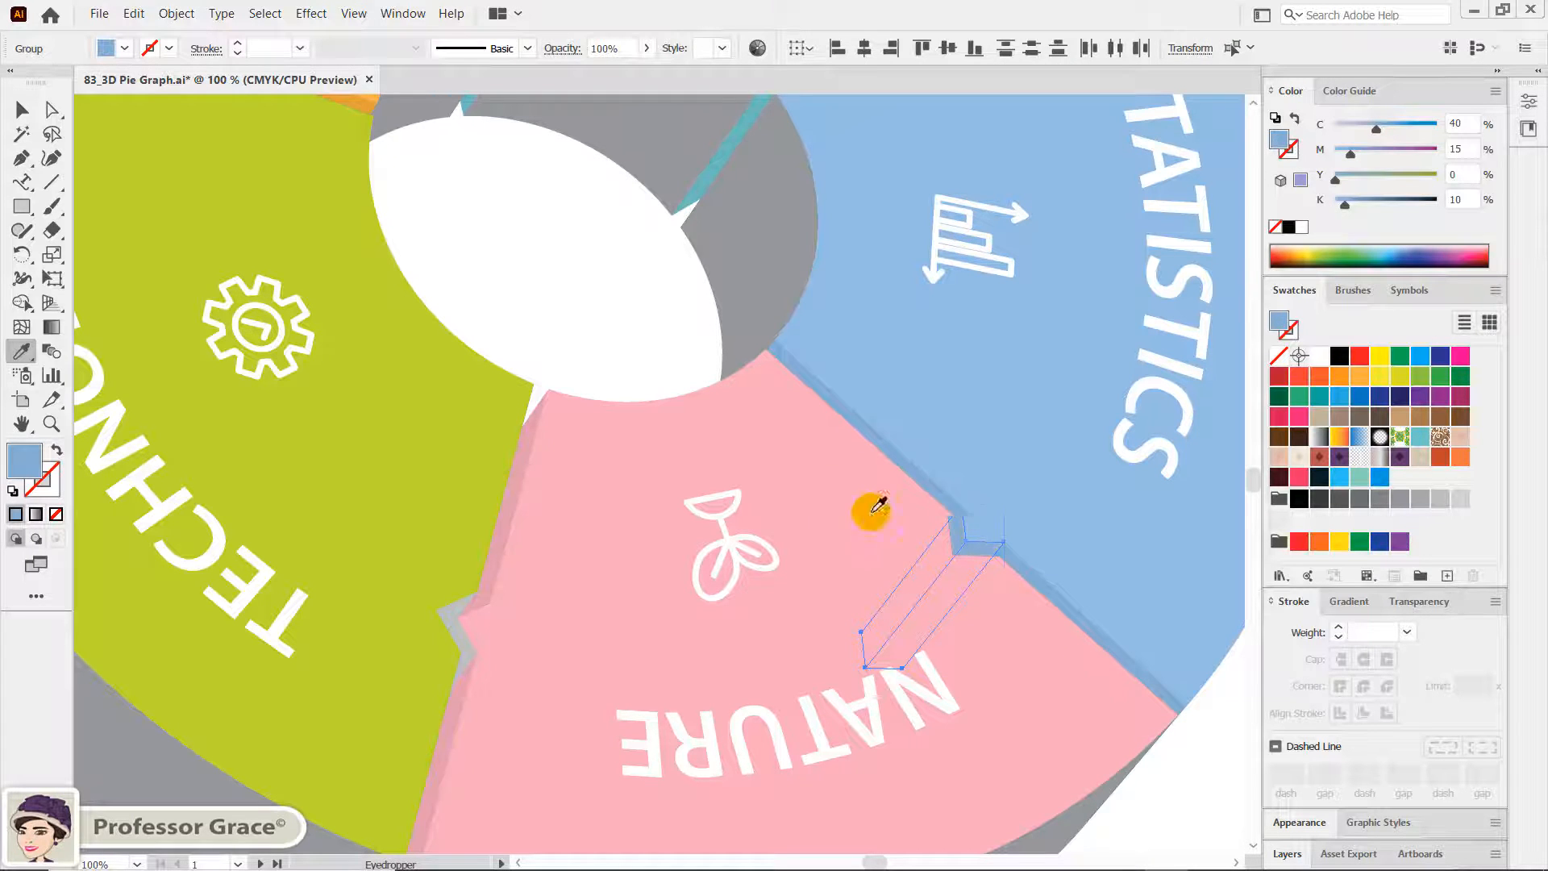
Fill the grey notch walls on the Technology–Nature seam, the Nature piece with Color 8 and the Technology piece with Color 11
left_click(487, 577)
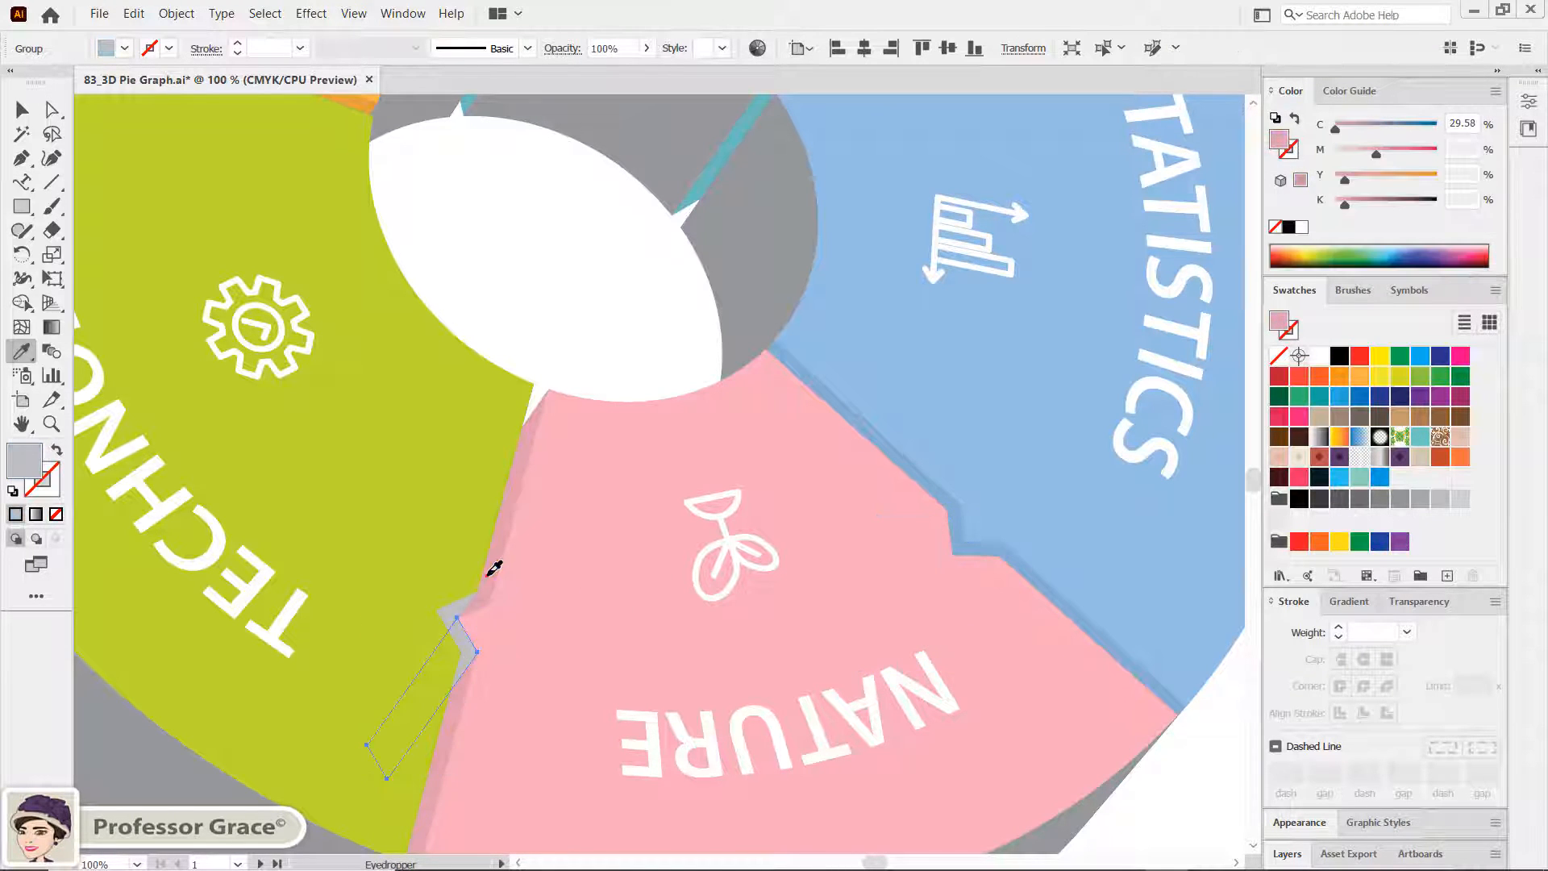
left_click(449, 614, "ctrl")
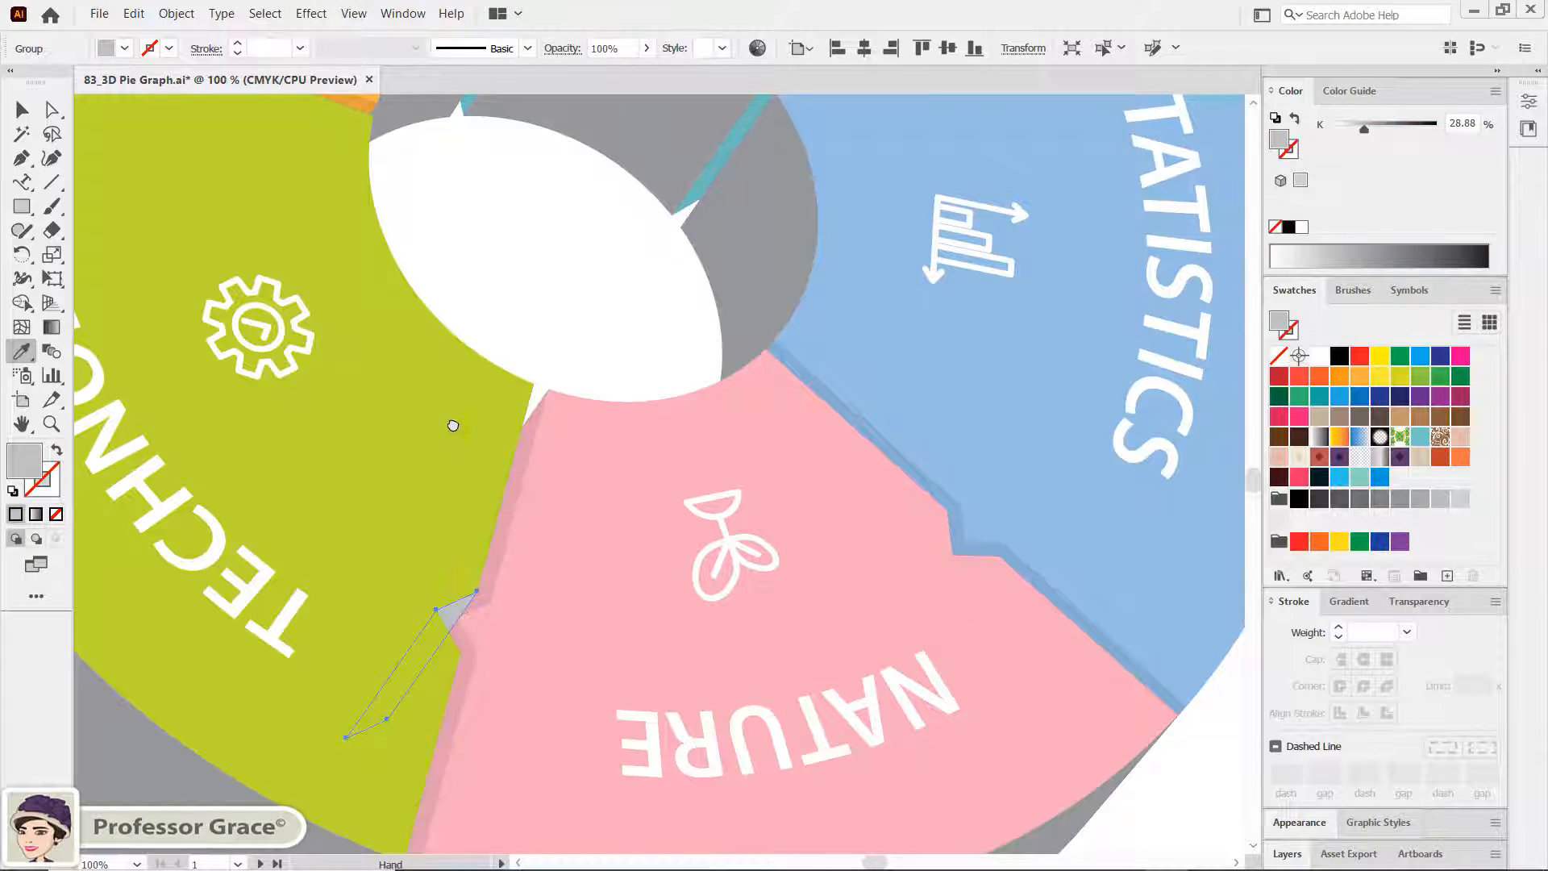
left_click_drag(452, 425, 674, 591)
left_click_drag(1177, 750, 674, 456)
left_click_drag(963, 274, 612, 456)
left_click_drag(735, 384, 598, 424)
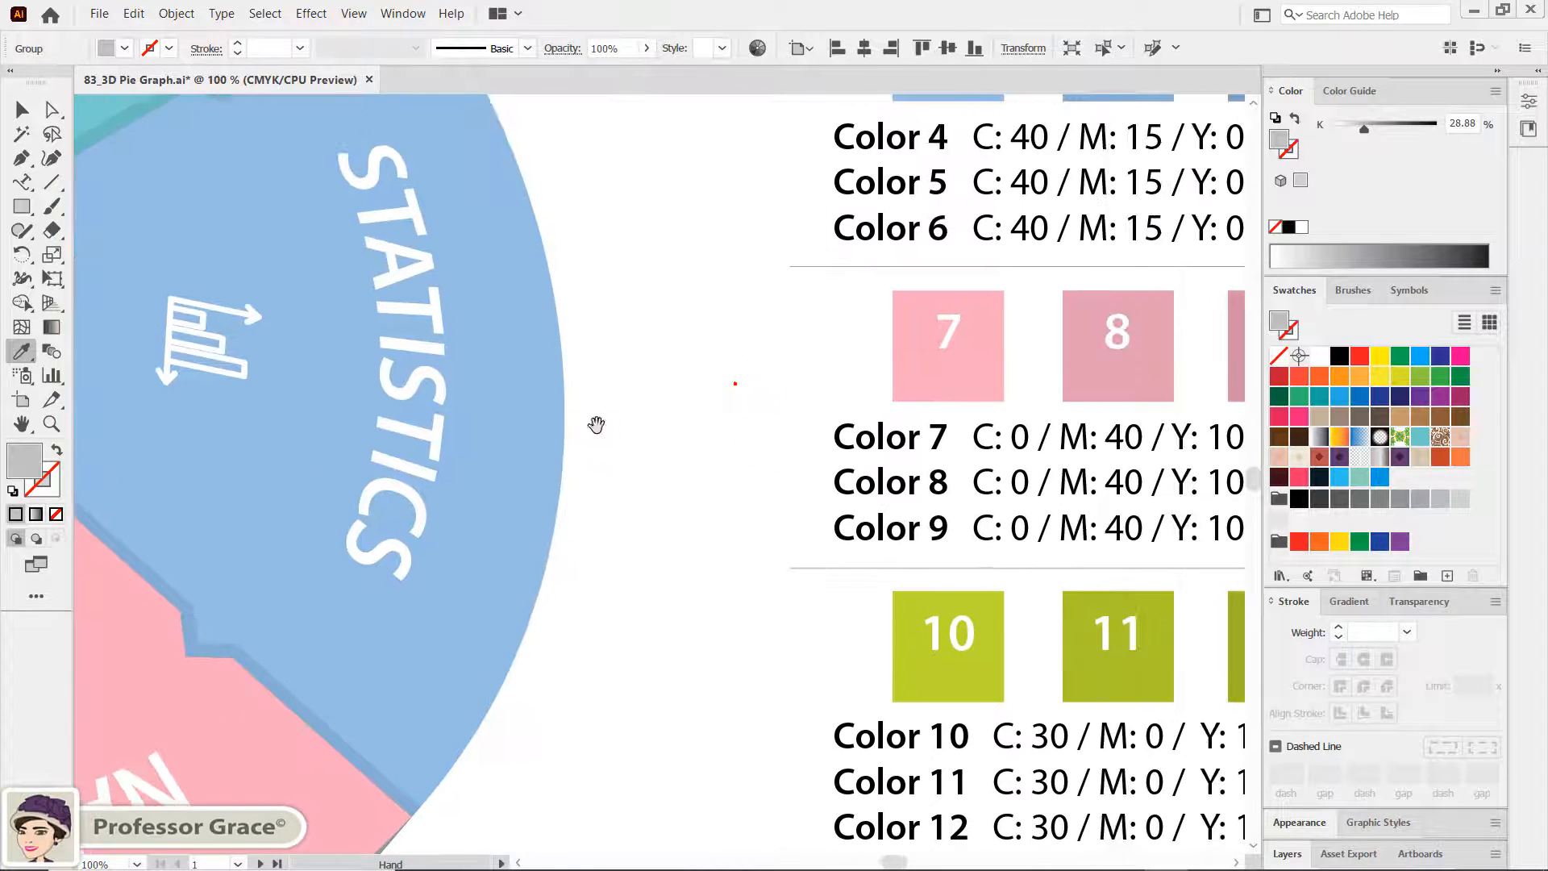
left_click(1080, 638)
Fill the grey notch wall on the Human–Global seam with Color 2, sampled from the adjoining Global side wall, and clear the selection
left_click_drag(167, 357, 786, 584)
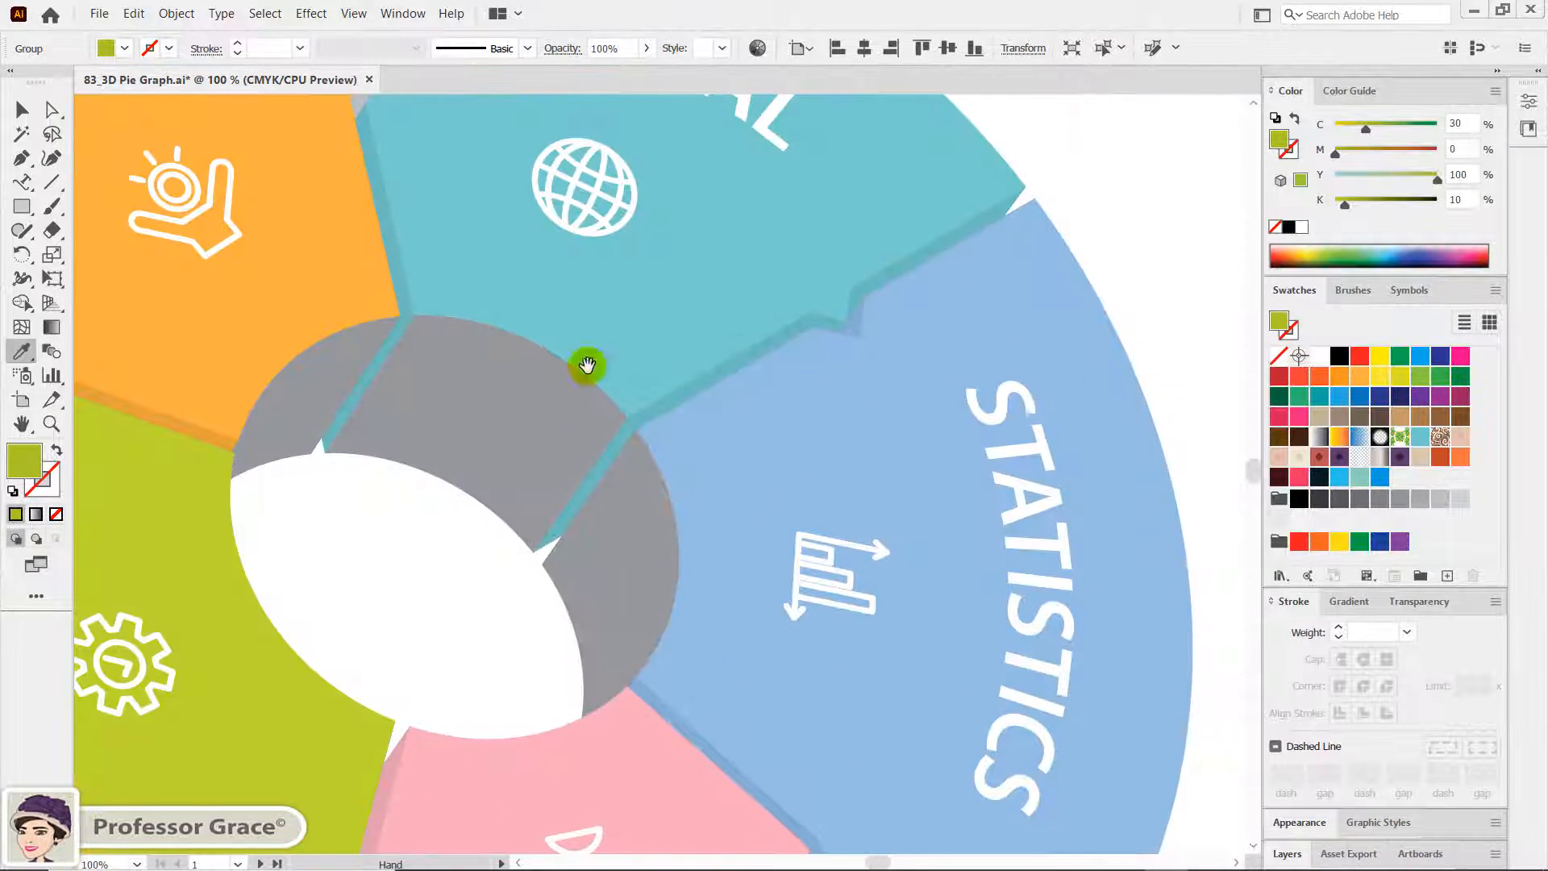
left_click_drag(587, 366, 1010, 630)
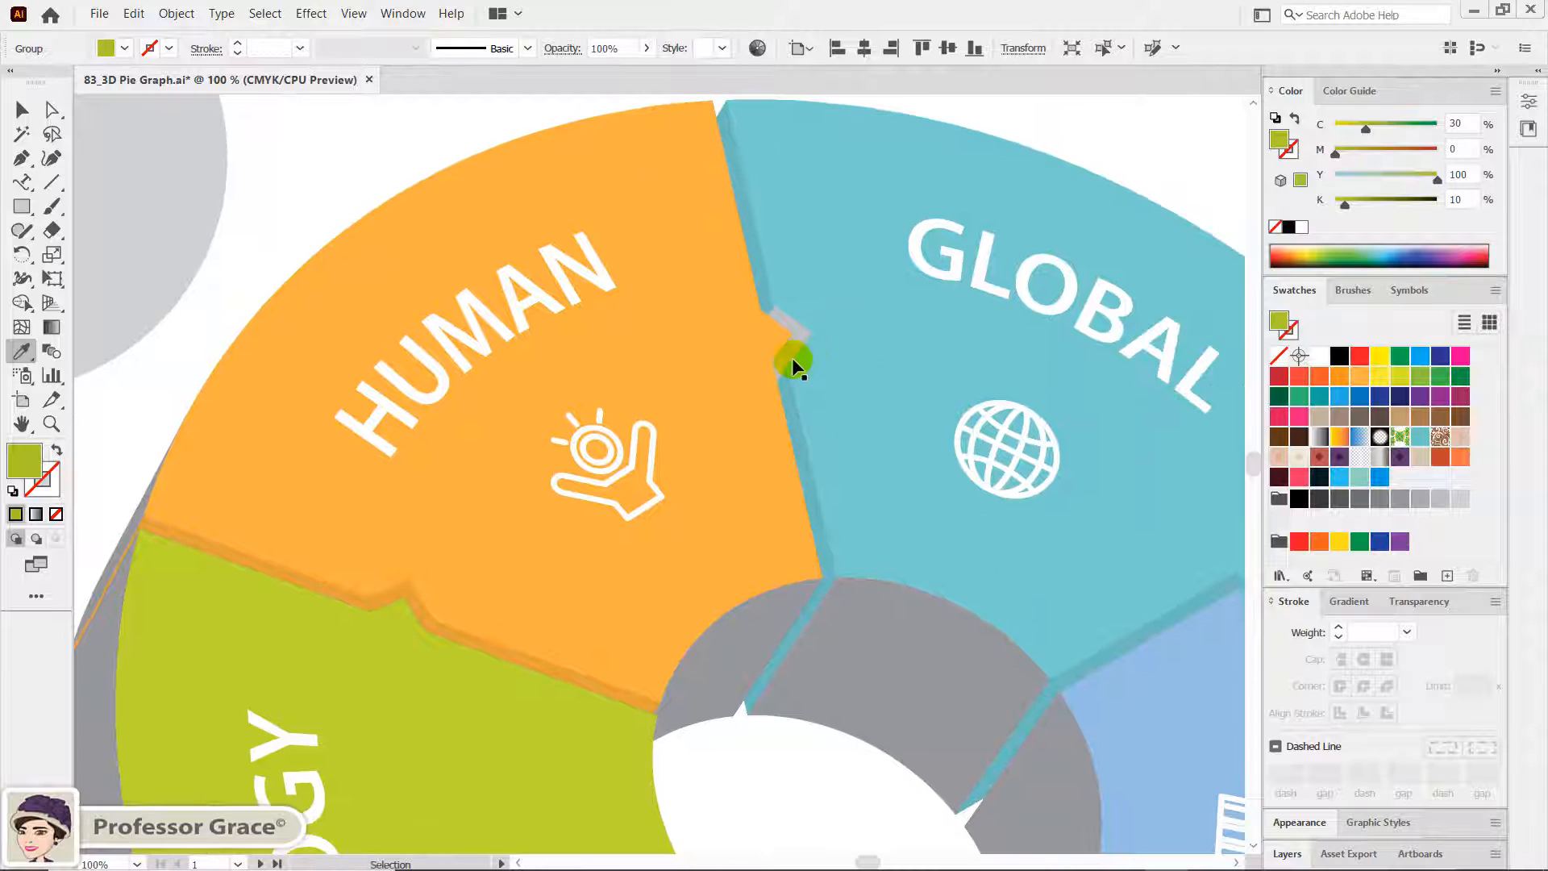
left_click(785, 351)
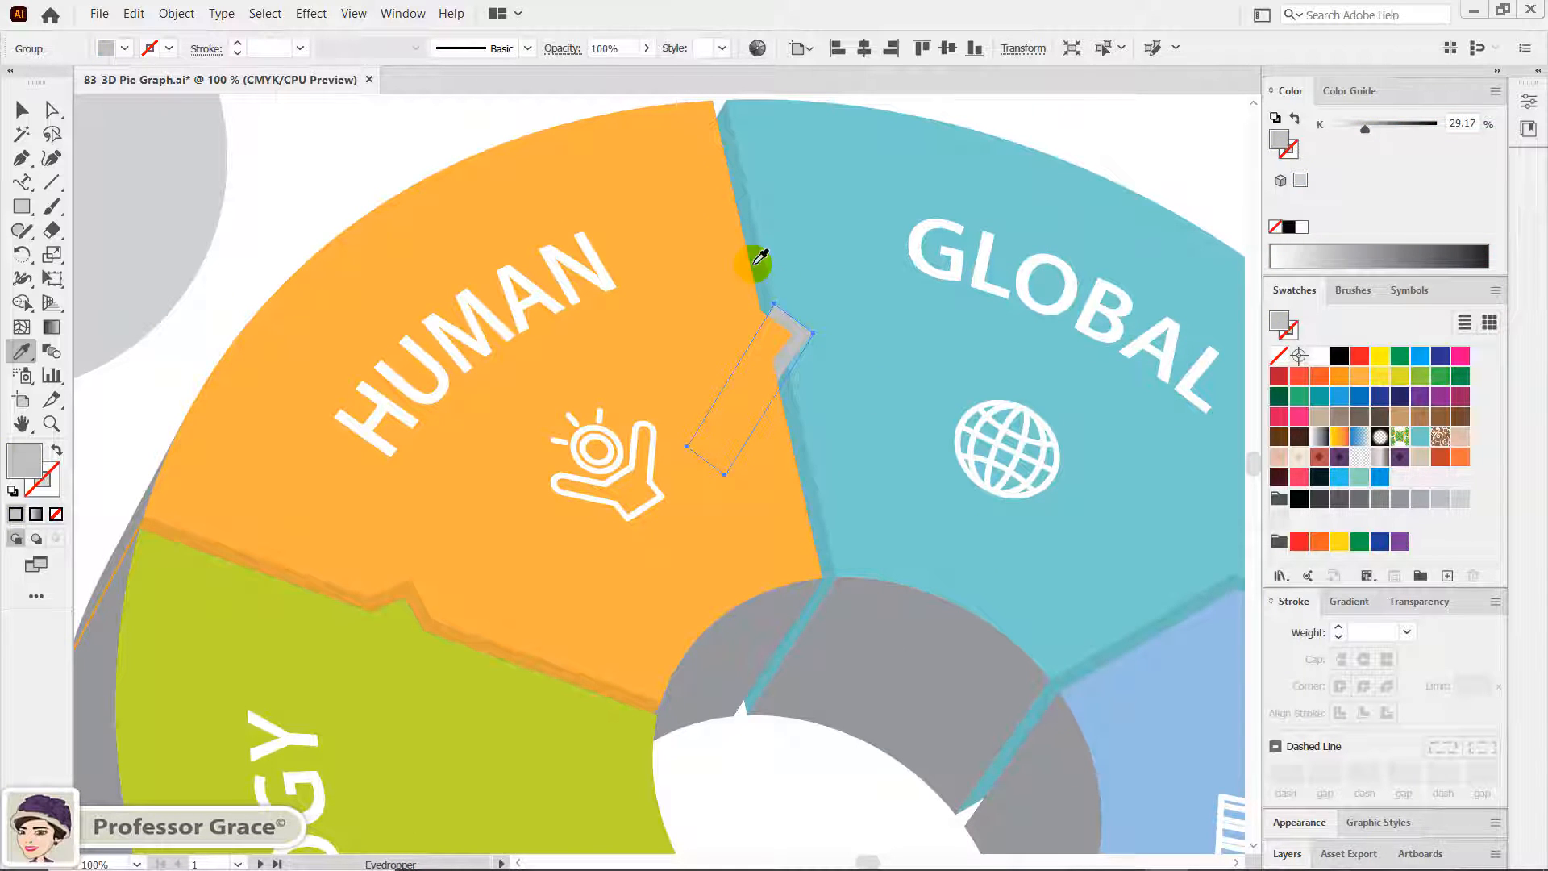
left_click(760, 256)
key("ctrl")
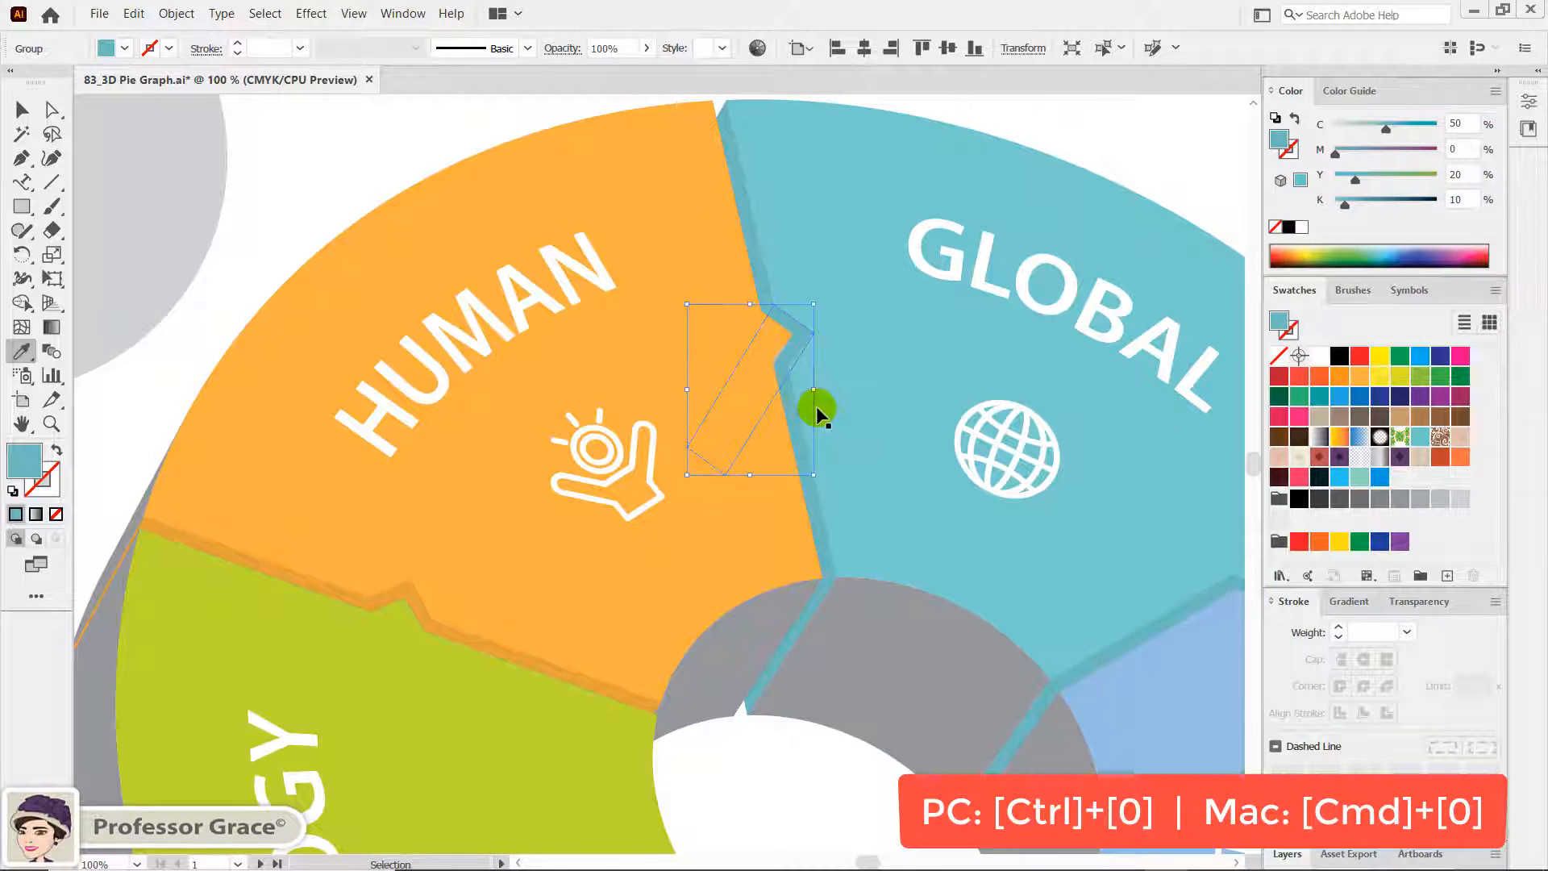
key("ctrl+0")
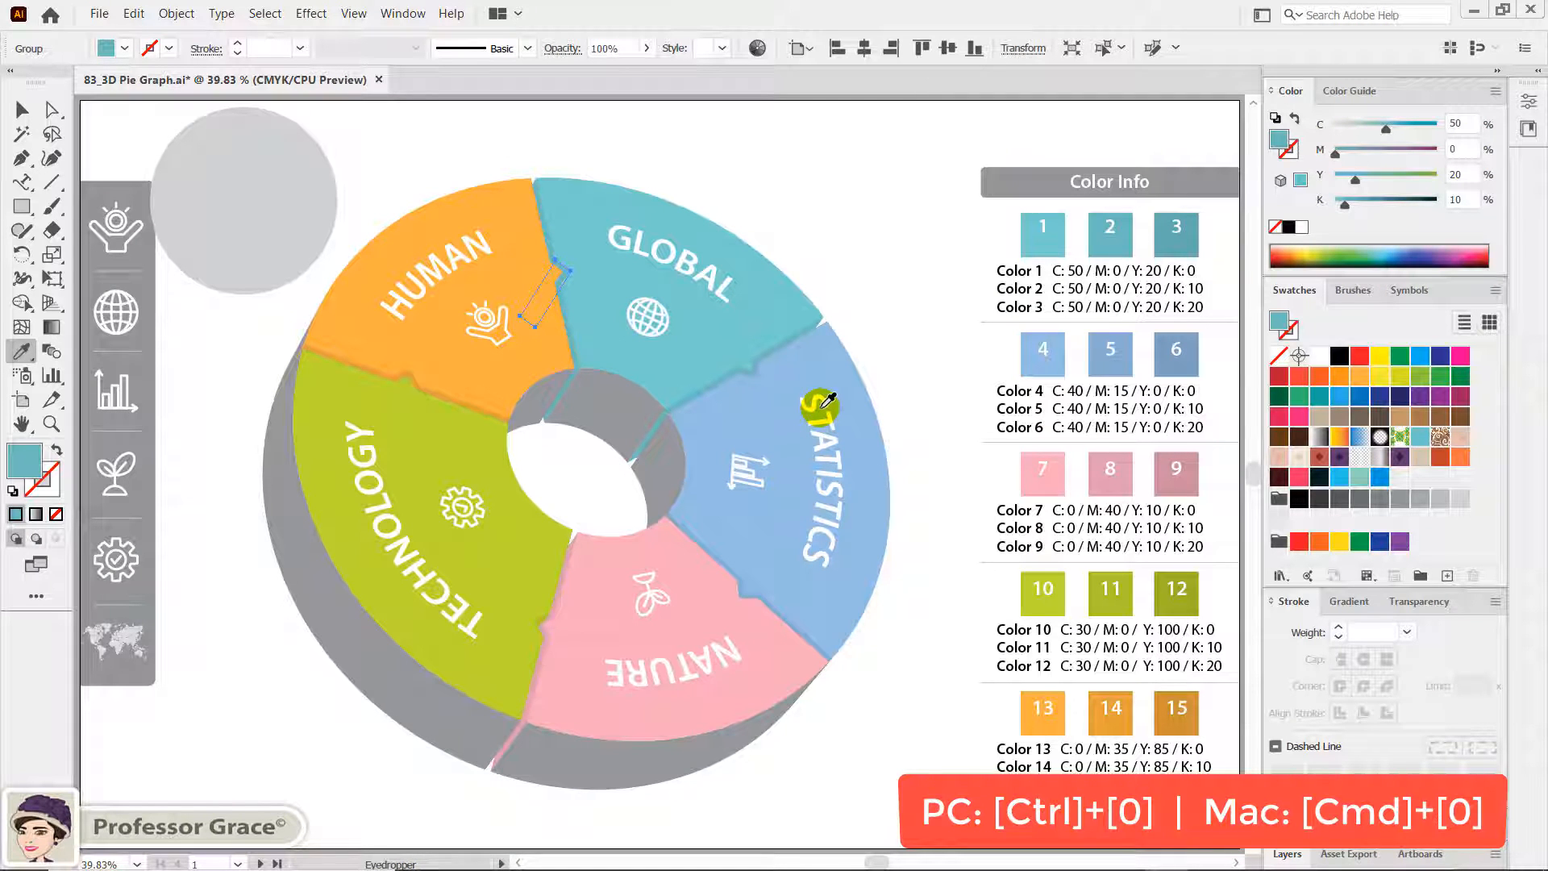
key("ctrl")
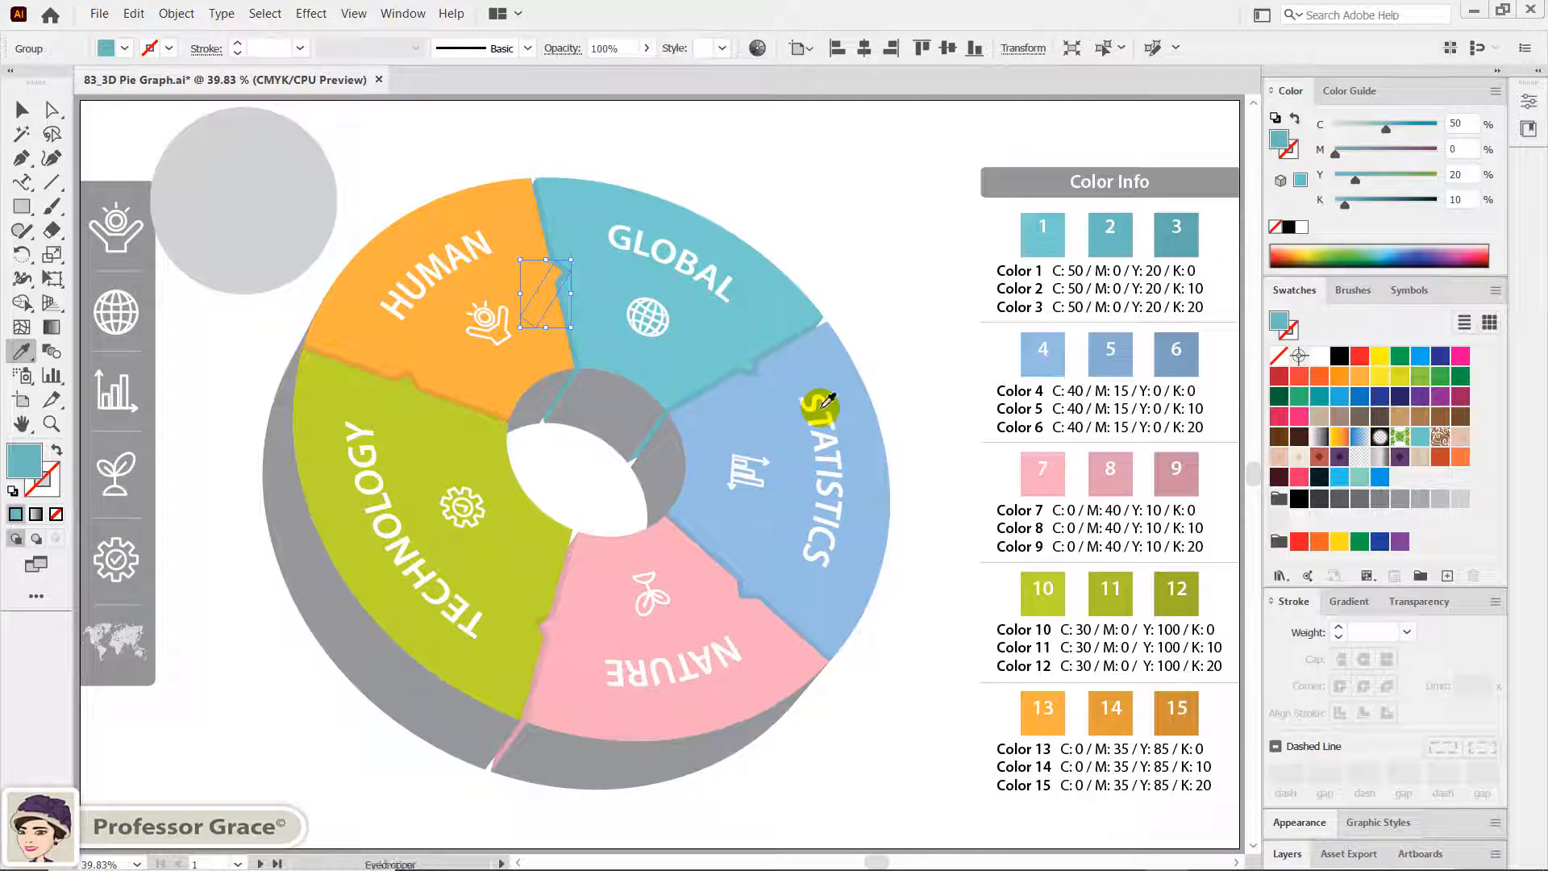
key("ctrl+shift+a")
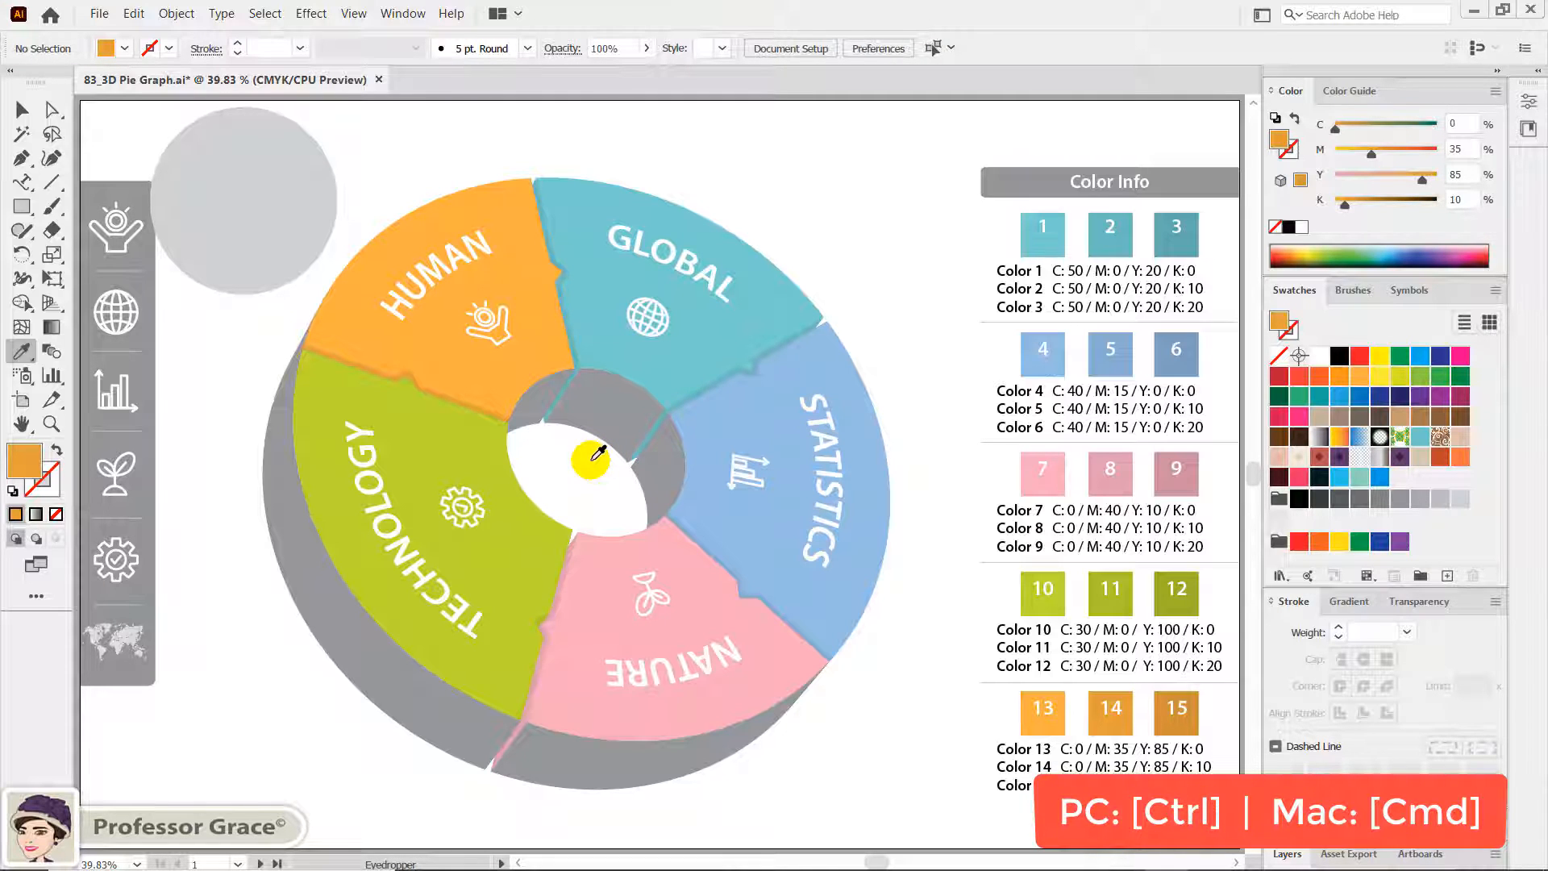
Fill the inner ring walls of the Global, Statistics and Human segments with Color 3, Color 6 and Color 15 respectively
key("ctrl")
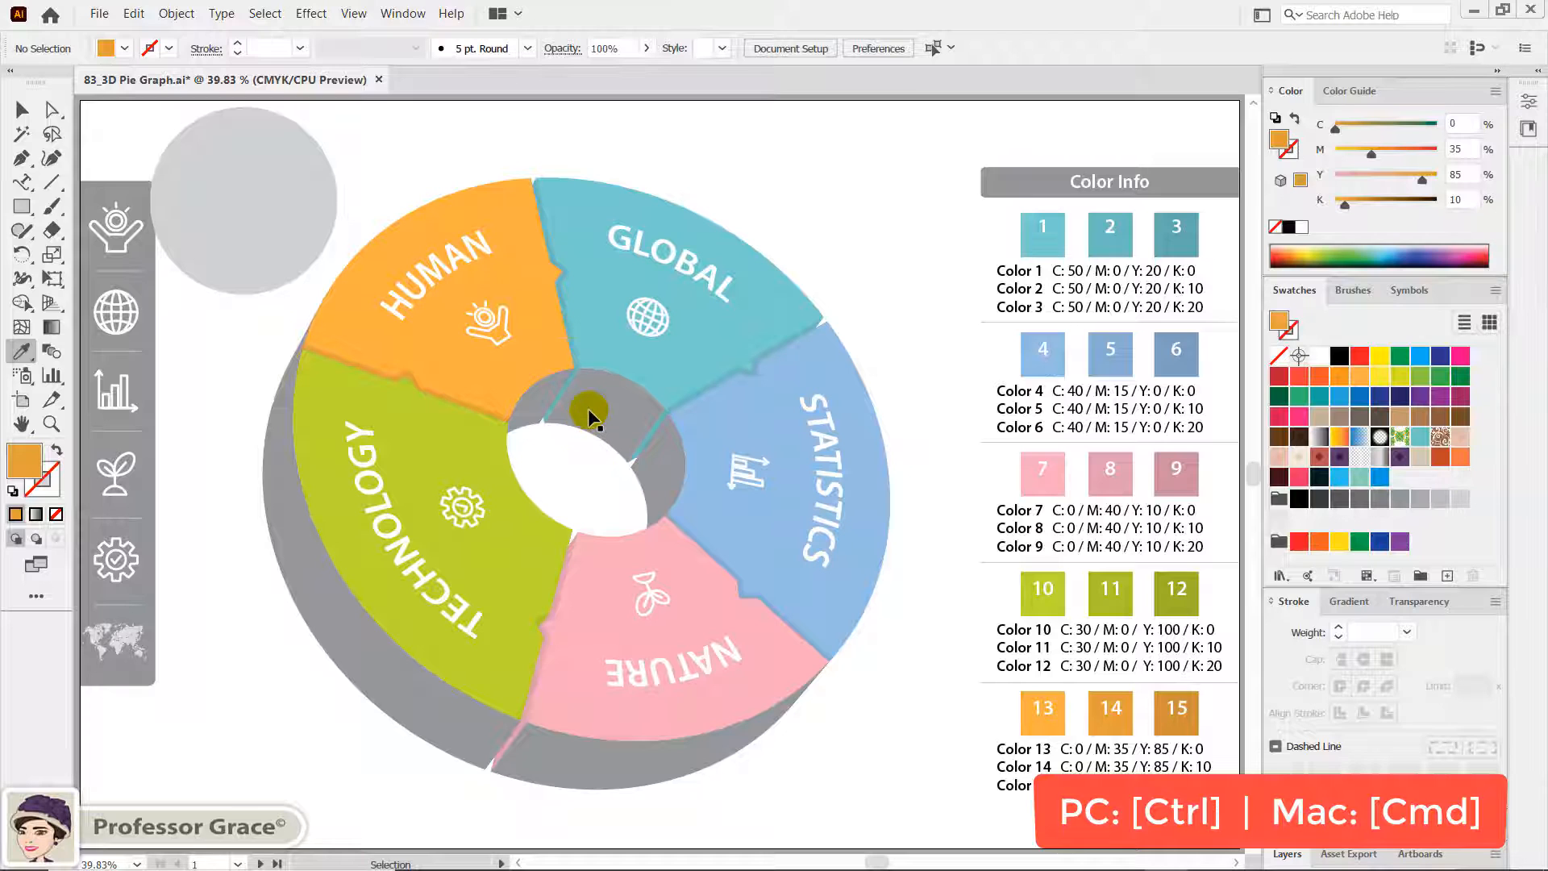
left_click(588, 415, "ctrl")
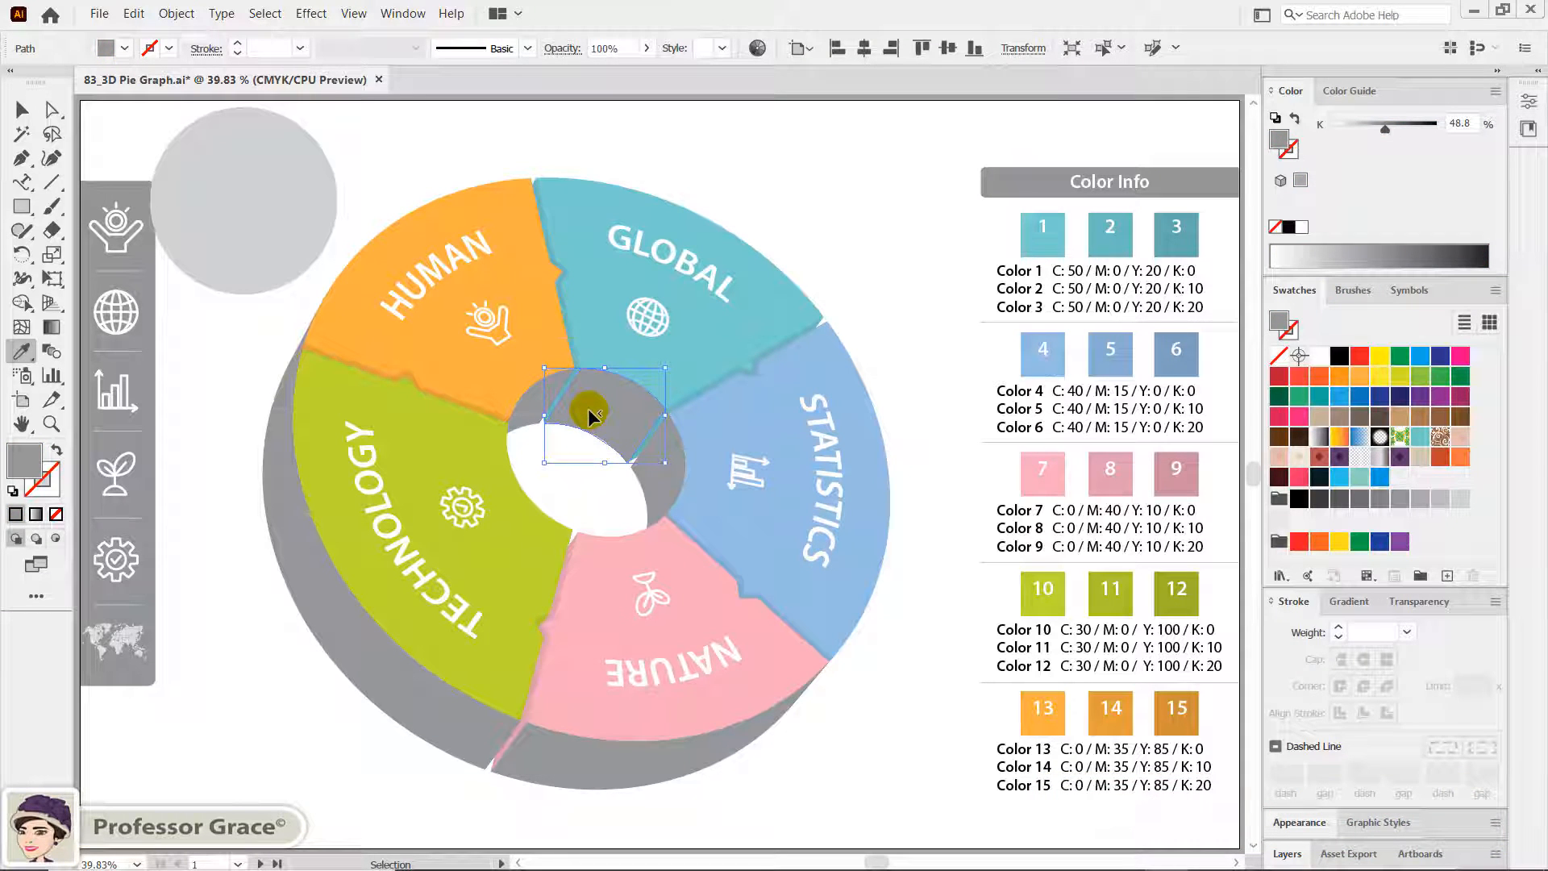
left_click(1194, 244)
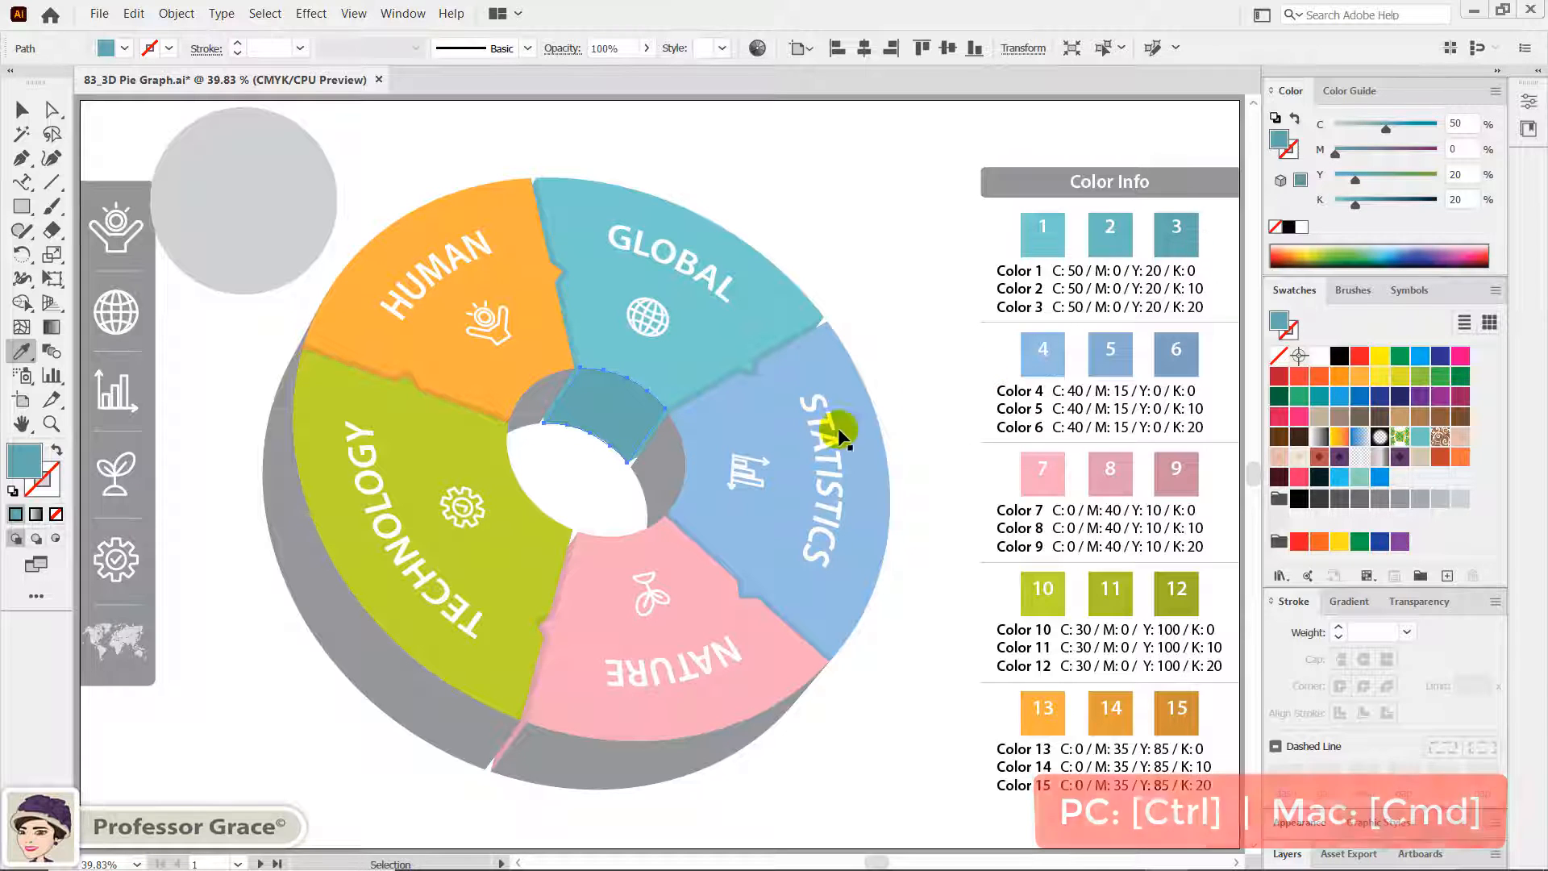
left_click(651, 472, "ctrl")
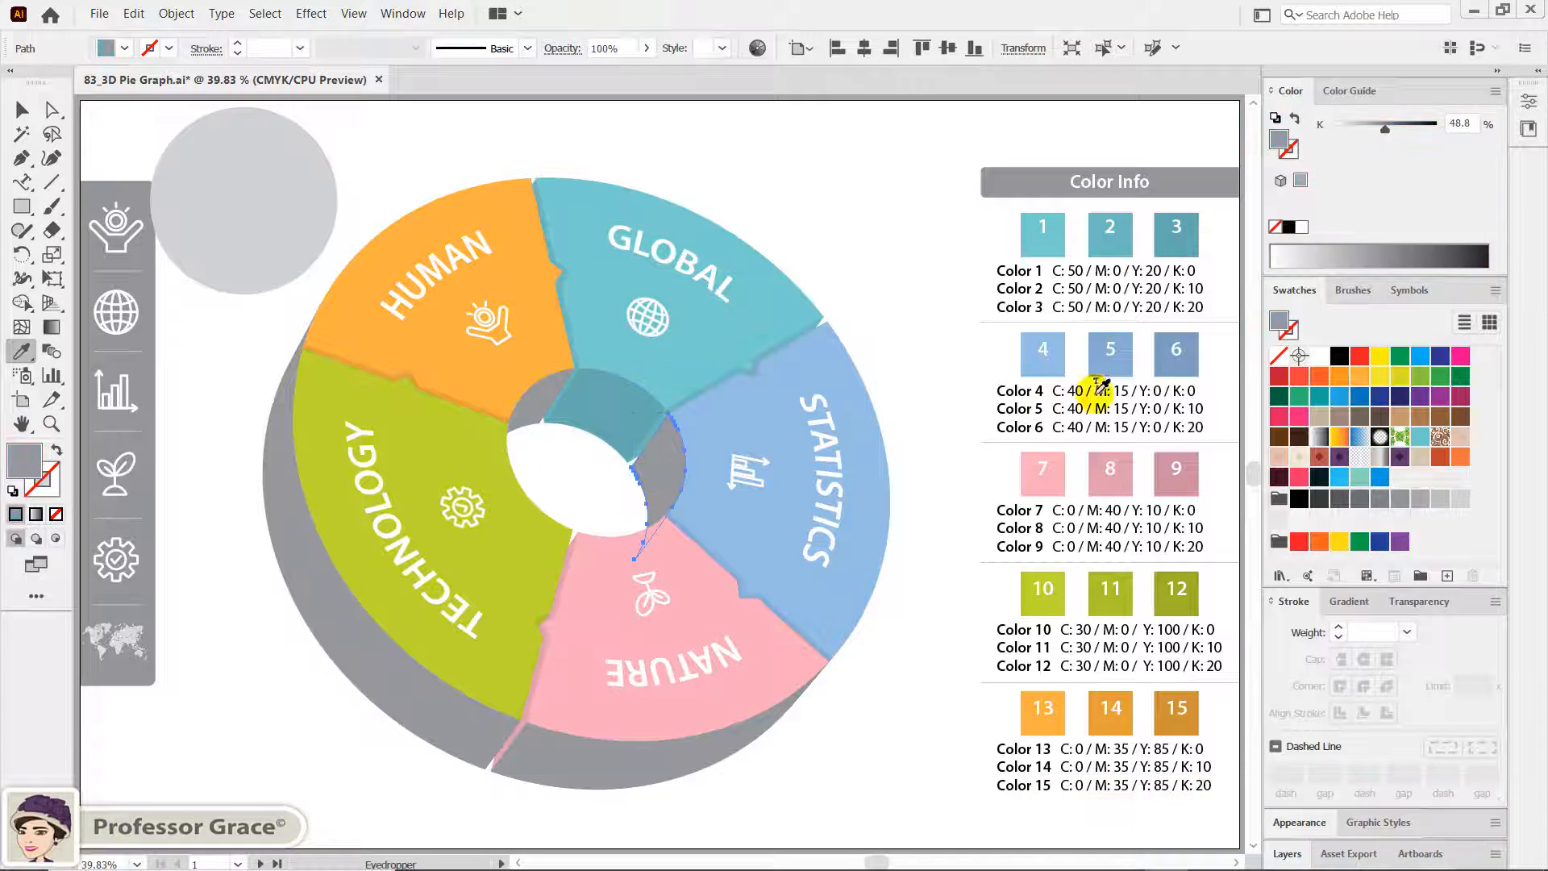
left_click(1176, 355)
left_click(536, 398, "ctrl")
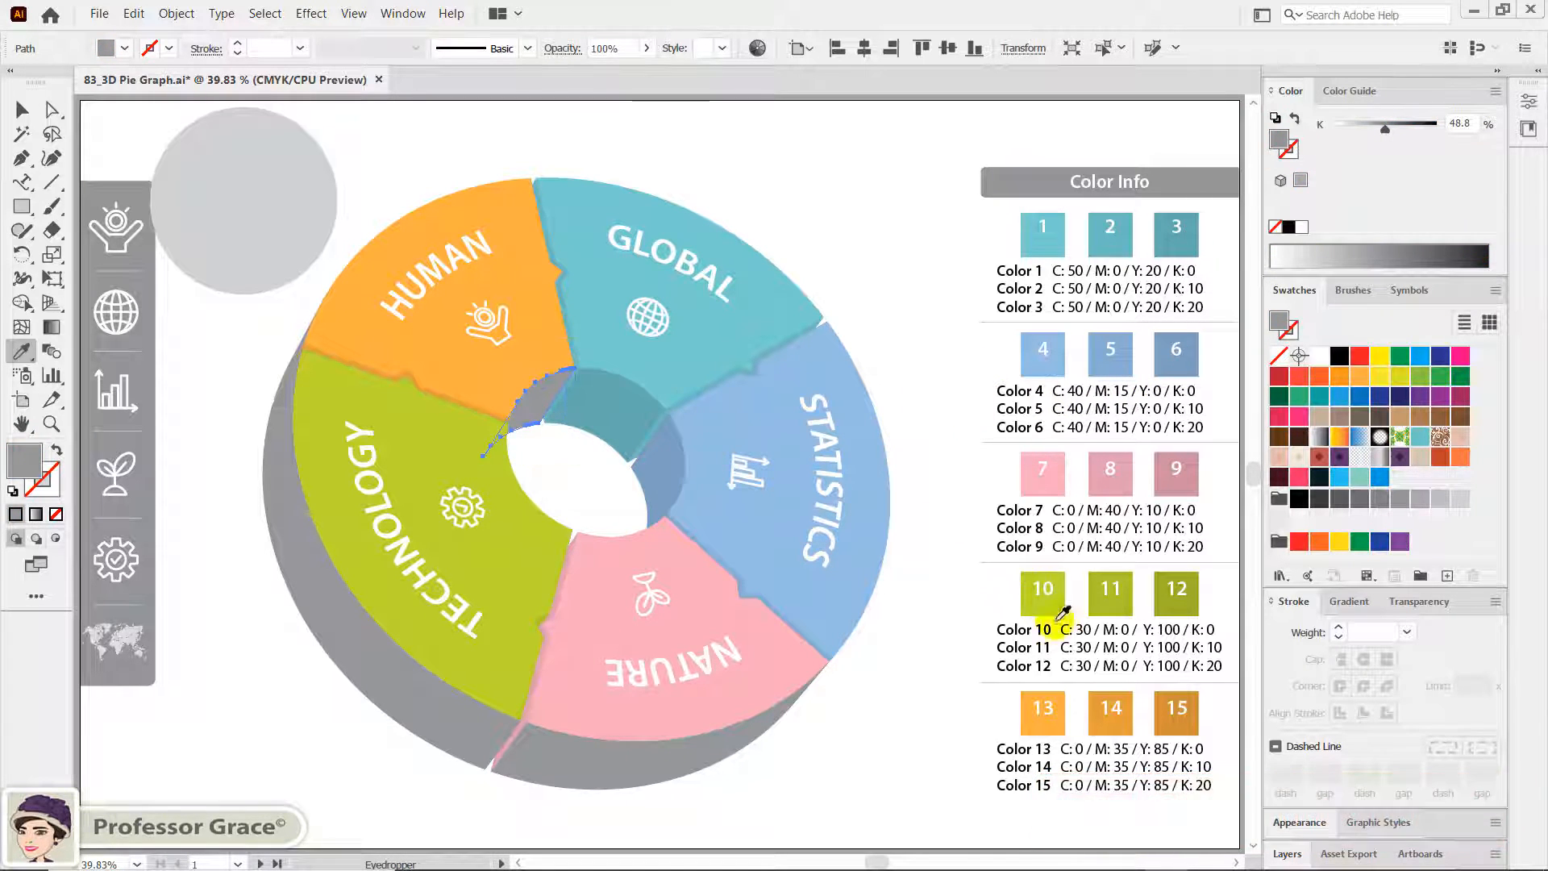
left_click(1168, 719)
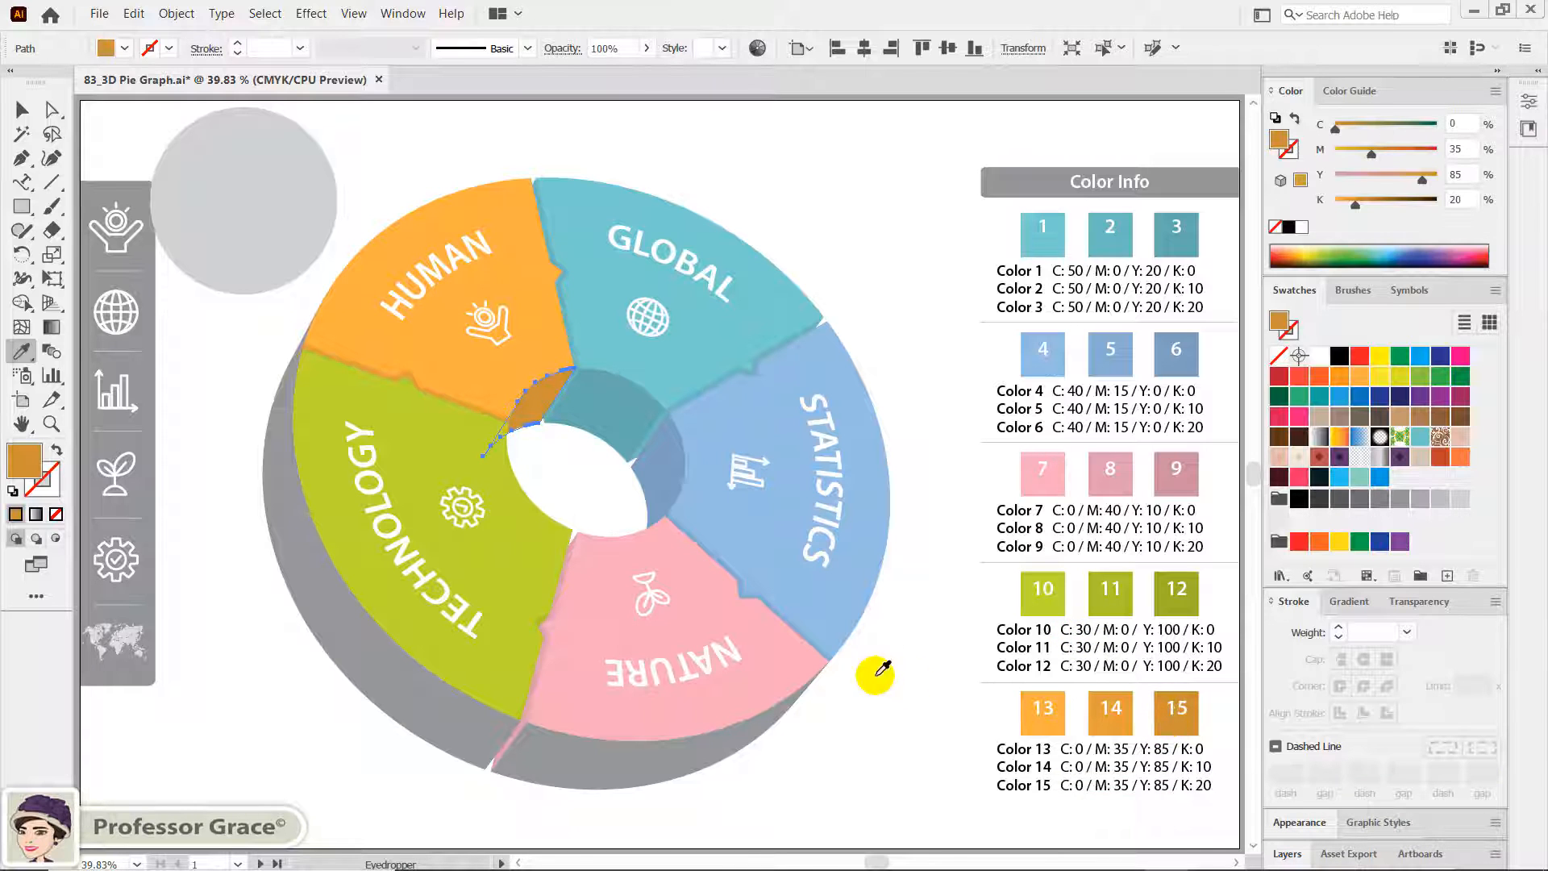
Fill the outer curved wall of Nature with Color 9 and that of Technology with Color 12, and clear the selection
left_click(609, 761, "ctrl")
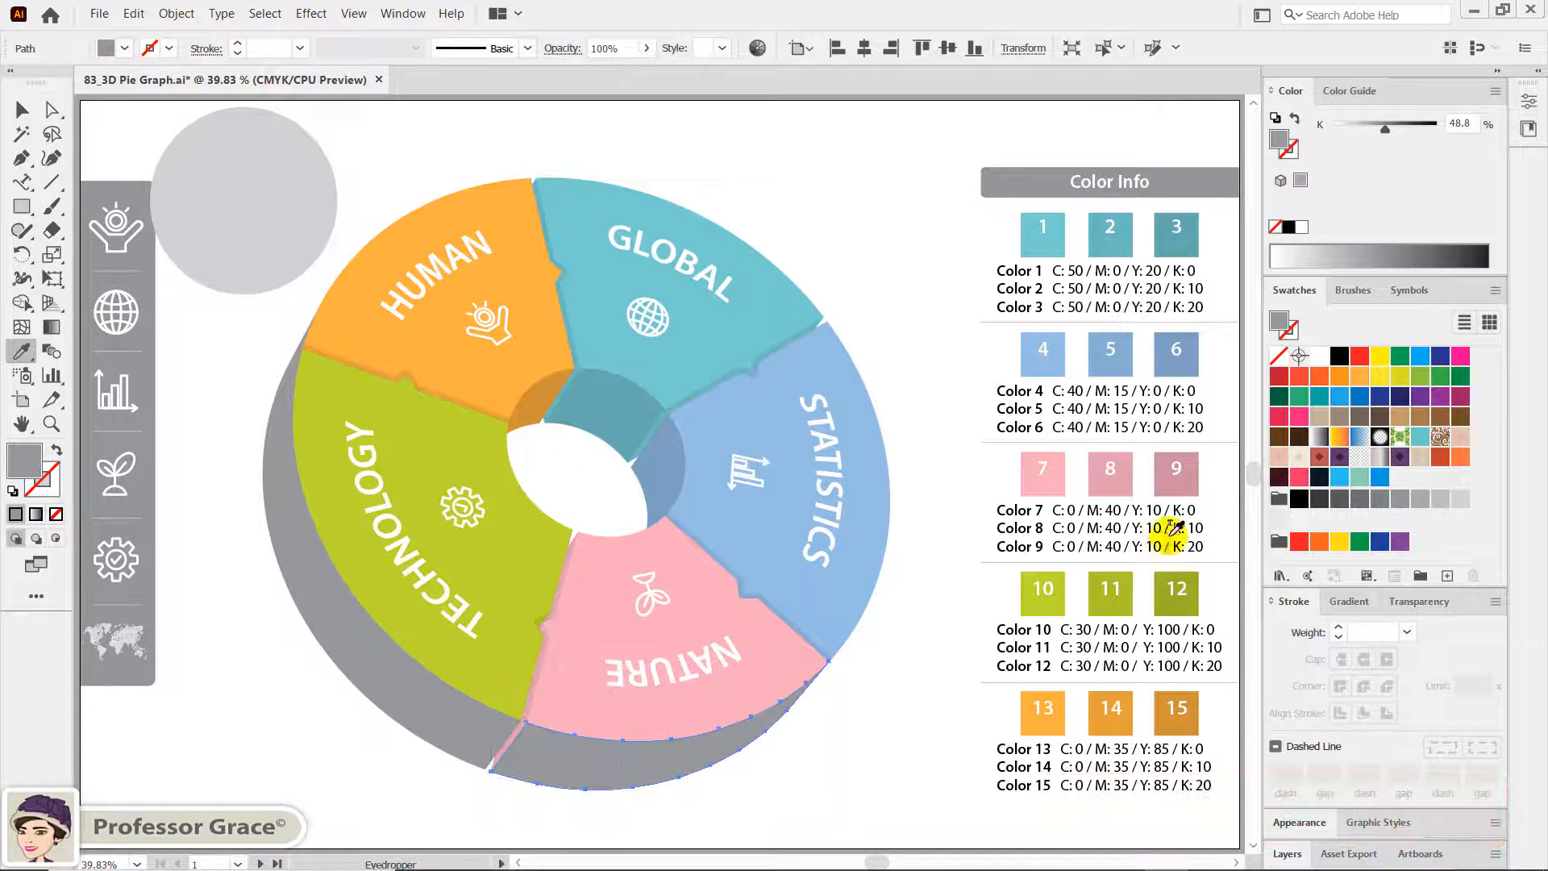
left_click(1193, 489)
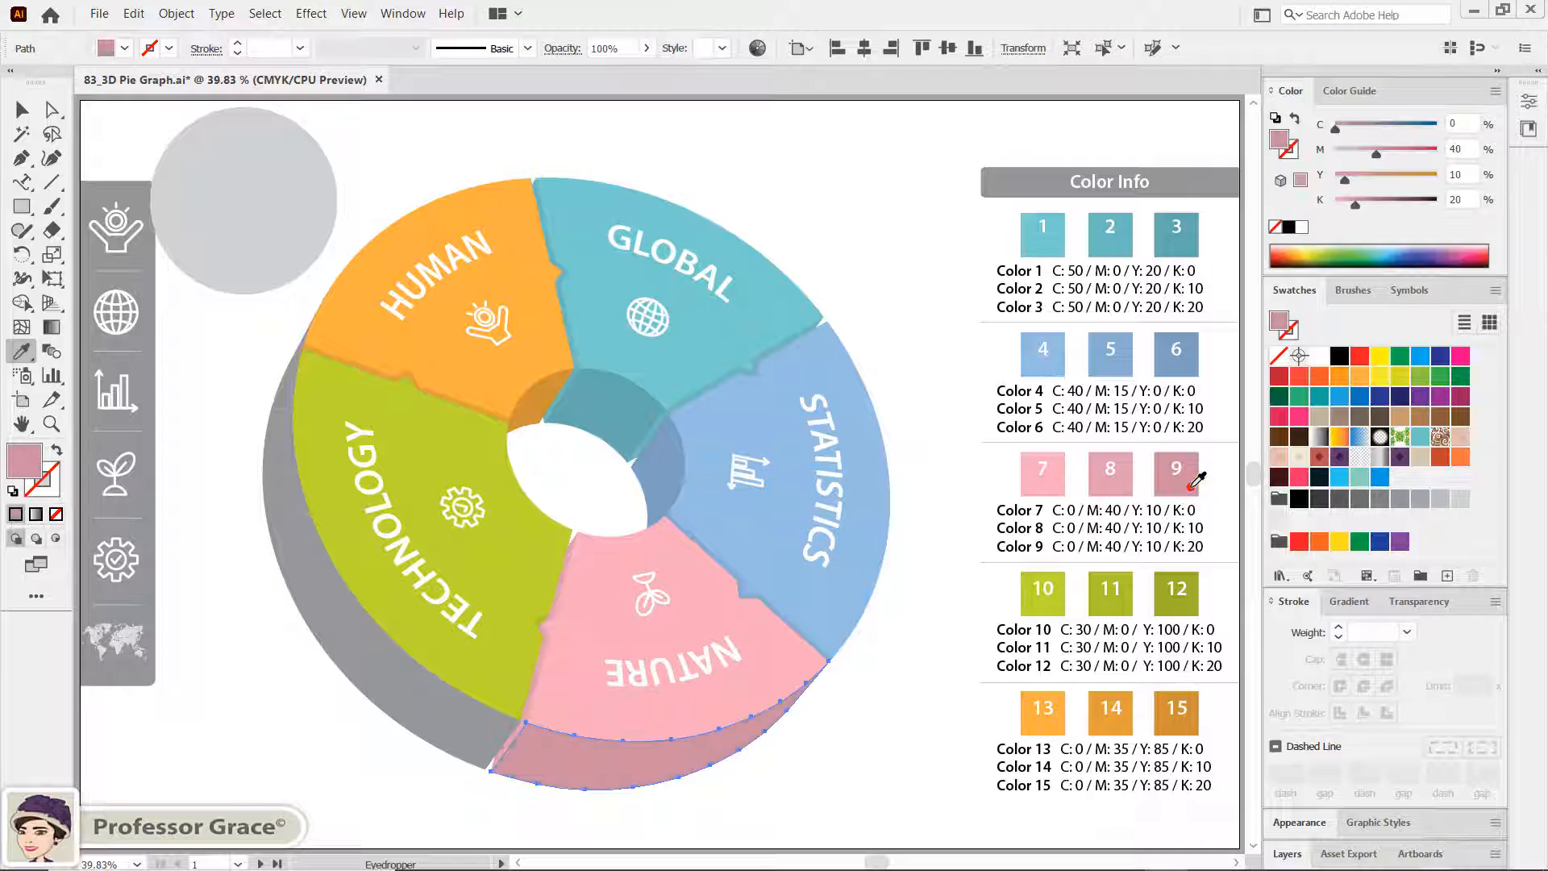
left_click(433, 720, "ctrl")
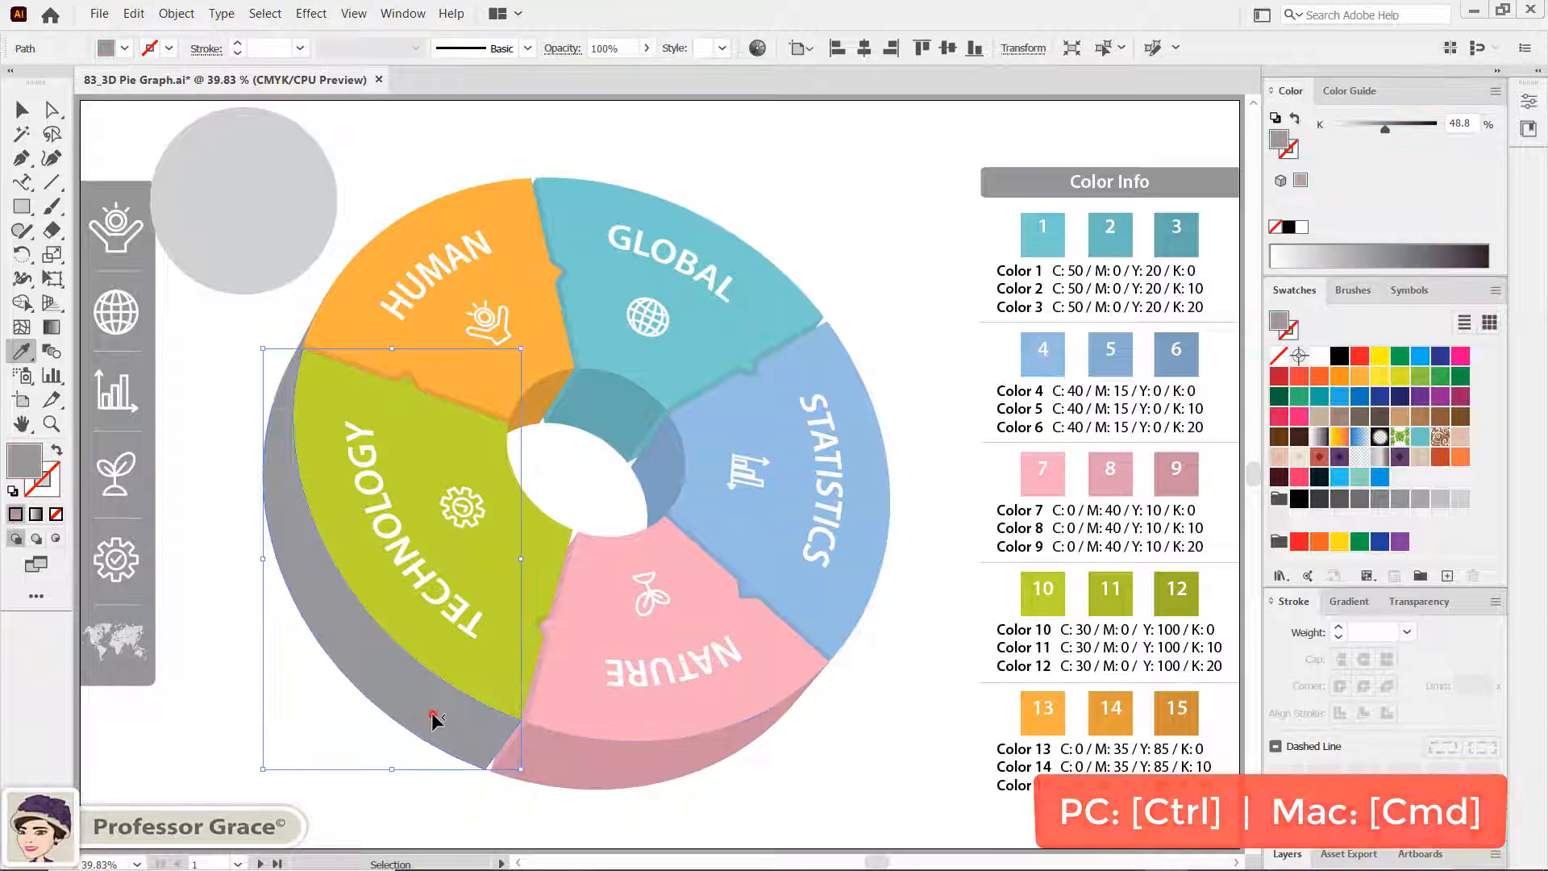
left_click(1181, 603)
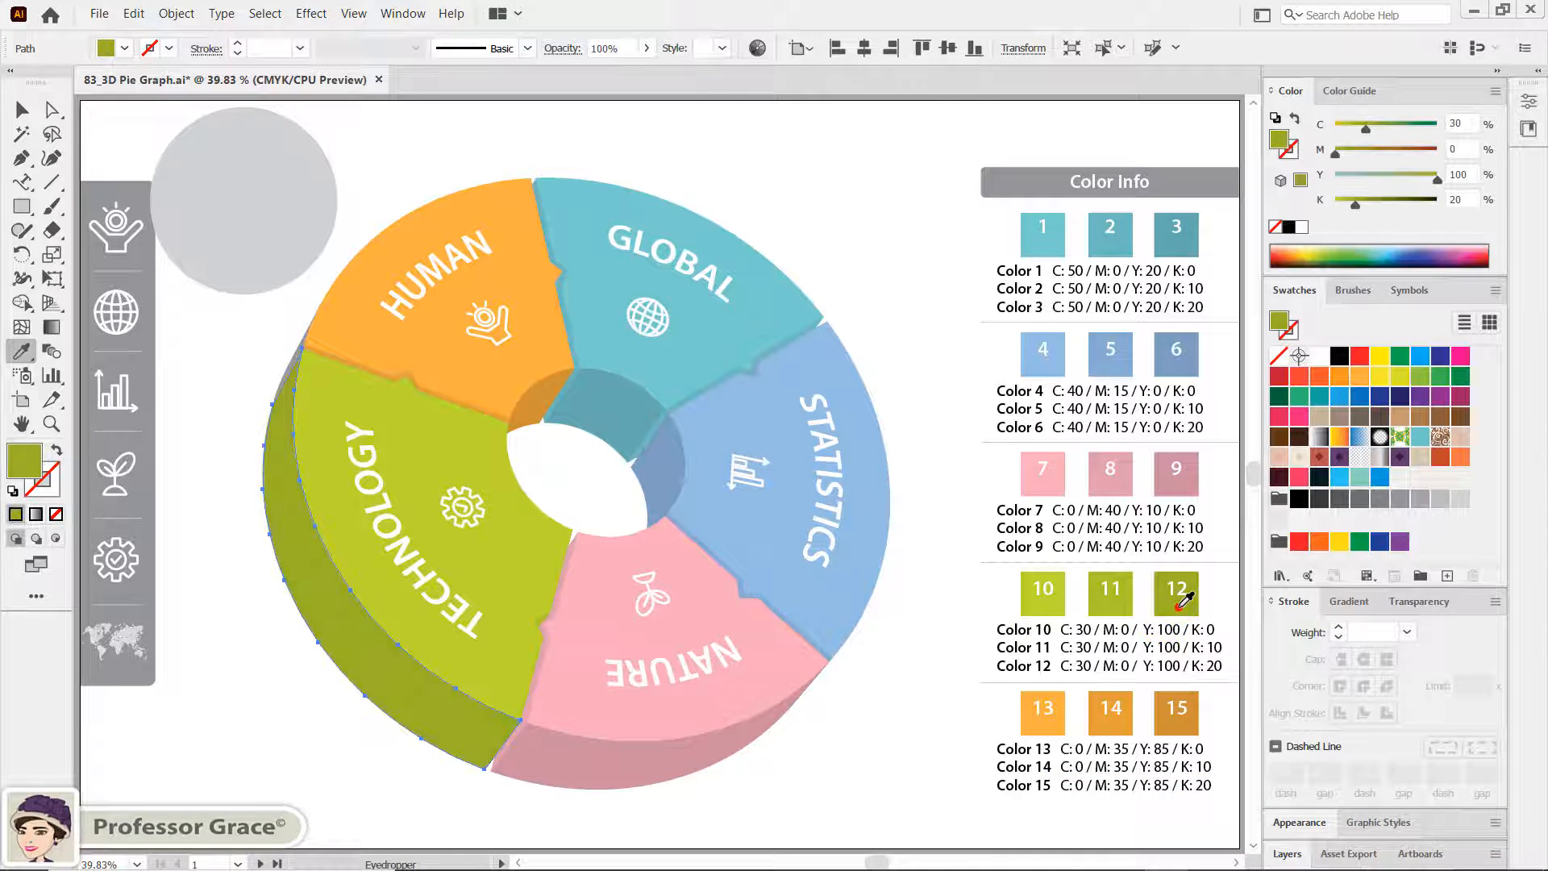
left_click(871, 669, "ctrl")
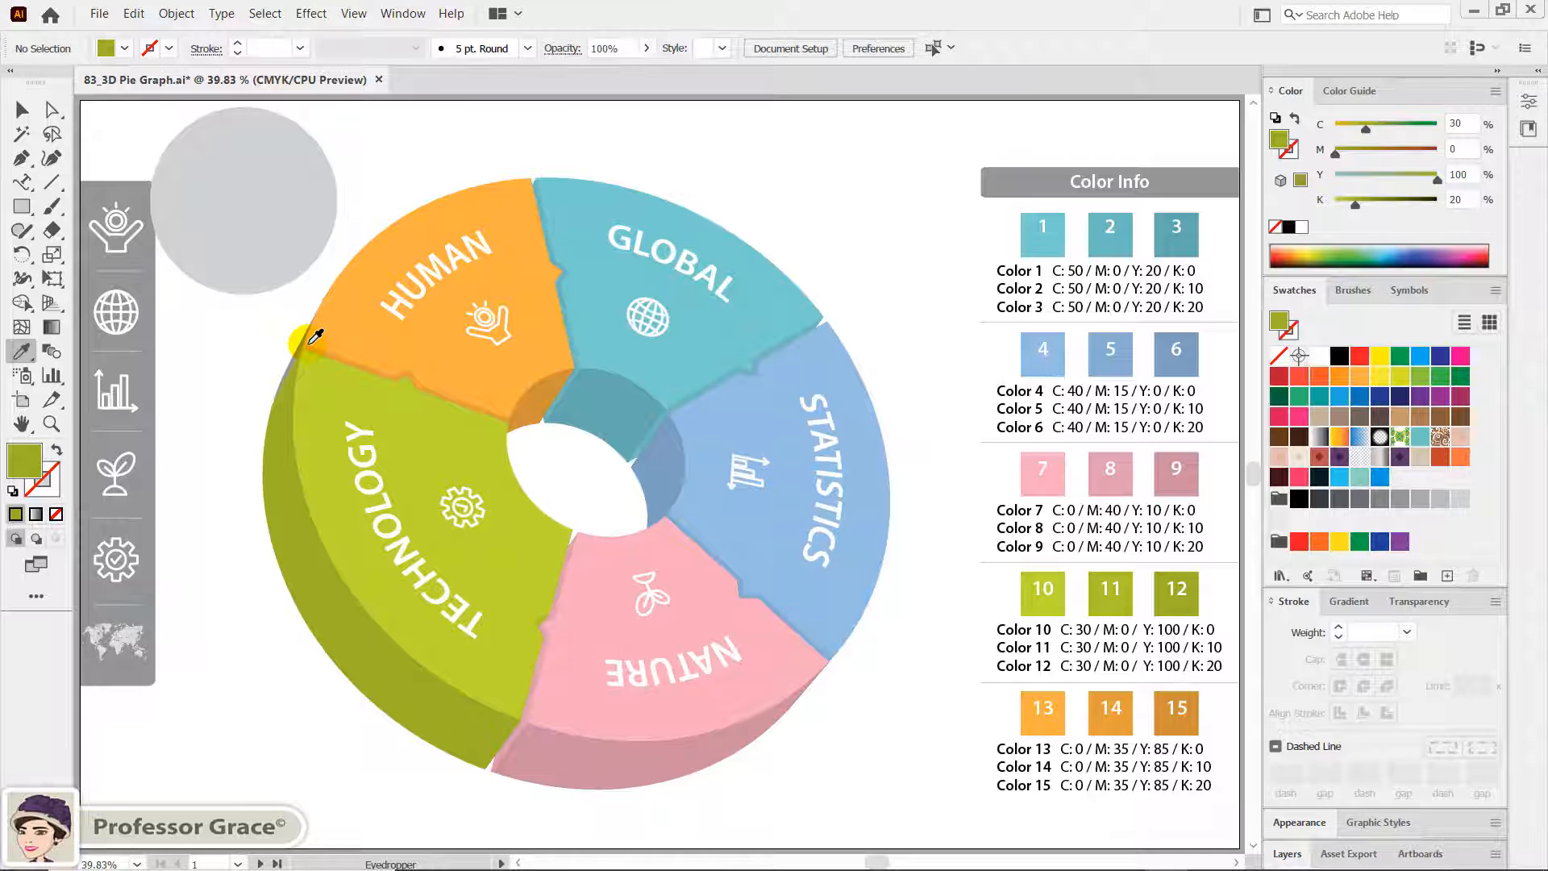
Fill the Human segment's narrow outer wall above Technology with Color 15, sampled from its inner ring wall
key("ctrl+plus")
key("ctrl+plus")
key("ctrl+plus")
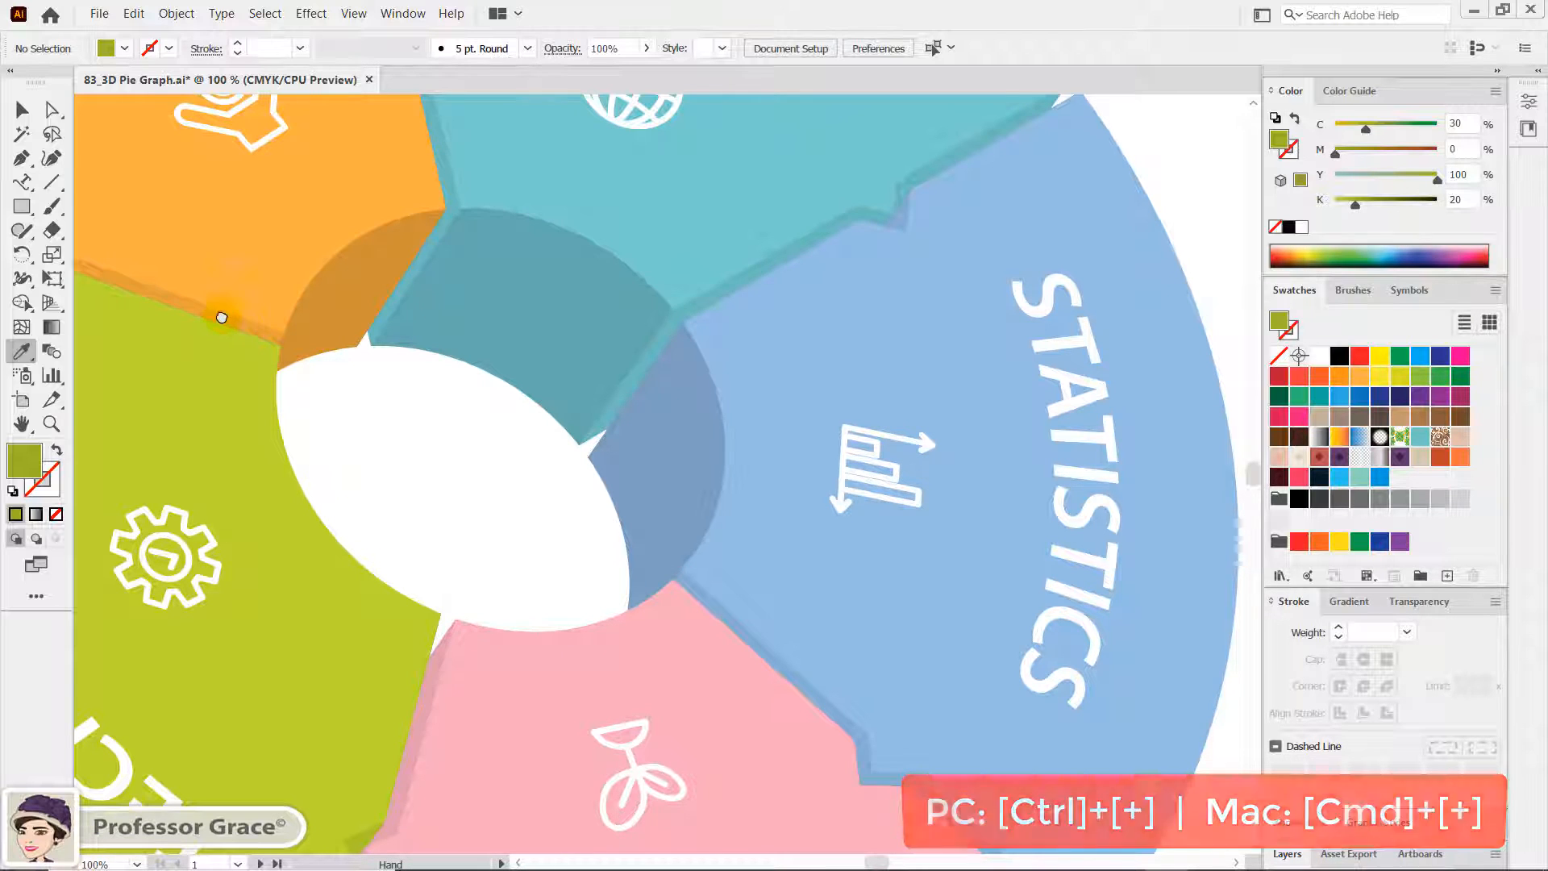
left_click_drag(221, 314, 680, 500)
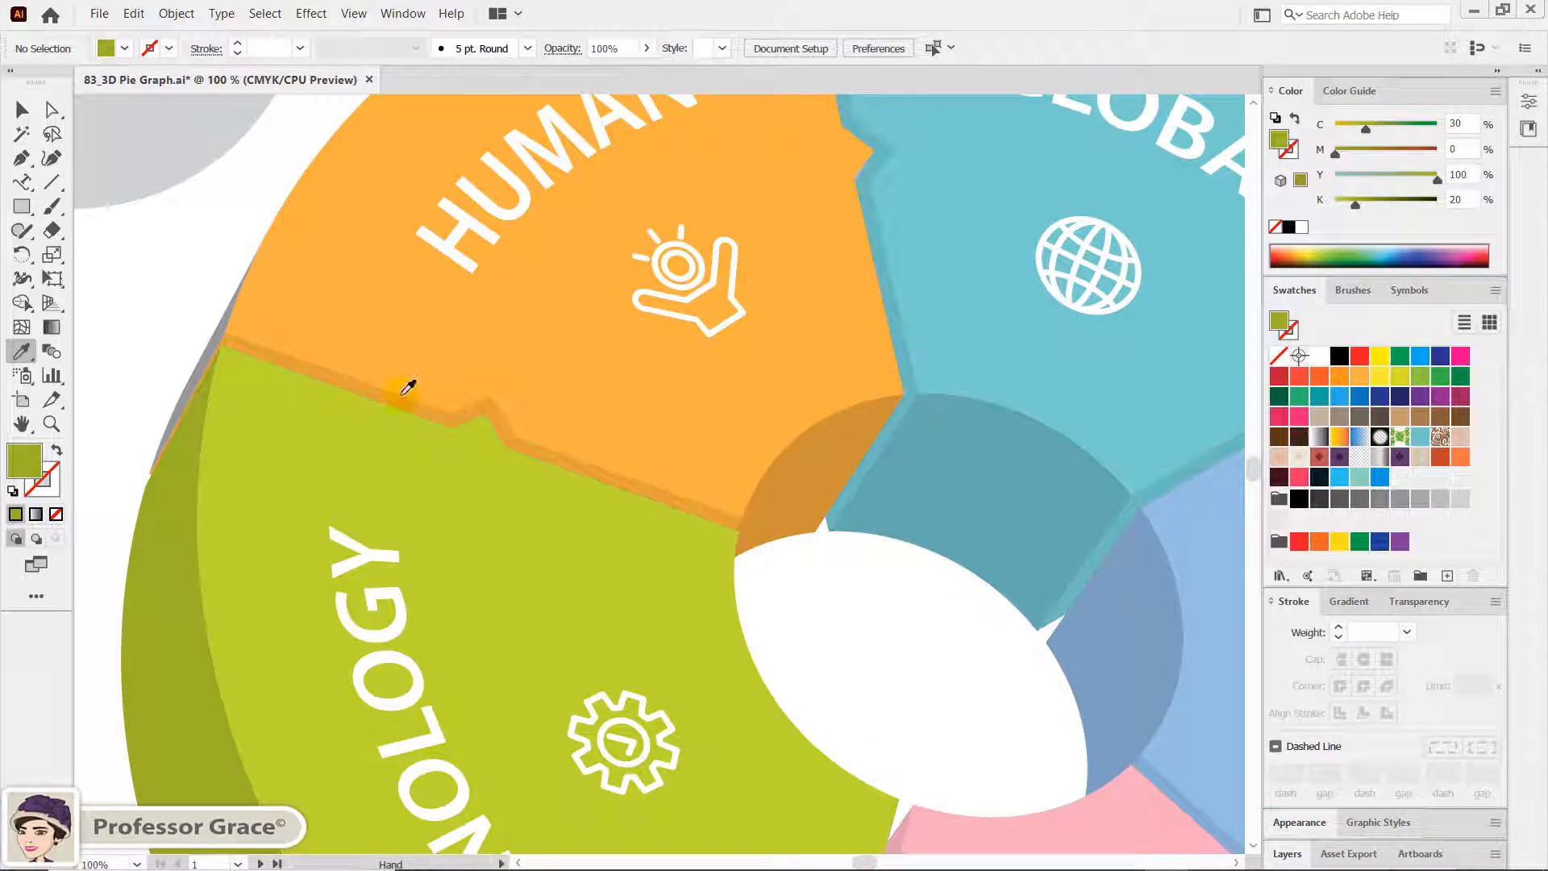
left_click(210, 352, "ctrl")
left_click(818, 481)
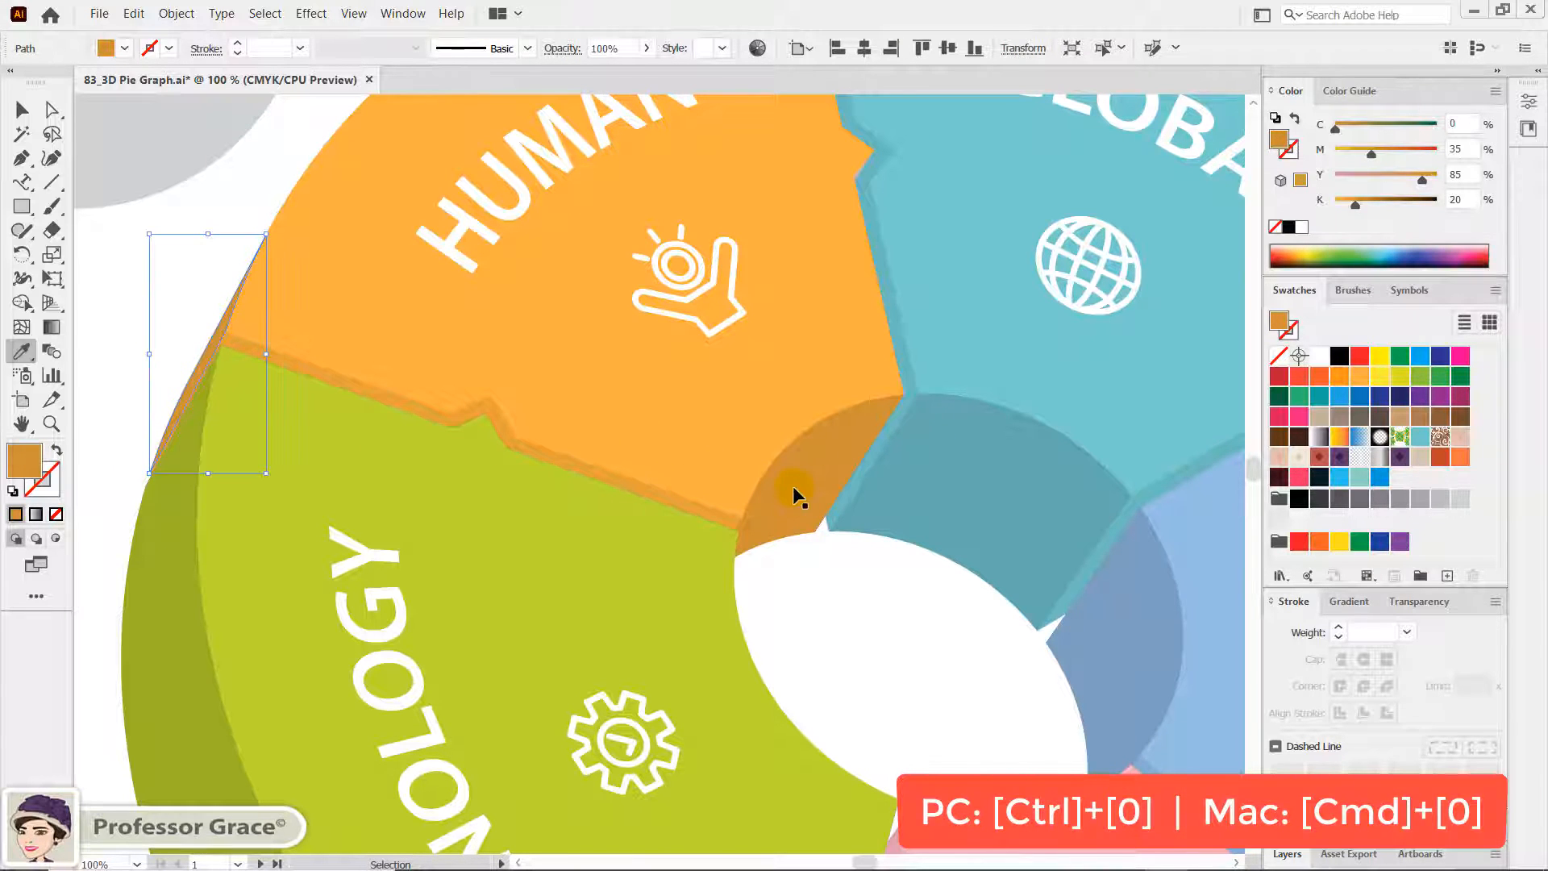
key("ctrl+0")
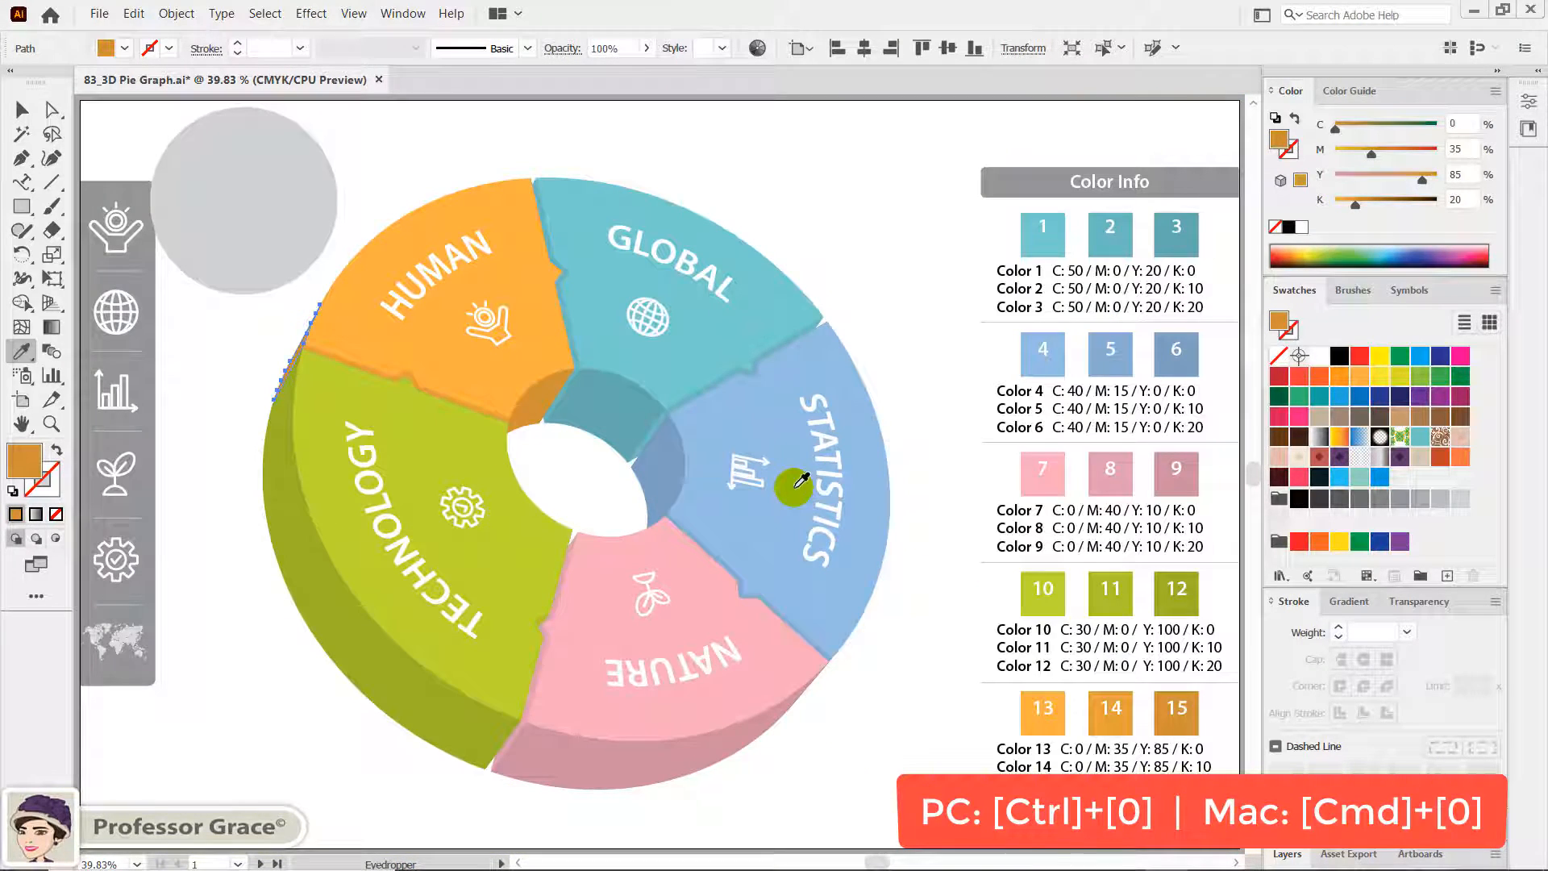